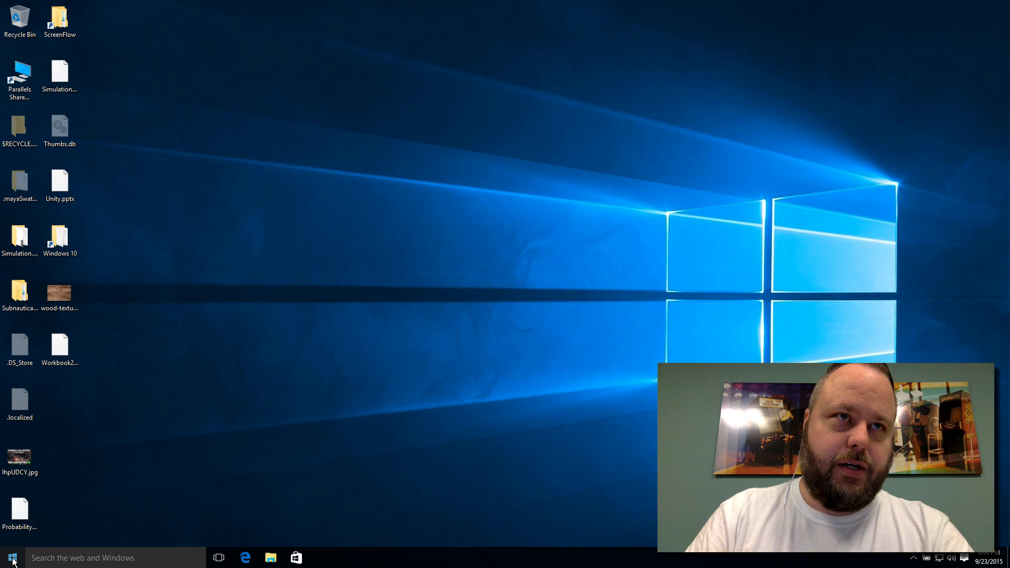
pyautogui.click(245, 557)
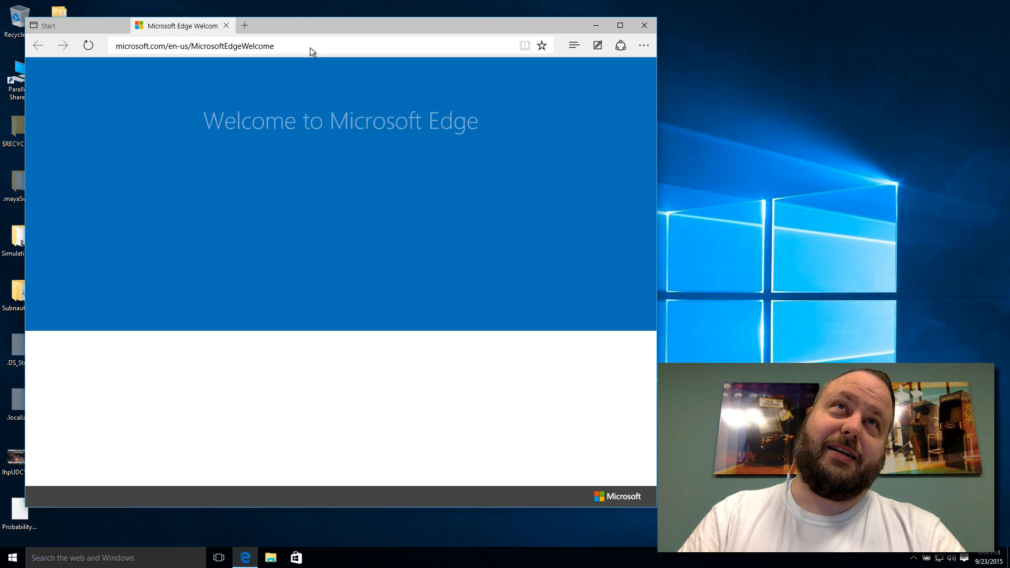
pyautogui.click(310, 47)
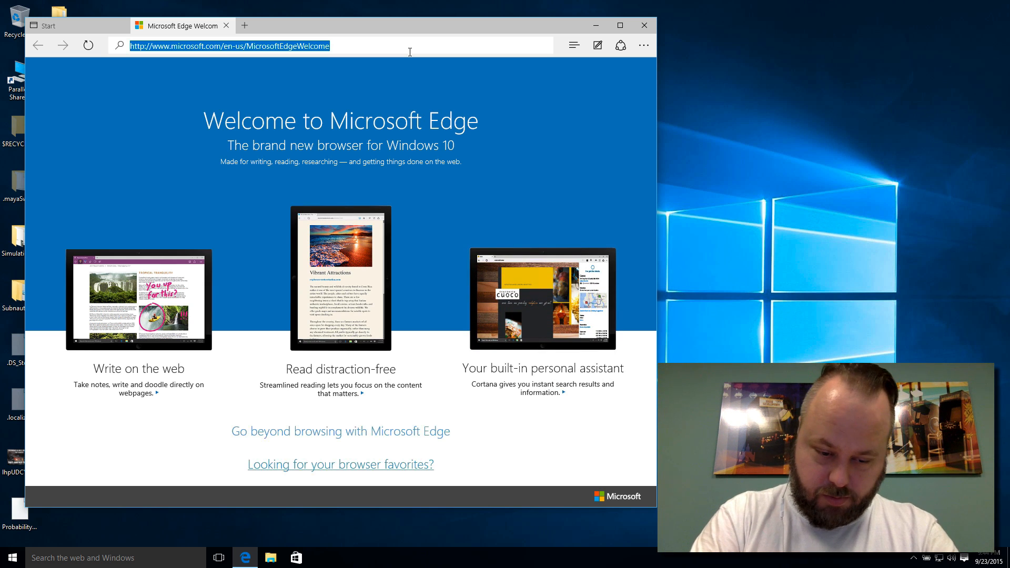
pyautogui.write('www.unity3')
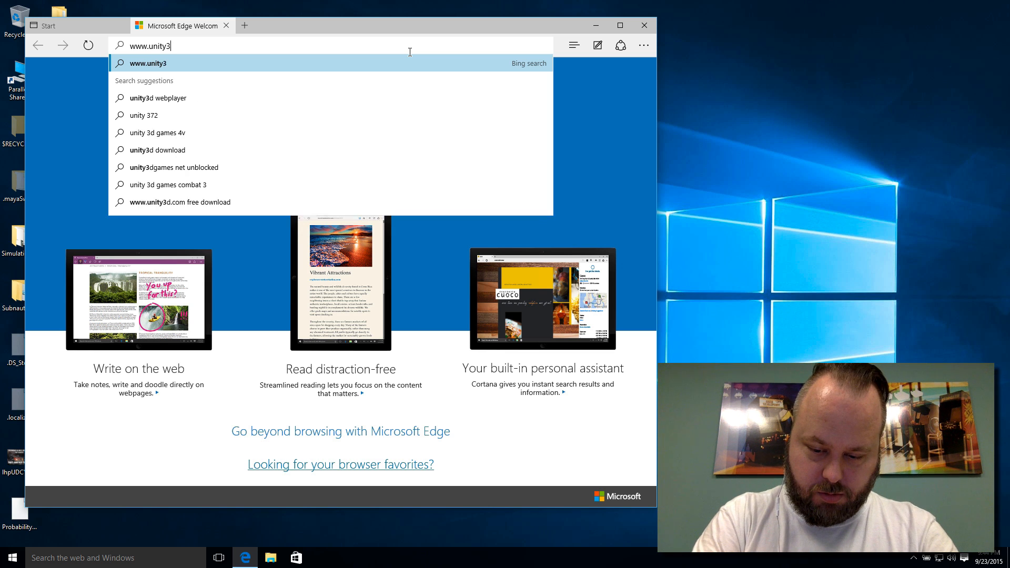
pyautogui.write('d.com')
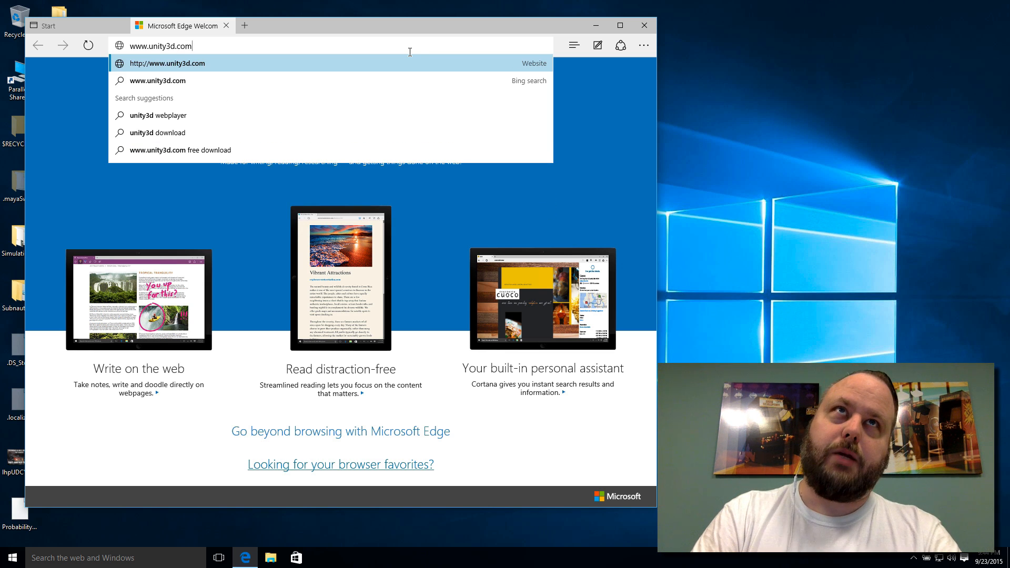
pyautogui.press('Return')
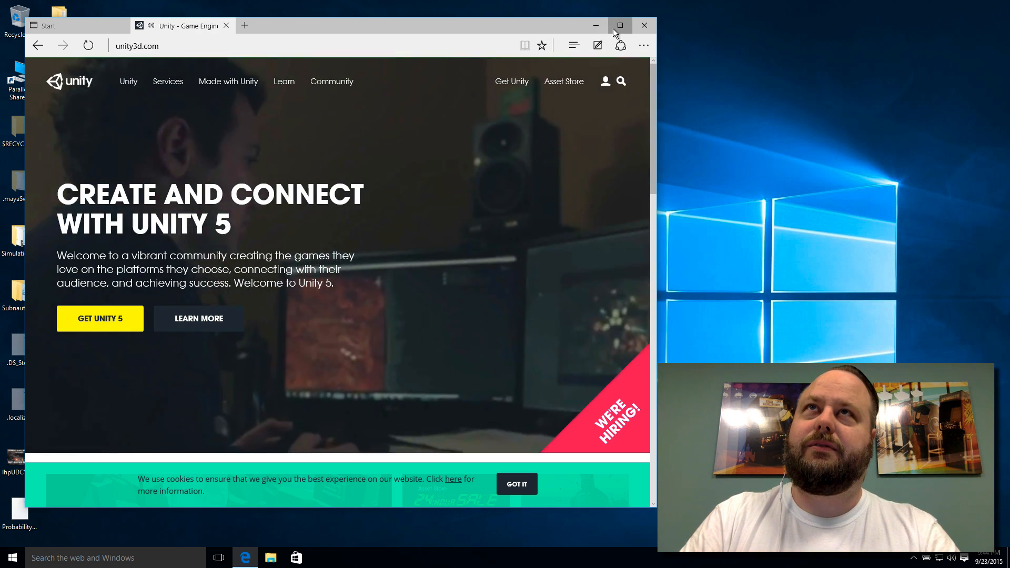
pyautogui.click(614, 27)
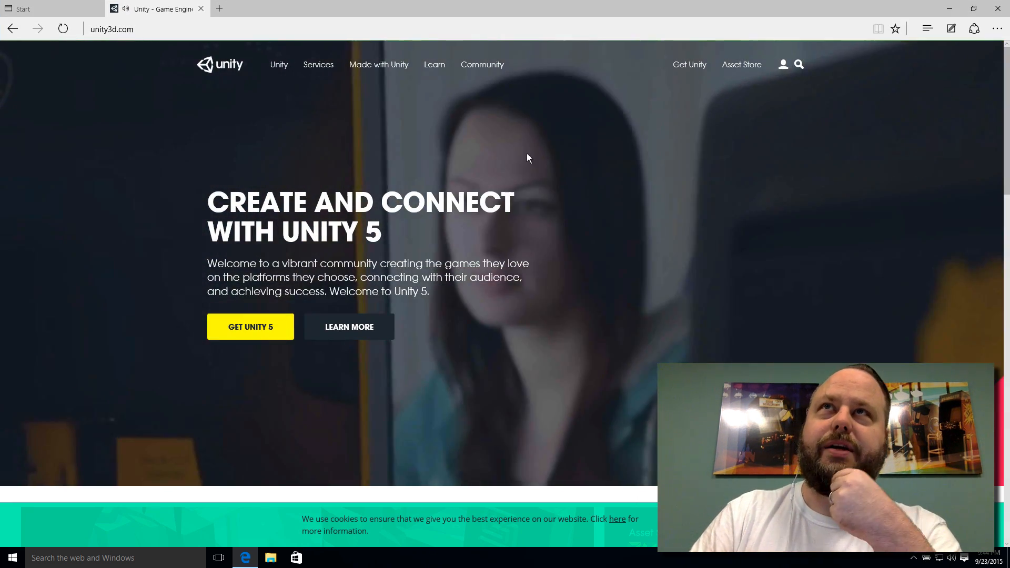
pyautogui.click(693, 72)
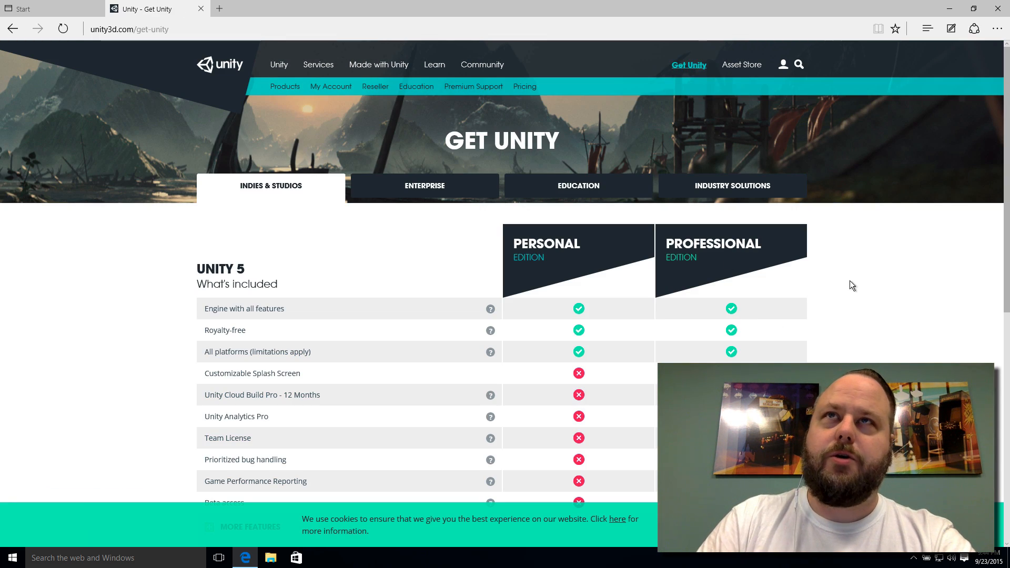
# Step: Compare the features included in the Unity 5 Personal and Professional editions, expanding the list to show more features
pyautogui.scroll(-1, 851, 286)
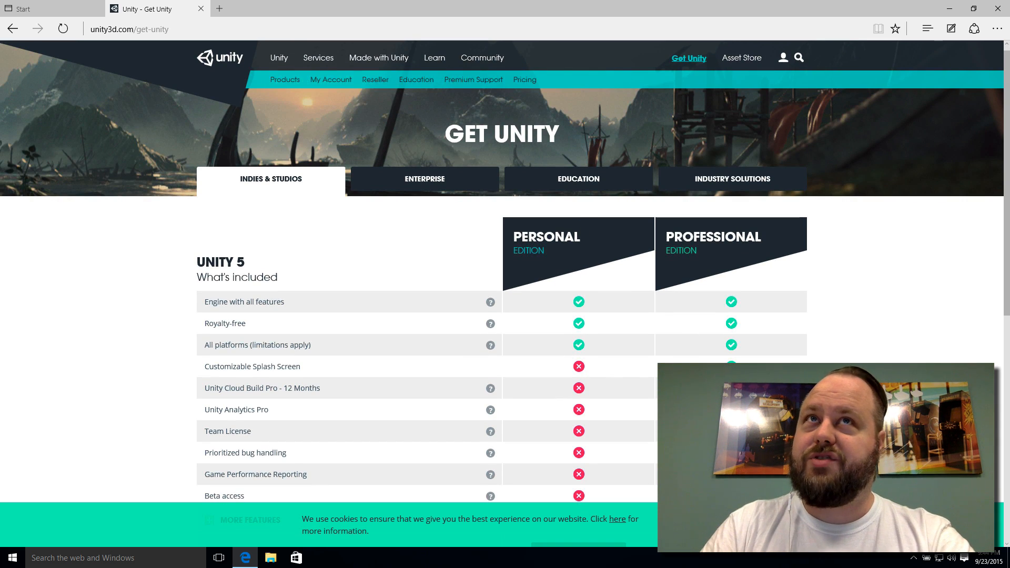
pyautogui.scroll(-1, 789, 333)
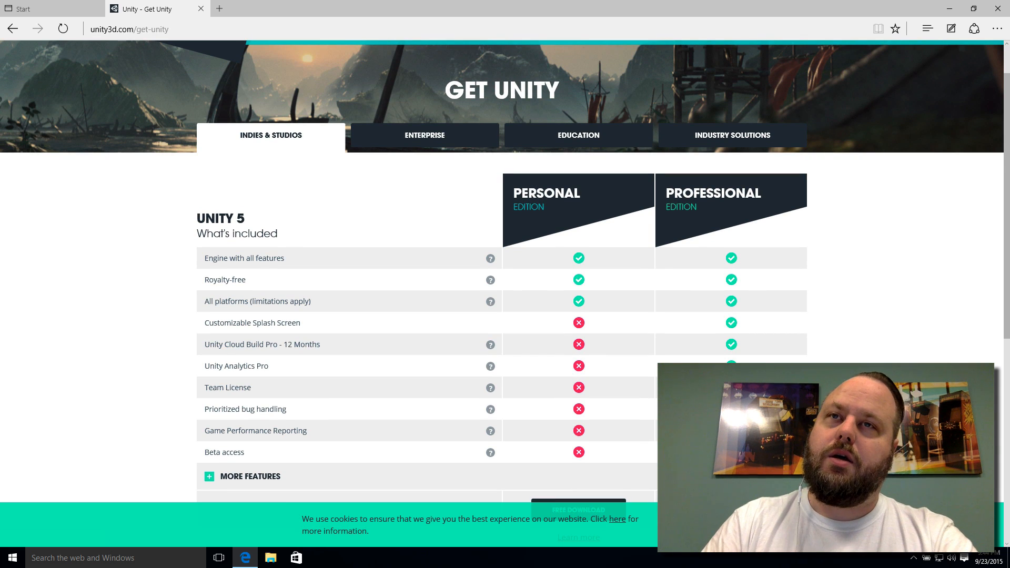
pyautogui.scroll(-1, 762, 260)
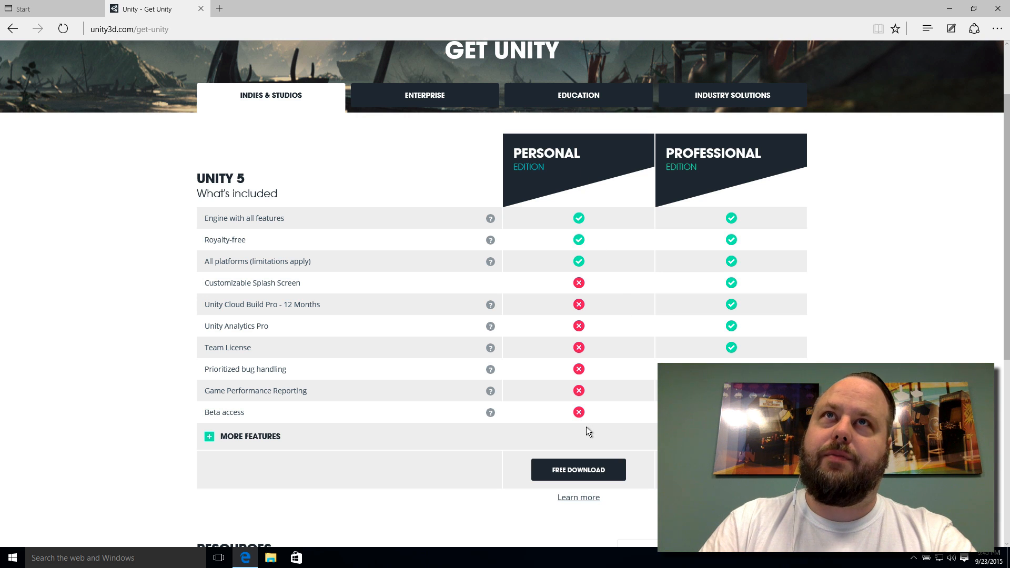
pyautogui.scroll(-1, 588, 427)
pyautogui.scroll(-2, 588, 428)
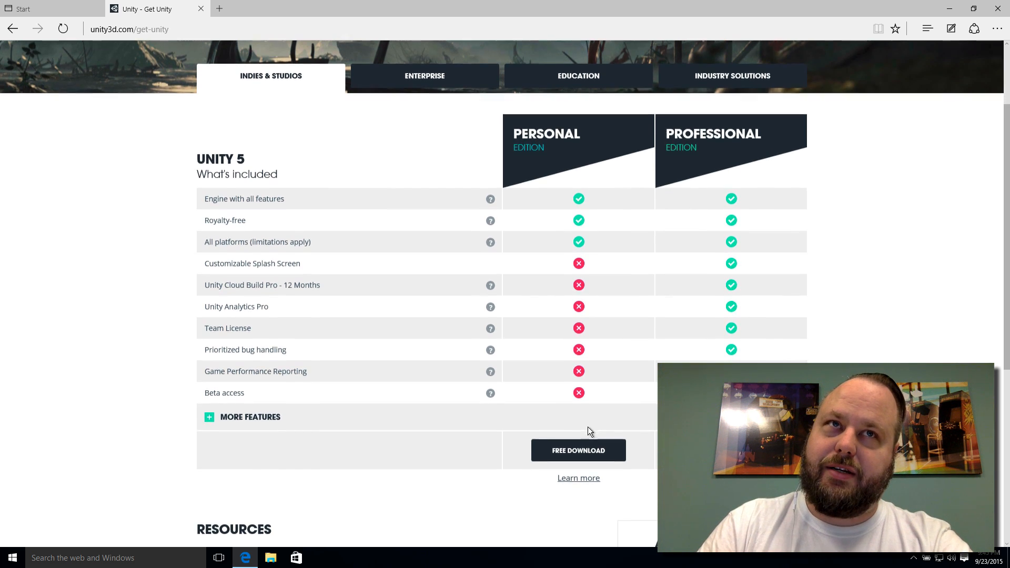
pyautogui.scroll(-2, 588, 427)
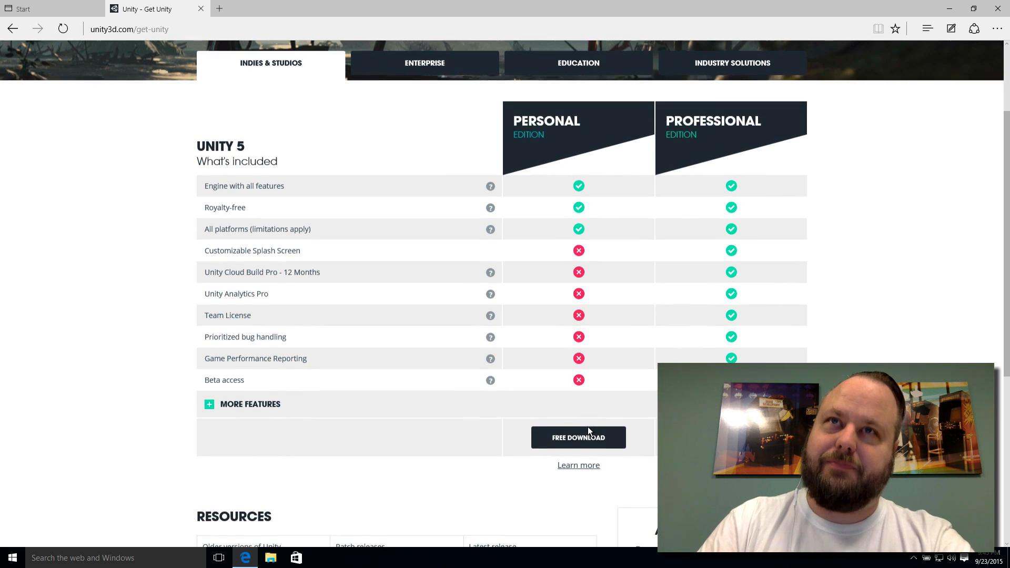
pyautogui.click(209, 407)
pyautogui.scroll(-1, 579, 388)
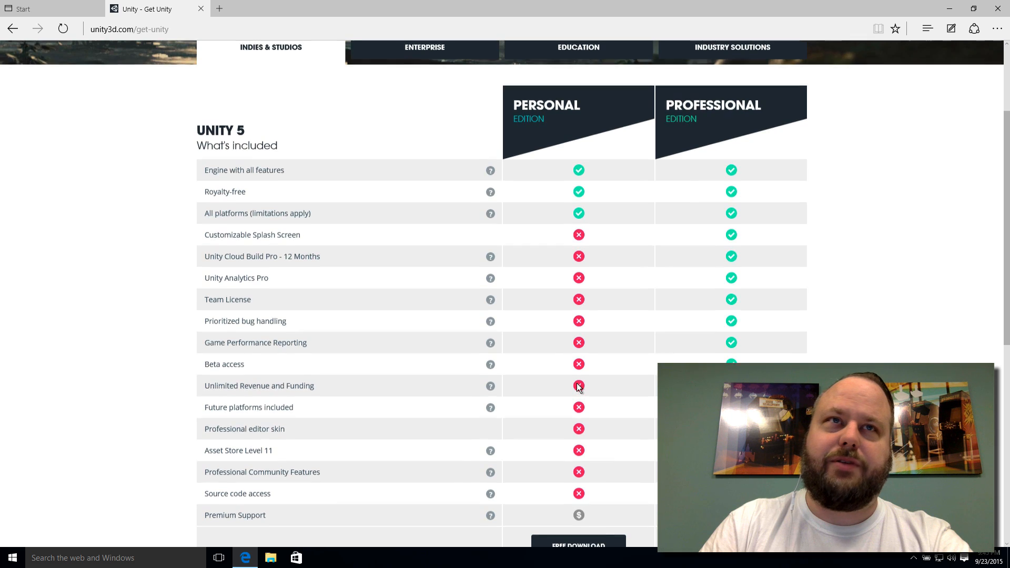
pyautogui.scroll(-1, 579, 387)
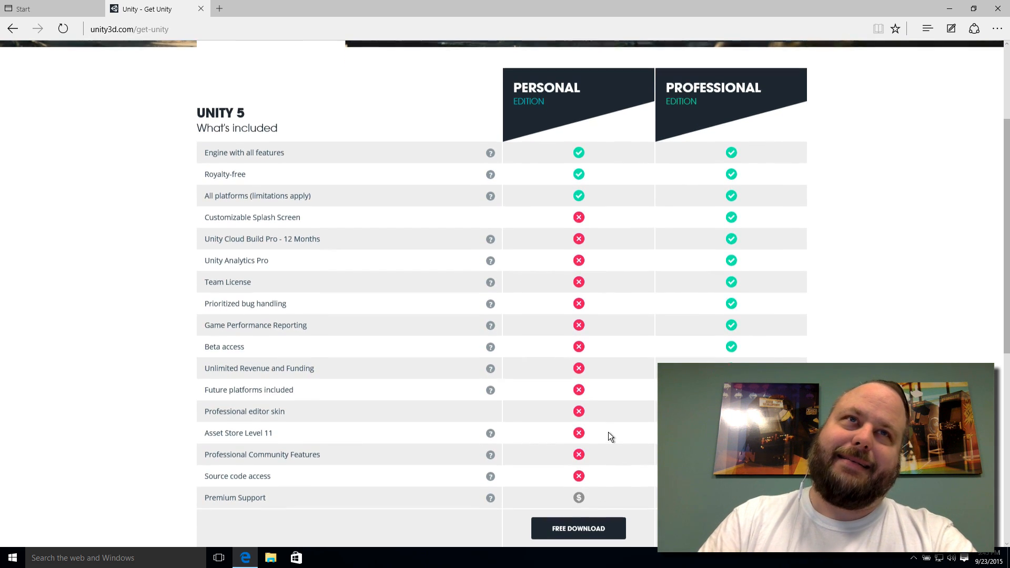
pyautogui.scroll(-1, 610, 436)
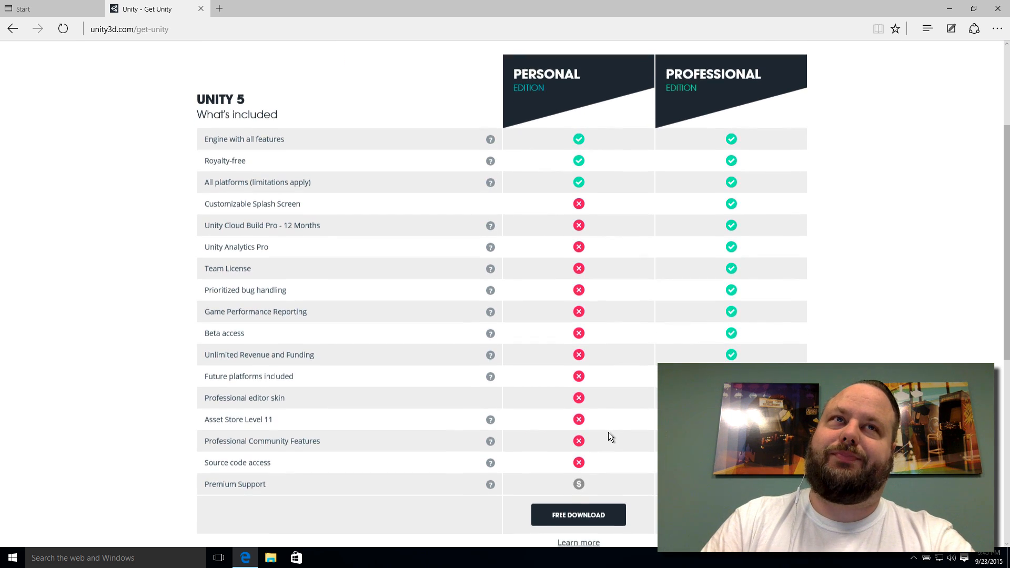
pyautogui.scroll(-2, 608, 434)
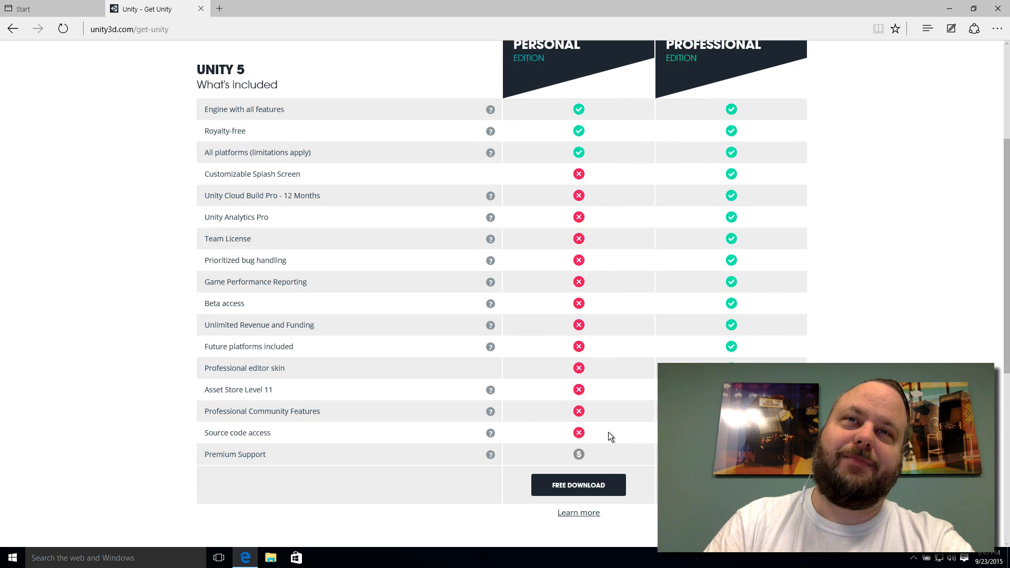
pyautogui.scroll(5, 598, 484)
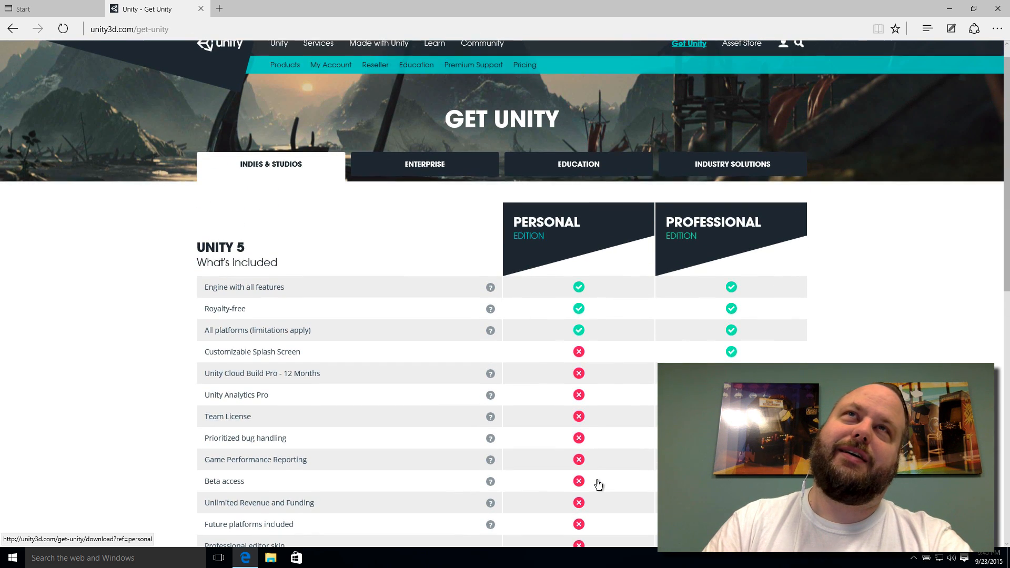
pyautogui.scroll(1, 598, 484)
pyautogui.scroll(-3, 598, 484)
pyautogui.scroll(-3, 598, 484)
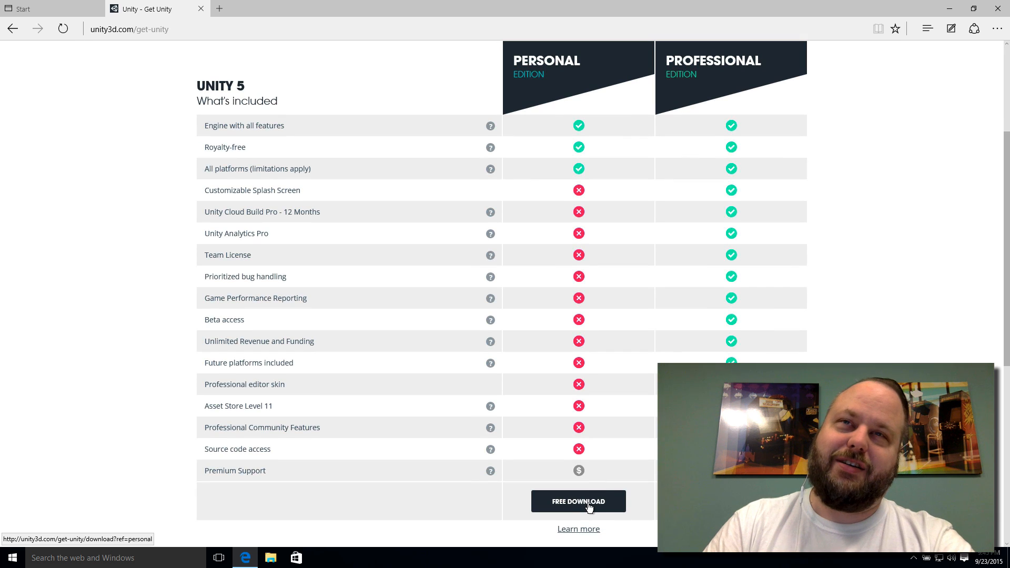
# Step: Choose the free Personal Edition download and download the Unity installer for Windows
pyautogui.click(587, 504)
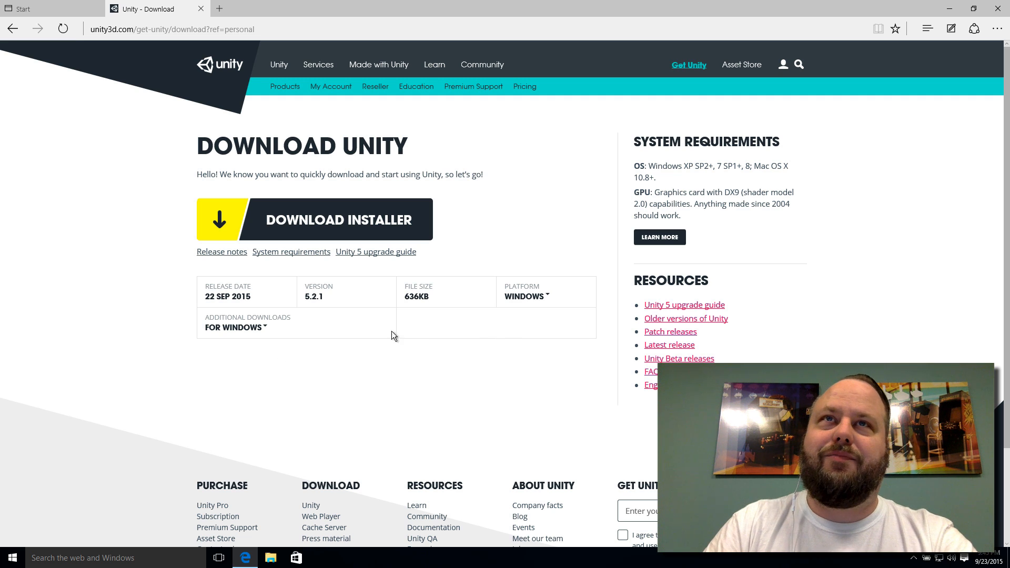
pyautogui.click(320, 221)
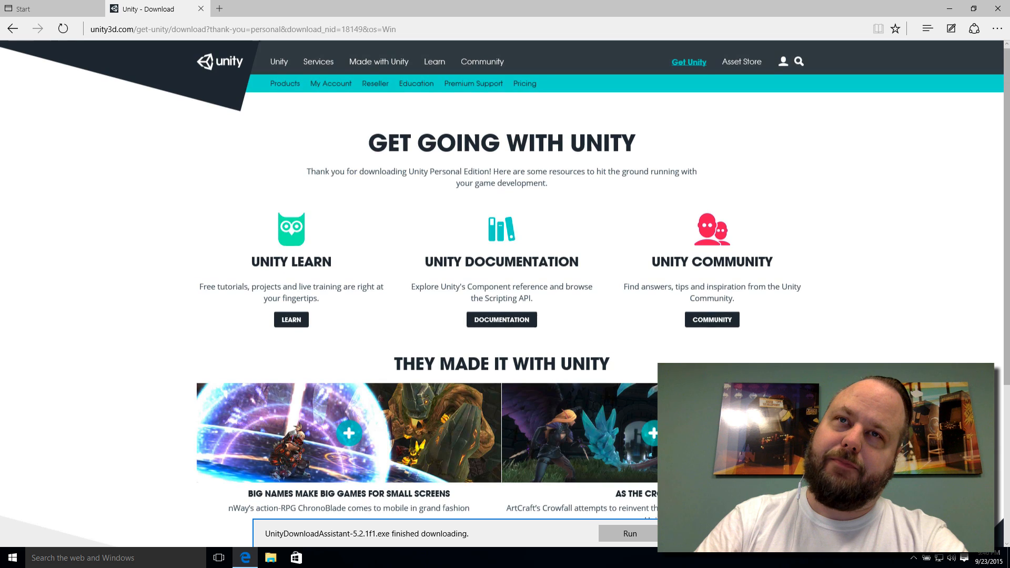
pyautogui.scroll(-1, 505, 295)
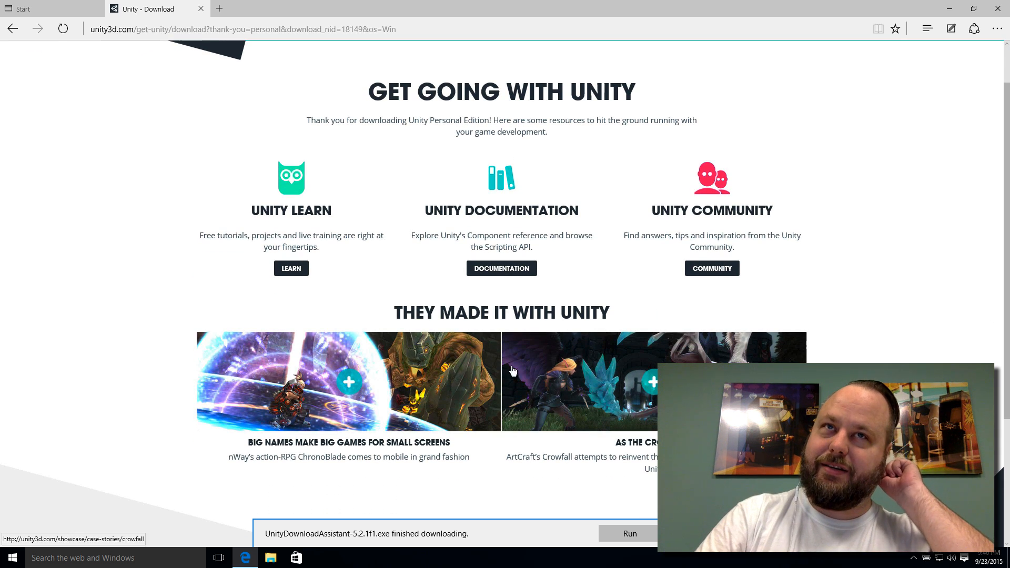
pyautogui.scroll(1, 506, 295)
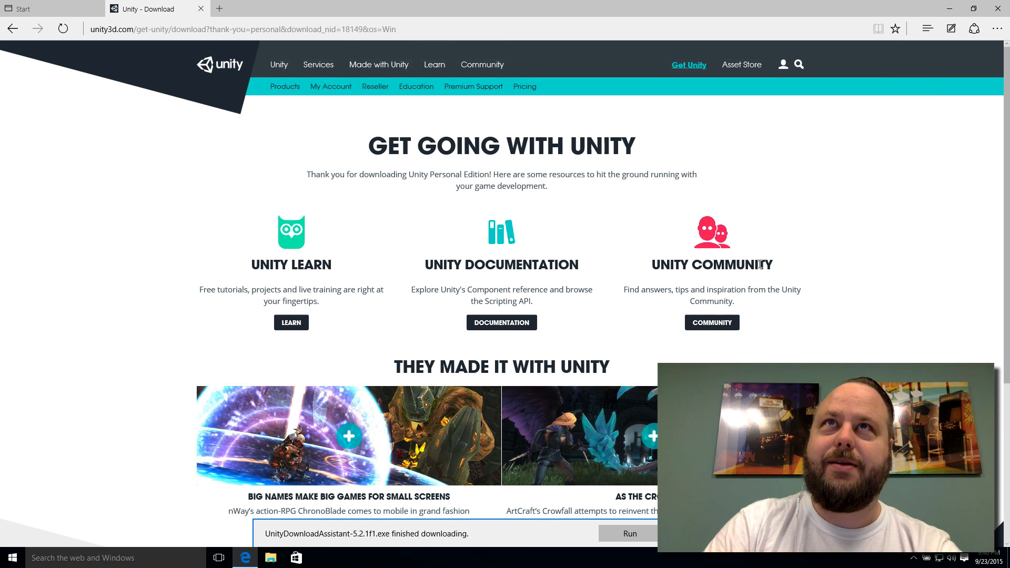
# Step: Run the downloaded UnityDownloadAssistant-5.2.1f1 installer and allow it to make changes to the PC
pyautogui.click(629, 534)
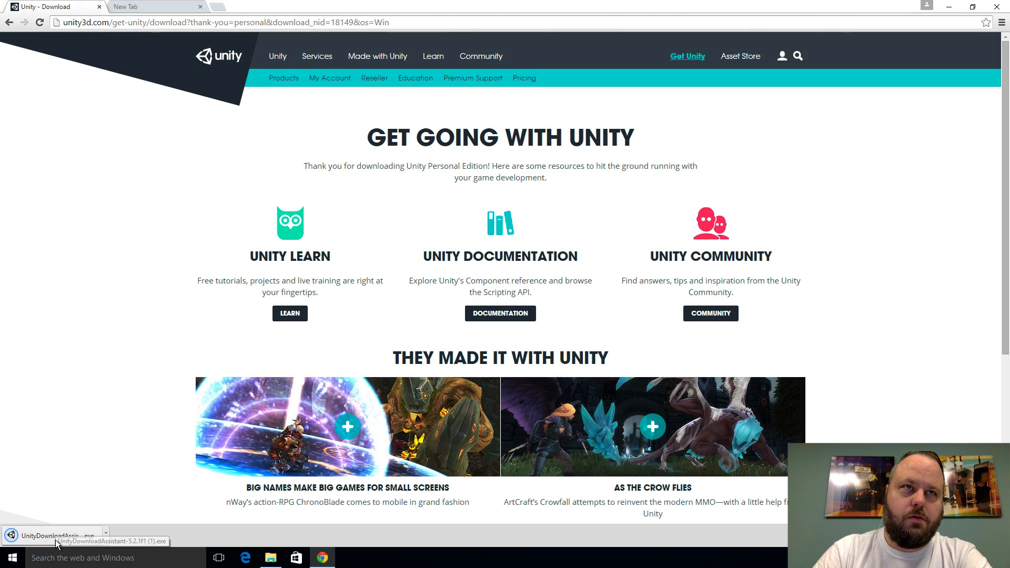
pyautogui.click(56, 539)
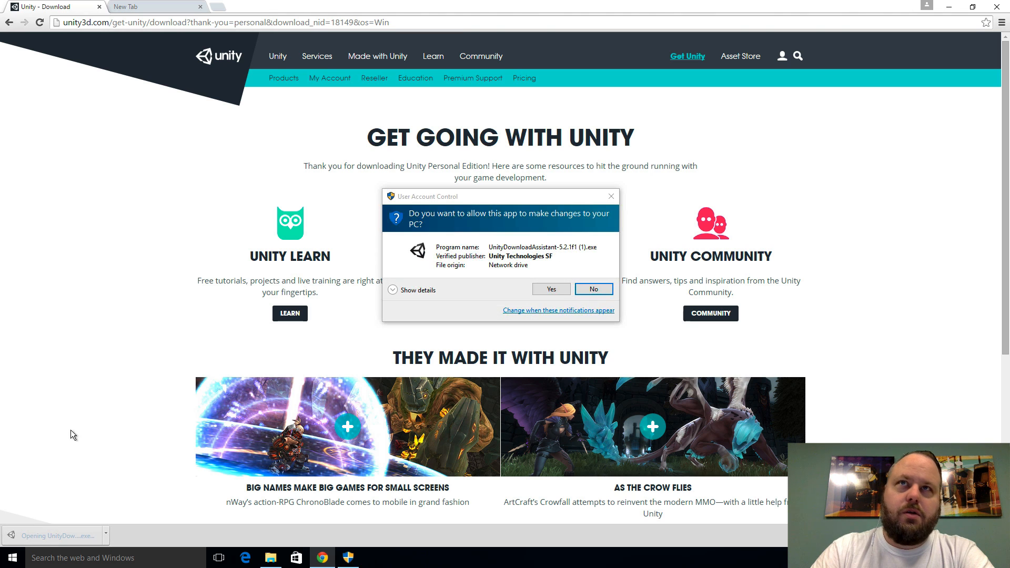
pyautogui.click(553, 289)
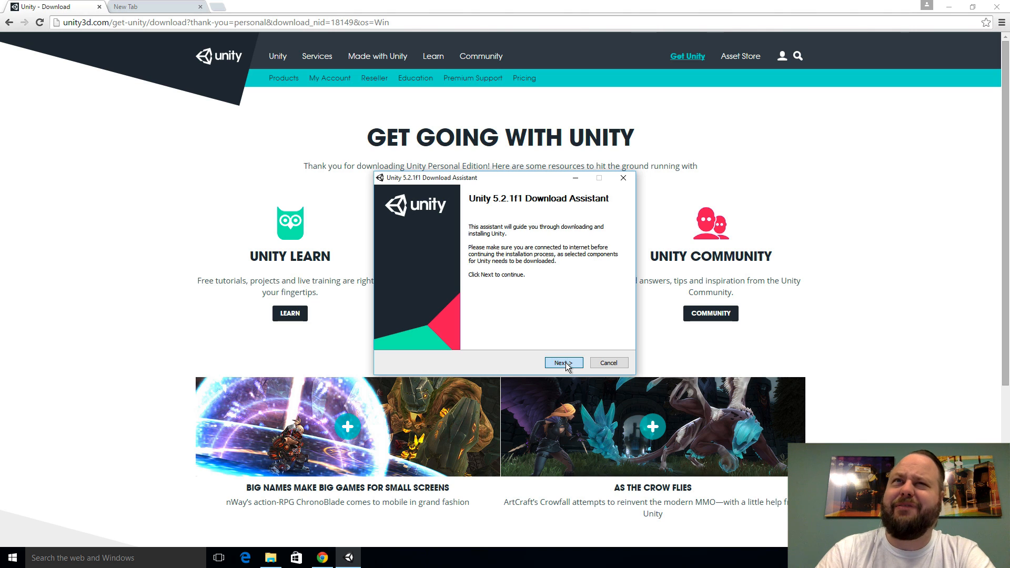
# Step: Accept the Unity license agreement in the Download Assistant and continue to the component selection
pyautogui.click(564, 363)
pyautogui.click(483, 332)
pyautogui.click(564, 363)
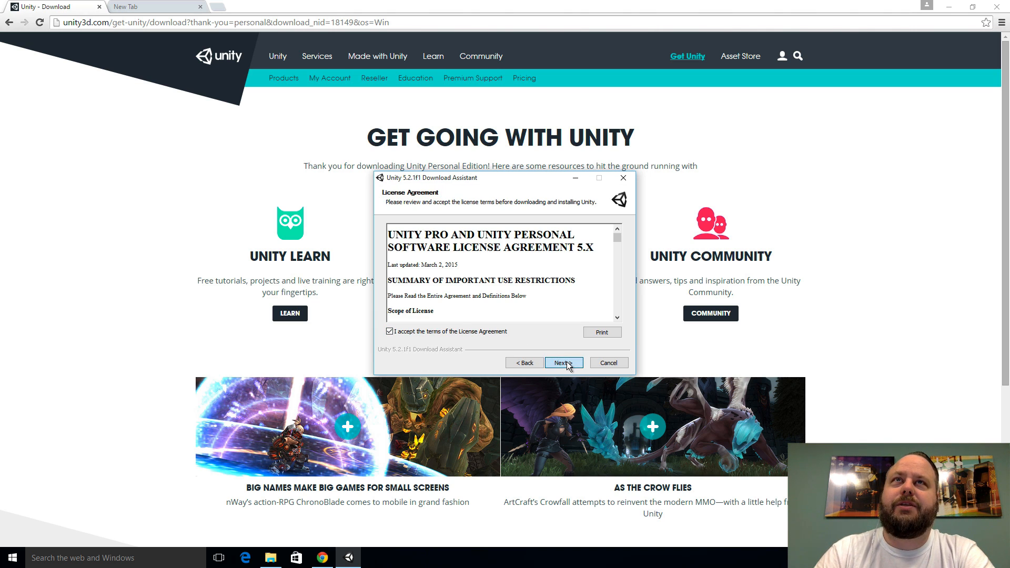
pyautogui.click(564, 363)
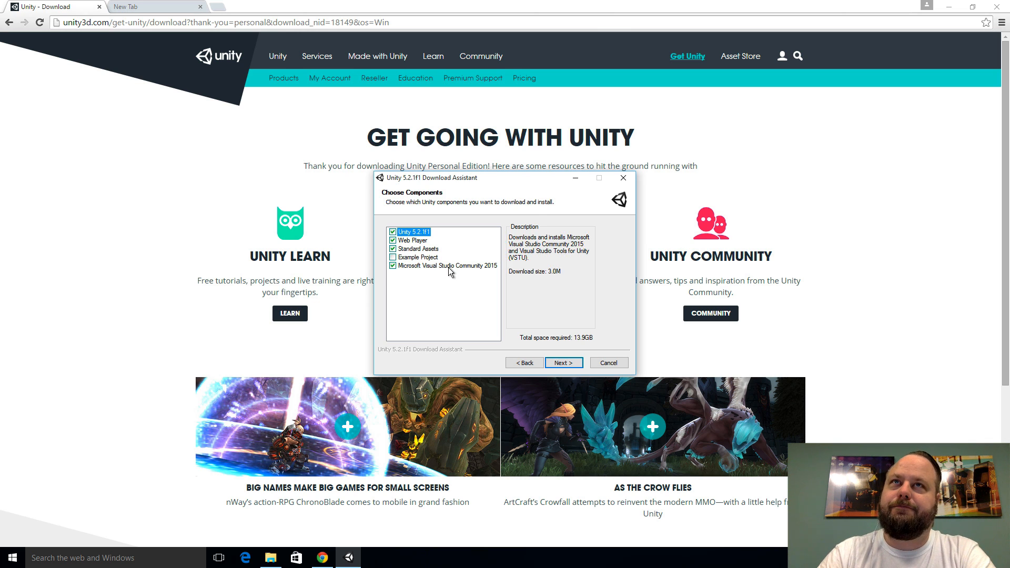
# Step: Add the Example Project to the components and accept the temporary download location and the C:\Program Files\Unity install folder
pyautogui.click(393, 258)
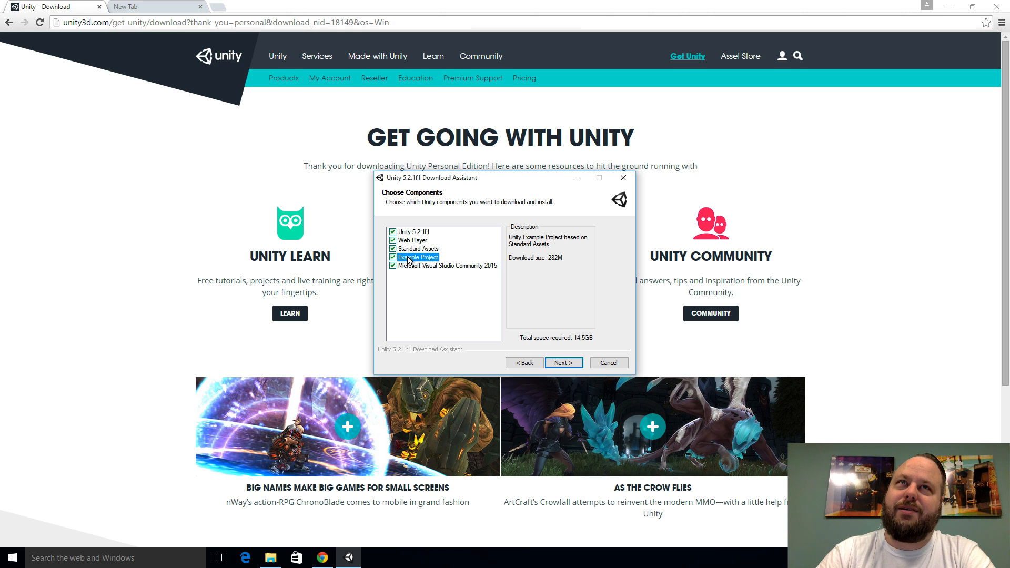
pyautogui.click(563, 364)
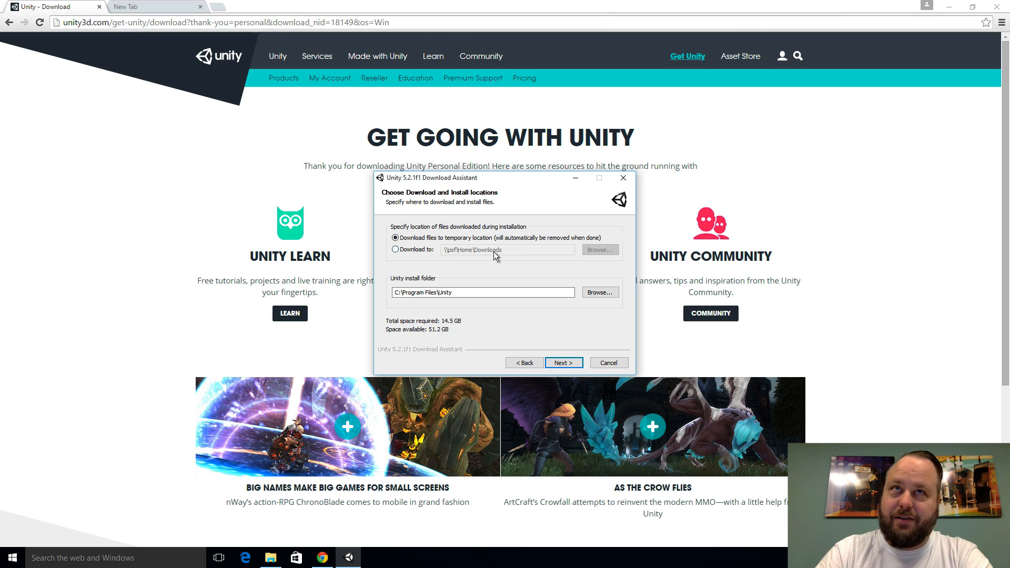
pyautogui.click(564, 363)
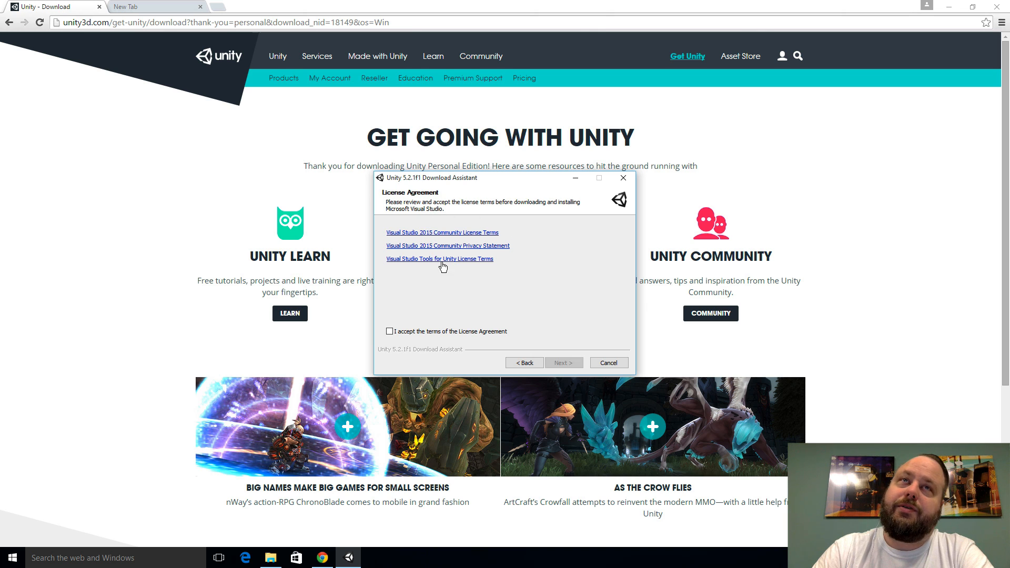
# Step: Accept the Microsoft Visual Studio license terms and start downloading and installing Unity
pyautogui.click(427, 333)
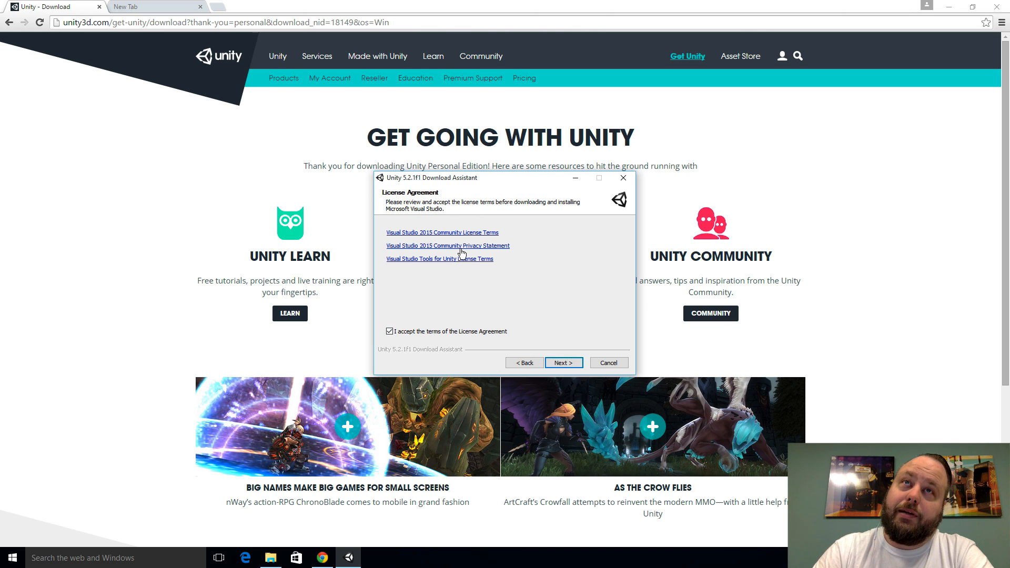
pyautogui.click(561, 365)
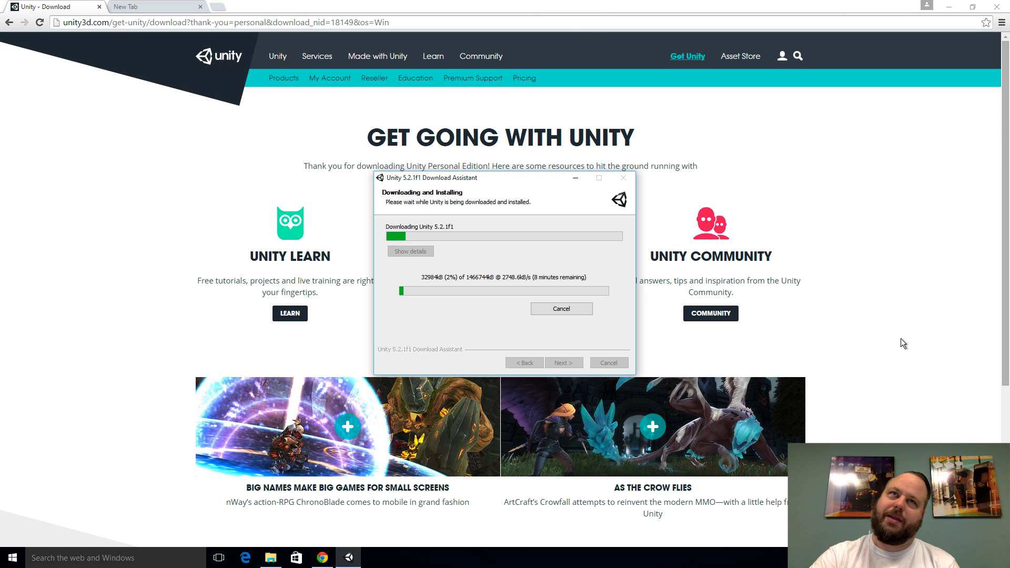
# Step: Switch to the browser and look over the learning, documentation and community resources on the Get Going with Unity page
pyautogui.hotkey('alt', 'Tab')
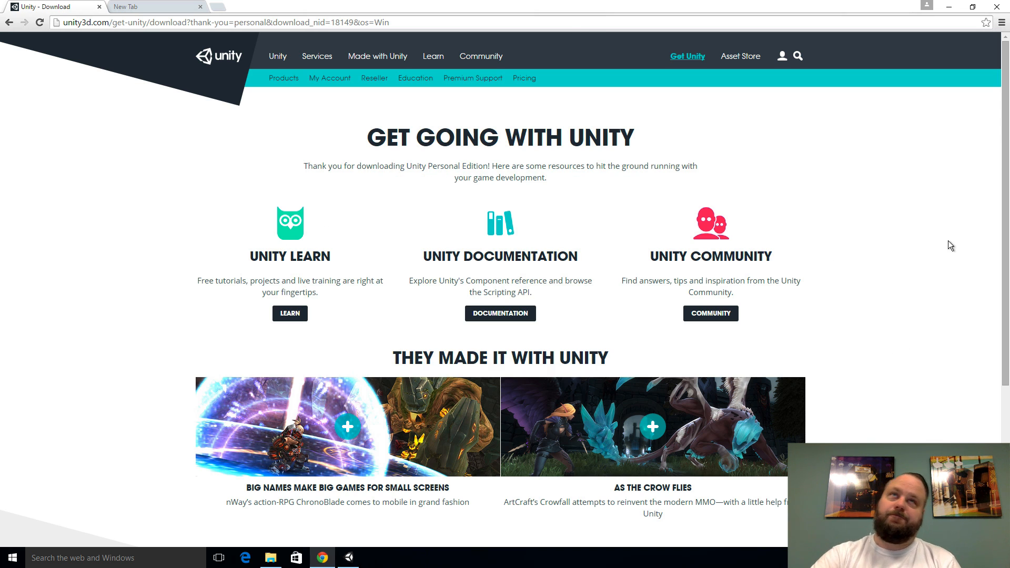
pyautogui.scroll(-2, 896, 304)
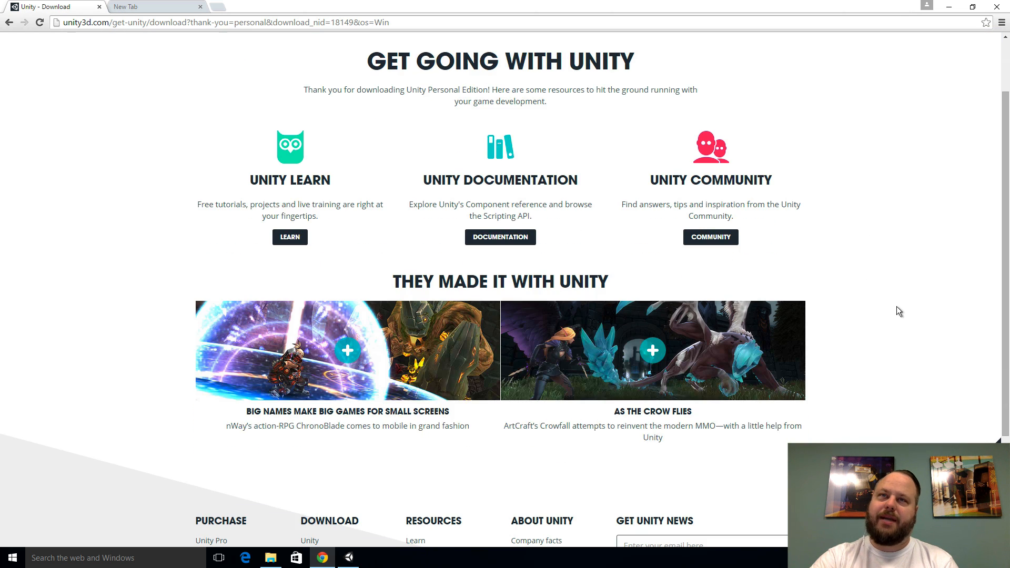
pyautogui.scroll(1, 902, 318)
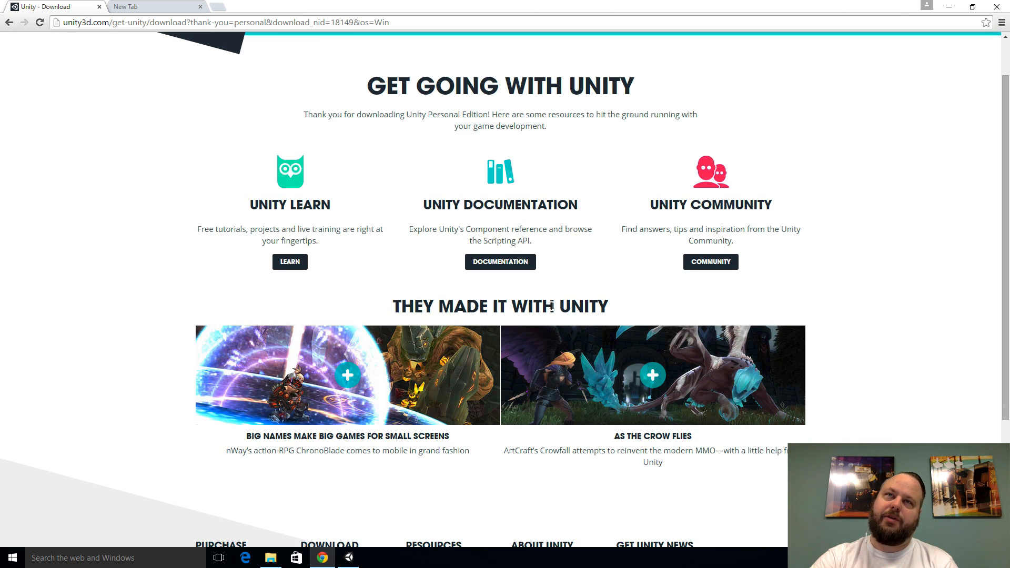
# Step: Open the Unity Learn page and look over its tutorials, documentation, live training and community sections
pyautogui.scroll(2, 871, 343)
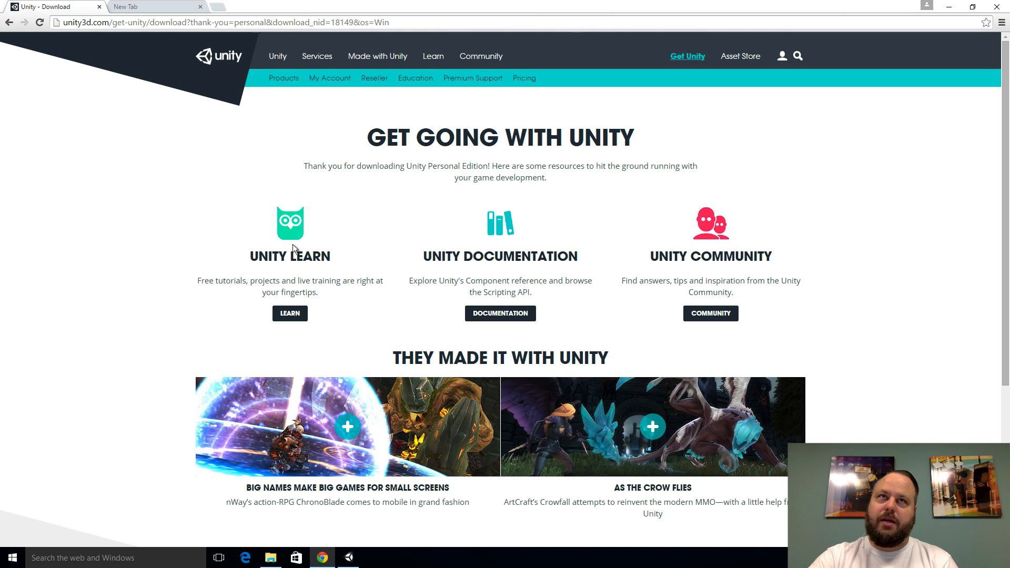
pyautogui.click(292, 316)
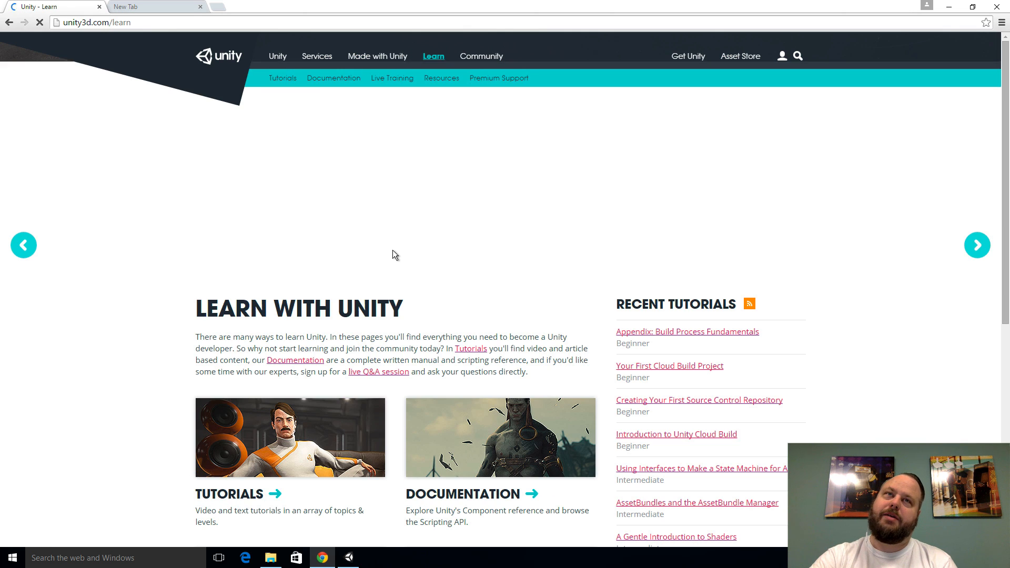
pyautogui.scroll(-3, 493, 350)
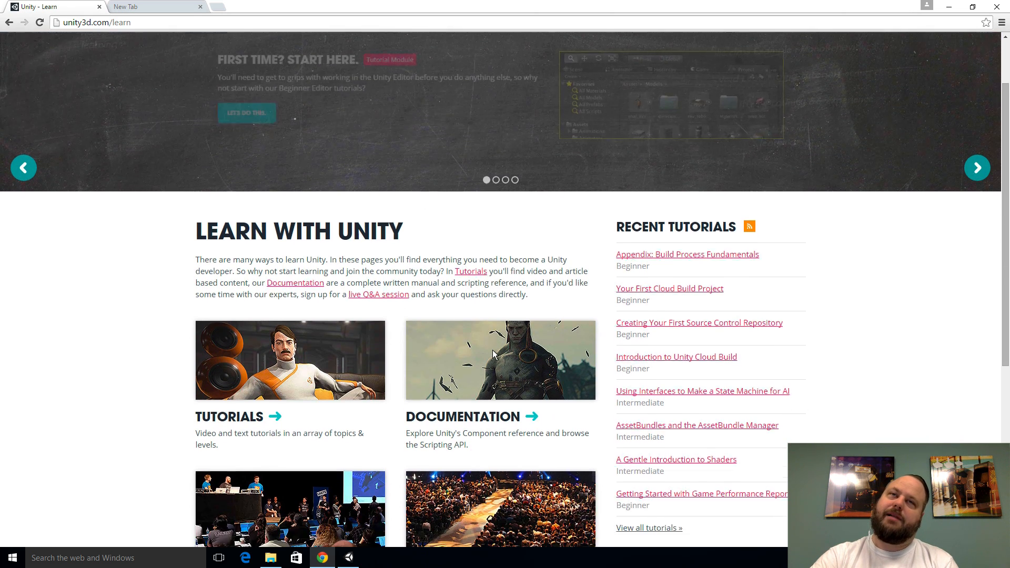
pyautogui.scroll(-2, 493, 356)
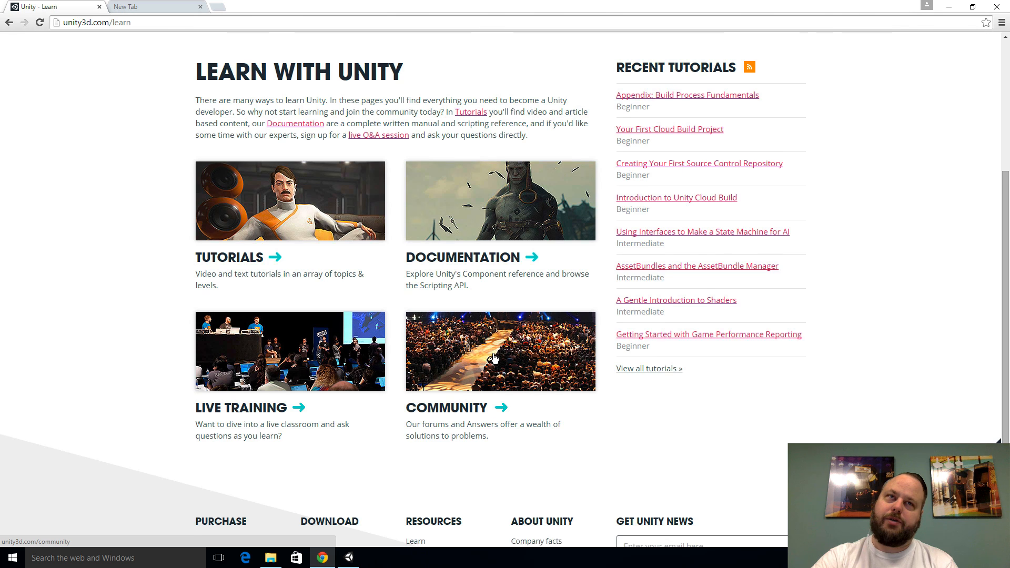
pyautogui.scroll(1, 494, 358)
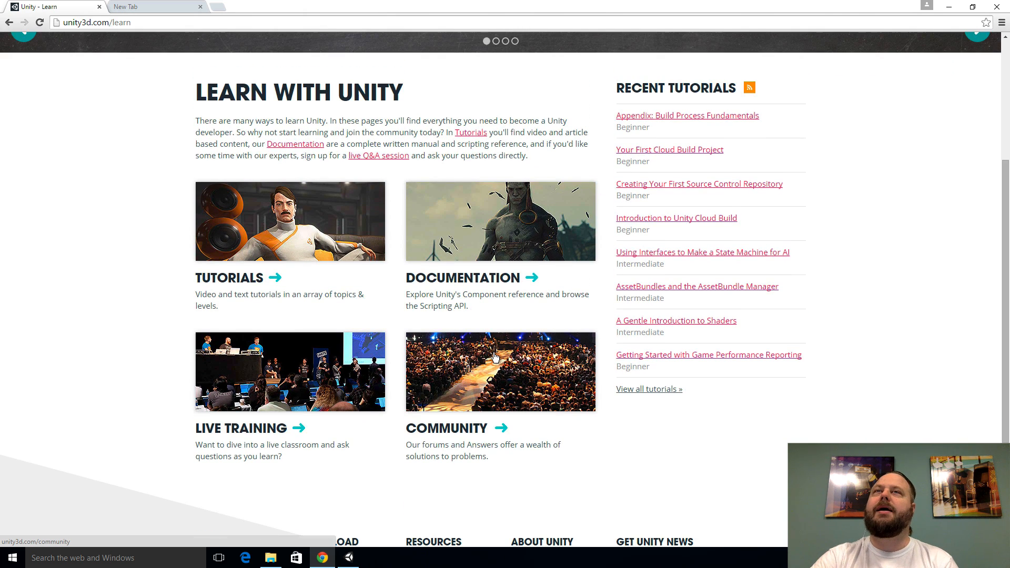
pyautogui.scroll(1, 495, 358)
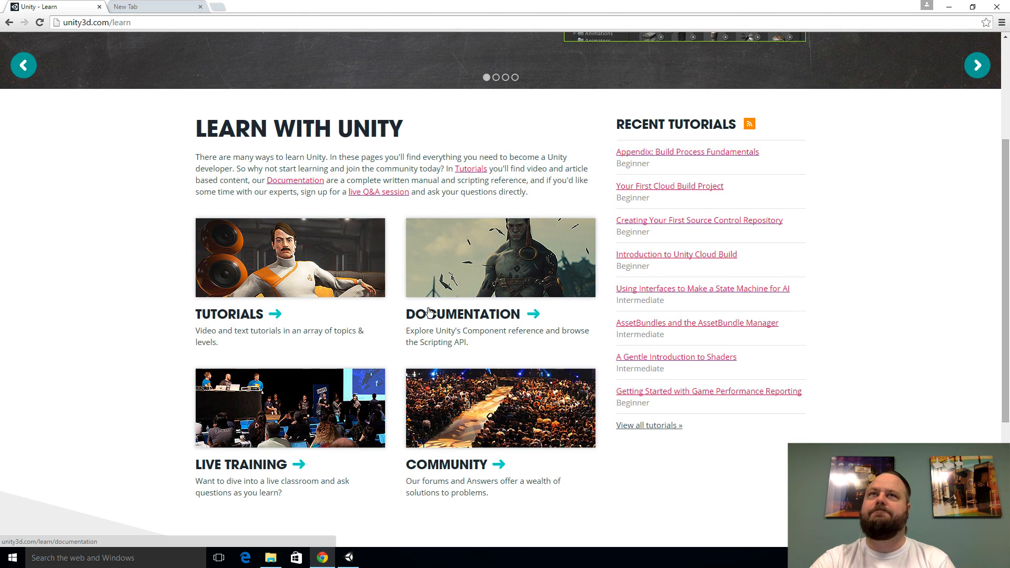
pyautogui.scroll(3, 434, 284)
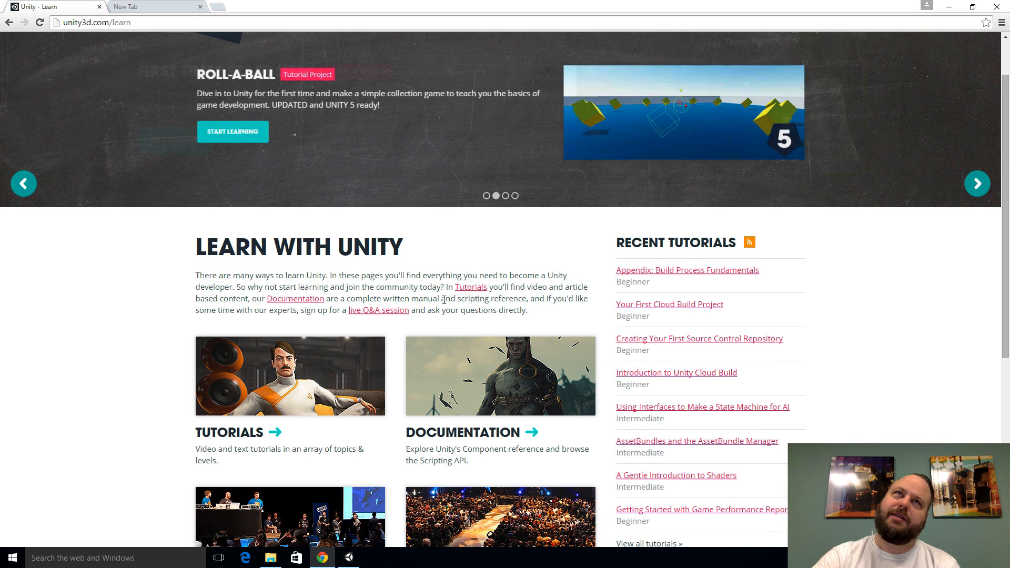
pyautogui.scroll(1, 436, 324)
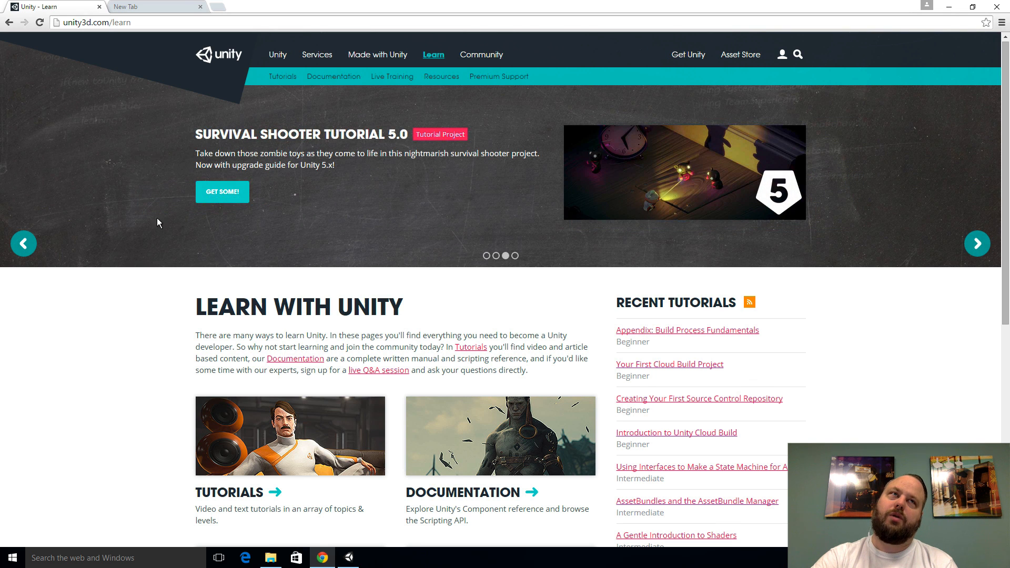
# Step: Browse the featured tutorial slides on the Learn page, ending at the First Time? Start Here module
pyautogui.click(25, 244)
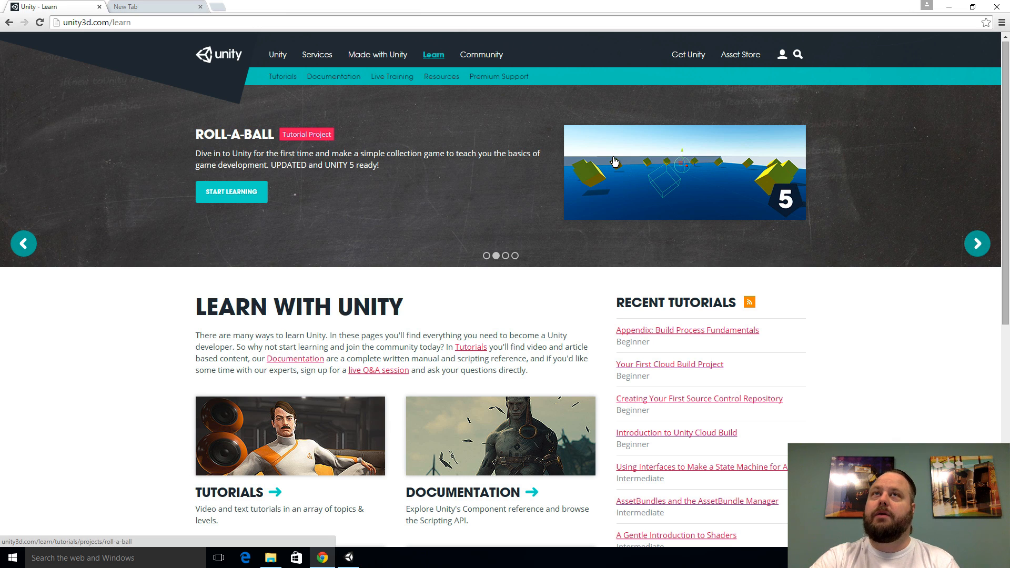
pyautogui.click(977, 245)
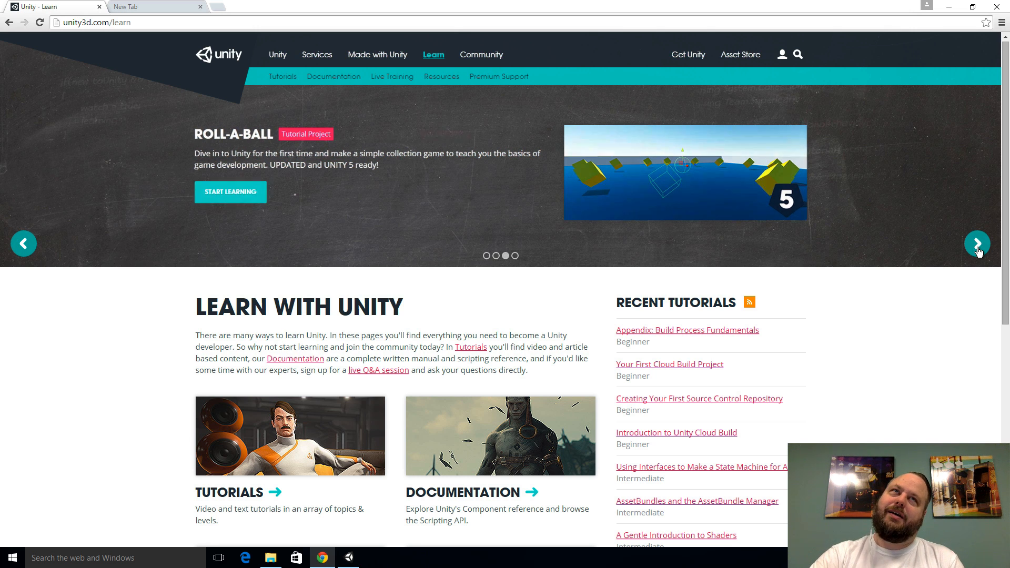
pyautogui.click(978, 249)
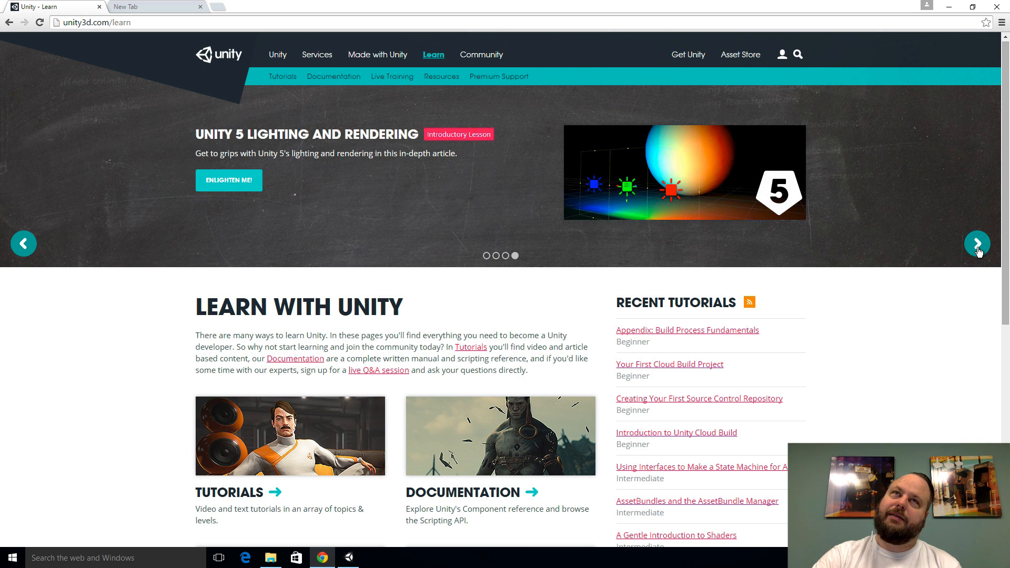
pyautogui.click(978, 246)
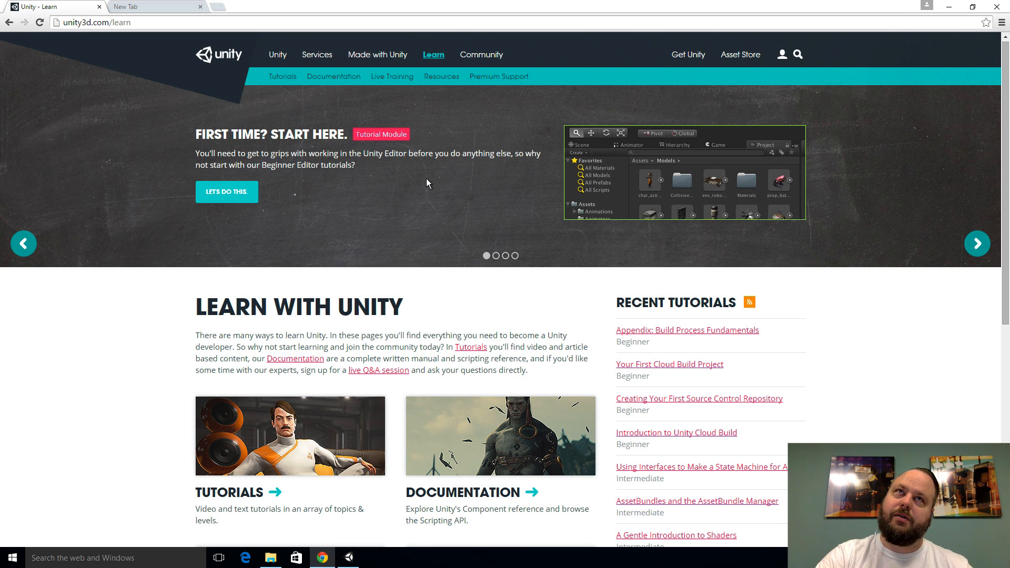
# Step: Open the beginner Editor tutorials and look through the Interface & Essentials topic lists
pyautogui.click(251, 199)
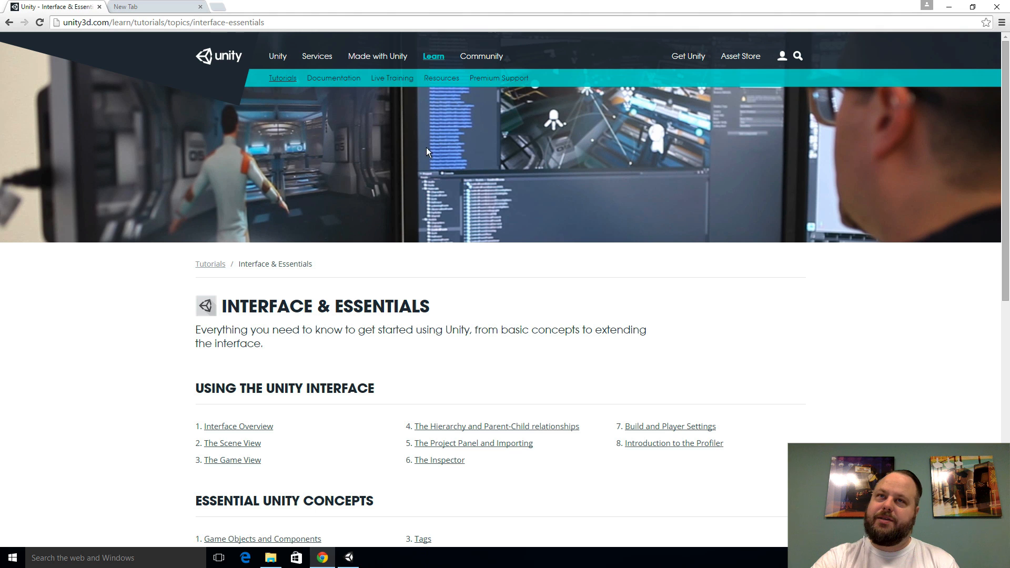
pyautogui.scroll(-2, 569, 428)
pyautogui.scroll(-3, 570, 428)
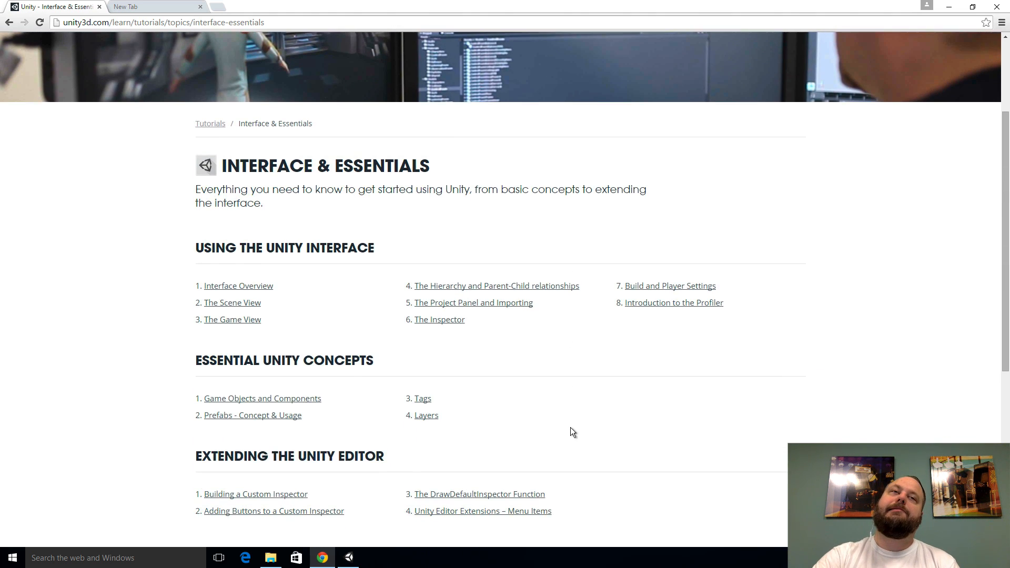
pyautogui.scroll(-1, 570, 427)
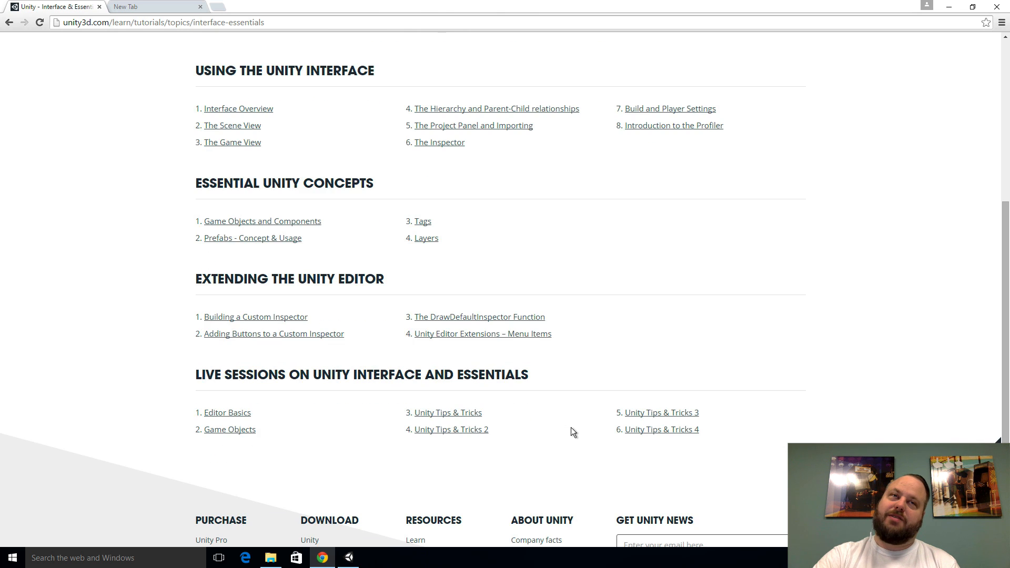
pyautogui.scroll(6, 570, 427)
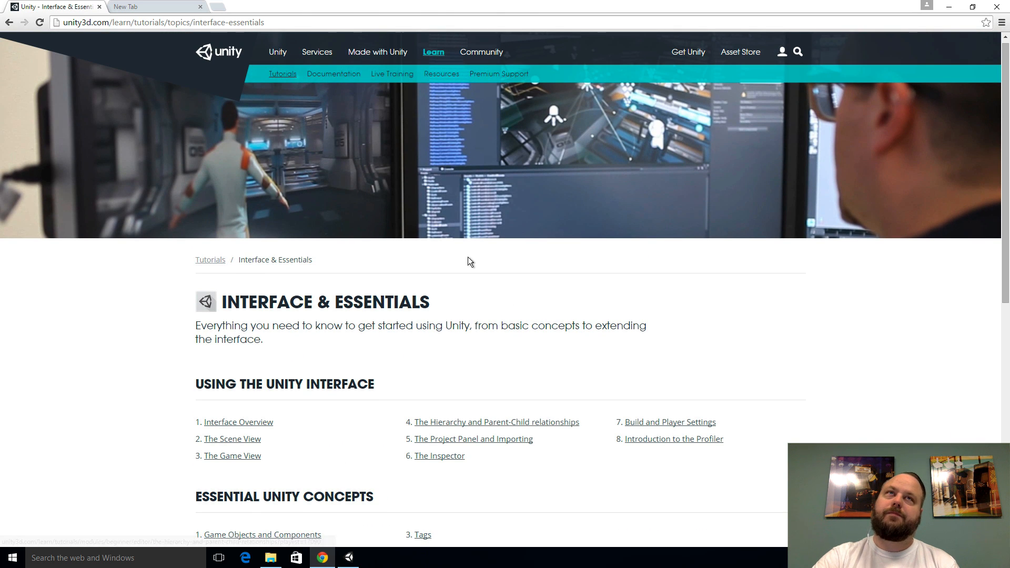
# Step: Open the Unity documentation and look over the sections of the Unity Manual
pyautogui.click(334, 74)
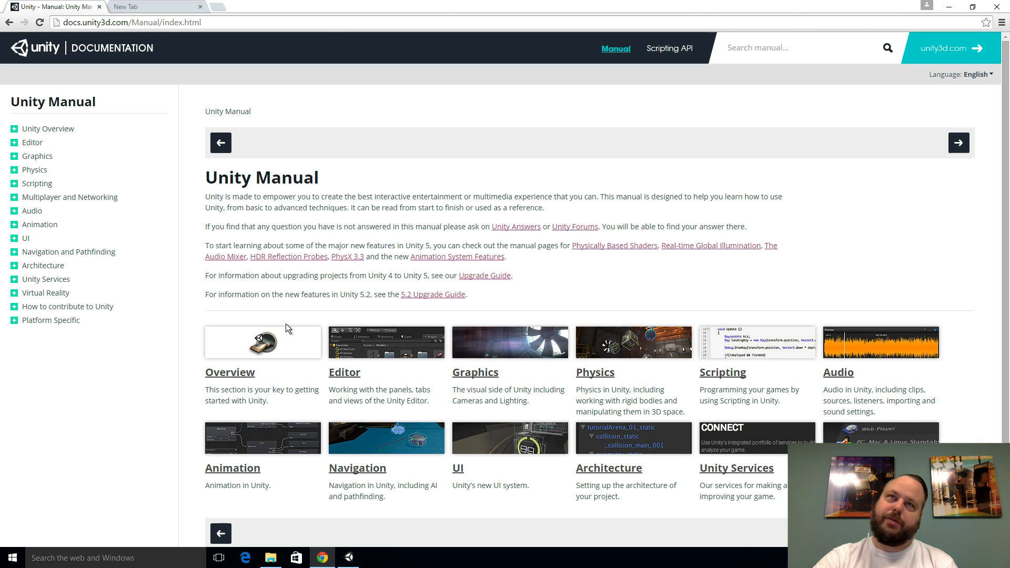
pyautogui.scroll(-1, 607, 270)
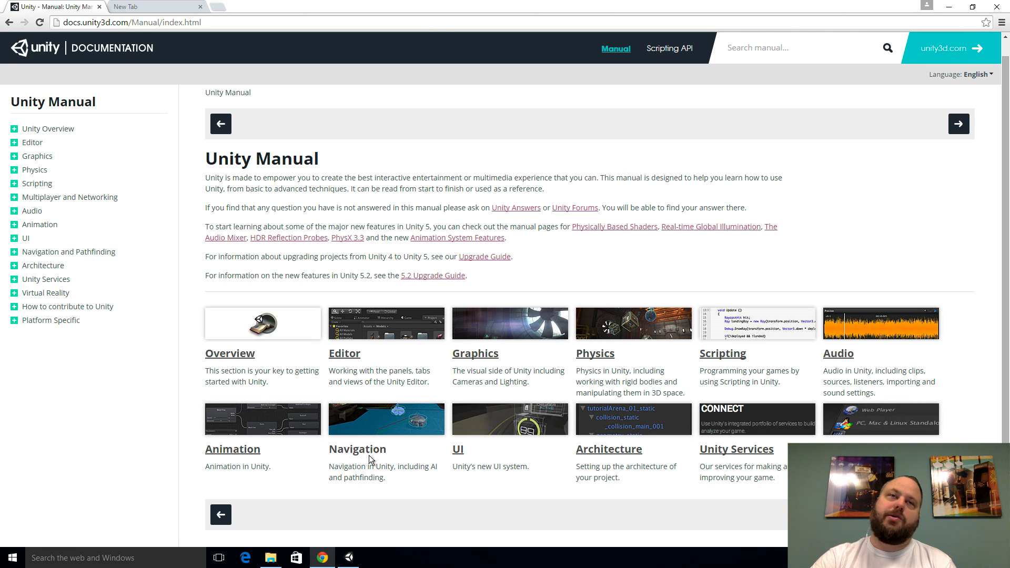
pyautogui.scroll(-1, 343, 440)
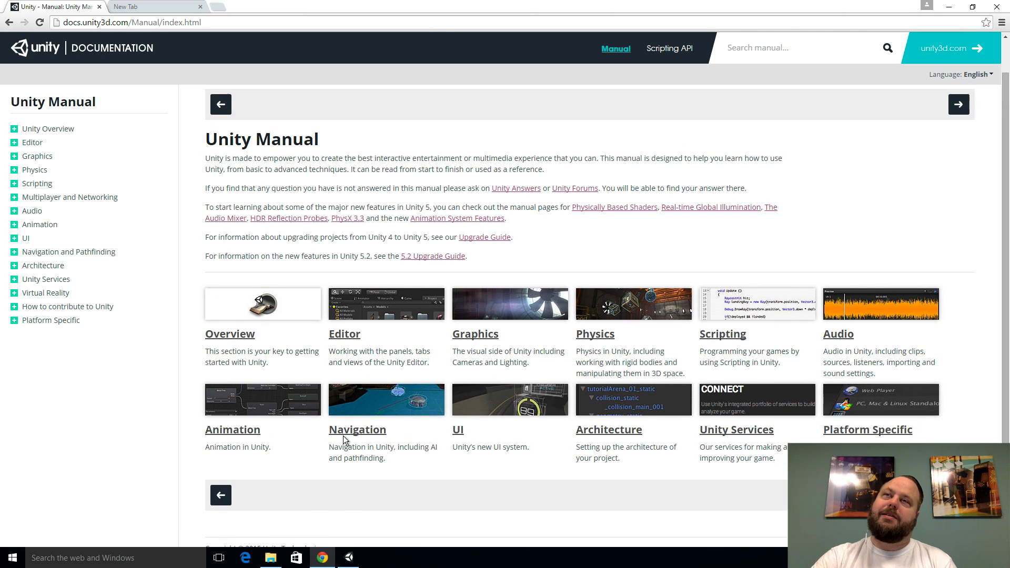
pyautogui.scroll(2, 343, 436)
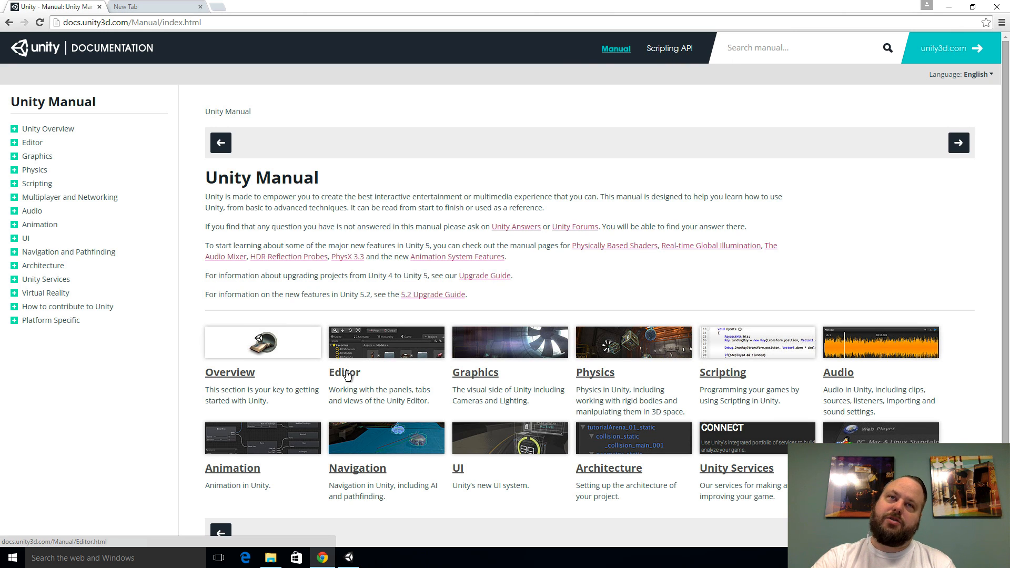
# Step: Open the manual's Graphics section, go through Graphics Overview, and list the Graphics HOWTOs topics
pyautogui.click(469, 372)
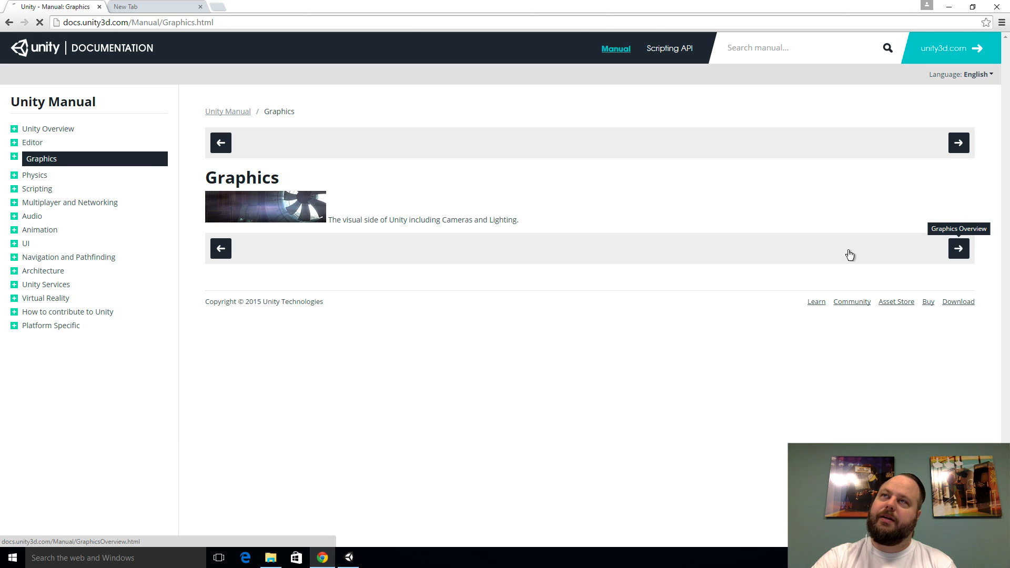
pyautogui.click(958, 249)
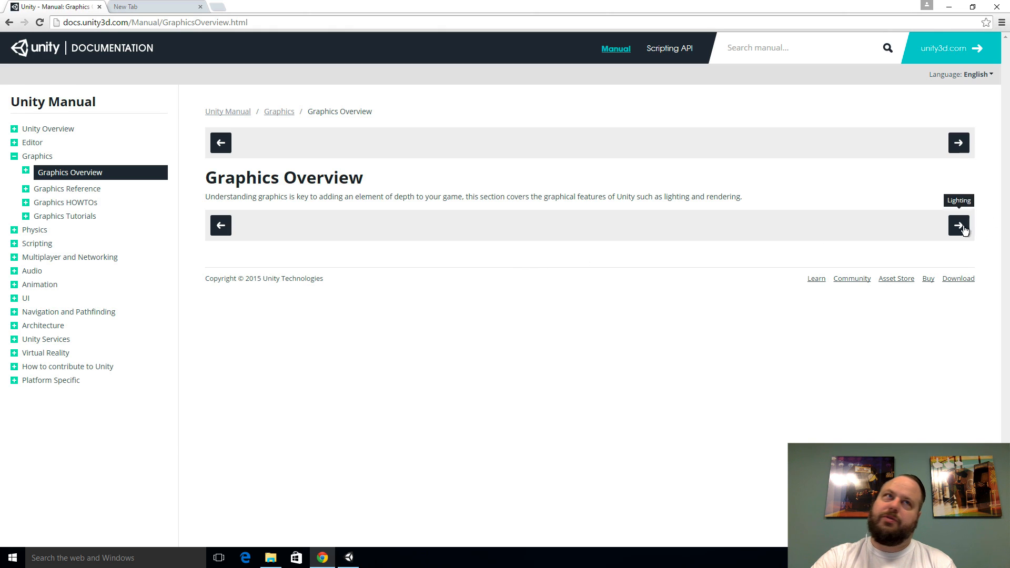
pyautogui.click(47, 202)
pyautogui.click(26, 197)
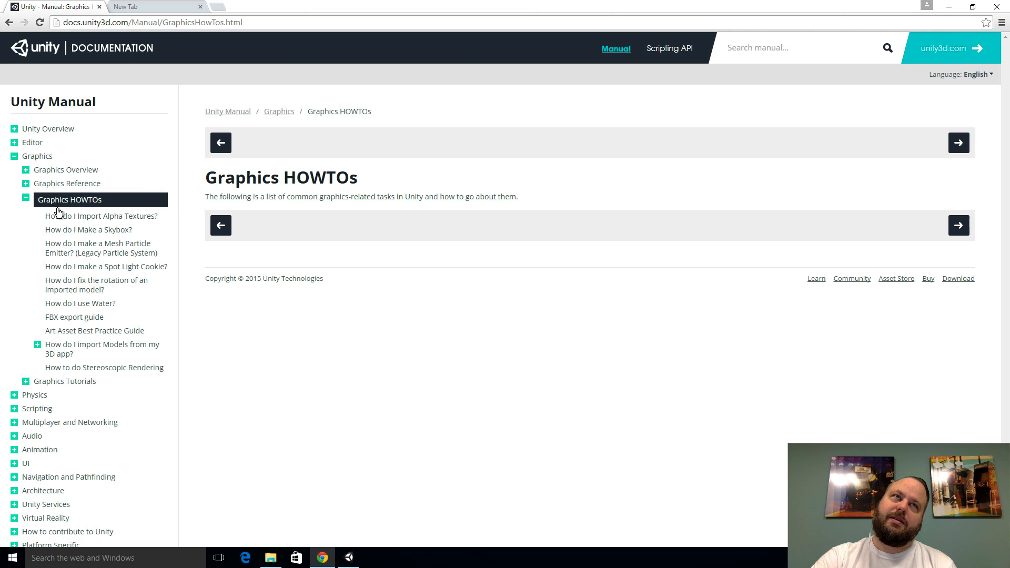
# Step: Open the How do I Import Alpha Textures? article and skim through its instructions
pyautogui.click(77, 218)
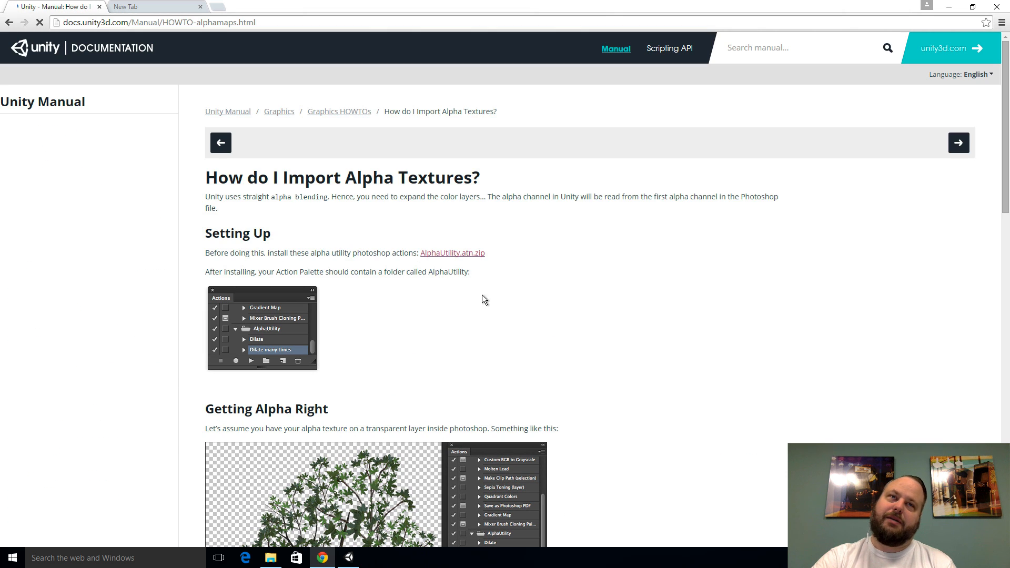
pyautogui.scroll(-1, 574, 360)
pyautogui.scroll(-20, 660, 370)
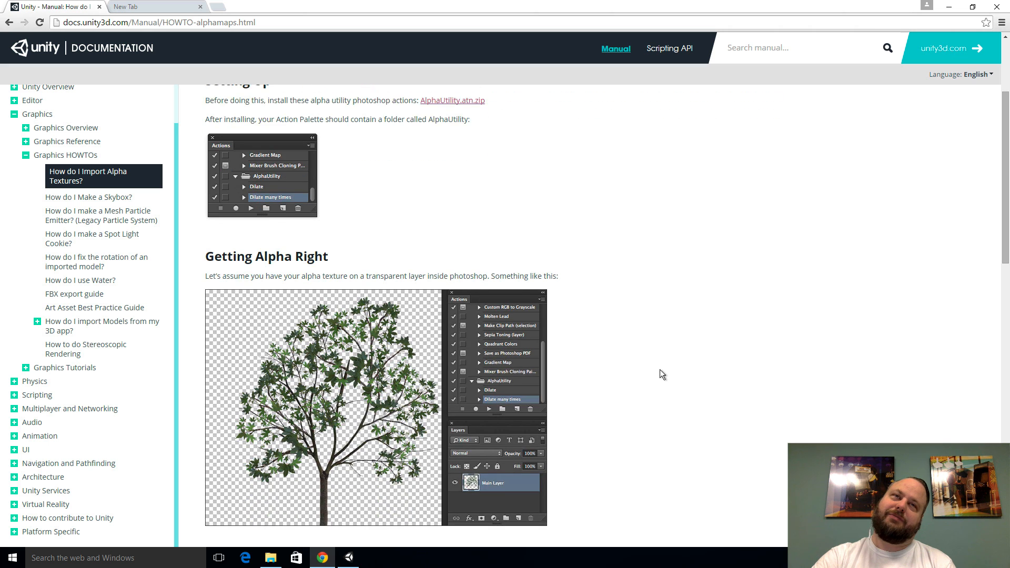
pyautogui.scroll(8, 660, 367)
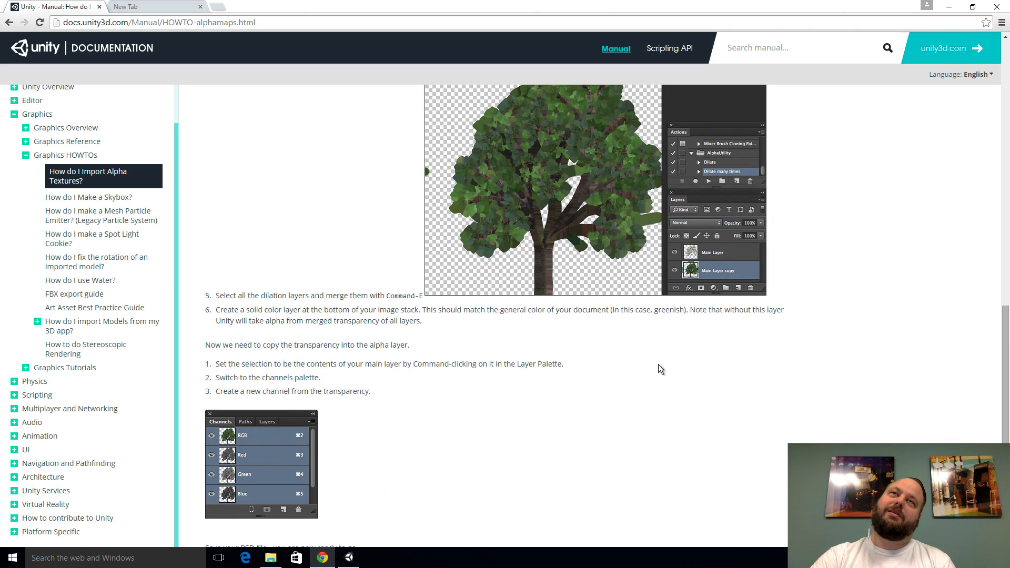
pyautogui.scroll(5, 553, 363)
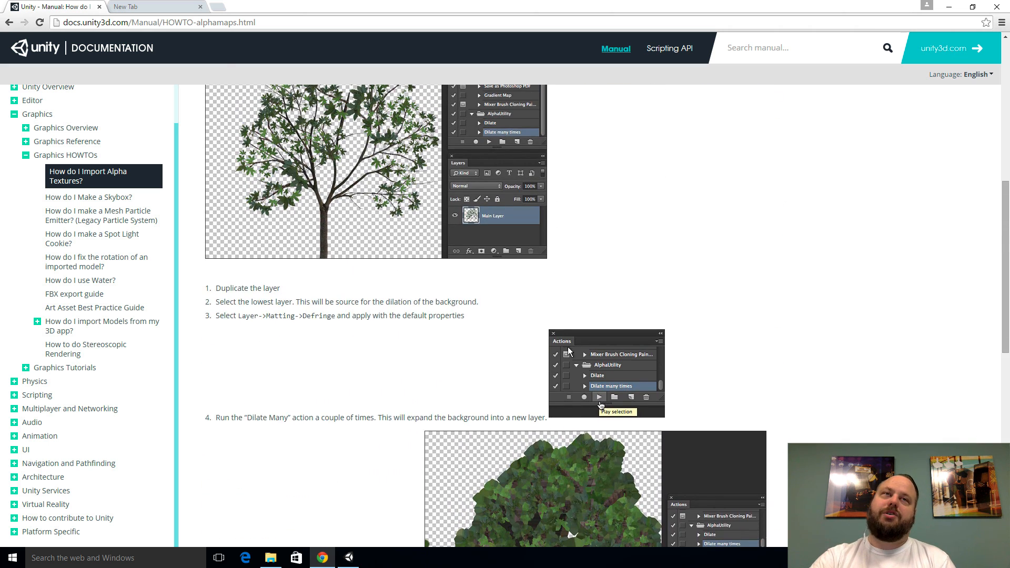
pyautogui.scroll(2, 647, 324)
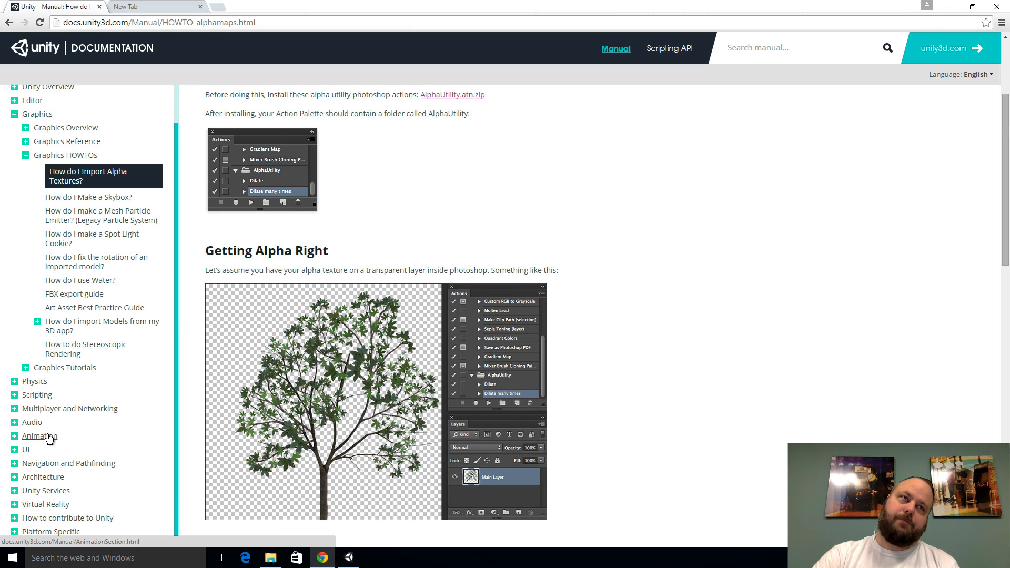
# Step: Open the Audio Files page under Audio Overview, review its supported formats, and briefly check the subtopics of the UI section
pyautogui.click(31, 424)
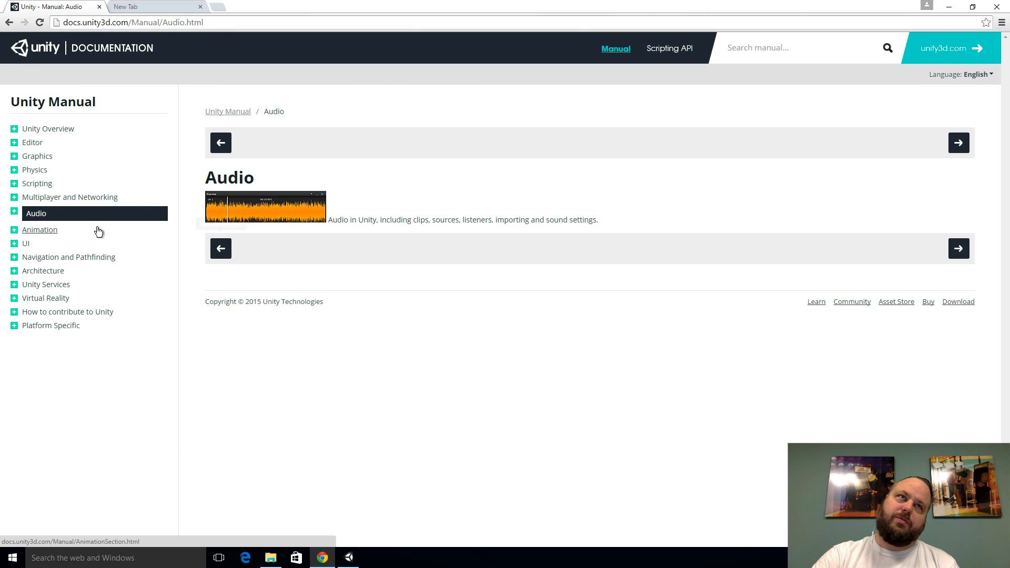
pyautogui.click(14, 211)
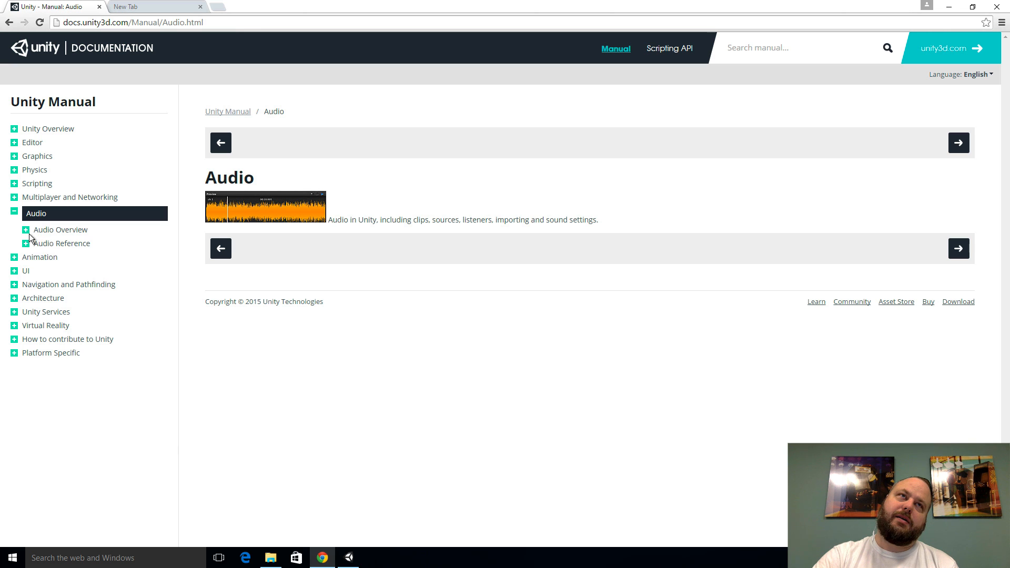
pyautogui.click(26, 230)
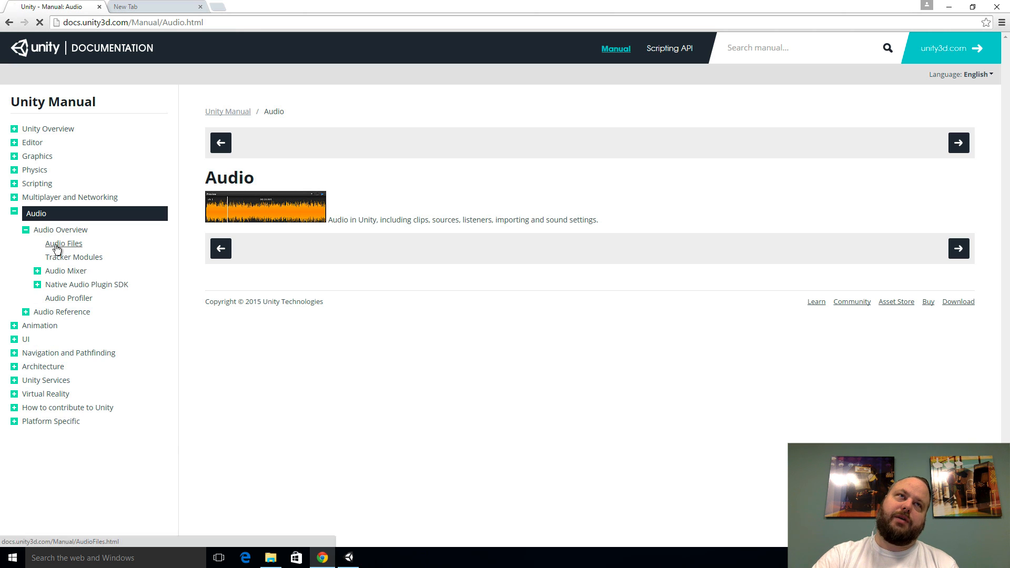
pyautogui.click(59, 245)
pyautogui.scroll(-2, 64, 265)
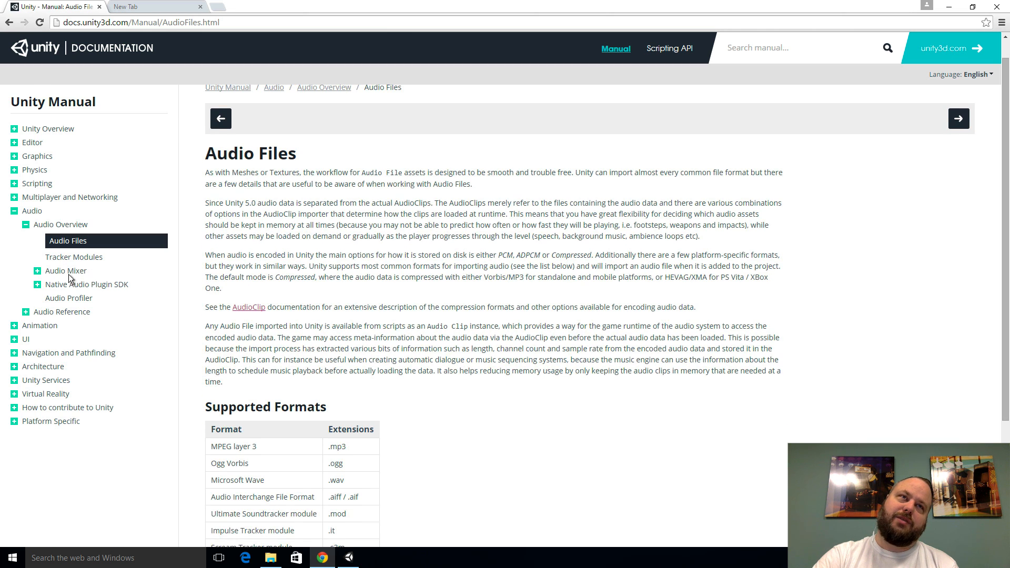
pyautogui.scroll(-1, 401, 374)
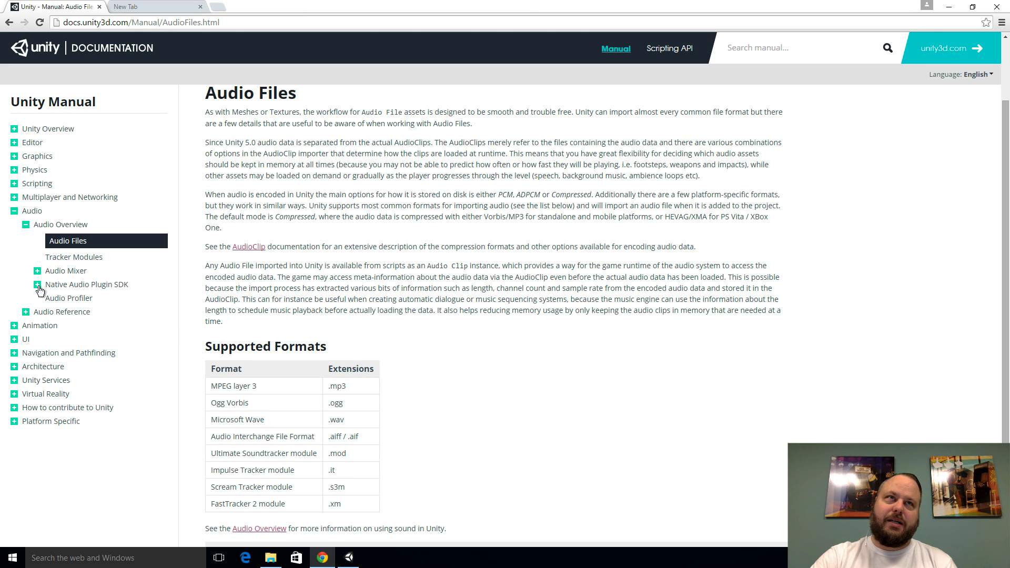
pyautogui.click(14, 340)
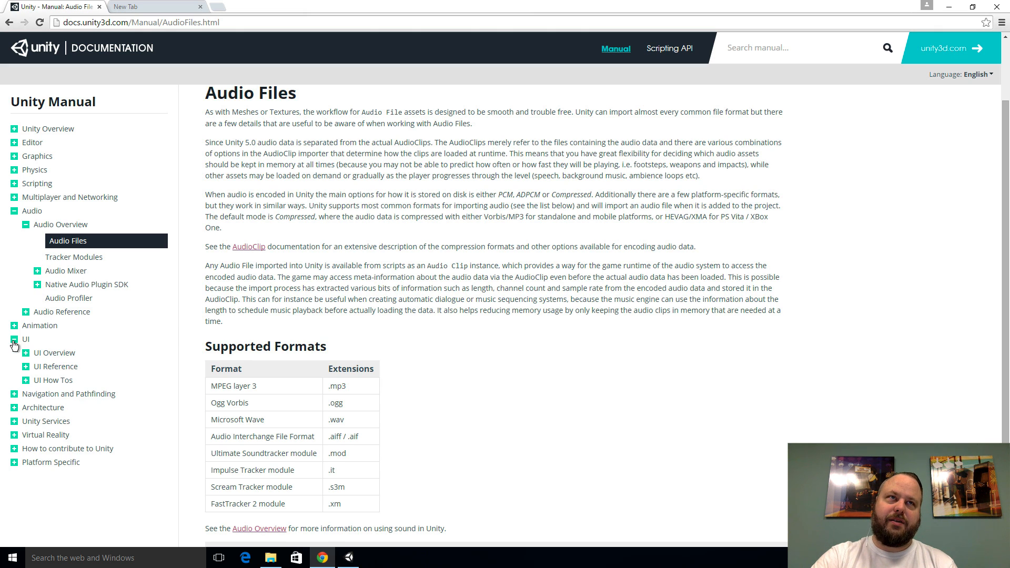
pyautogui.click(14, 340)
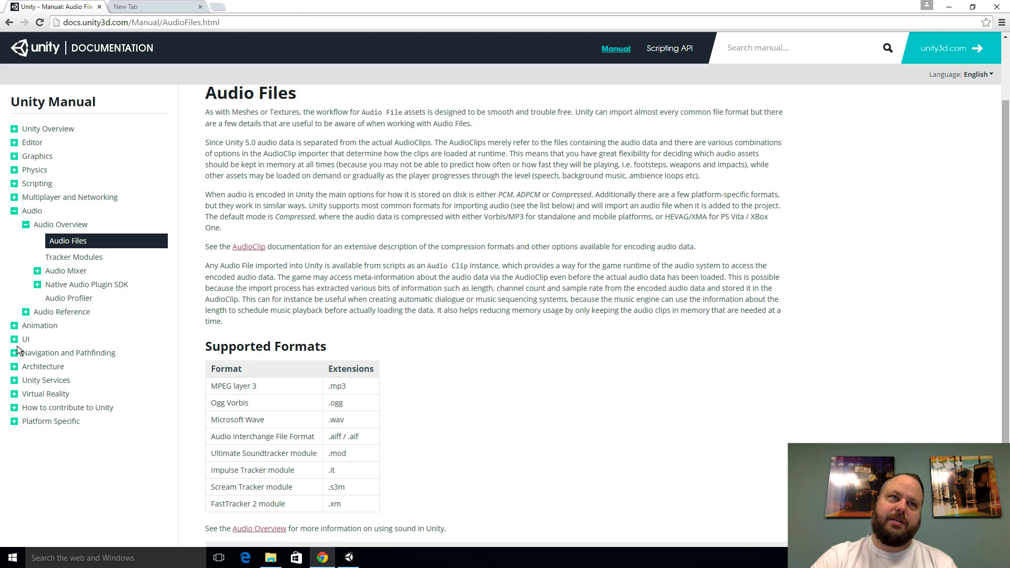
# Step: Check the Virtual Reality section's subtopics, then open the Coroutines page under Scripting Overview in the manual's Scripting section
pyautogui.click(14, 394)
pyautogui.click(15, 395)
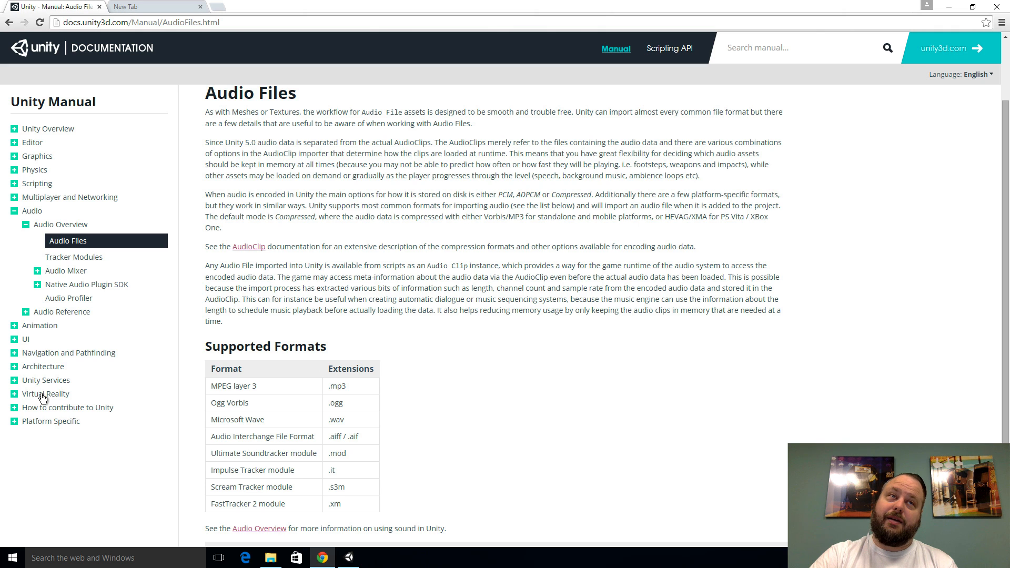
pyautogui.scroll(1, 62, 248)
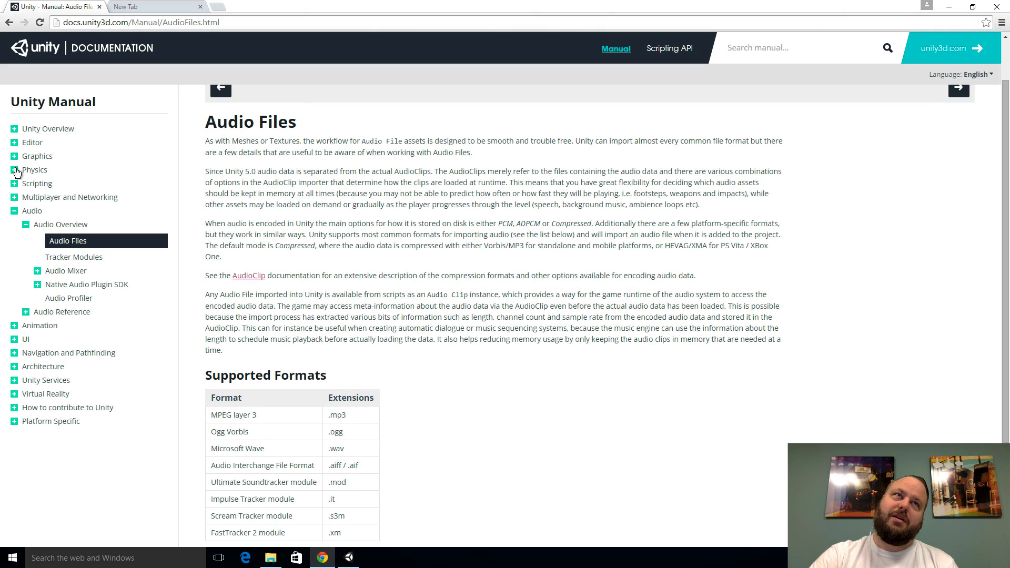
pyautogui.click(14, 184)
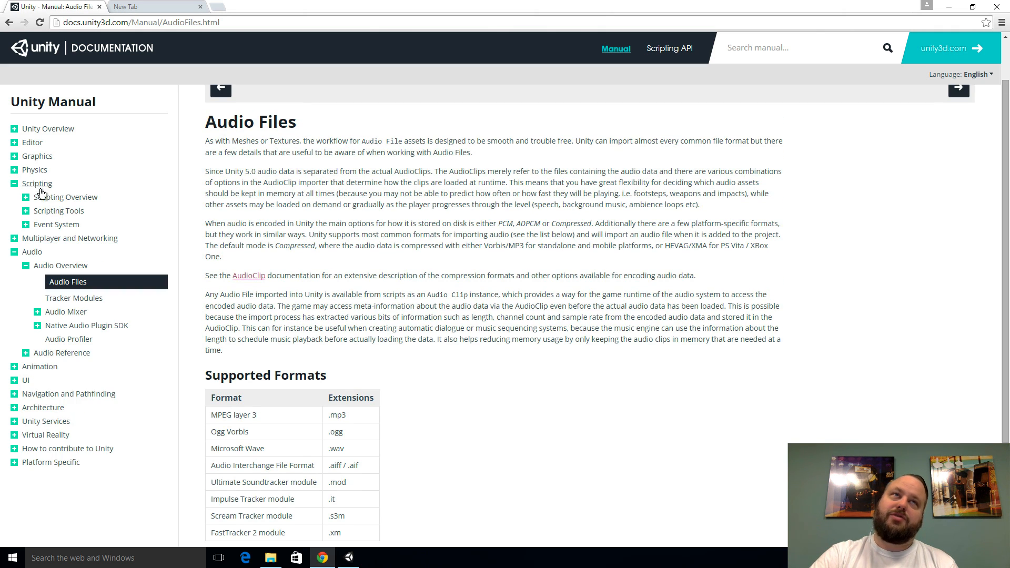
pyautogui.click(26, 198)
pyautogui.click(77, 316)
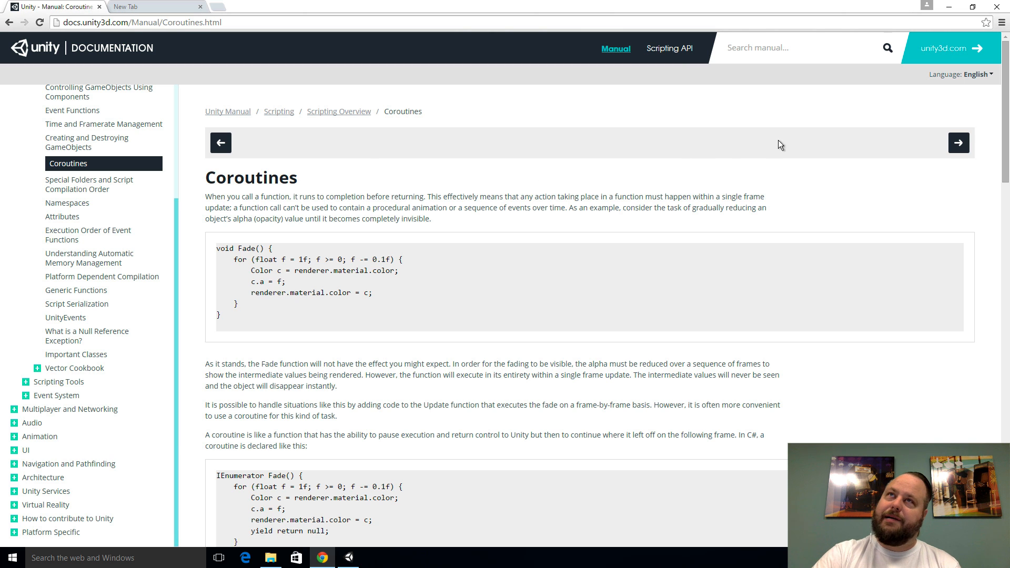
# Step: Open the Scripting API reference and look over the UnityEngine namespaces, including the contents of UnityEngine.Audio
pyautogui.click(679, 51)
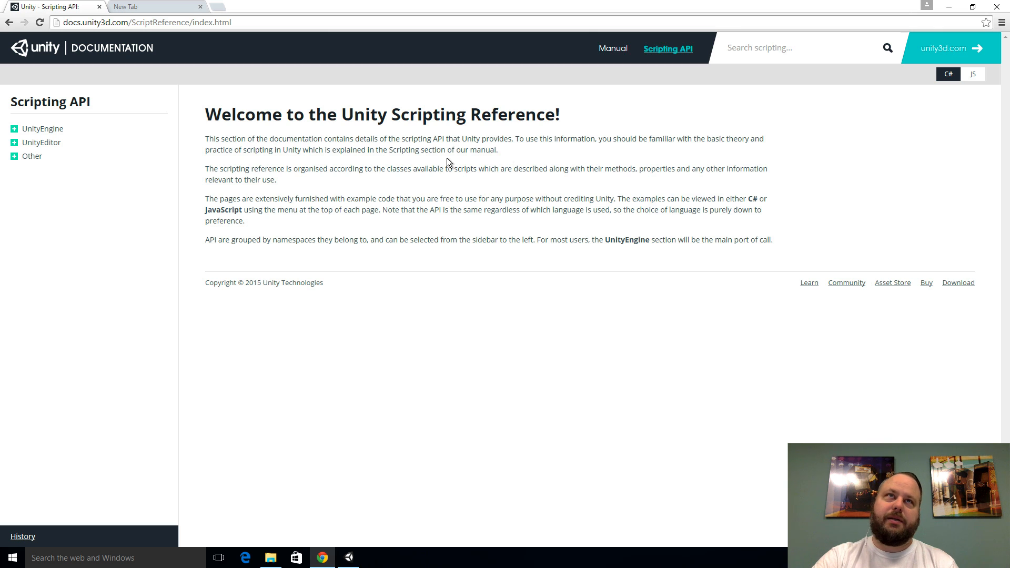
pyautogui.click(15, 129)
pyautogui.click(76, 185)
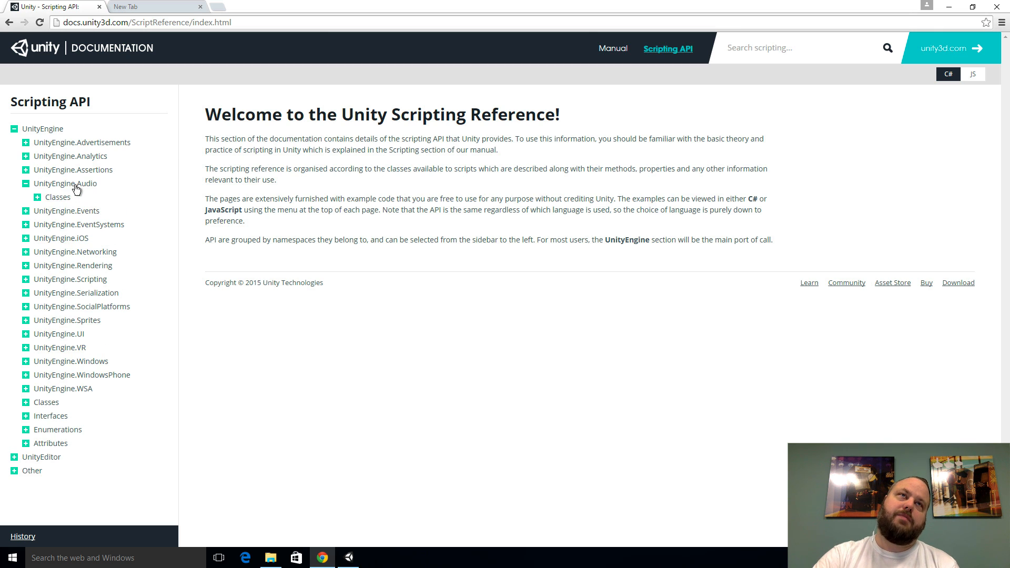
pyautogui.click(15, 130)
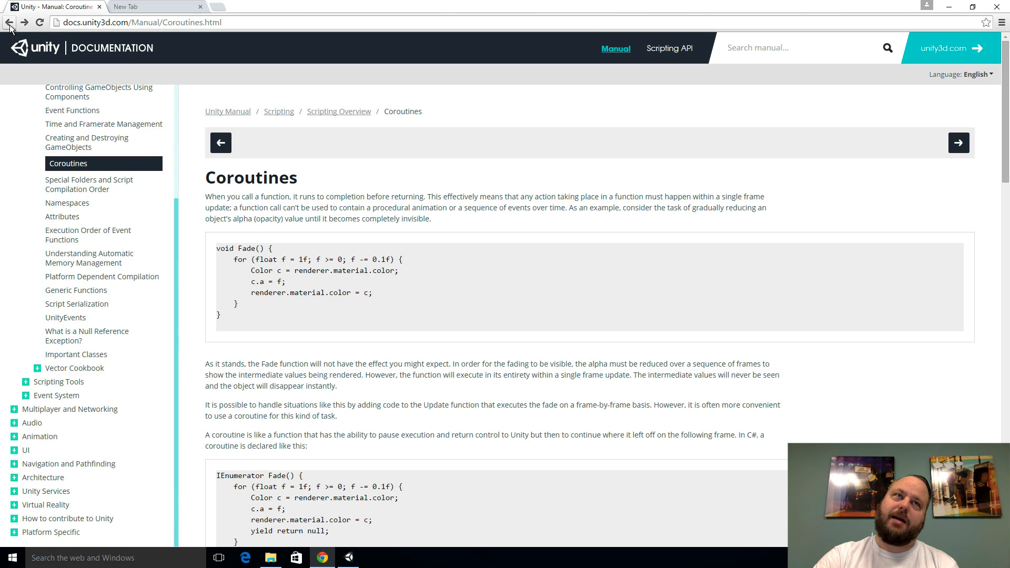
# Step: Go back through the visited documentation pages to the Unity - Game Engine home page
pyautogui.click(8, 23)
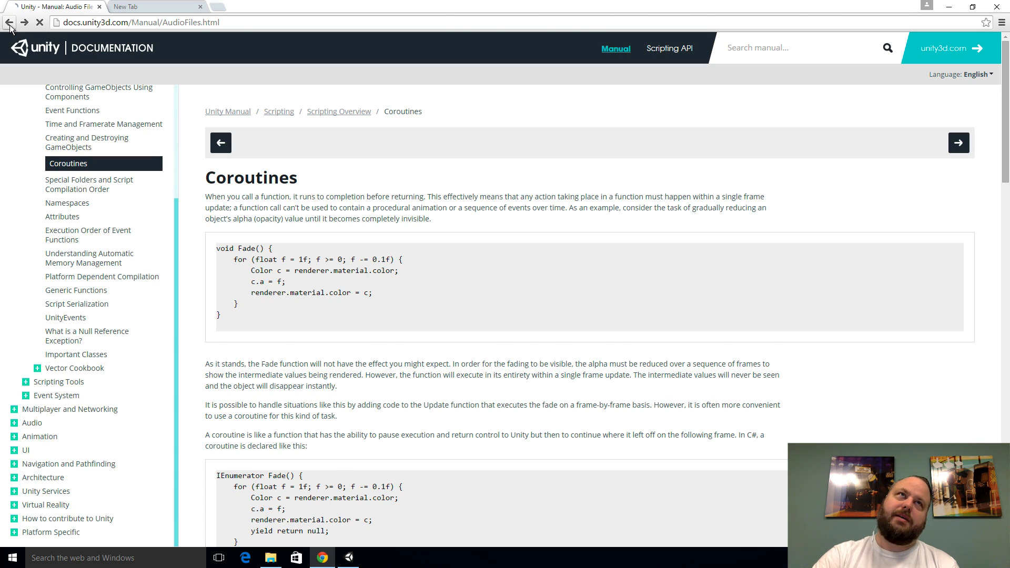
pyautogui.click(9, 23)
pyautogui.click(9, 23)
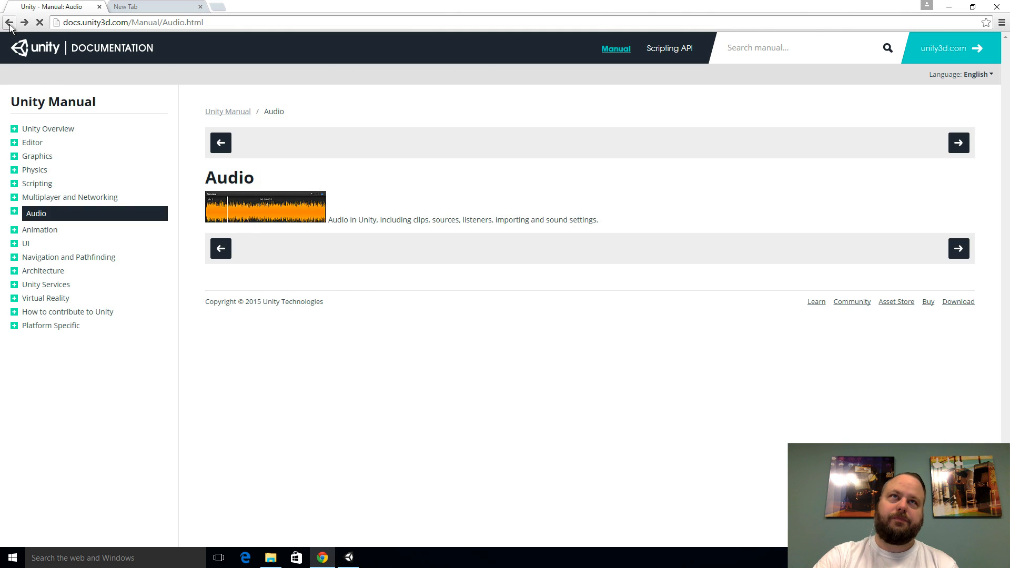
pyautogui.click(9, 23)
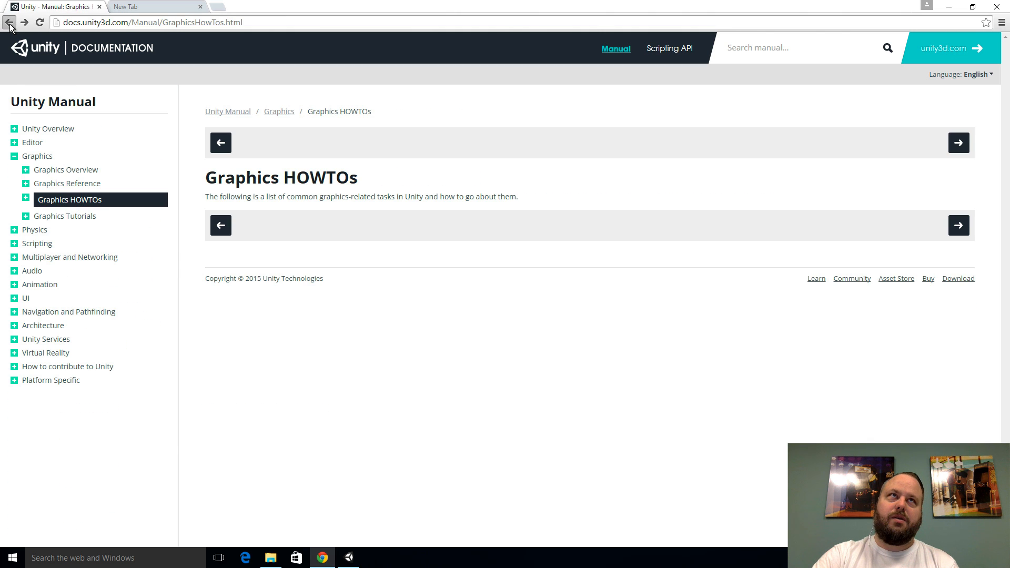
pyautogui.rightClick(9, 22)
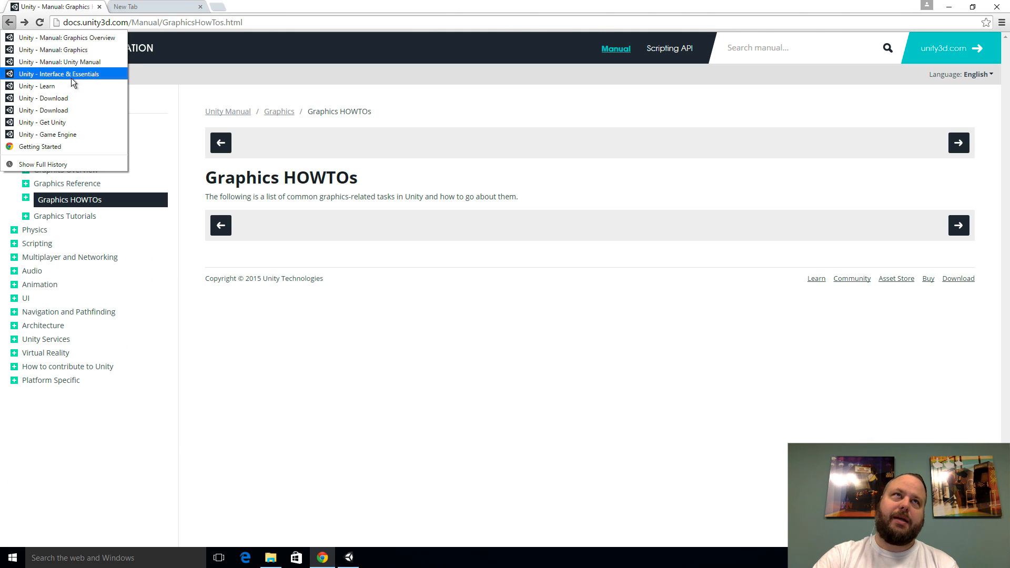
pyautogui.click(58, 135)
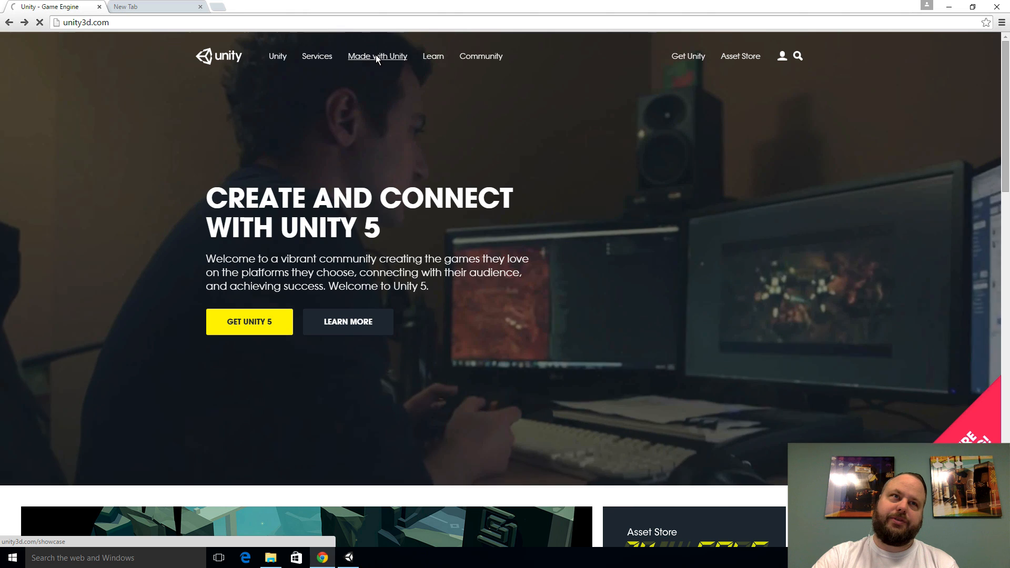
# Step: Open the Made with Unity showcase and look through its Latest News and Game Spotlight sections
pyautogui.click(378, 56)
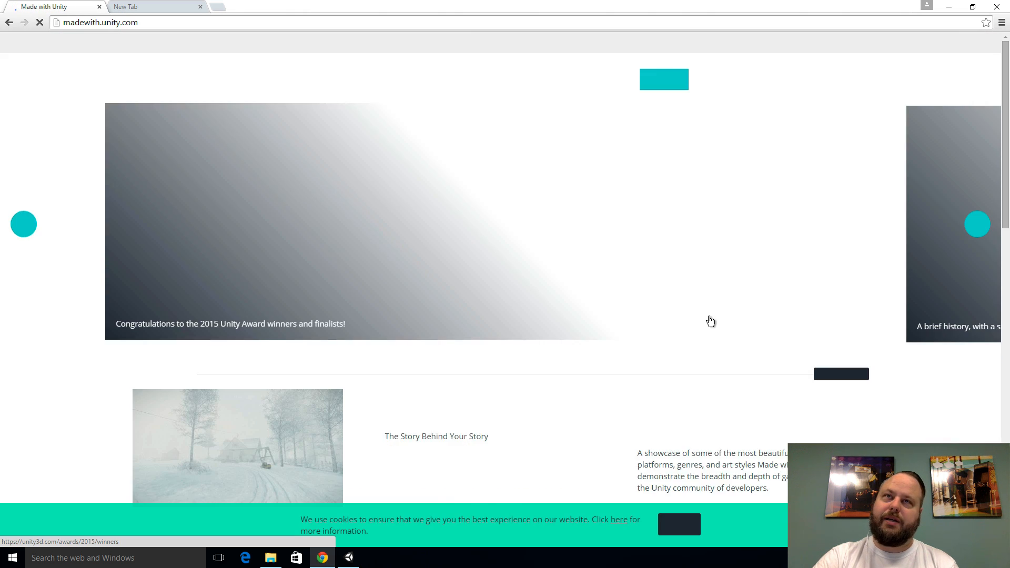
pyautogui.scroll(-3, 694, 326)
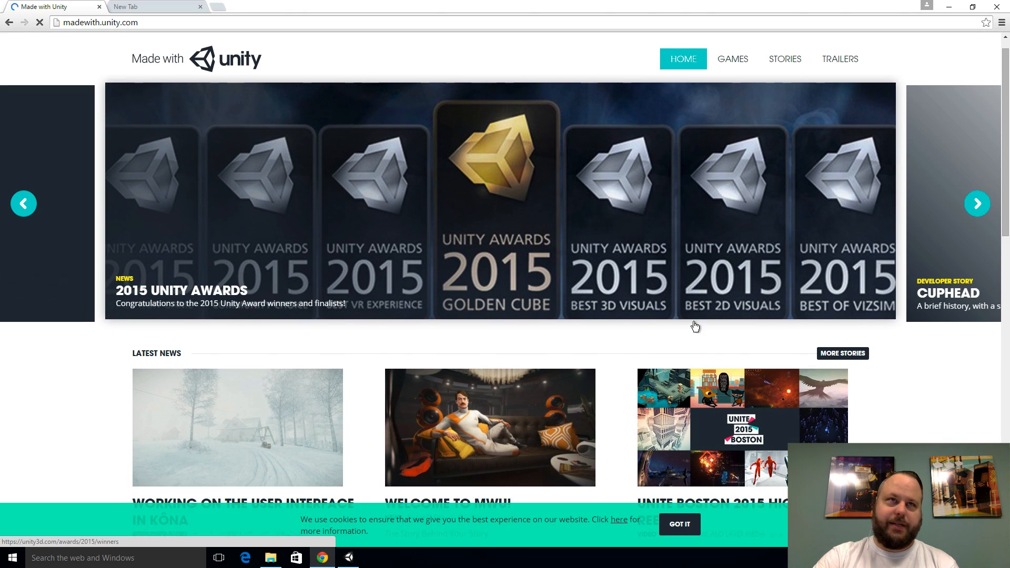
pyautogui.scroll(-2, 695, 326)
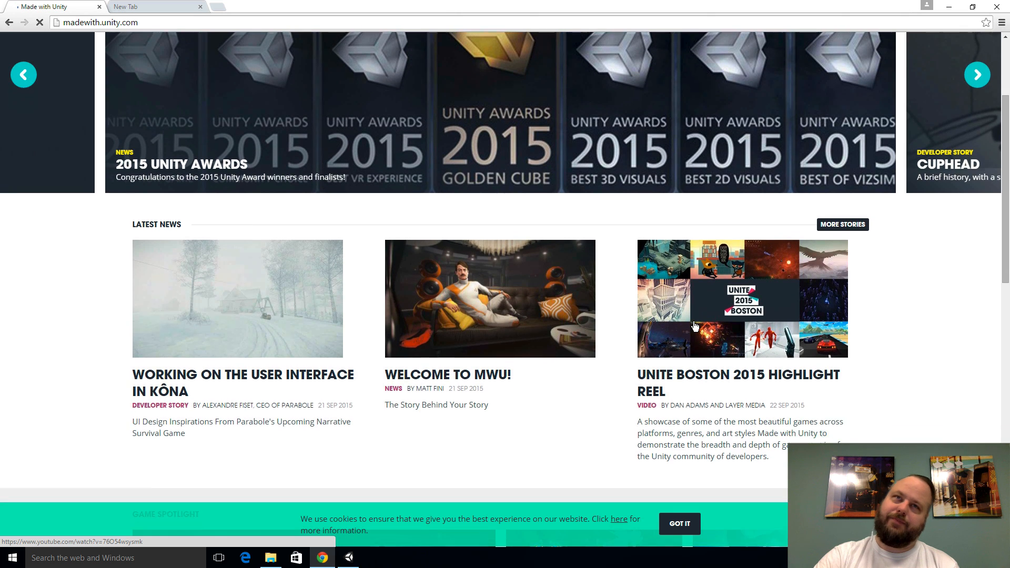
pyautogui.scroll(-4, 756, 370)
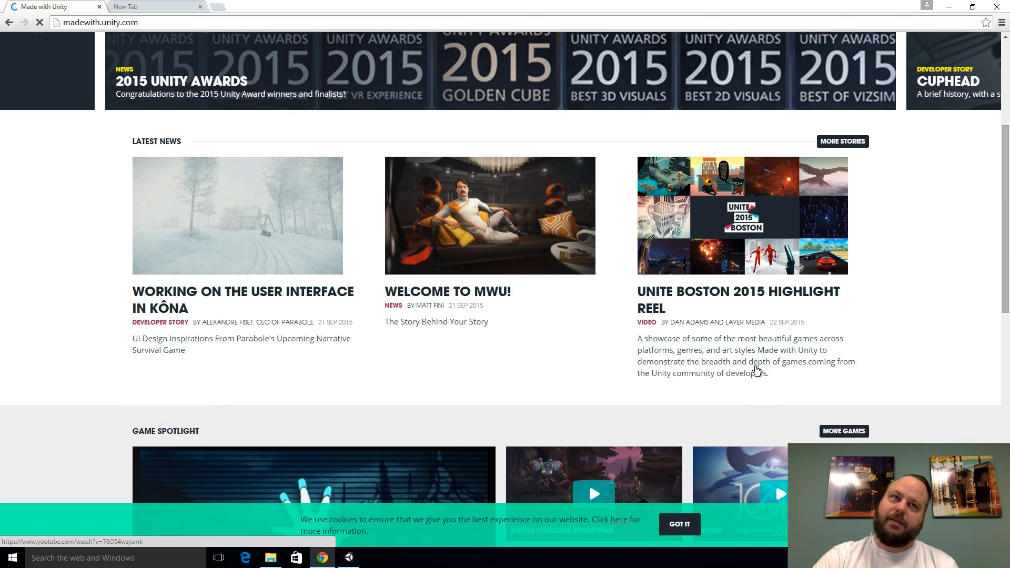
pyautogui.scroll(-2, 756, 370)
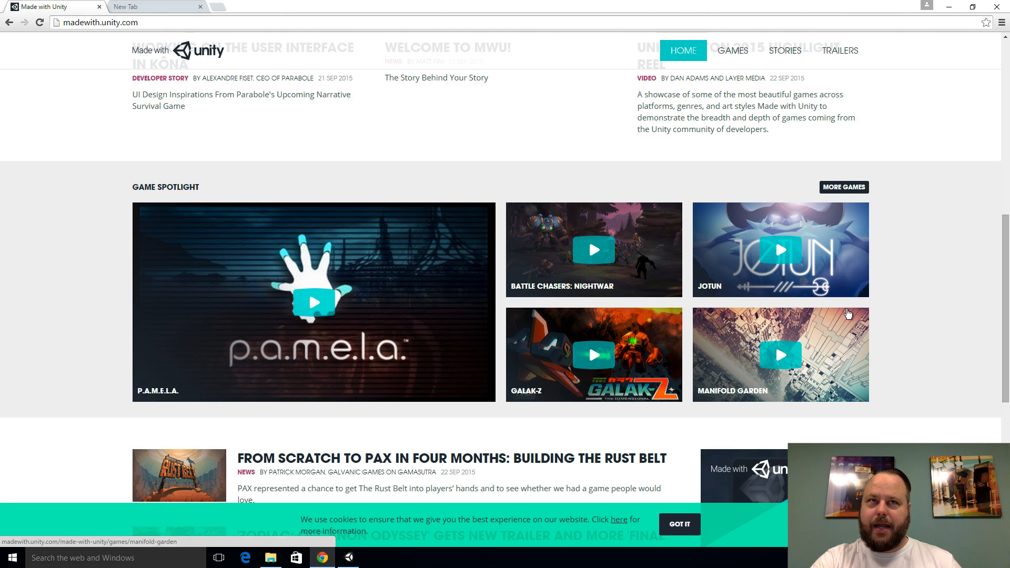
# Step: Check the Unity download progress in the Download Assistant, then look through the remaining news articles on the Made with Unity home page
pyautogui.click(348, 560)
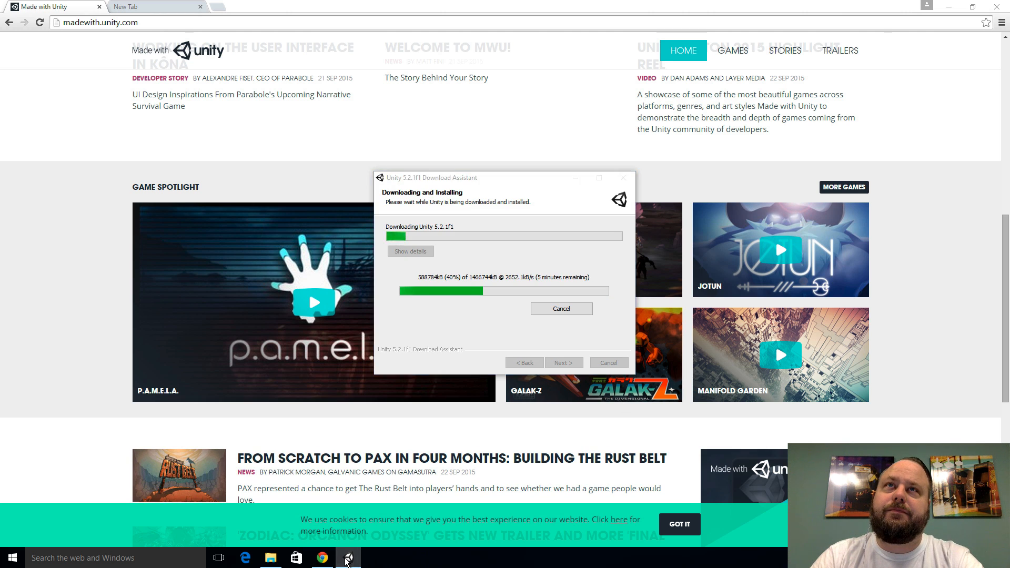
pyautogui.click(347, 559)
pyautogui.scroll(-1, 909, 419)
pyautogui.scroll(-3, 907, 415)
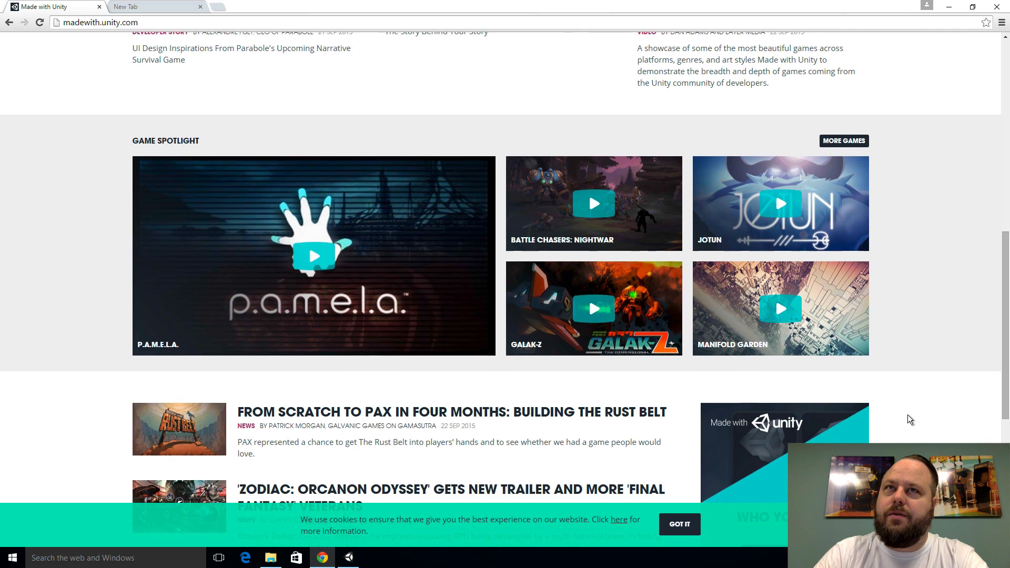
pyautogui.scroll(-1, 908, 415)
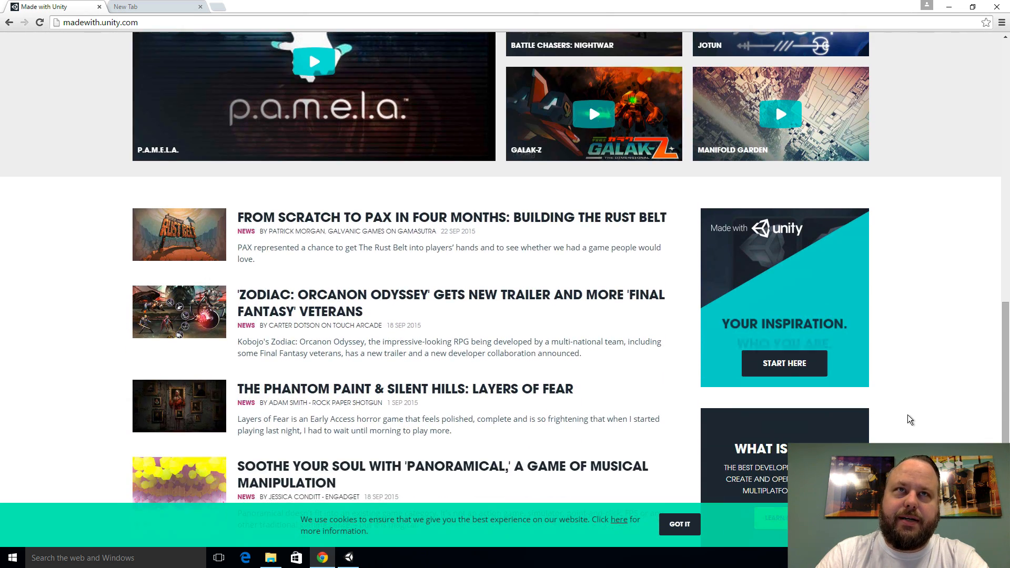
pyautogui.scroll(-1, 908, 415)
pyautogui.scroll(-2, 908, 416)
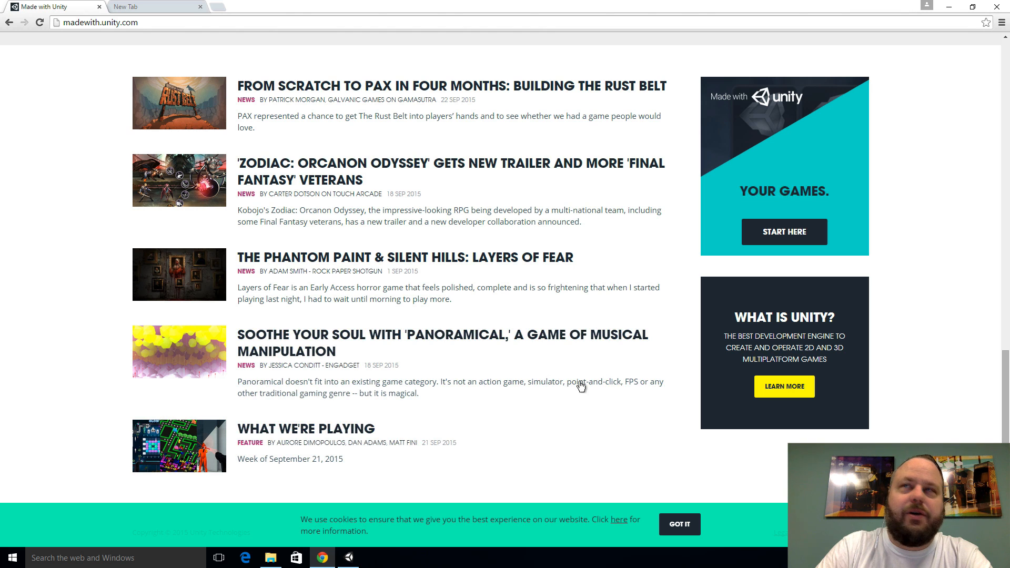
pyautogui.scroll(3, 578, 384)
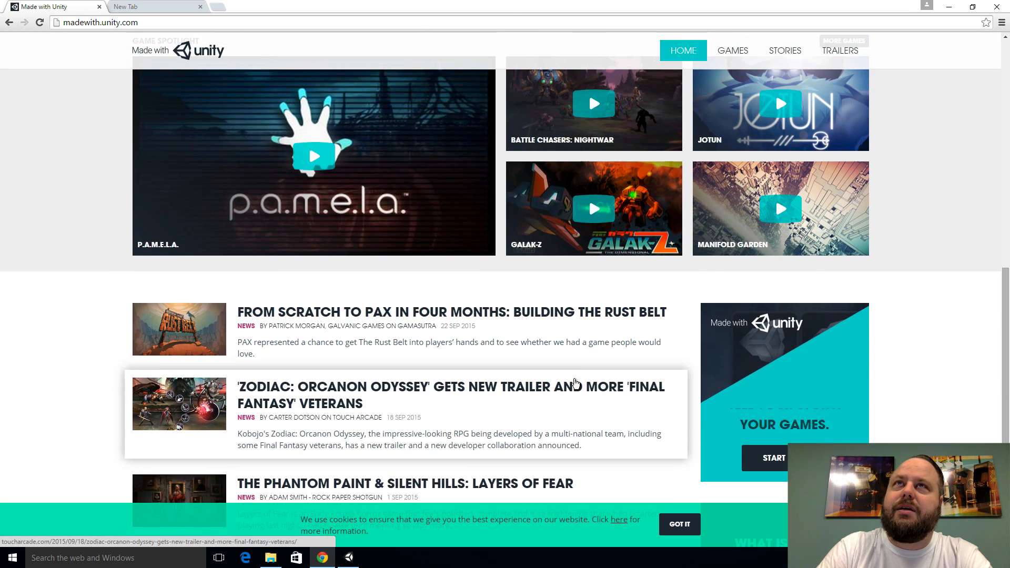
pyautogui.scroll(2, 577, 382)
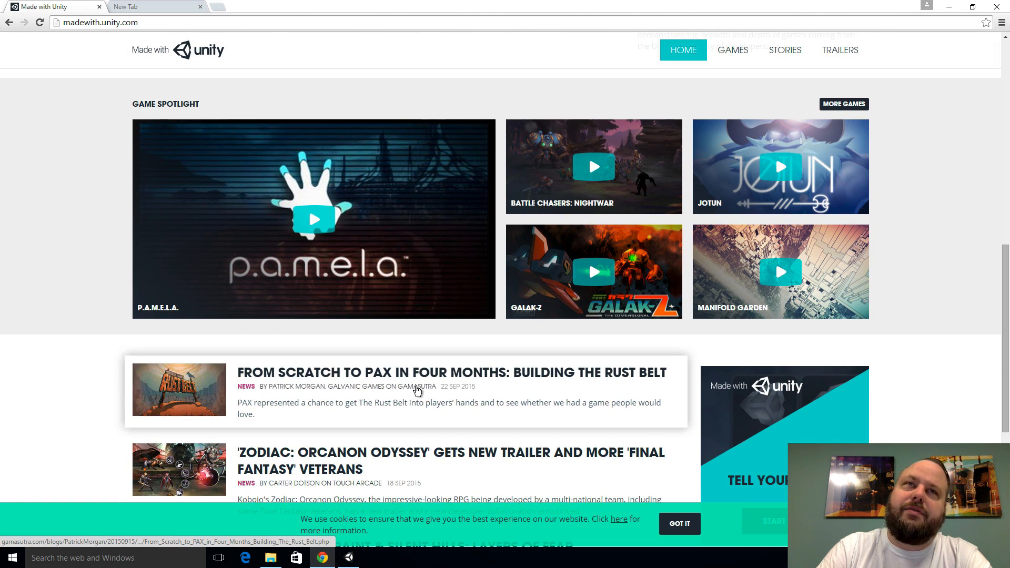
# Step: Open the Made with Unity games catalogue and browse the first page of featured games down to its end
pyautogui.click(732, 55)
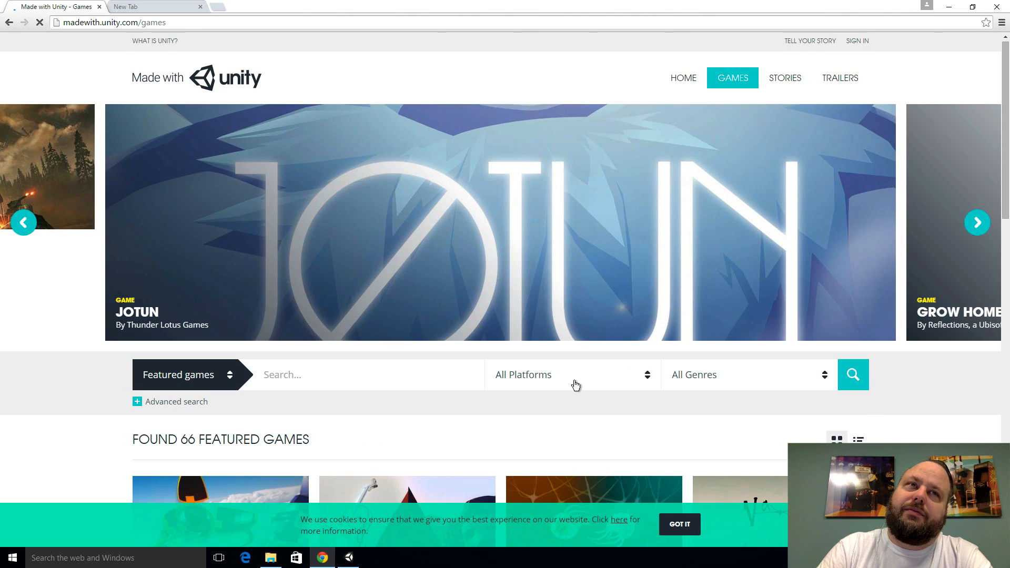
pyautogui.scroll(-5, 694, 427)
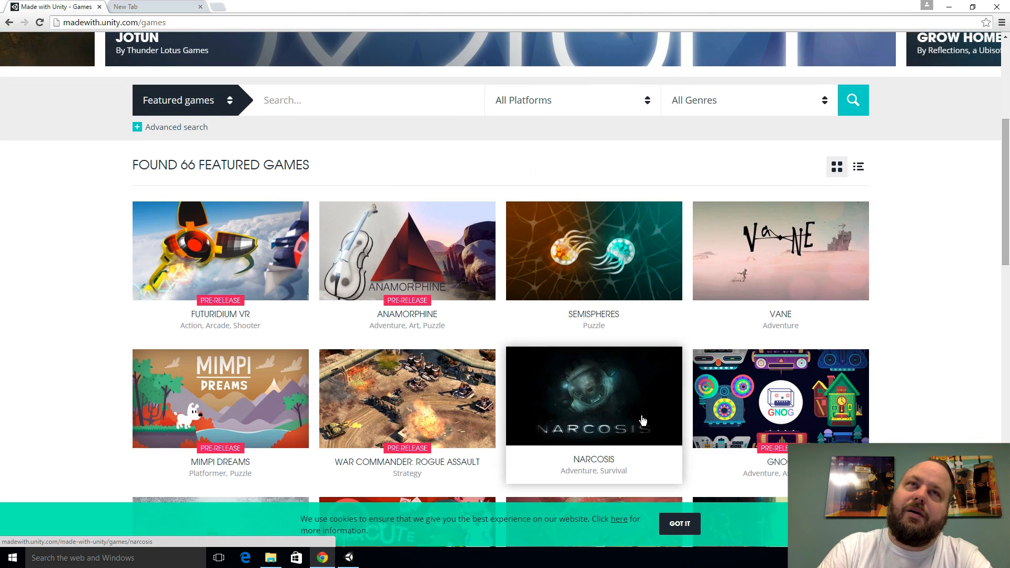
pyautogui.scroll(-2, 643, 419)
pyautogui.scroll(-3, 643, 420)
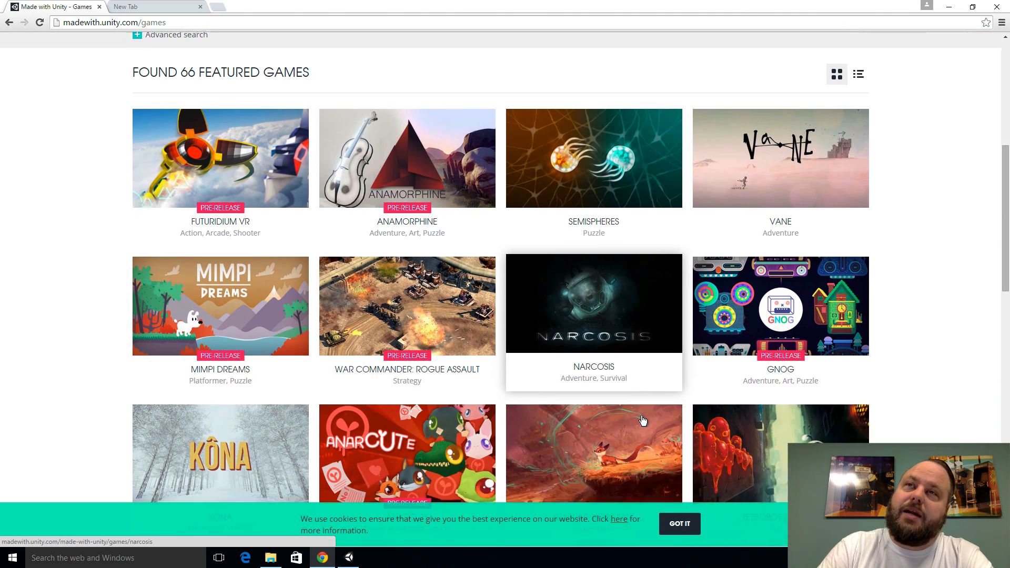
pyautogui.scroll(-2, 643, 419)
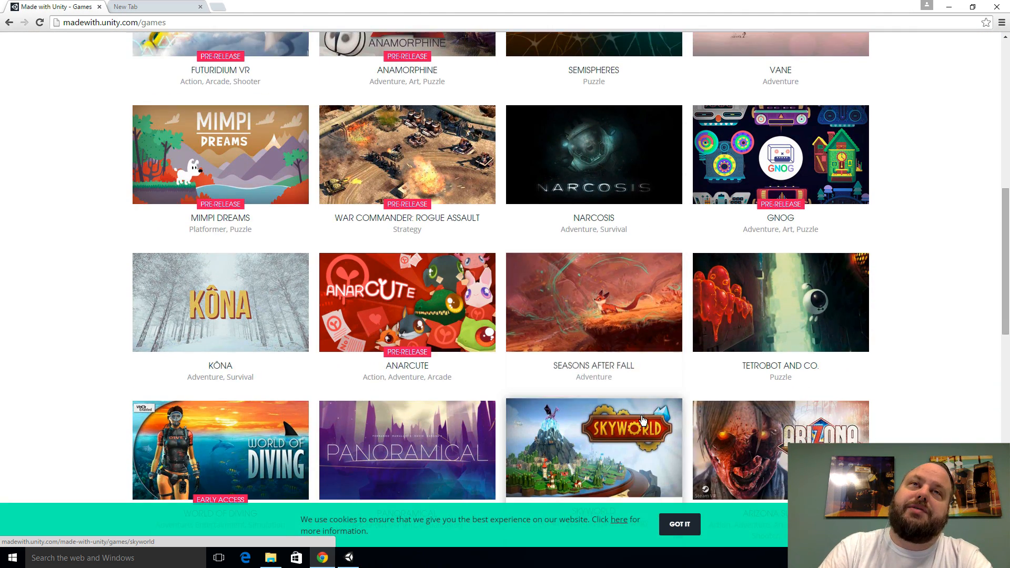
pyautogui.scroll(-3, 643, 419)
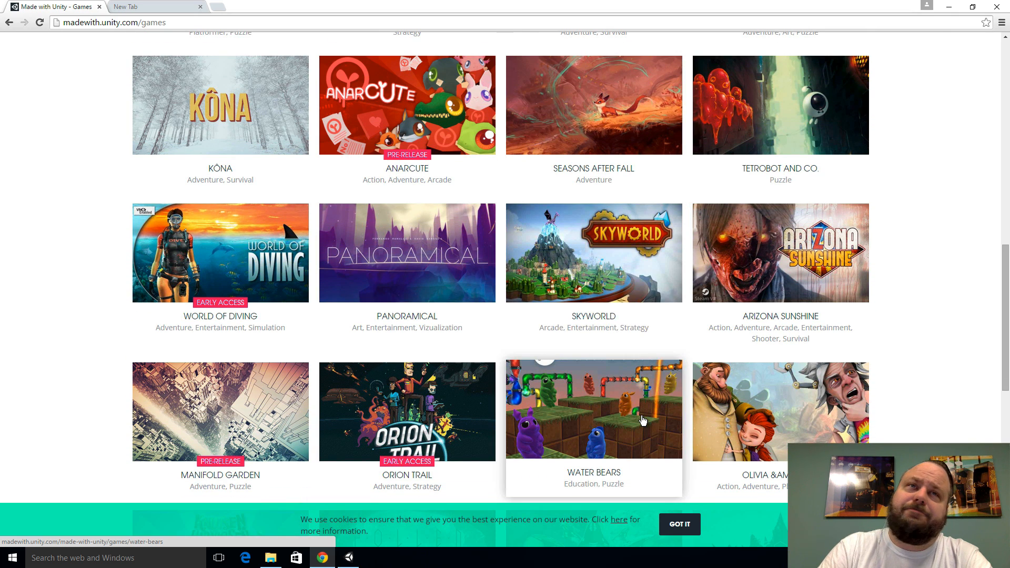
pyautogui.scroll(-1, 911, 399)
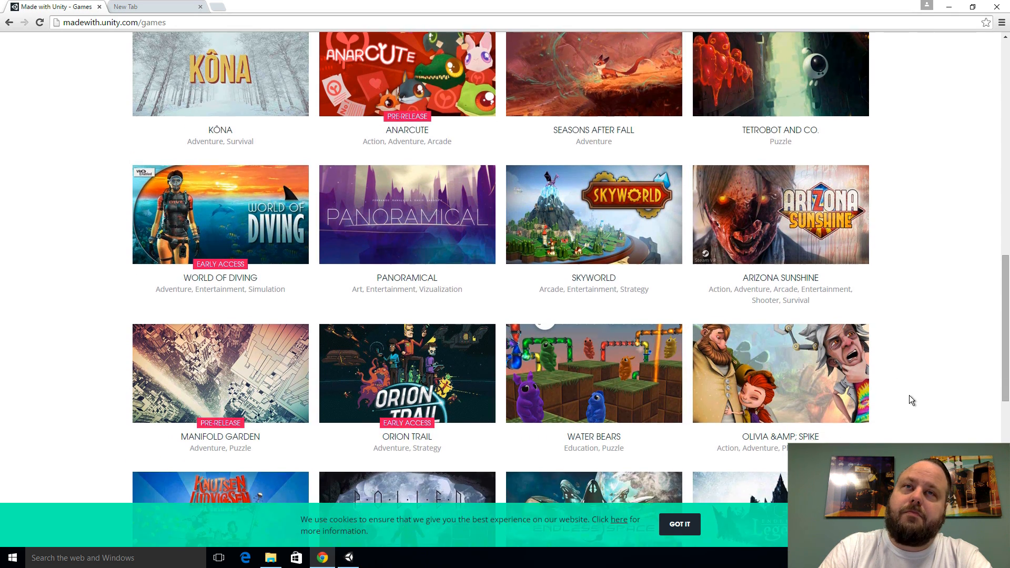
pyautogui.scroll(-3, 910, 396)
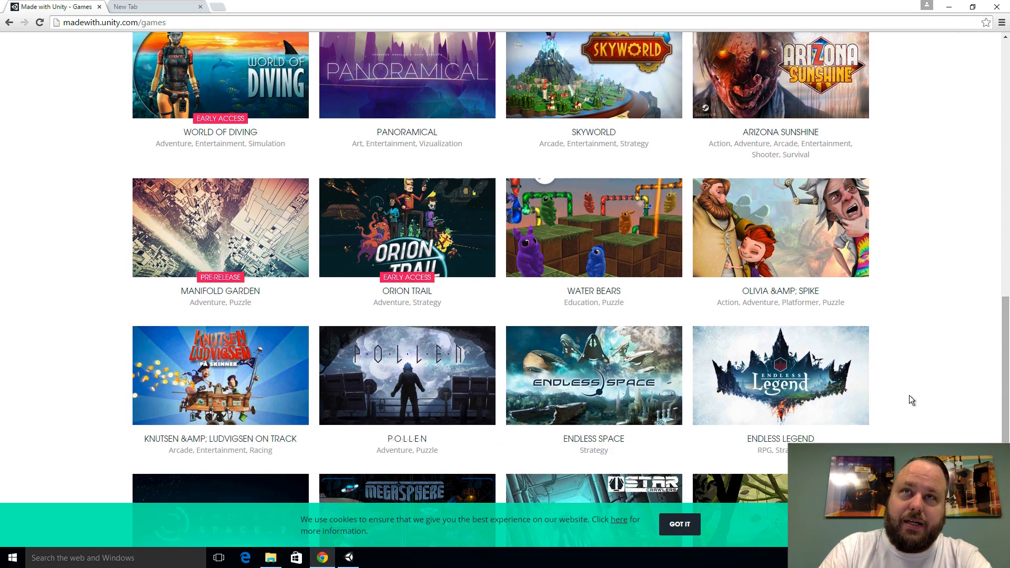
pyautogui.scroll(-2, 912, 401)
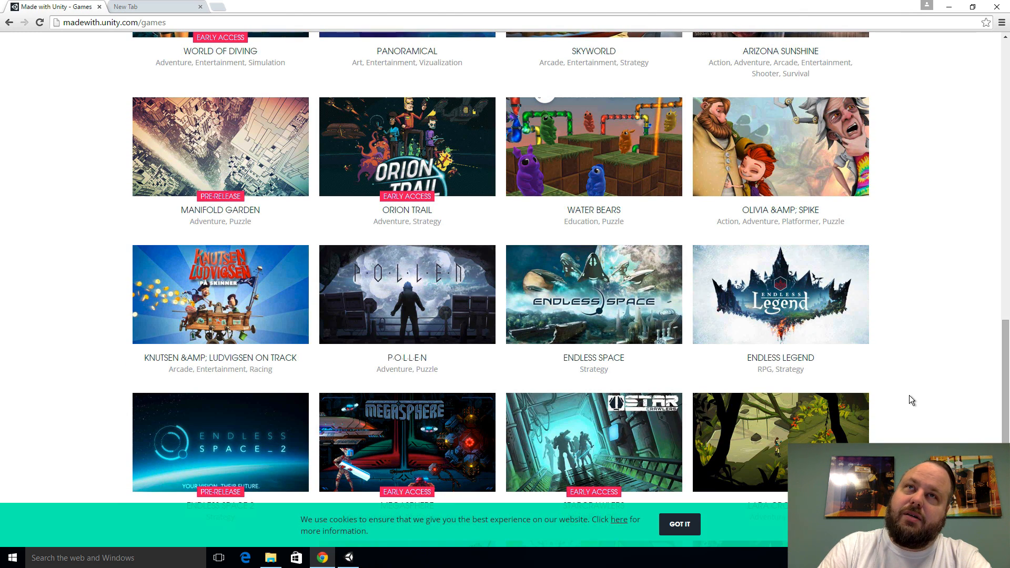
pyautogui.scroll(-1, 955, 344)
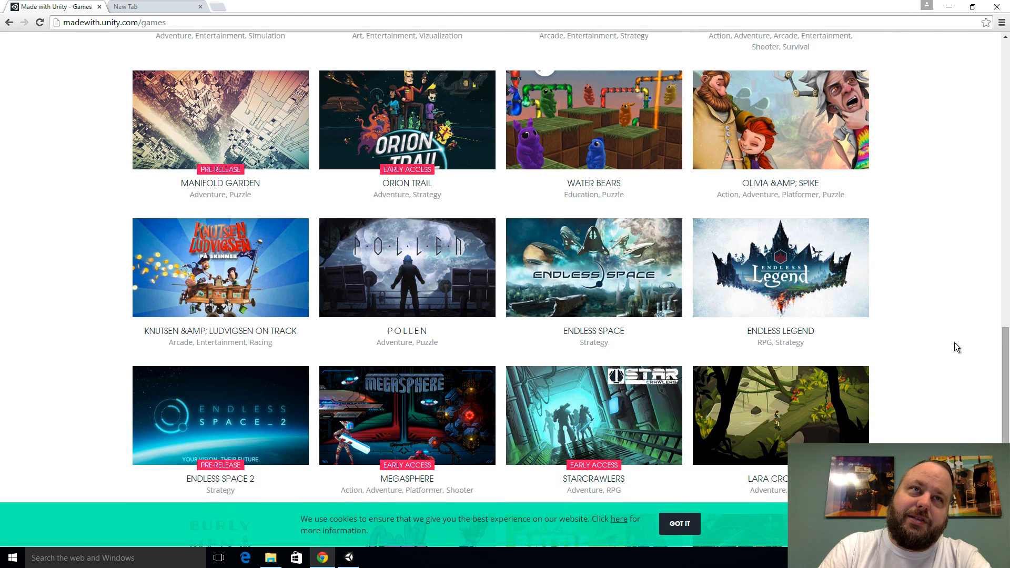
pyautogui.scroll(-3, 954, 342)
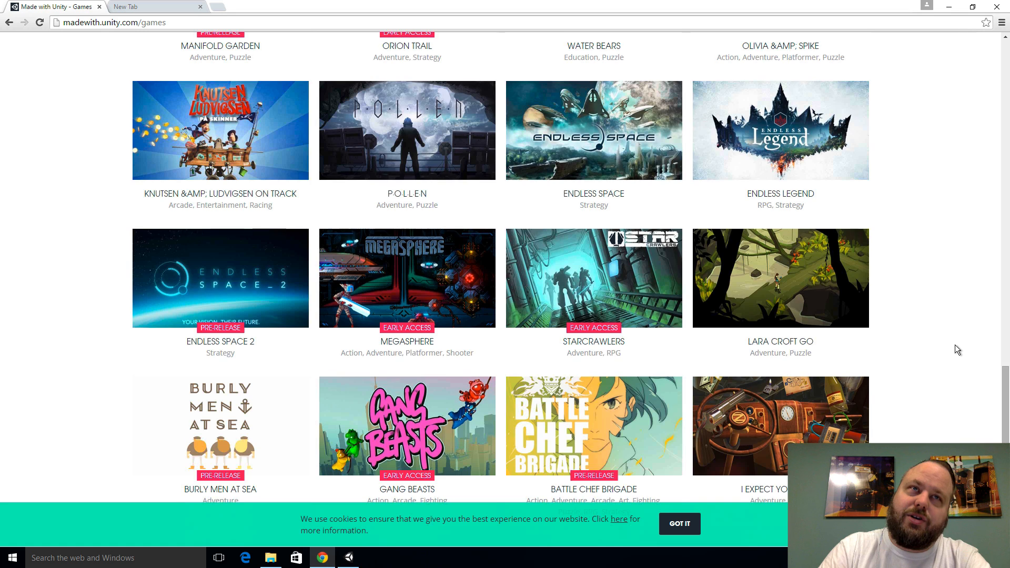
pyautogui.scroll(-1, 955, 345)
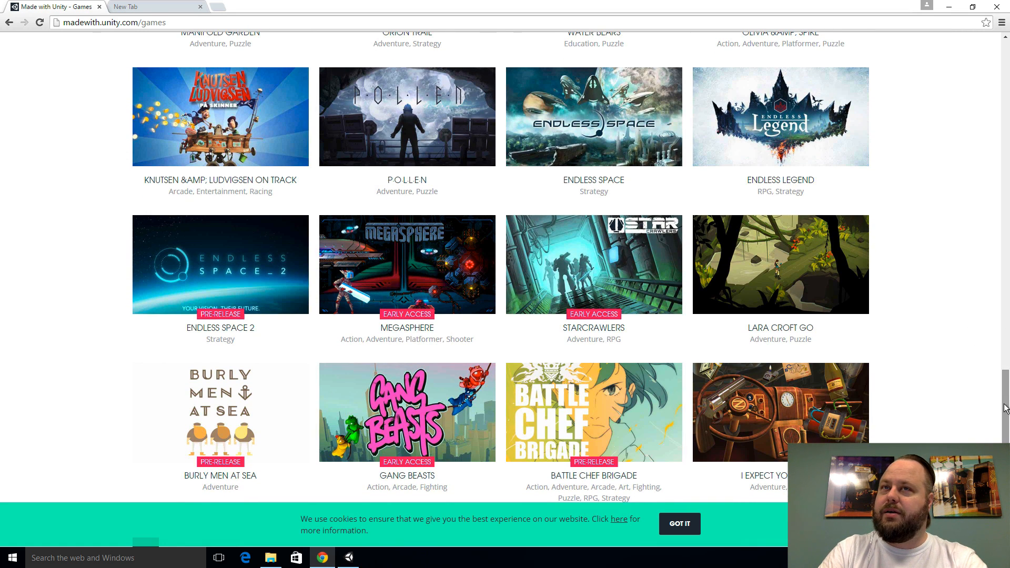
pyautogui.scroll(-3, 983, 393)
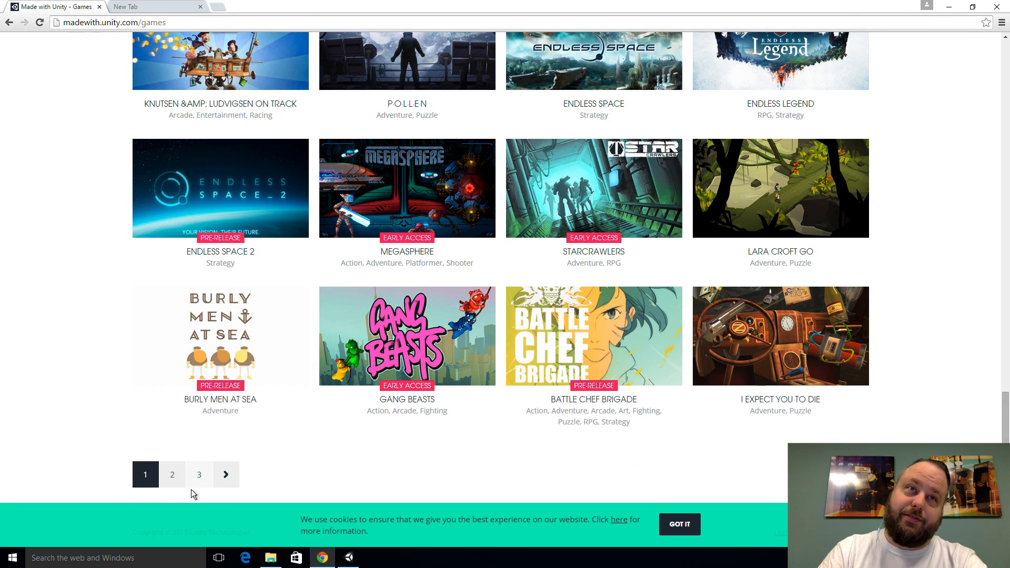
# Step: Browse the second and third pages of featured games in the Made with Unity catalogue, and set the games filter to All games
pyautogui.click(192, 480)
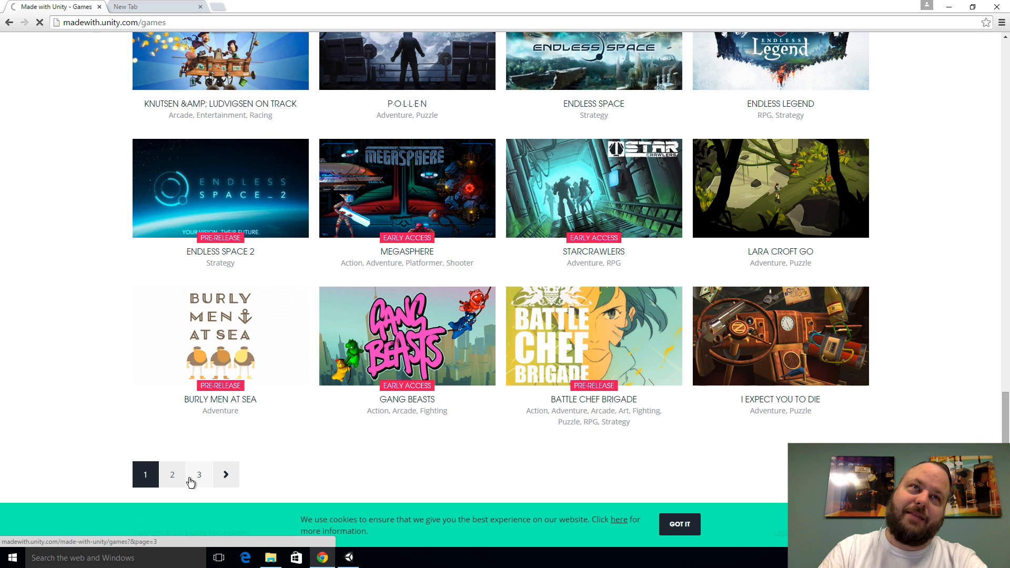
pyautogui.click(169, 478)
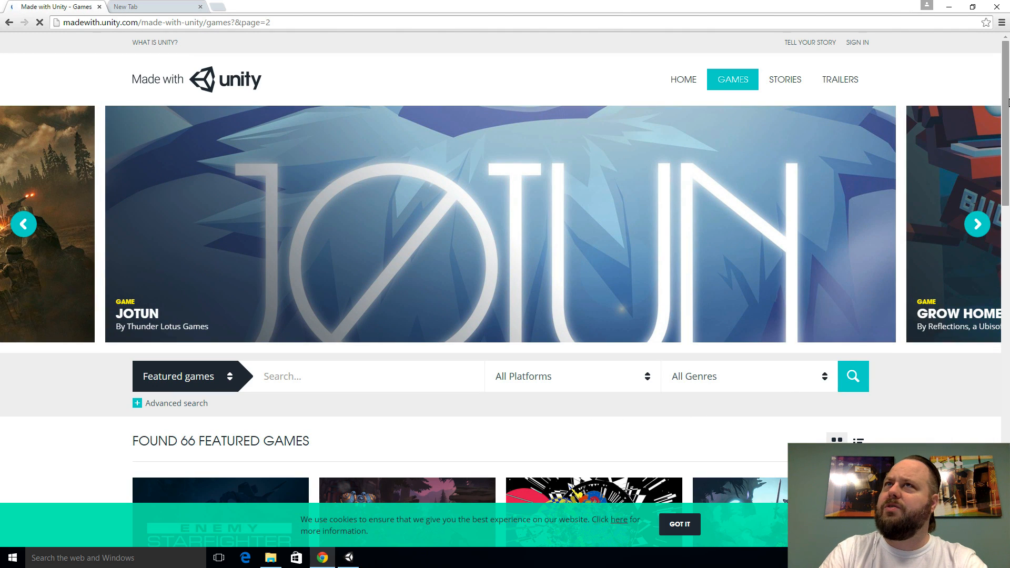
pyautogui.moveTo(1006, 88); pyautogui.dragTo(1009, 435)
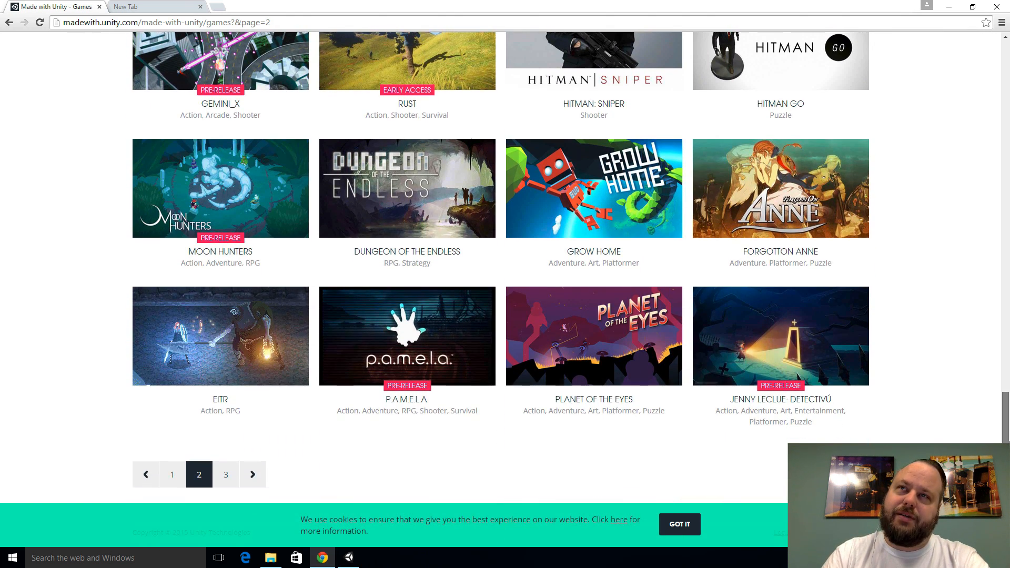
pyautogui.click(223, 475)
pyautogui.scroll(-1, 745, 337)
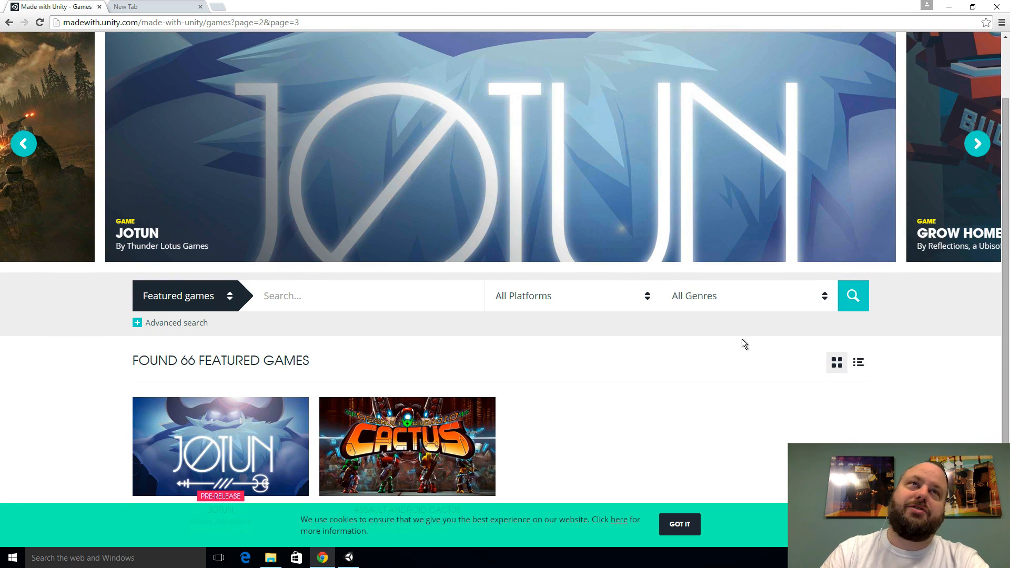
pyautogui.scroll(1, 602, 384)
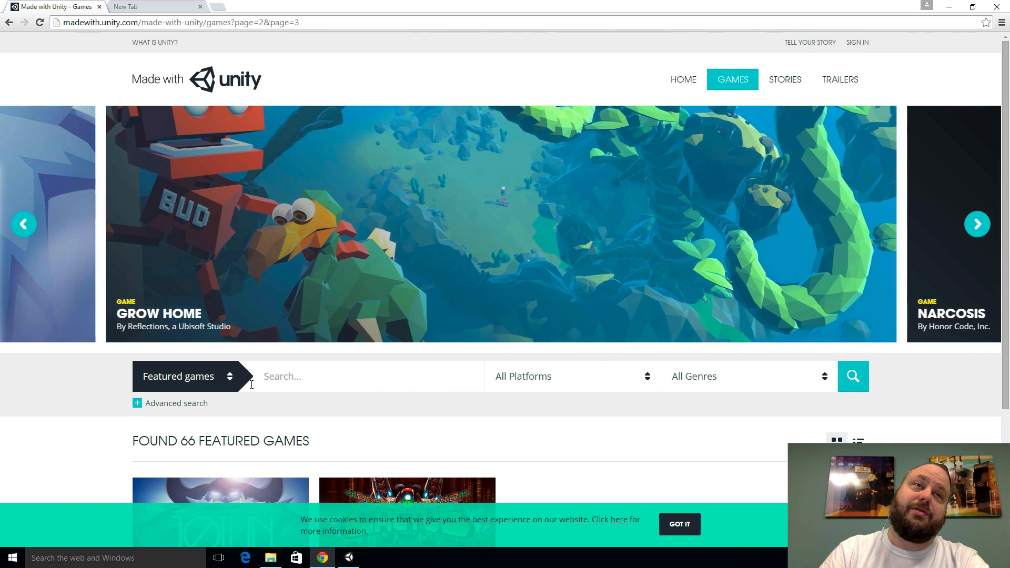
pyautogui.click(174, 377)
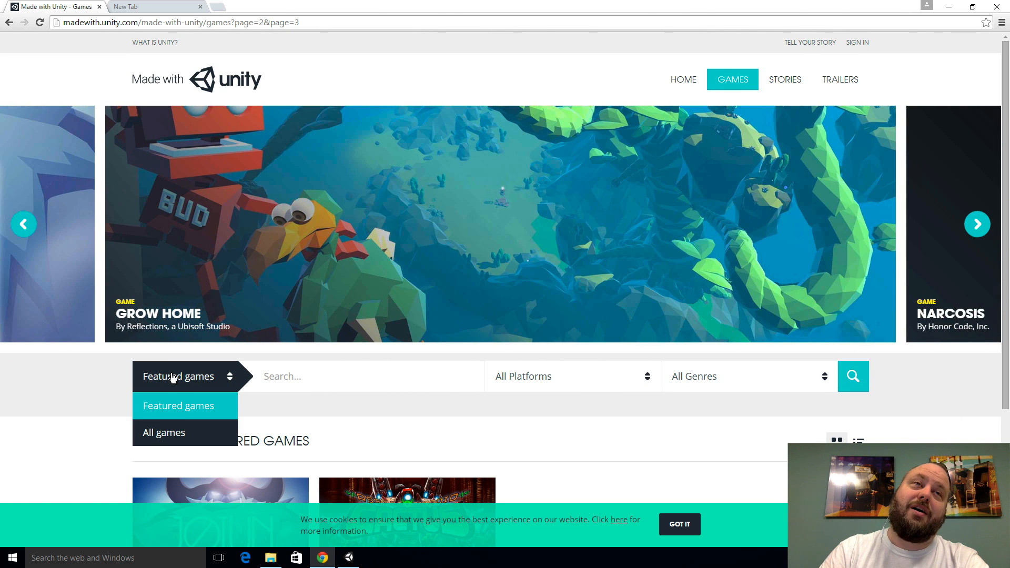
pyautogui.click(193, 436)
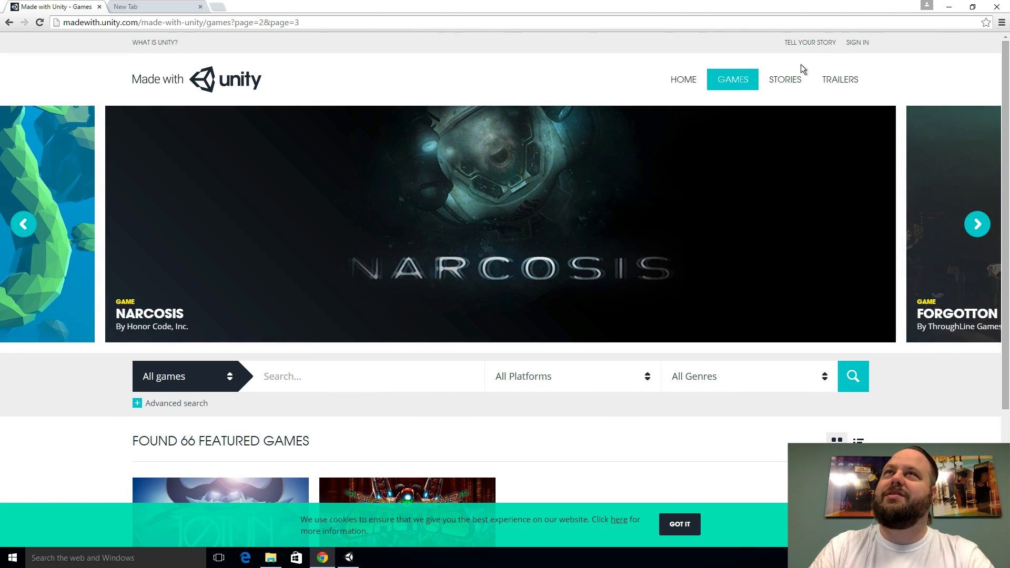
# Step: Open the Made with Unity stories and look through the Staff Picks articles and the story categories
pyautogui.click(786, 80)
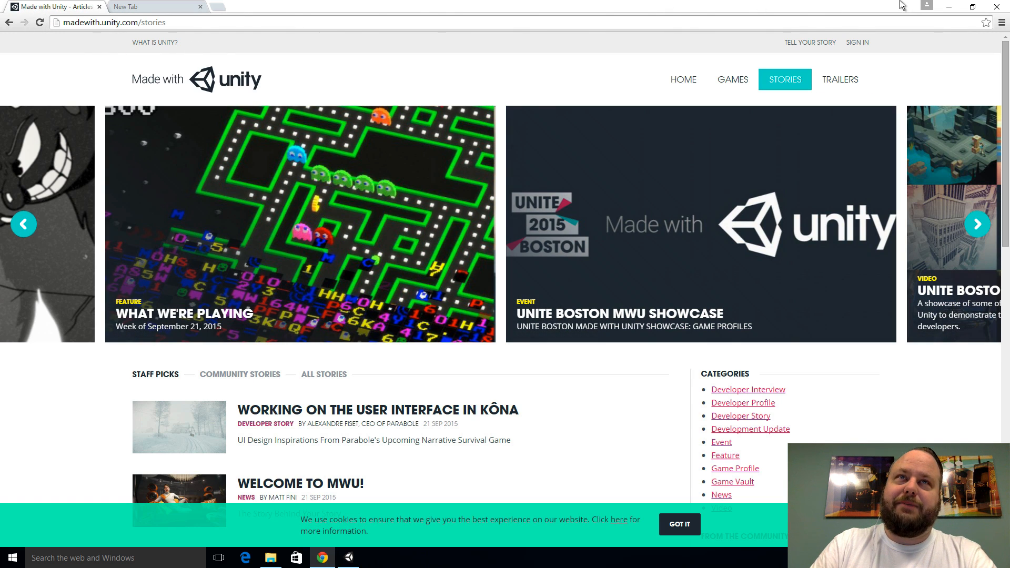
pyautogui.moveTo(902, 5)
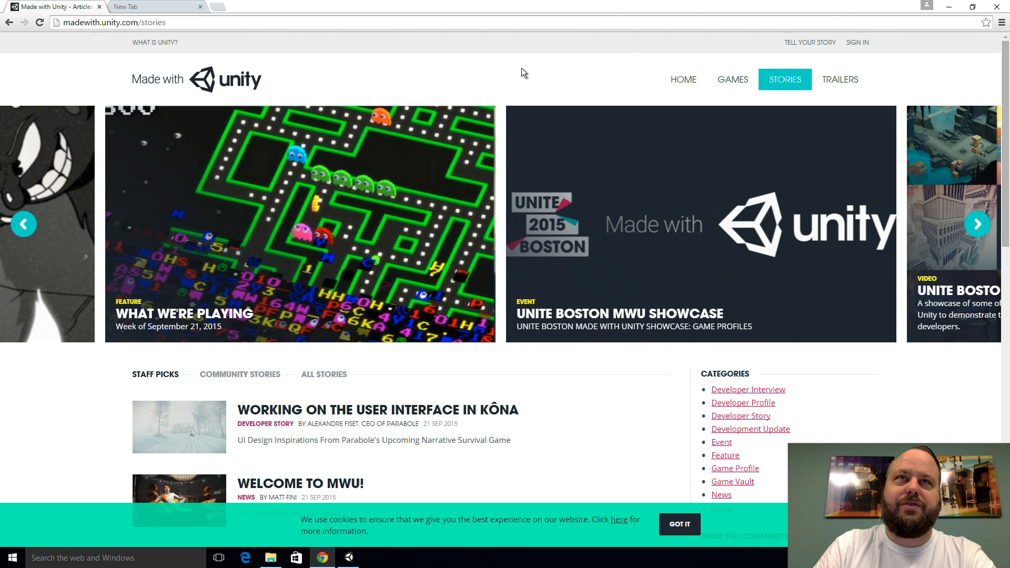
pyautogui.scroll(-5, 561, 404)
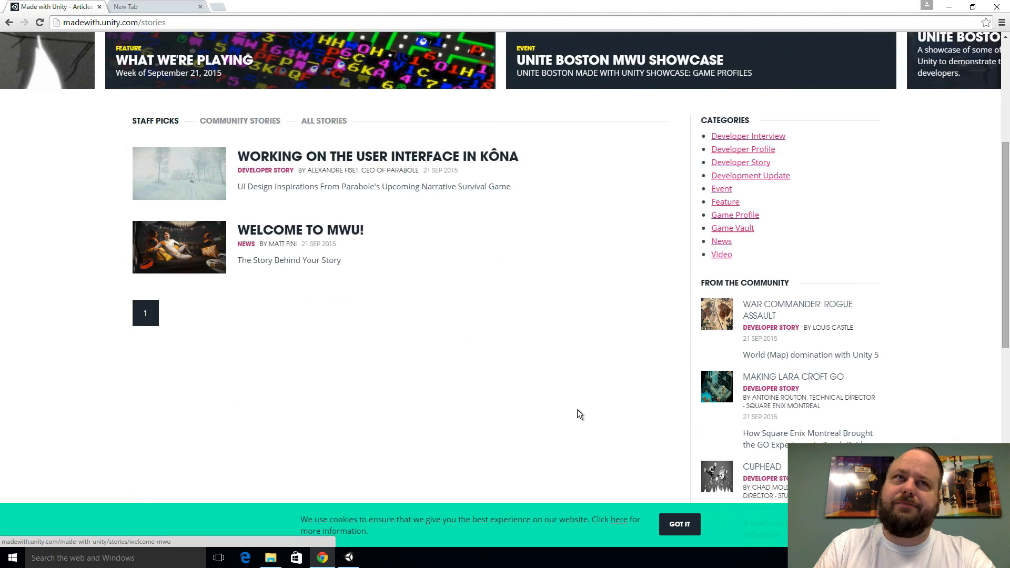
pyautogui.scroll(2, 576, 409)
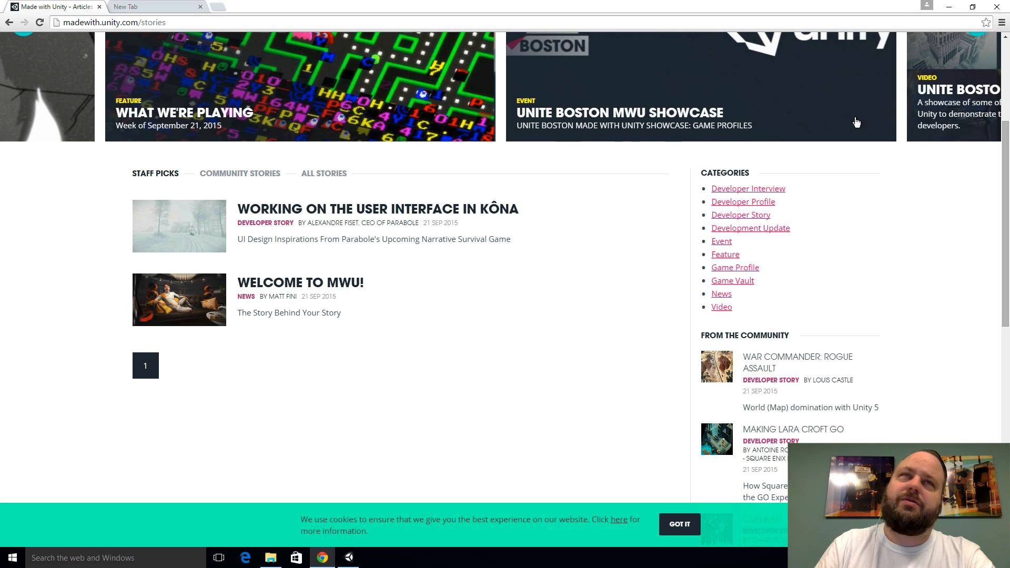
# Step: Minimize the browser, close the Downloads folder, and finish the Unity 5.2.1f1 setup with Launch Unity enabled
pyautogui.click(948, 7)
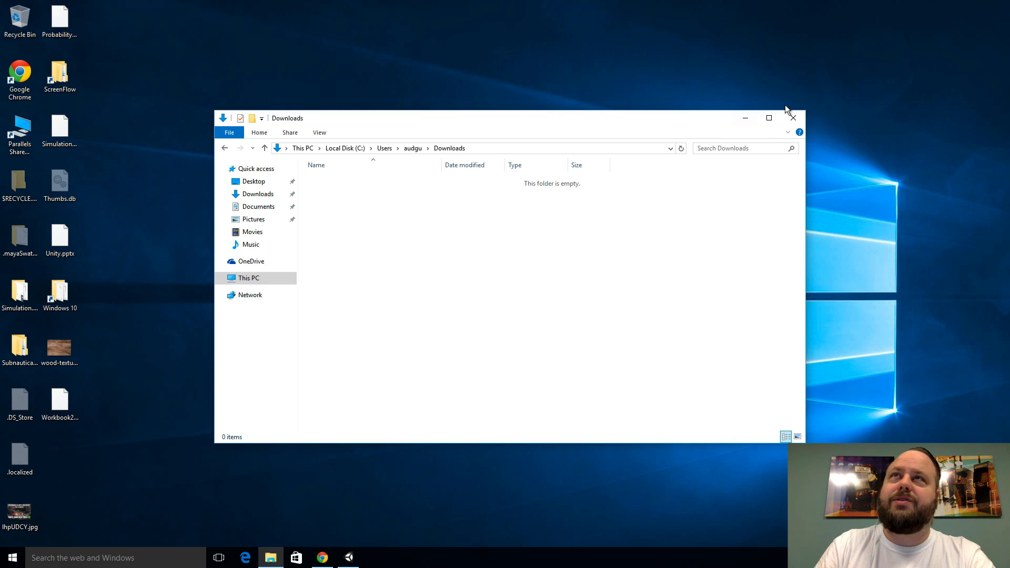
pyautogui.click(788, 118)
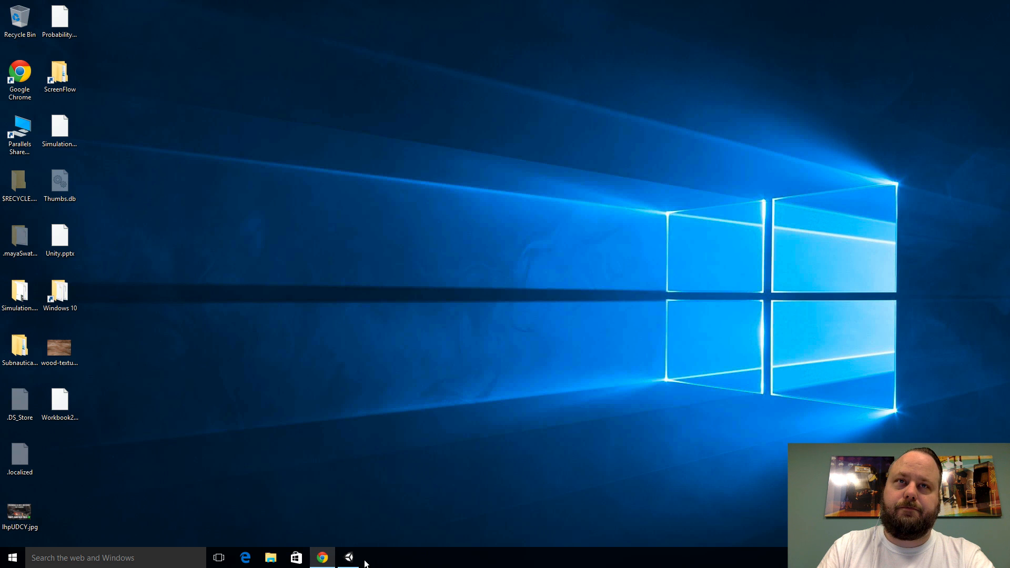
pyautogui.click(349, 557)
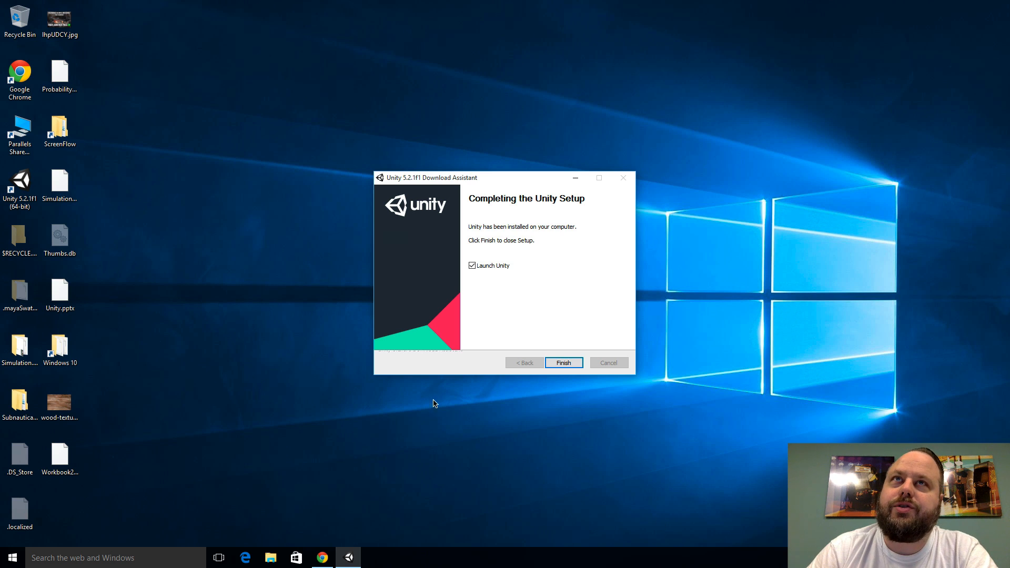
pyautogui.click(563, 363)
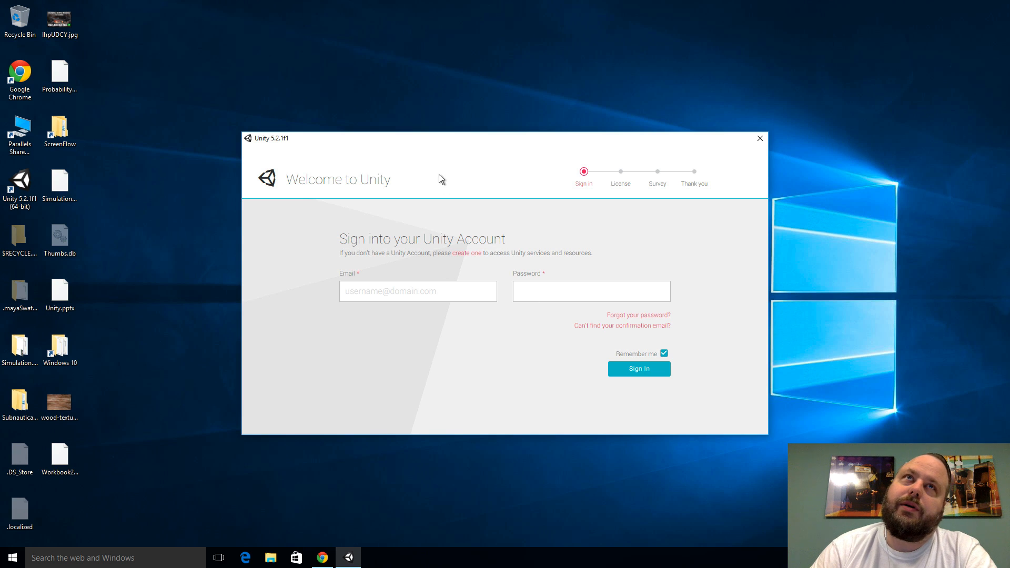
pyautogui.moveTo(457, 137); pyautogui.dragTo(388, 154)
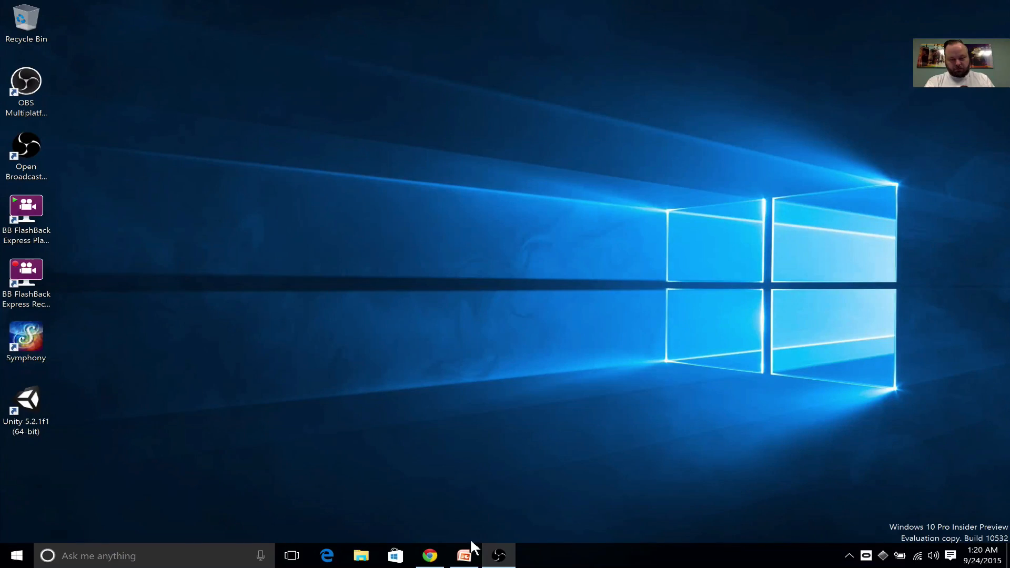
# Step: Switch to the PowerPoint presentation and advance to the slide titled The Default Layout
pyautogui.click(468, 558)
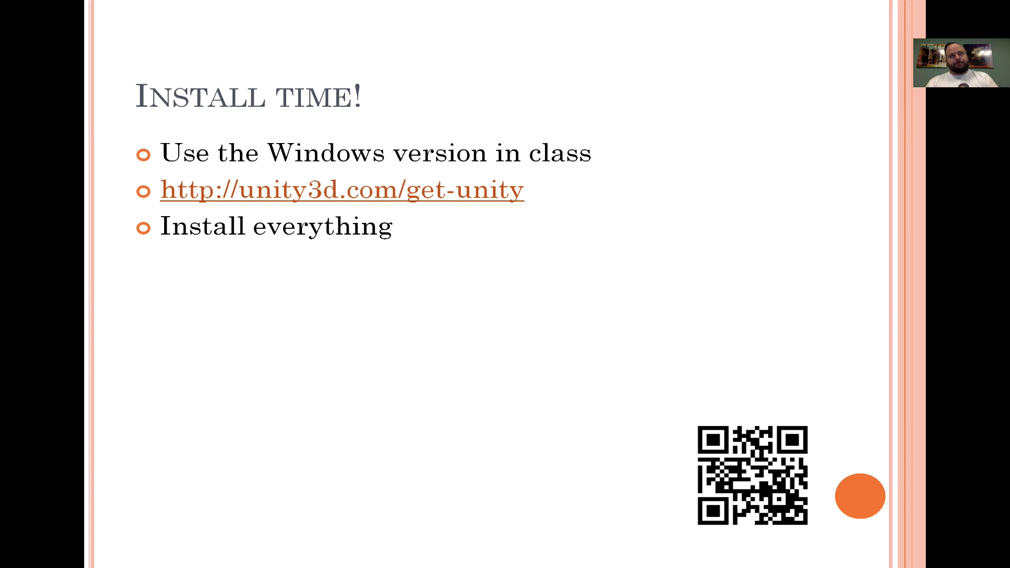
pyautogui.press('Right')
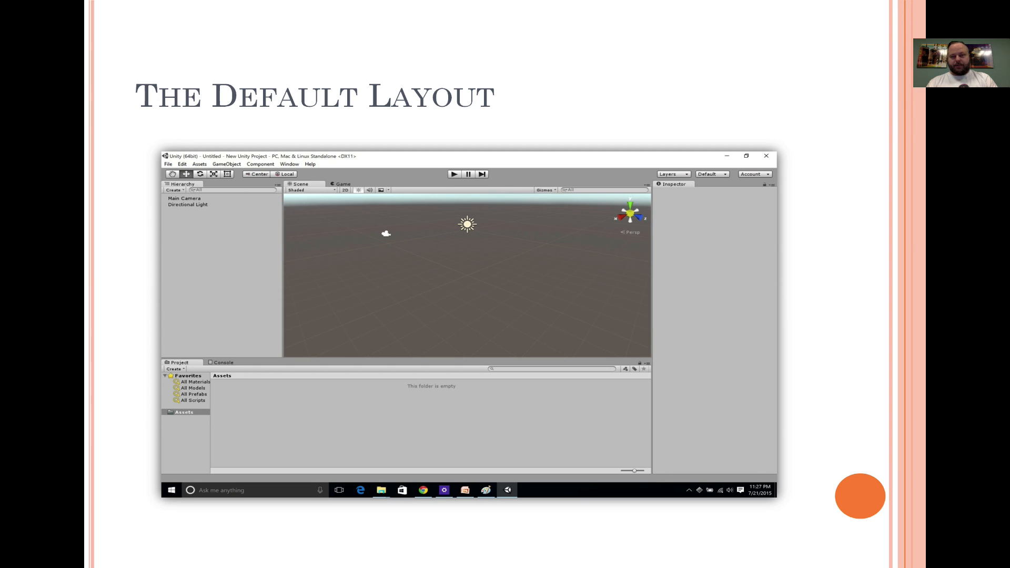
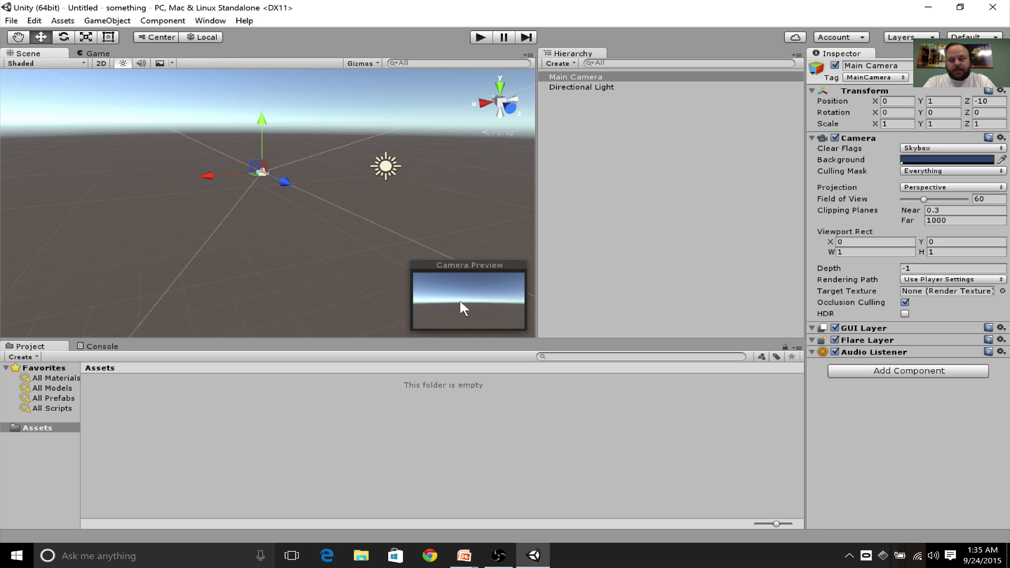
# Step: Orbit and fly around the Unity scene to view the Main Camera and the light from different angles
pyautogui.keyDown('alt'); pyautogui.moveTo(289, 230); pyautogui.dragTo(266, 168); pyautogui.keyUp('alt')
pyautogui.press('a')
pyautogui.moveTo(267, 169)
pyautogui.mouseDown(button='right')
pyautogui.moveTo(279, 136)
pyautogui.moveTo(261, 179)
pyautogui.mouseUp(button='right')
pyautogui.press('e')
pyautogui.press('d')
pyautogui.keyDown('alt'); pyautogui.moveTo(262, 179); pyautogui.dragTo(438, 201); pyautogui.keyUp('alt')
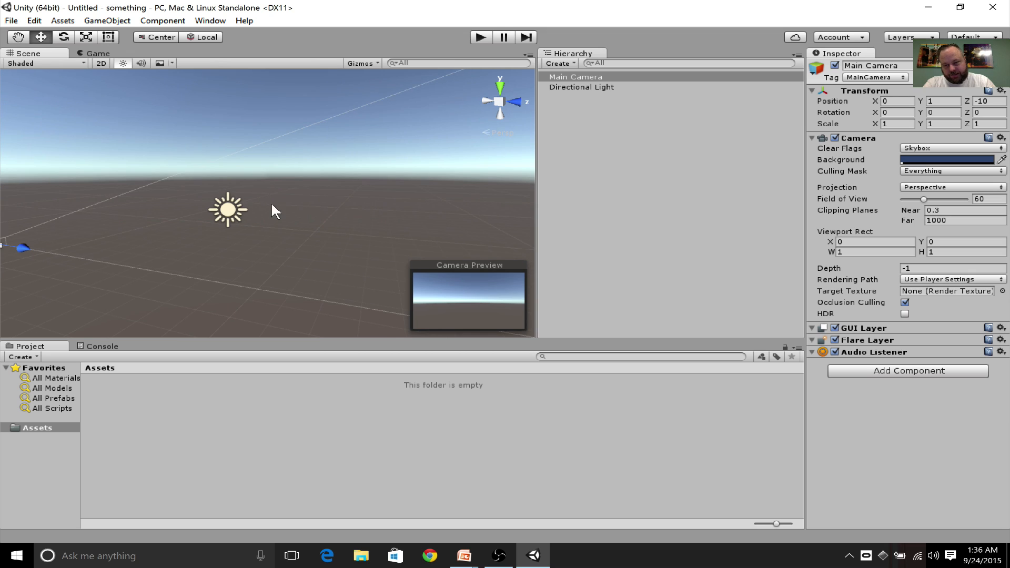
# Step: Select the Directional Light in the scene, view it from several angles, and clear the selection
pyautogui.click(227, 210)
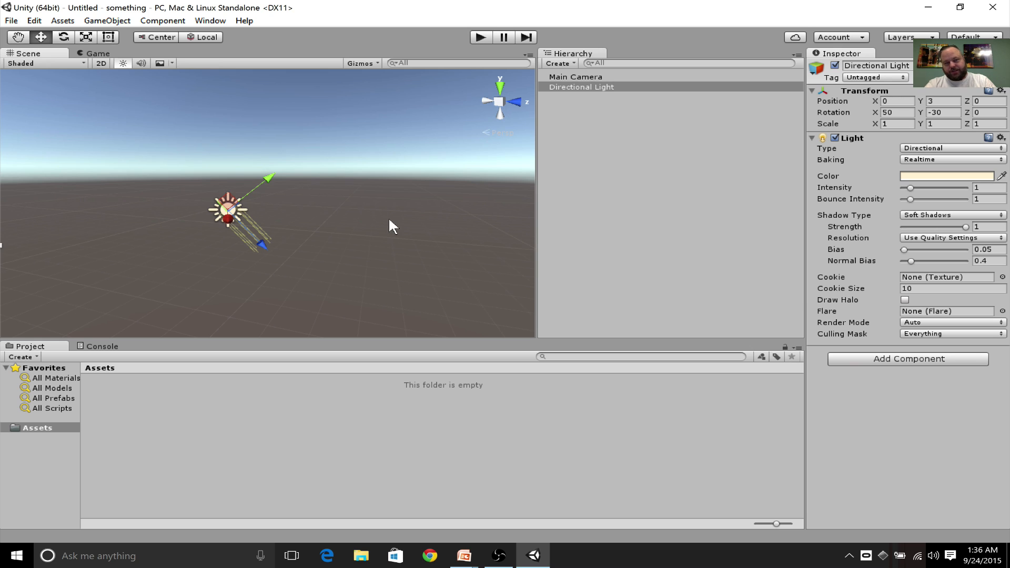
pyautogui.keyDown('alt'); pyautogui.moveTo(394, 210); pyautogui.dragTo(400, 196); pyautogui.keyUp('alt')
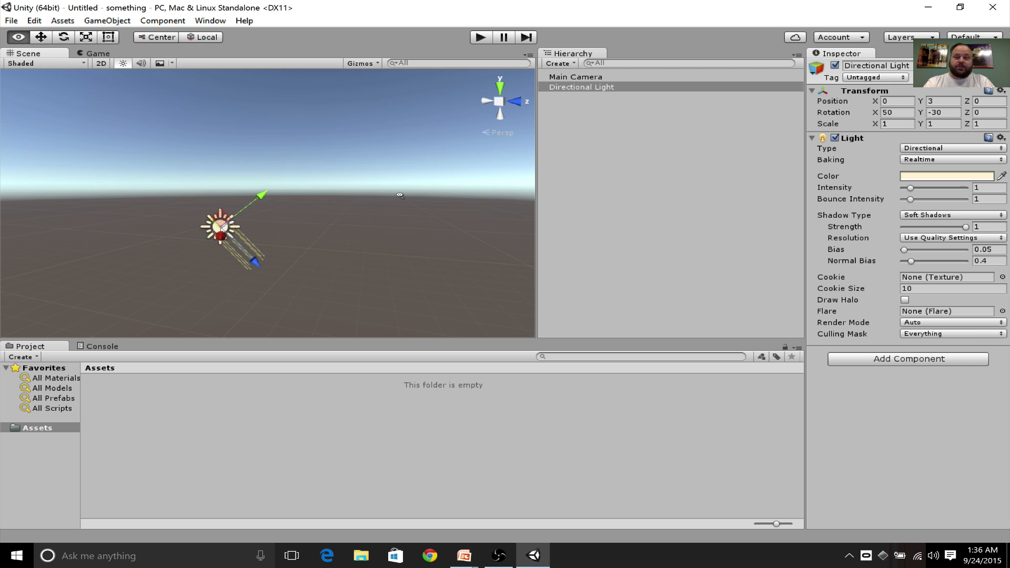
pyautogui.keyDown('alt'); pyautogui.moveTo(400, 195); pyautogui.dragTo(424, 235); pyautogui.keyUp('alt')
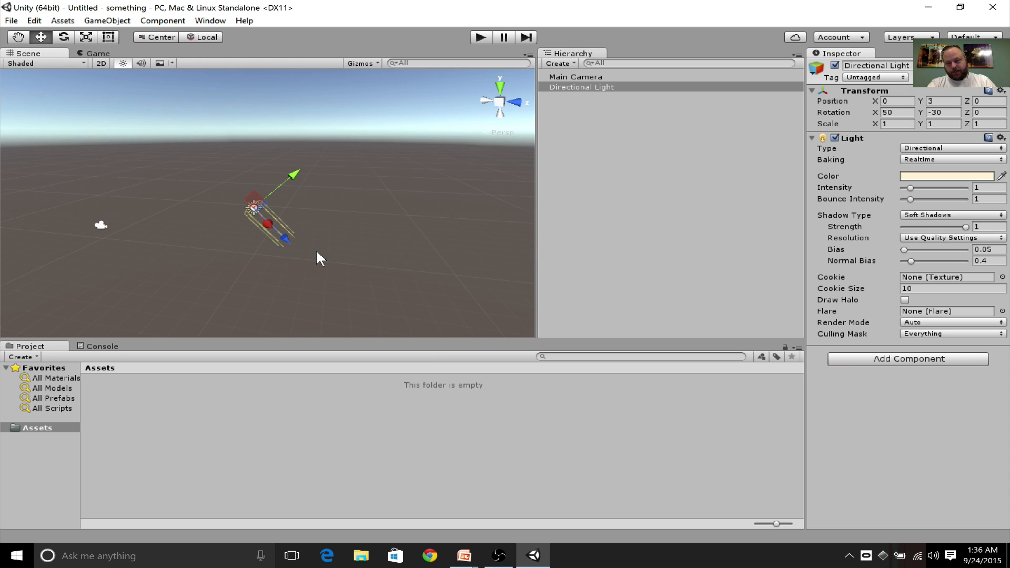
pyautogui.click(371, 251)
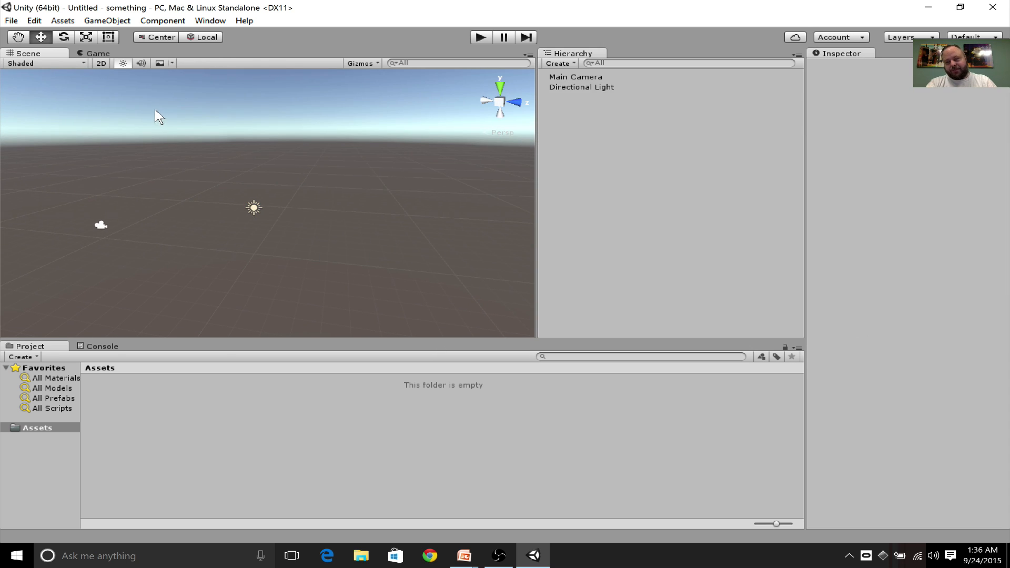
# Step: Add a 3D Plane object to the scene
pyautogui.click(76, 21)
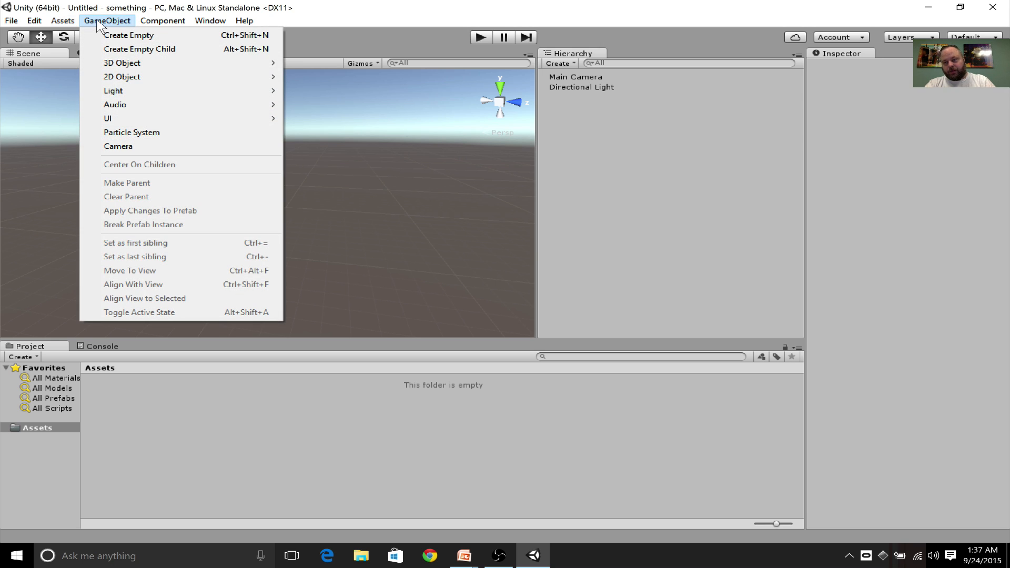
pyautogui.moveTo(144, 62)
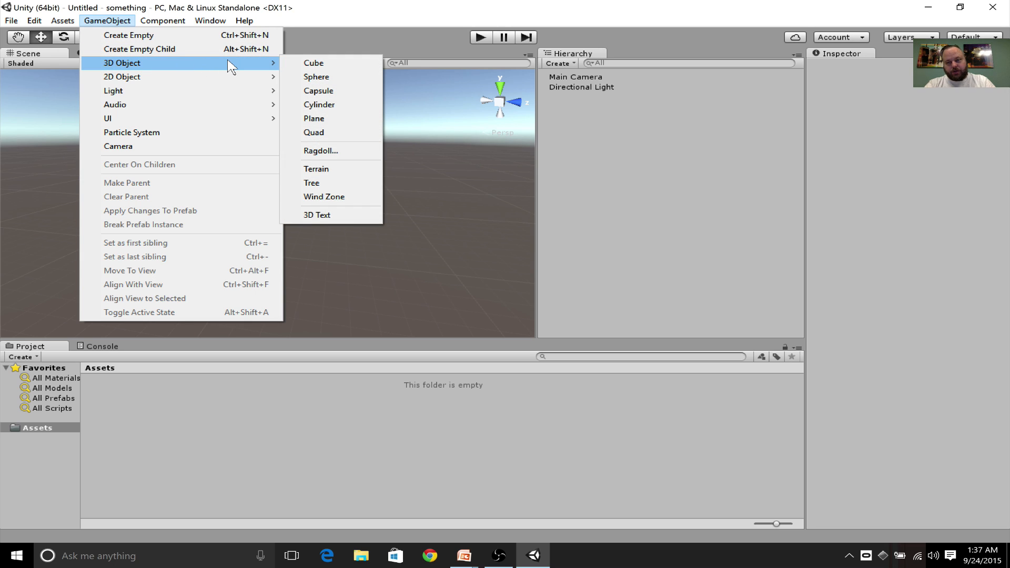
pyautogui.click(353, 125)
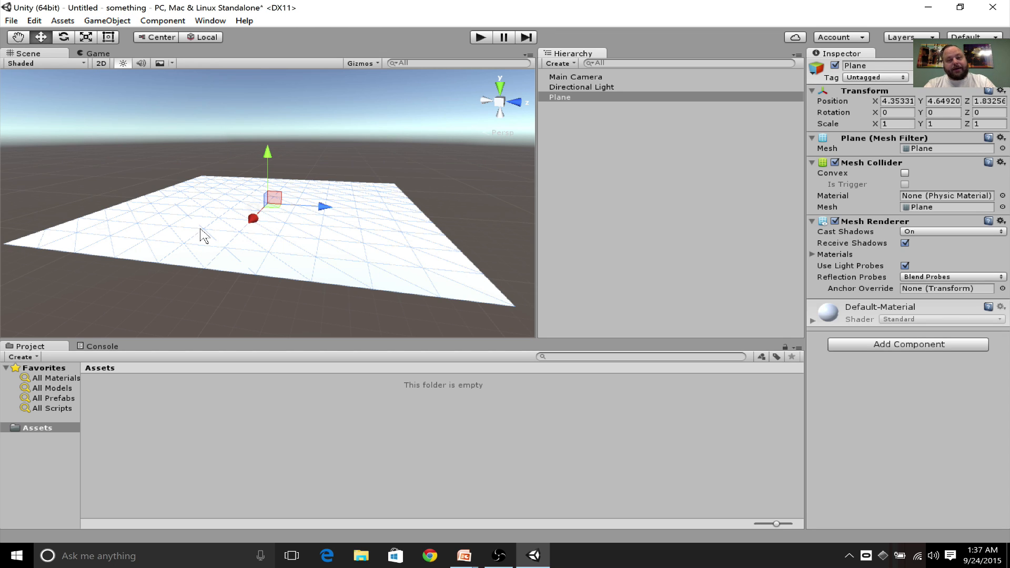
# Step: Lower the plane along its vertical axis to a Y position of about 0.1
pyautogui.moveTo(200, 230); pyautogui.dragTo(282, 157, button='right')
pyautogui.press('w')
pyautogui.press('s')
pyautogui.press('s')
pyautogui.press('s')
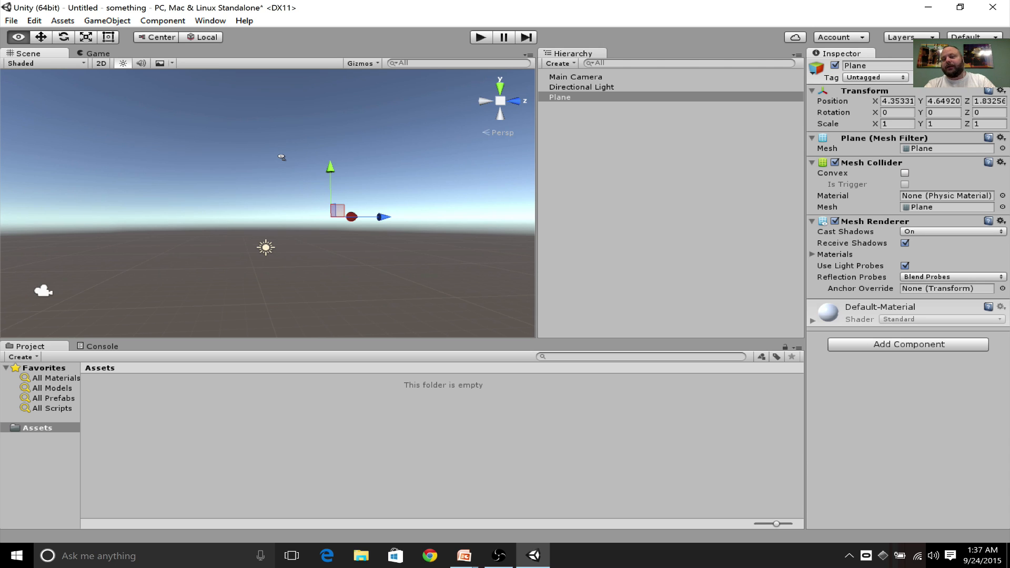
pyautogui.moveTo(281, 156); pyautogui.dragTo(1004, 284, button='right')
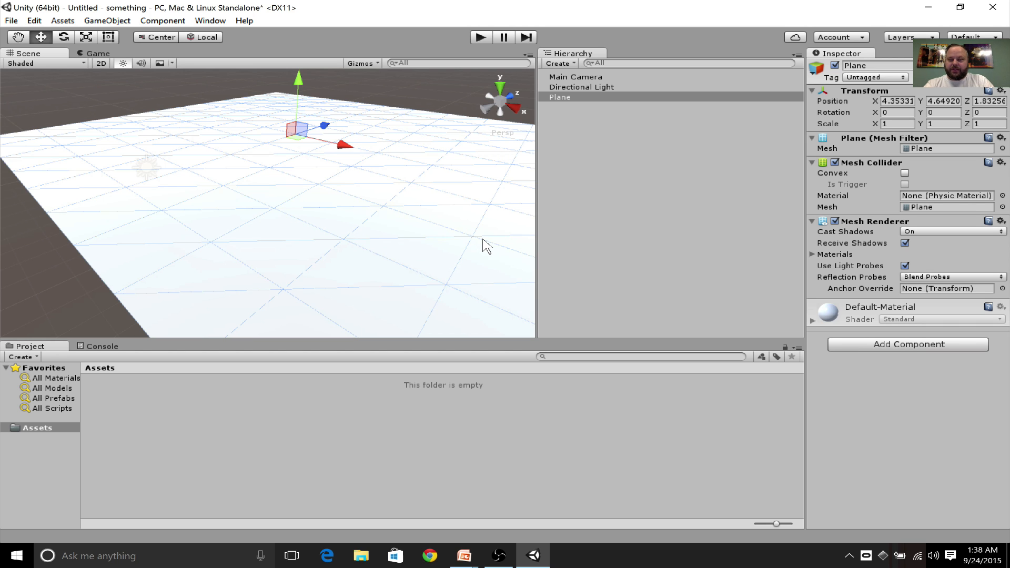
pyautogui.moveTo(338, 240); pyautogui.dragTo(345, 194, button='right')
pyautogui.press('s')
pyautogui.press('w')
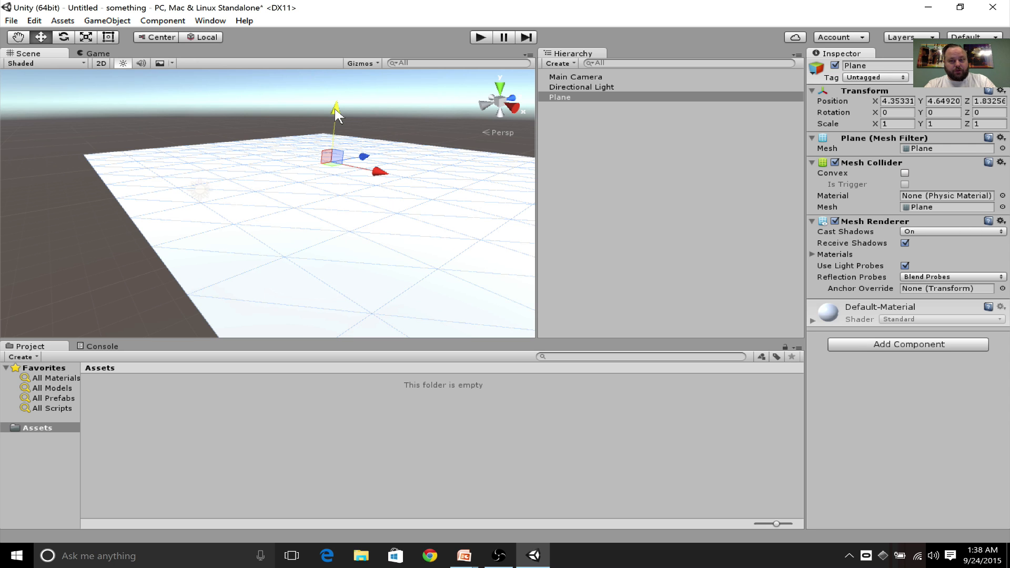
pyautogui.moveTo(336, 115); pyautogui.dragTo(330, 260)
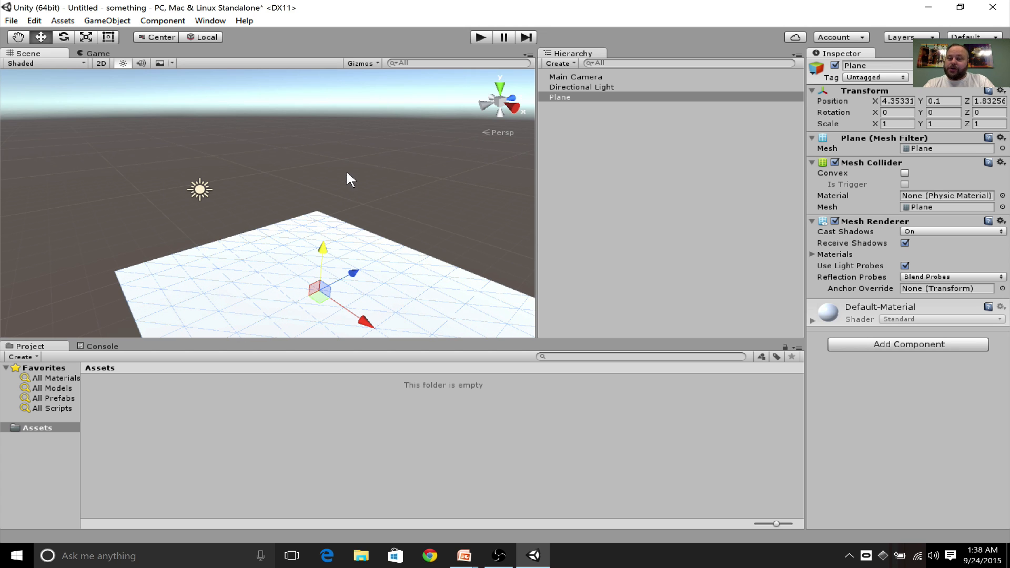
# Step: Fine-tune the plane's position along each axis to about X 3.54, Y 0.06, Z 2.21
pyautogui.keyDown('alt'); pyautogui.moveTo(342, 158); pyautogui.dragTo(271, 181); pyautogui.keyUp('alt')
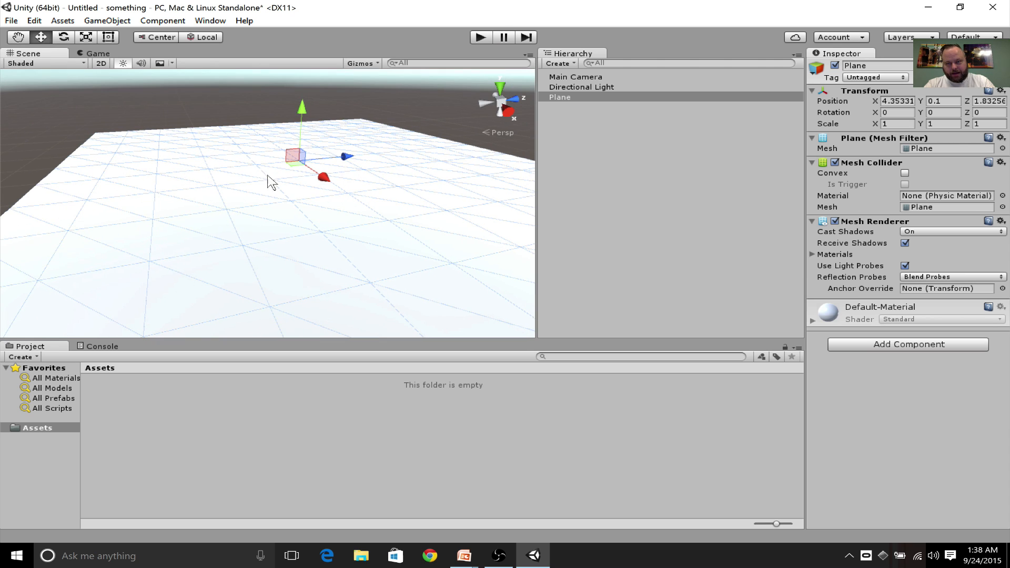
pyautogui.moveTo(301, 113)
pyautogui.mouseDown()
pyautogui.moveTo(308, 90)
pyautogui.moveTo(312, 126)
pyautogui.moveTo(314, 119)
pyautogui.mouseUp()
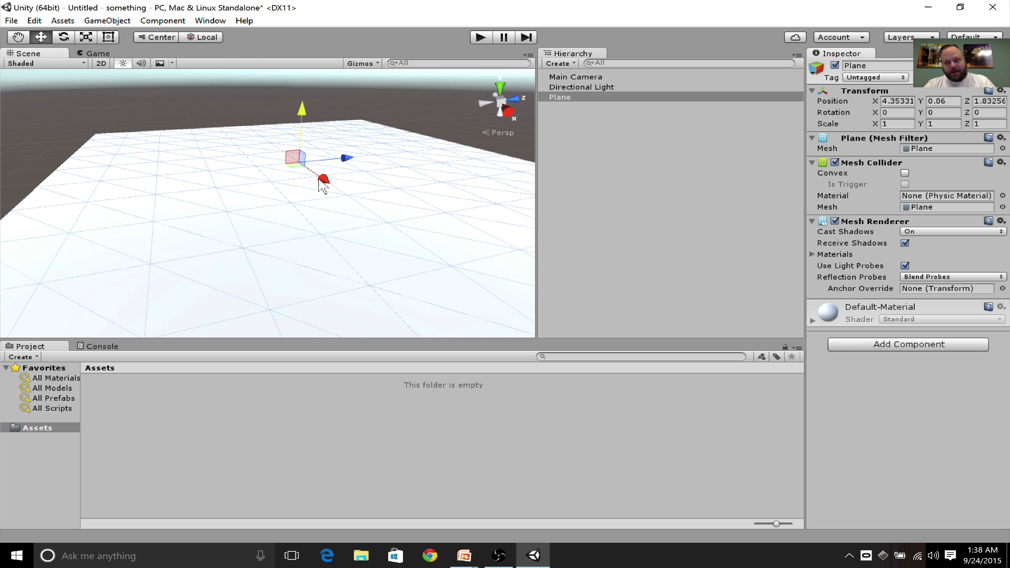
pyautogui.moveTo(326, 185); pyautogui.dragTo(301, 186)
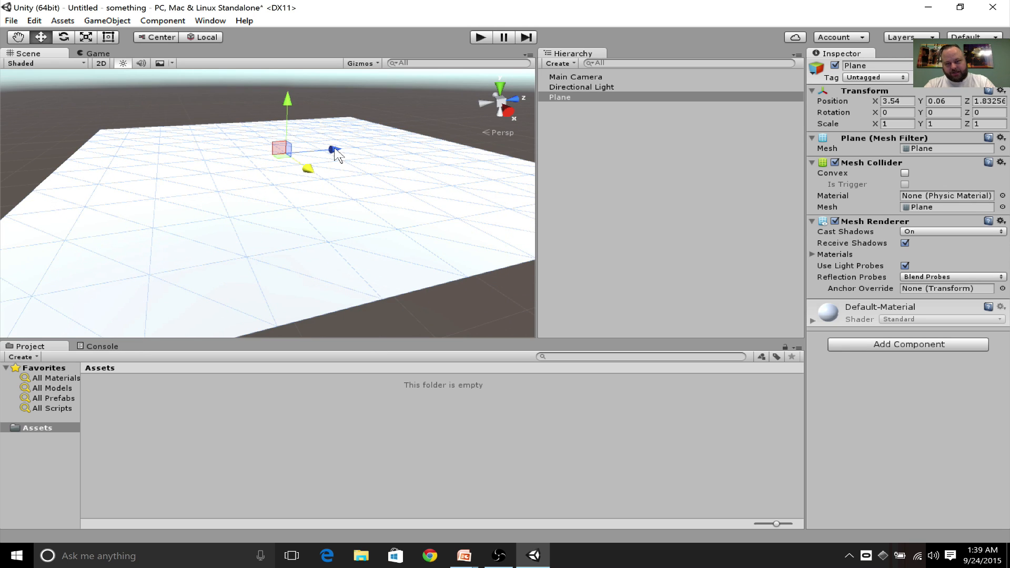
pyautogui.moveTo(335, 151)
pyautogui.mouseDown()
pyautogui.moveTo(422, 145)
pyautogui.moveTo(245, 167)
pyautogui.moveTo(349, 159)
pyautogui.mouseUp()
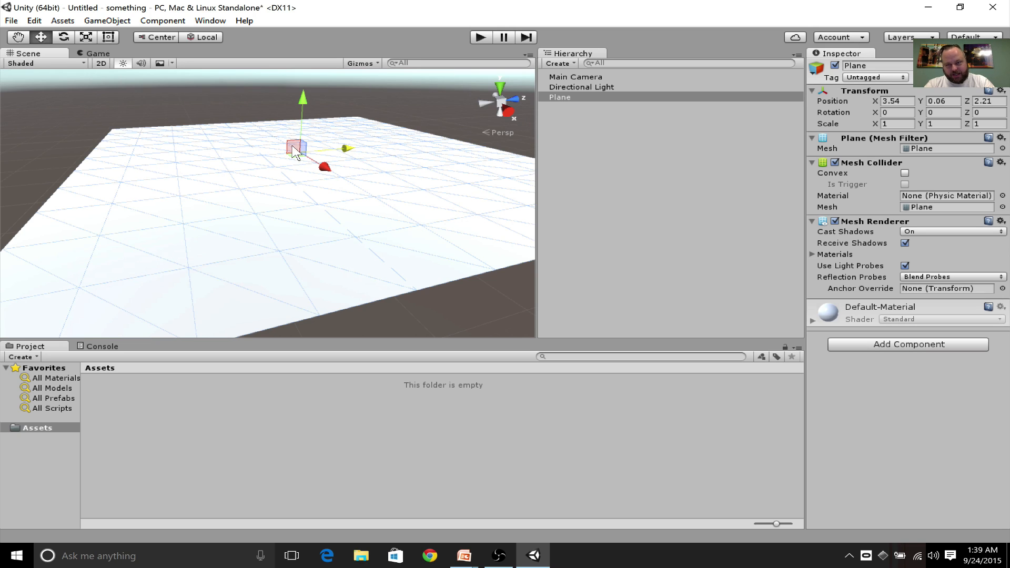
# Step: Move the plane along two axes at a time to about X 3.4, Y 0.04, Z 2.15
pyautogui.moveTo(292, 150)
pyautogui.mouseDown()
pyautogui.moveTo(301, 130)
pyautogui.moveTo(368, 143)
pyautogui.moveTo(282, 181)
pyautogui.moveTo(232, 144)
pyautogui.moveTo(354, 119)
pyautogui.moveTo(316, 112)
pyautogui.moveTo(304, 201)
pyautogui.moveTo(286, 185)
pyautogui.moveTo(291, 144)
pyautogui.mouseUp()
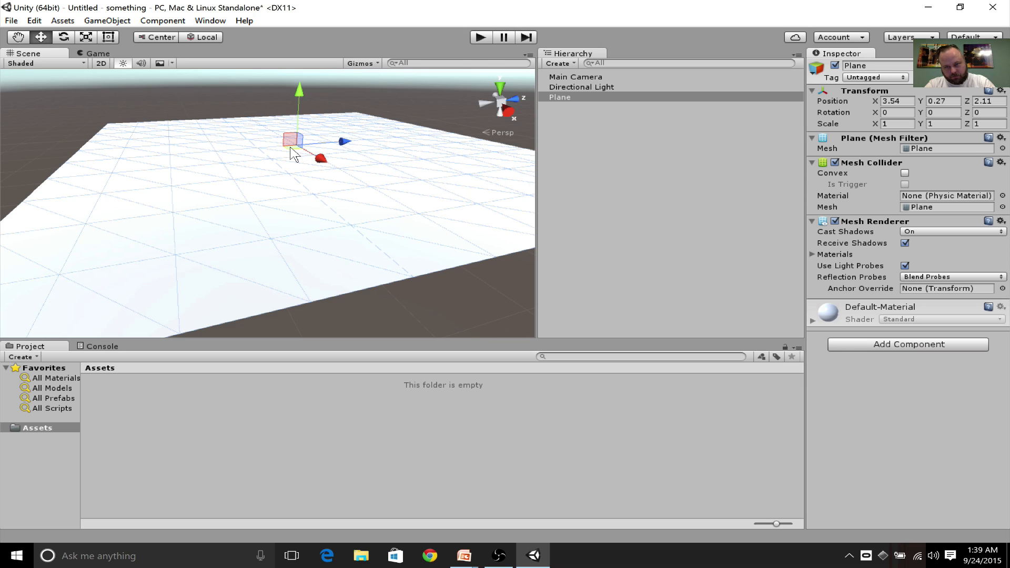
pyautogui.moveTo(291, 149)
pyautogui.mouseDown()
pyautogui.moveTo(271, 157)
pyautogui.moveTo(324, 187)
pyautogui.moveTo(389, 115)
pyautogui.moveTo(221, 117)
pyautogui.moveTo(187, 174)
pyautogui.moveTo(259, 190)
pyautogui.moveTo(289, 151)
pyautogui.mouseUp()
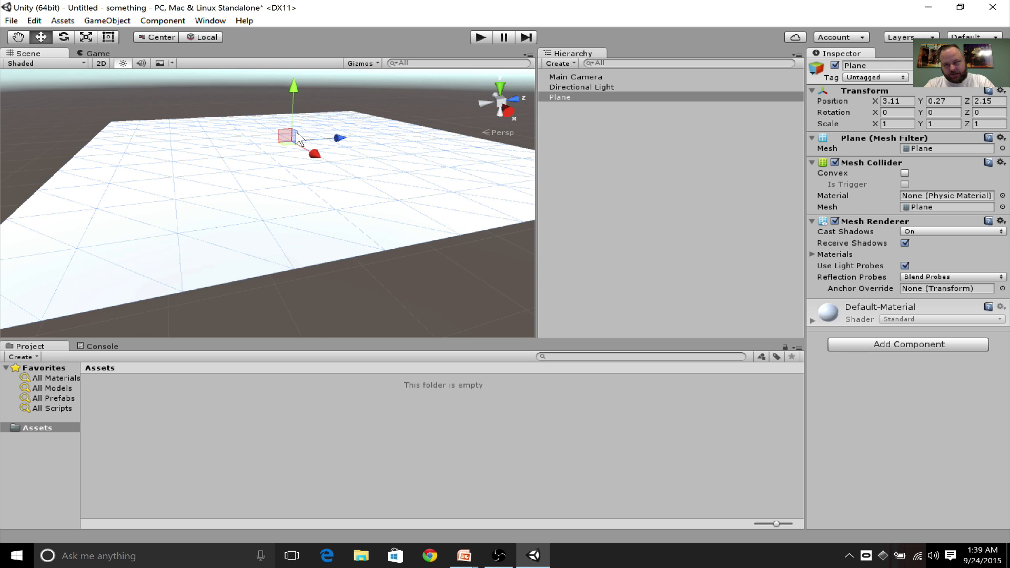
pyautogui.moveTo(296, 141)
pyautogui.mouseDown()
pyautogui.moveTo(287, 112)
pyautogui.moveTo(269, 138)
pyautogui.moveTo(294, 172)
pyautogui.moveTo(295, 147)
pyautogui.moveTo(272, 123)
pyautogui.moveTo(284, 176)
pyautogui.moveTo(300, 150)
pyautogui.mouseUp()
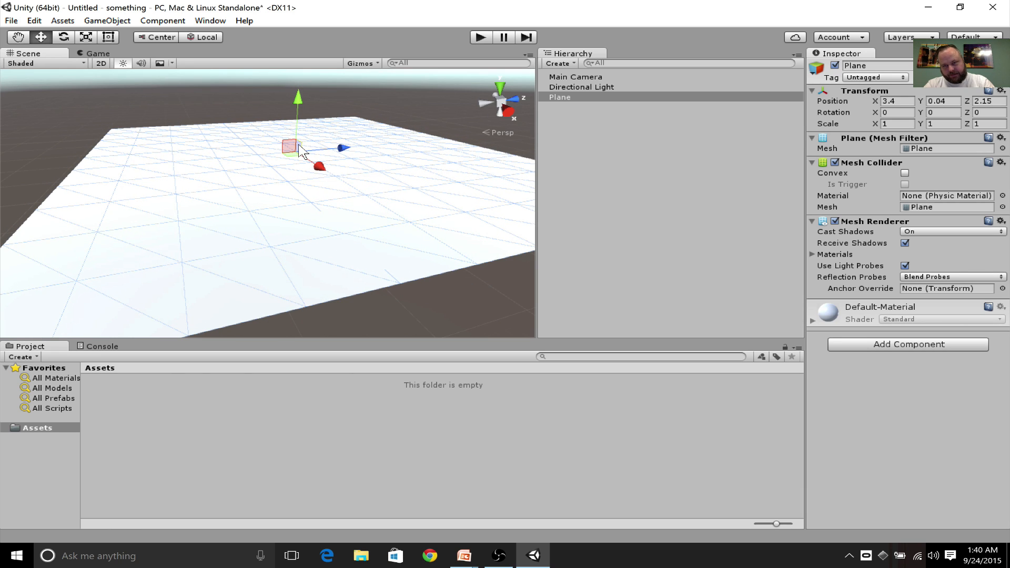
# Step: Run the scene briefly, stop it, and compare the Game view with the Scene view
pyautogui.keyDown('alt'); pyautogui.moveTo(316, 198); pyautogui.dragTo(266, 162); pyautogui.keyUp('alt')
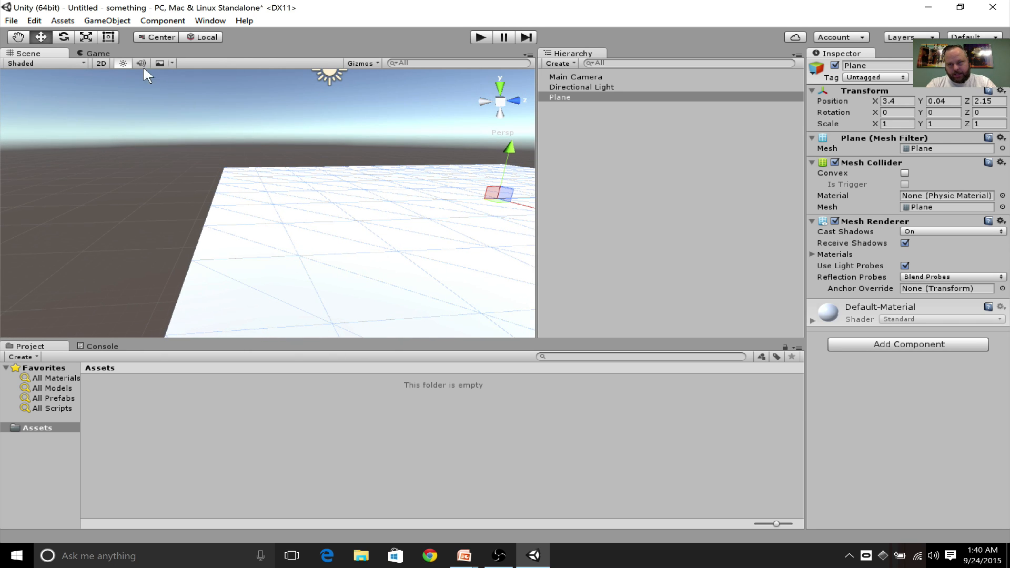
pyautogui.click(480, 37)
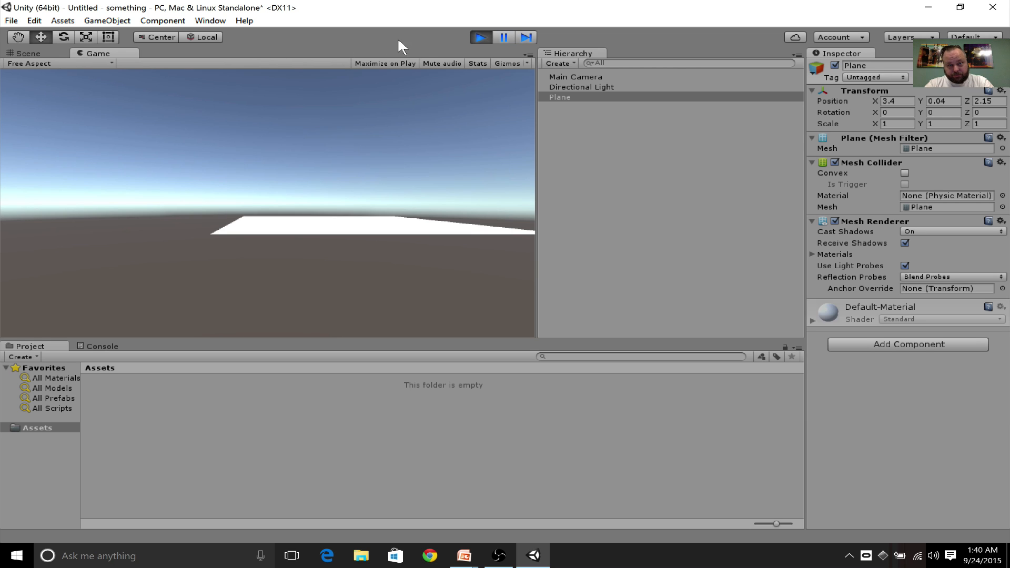
pyautogui.click(489, 35)
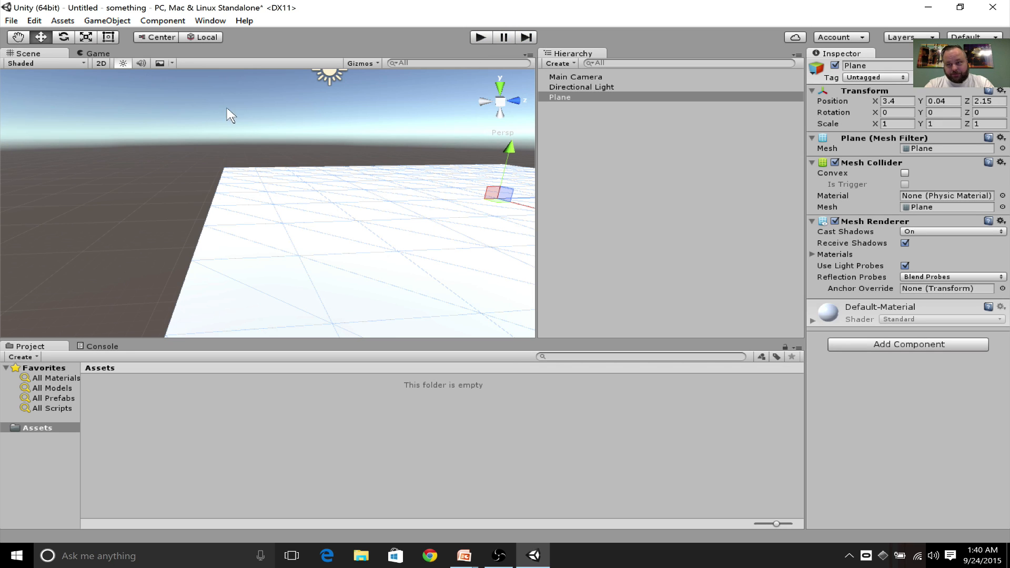
pyautogui.click(93, 54)
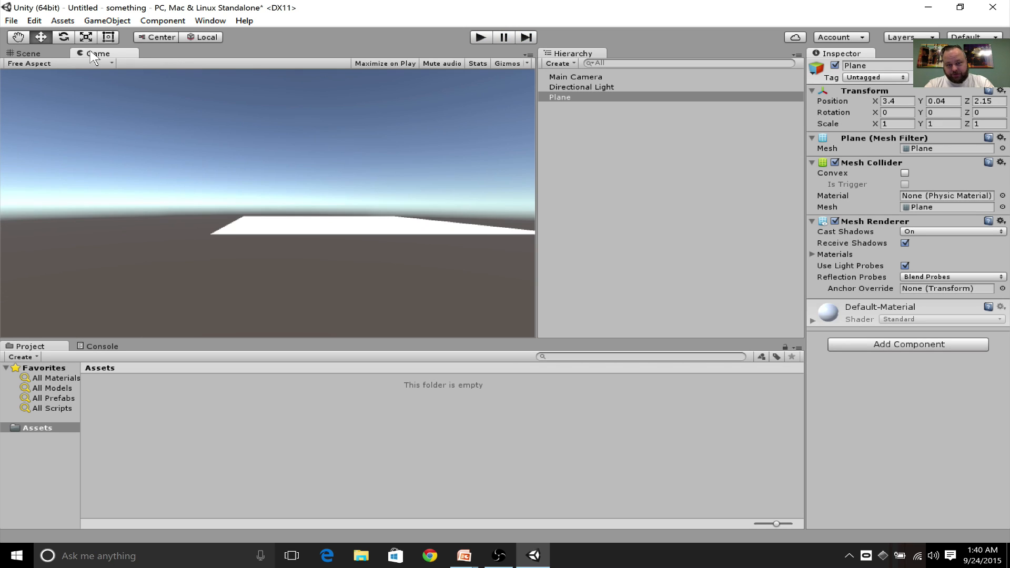
pyautogui.click(36, 53)
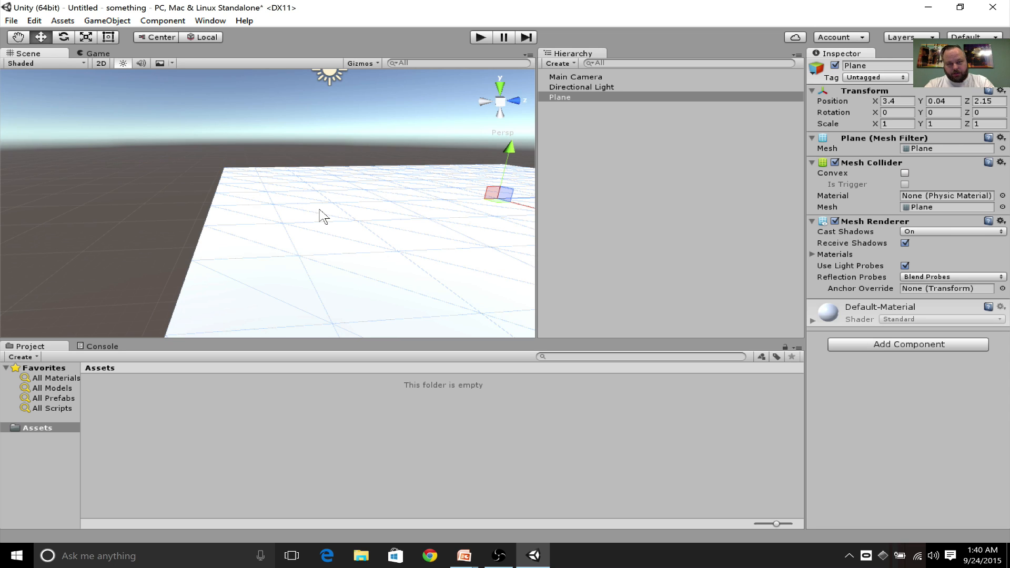
# Step: Focus the Scene view on the Main Camera, the Directional Light and the Plane in turn
pyautogui.doubleClick(573, 77)
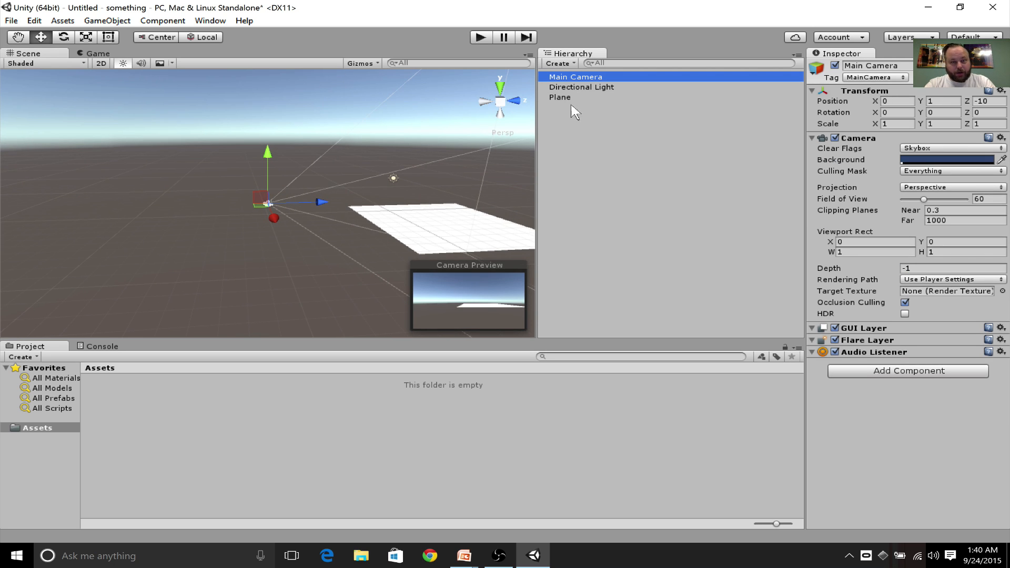
pyautogui.doubleClick(582, 87)
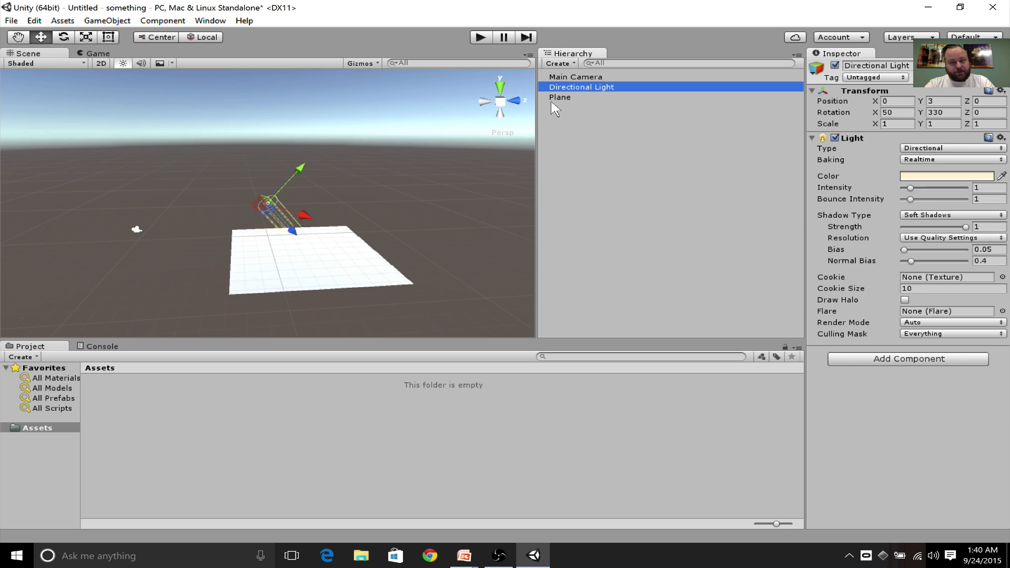
pyautogui.doubleClick(553, 98)
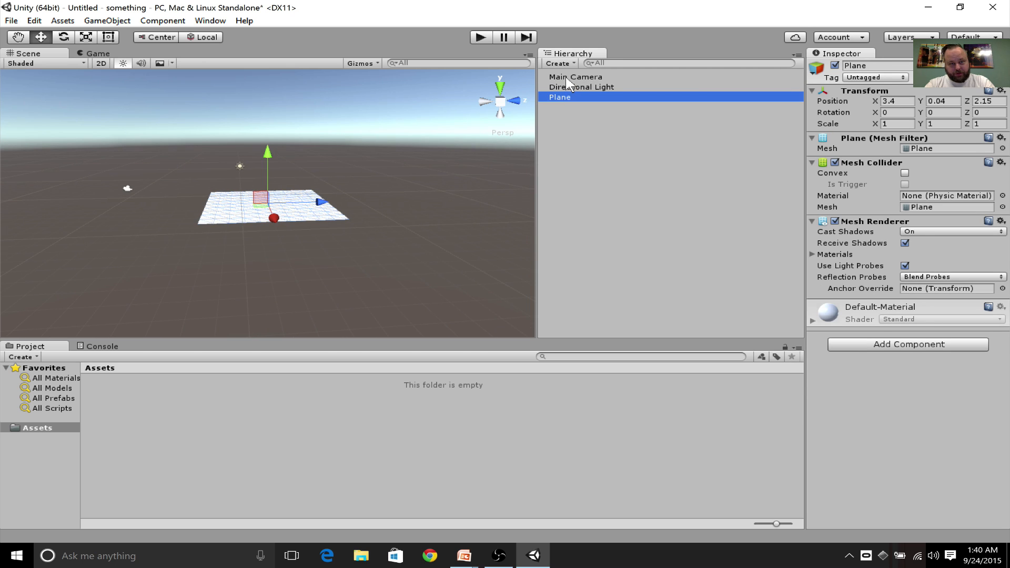
# Step: Move the Main Camera to about X 3.11, Y 0.53, Z -3.15 at the plane's edge, and test-run the scene
pyautogui.doubleClick(569, 78)
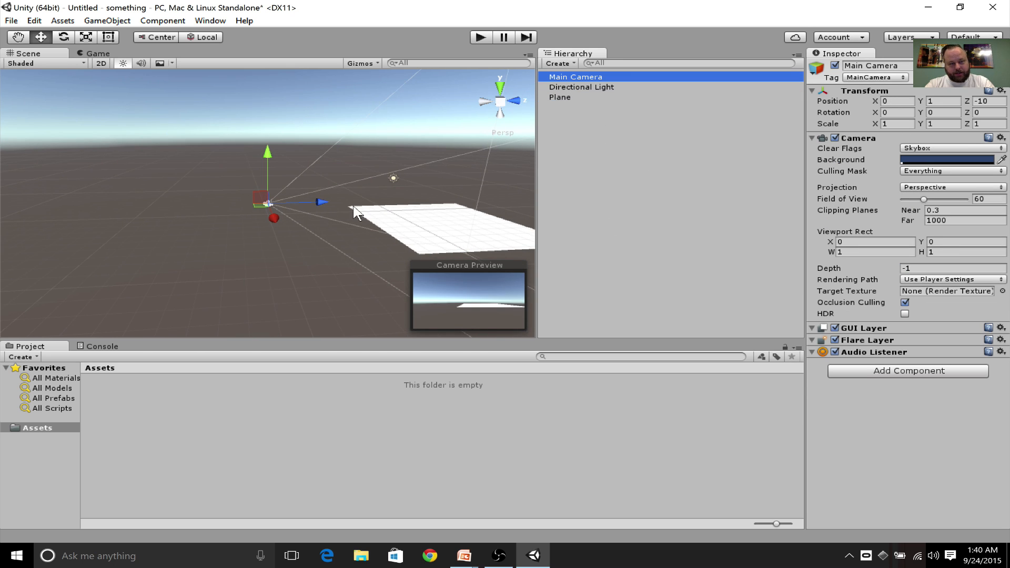
pyautogui.moveTo(312, 203); pyautogui.dragTo(403, 202)
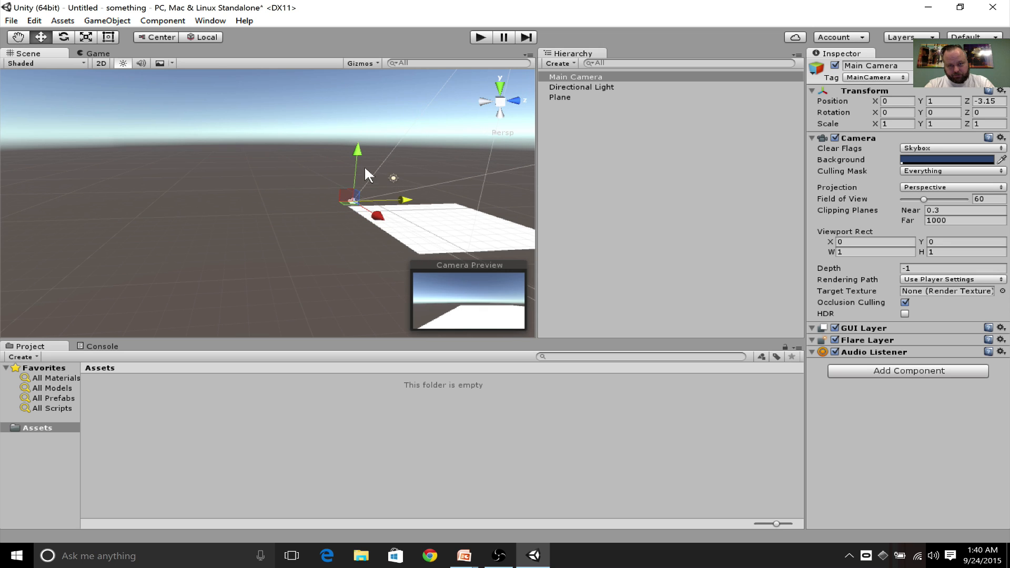
pyautogui.moveTo(361, 152); pyautogui.dragTo(358, 155)
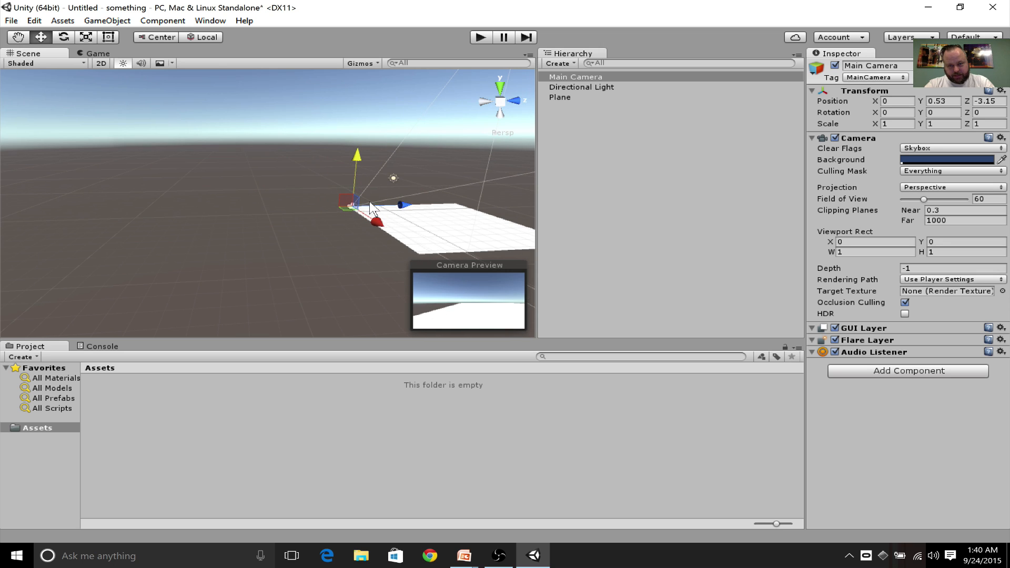
pyautogui.moveTo(375, 221); pyautogui.dragTo(386, 247)
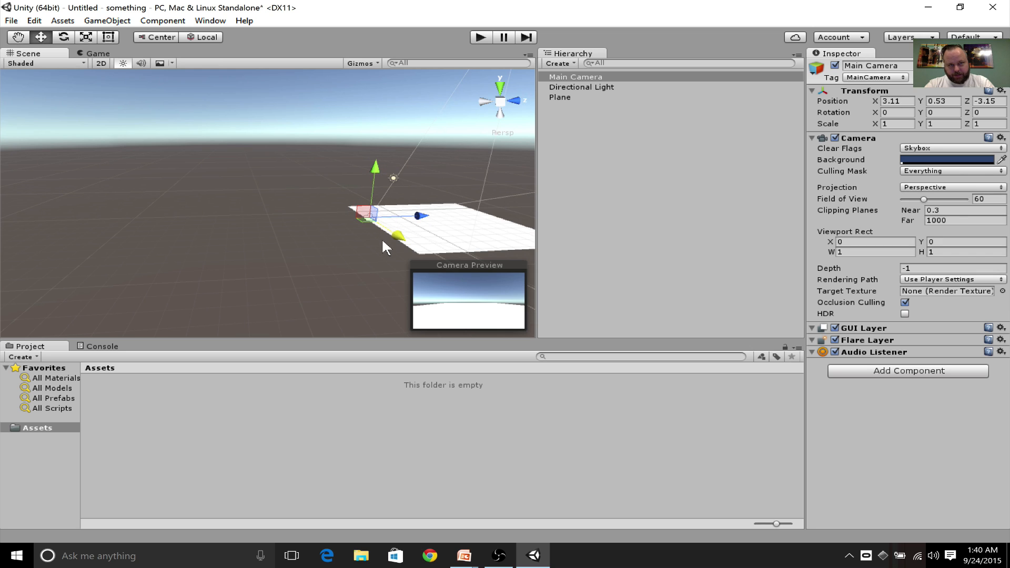
pyautogui.click(480, 37)
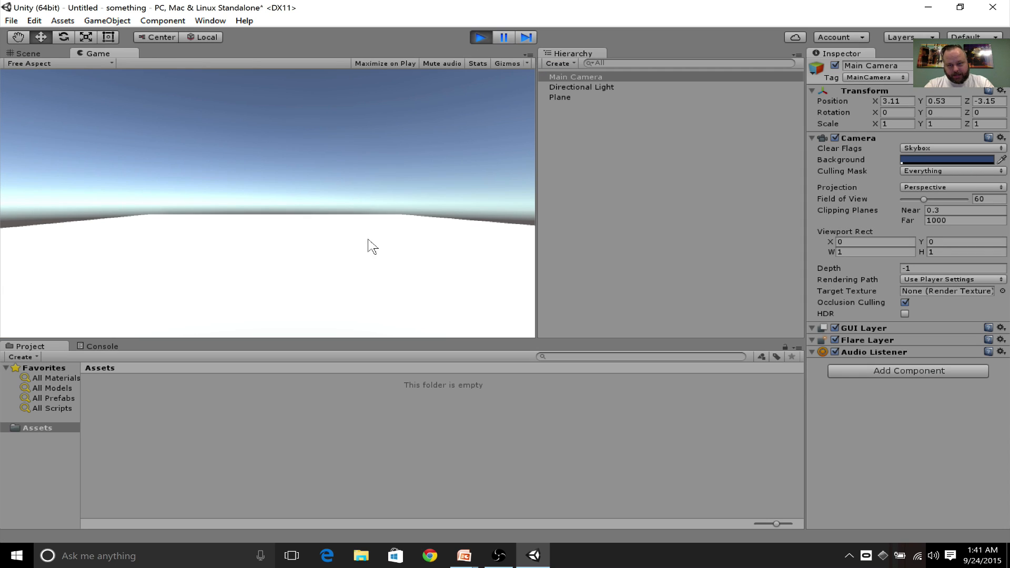
pyautogui.click(480, 38)
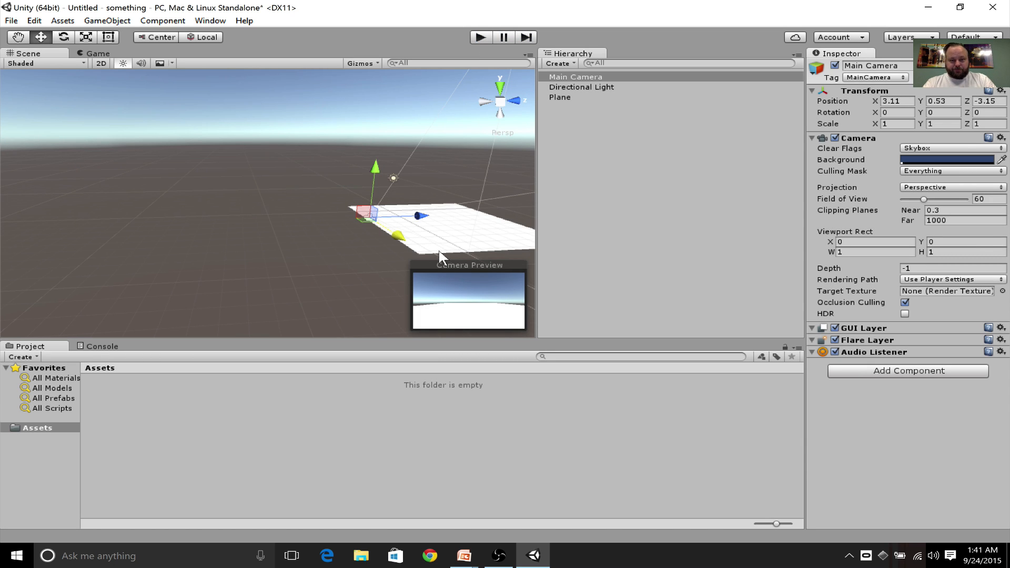
# Step: Add a 3D Cube object to the scene
pyautogui.keyDown('alt'); pyautogui.moveTo(310, 268); pyautogui.dragTo(445, 265); pyautogui.keyUp('alt')
pyautogui.moveTo(445, 265); pyautogui.dragTo(313, 277, button='right')
pyautogui.press('w')
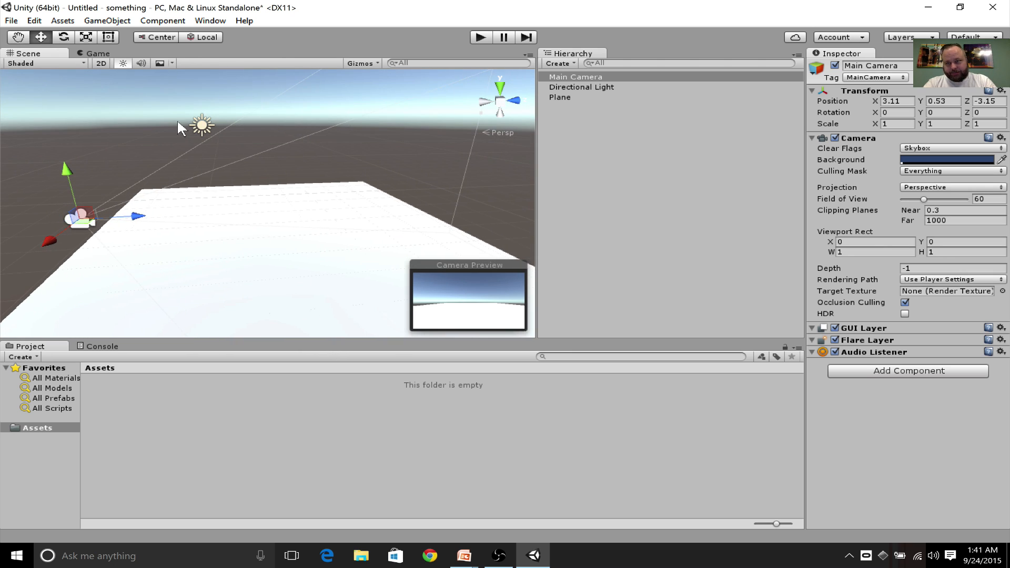
pyautogui.click(112, 22)
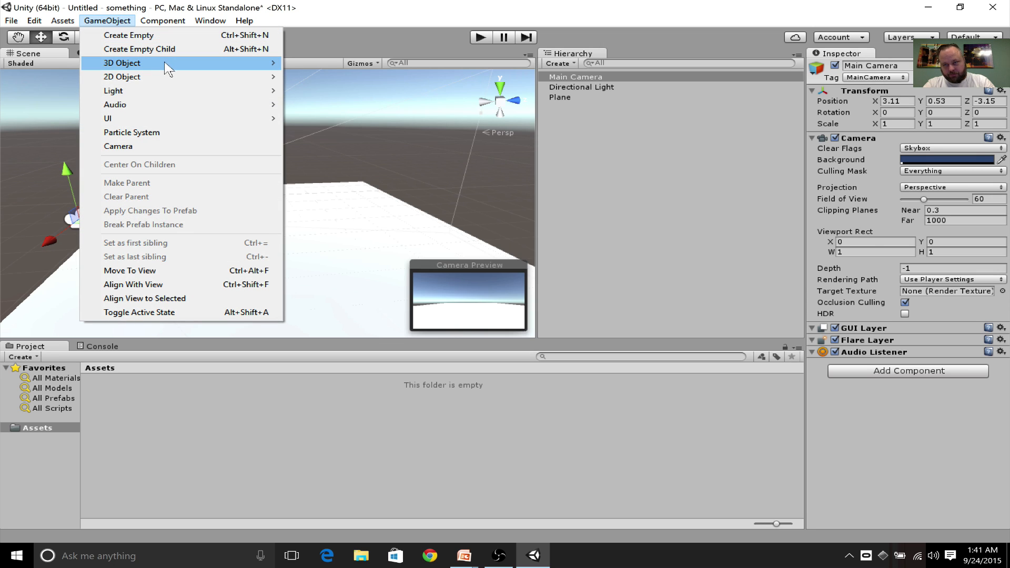
pyautogui.moveTo(173, 63)
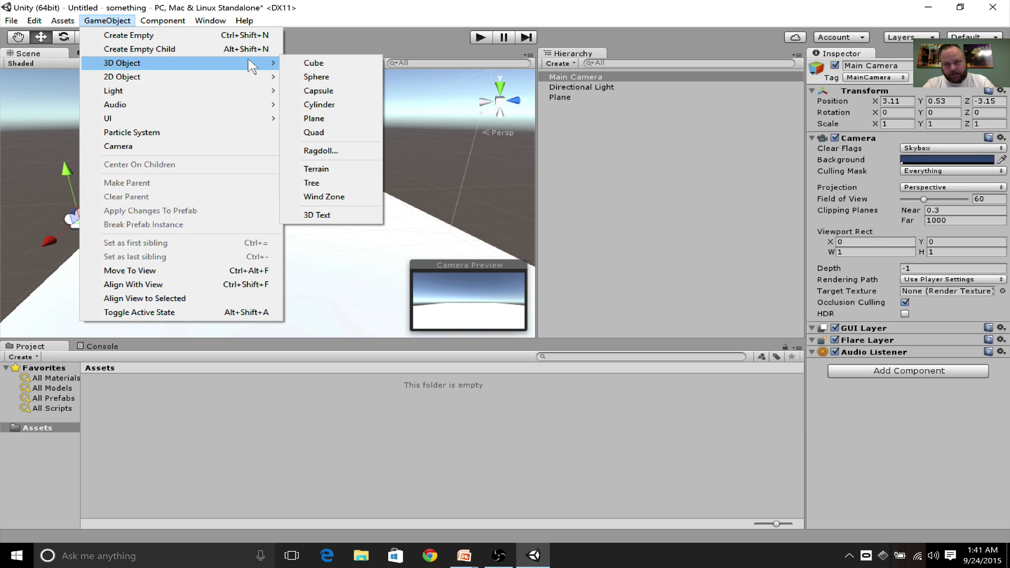
pyautogui.click(342, 65)
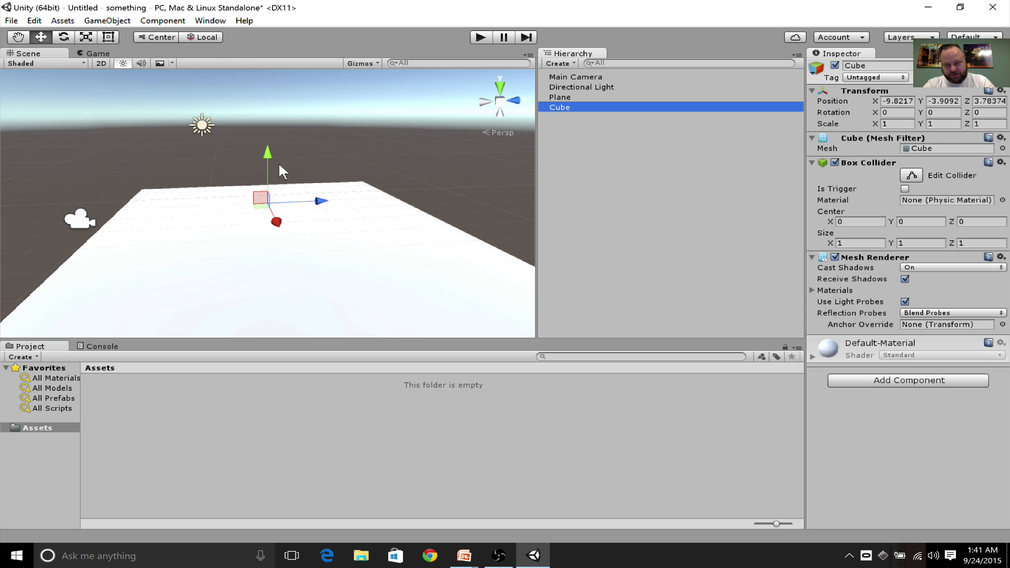
# Step: Position the cube above the plane at about X 2.59, Y 0.63, and test-run the scene
pyautogui.moveTo(268, 154); pyautogui.dragTo(279, 120)
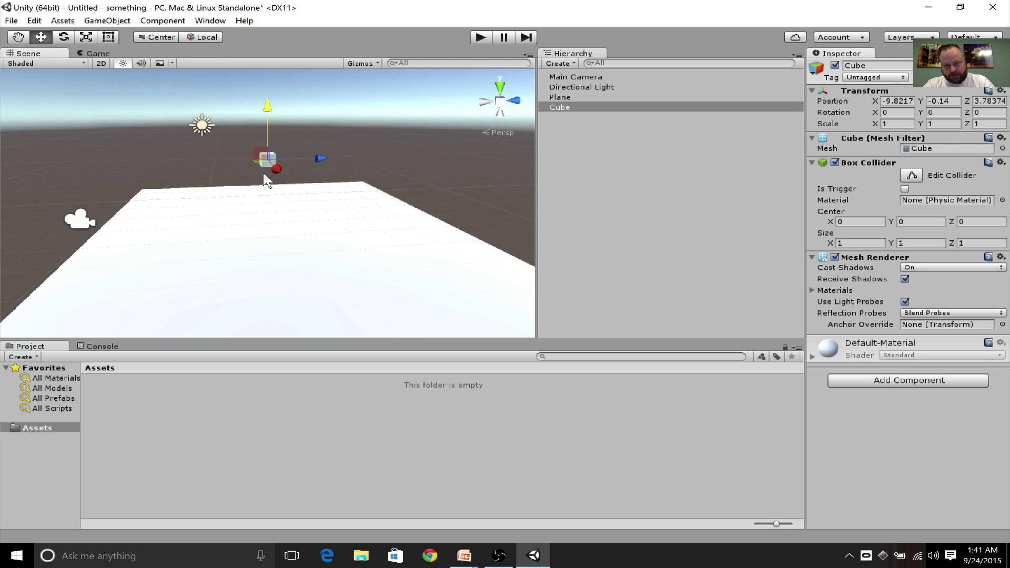
pyautogui.moveTo(276, 168); pyautogui.dragTo(291, 204)
pyautogui.moveTo(327, 174); pyautogui.dragTo(330, 155)
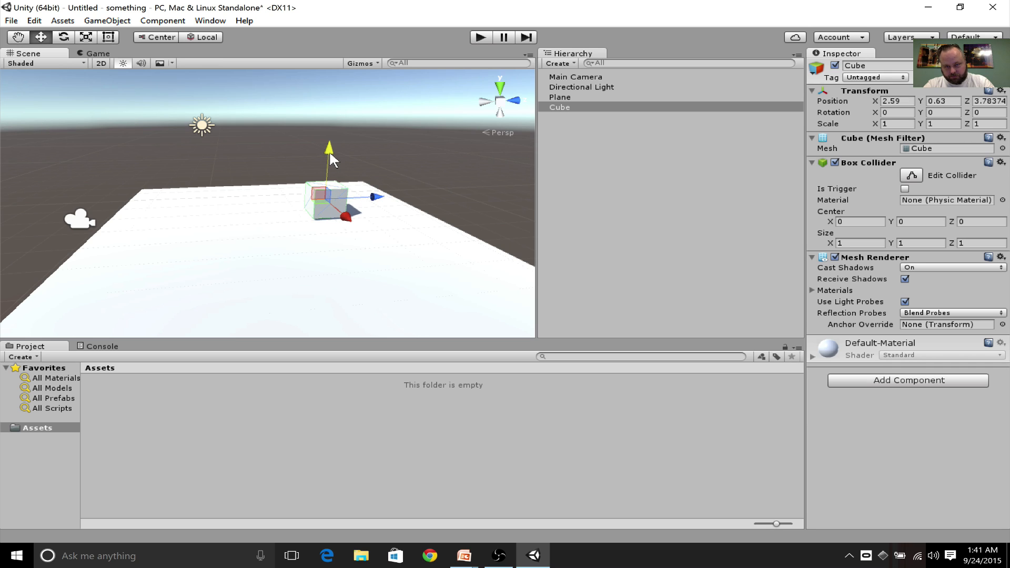
pyautogui.click(480, 37)
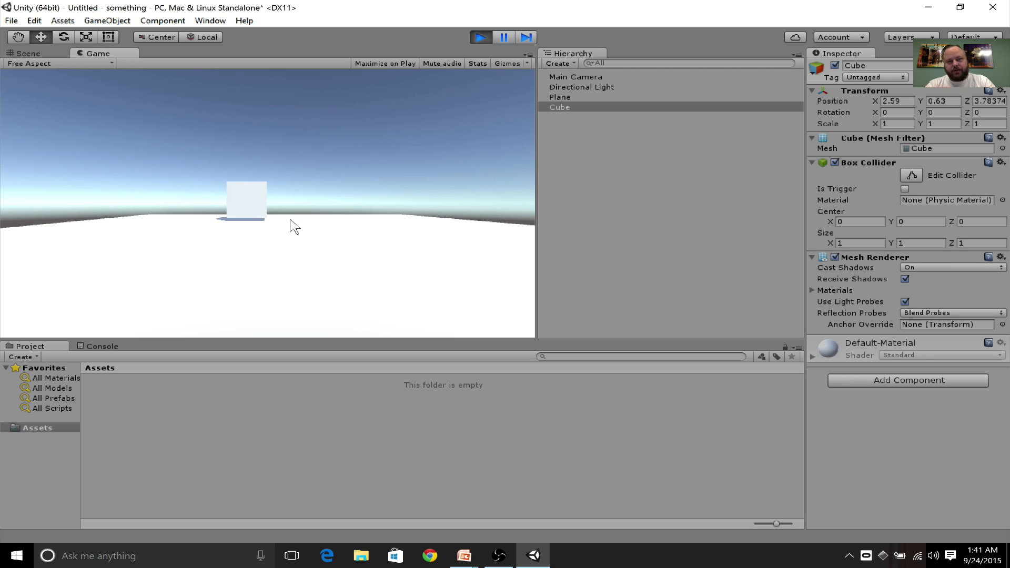
pyautogui.click(481, 37)
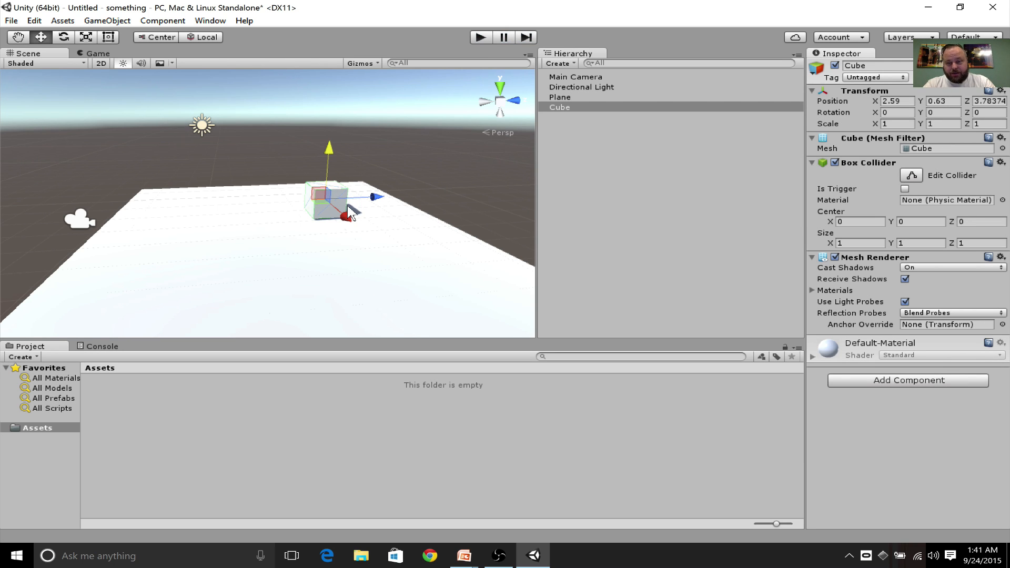
# Step: Rotate the cube freehand to about X 16.4, Y -39.3, Z 4.7 degrees
pyautogui.click(64, 38)
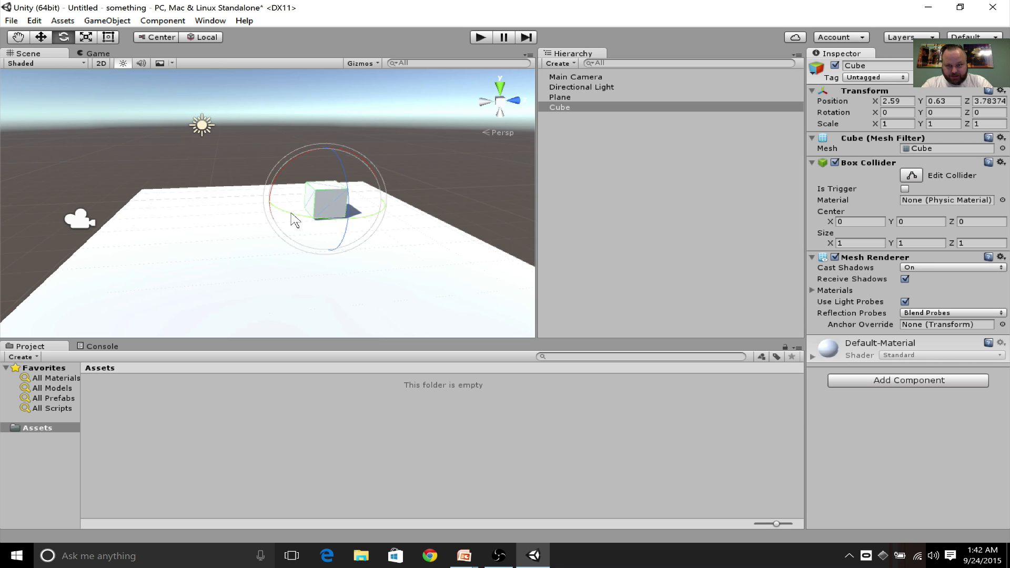
pyautogui.moveTo(298, 218); pyautogui.dragTo(357, 162)
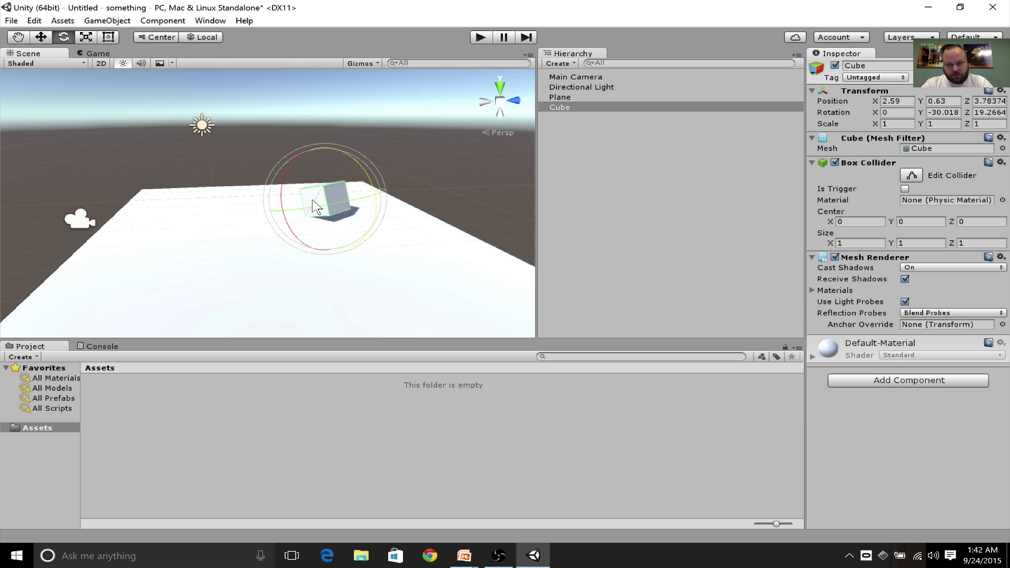
pyautogui.moveTo(317, 211); pyautogui.dragTo(379, 189)
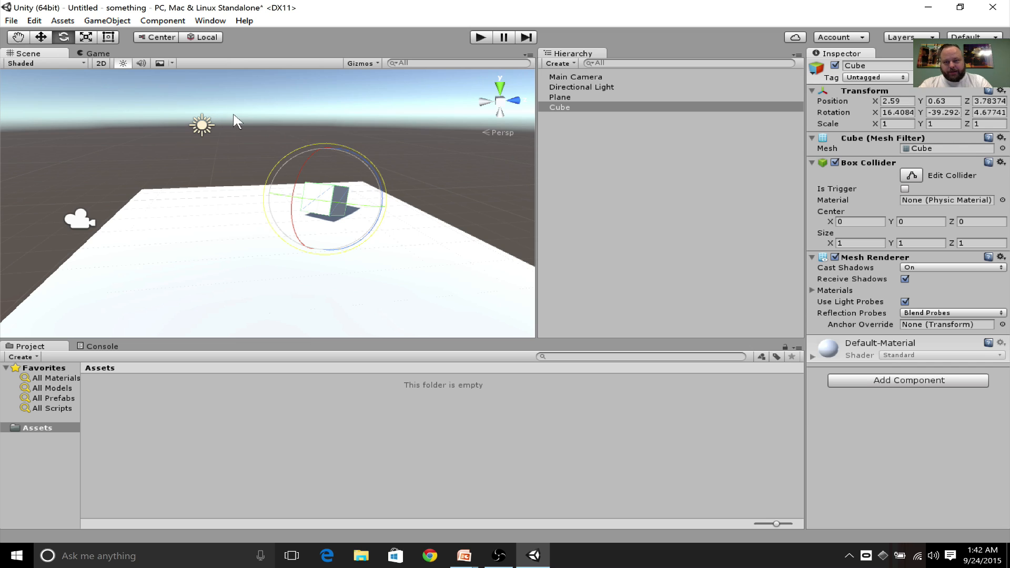
# Step: Scale the cube uniformly and along its individual axes to about X 1.45, Y 1.69, Z 1.33
pyautogui.click(85, 38)
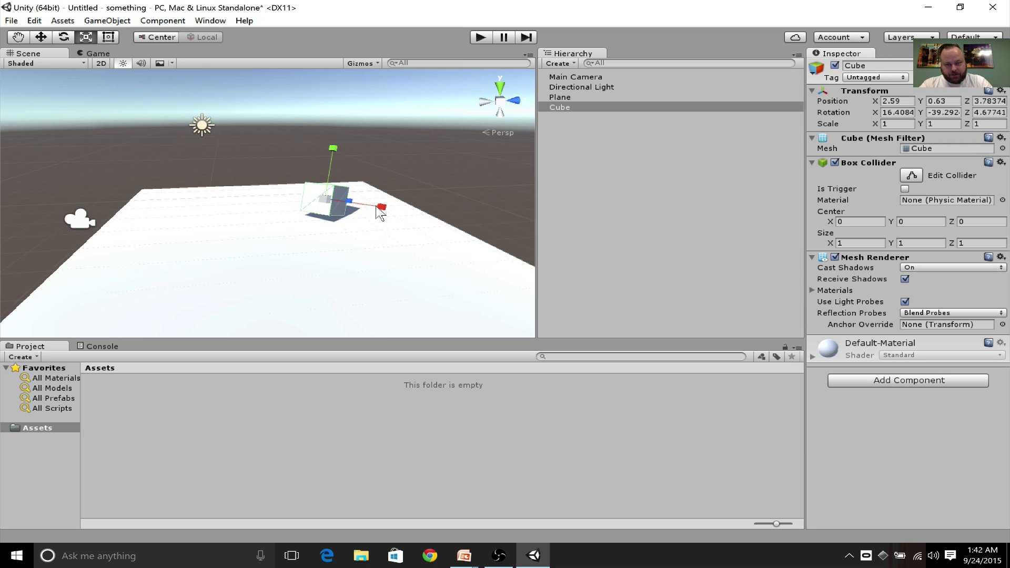
pyautogui.moveTo(328, 202)
pyautogui.mouseDown()
pyautogui.moveTo(387, 176)
pyautogui.moveTo(342, 196)
pyautogui.mouseUp()
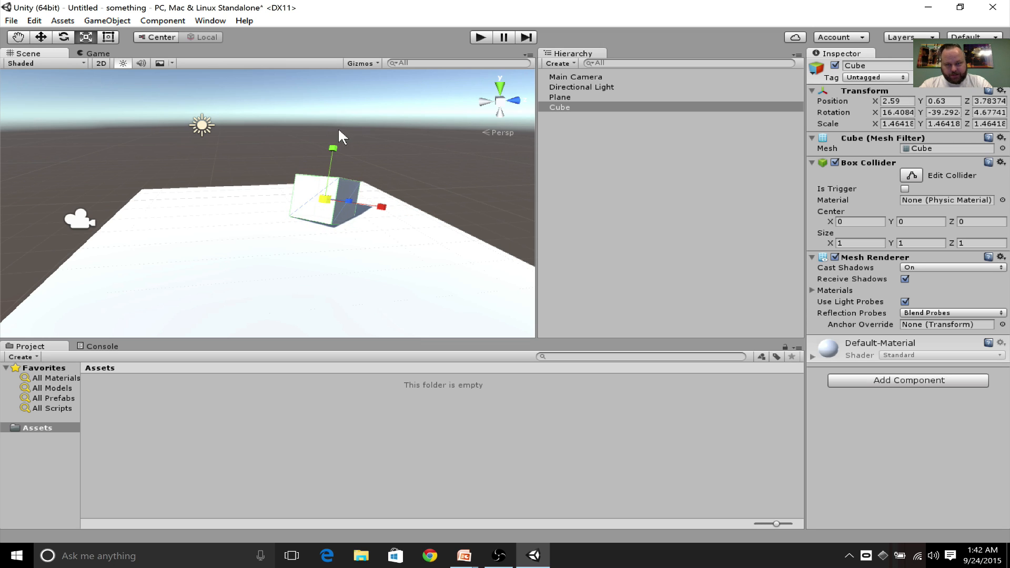
pyautogui.moveTo(331, 147)
pyautogui.mouseDown()
pyautogui.moveTo(338, 121)
pyautogui.moveTo(337, 146)
pyautogui.moveTo(337, 138)
pyautogui.mouseUp()
pyautogui.moveTo(382, 207)
pyautogui.mouseDown()
pyautogui.moveTo(409, 220)
pyautogui.moveTo(384, 216)
pyautogui.mouseUp()
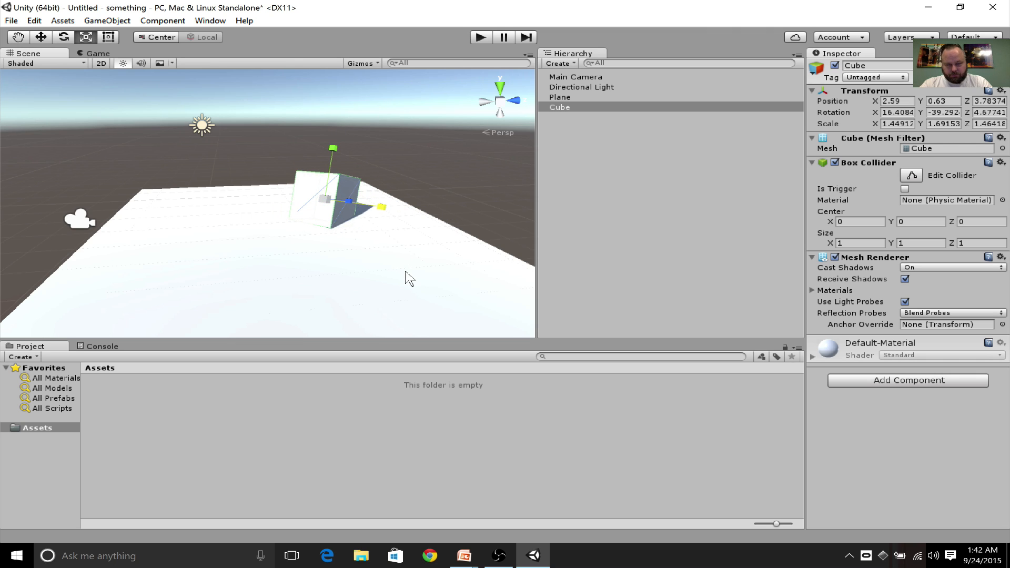
pyautogui.keyDown('alt'); pyautogui.moveTo(407, 251); pyautogui.dragTo(259, 207); pyautogui.keyUp('alt')
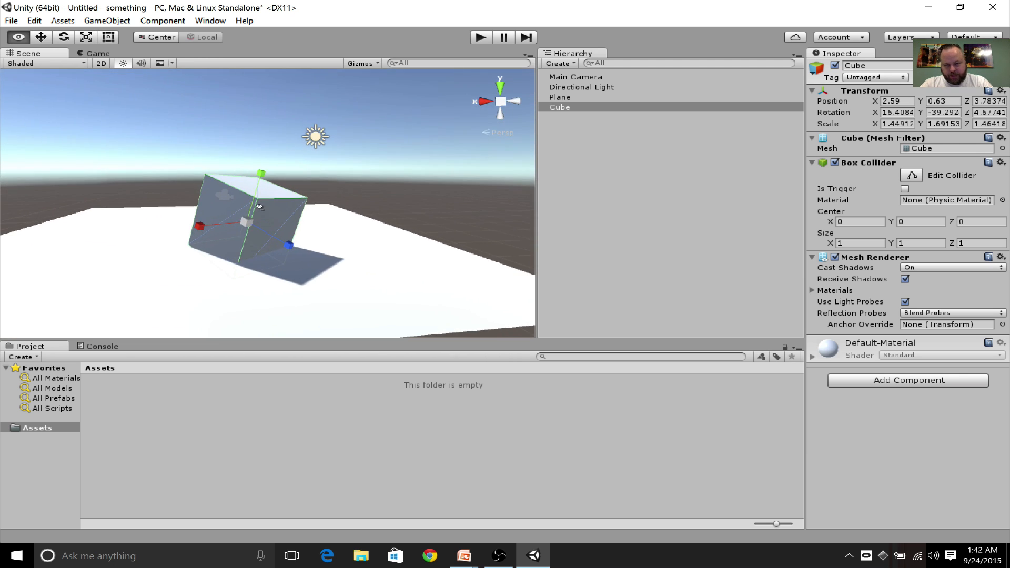
pyautogui.moveTo(292, 245)
pyautogui.mouseDown()
pyautogui.moveTo(334, 274)
pyautogui.moveTo(279, 240)
pyautogui.moveTo(326, 266)
pyautogui.moveTo(288, 245)
pyautogui.mouseUp()
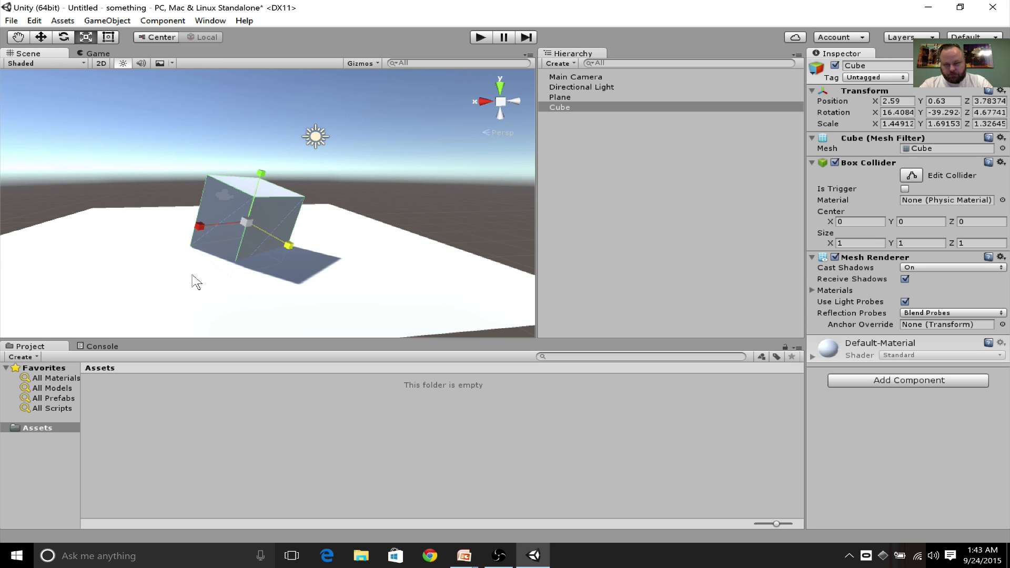
# Step: Run the scene to check the rotated and scaled cube through the camera, and stop it
pyautogui.moveTo(369, 248); pyautogui.dragTo(296, 256, button='right')
pyautogui.click(480, 37)
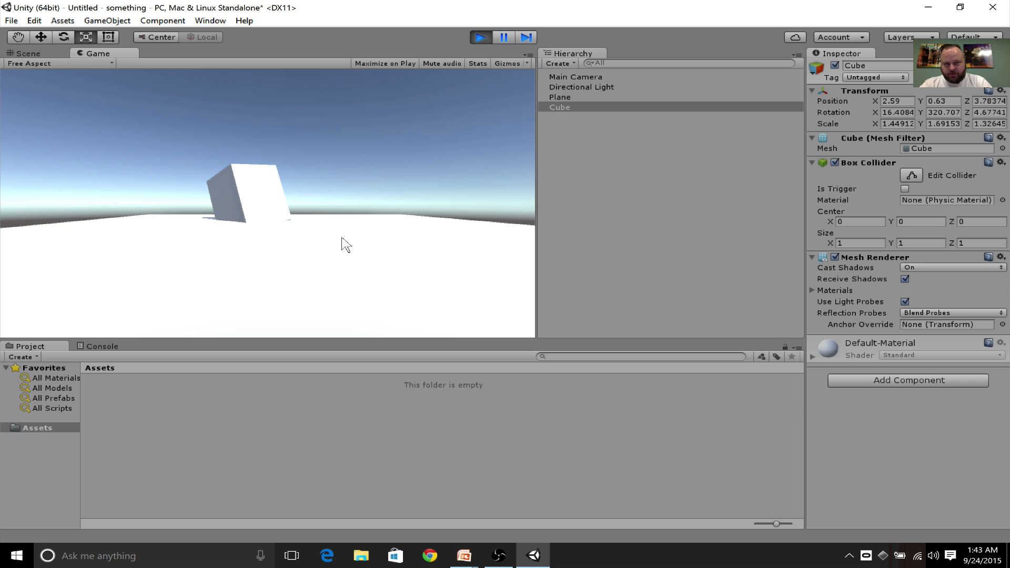
pyautogui.click(480, 38)
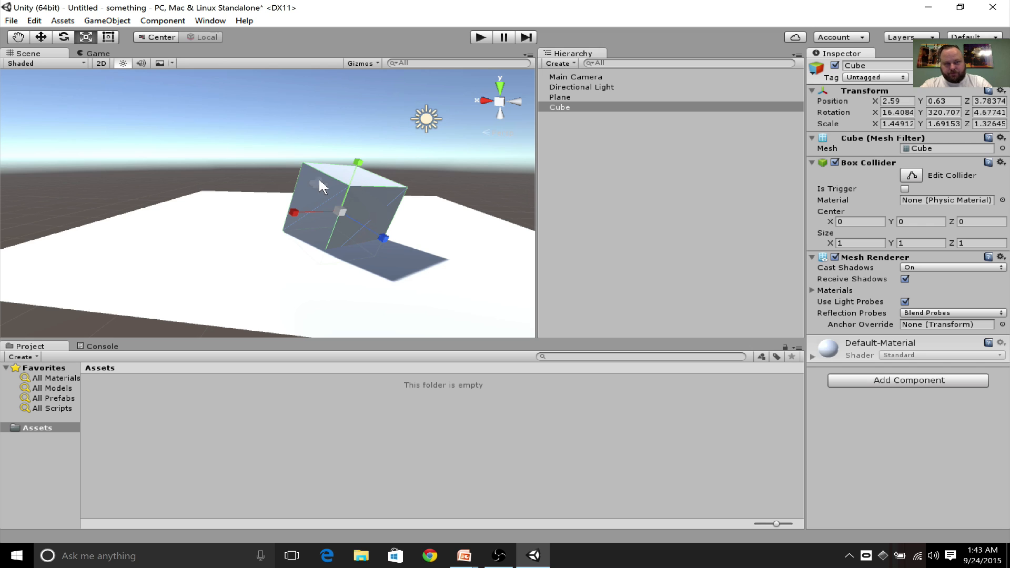
# Step: Move the cube along its local and global axes to about X 3.07, Y 0.86, Z 3.16, leaving the handles in Local mode
pyautogui.click(560, 97)
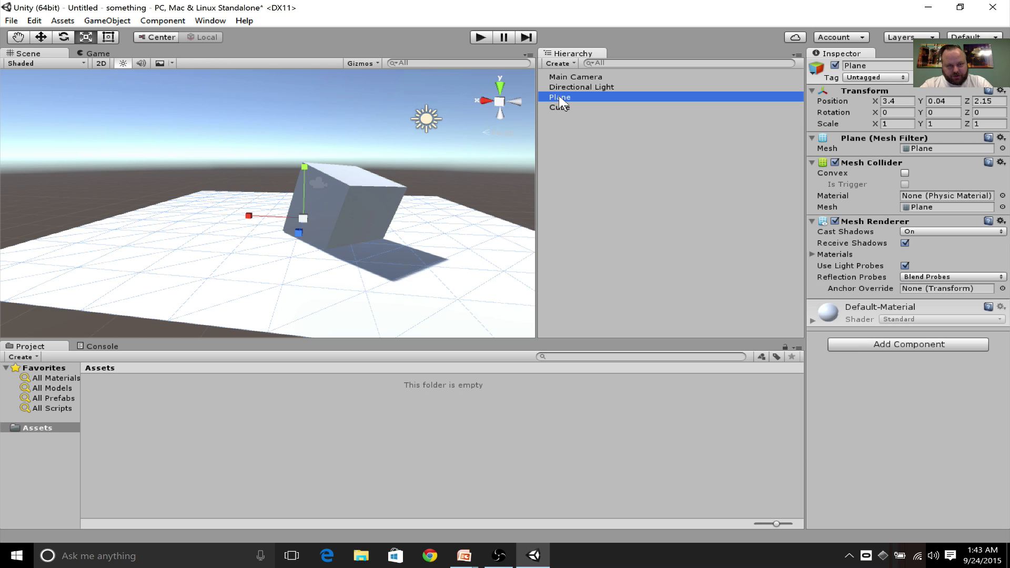
pyautogui.click(563, 110)
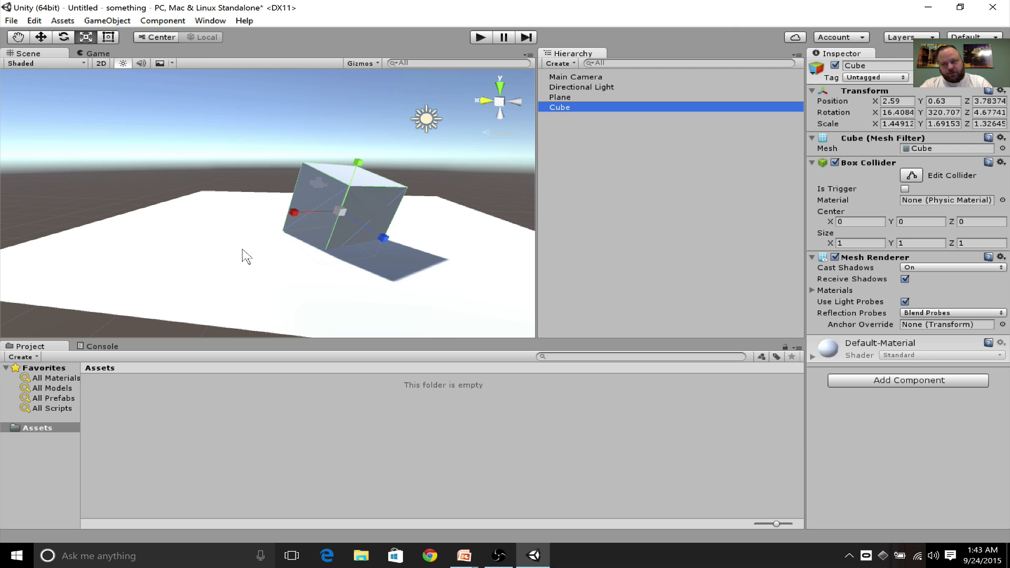
pyautogui.click(41, 36)
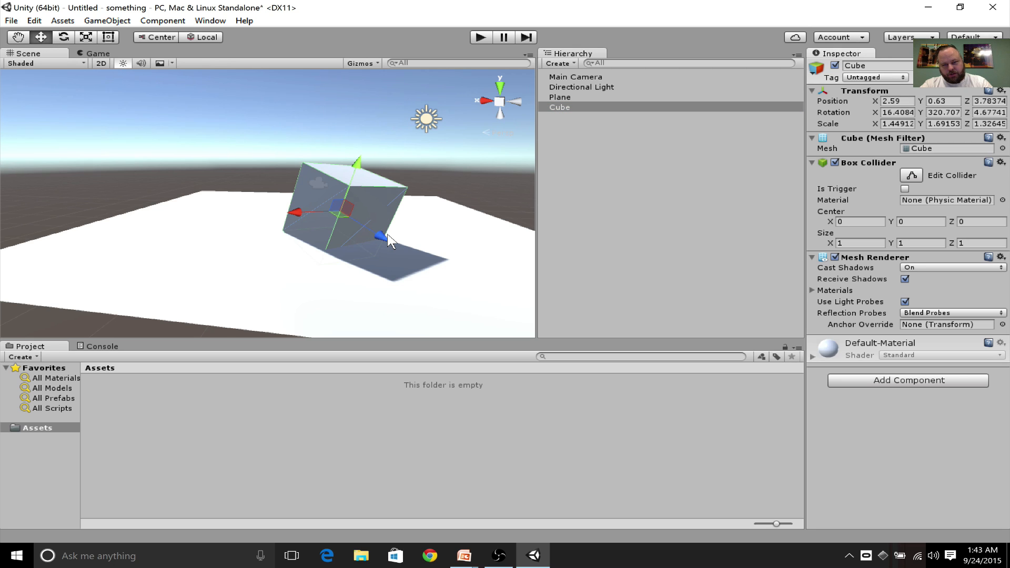
pyautogui.moveTo(380, 235); pyautogui.dragTo(355, 230)
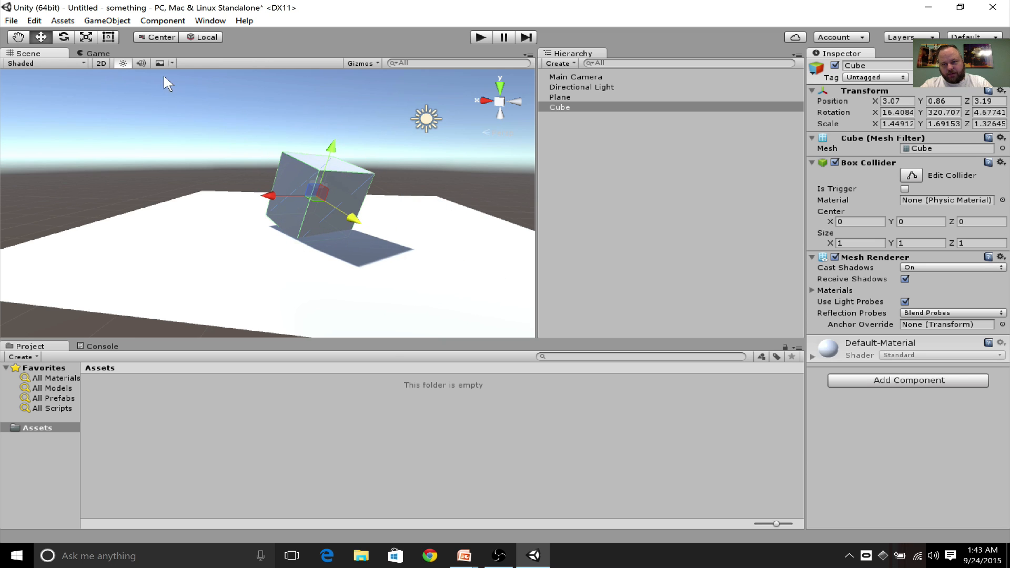
pyautogui.click(212, 36)
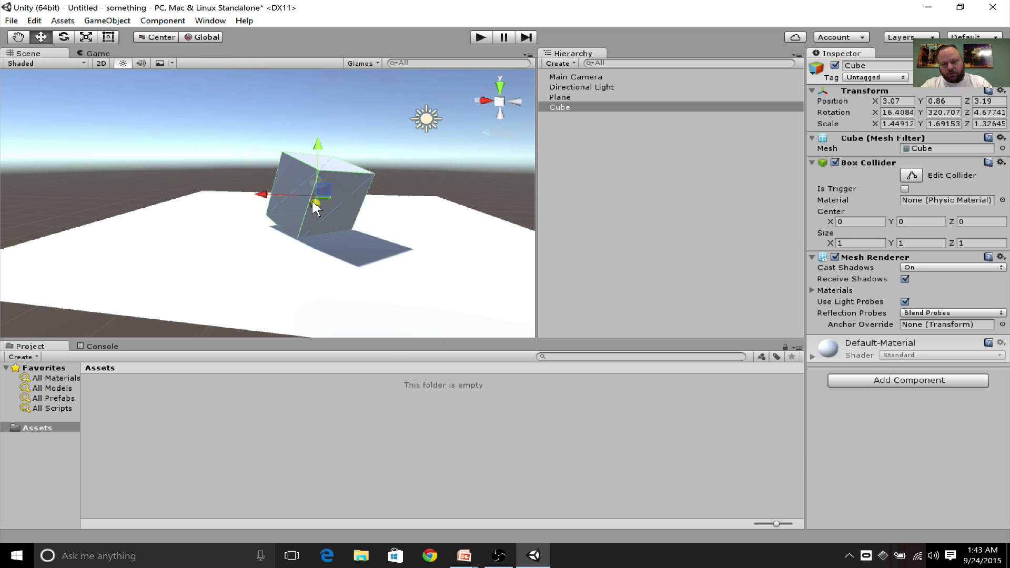
pyautogui.moveTo(316, 206)
pyautogui.mouseDown()
pyautogui.moveTo(305, 217)
pyautogui.moveTo(318, 179)
pyautogui.moveTo(316, 224)
pyautogui.moveTo(310, 202)
pyautogui.mouseUp()
pyautogui.click(200, 38)
pyautogui.moveTo(353, 223)
pyautogui.mouseDown()
pyautogui.moveTo(323, 203)
pyautogui.moveTo(351, 229)
pyautogui.mouseUp()
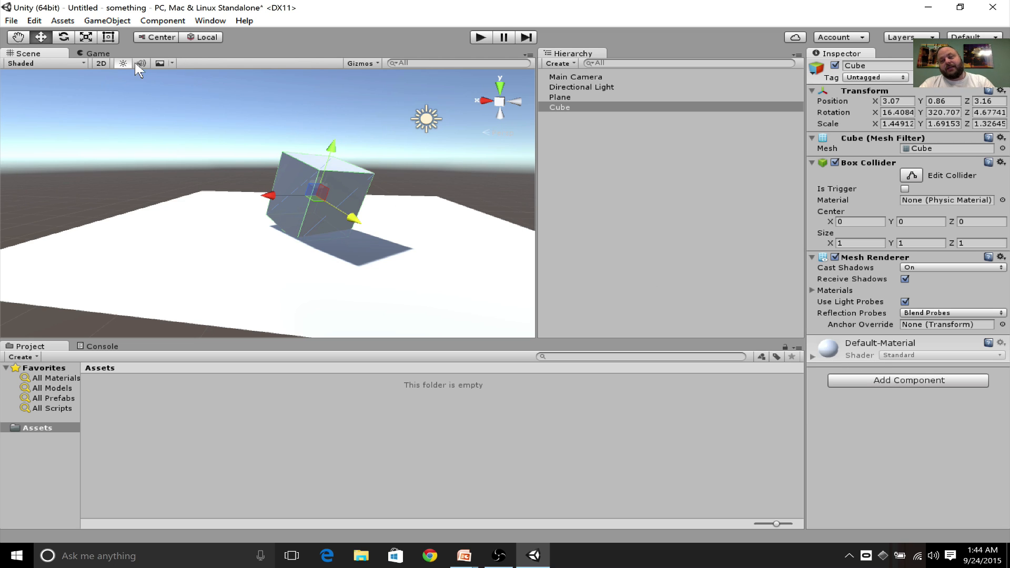
# Step: Add a sphere to the scene and move it freehand beside the cube, to about X 5.76, Y 0.75, Z 1.78
pyautogui.click(107, 22)
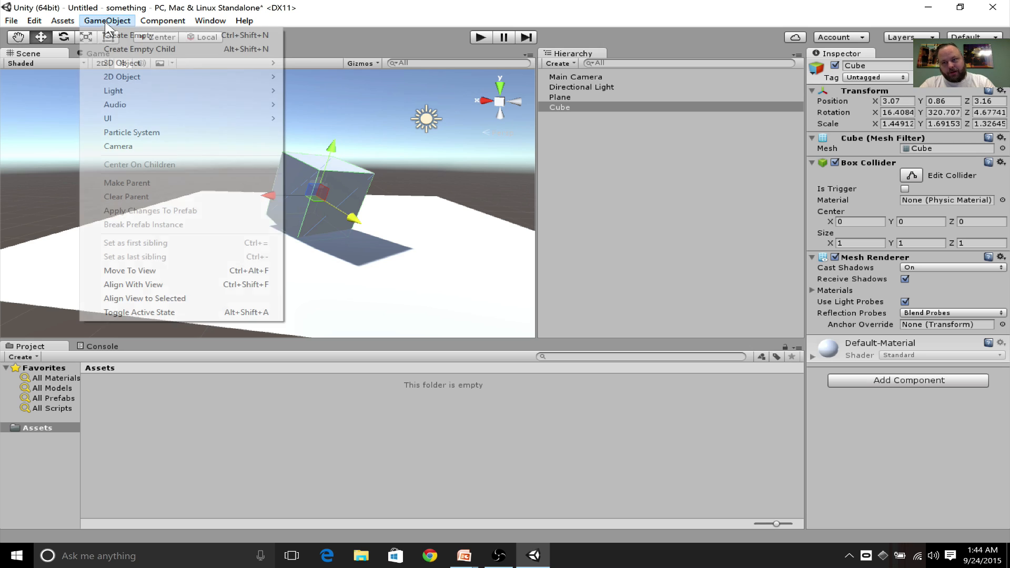
pyautogui.moveTo(271, 64)
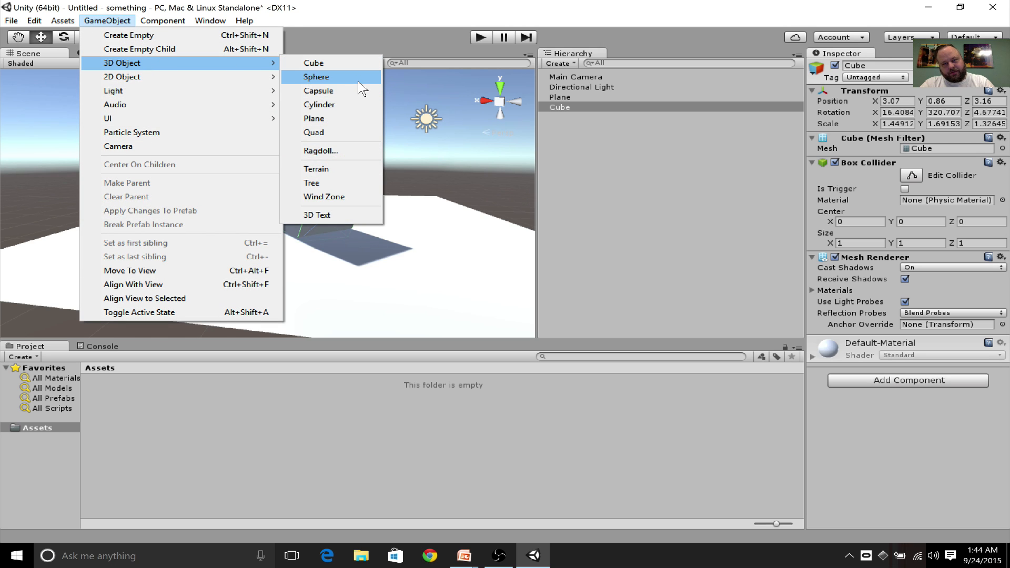
pyautogui.click(361, 89)
pyautogui.moveTo(218, 201); pyautogui.dragTo(184, 198)
pyautogui.moveTo(234, 158); pyautogui.dragTo(232, 125)
pyautogui.moveTo(216, 169); pyautogui.dragTo(174, 207)
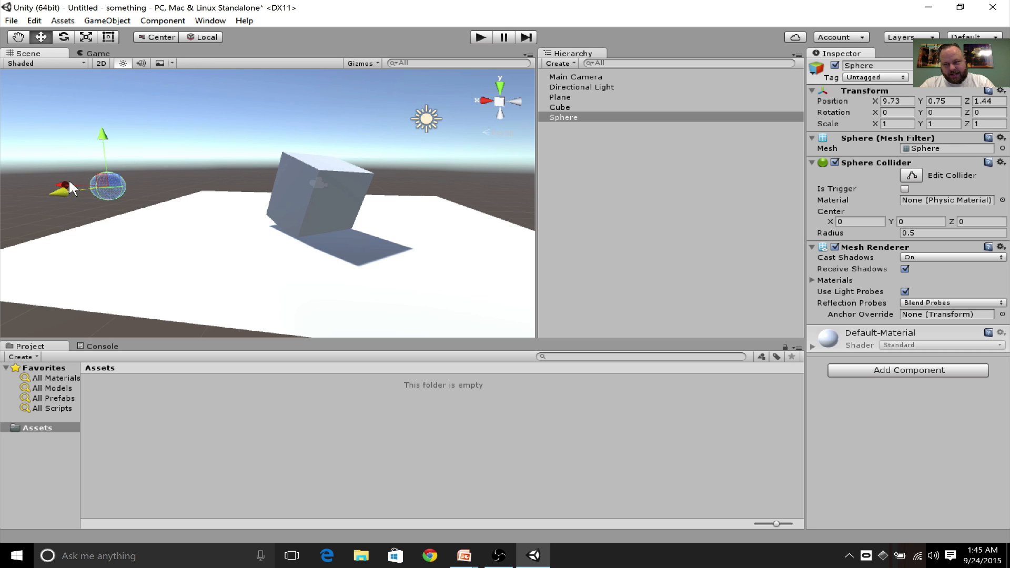
pyautogui.moveTo(63, 190); pyautogui.dragTo(164, 235)
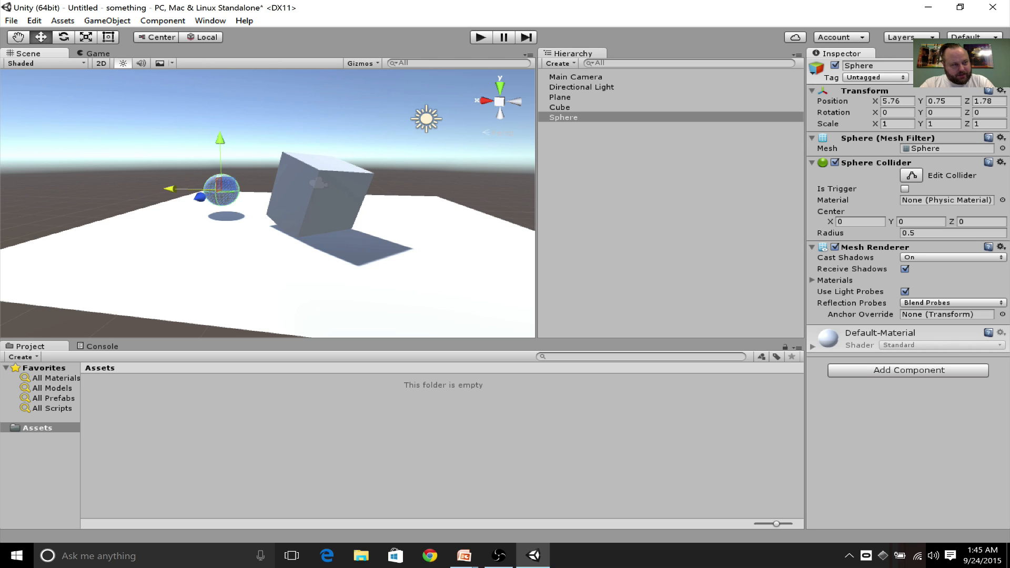
# Step: Reset the sphere's Transform component to its default values and deselect the sphere
pyautogui.click(1002, 91)
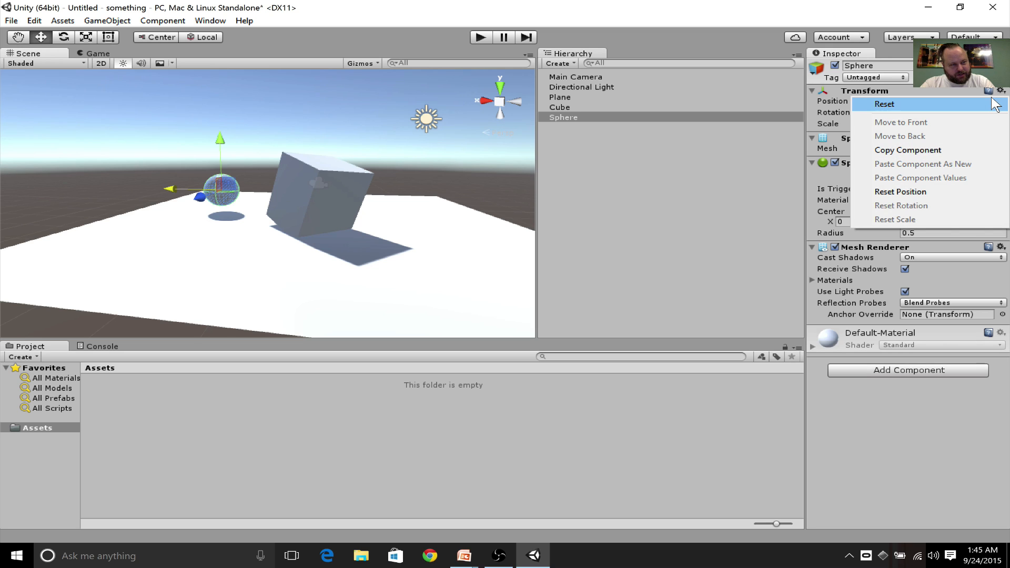
pyautogui.click(996, 105)
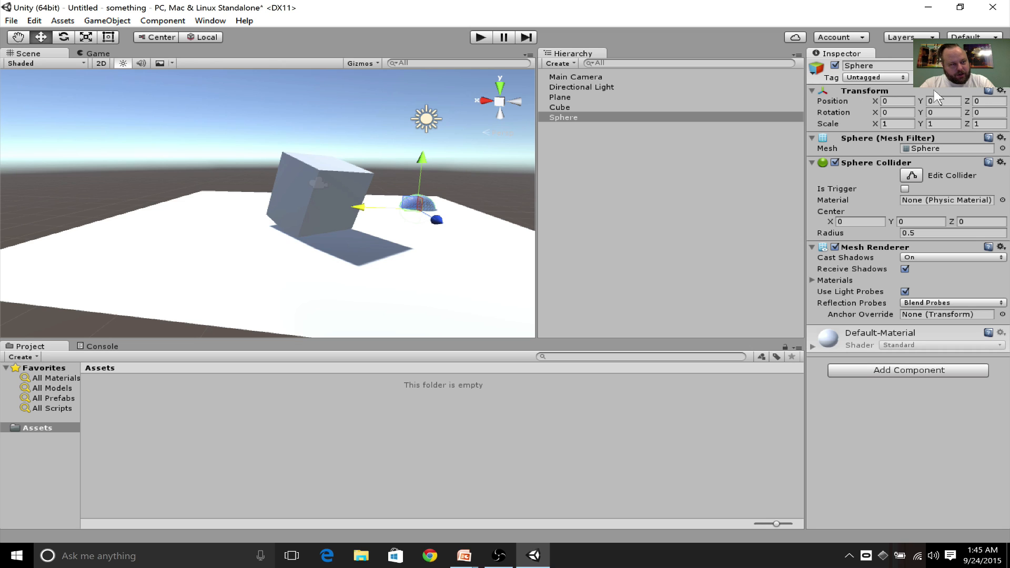
pyautogui.click(1002, 92)
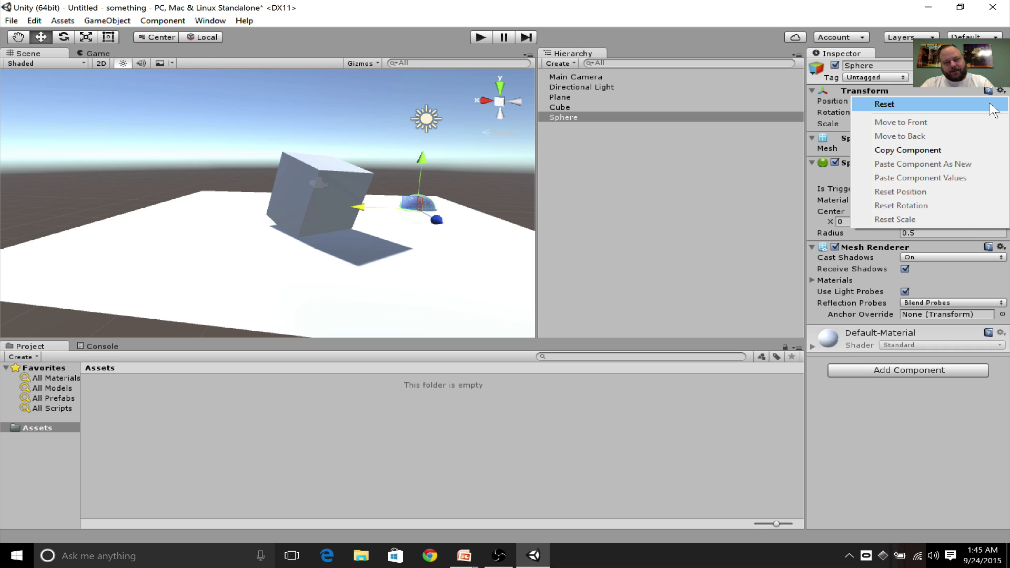
pyautogui.click(993, 105)
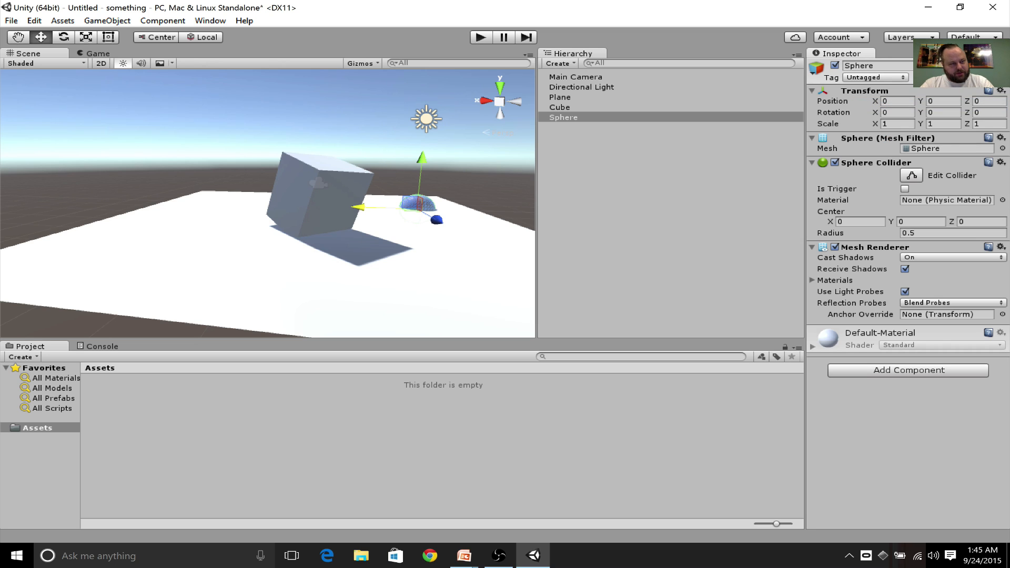
pyautogui.click(1002, 138)
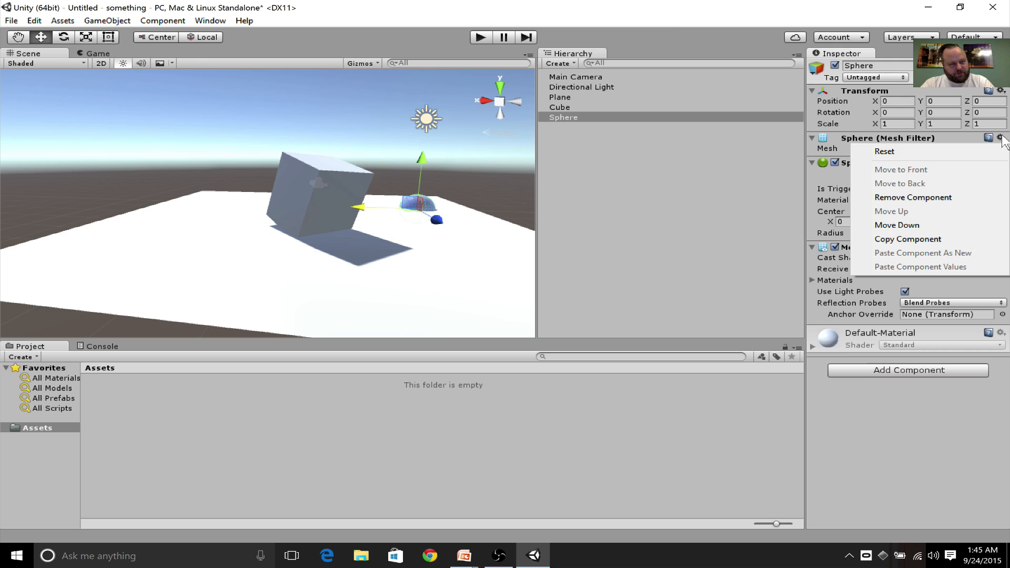
pyautogui.click(713, 215)
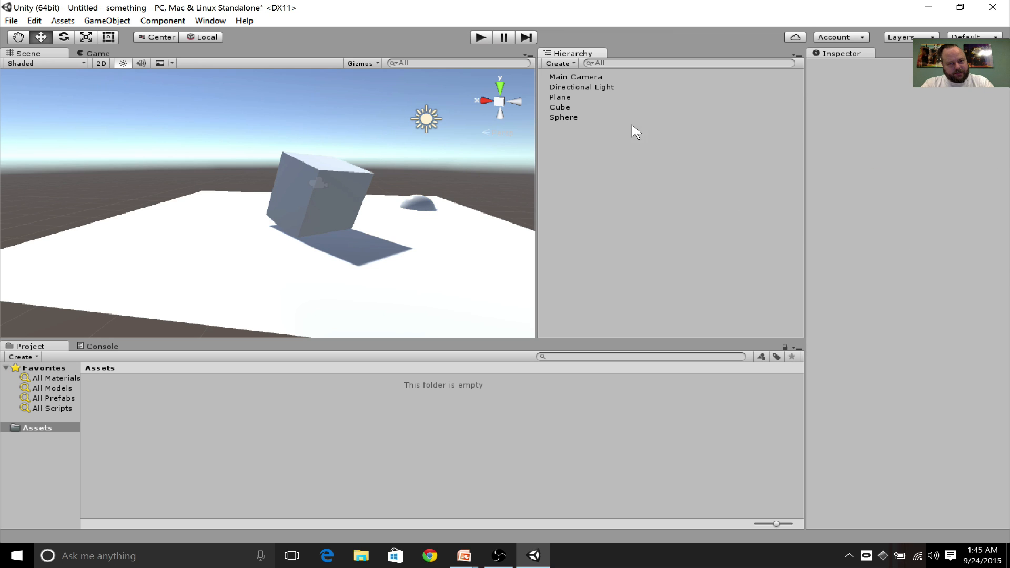
# Step: Rename the sphere as The Ball and move it above the plane to about X 0, Y 0.64, Z 2.7
pyautogui.click(566, 120)
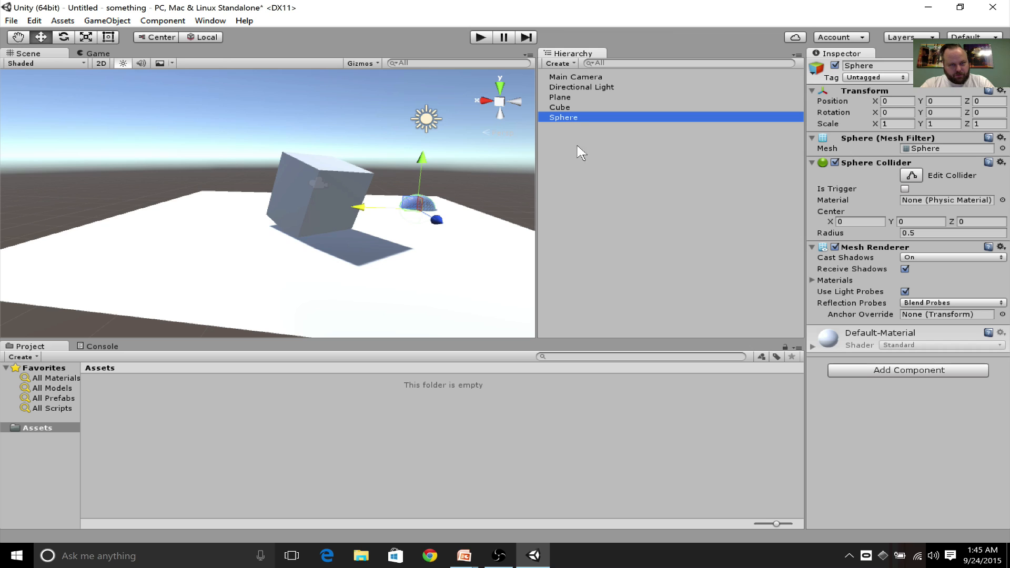
pyautogui.click(568, 121)
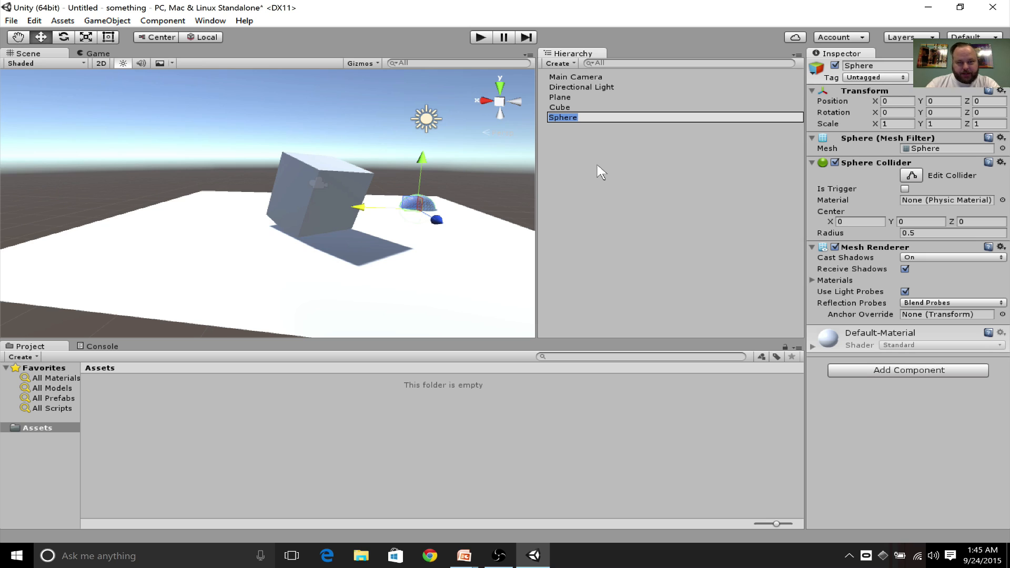
pyautogui.write('The Ball')
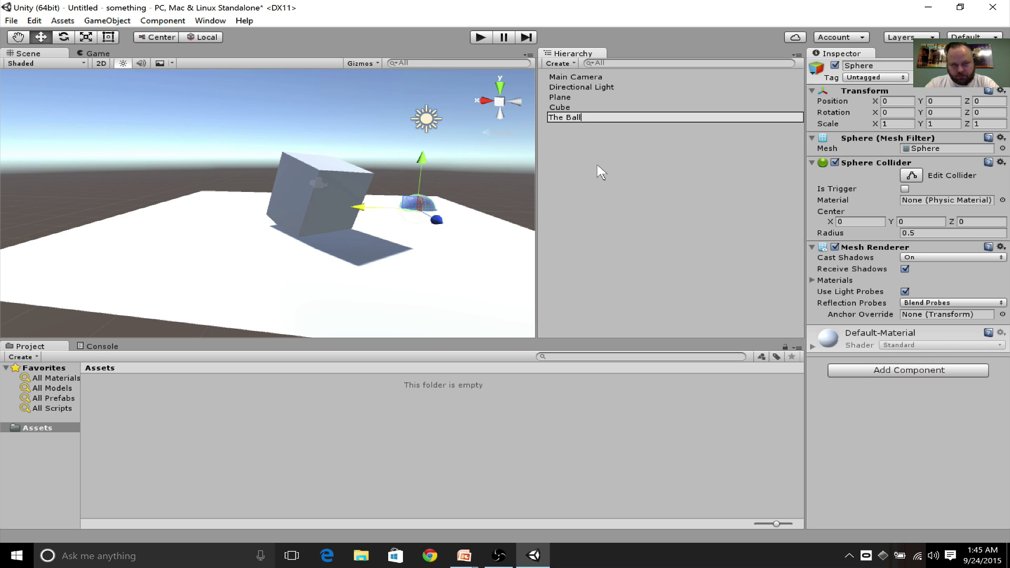
pyautogui.press('Return')
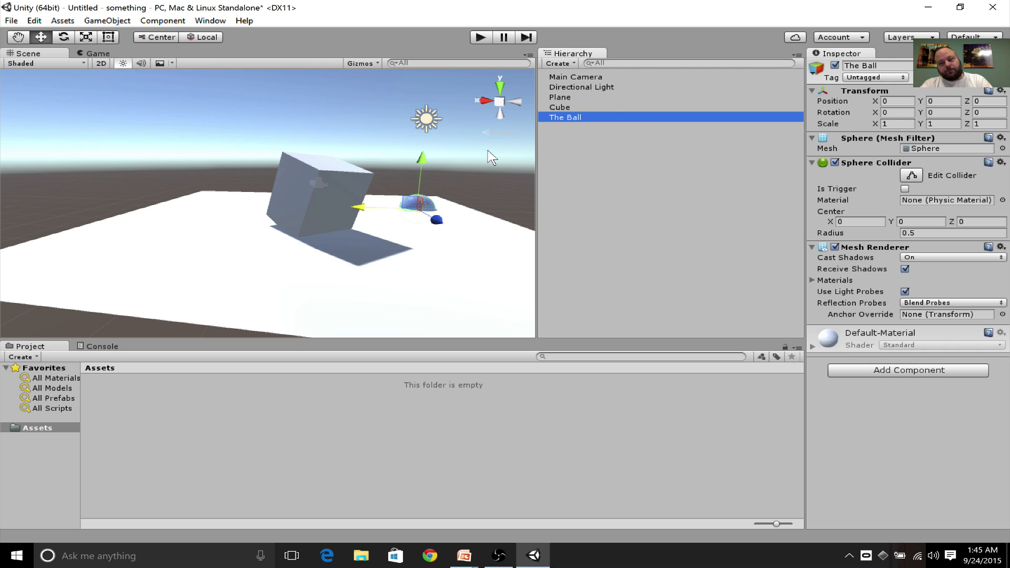
pyautogui.moveTo(425, 161); pyautogui.dragTo(430, 141)
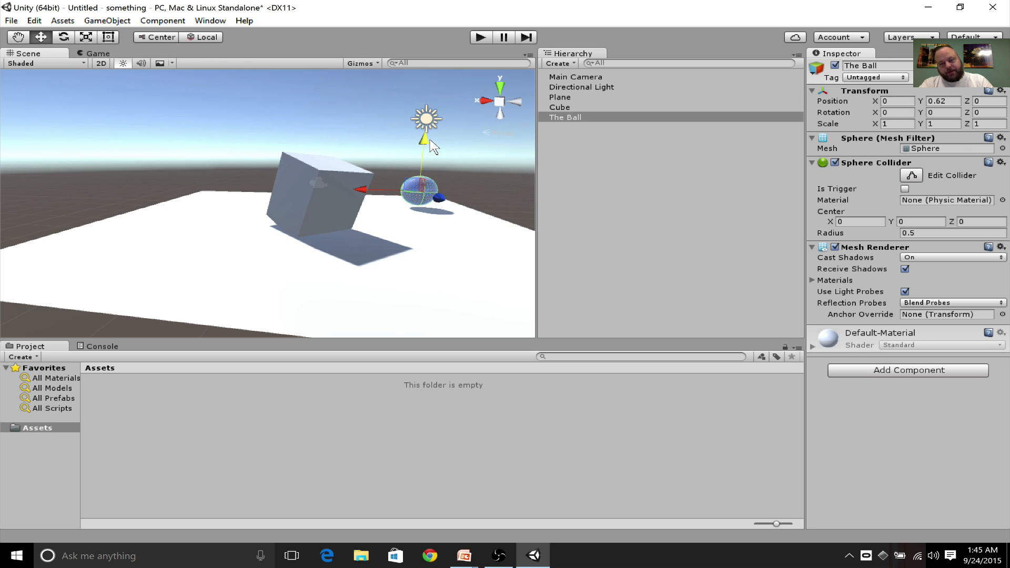
pyautogui.moveTo(441, 202); pyautogui.dragTo(457, 233)
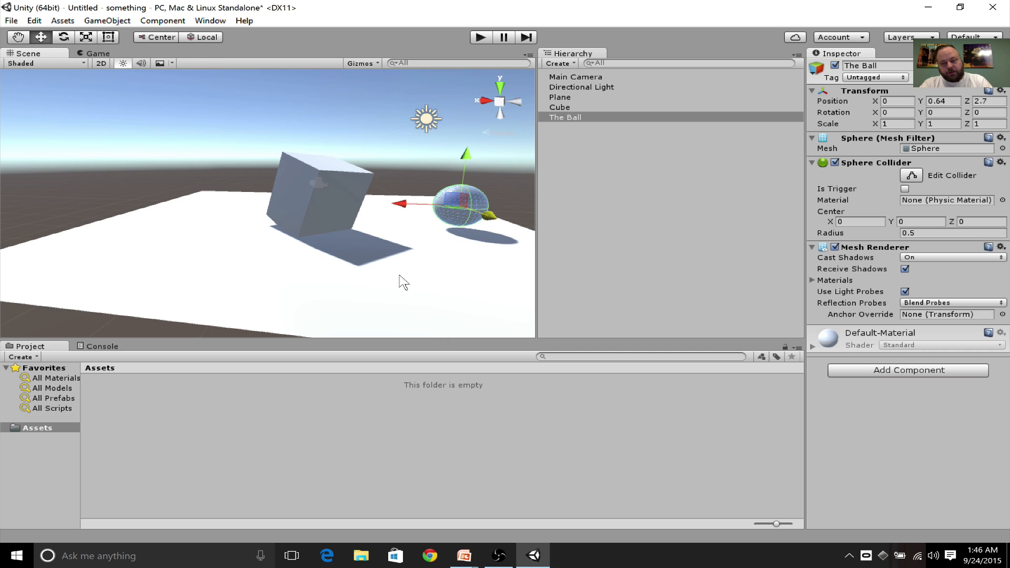
# Step: Rotate the directional light freehand to about X 49.9, Y 334.5, Z 3.5 degrees
pyautogui.keyDown('alt'); pyautogui.moveTo(402, 275); pyautogui.dragTo(526, 243); pyautogui.keyUp('alt')
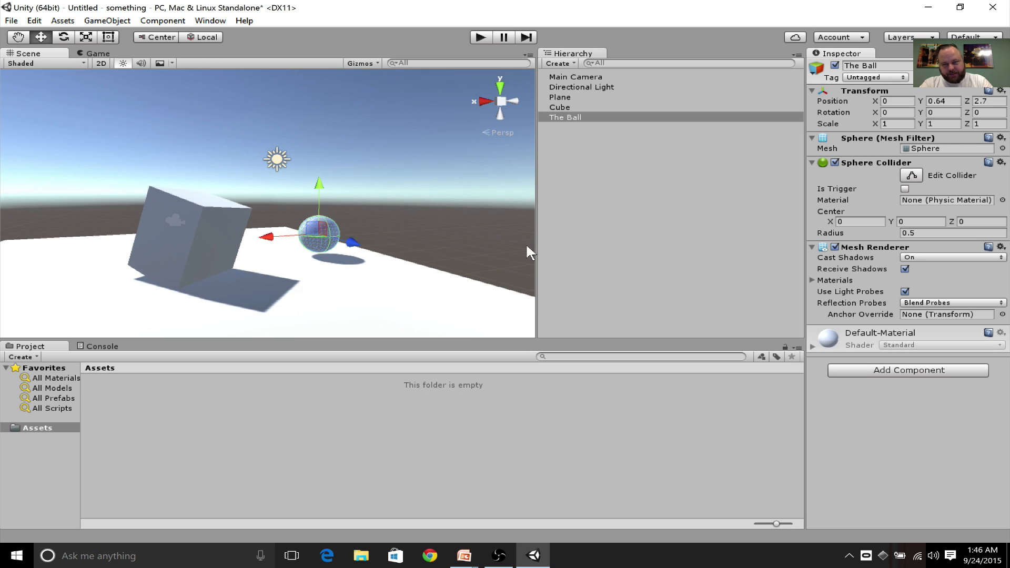
pyautogui.click(279, 160)
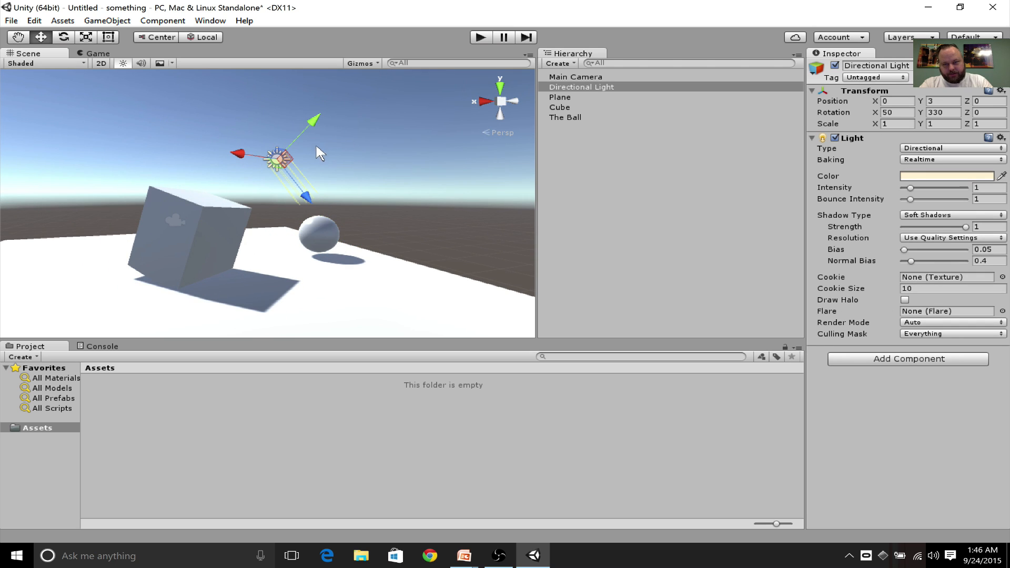
pyautogui.click(63, 38)
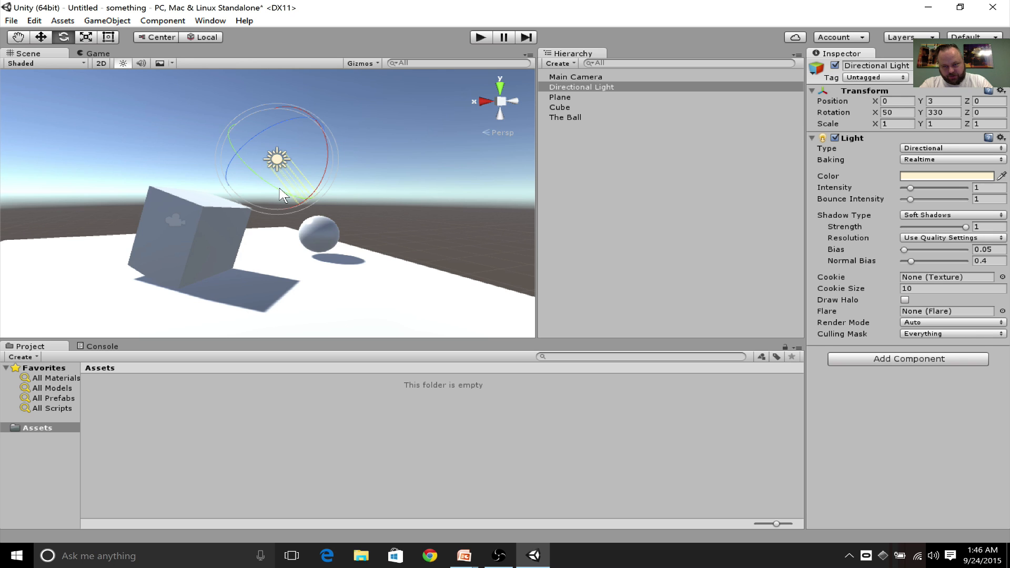
pyautogui.moveTo(285, 197)
pyautogui.mouseDown()
pyautogui.moveTo(215, 160)
pyautogui.moveTo(245, 177)
pyautogui.moveTo(306, 183)
pyautogui.moveTo(273, 181)
pyautogui.moveTo(280, 170)
pyautogui.moveTo(287, 185)
pyautogui.mouseUp()
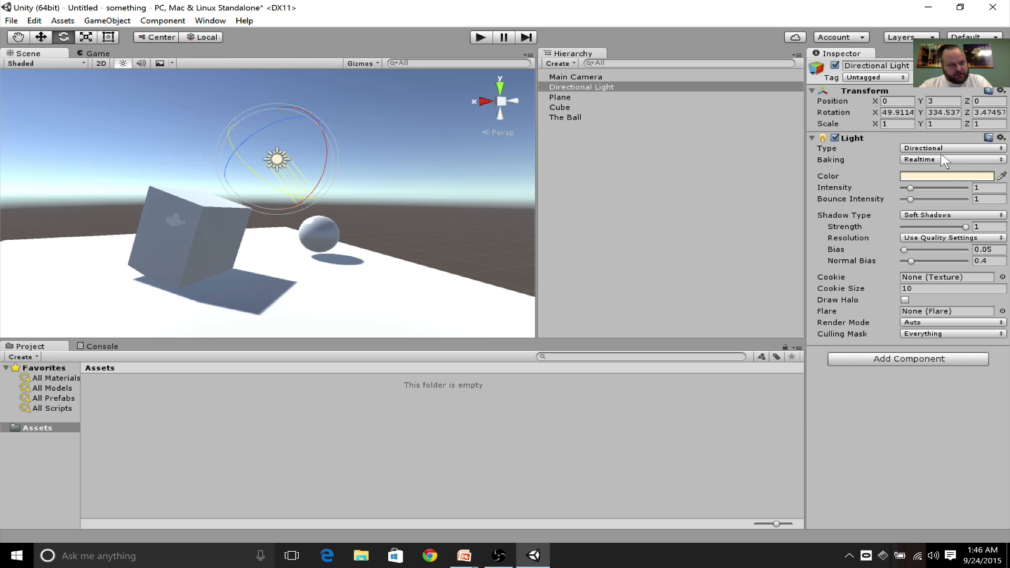
# Step: Change the directional light's color to a pale blue, hex D2EAFFFF
pyautogui.click(960, 177)
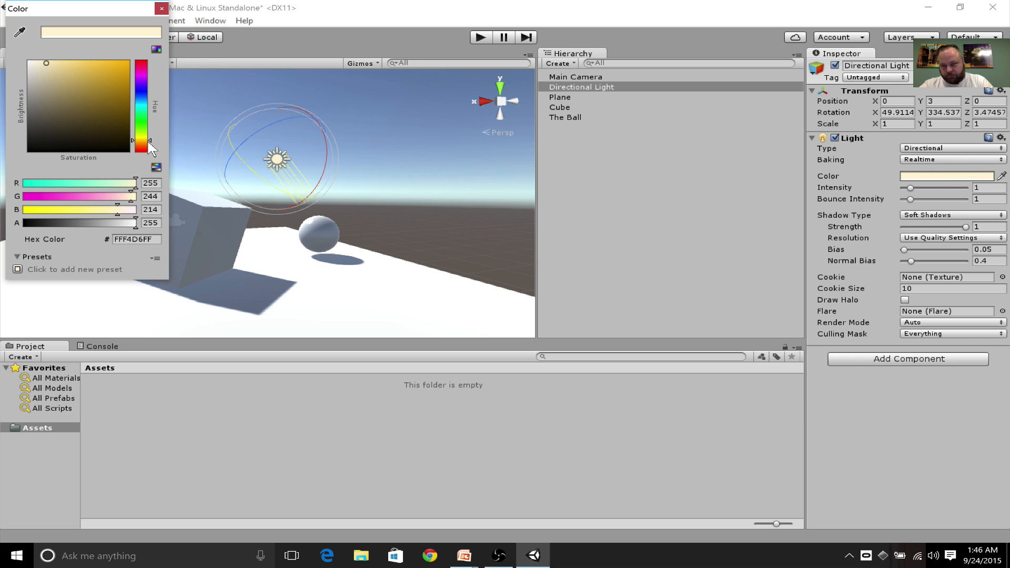
pyautogui.click(147, 113)
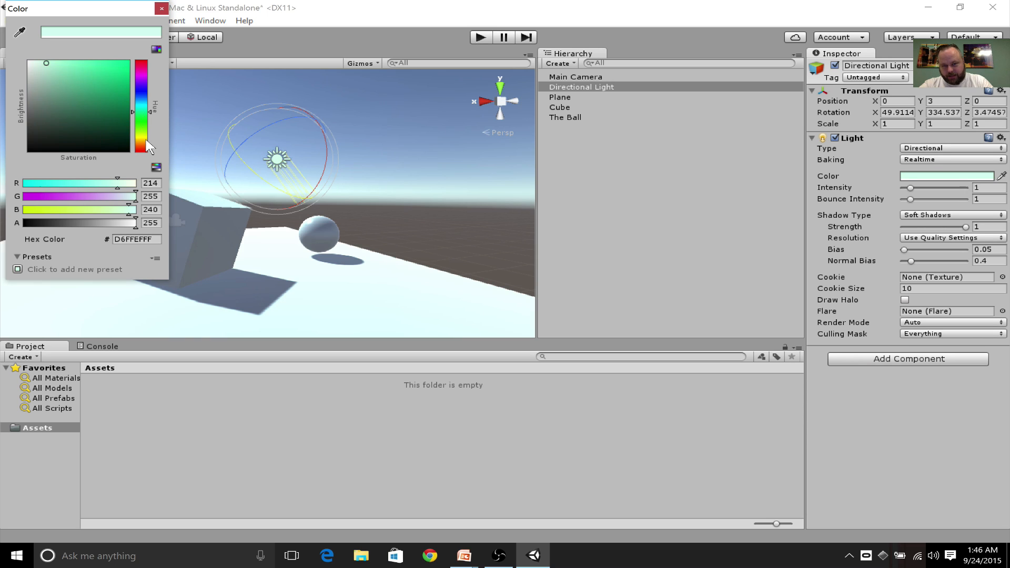
pyautogui.click(143, 100)
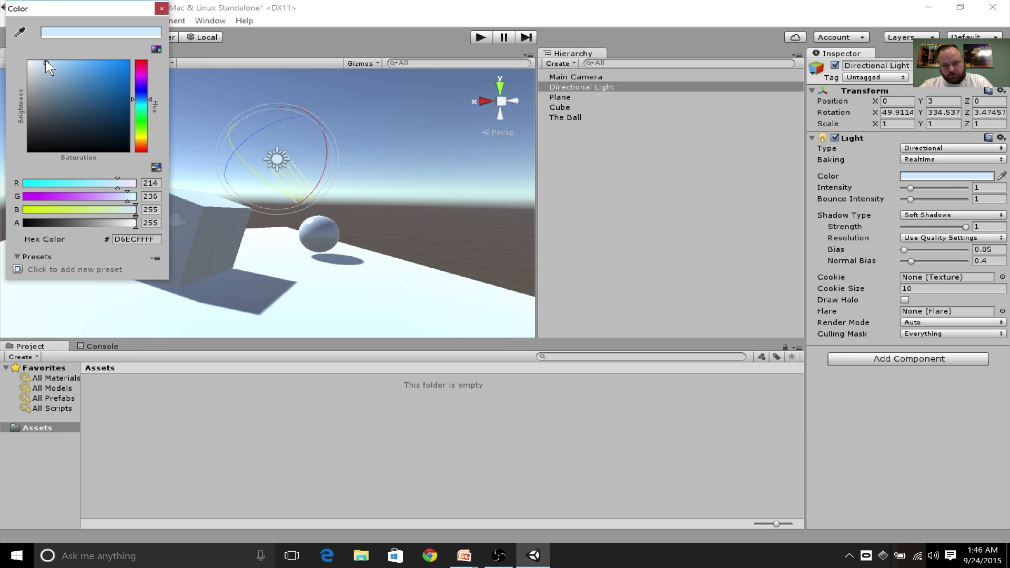
pyautogui.moveTo(46, 63)
pyautogui.mouseDown()
pyautogui.moveTo(89, 63)
pyautogui.moveTo(49, 65)
pyautogui.mouseUp()
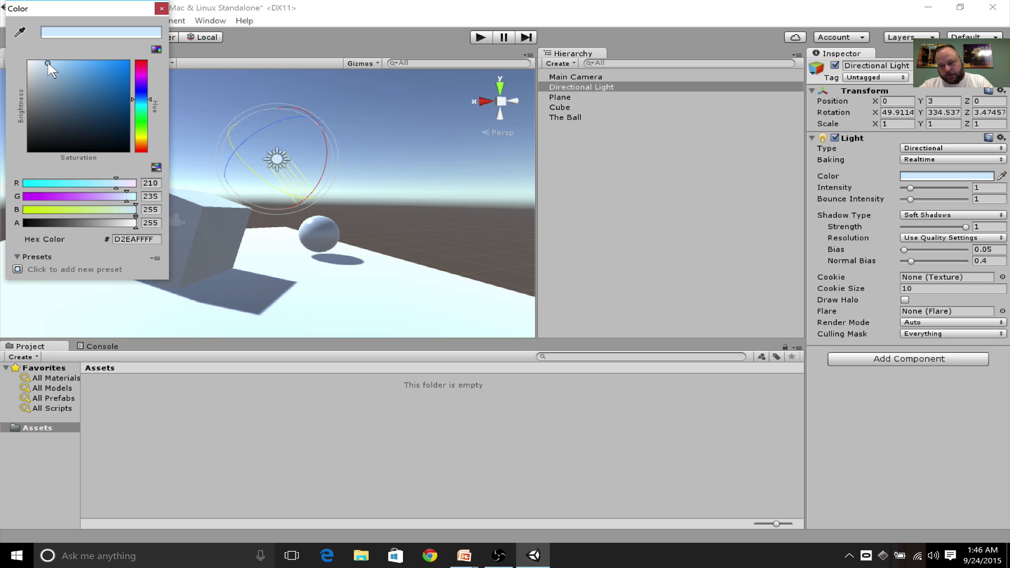
pyautogui.click(164, 9)
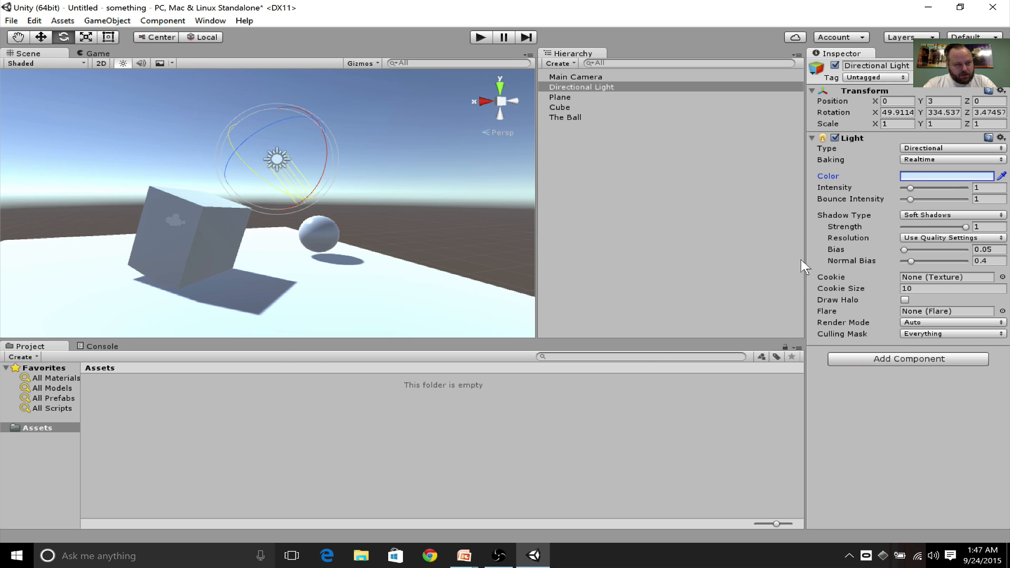
# Step: Examine the directional light's Intensity setting and the available light types
pyautogui.moveTo(911, 190)
pyautogui.mouseDown()
pyautogui.moveTo(989, 193)
pyautogui.moveTo(910, 195)
pyautogui.mouseUp()
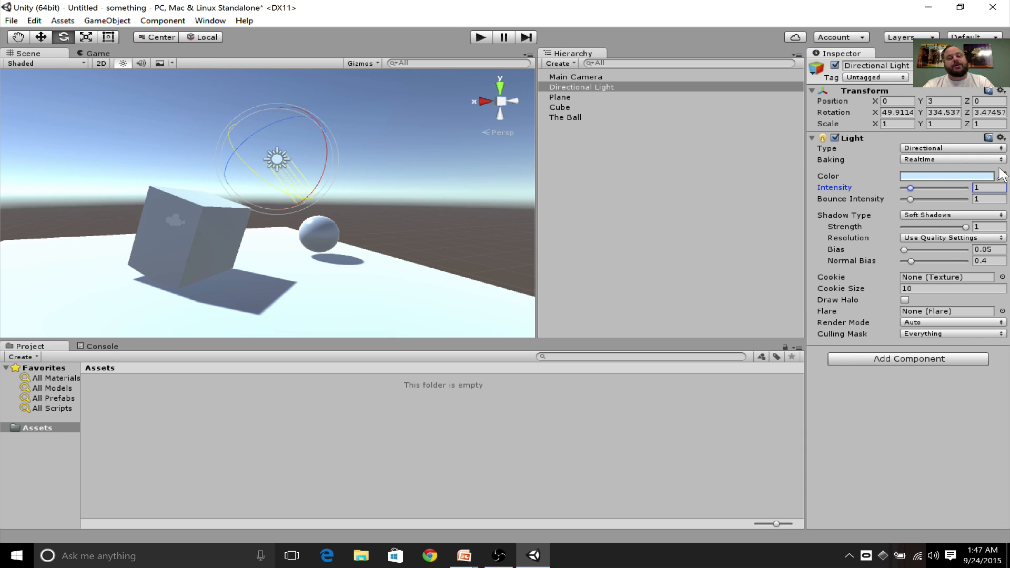
pyautogui.click(945, 150)
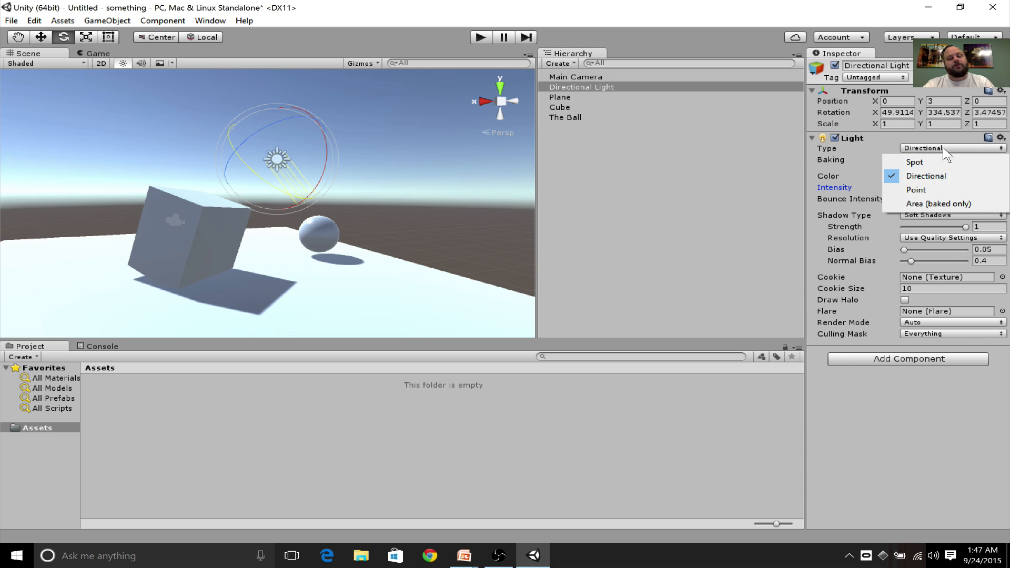
pyautogui.click(652, 188)
# Step: Delete both the Cube and The Ball from the scene
pyautogui.click(573, 118)
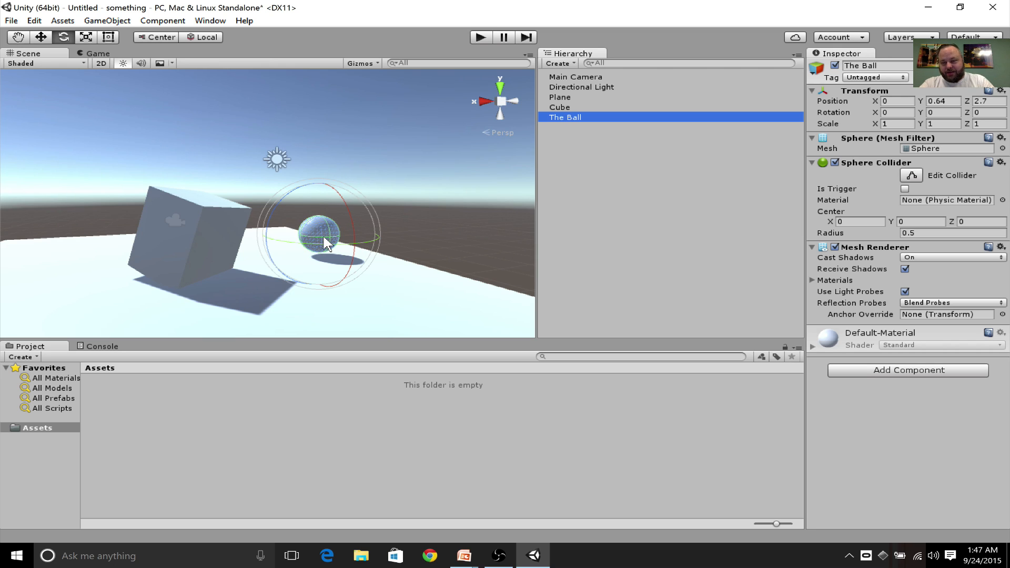
pyautogui.click(206, 216)
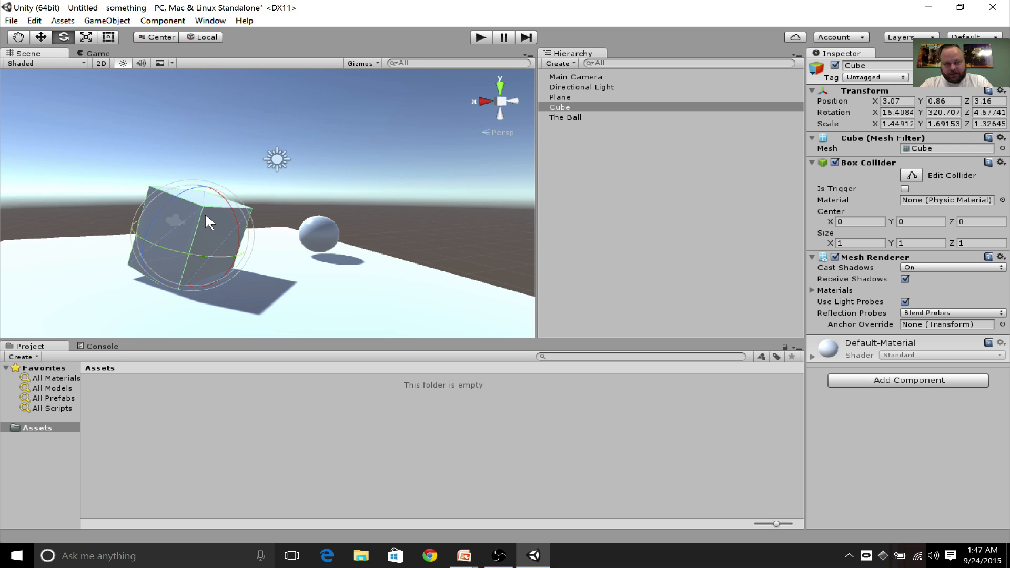
pyautogui.click(18, 37)
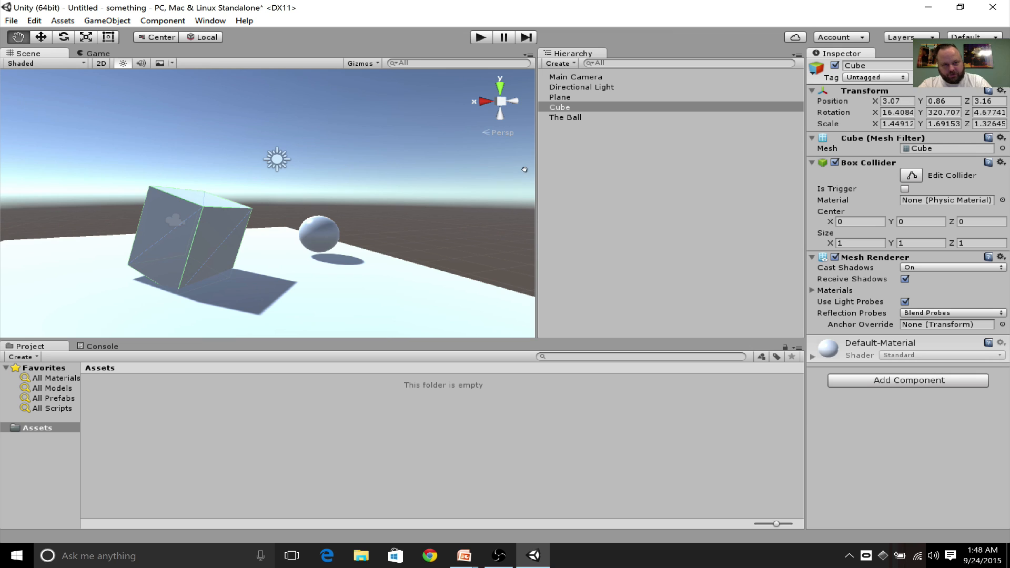
pyautogui.keyDown('ctrl'); pyautogui.click(559, 120); pyautogui.keyUp('ctrl')
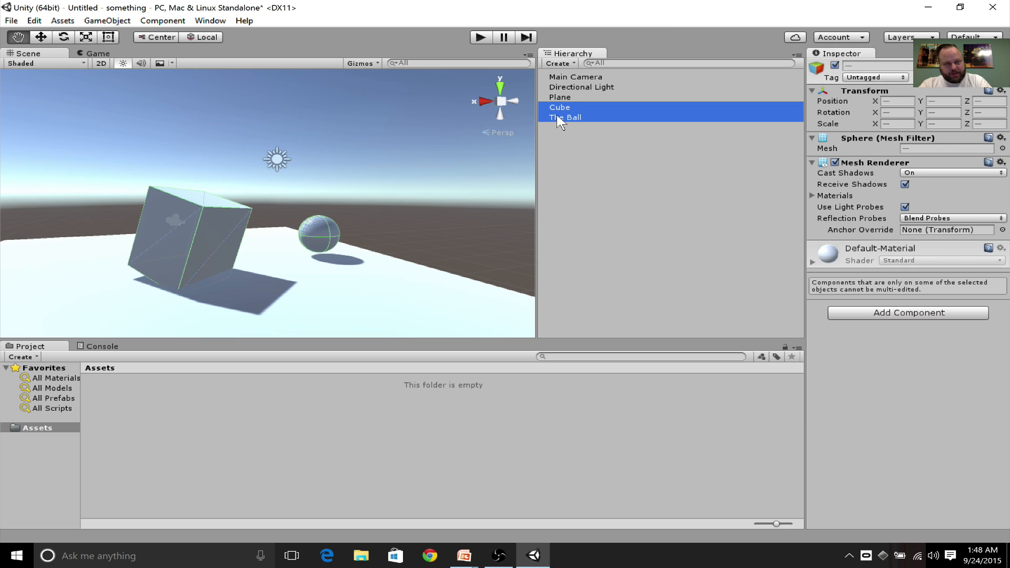
pyautogui.rightClick(560, 122)
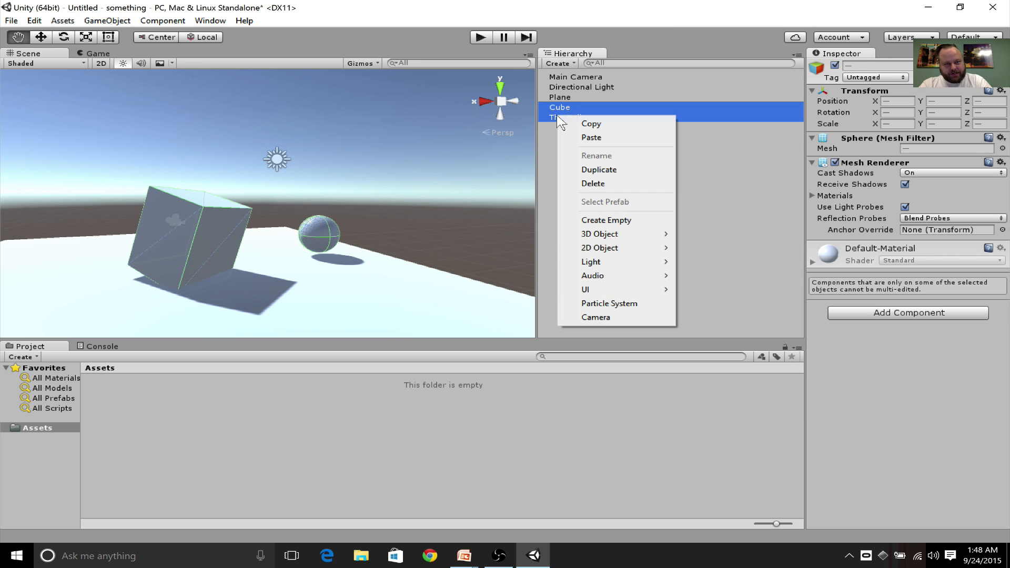
pyautogui.click(640, 184)
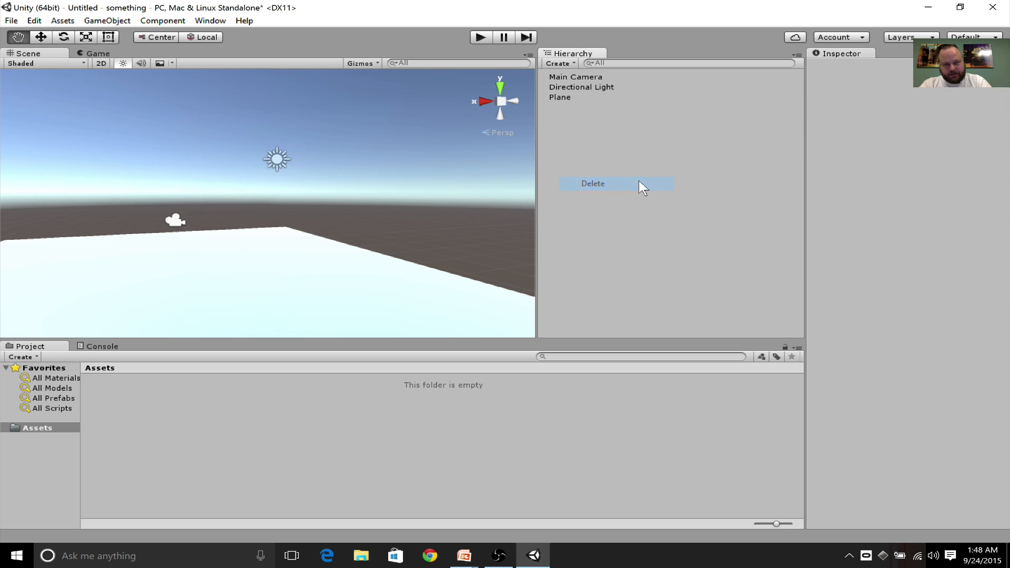
pyautogui.moveTo(414, 199); pyautogui.dragTo(330, 198, button='right')
pyautogui.press('w')
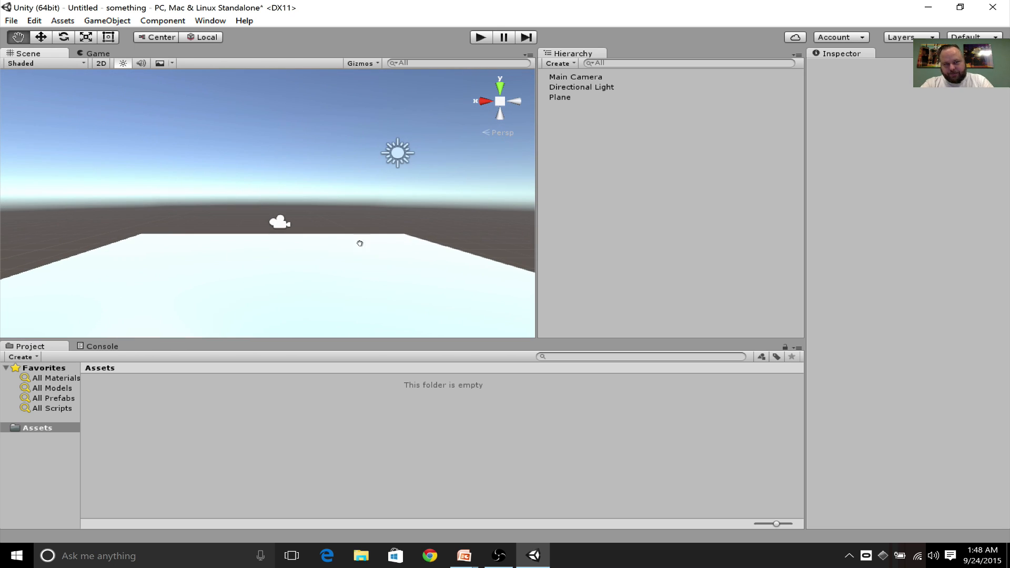
pyautogui.rightClick(578, 119)
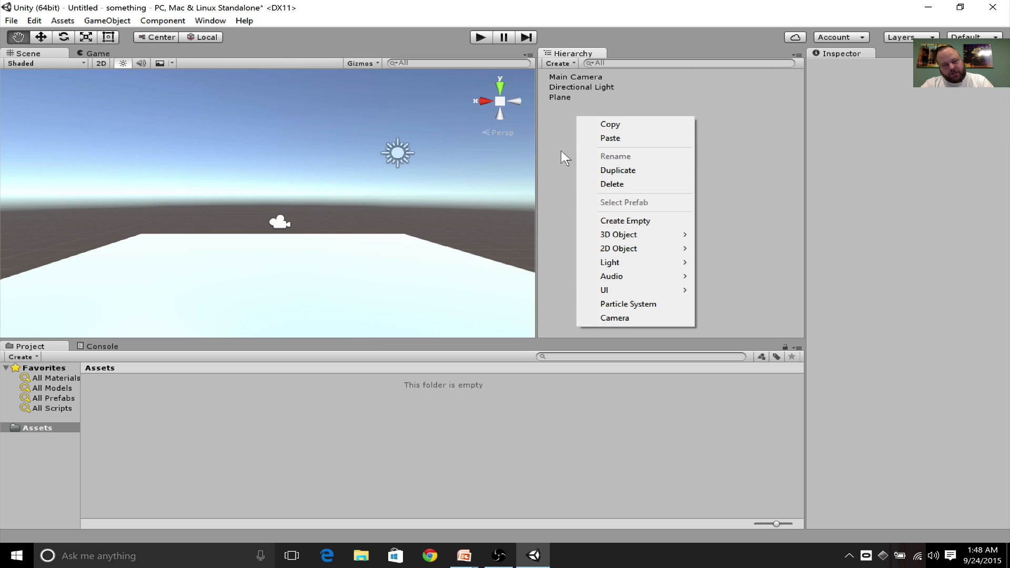
pyautogui.moveTo(645, 242)
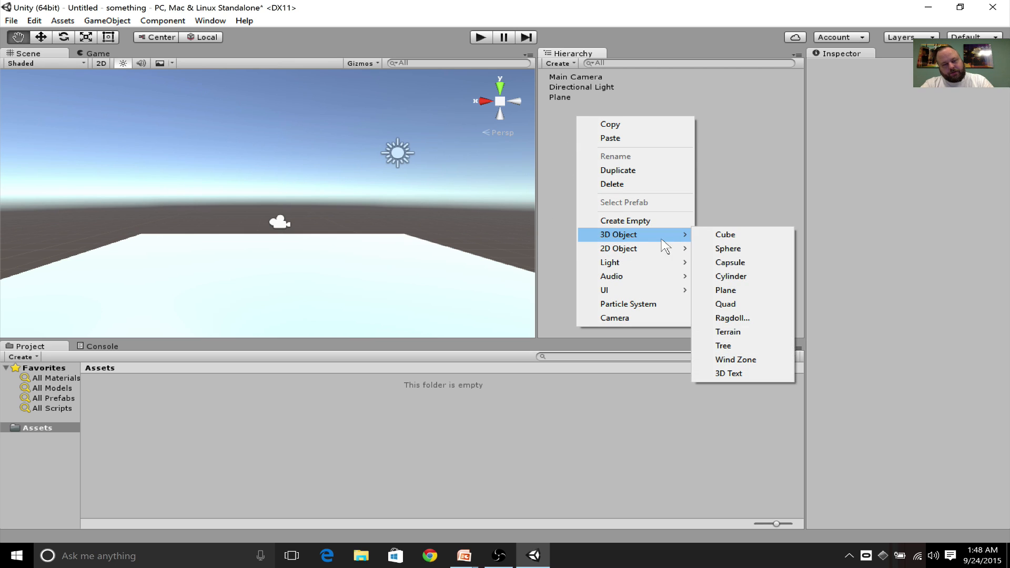
pyautogui.click(743, 238)
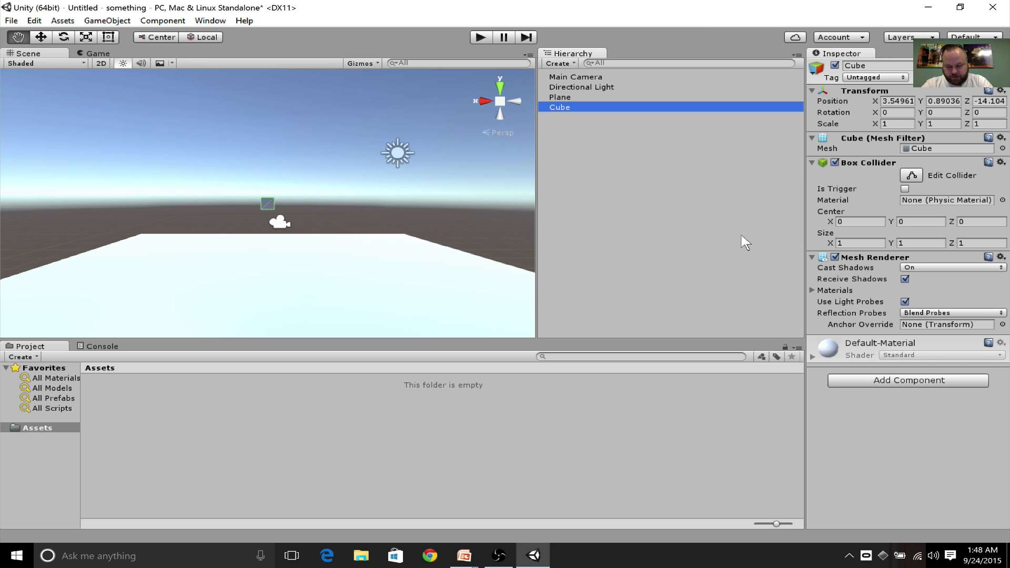
pyautogui.press('Delete')
# Step: Add a 3D sphere to the scene and reset its transform to the origin
pyautogui.rightClick(577, 167)
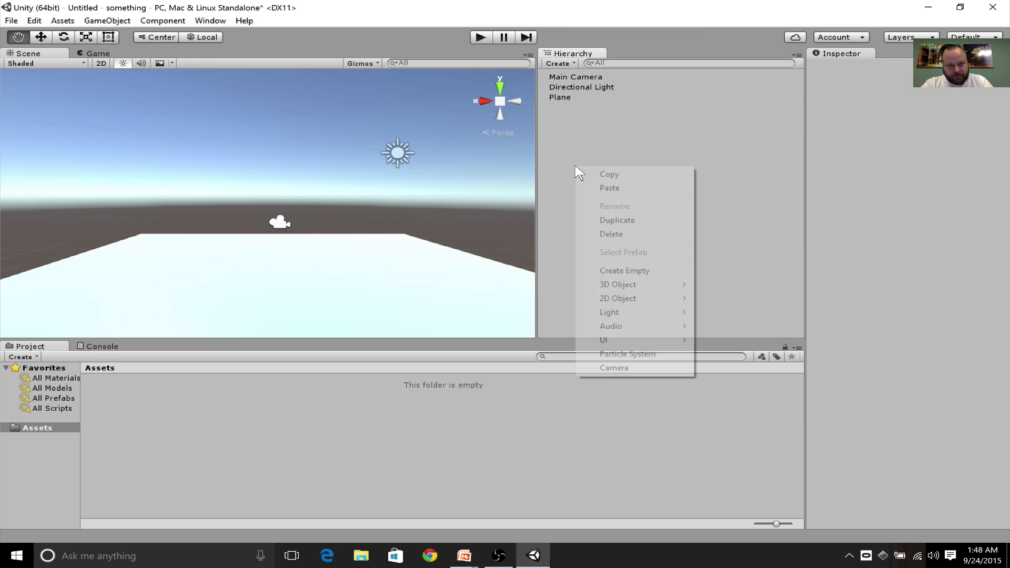
pyautogui.moveTo(679, 285)
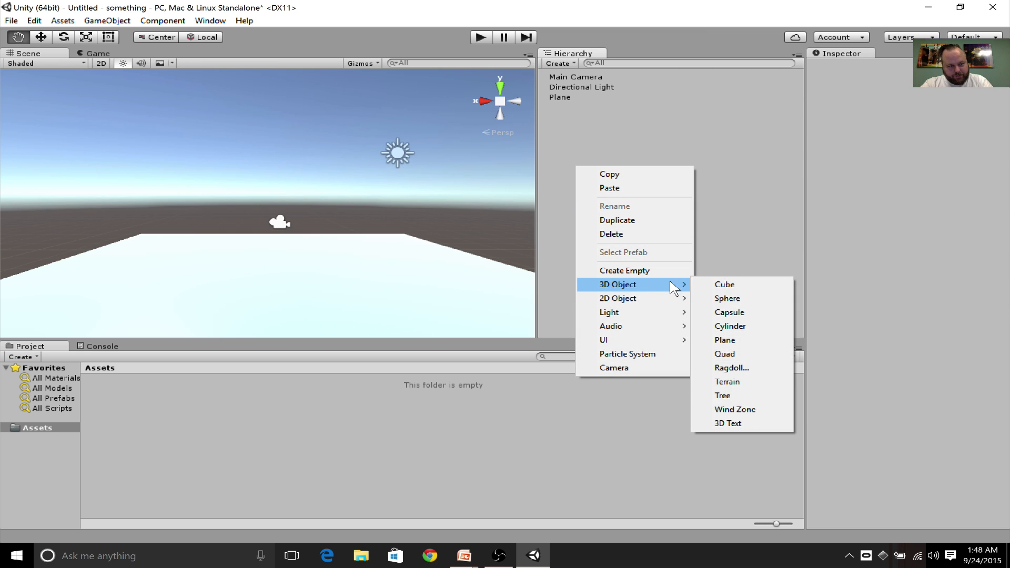
pyautogui.click(751, 301)
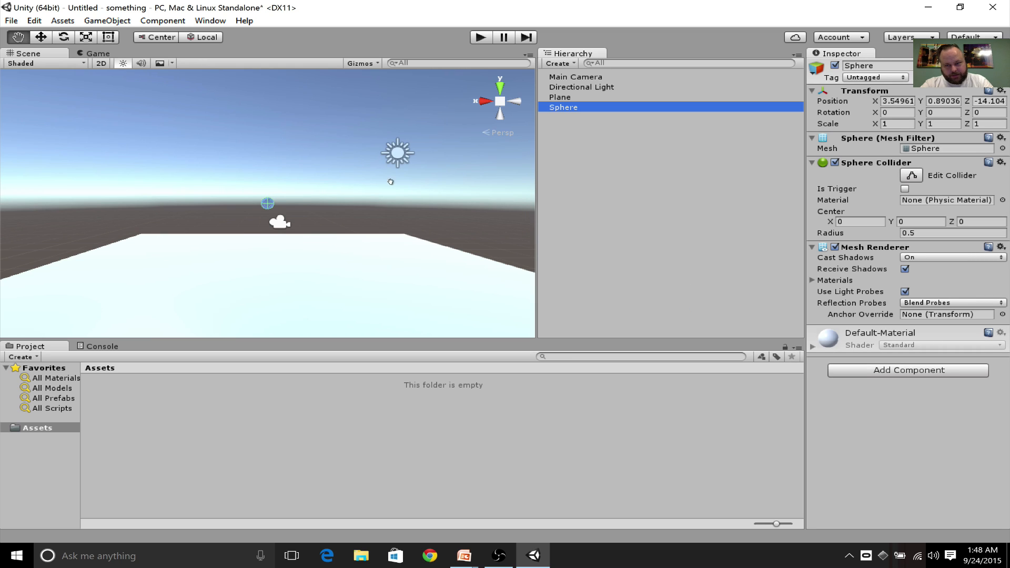
pyautogui.click(269, 205)
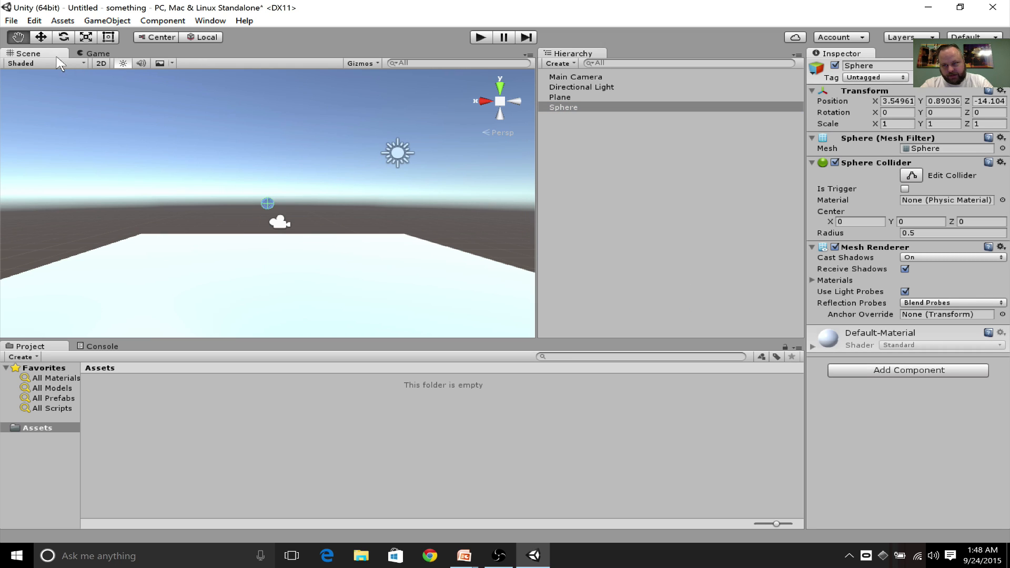
pyautogui.click(39, 38)
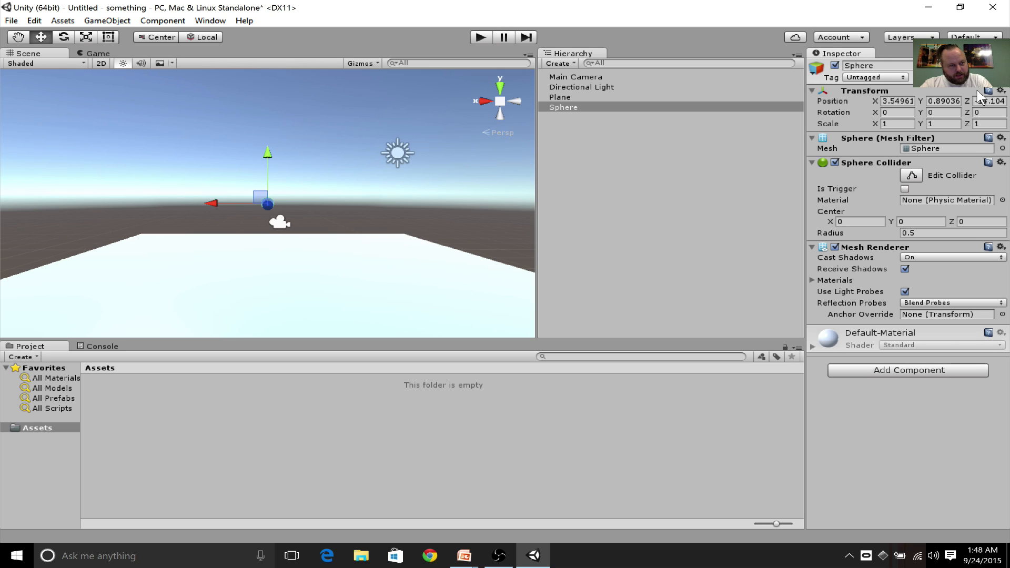
pyautogui.click(1001, 91)
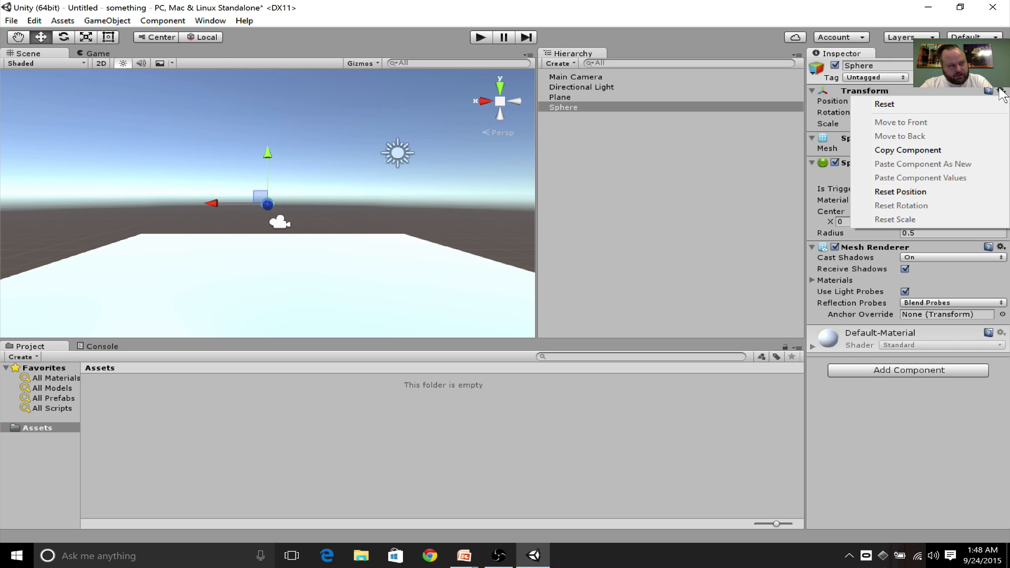
pyautogui.click(946, 108)
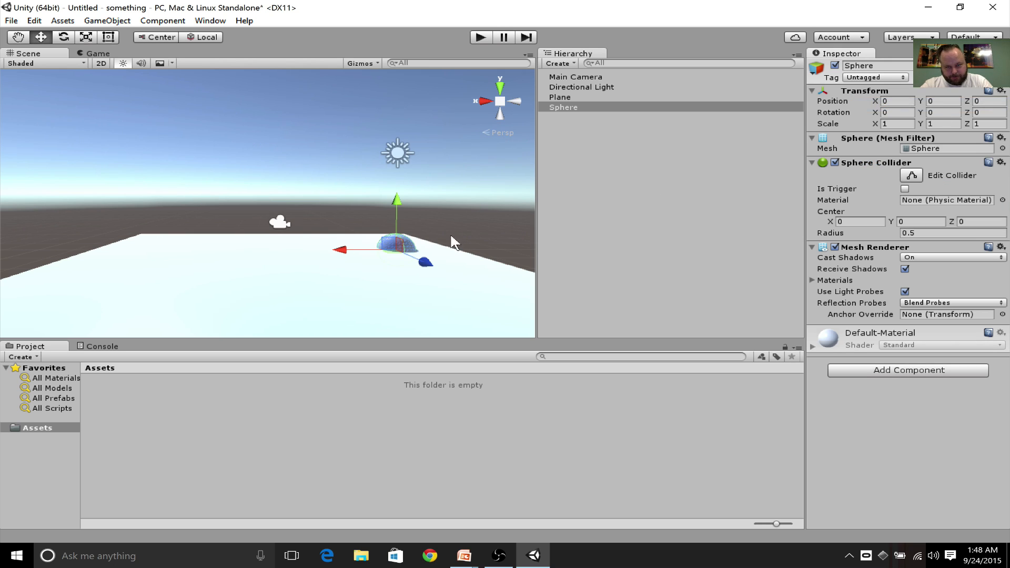
# Step: Move the sphere onto the plane at about X 2.89, Y 0.51, Z 1.85 and scale it uniformly to about 1.36
pyautogui.moveTo(345, 251); pyautogui.dragTo(303, 281)
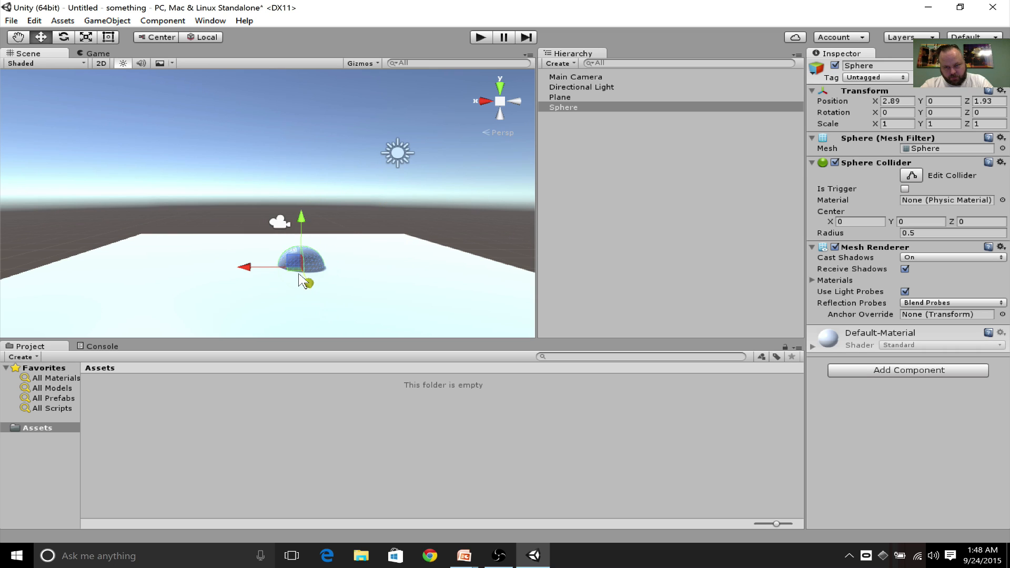
pyautogui.moveTo(303, 217); pyautogui.dragTo(312, 196)
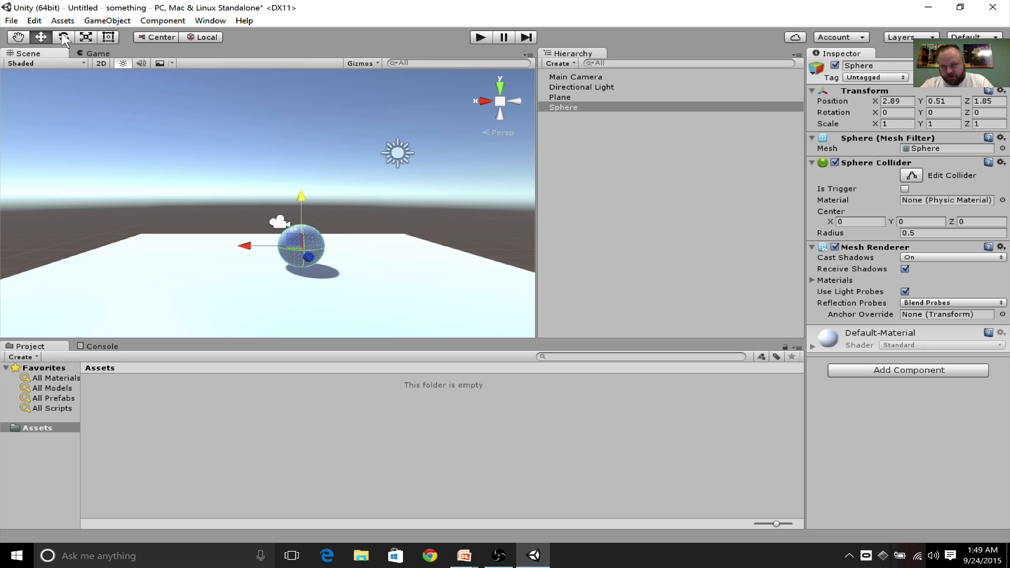
pyautogui.click(86, 38)
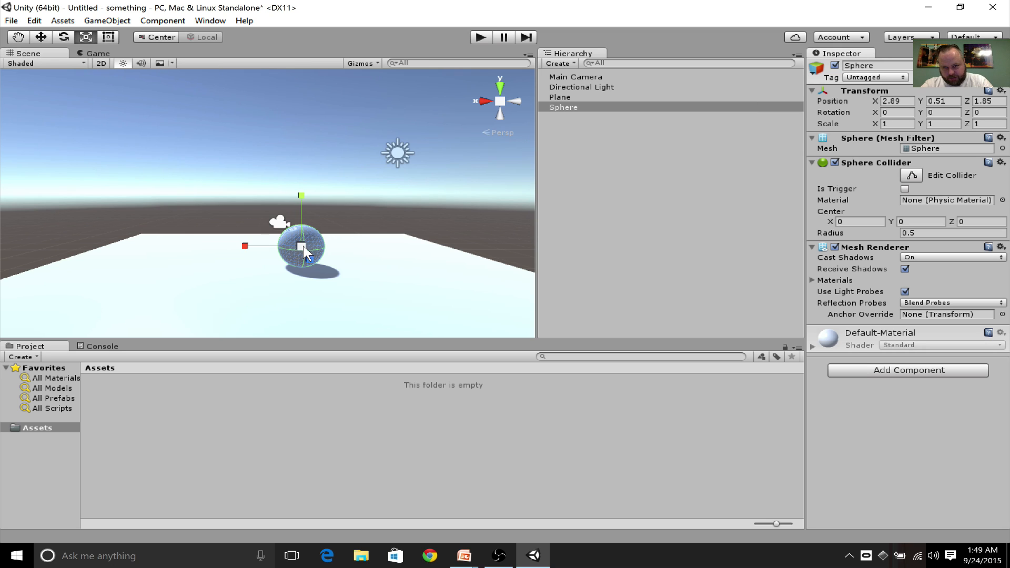
pyautogui.moveTo(304, 250); pyautogui.dragTo(328, 248)
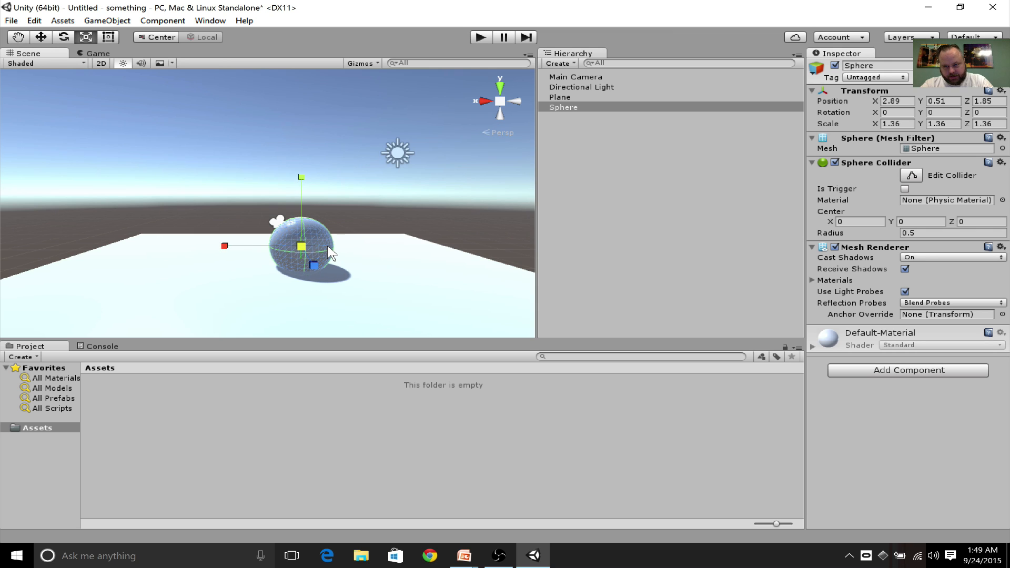
pyautogui.click(577, 152)
pyautogui.rightClick(573, 144)
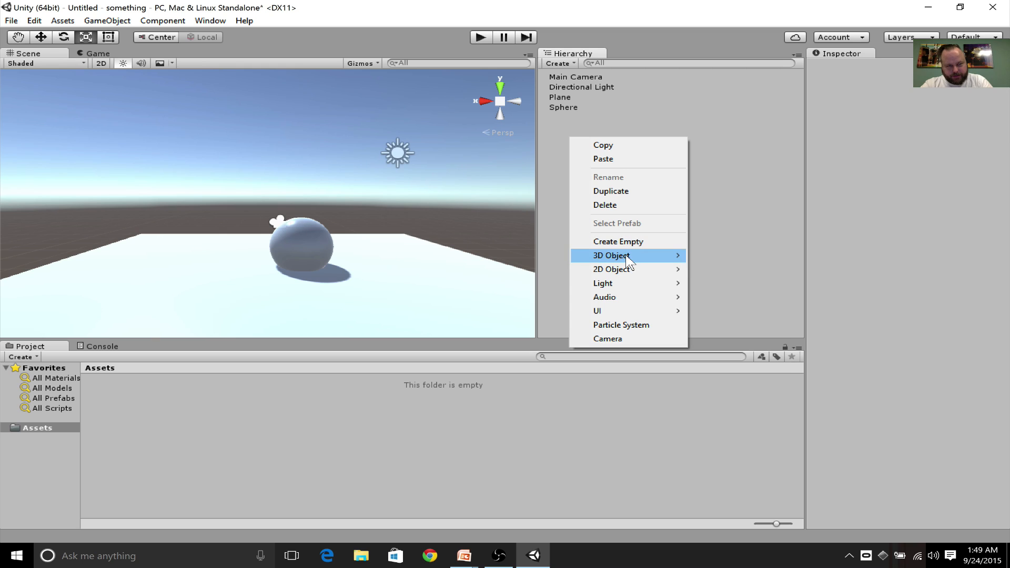
pyautogui.moveTo(626, 257)
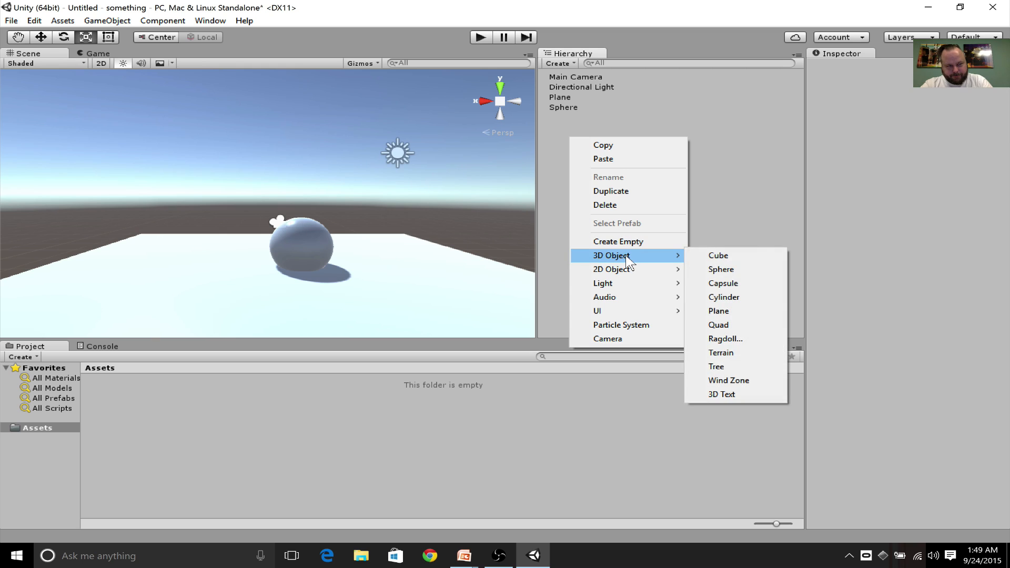
pyautogui.click(736, 270)
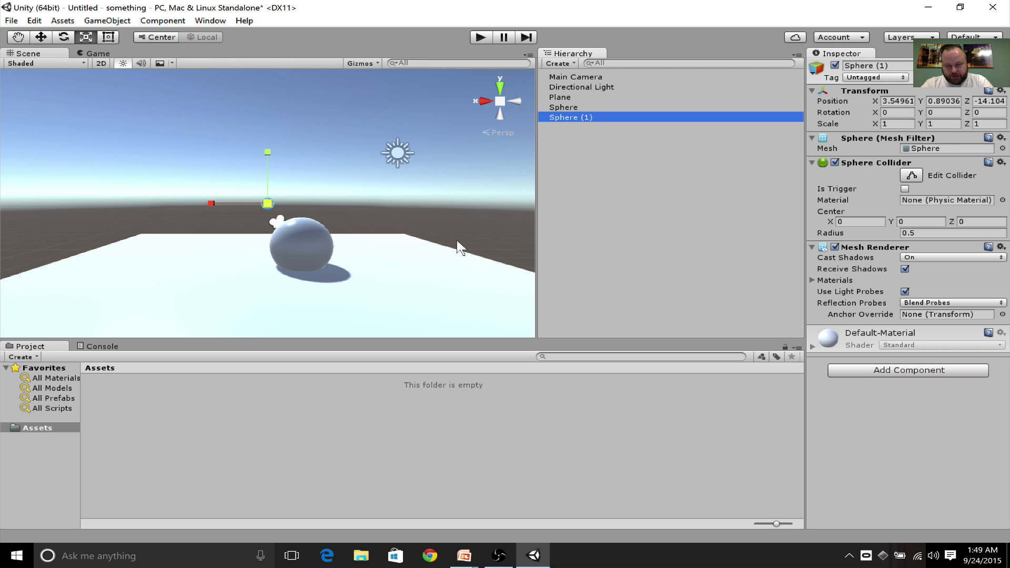
pyautogui.press('Delete')
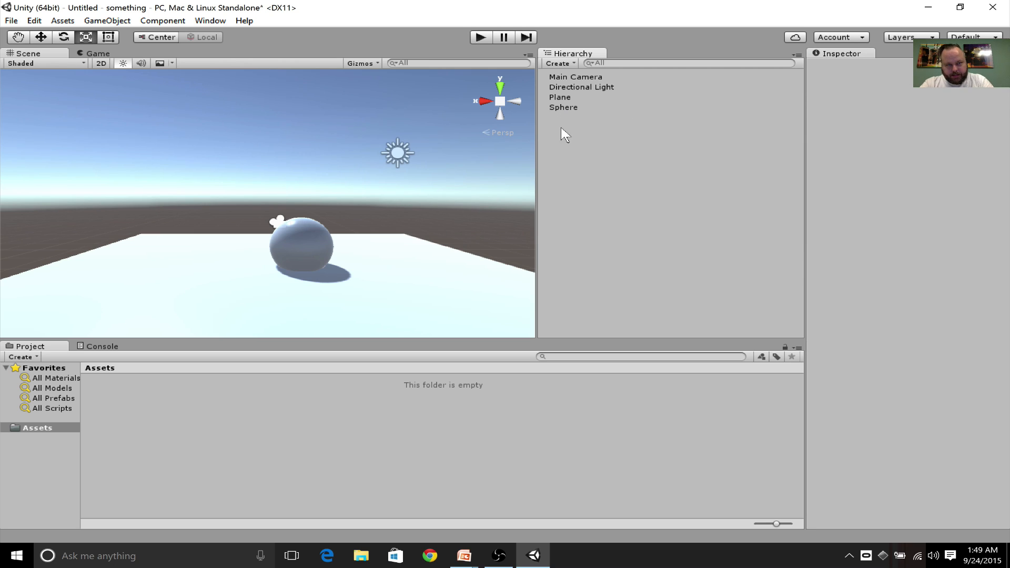
# Step: Duplicate the sphere and raise the copy straight above the original to about Y 1.45
pyautogui.click(569, 108)
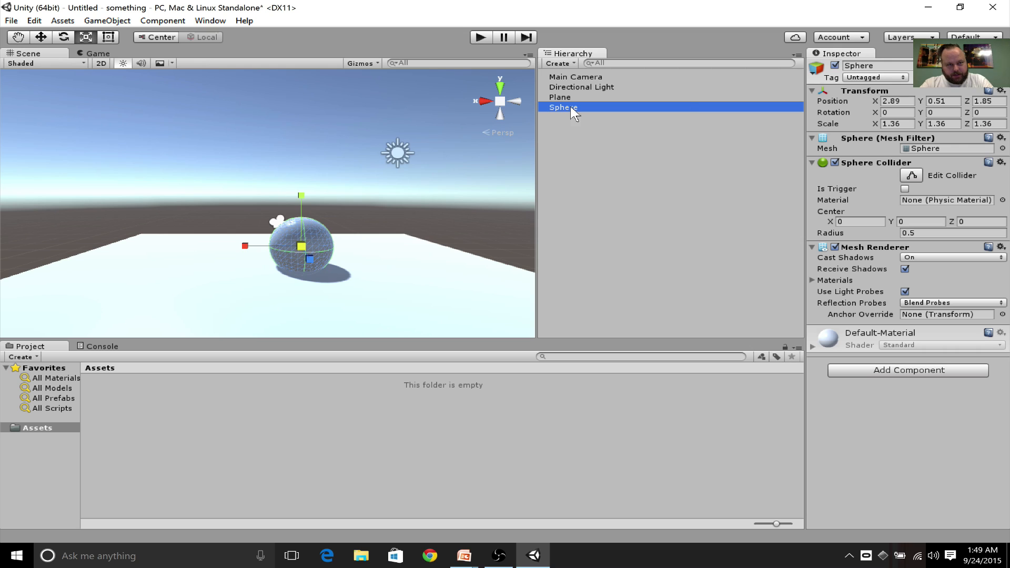
pyautogui.rightClick(570, 107)
pyautogui.click(621, 160)
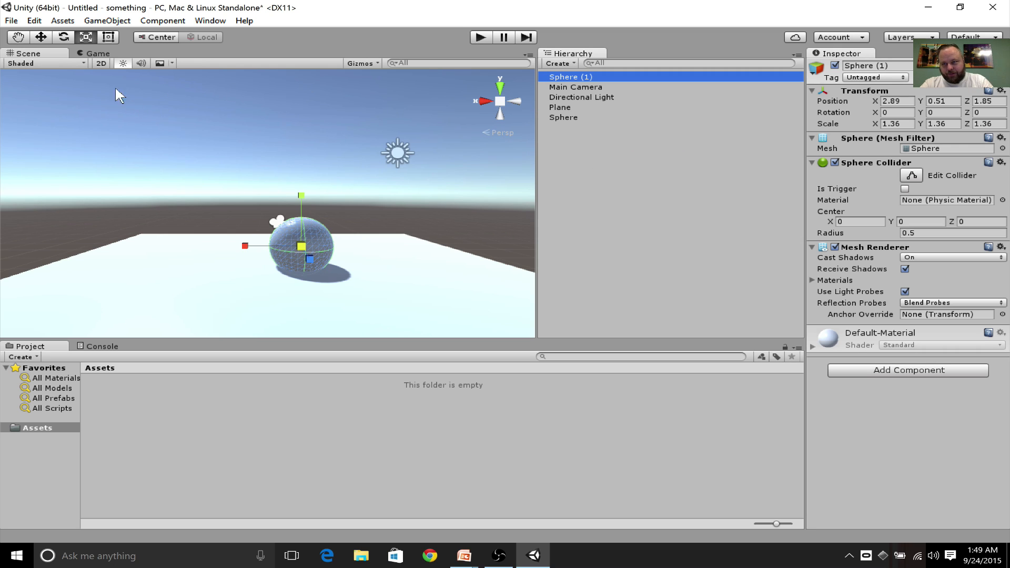
pyautogui.click(41, 36)
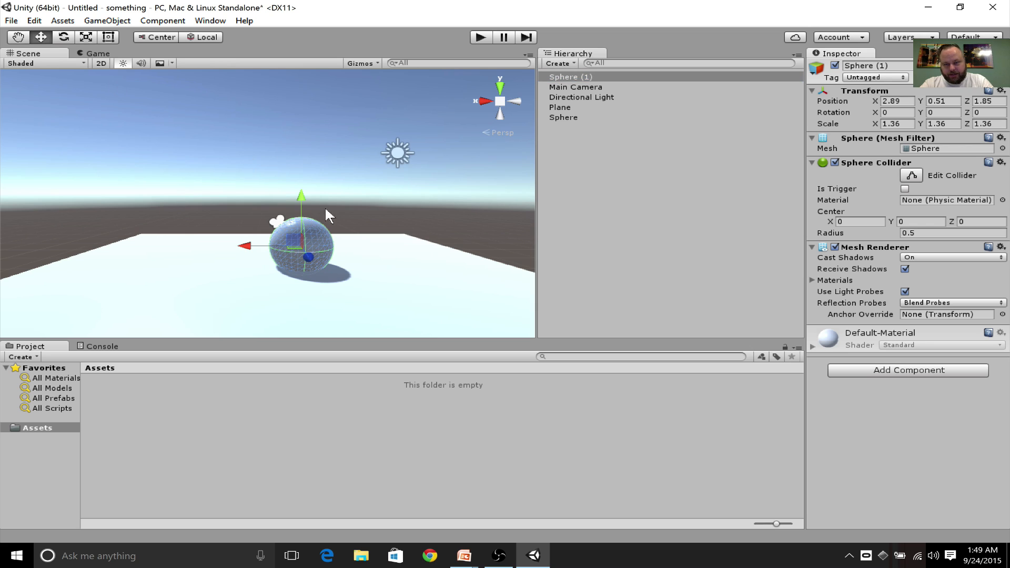
pyautogui.moveTo(301, 199); pyautogui.dragTo(319, 158)
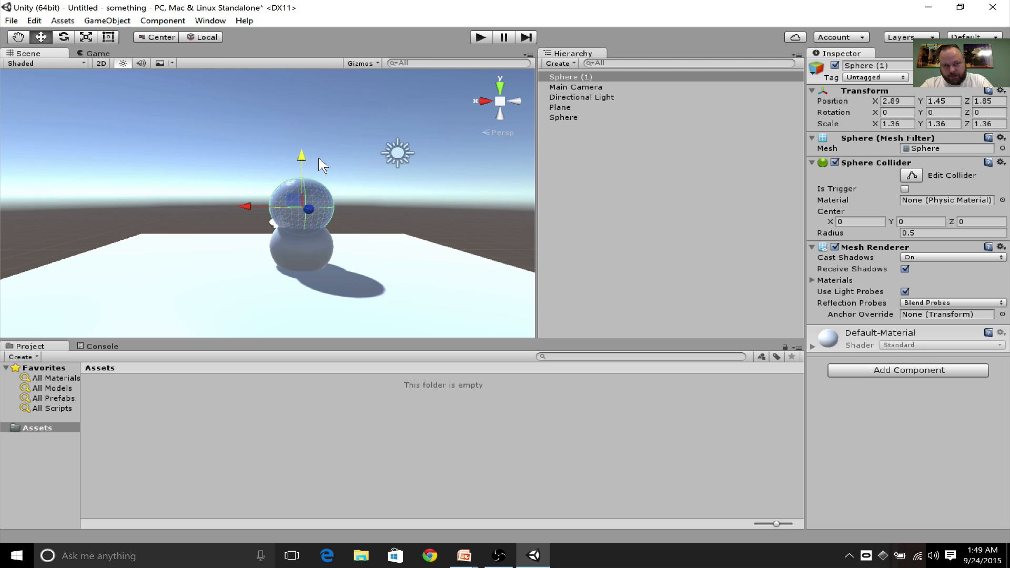
# Step: Scale the upper sphere down uniformly to about 0.95 and lower it onto the bottom sphere at about Y 1.25
pyautogui.click(86, 37)
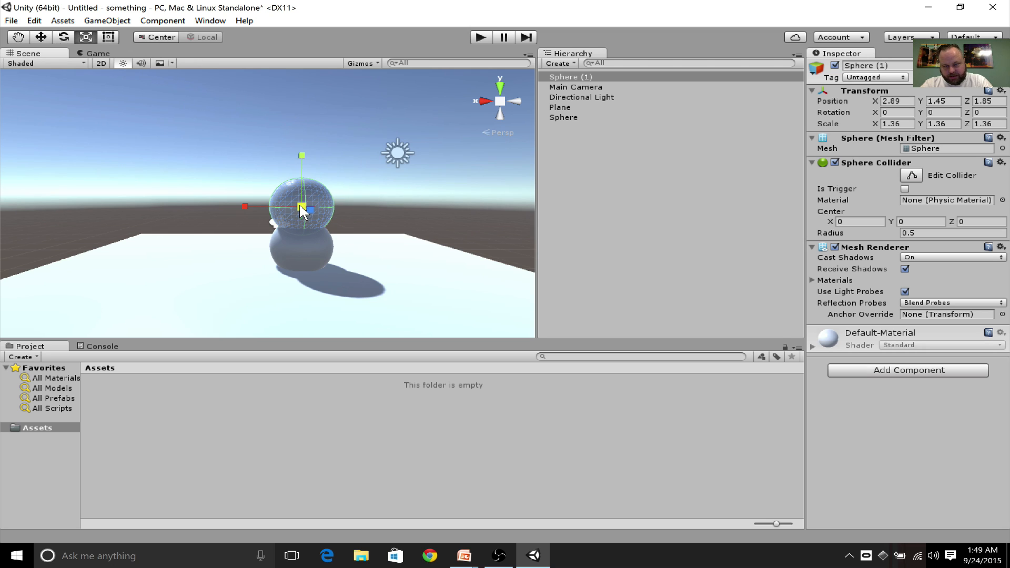
pyautogui.moveTo(301, 206)
pyautogui.mouseDown()
pyautogui.moveTo(285, 215)
pyautogui.moveTo(315, 202)
pyautogui.mouseUp()
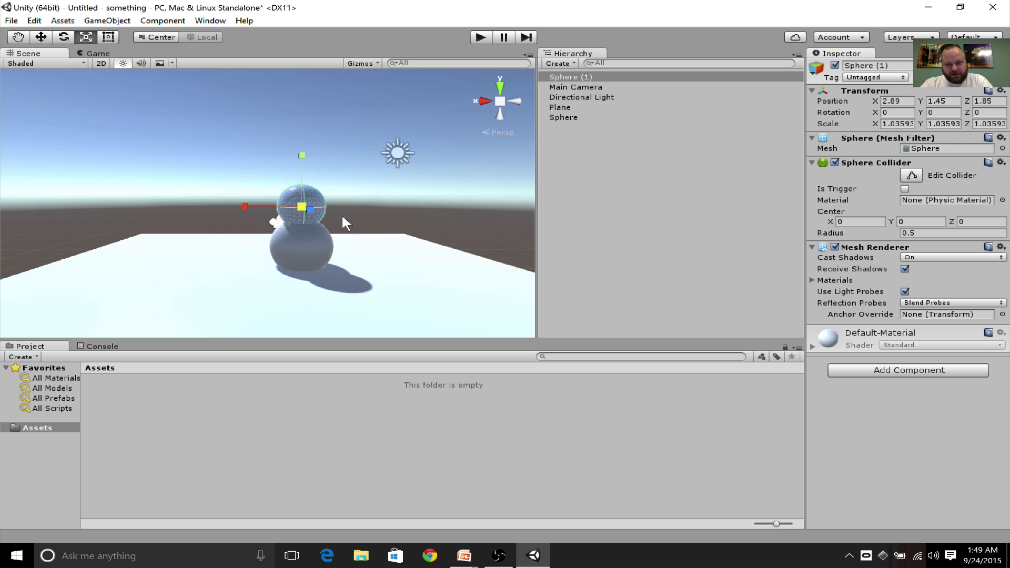
pyautogui.moveTo(302, 210); pyautogui.dragTo(296, 207)
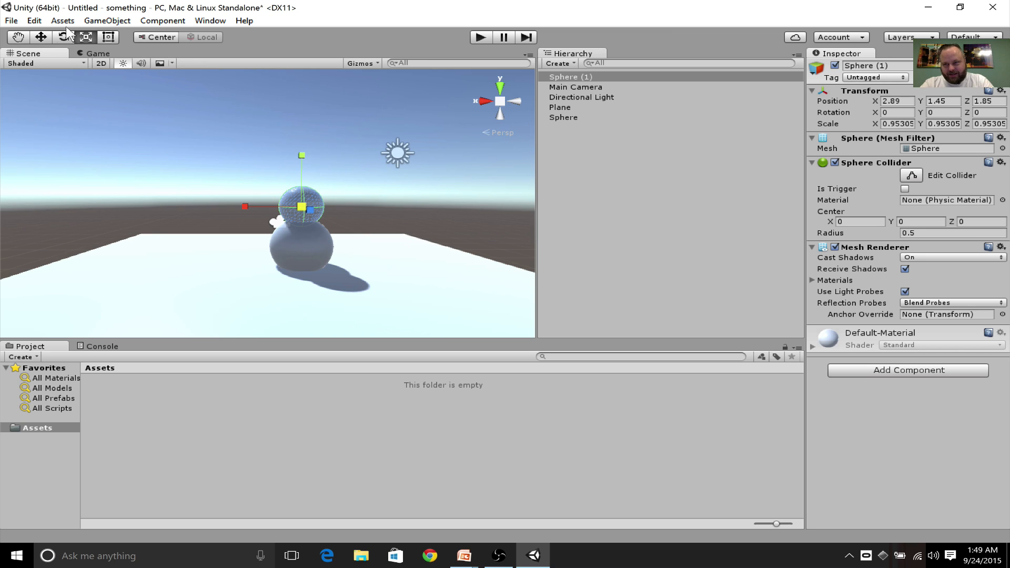
pyautogui.click(41, 37)
pyautogui.moveTo(302, 155); pyautogui.dragTo(306, 164)
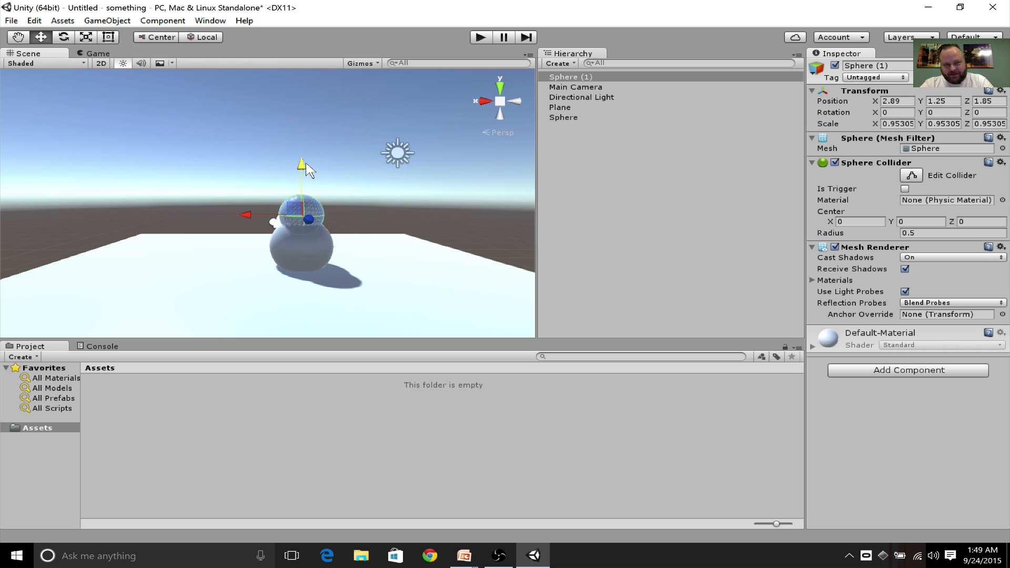
# Step: Duplicate the smaller upper sphere and raise the copy straight above it to about Y 1.87
pyautogui.rightClick(569, 79)
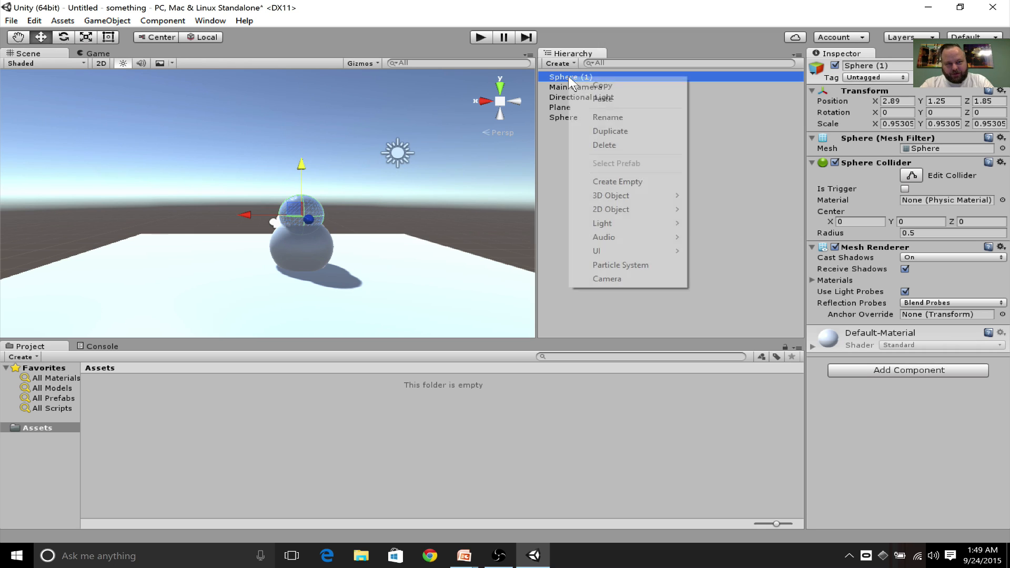
pyautogui.click(619, 135)
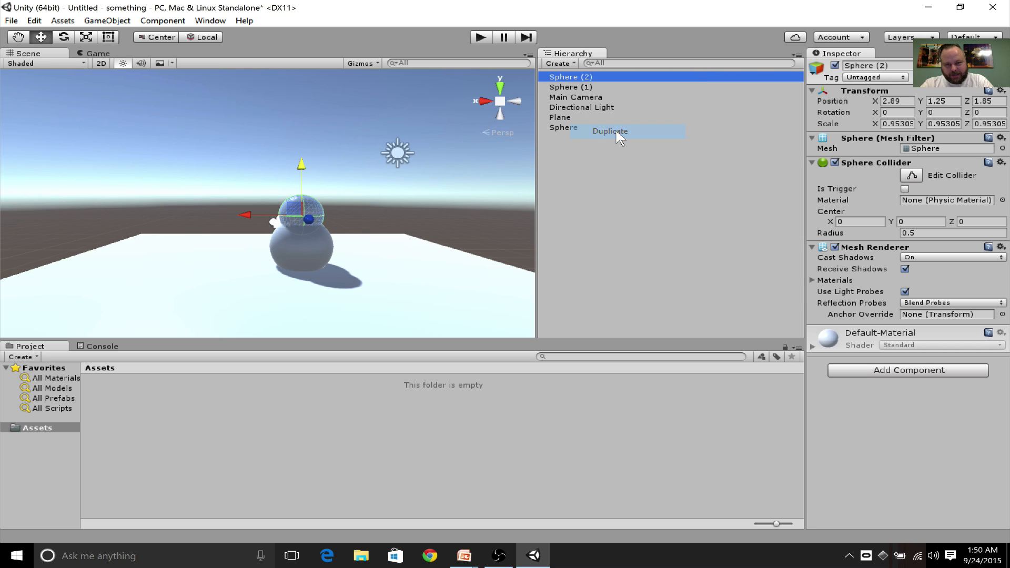
pyautogui.moveTo(303, 166); pyautogui.dragTo(303, 140)
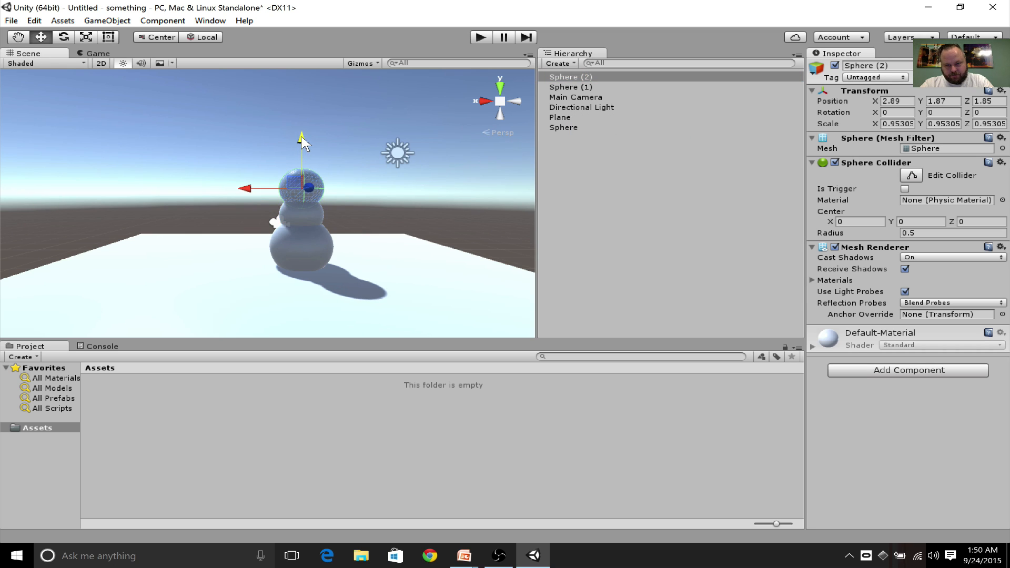
# Step: Scale the topmost sphere down uniformly to about 0.69 to form the snowman's head
pyautogui.click(85, 35)
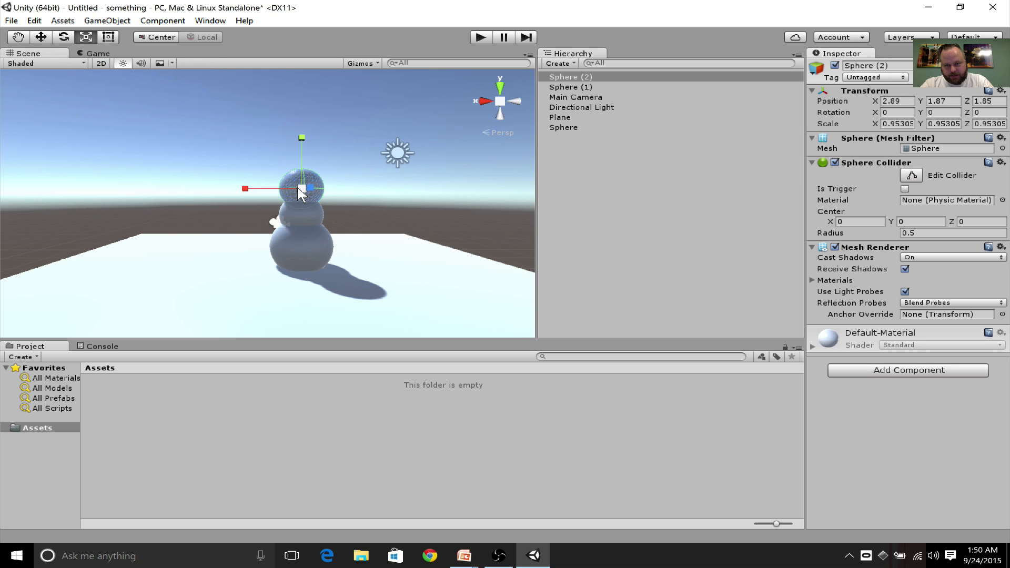
pyautogui.moveTo(300, 188); pyautogui.dragTo(285, 194)
pyautogui.click(204, 187)
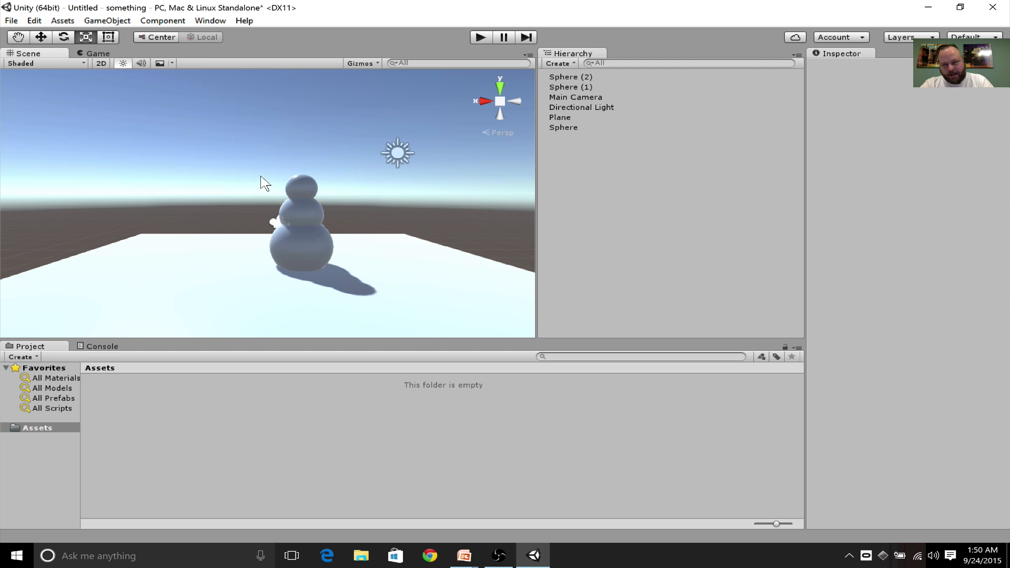
pyautogui.keyDown('alt'); pyautogui.moveTo(219, 160); pyautogui.dragTo(296, 152); pyautogui.keyUp('alt')
# Step: Create an empty game object in the scene and rename it Snowman
pyautogui.rightClick(564, 152)
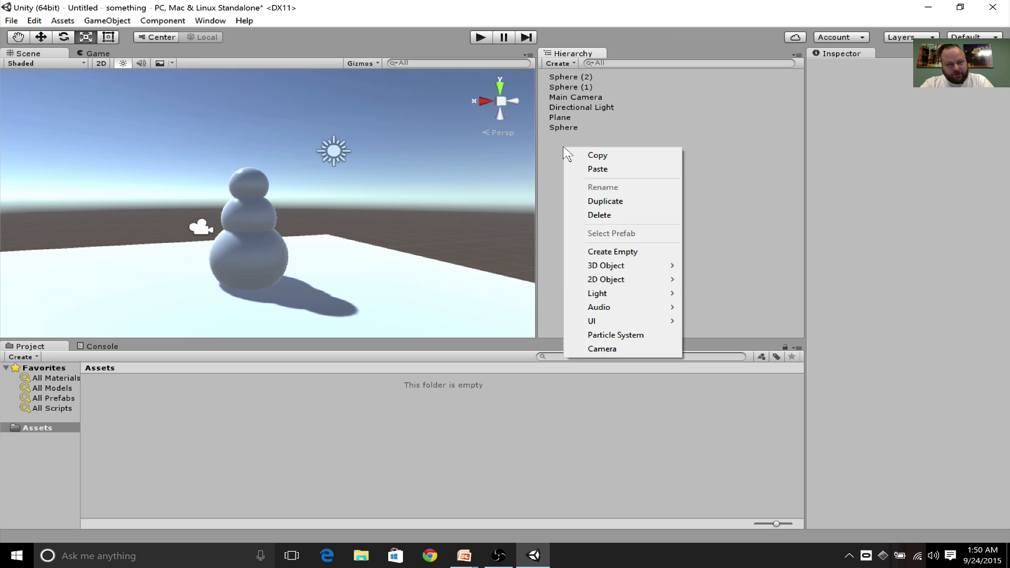
pyautogui.click(601, 255)
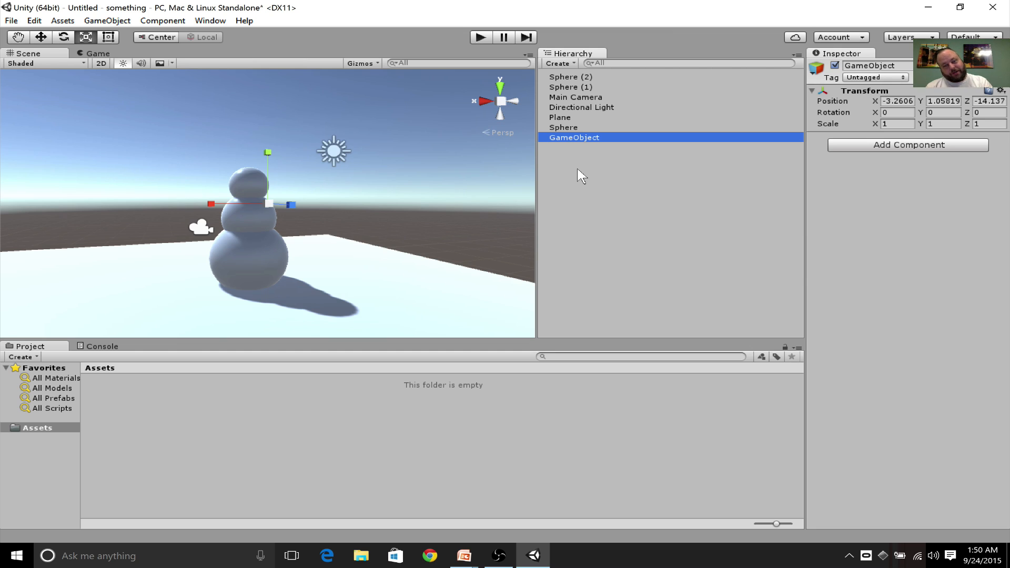
pyautogui.click(599, 137)
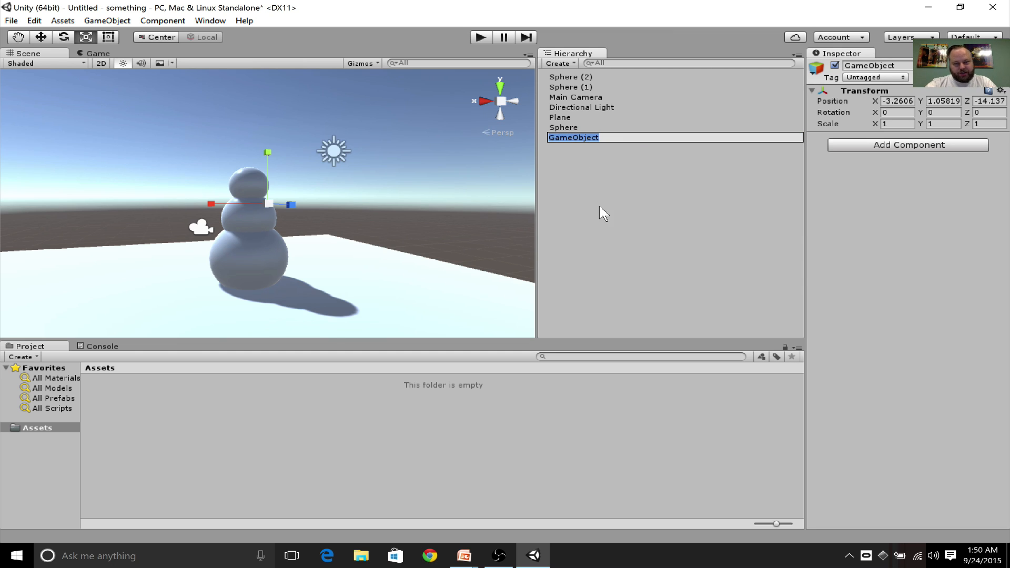
pyautogui.write('Snowman')
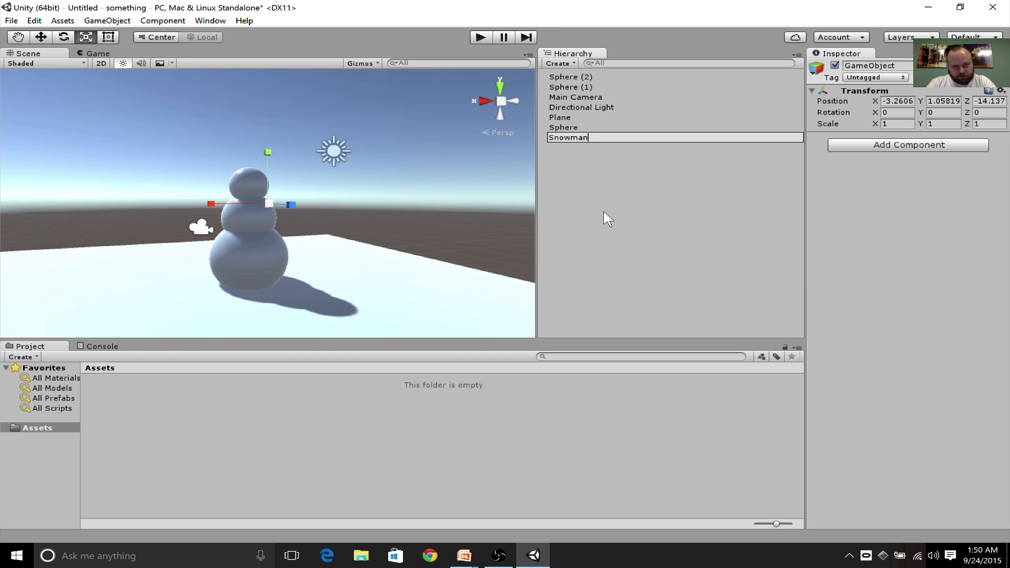
pyautogui.press('Return')
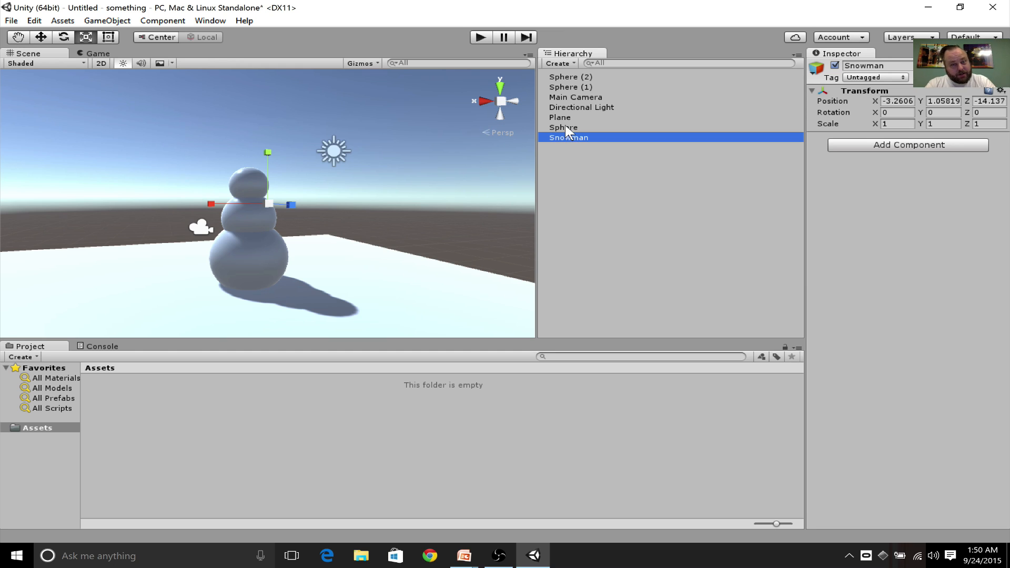
pyautogui.click(587, 167)
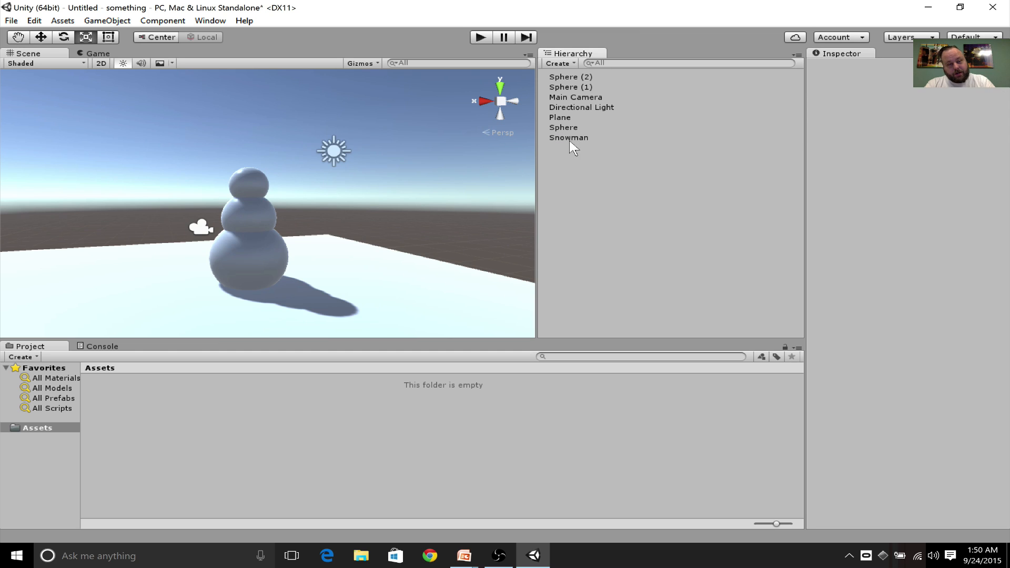
# Step: Make Sphere, Sphere (1) and Sphere (2) children of the Snowman object
pyautogui.click(570, 139)
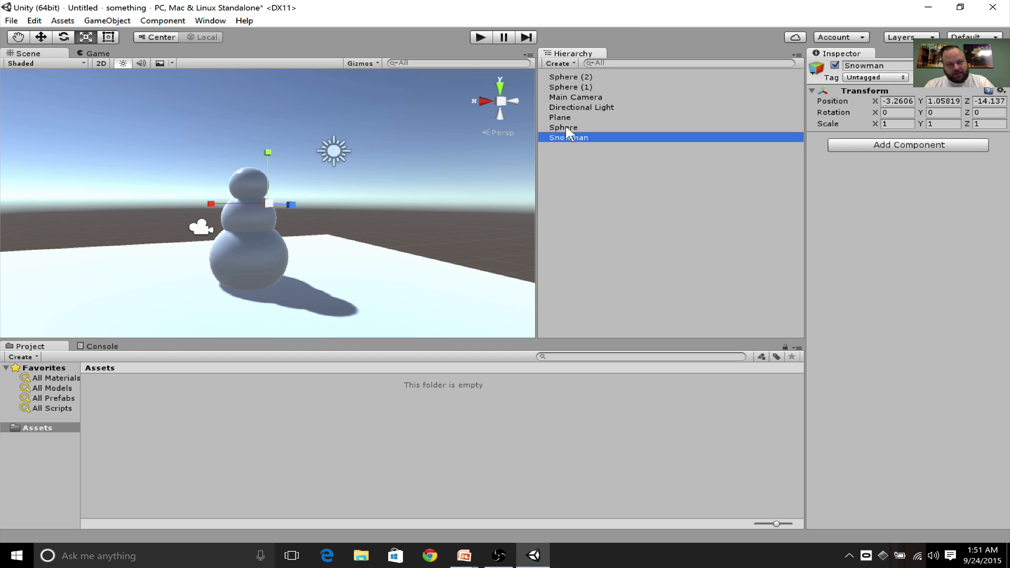
pyautogui.moveTo(566, 128); pyautogui.dragTo(574, 140)
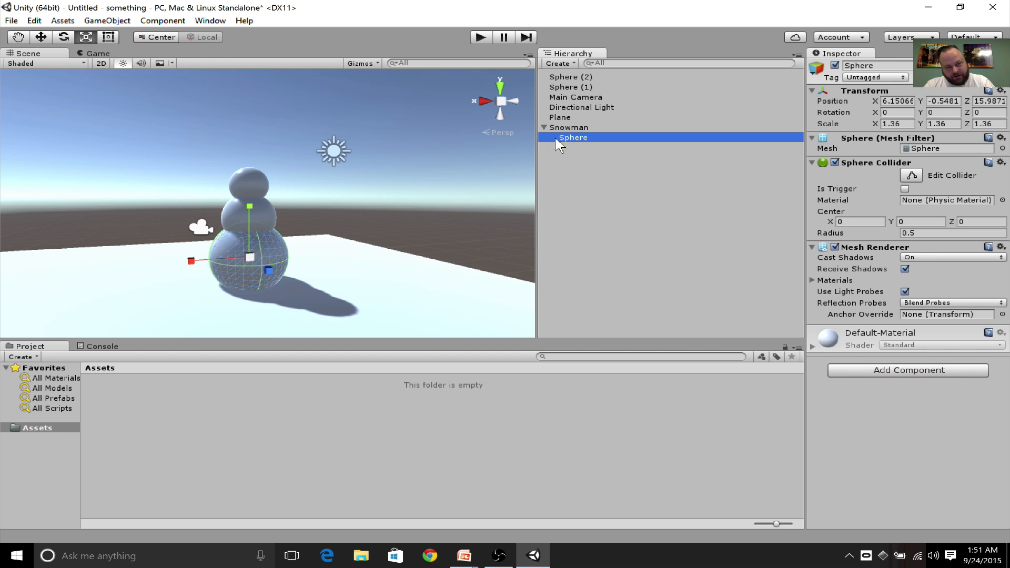
pyautogui.click(543, 128)
pyautogui.click(544, 128)
pyautogui.moveTo(579, 88); pyautogui.dragTo(579, 129)
pyautogui.moveTo(577, 78); pyautogui.dragTo(583, 120)
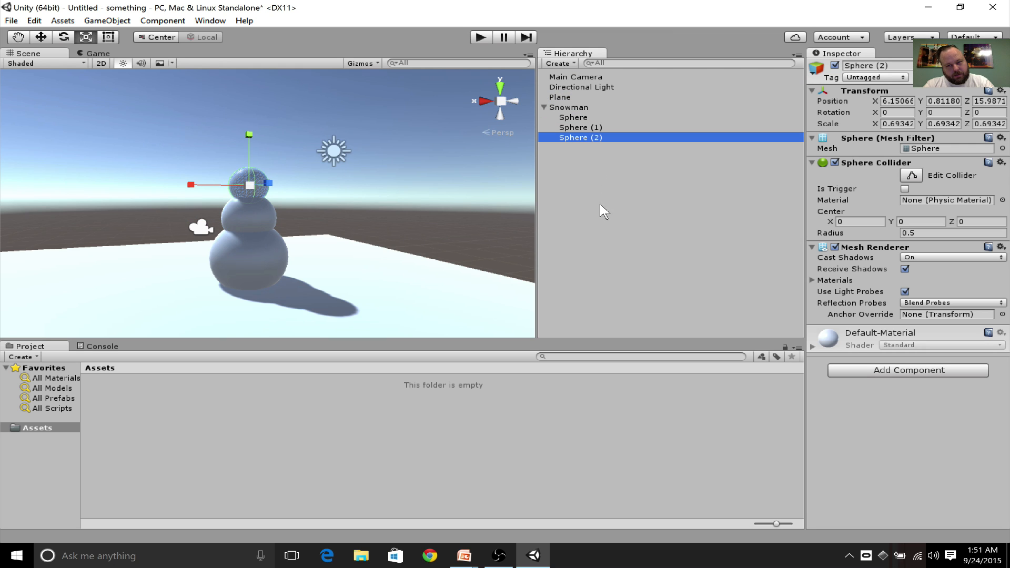
# Step: Move the whole Snowman object across the plane to about X -4.06, Z -13.02
pyautogui.click(561, 108)
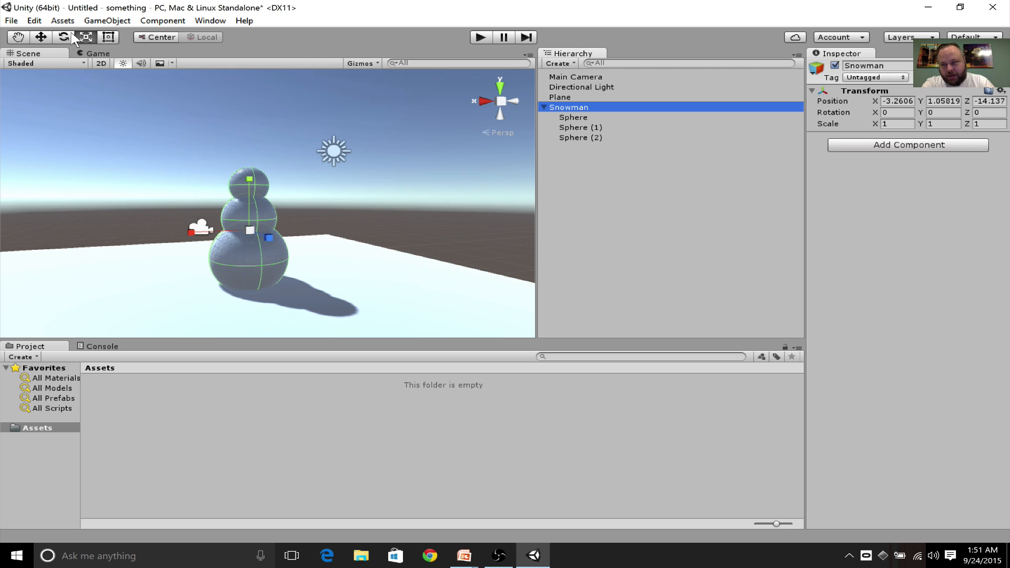
pyautogui.click(41, 38)
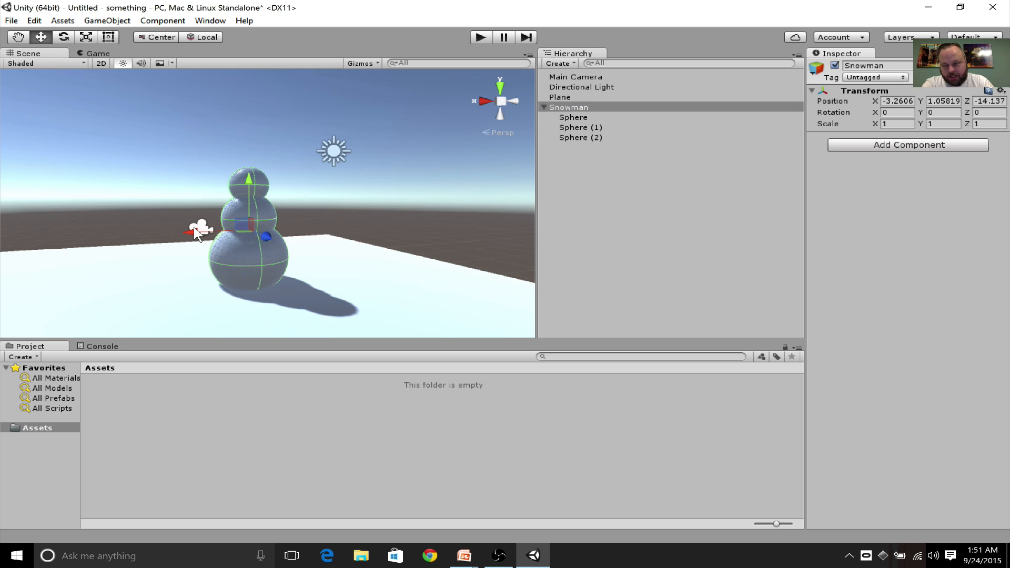
pyautogui.moveTo(197, 233); pyautogui.dragTo(237, 236)
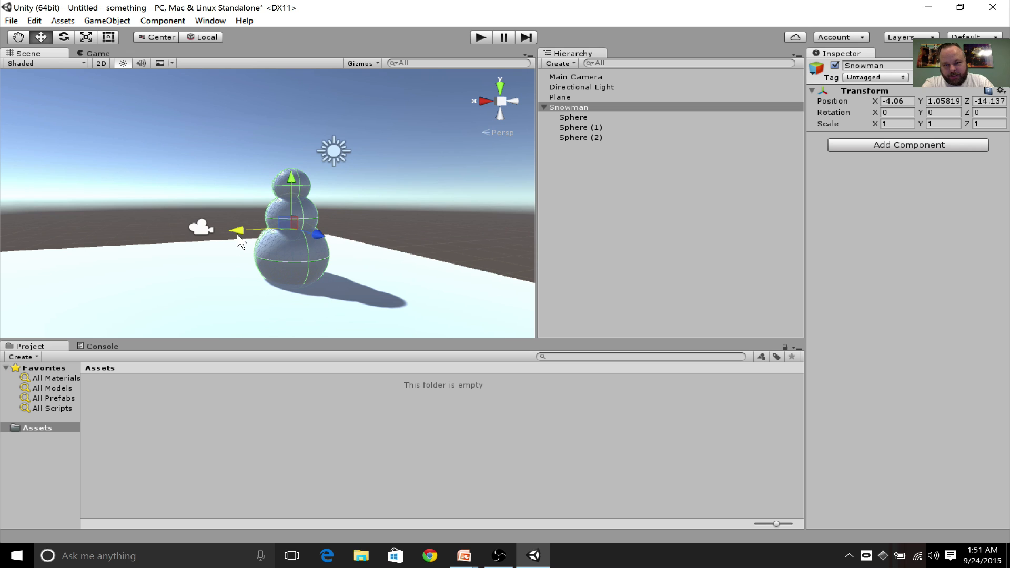
pyautogui.moveTo(320, 238); pyautogui.dragTo(336, 242)
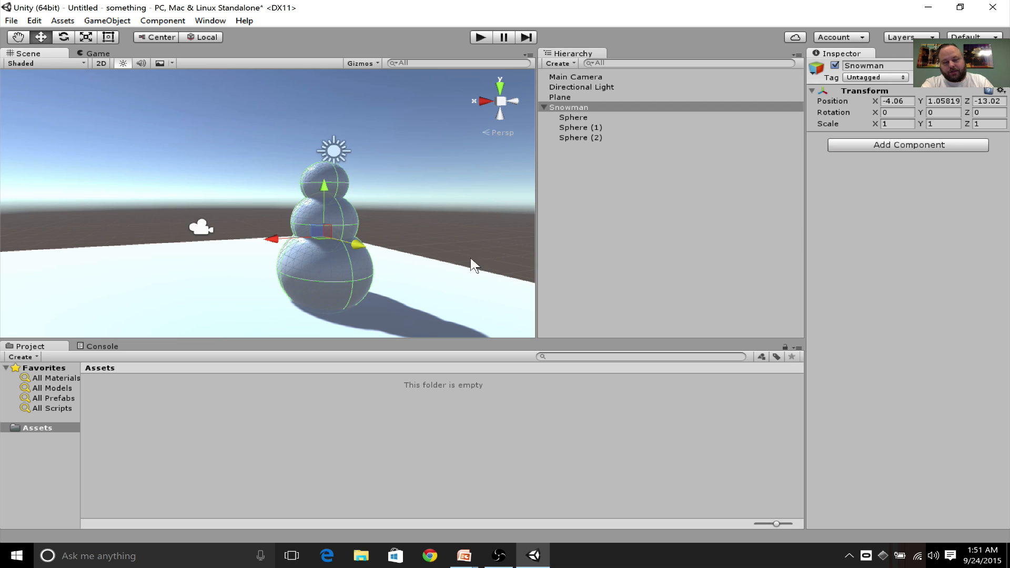
pyautogui.moveTo(464, 555)
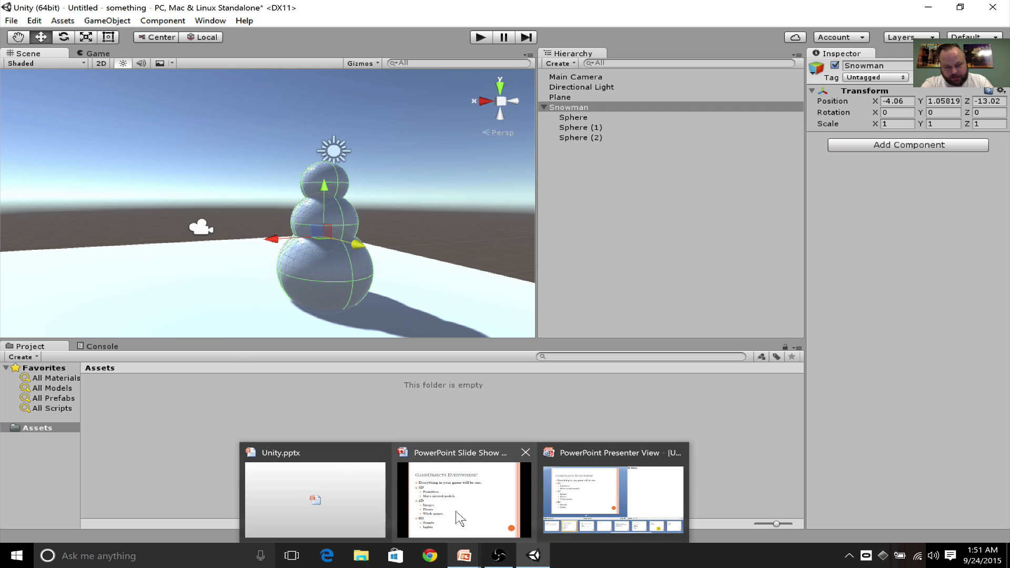
pyautogui.click(462, 522)
pyautogui.press('Right')
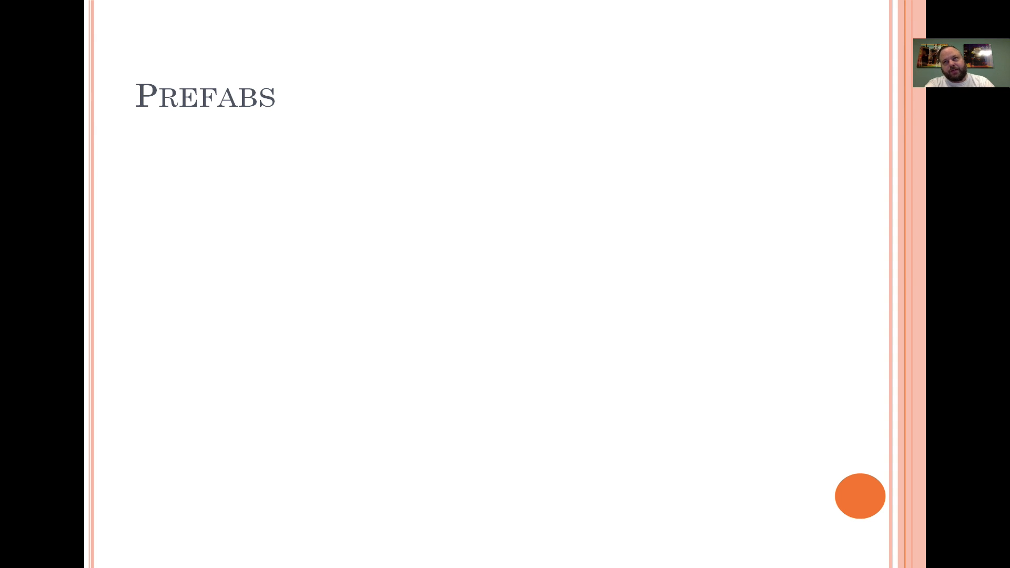
pyautogui.press('Right')
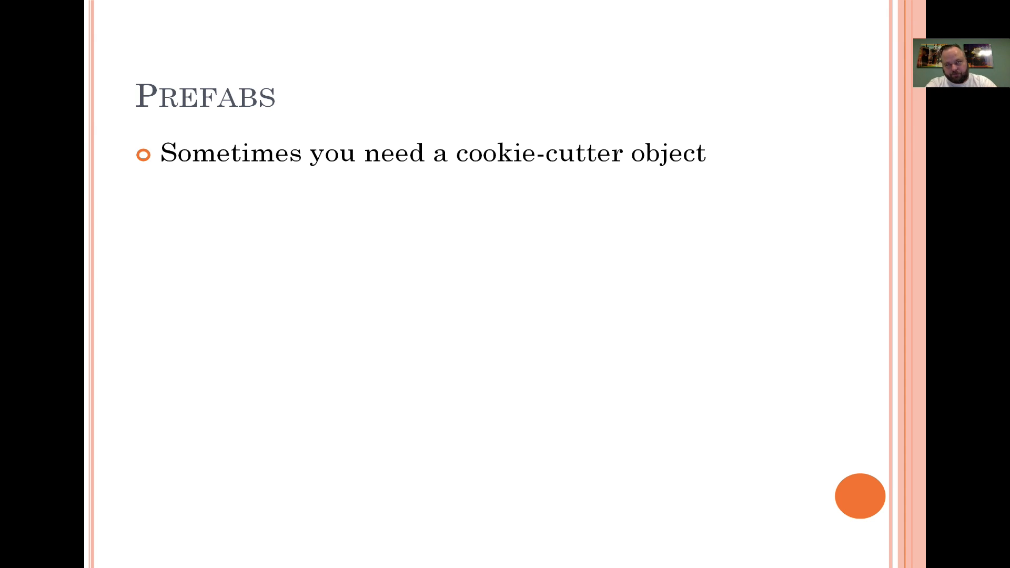
pyautogui.press('Right')
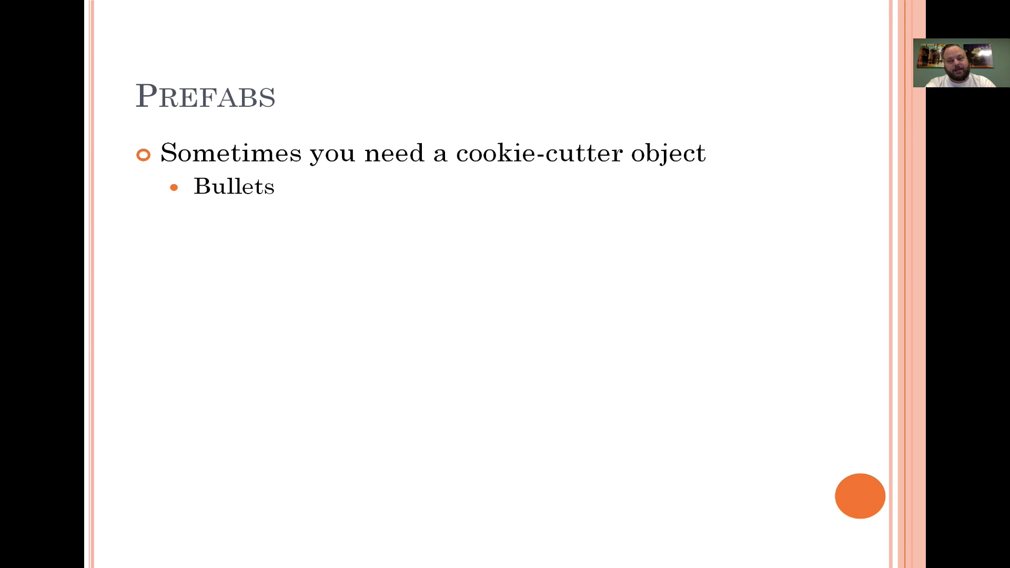
pyautogui.press('Right')
pyautogui.press('Right')
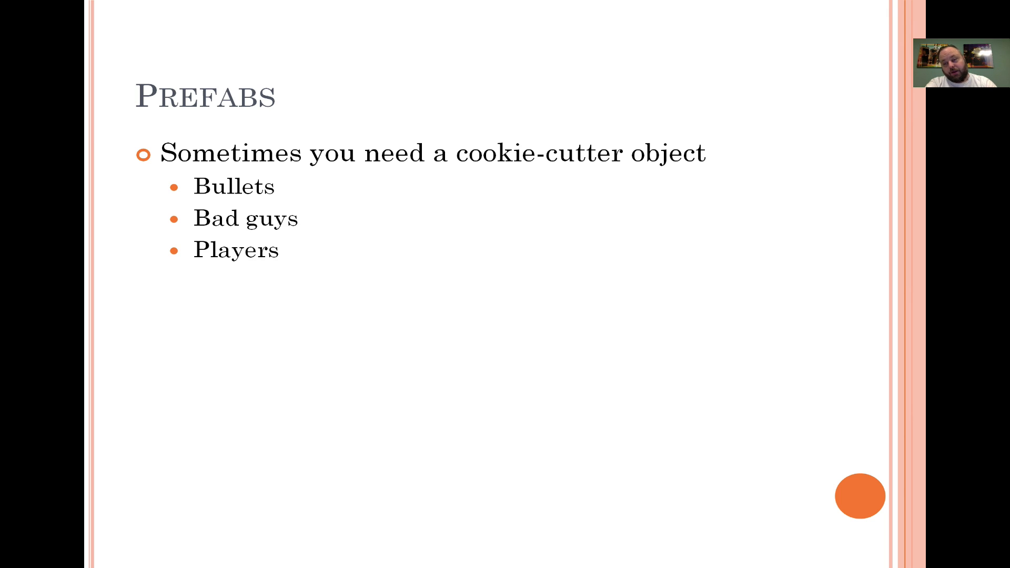
pyautogui.press('Right')
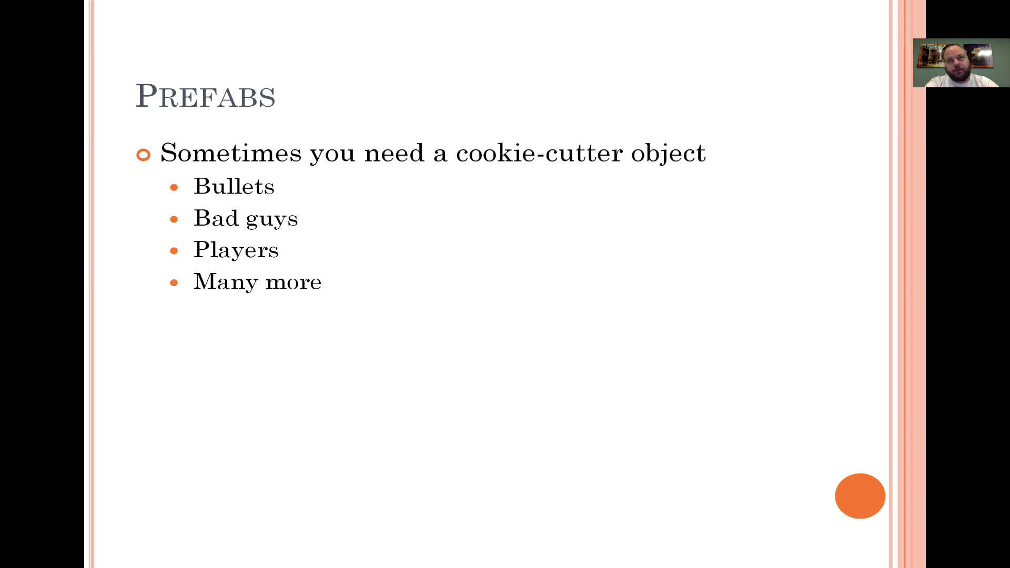
pyautogui.press('Right')
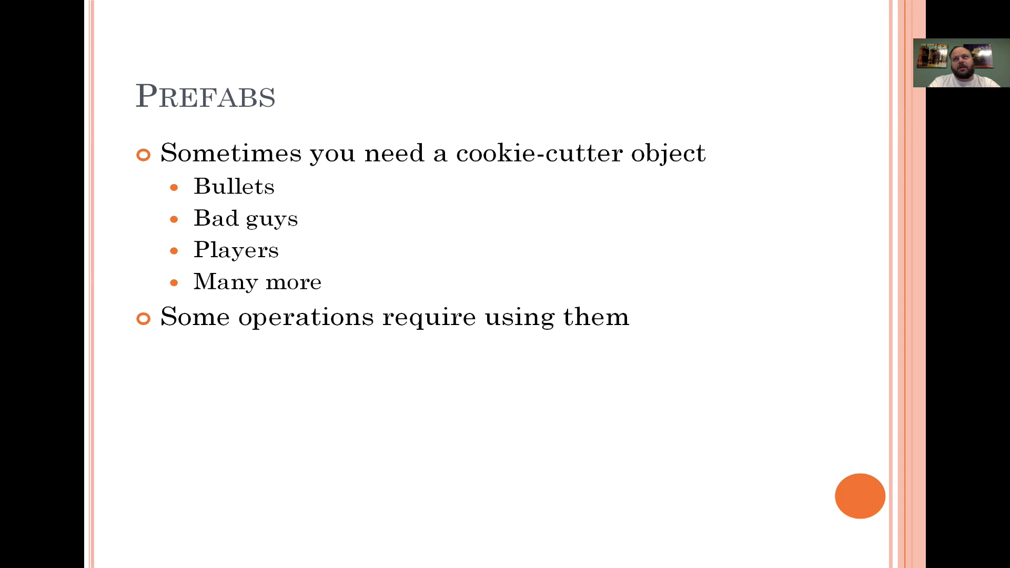
pyautogui.press('Right')
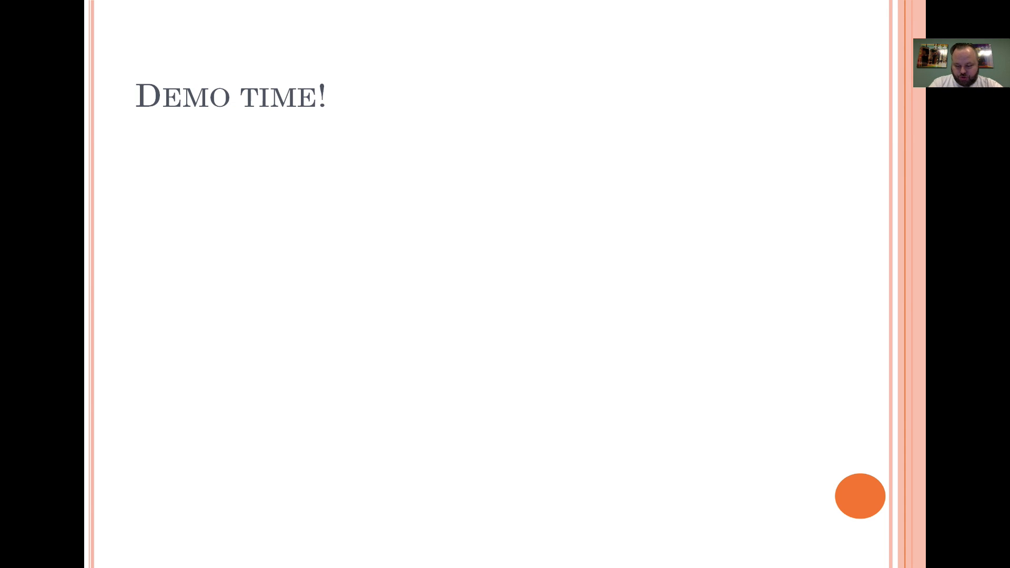
pyautogui.hotkey('alt', 'Tab')
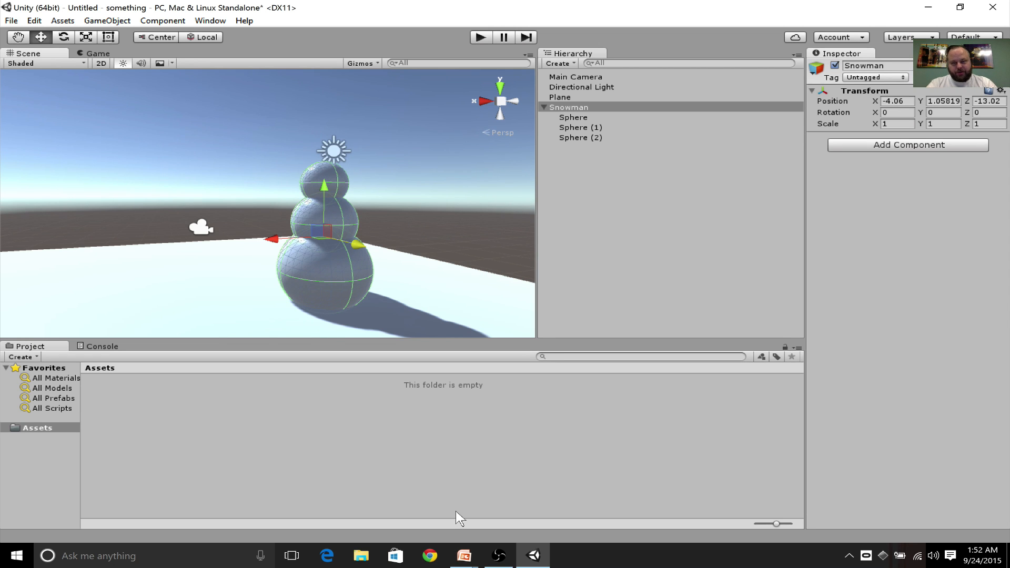
pyautogui.click(578, 221)
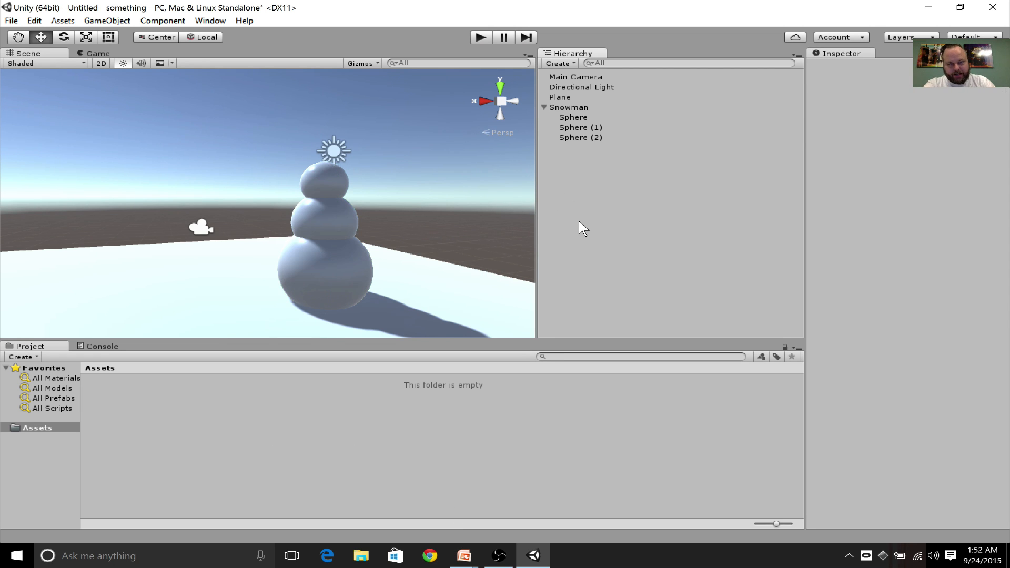
pyautogui.click(579, 109)
pyautogui.rightClick(579, 110)
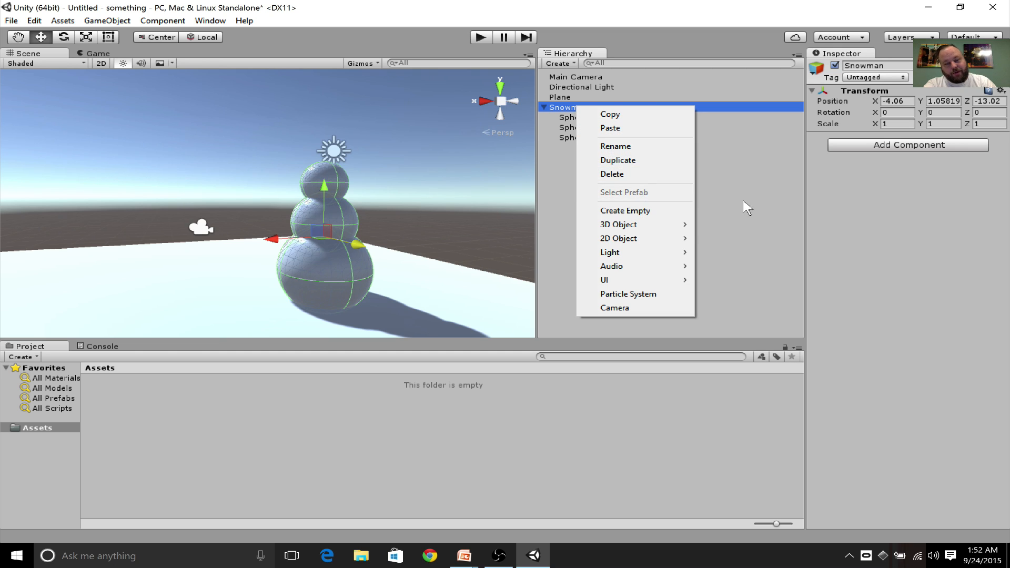
pyautogui.click(755, 229)
pyautogui.click(749, 221)
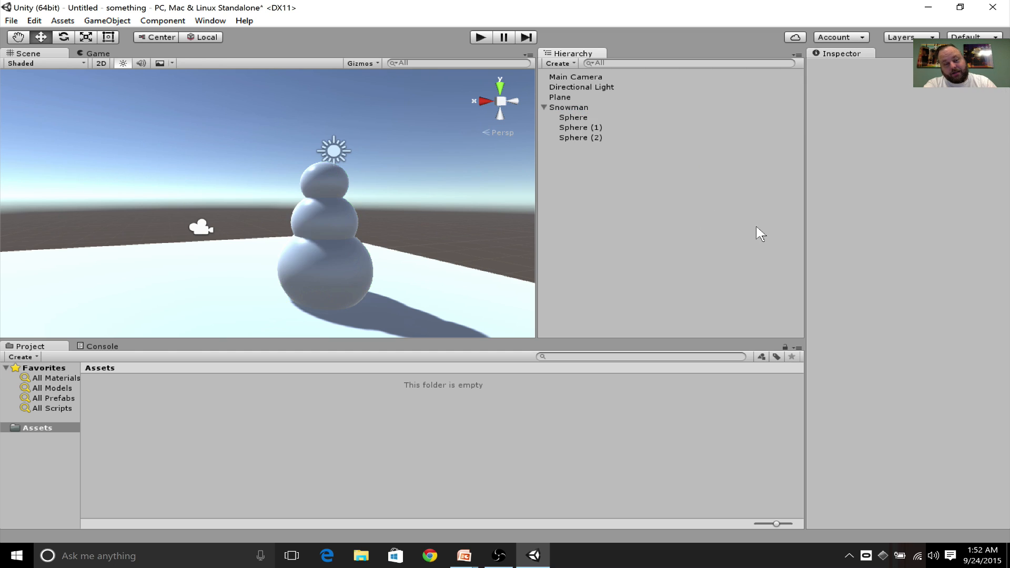
# Step: Create a prefab in the Assets folder from the Snowman object and select its instance in the scene
pyautogui.moveTo(566, 108); pyautogui.dragTo(157, 418)
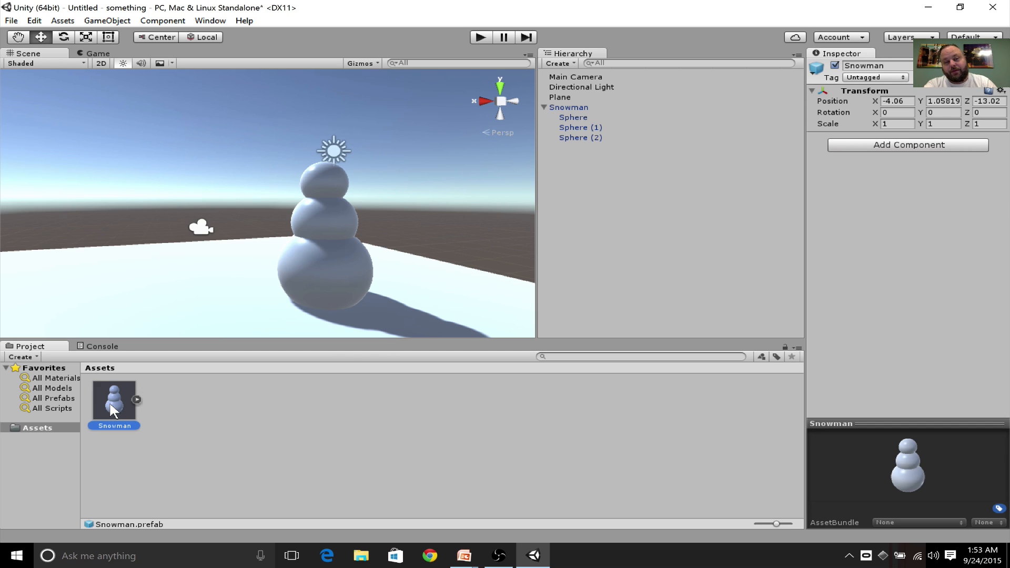
pyautogui.click(568, 109)
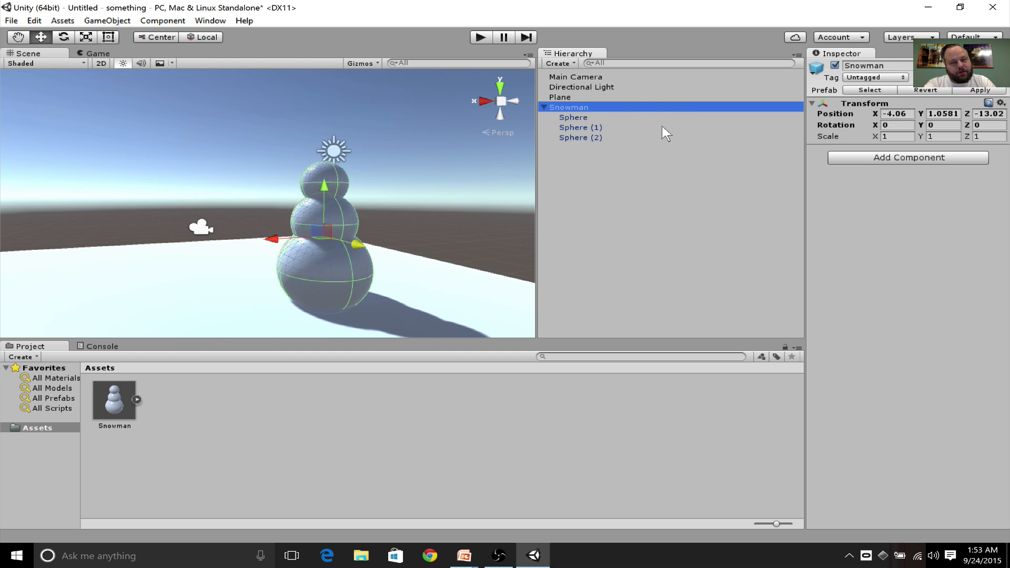
# Step: Add a second snowman to the scene from the Snowman prefab and move it along X to about -1.91
pyautogui.click(110, 404)
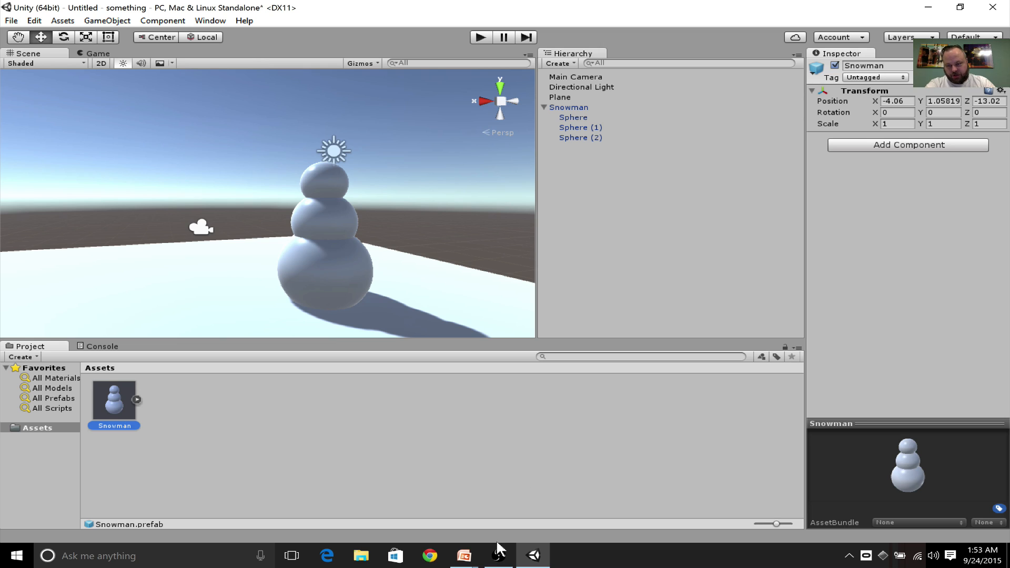
pyautogui.moveTo(114, 405); pyautogui.dragTo(595, 212)
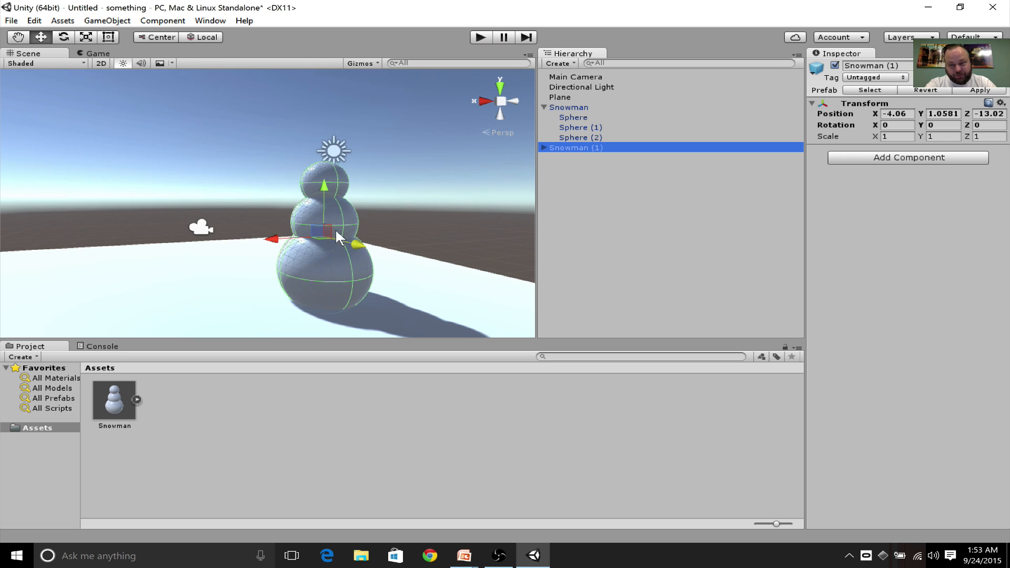
pyautogui.moveTo(275, 240); pyautogui.dragTo(151, 251)
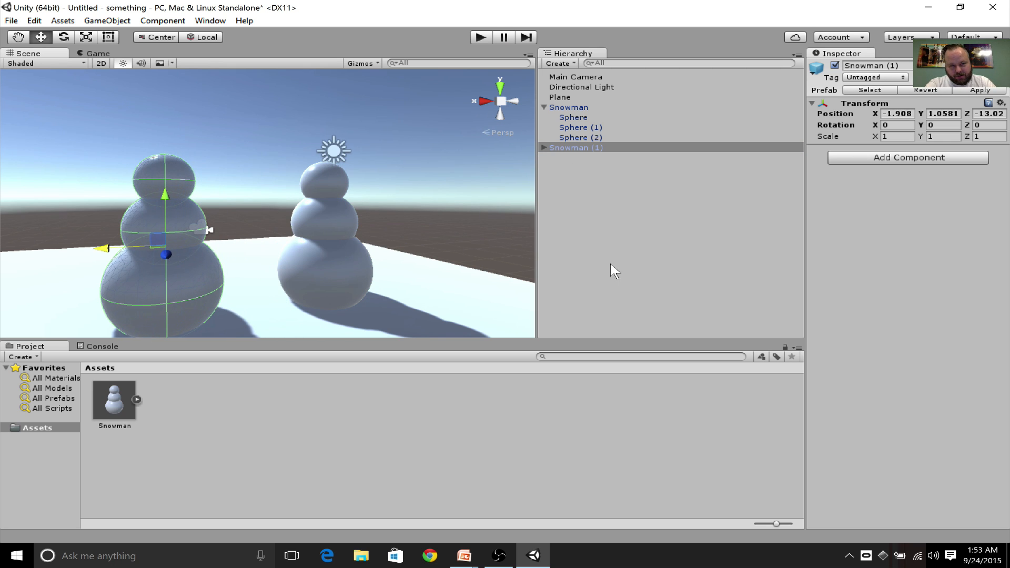
# Step: Duplicate Snowman (1) and move the copy along Z to about -15.15
pyautogui.rightClick(573, 149)
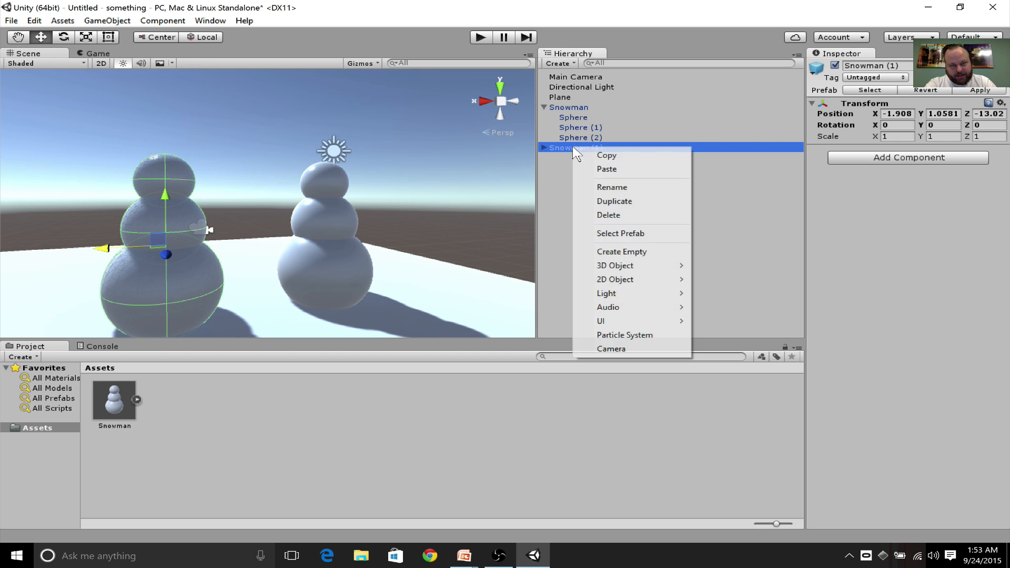
pyautogui.click(625, 201)
pyautogui.moveTo(170, 254); pyautogui.dragTo(177, 230)
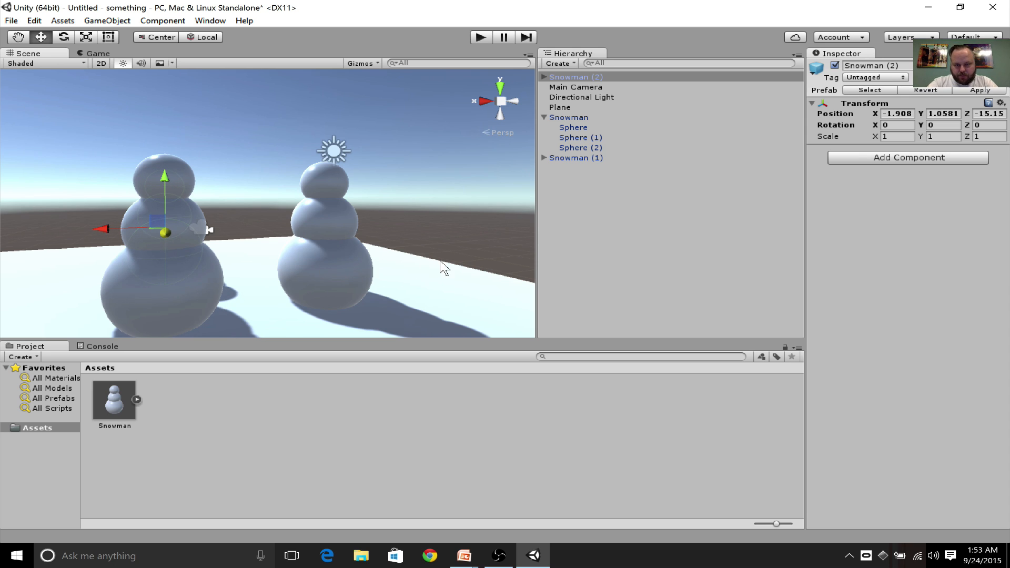
pyautogui.moveTo(439, 243); pyautogui.dragTo(423, 257, button='right')
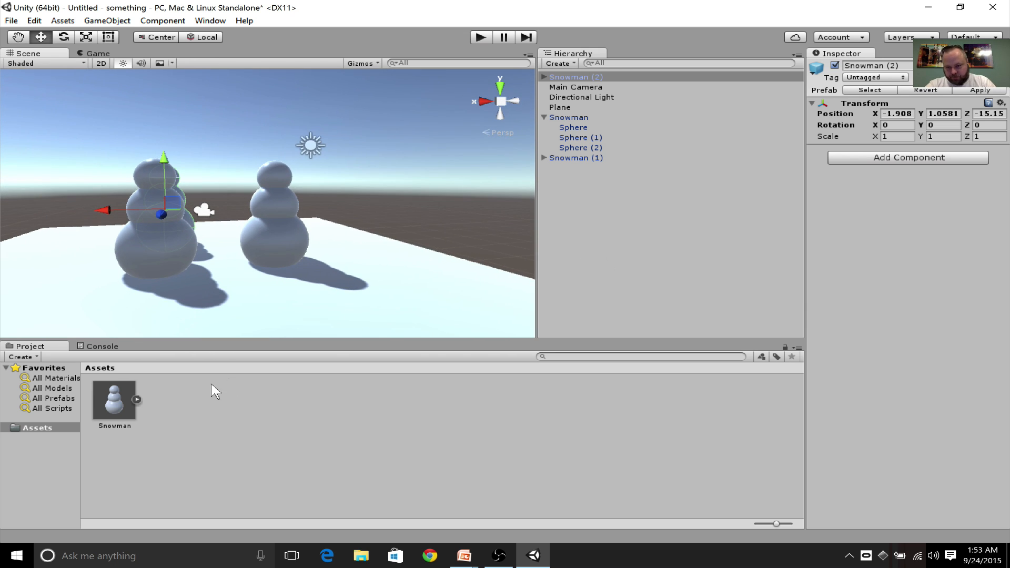
# Step: Scale the bottom sphere of the Snowman object uniformly to about 0.97 and apply the change to the prefab
pyautogui.click(103, 405)
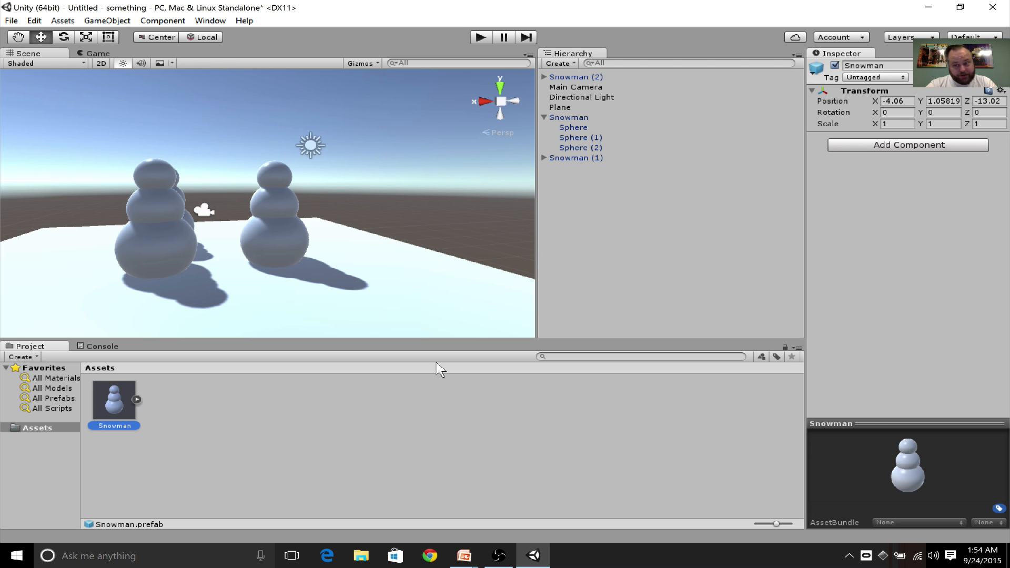
pyautogui.click(255, 243)
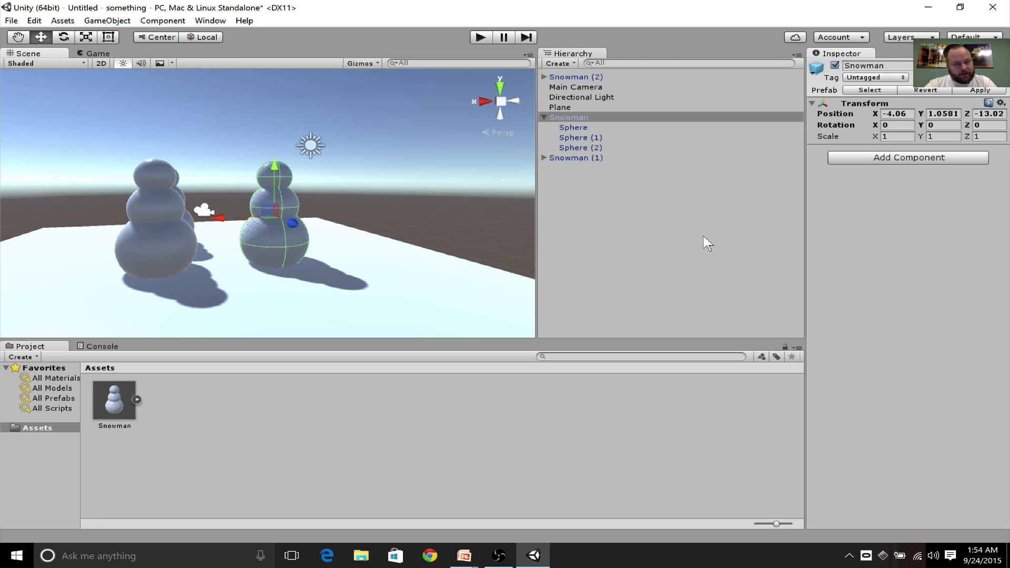
pyautogui.click(585, 129)
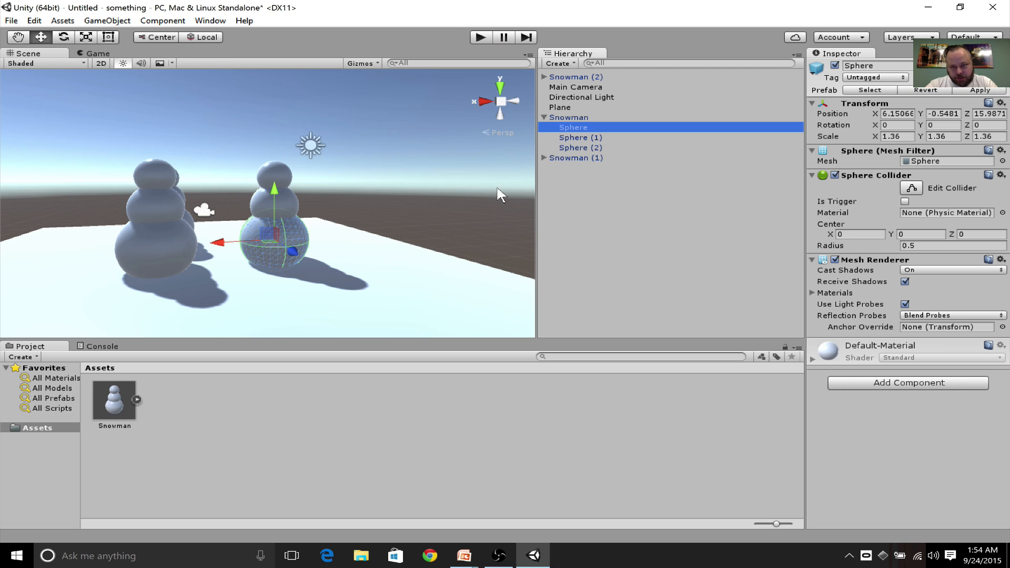
pyautogui.click(85, 37)
pyautogui.moveTo(275, 238)
pyautogui.mouseDown()
pyautogui.moveTo(281, 245)
pyautogui.moveTo(260, 244)
pyautogui.mouseUp()
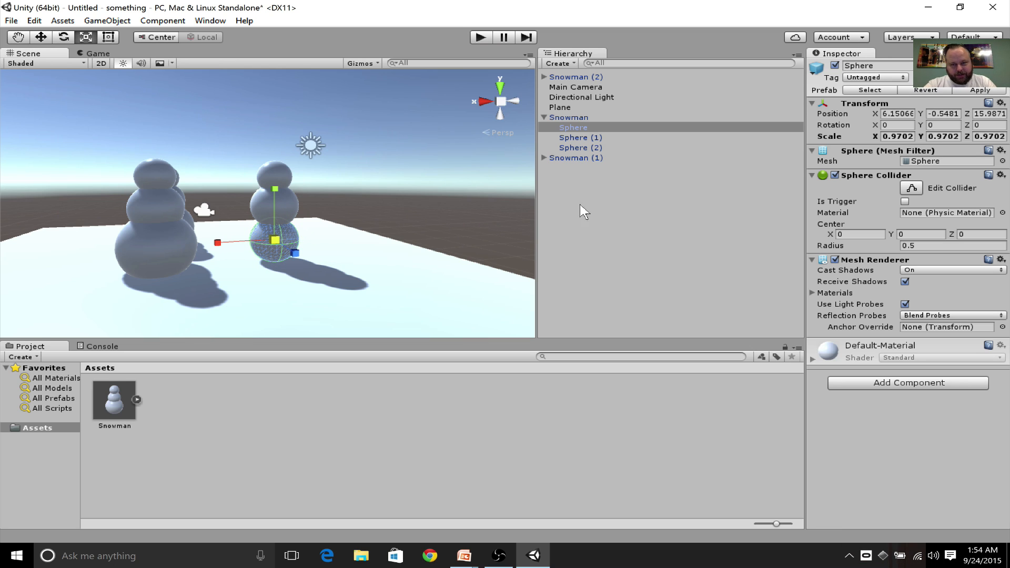
pyautogui.click(980, 90)
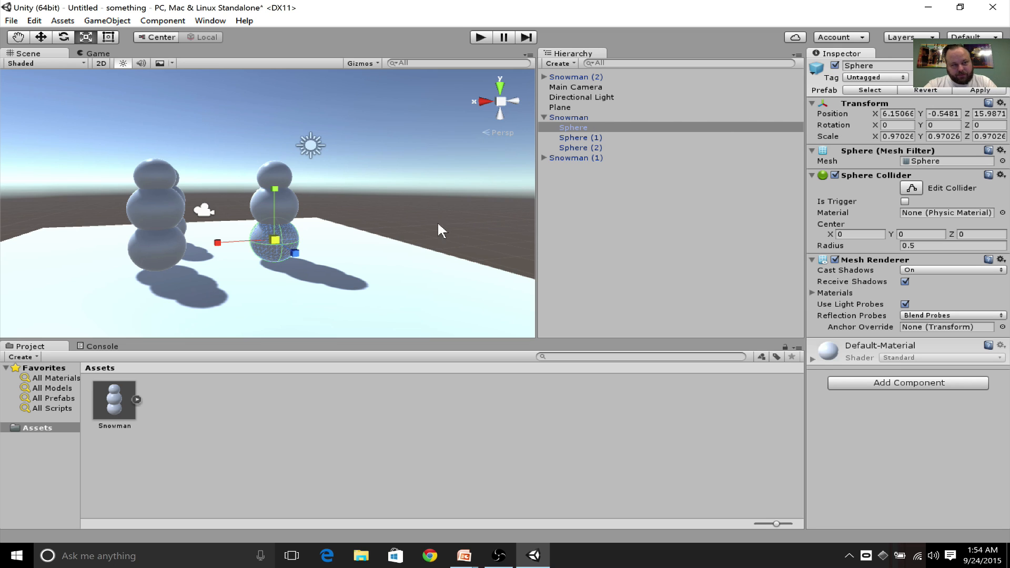
# Step: Enlarge the Snowman's bottom sphere uniformly to a scale of about 1.38 and apply it to the prefab
pyautogui.moveTo(275, 240); pyautogui.dragTo(307, 239)
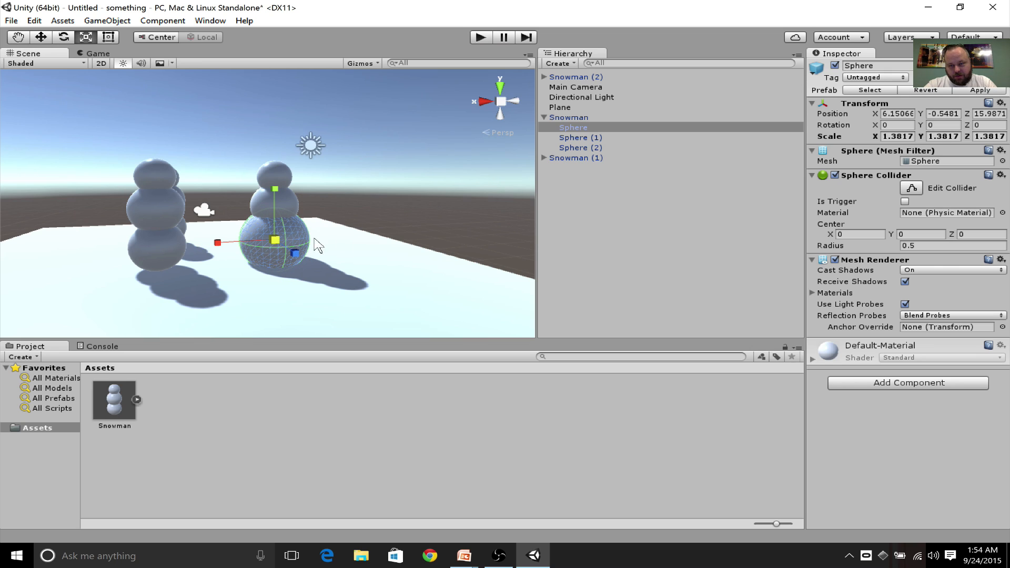
pyautogui.click(966, 92)
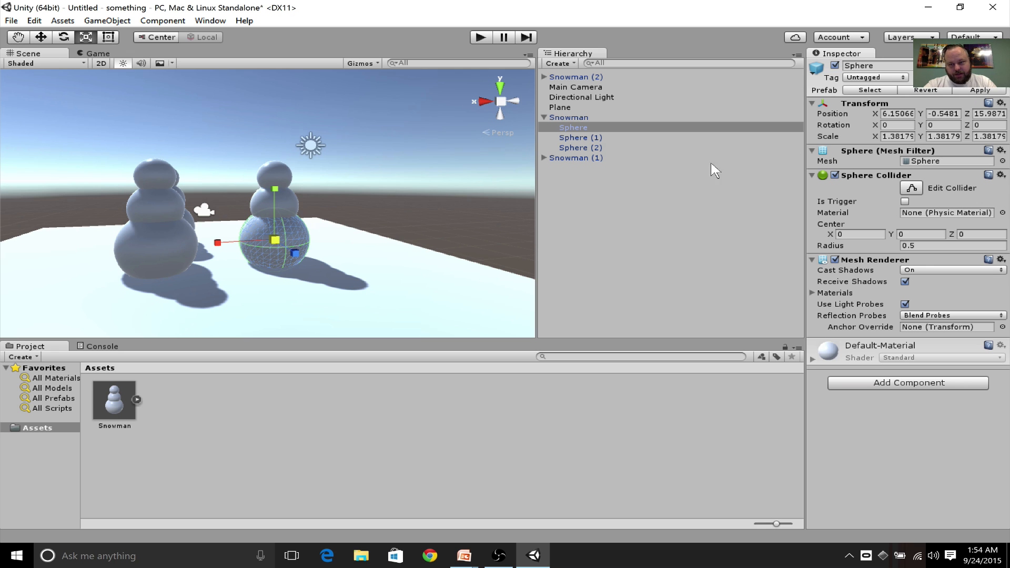
pyautogui.keyDown('alt'); pyautogui.moveTo(406, 250); pyautogui.dragTo(324, 258); pyautogui.keyUp('alt')
pyautogui.scroll(-3, 324, 257)
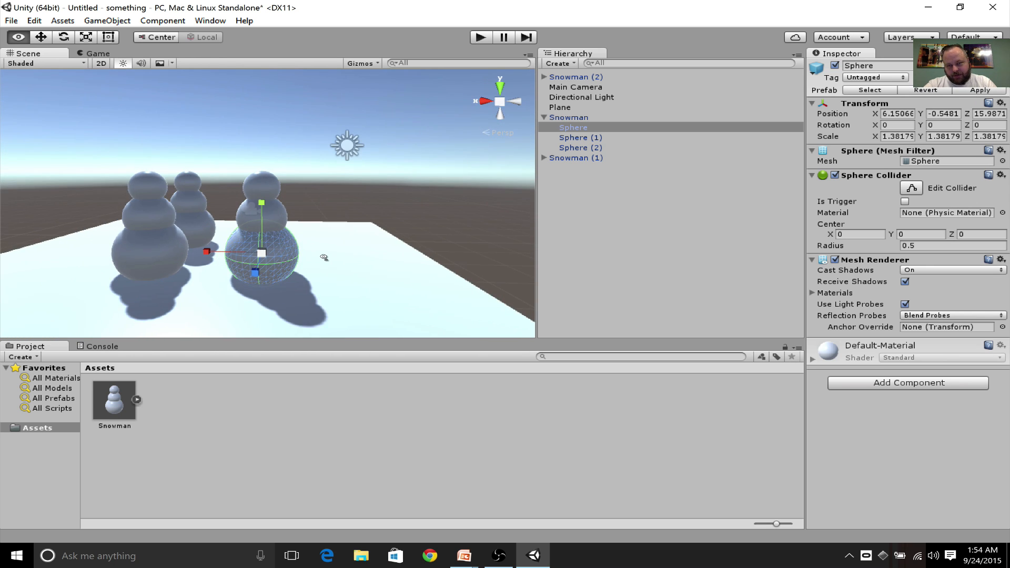
pyautogui.scroll(2, 324, 258)
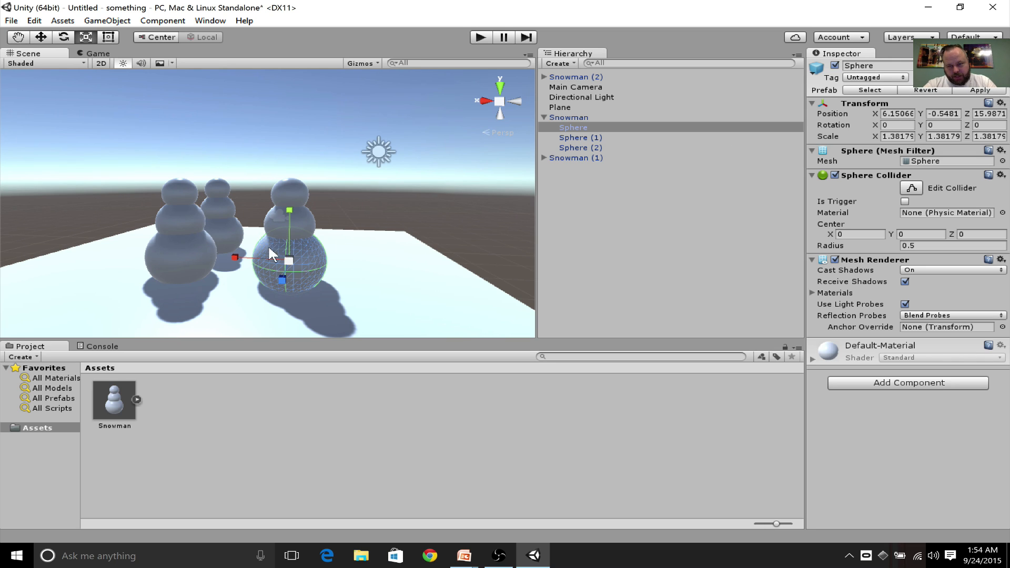
# Step: Enlarge the Snowman's bottom sphere to about 2.08, revert it to the prefab's values and clear the selection
pyautogui.moveTo(291, 262); pyautogui.dragTo(324, 255)
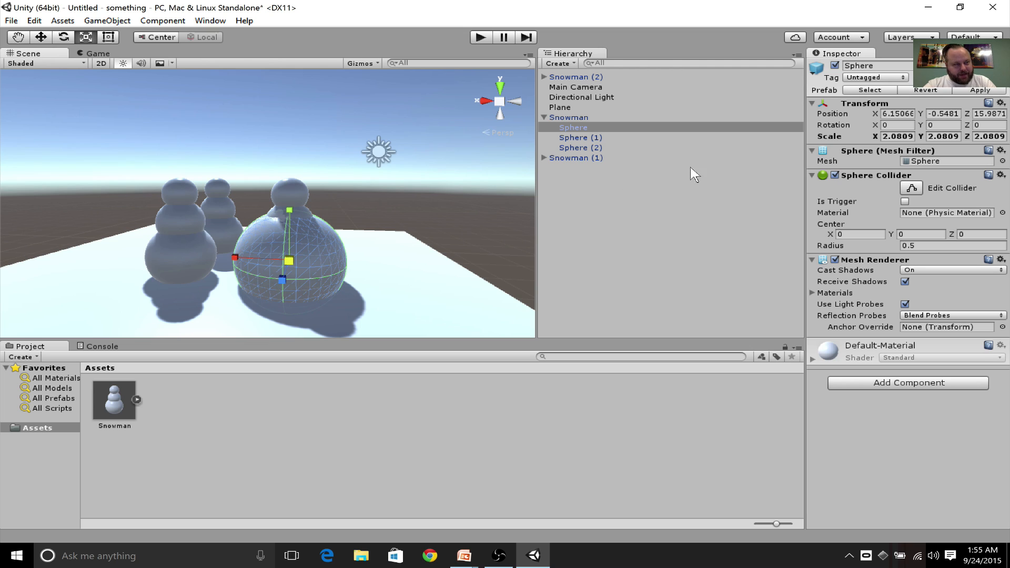
pyautogui.click(923, 90)
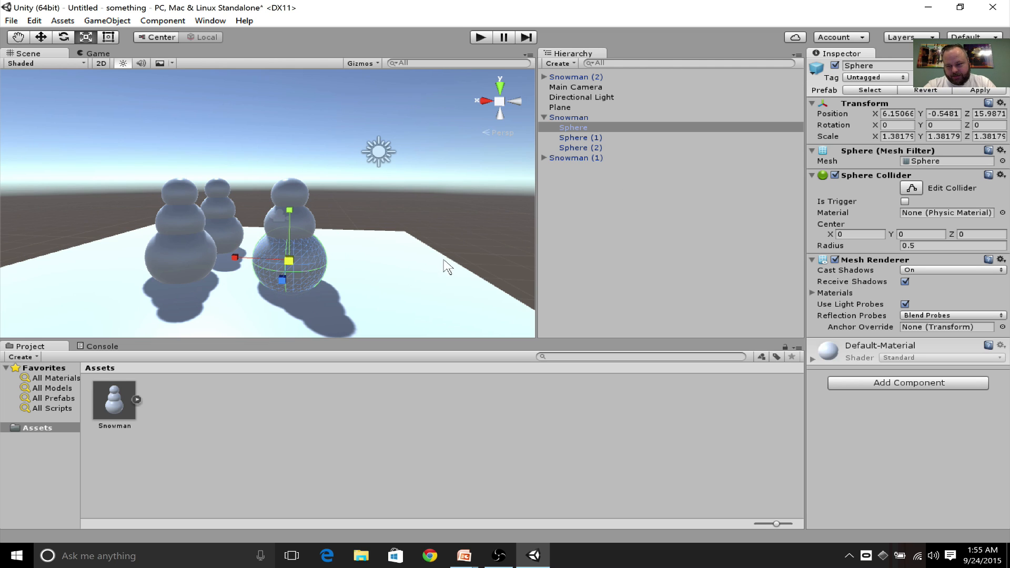
pyautogui.click(631, 265)
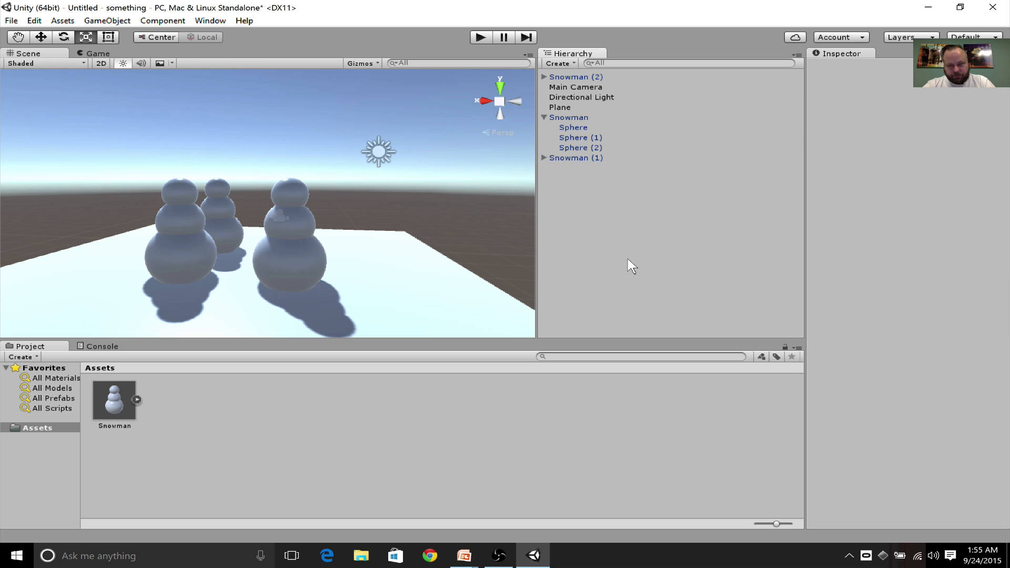
# Step: Expand the Snowman prefab in the Assets folder to view its child spheres, and collapse it again
pyautogui.click(113, 406)
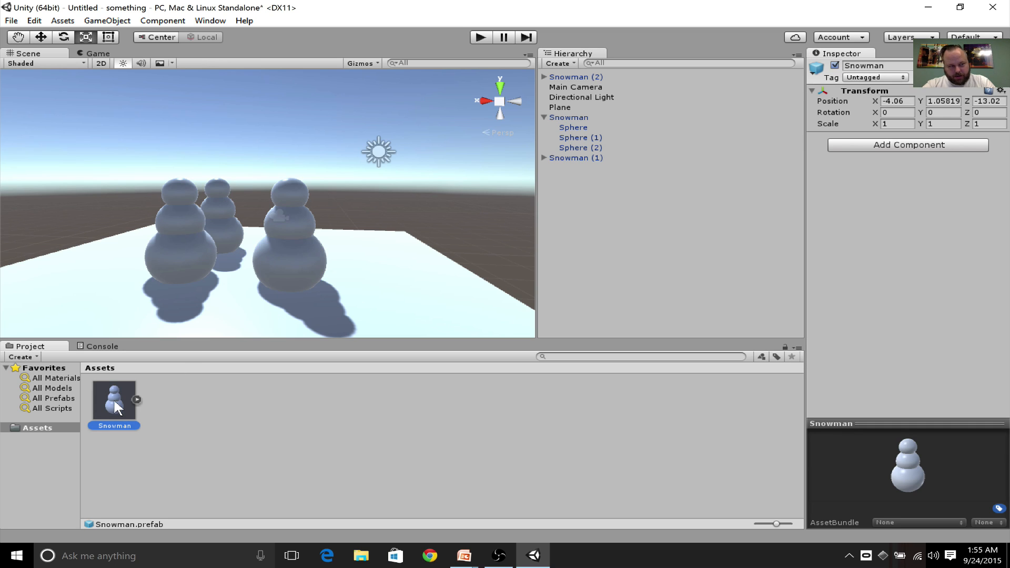
pyautogui.click(136, 400)
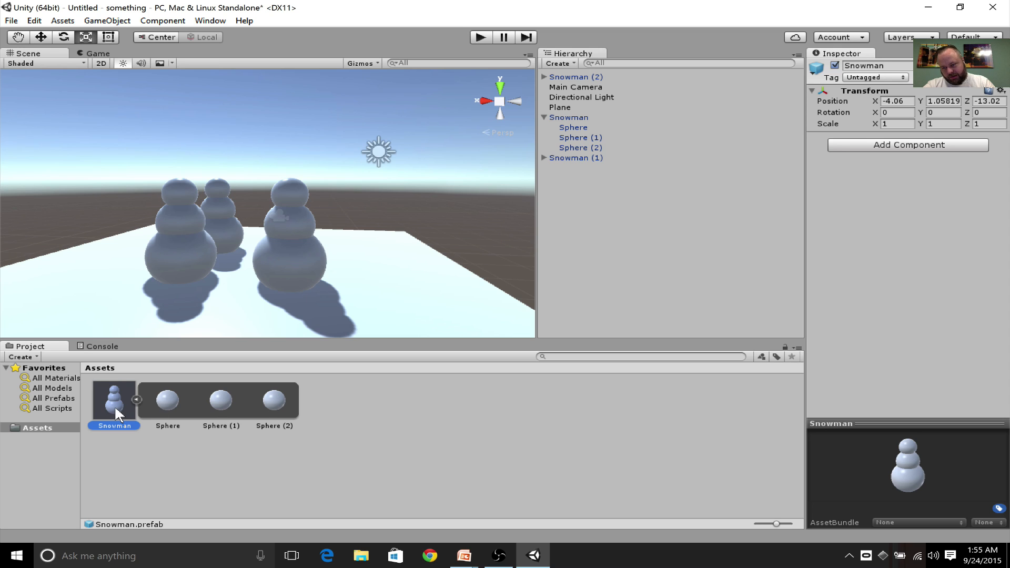
pyautogui.click(135, 400)
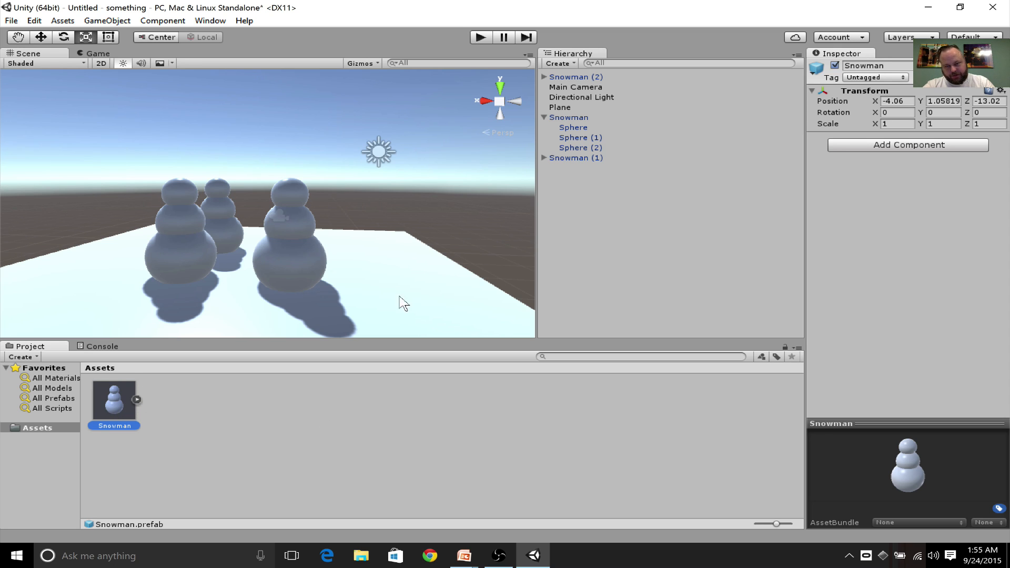
# Step: Tilt the whole Snowman object about the Z axis to a rotation of about 10.4 and clear the selection
pyautogui.click(299, 264)
pyautogui.press('e')
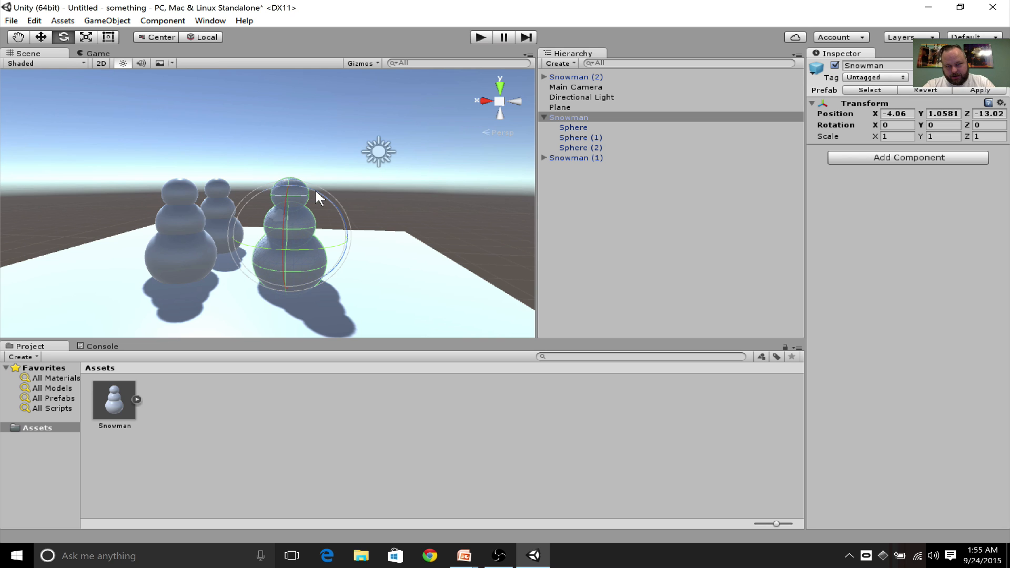
pyautogui.moveTo(315, 191); pyautogui.dragTo(321, 239)
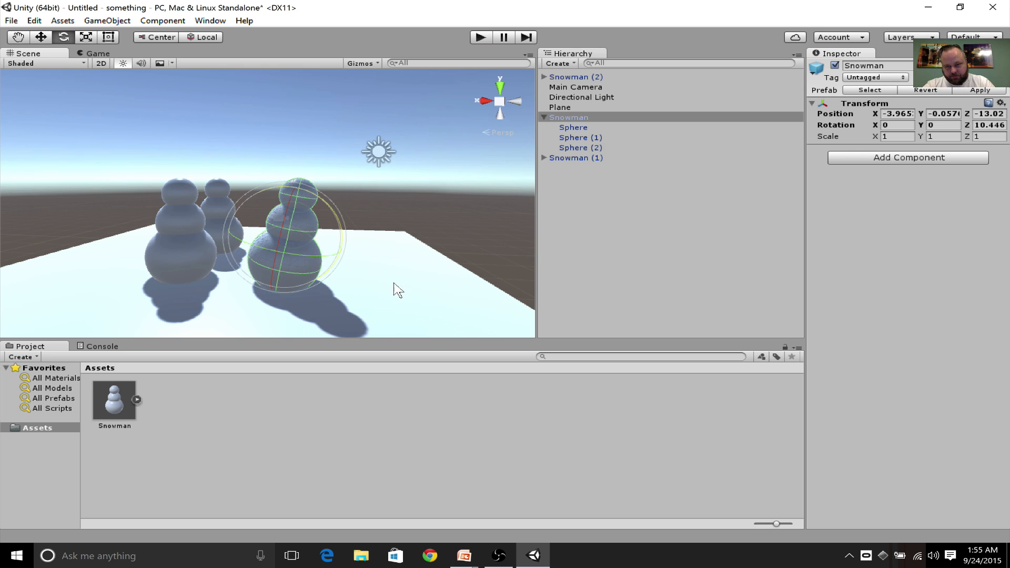
pyautogui.click(371, 294)
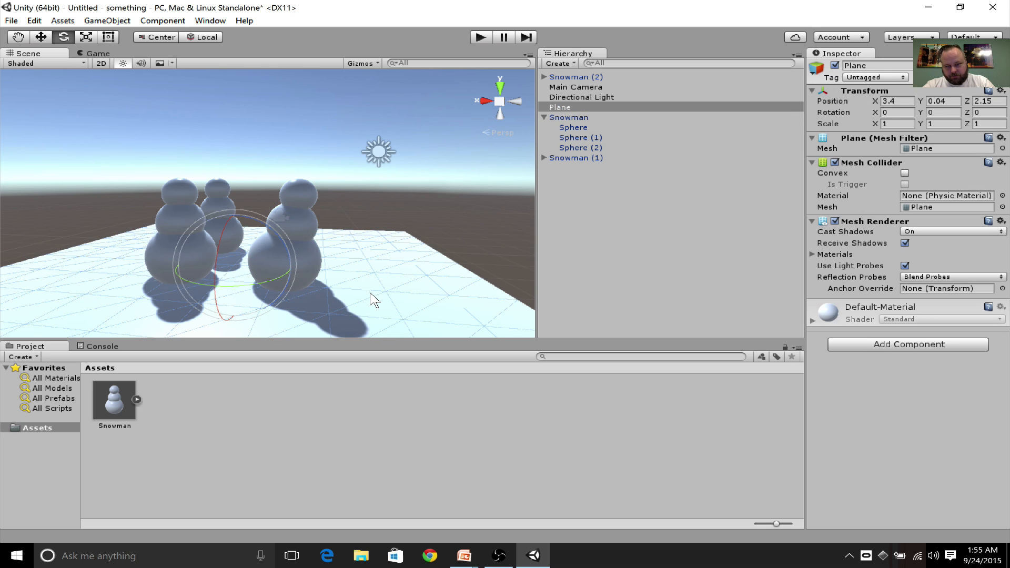
pyautogui.click(377, 200)
# Step: Scale the whole tilted Snowman object down uniformly to about 0.93
pyautogui.keyDown('alt'); pyautogui.moveTo(393, 207); pyautogui.dragTo(957, 150); pyautogui.keyUp('alt')
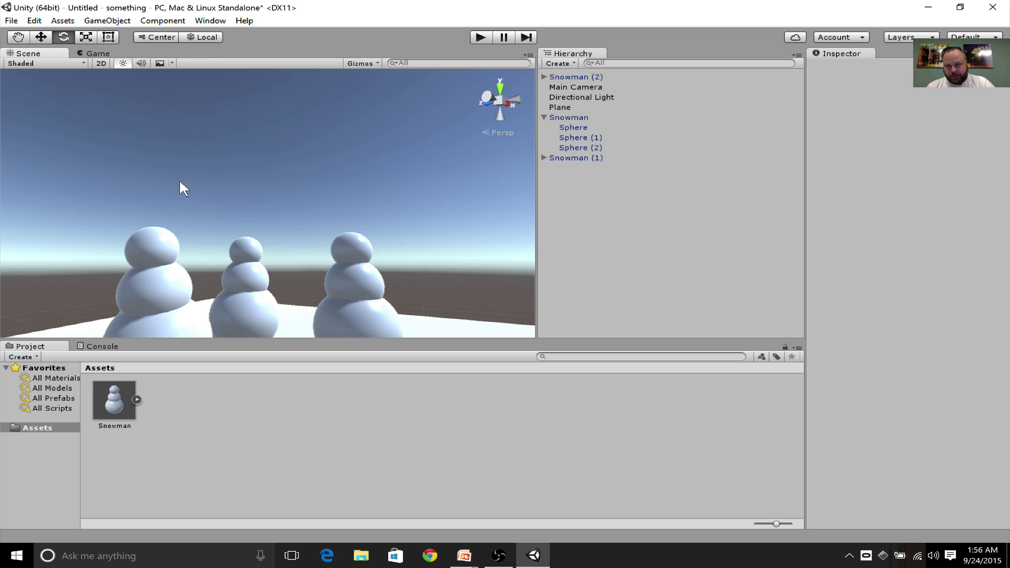
pyautogui.click(84, 37)
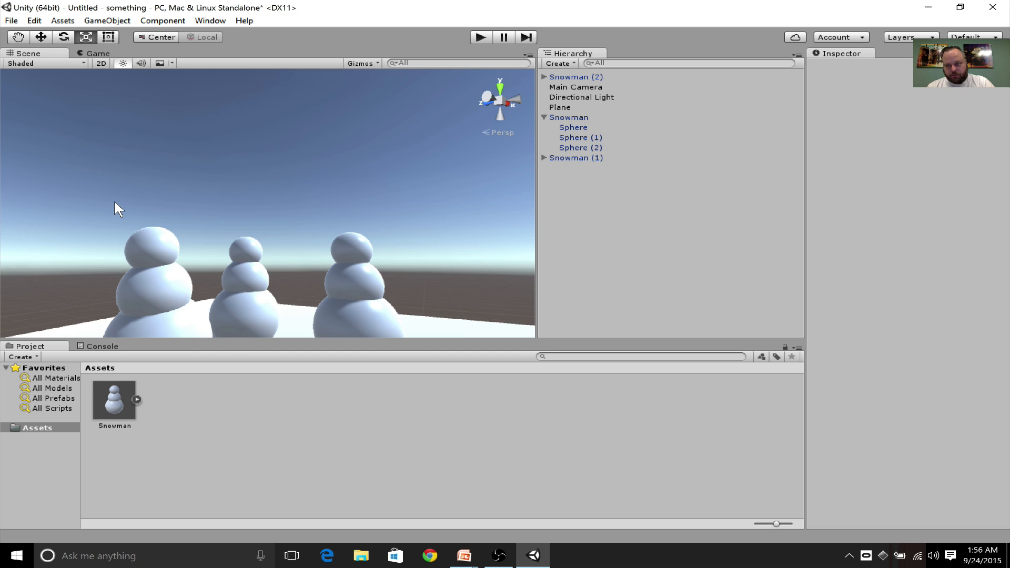
pyautogui.scroll(2, 272, 200)
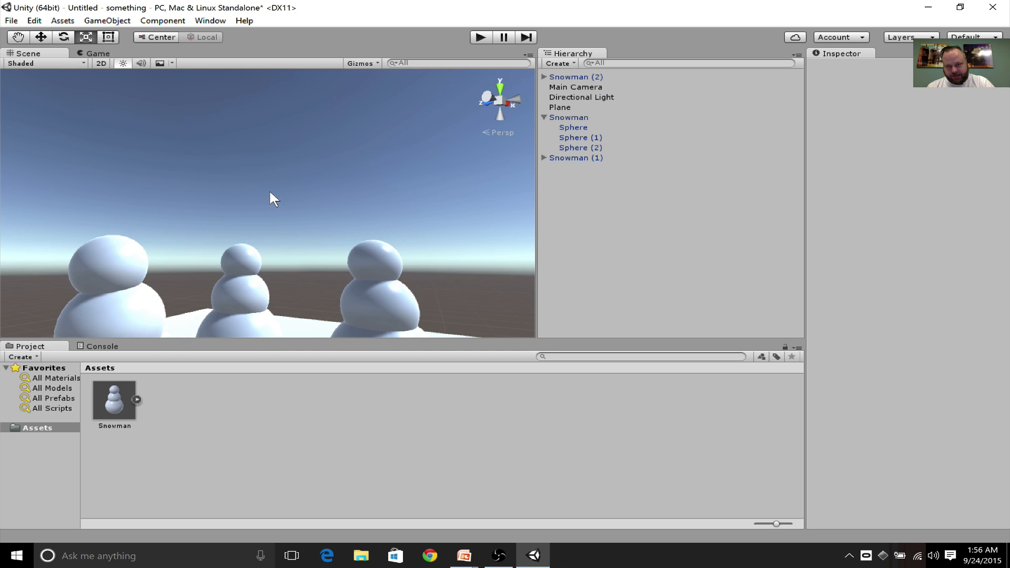
pyautogui.keyDown('alt'); pyautogui.moveTo(286, 158); pyautogui.dragTo(284, 254); pyautogui.keyUp('alt')
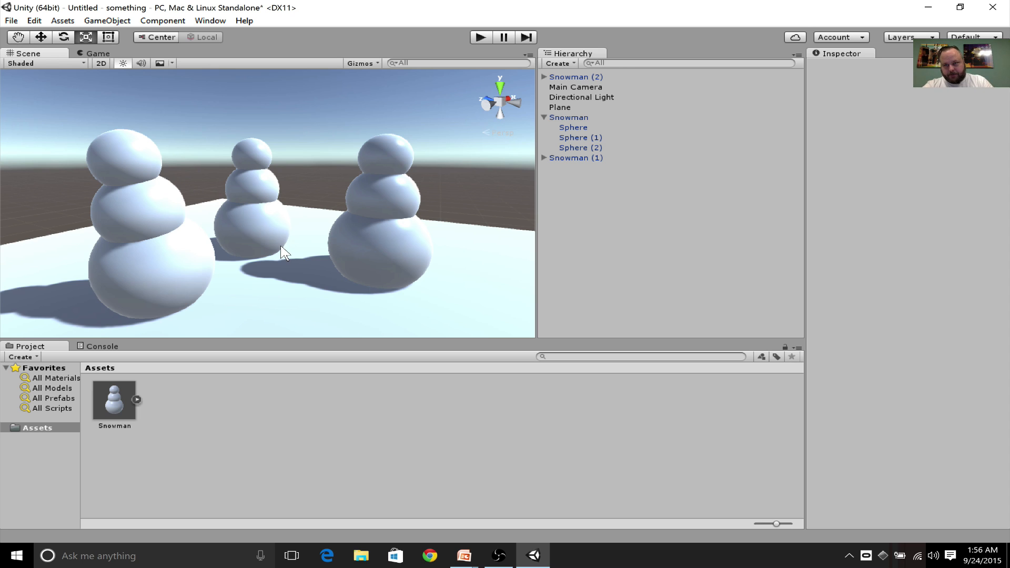
pyautogui.click(168, 263)
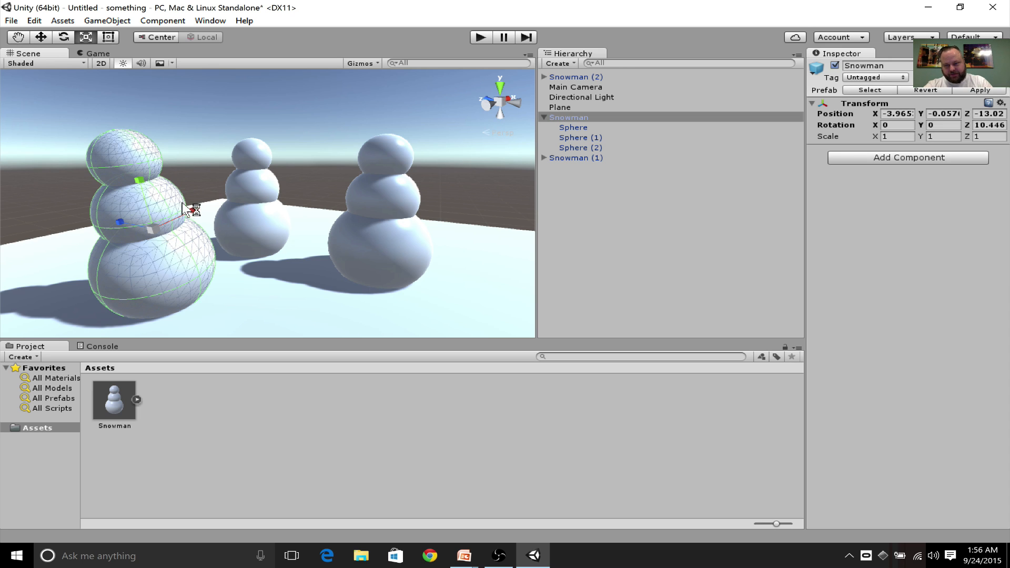
pyautogui.moveTo(152, 229)
pyautogui.mouseDown()
pyautogui.moveTo(186, 213)
pyautogui.moveTo(143, 222)
pyautogui.mouseUp()
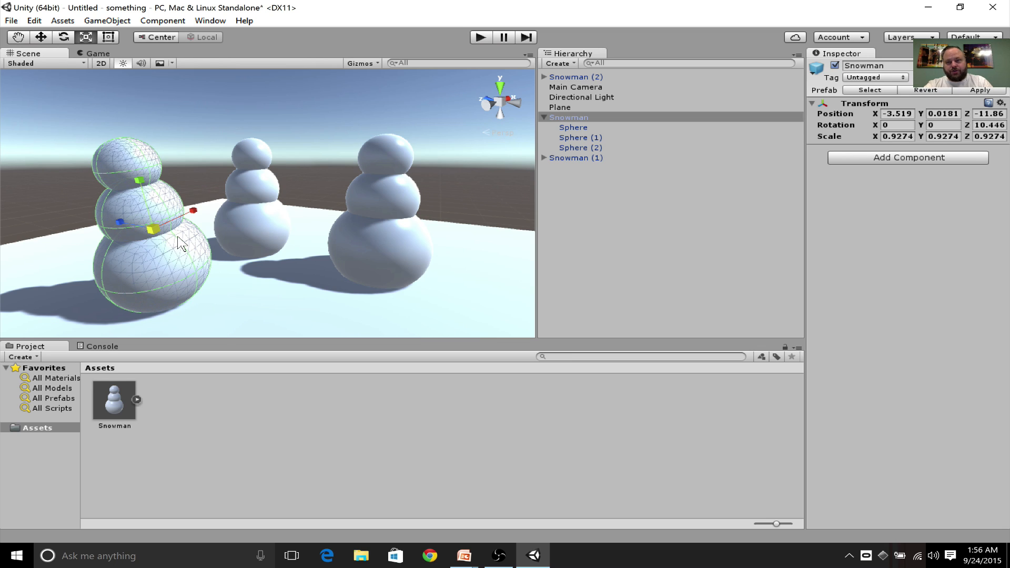
# Step: Switch the scene to the 2D view to look at the snowmen, and return it to 3D
pyautogui.press('2')
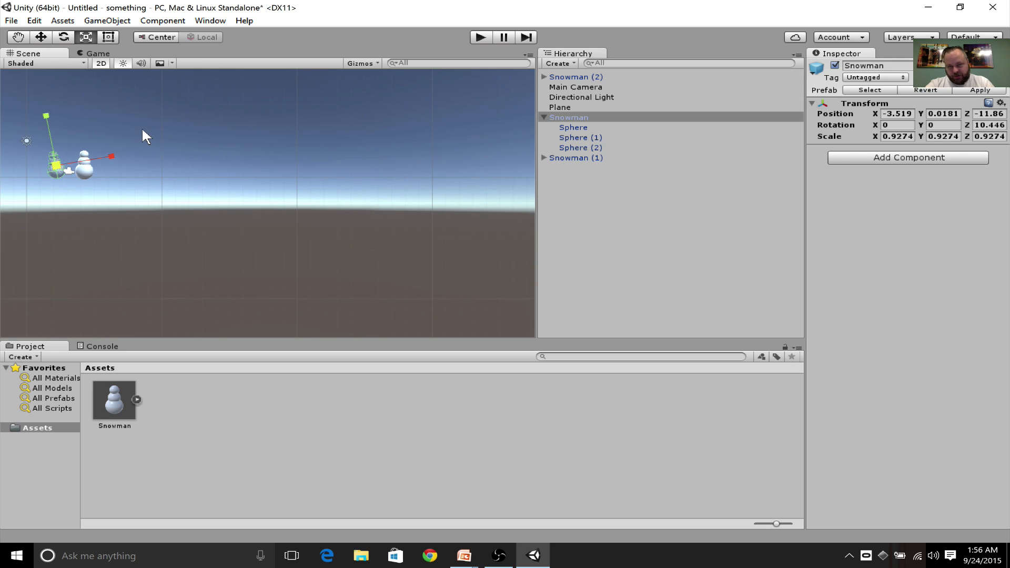
pyautogui.moveTo(247, 197); pyautogui.dragTo(309, 275, button='middle')
pyautogui.click(96, 64)
# Step: Rotate the Snowman object upright to about 0.34 around Z and move it along X to about -3.69
pyautogui.keyDown('alt'); pyautogui.moveTo(272, 184); pyautogui.dragTo(174, 221); pyautogui.keyUp('alt')
pyautogui.keyDown('alt'); pyautogui.scroll(3, 390, 270); pyautogui.keyUp('alt')
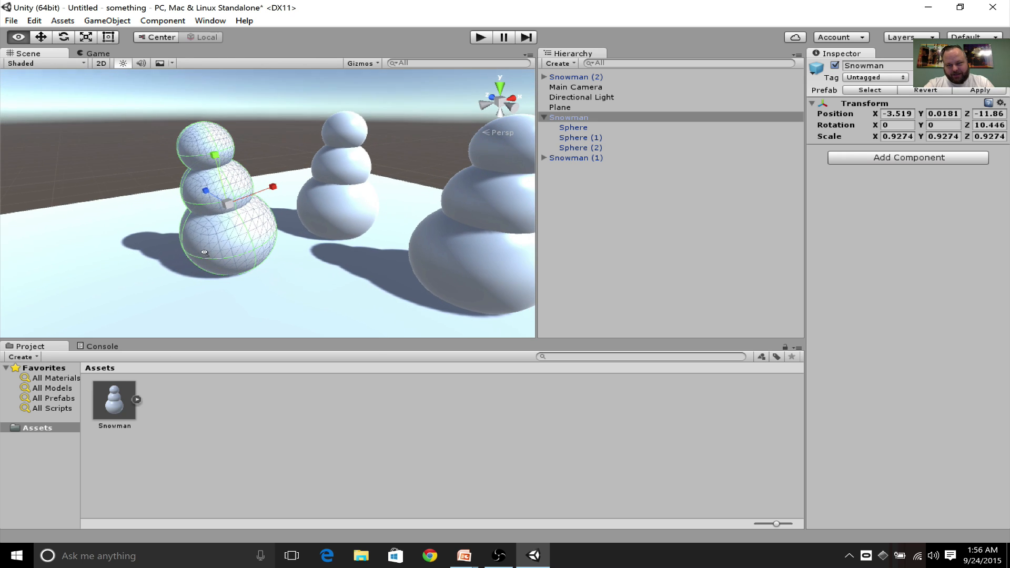
pyautogui.click(64, 38)
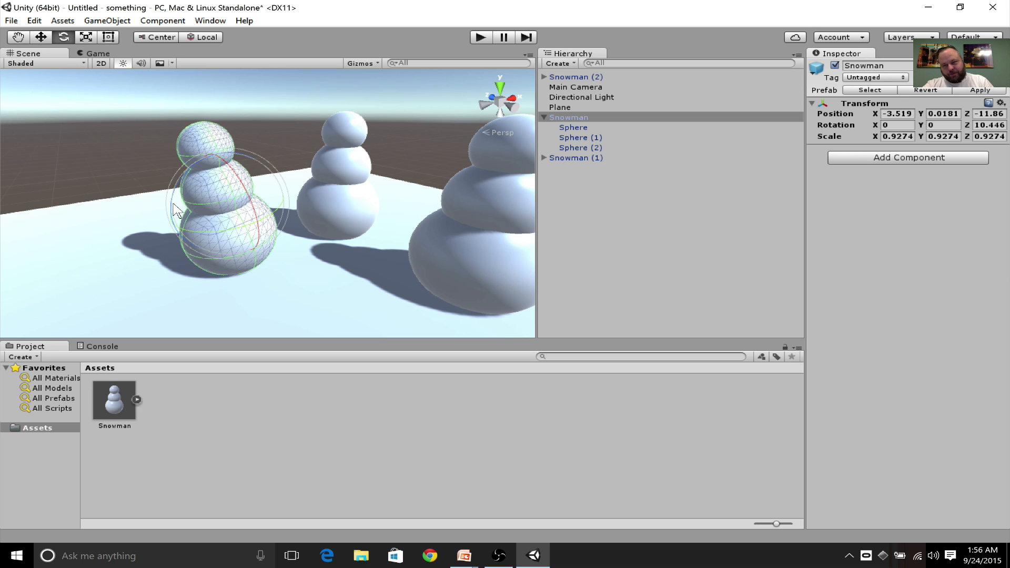
pyautogui.moveTo(175, 207)
pyautogui.mouseDown()
pyautogui.moveTo(188, 169)
pyautogui.moveTo(187, 191)
pyautogui.mouseUp()
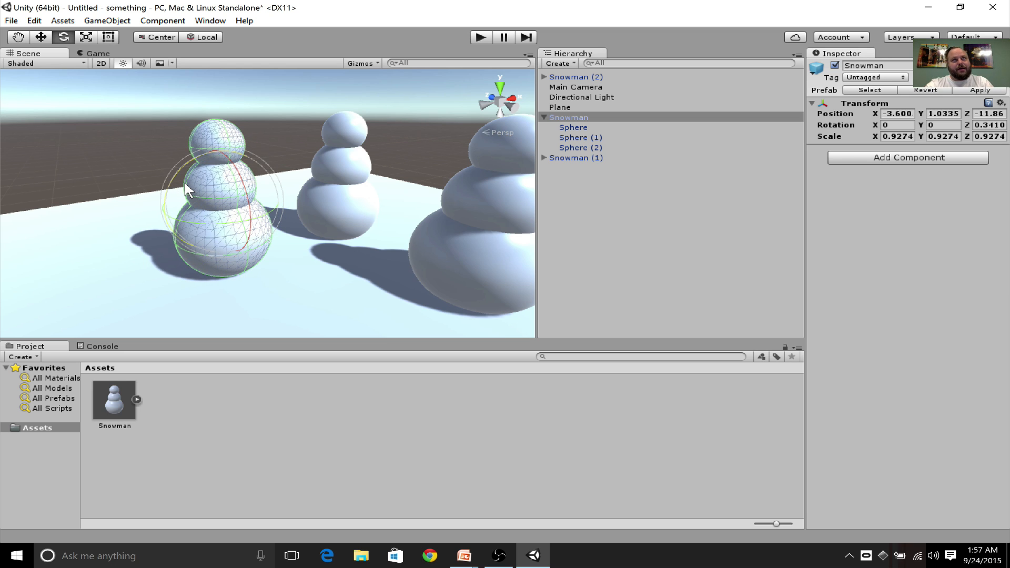
pyautogui.click(41, 37)
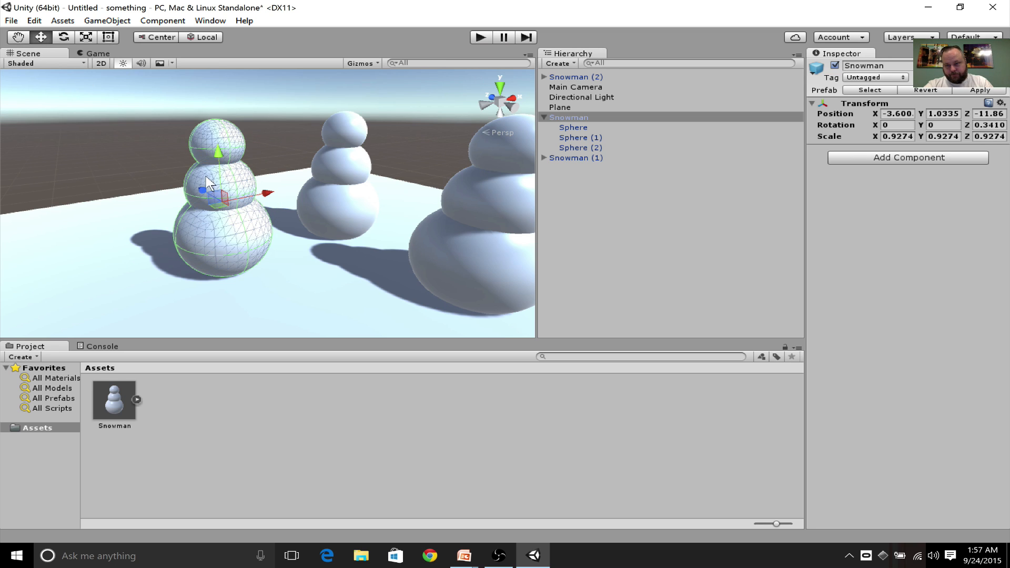
pyautogui.moveTo(269, 199); pyautogui.dragTo(265, 201)
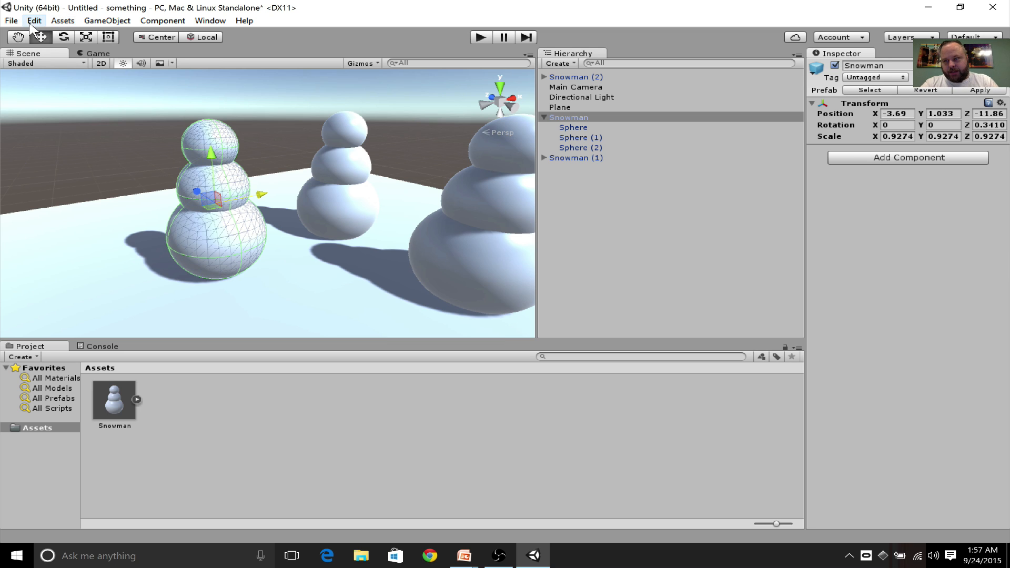
# Step: Start importing a new asset and browse to the Macintosh HD (D:) drive
pyautogui.click(59, 24)
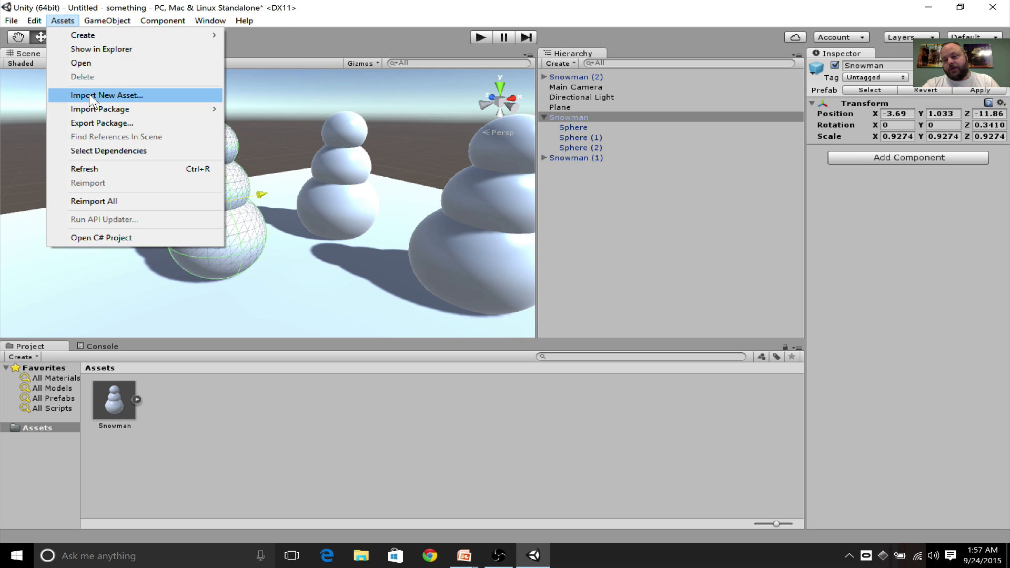
pyautogui.click(92, 97)
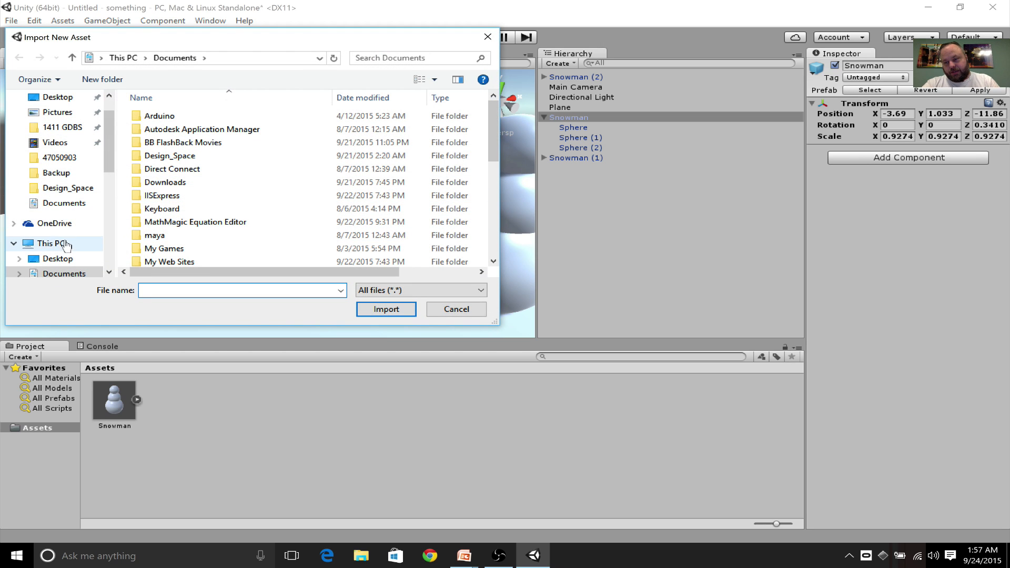
pyautogui.click(56, 258)
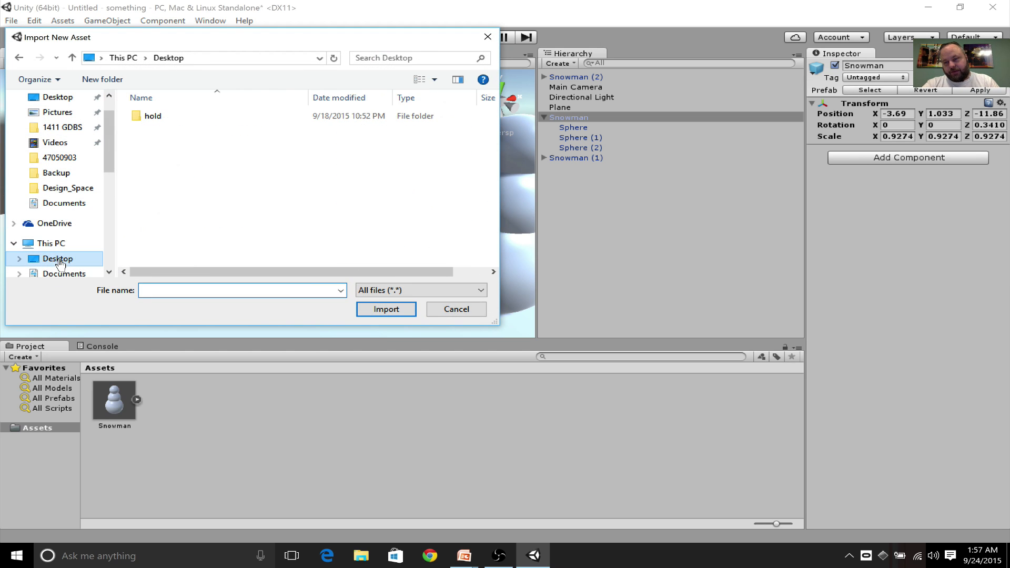
pyautogui.scroll(-3, 67, 254)
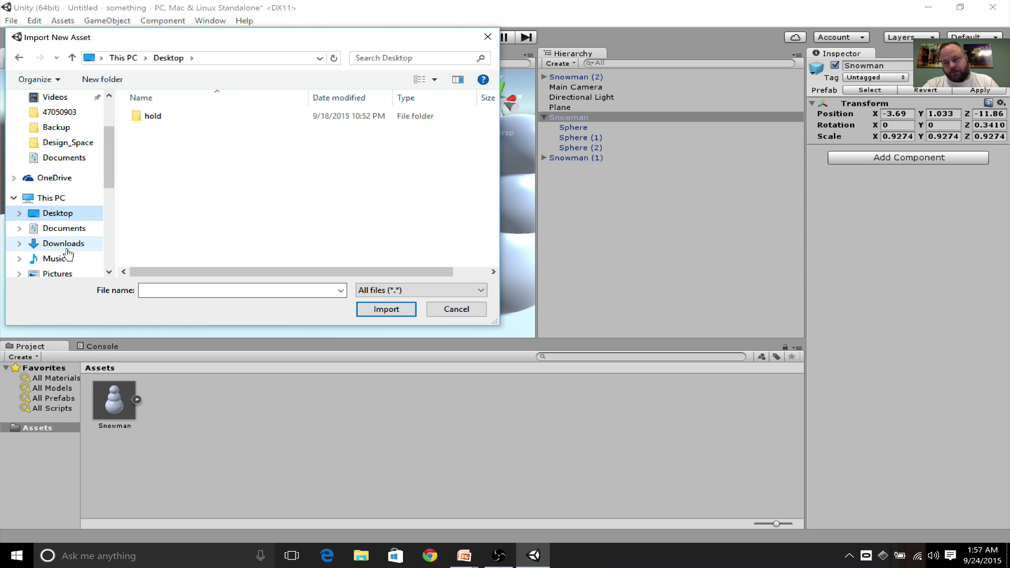
pyautogui.scroll(-6, 63, 224)
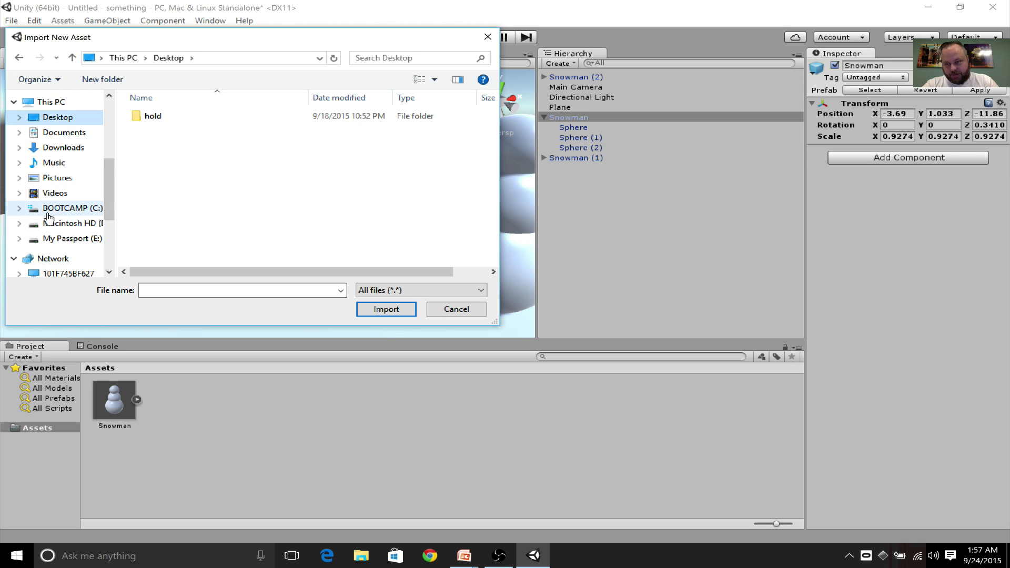
pyautogui.click(66, 224)
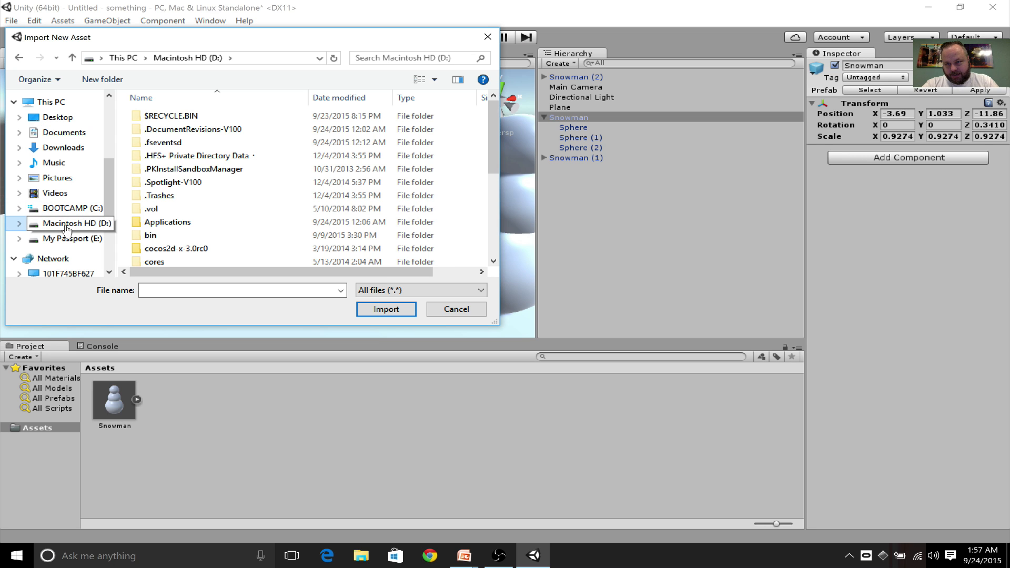
# Step: Import wood-textures-high-quality-8.jpg from the Desktop folder inside the personal folder under Users
pyautogui.scroll(-5, 168, 241)
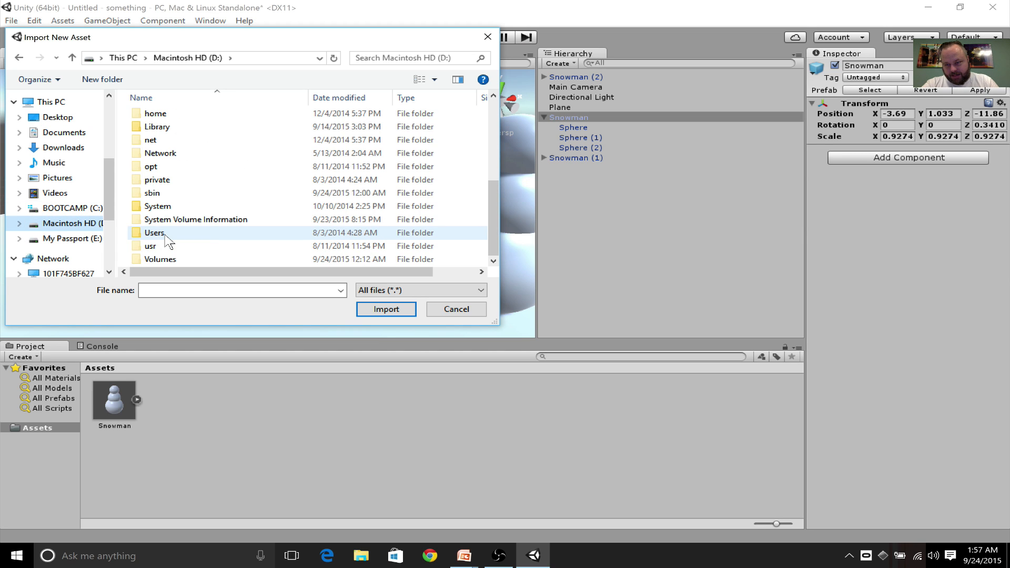
pyautogui.doubleClick(166, 238)
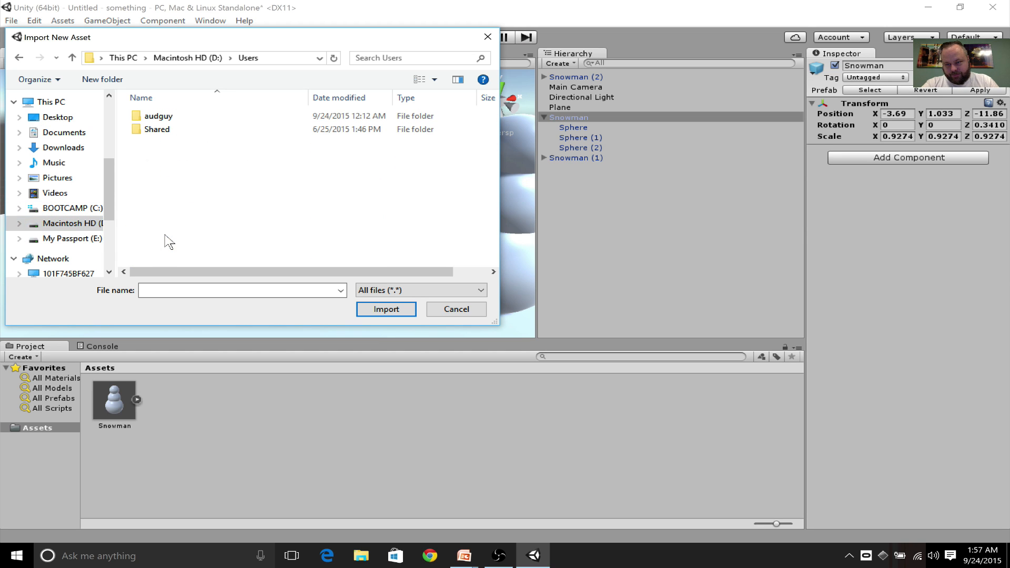
pyautogui.doubleClick(165, 117)
pyautogui.scroll(-7, 181, 247)
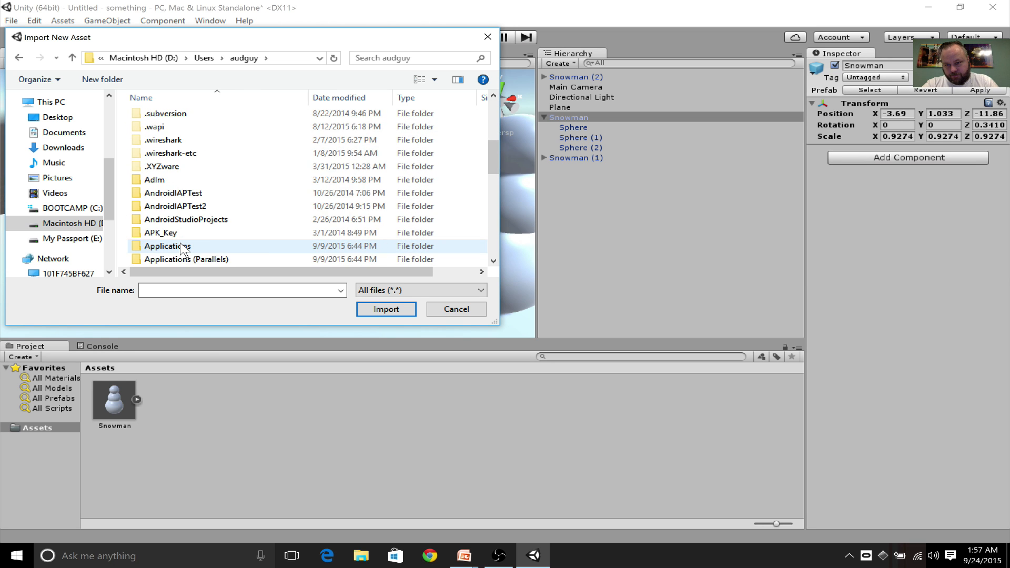
pyautogui.scroll(-3, 180, 245)
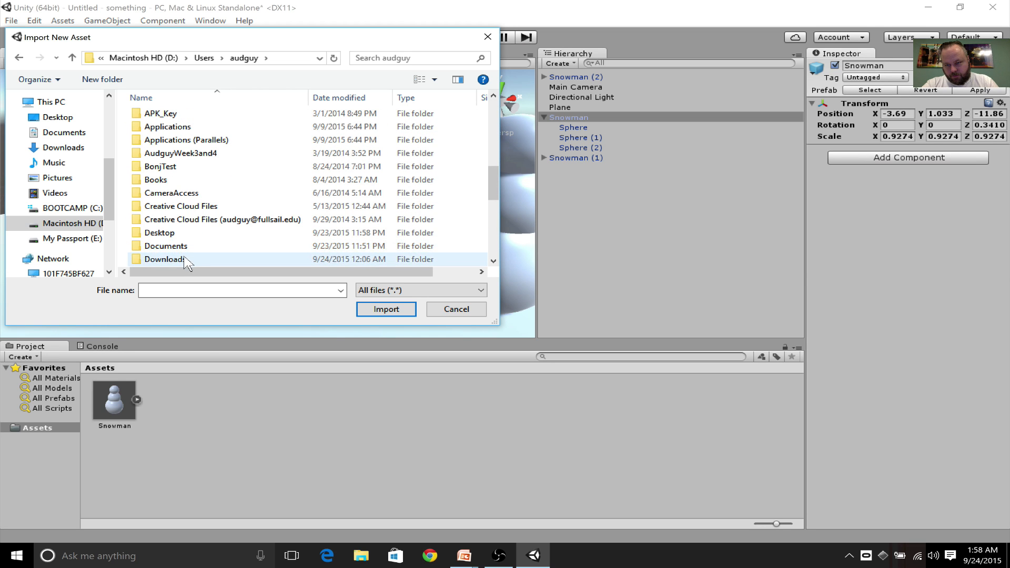
pyautogui.scroll(-1, 182, 247)
pyautogui.doubleClick(173, 200)
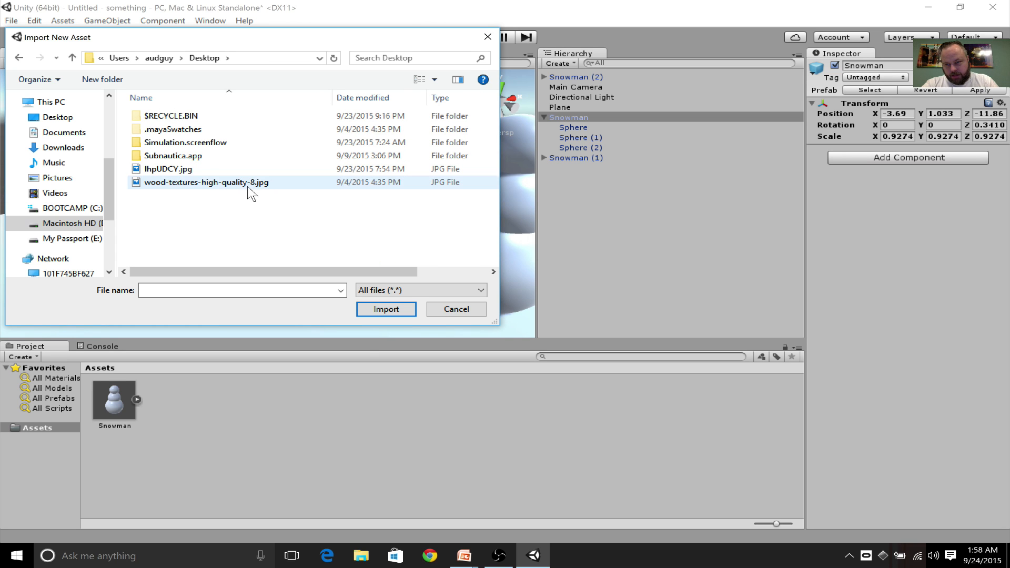
pyautogui.click(223, 183)
pyautogui.click(413, 313)
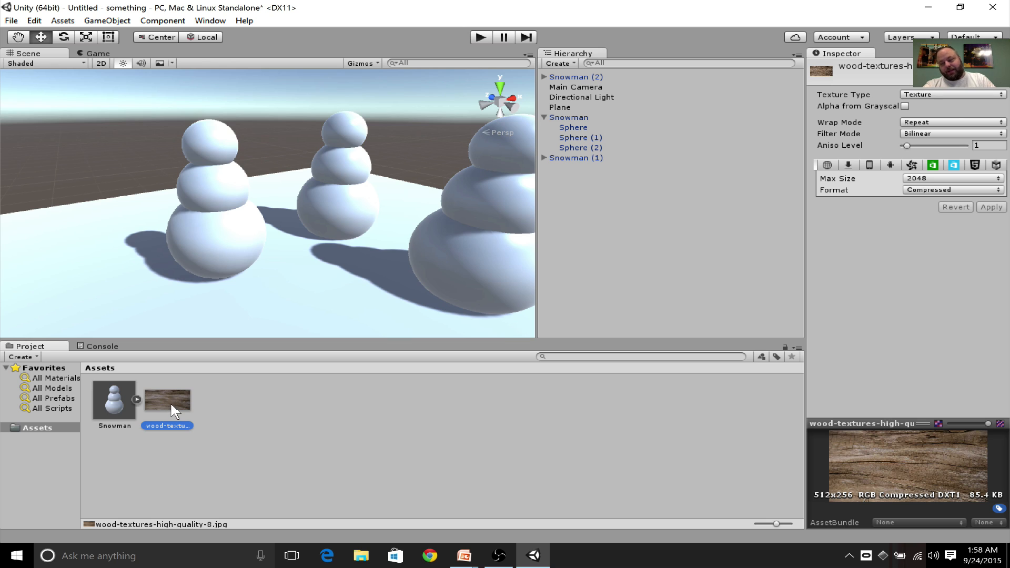
# Step: Apply the imported wood texture to the ground plane to generate its material, and undo the assignment
pyautogui.moveTo(173, 406); pyautogui.dragTo(94, 279)
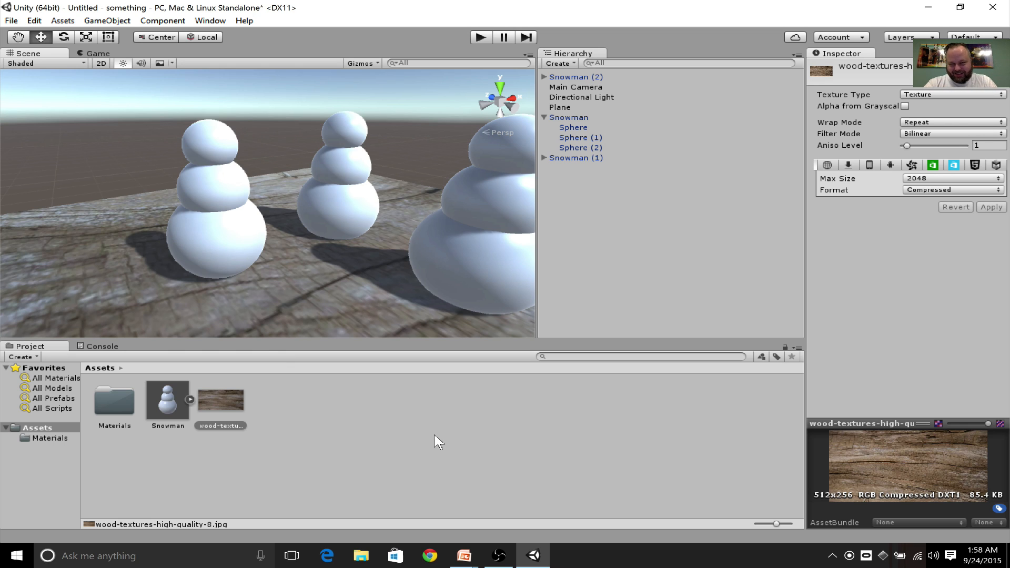
pyautogui.hotkey('ctrl', 'z')
pyautogui.click(89, 271)
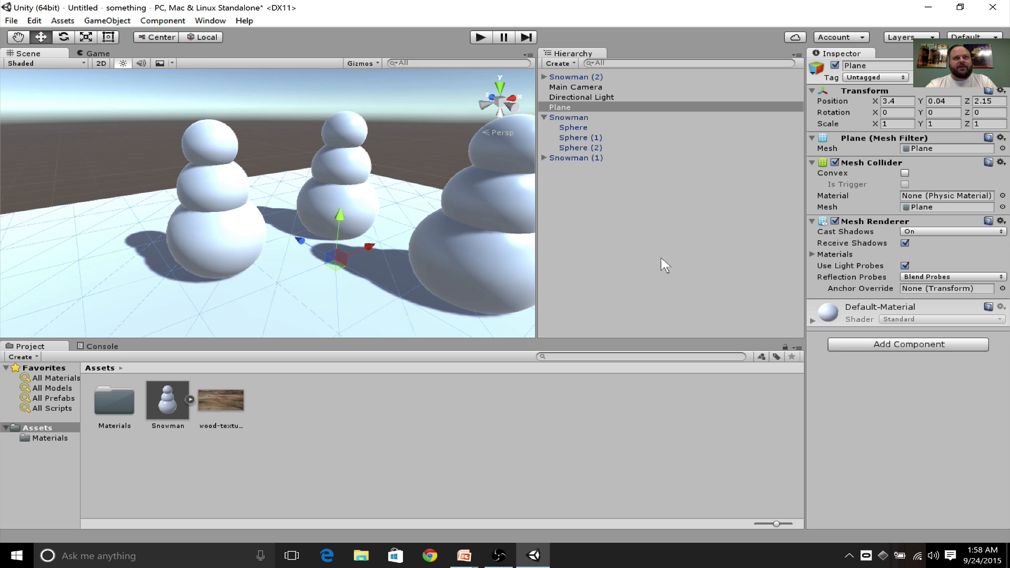
# Step: Inspect the wood material in the Materials folder, including its preview and the source texture of its Albedo map
pyautogui.click(115, 412)
pyautogui.doubleClick(116, 412)
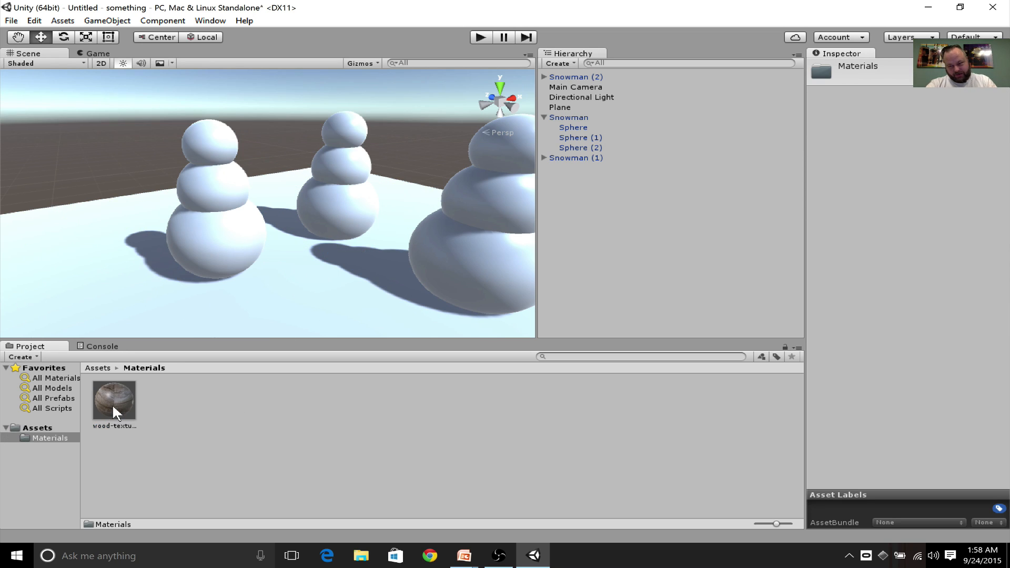
pyautogui.click(113, 402)
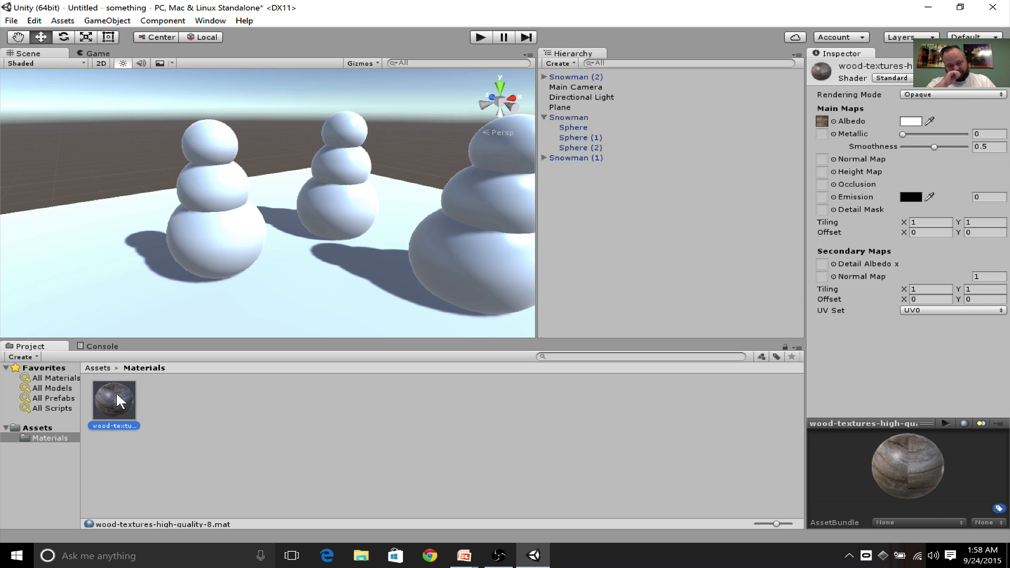
pyautogui.moveTo(907, 472)
pyautogui.mouseDown()
pyautogui.moveTo(952, 453)
pyautogui.moveTo(896, 444)
pyautogui.moveTo(916, 491)
pyautogui.moveTo(932, 476)
pyautogui.moveTo(911, 481)
pyautogui.moveTo(906, 469)
pyautogui.mouseUp()
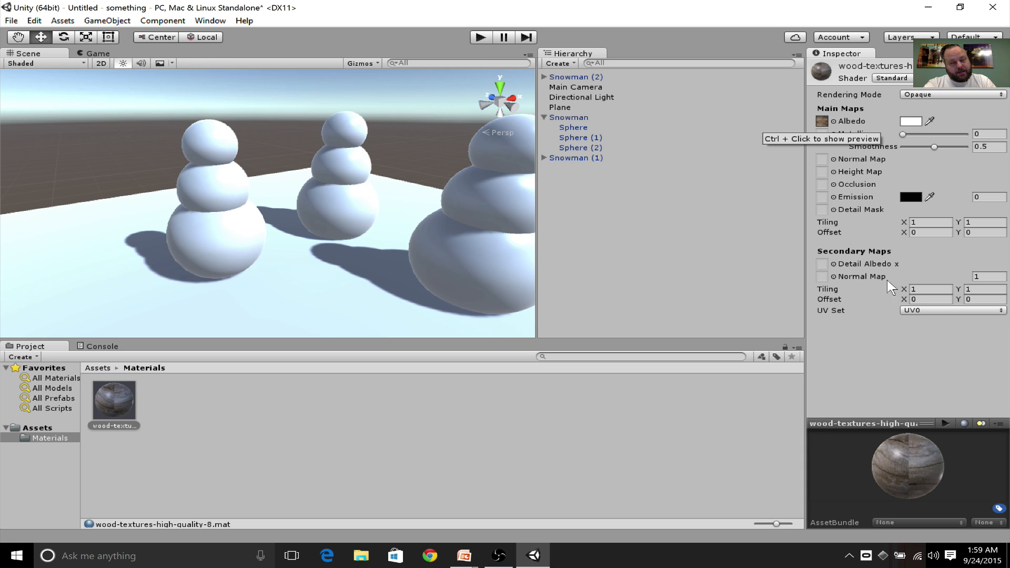
pyautogui.click(821, 126)
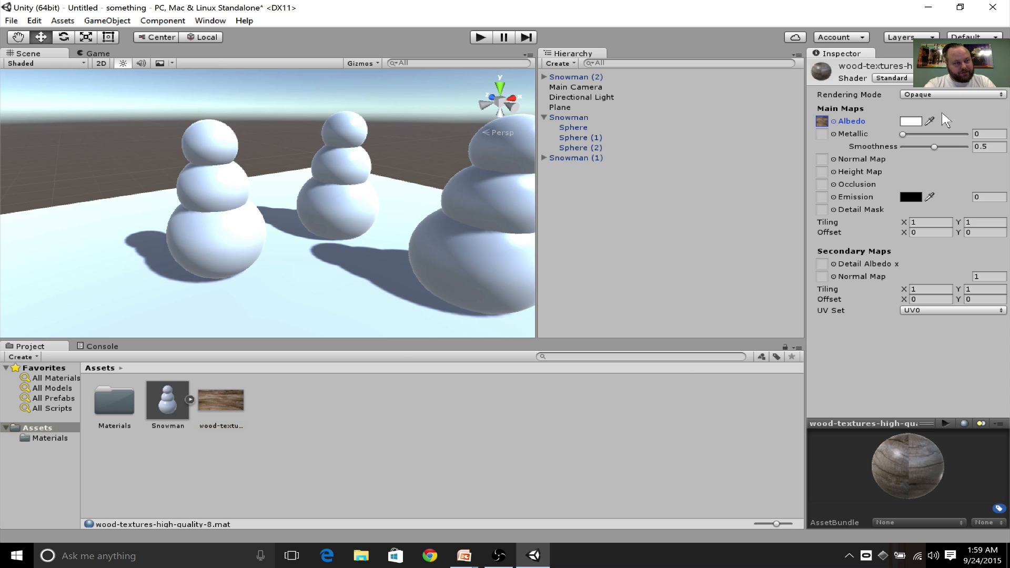
# Step: Try a red Albedo tint (DB2E2EFF) on the wood material and set it back to white (FFFFFFFF)
pyautogui.click(912, 123)
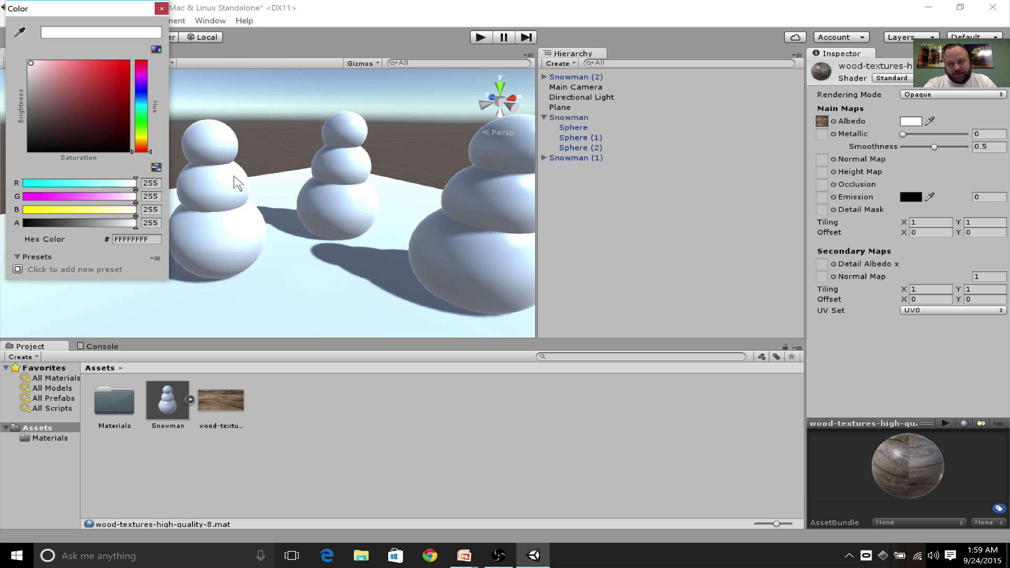
pyautogui.moveTo(57, 76)
pyautogui.mouseDown()
pyautogui.moveTo(140, 63)
pyautogui.moveTo(106, 75)
pyautogui.mouseUp()
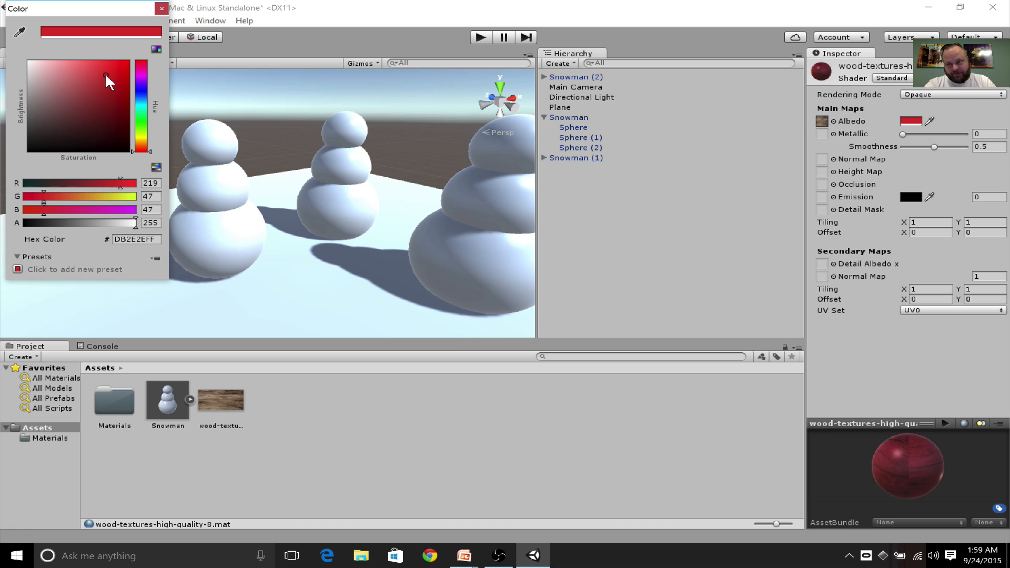
pyautogui.moveTo(105, 70); pyautogui.dragTo(16, 55)
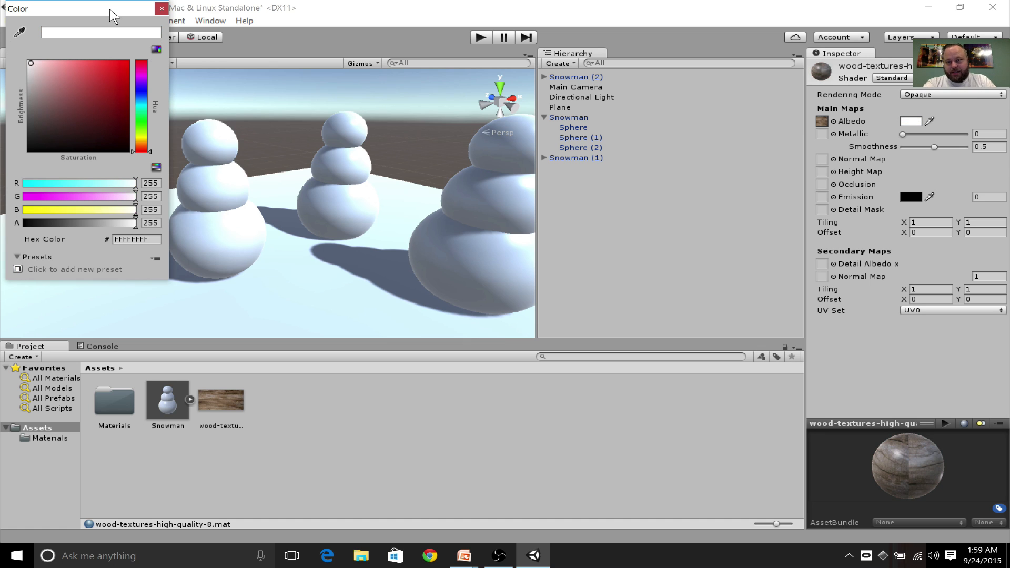
pyautogui.click(162, 9)
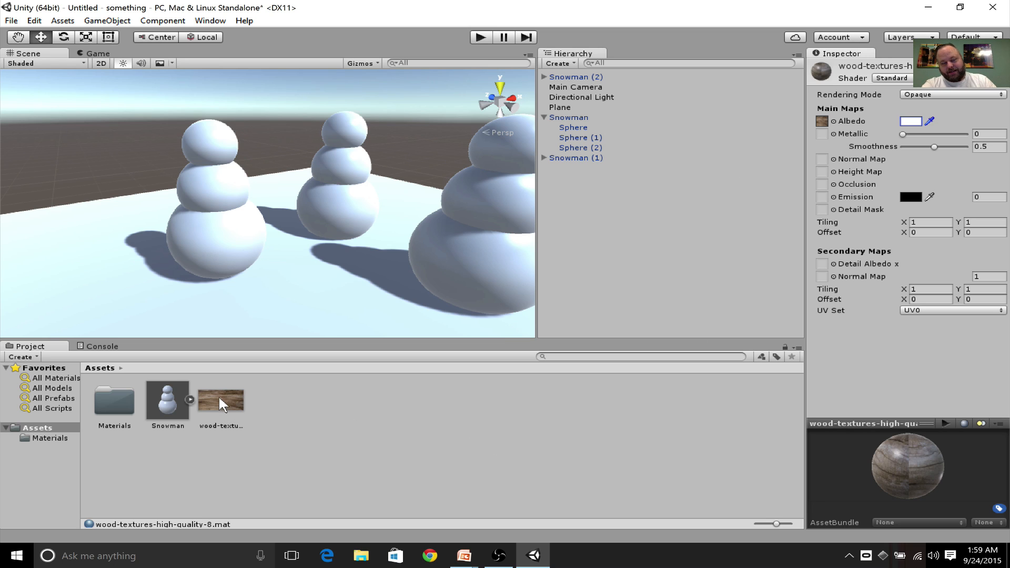
# Step: Apply the wood material from the Materials folder to the head, middle and base spheres of the Snowman
pyautogui.click(112, 404)
pyautogui.doubleClick(111, 404)
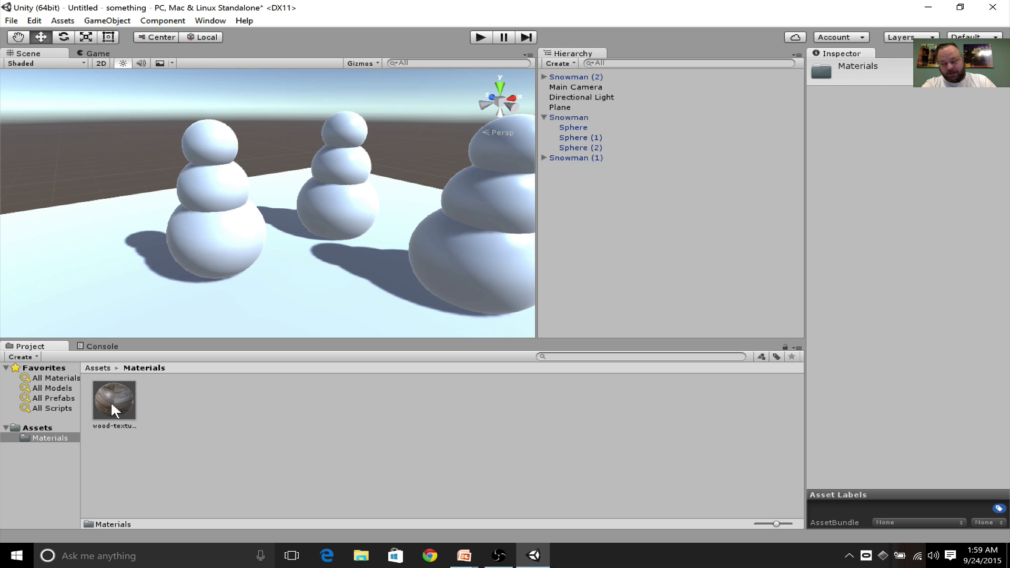
pyautogui.moveTo(110, 401); pyautogui.dragTo(212, 150)
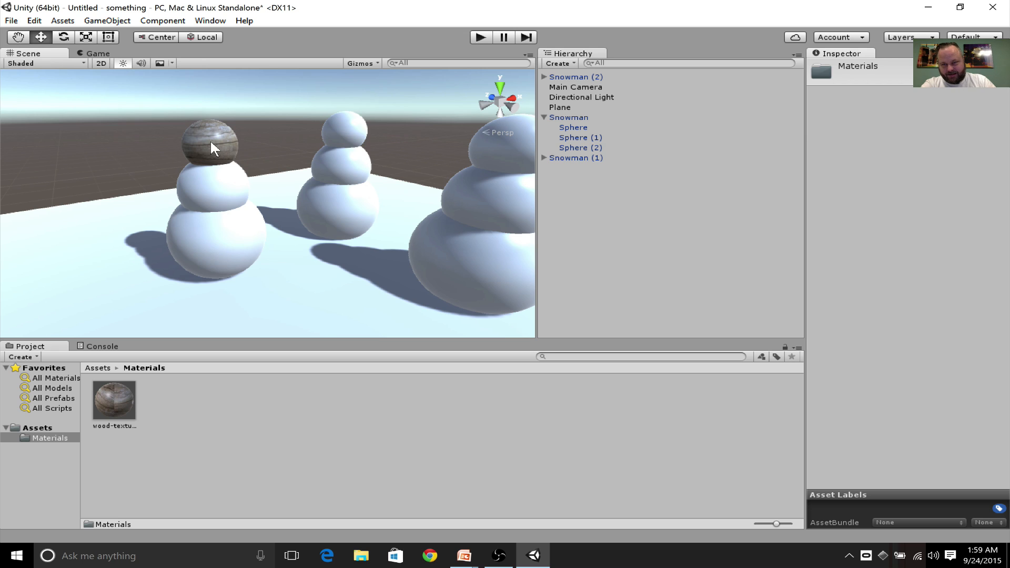
pyautogui.moveTo(115, 404); pyautogui.dragTo(216, 180)
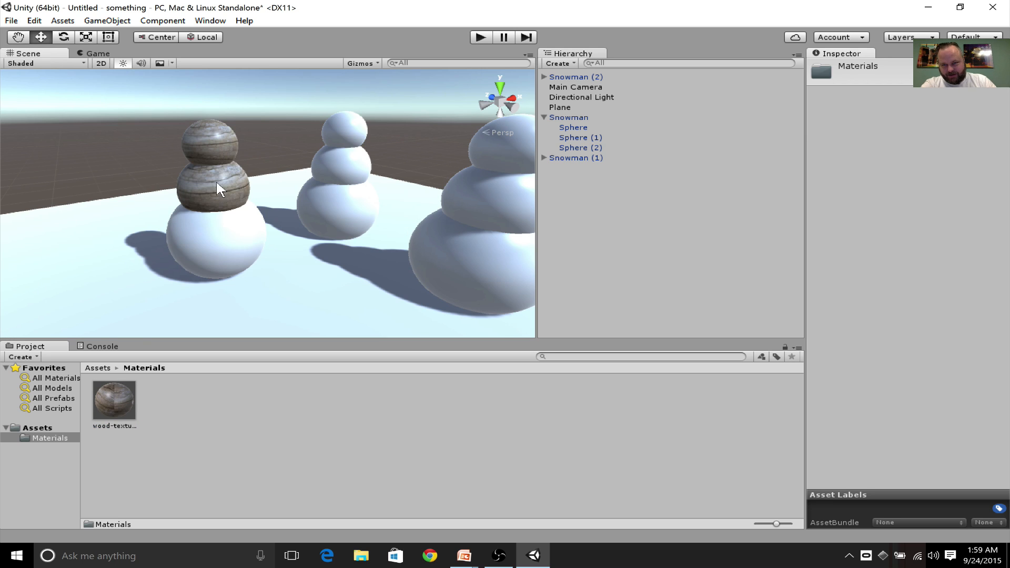
pyautogui.moveTo(124, 394); pyautogui.dragTo(221, 256)
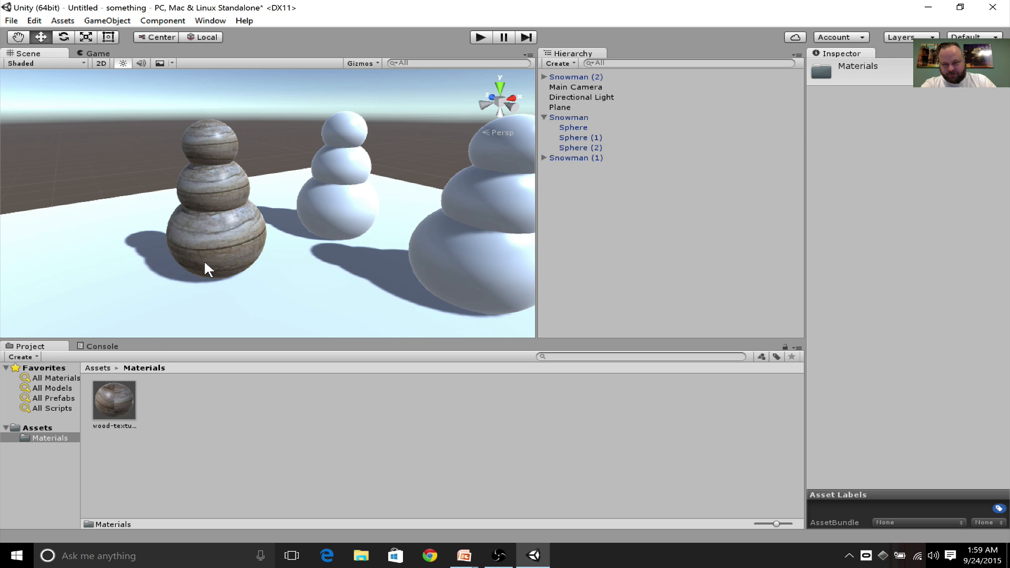
# Step: Select the Snowman's base Sphere and expand the settings of its wood material
pyautogui.click(217, 235)
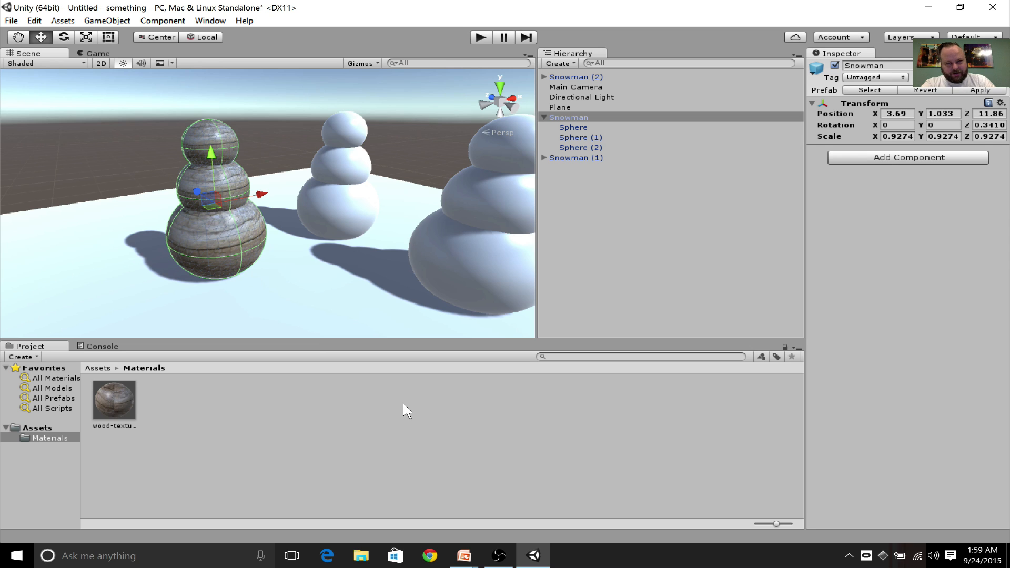
pyautogui.click(582, 128)
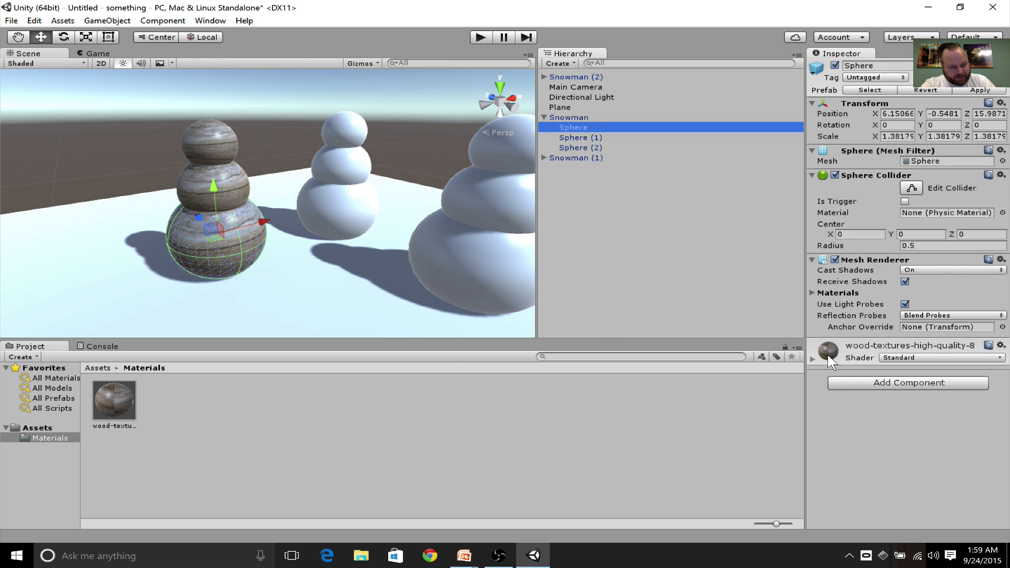
pyautogui.click(813, 360)
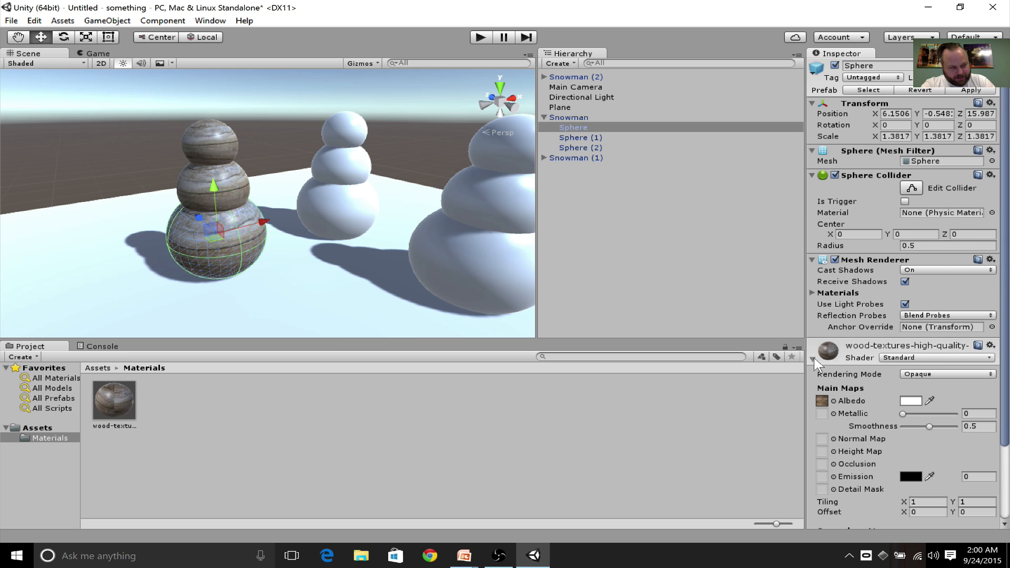
# Step: Change the wood material's shader to the Specular option under Legacy Shaders/Reflective
pyautogui.click(813, 359)
pyautogui.click(904, 358)
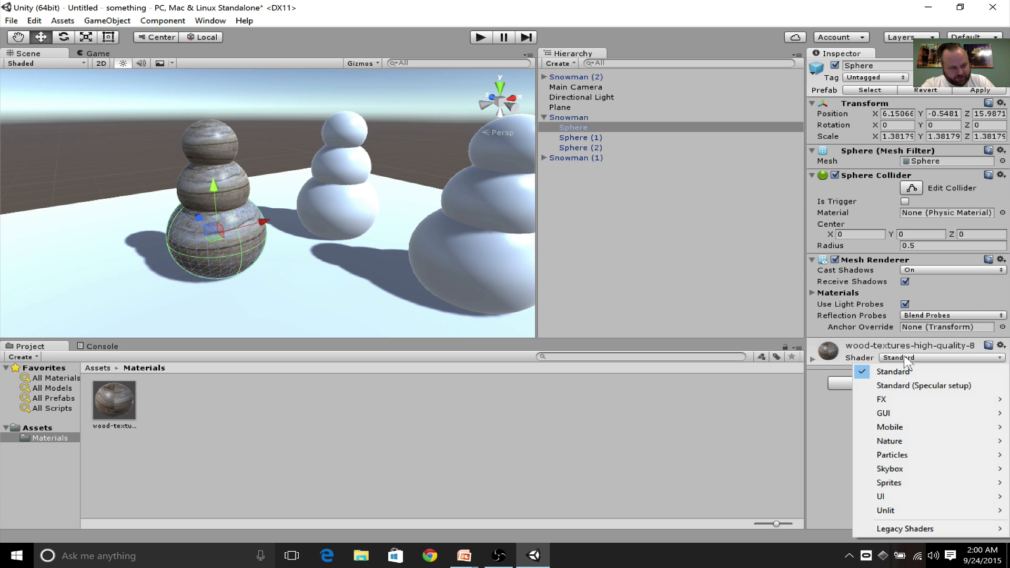
pyautogui.moveTo(924, 404)
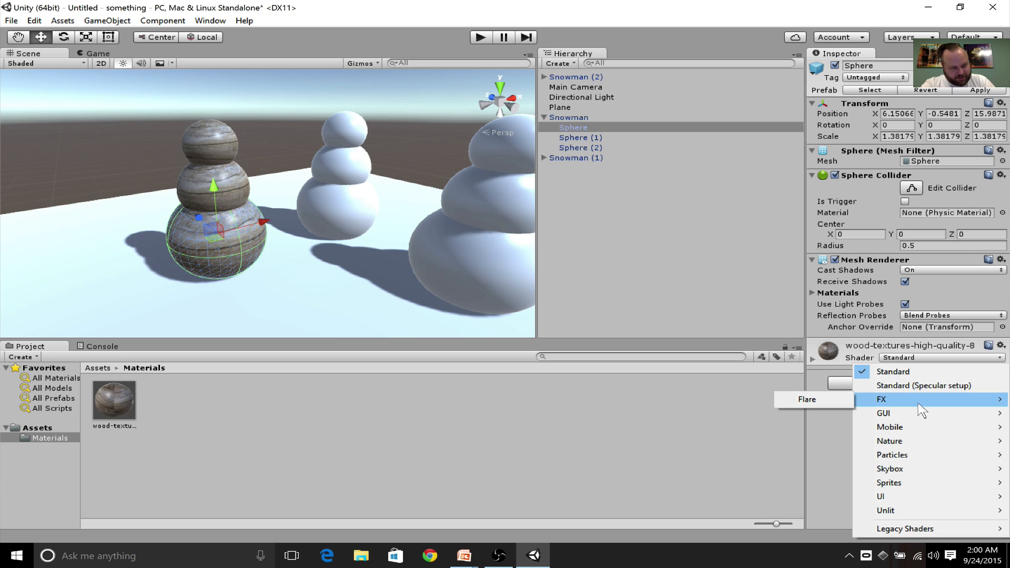
pyautogui.moveTo(921, 445)
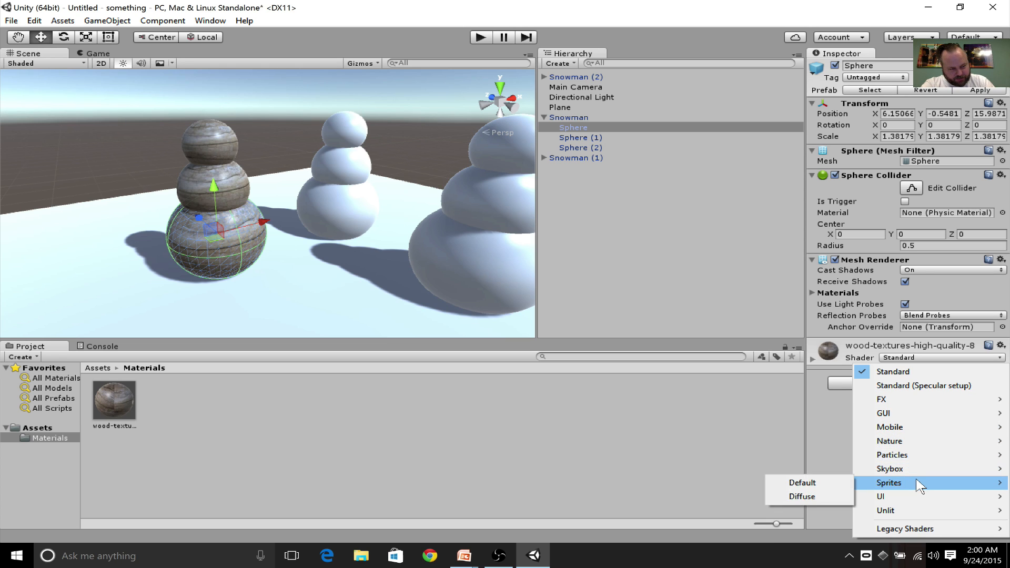
pyautogui.moveTo(916, 515)
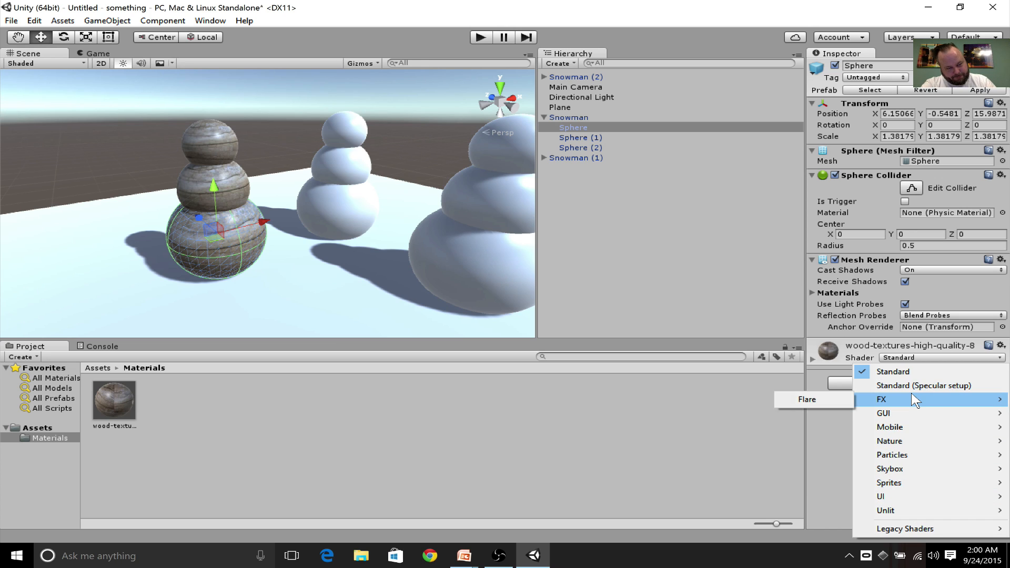
pyautogui.moveTo(907, 419)
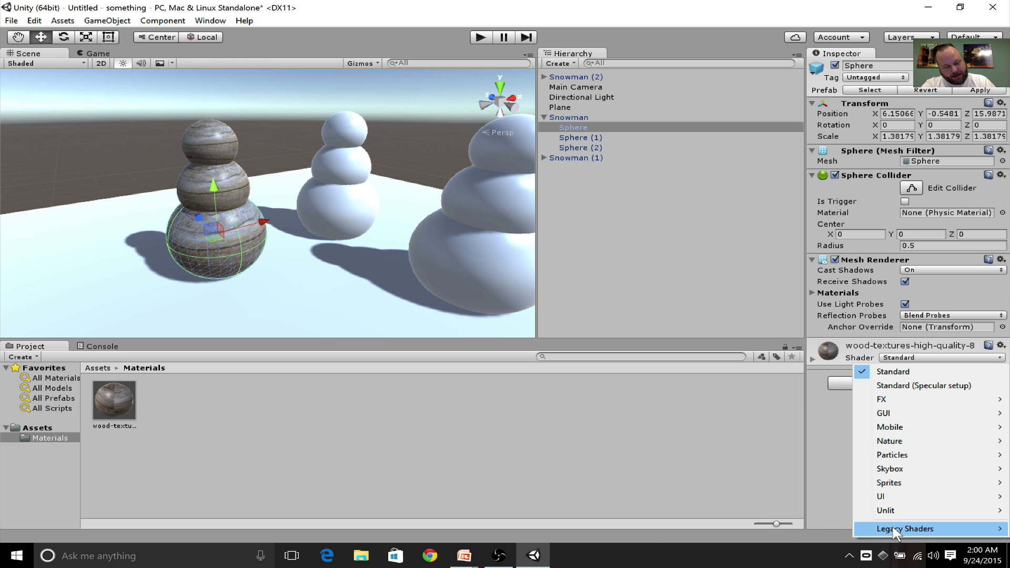
pyautogui.moveTo(896, 533)
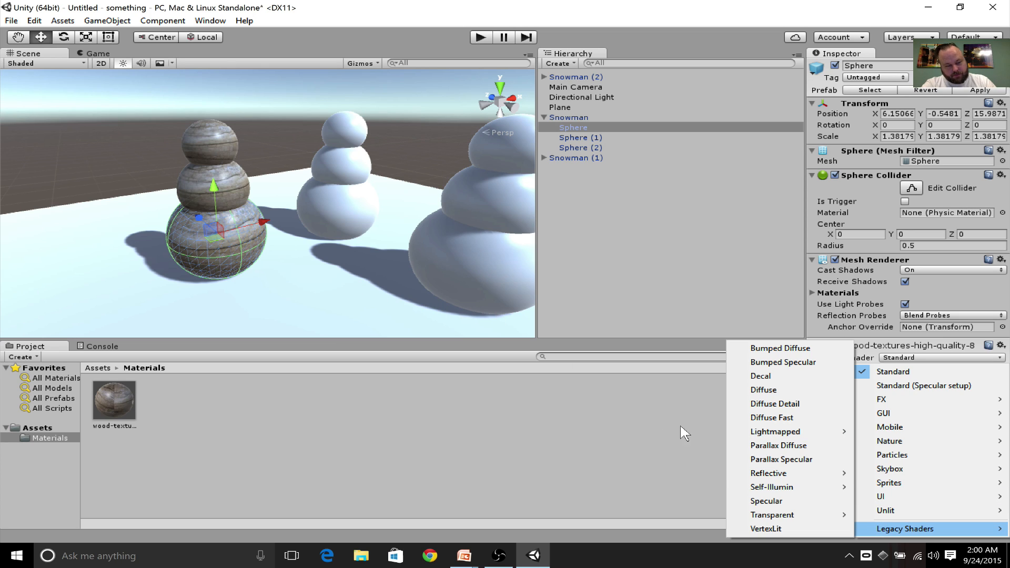
pyautogui.moveTo(789, 476)
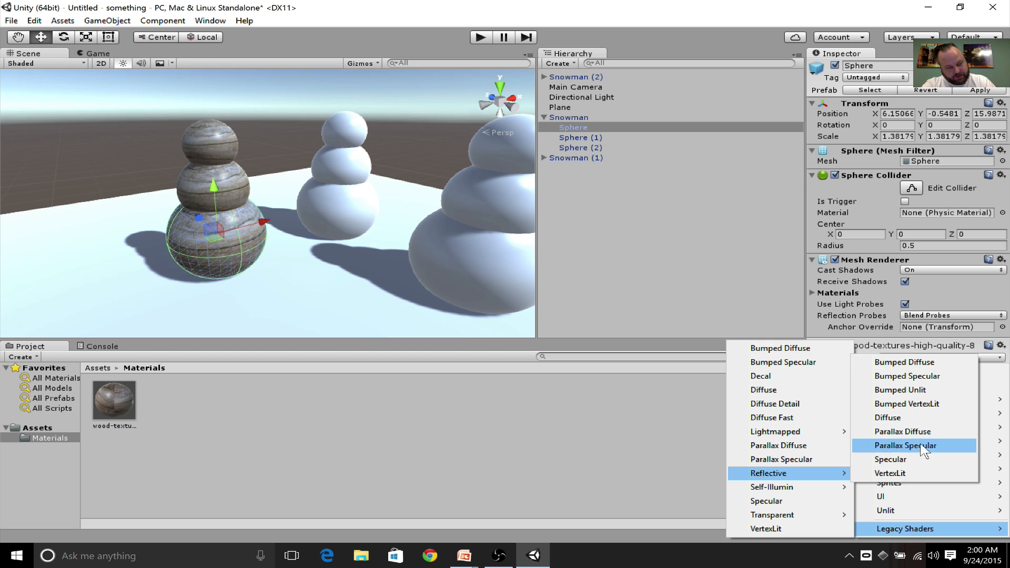
pyautogui.click(910, 459)
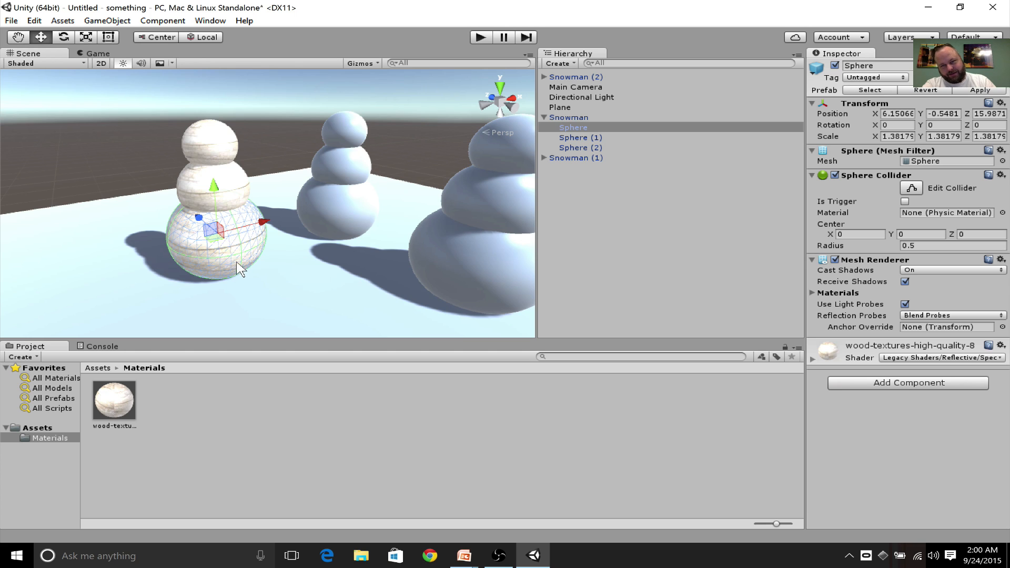
# Step: Undo the shader change and the wood material applied to the Snowman's three spheres
pyautogui.moveTo(267, 274); pyautogui.dragTo(292, 251, button='right')
pyautogui.hotkey('ctrl', 'z')
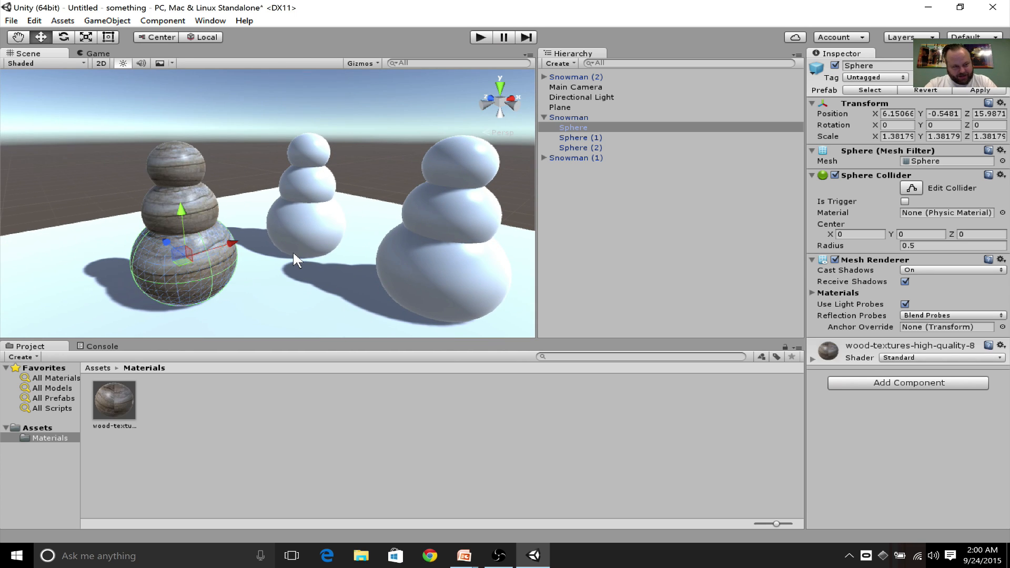
pyautogui.hotkey('ctrl', 'z')
pyautogui.hotkey('ctrl', 'z')
pyautogui.hotkey('ctrl', 'z')
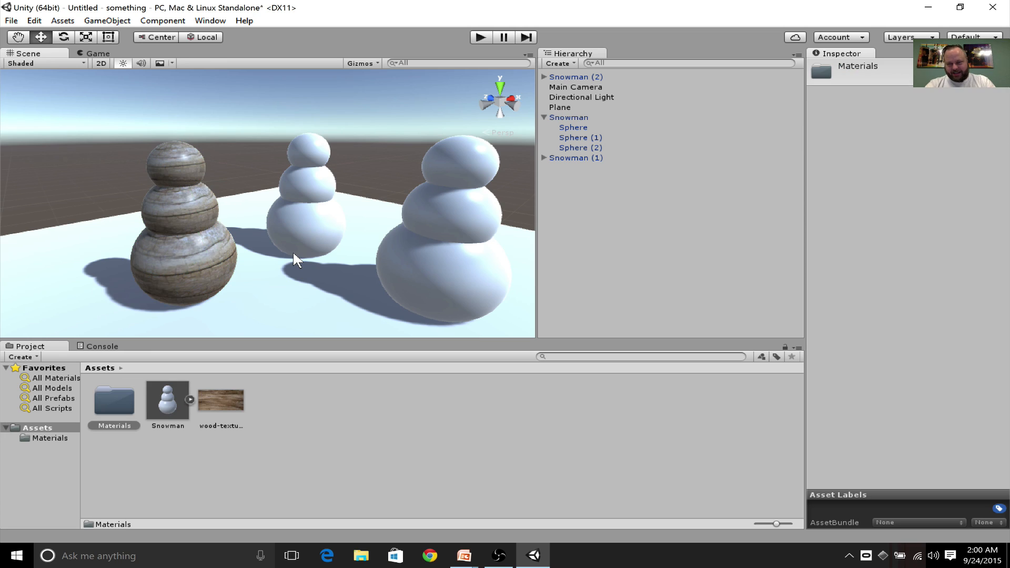
pyautogui.hotkey('ctrl', 'z')
pyautogui.hotkey('ctrl', 'z')
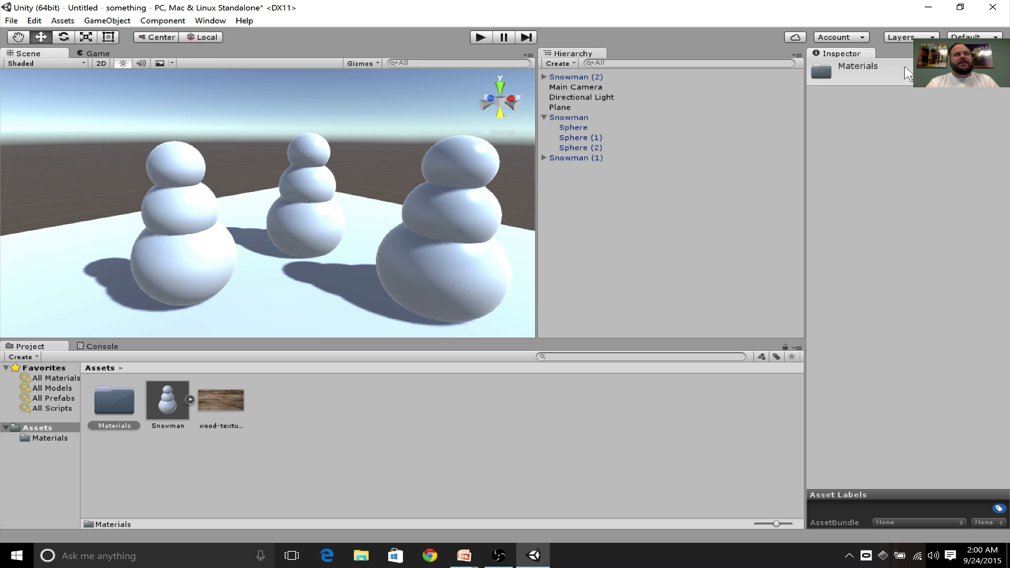
# Step: Collapse Snowman in the hierarchy and move Snowman (2) below Snowman (1)
pyautogui.click(545, 117)
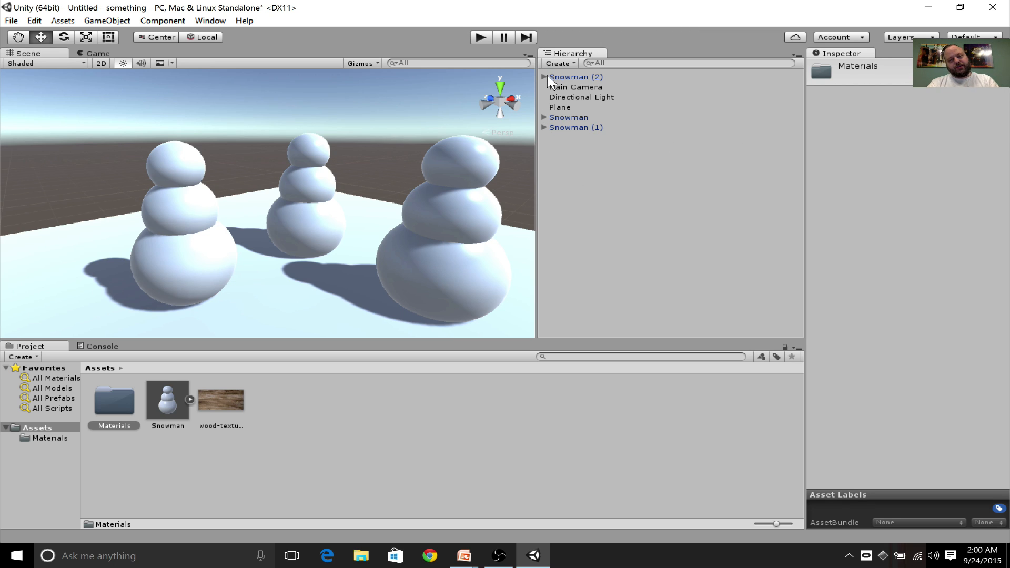
pyautogui.moveTo(555, 80); pyautogui.dragTo(566, 135)
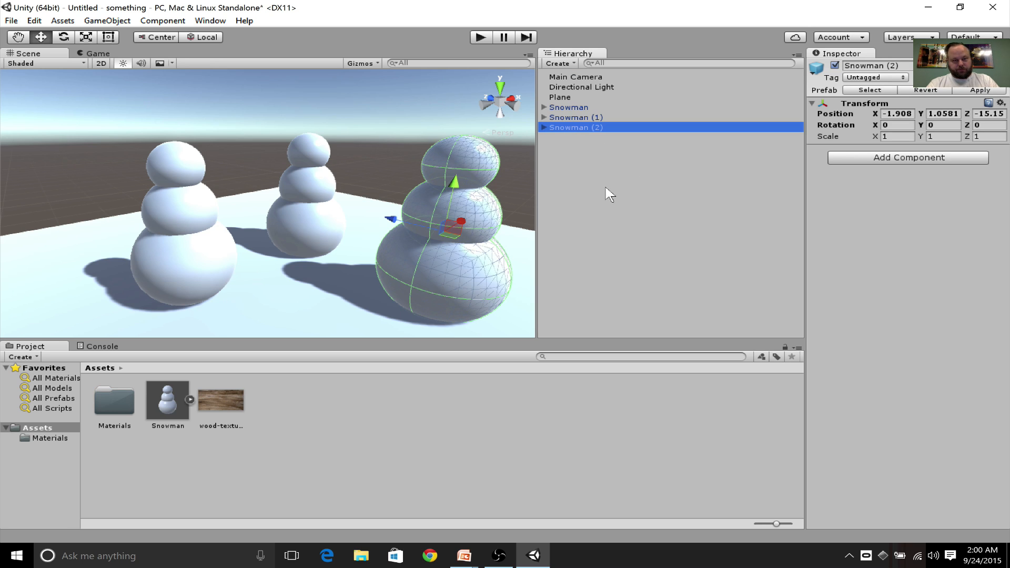
# Step: Create an empty object named "Snow stuff" and place it at the root level of the hierarchy
pyautogui.rightClick(581, 159)
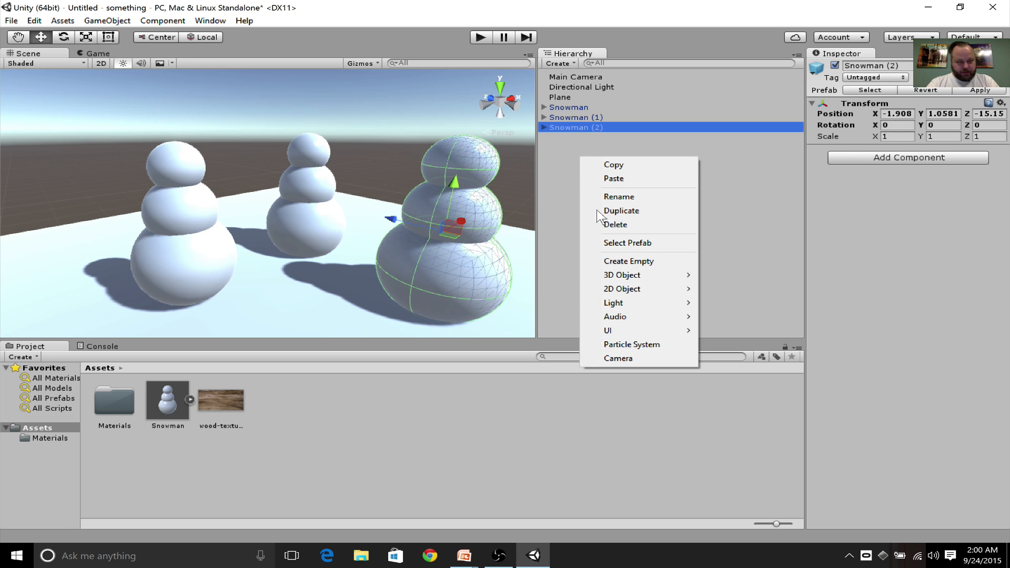
pyautogui.click(657, 262)
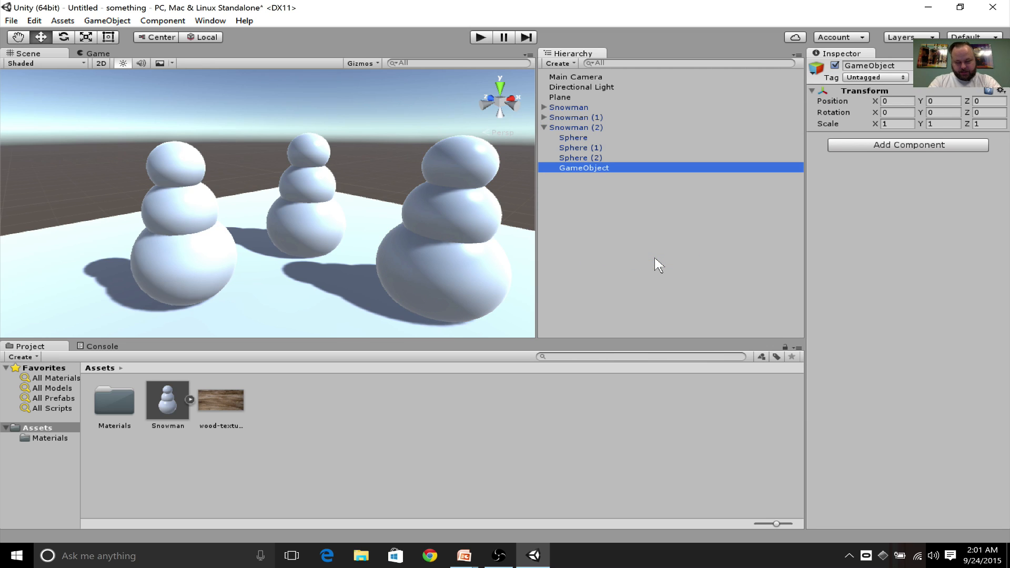
pyautogui.click(605, 169)
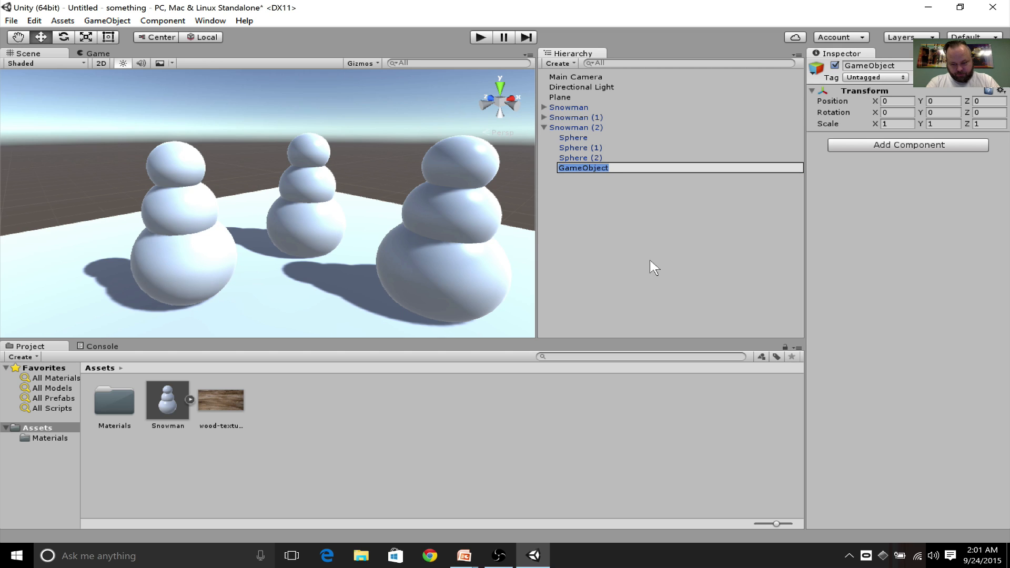
pyautogui.write('Snow stuff')
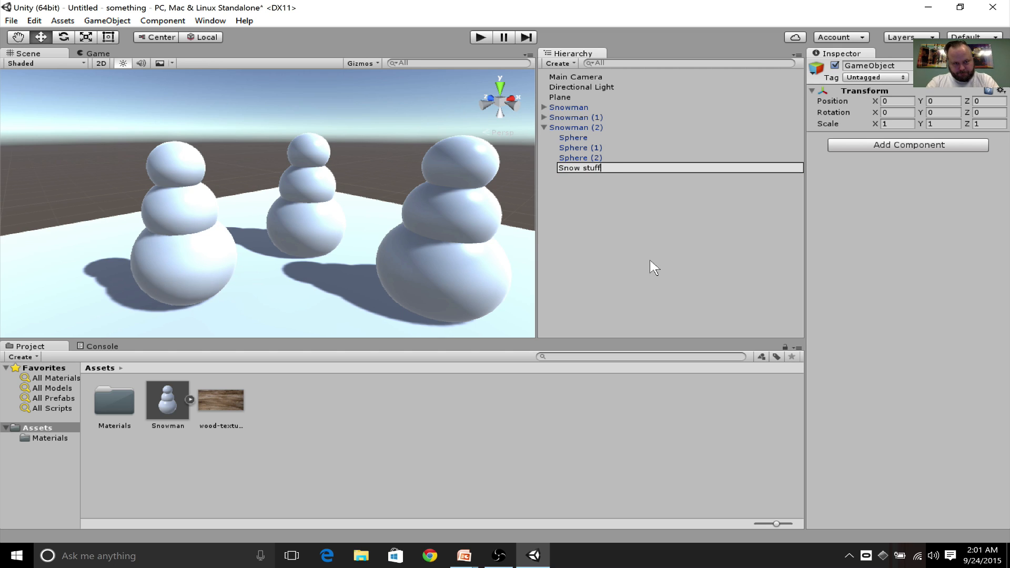
pyautogui.press('Return')
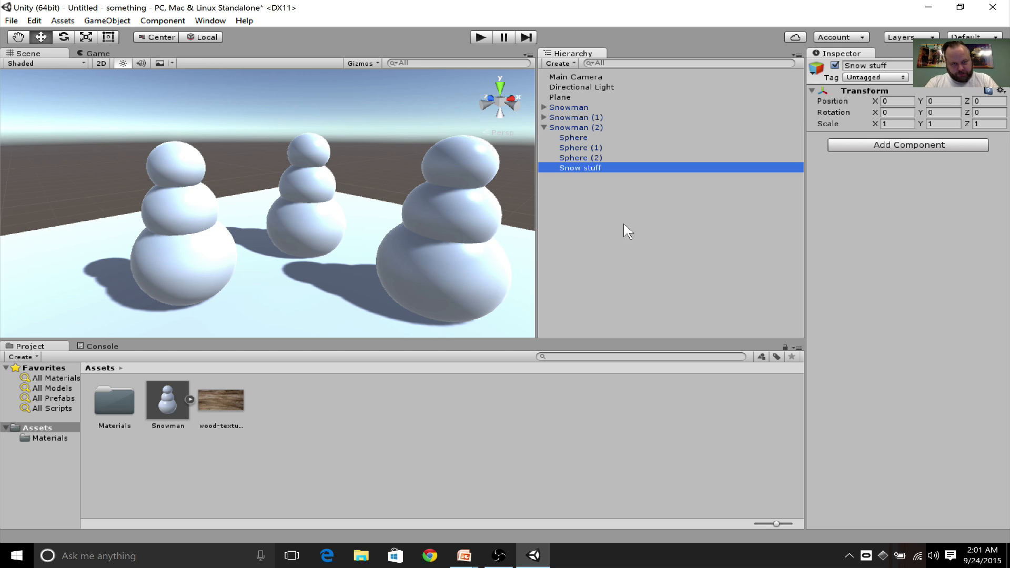
pyautogui.moveTo(568, 173); pyautogui.dragTo(564, 218)
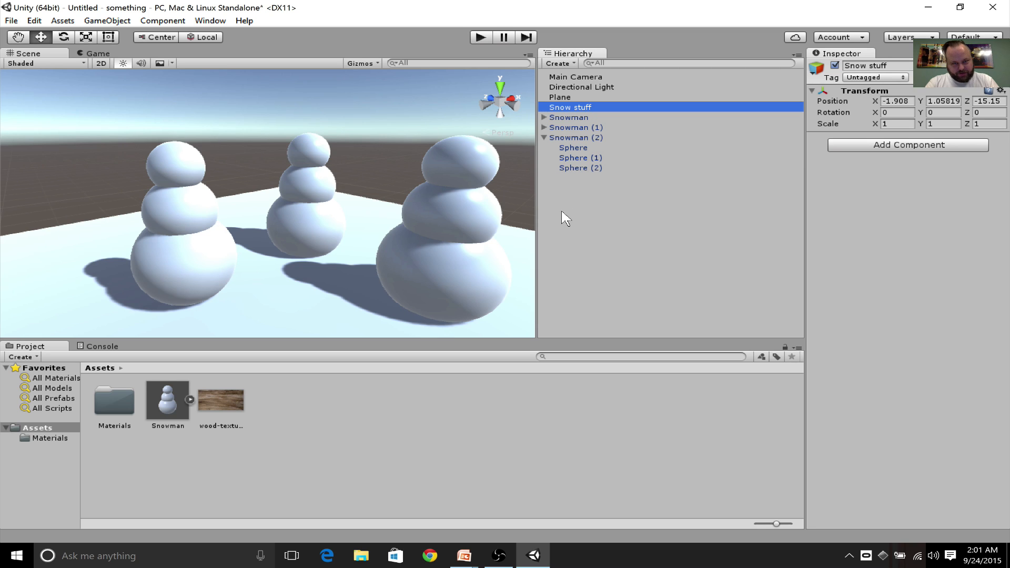
# Step: Make Snowman, Snowman (1) and Snowman (2) children of the Snow stuff object
pyautogui.click(568, 119)
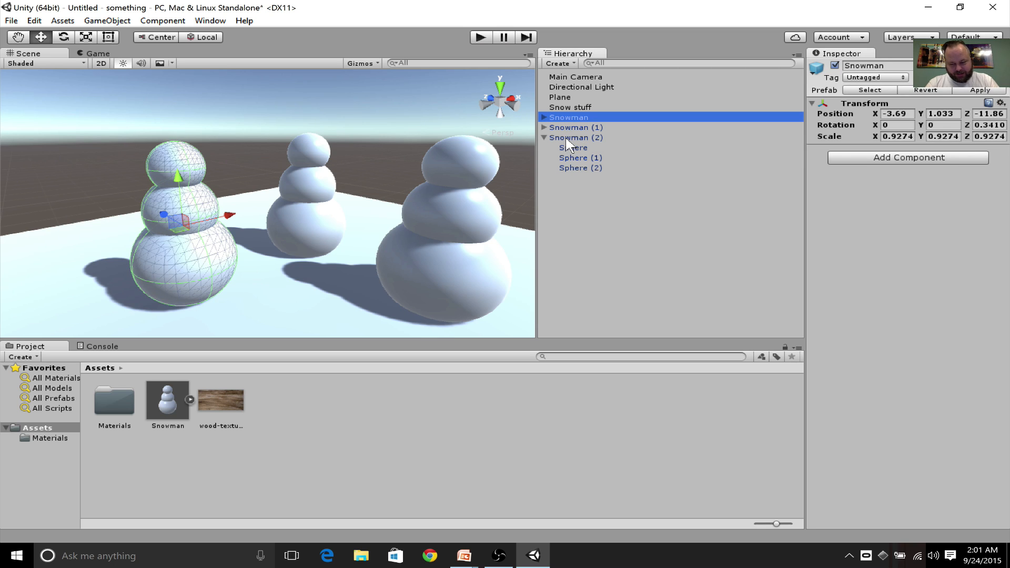
pyautogui.keyDown('shift'); pyautogui.click(568, 139); pyautogui.keyUp('shift')
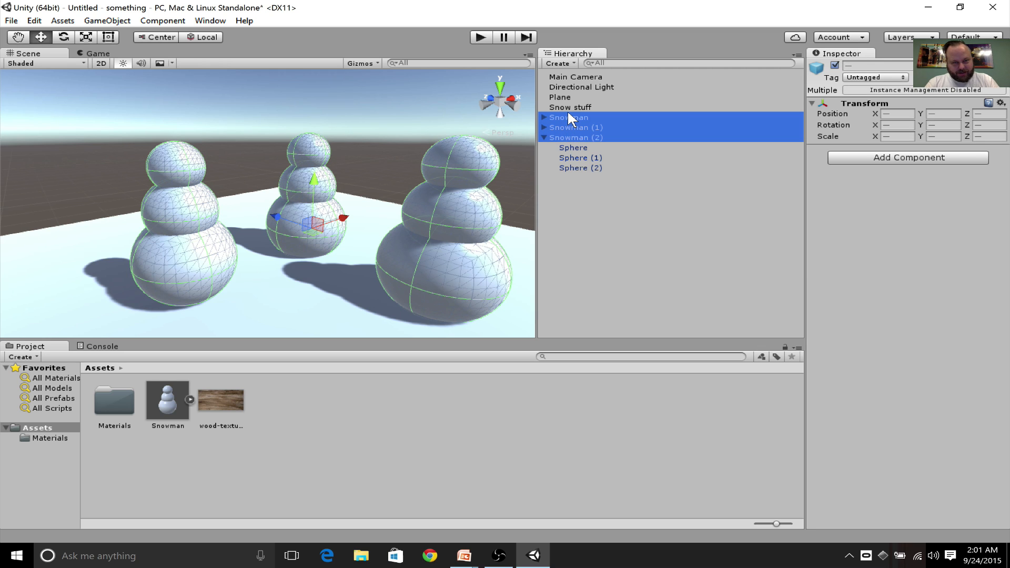
pyautogui.moveTo(570, 119); pyautogui.dragTo(560, 108)
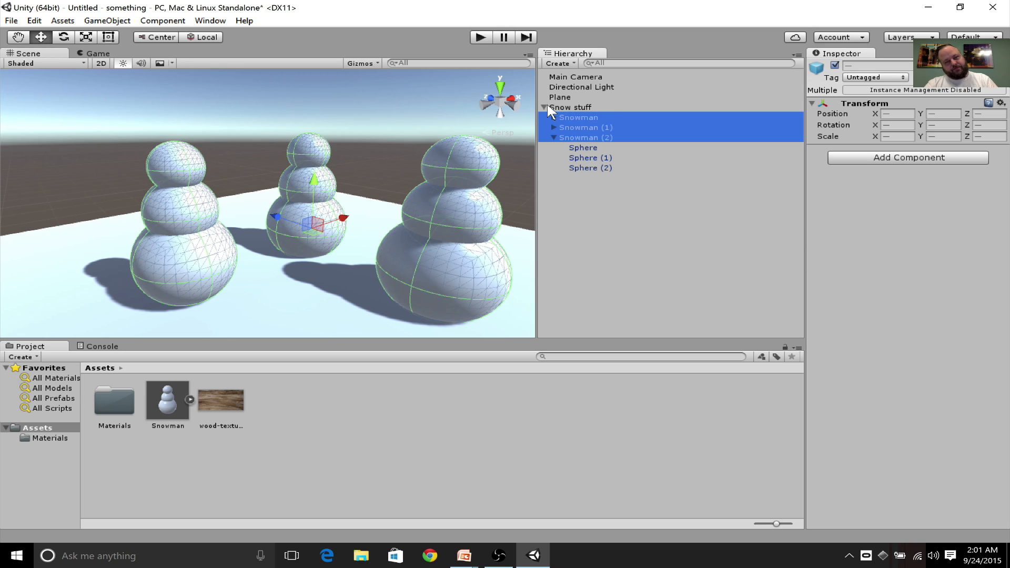
# Step: Inspect Snowman (2) and its child spheres inside Snow stuff, and collapse the group in the hierarchy
pyautogui.click(590, 138)
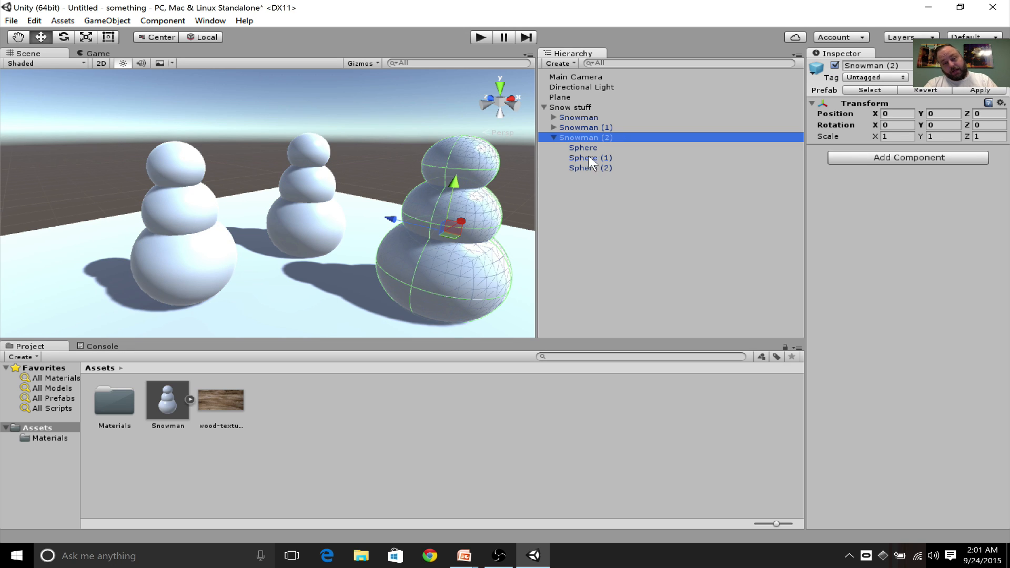
pyautogui.click(588, 157)
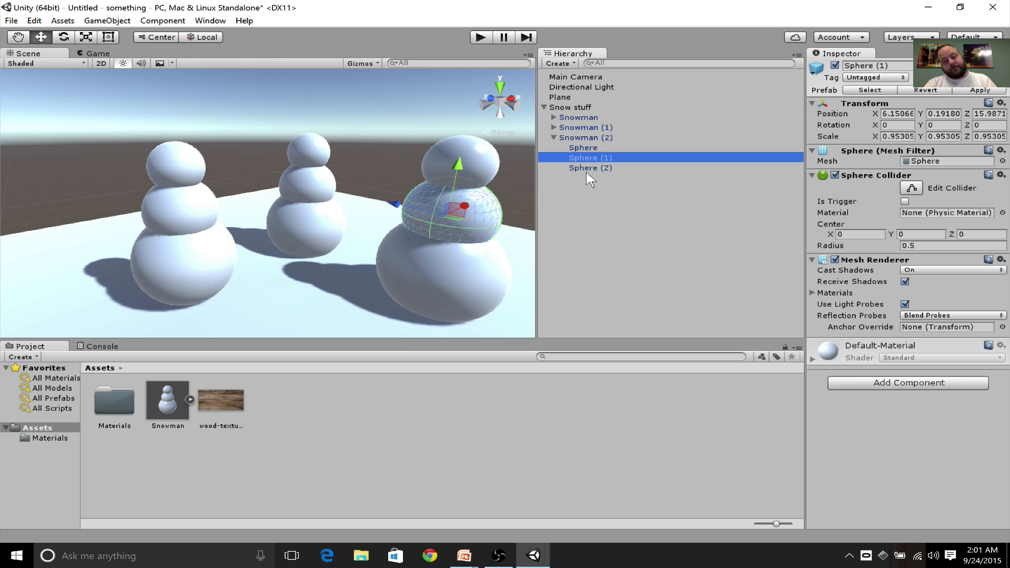
pyautogui.click(588, 168)
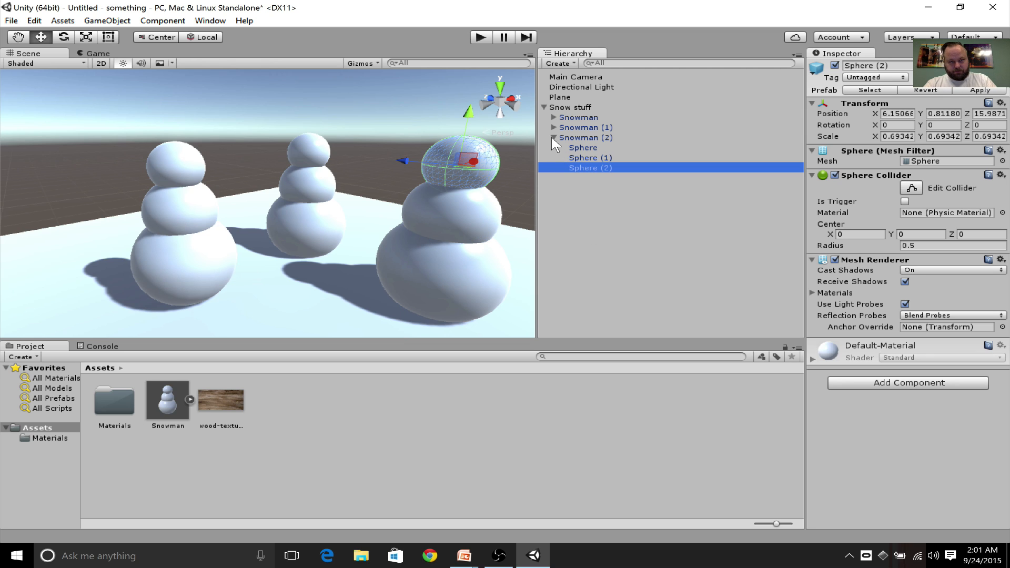
pyautogui.click(554, 137)
pyautogui.click(545, 109)
pyautogui.click(545, 107)
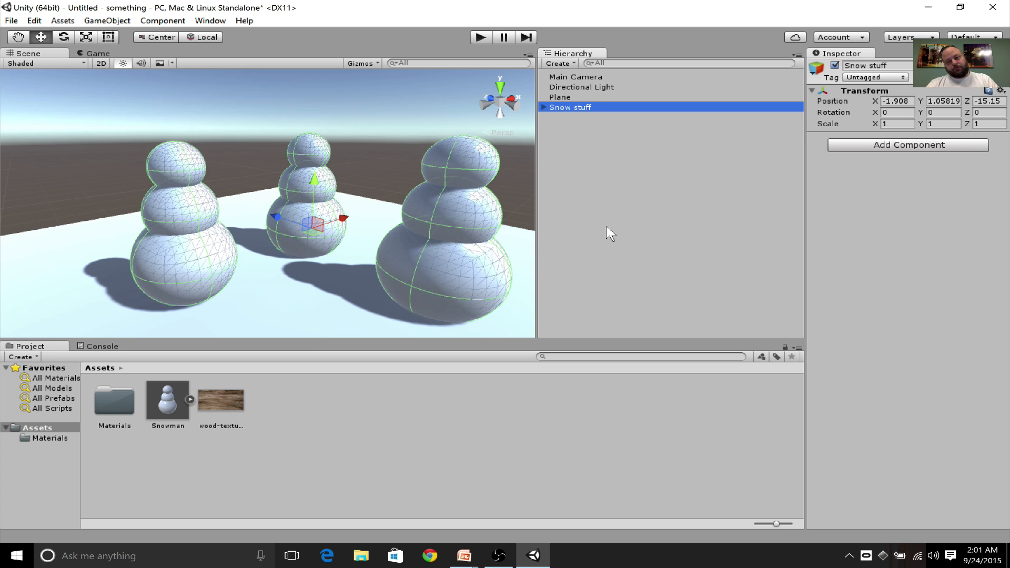
pyautogui.click(561, 98)
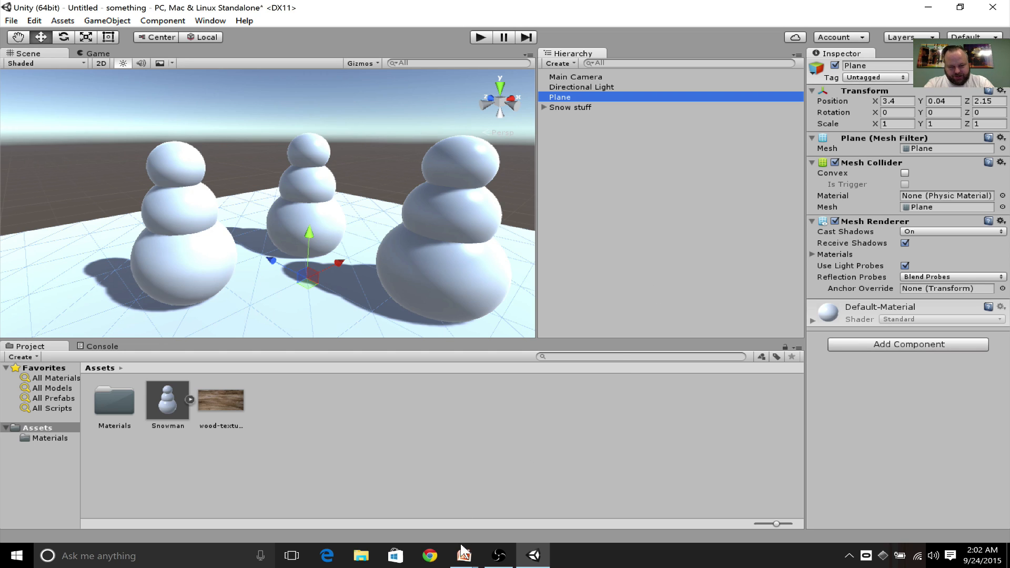
pyautogui.moveTo(462, 552)
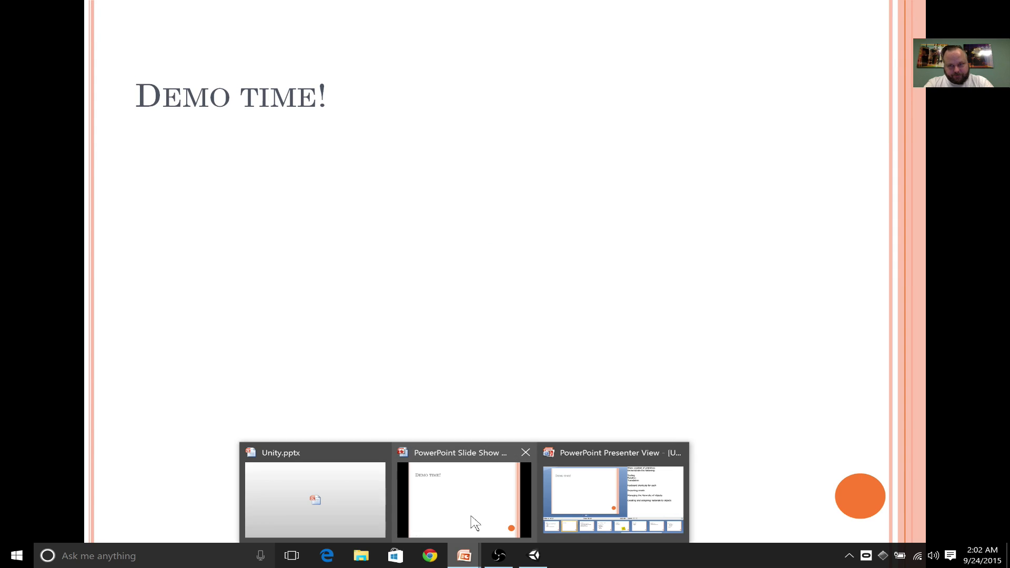
pyautogui.click(471, 517)
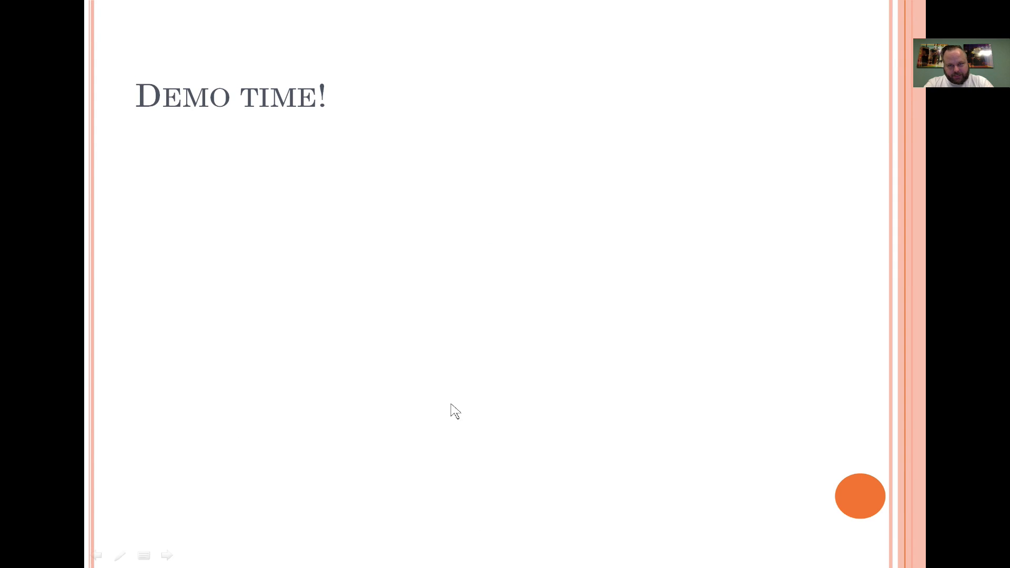
pyautogui.click(434, 357)
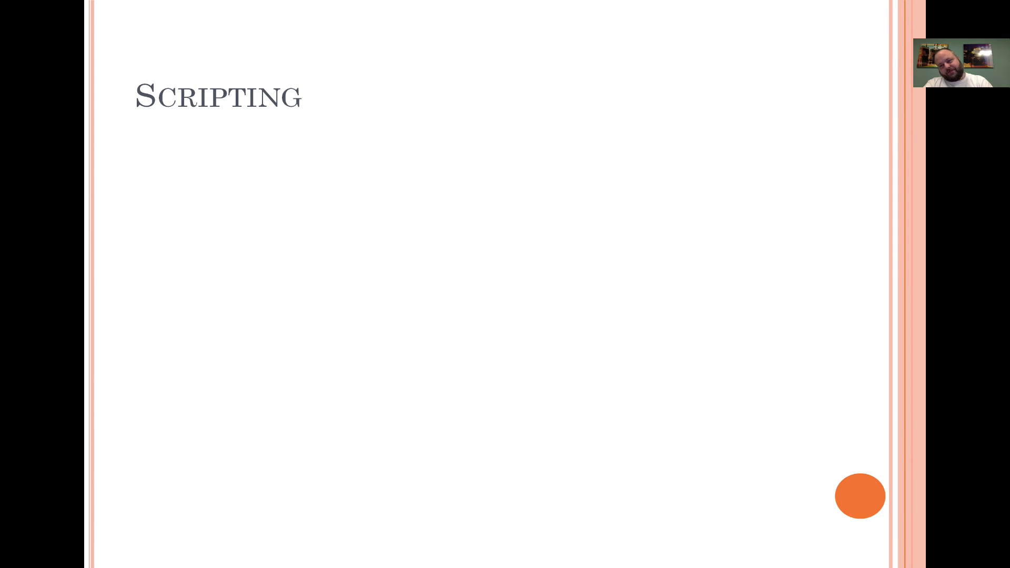
pyautogui.press('Right')
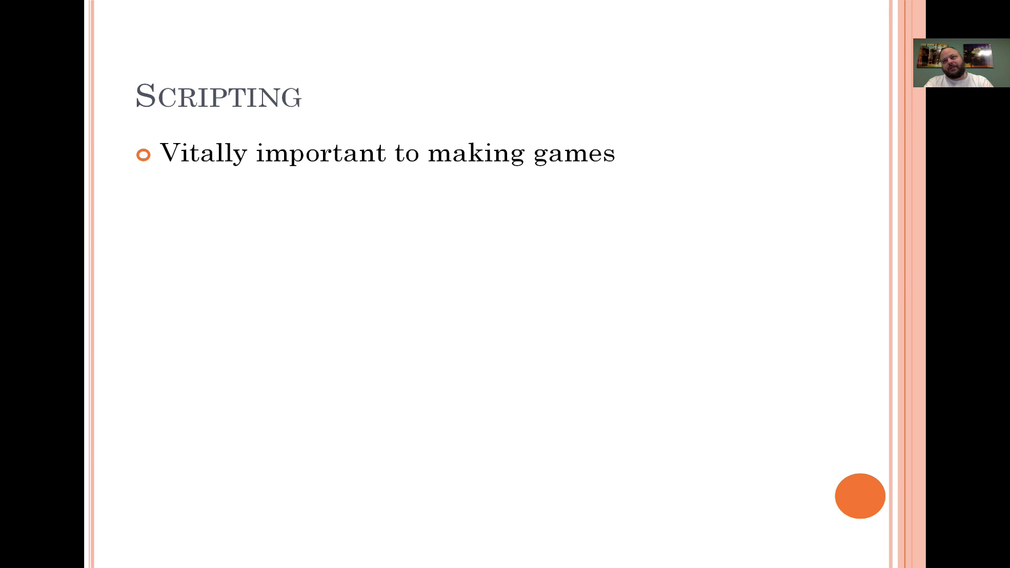
pyautogui.press('Right')
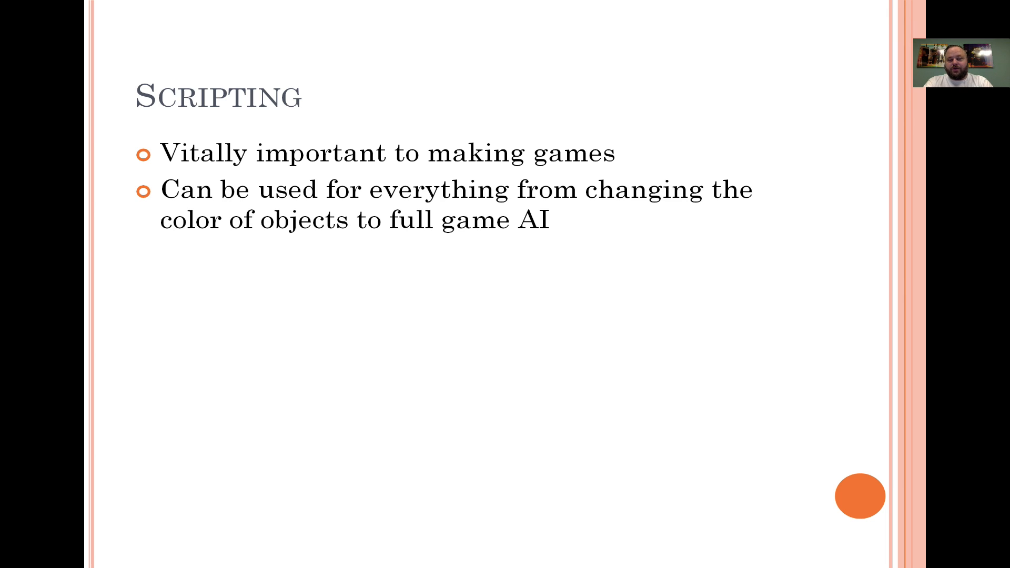
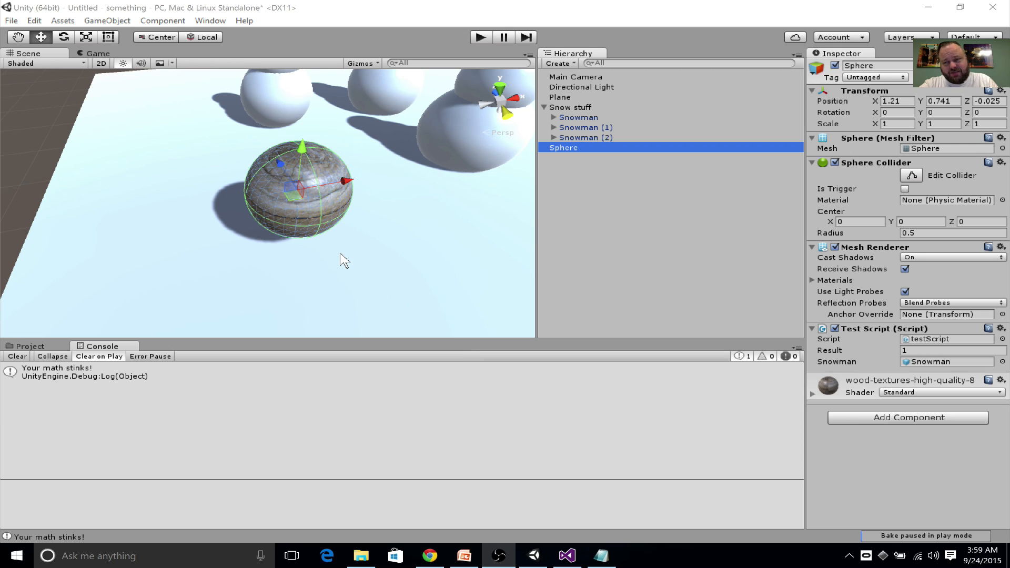
# Step: Switch to Visual Studio and review the variables and Start method of testScript
pyautogui.click(574, 562)
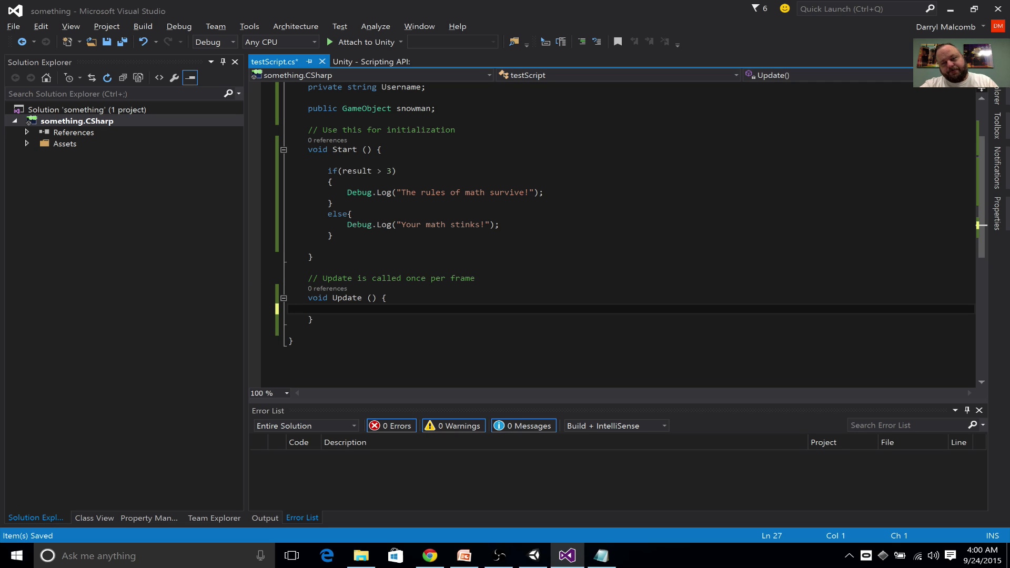
pyautogui.scroll(2, 626, 231)
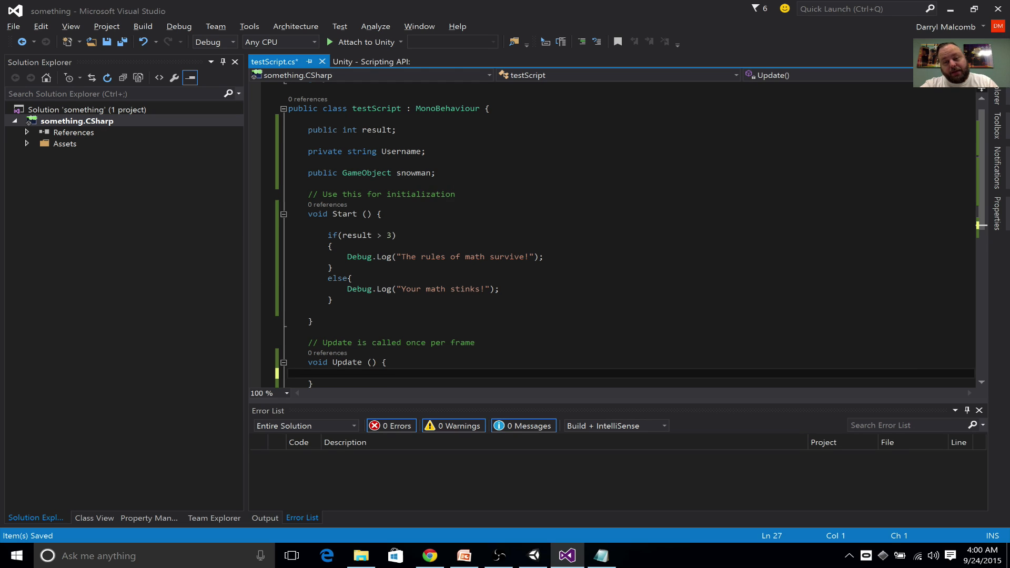
pyautogui.scroll(-2, 626, 232)
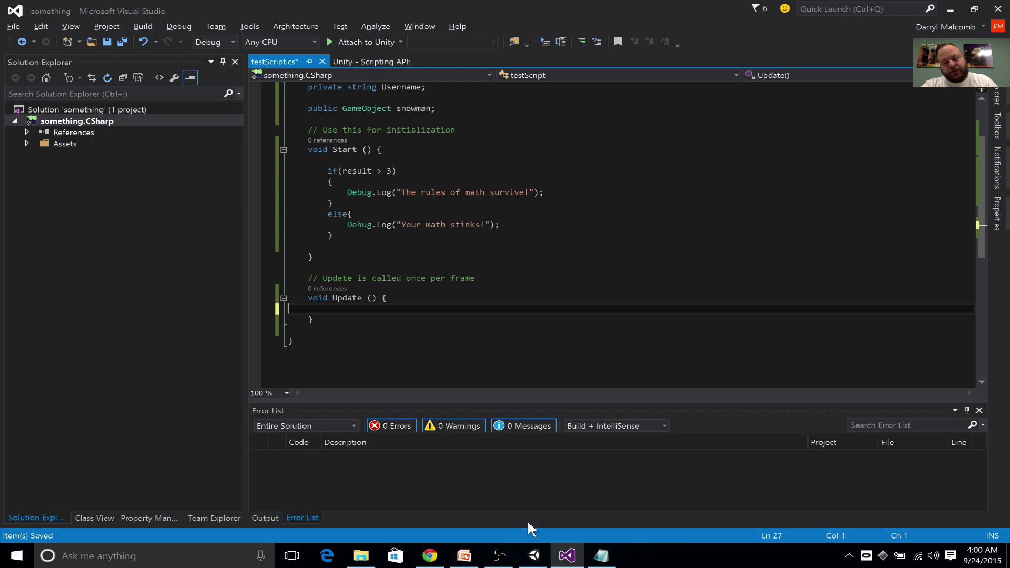
pyautogui.click(541, 562)
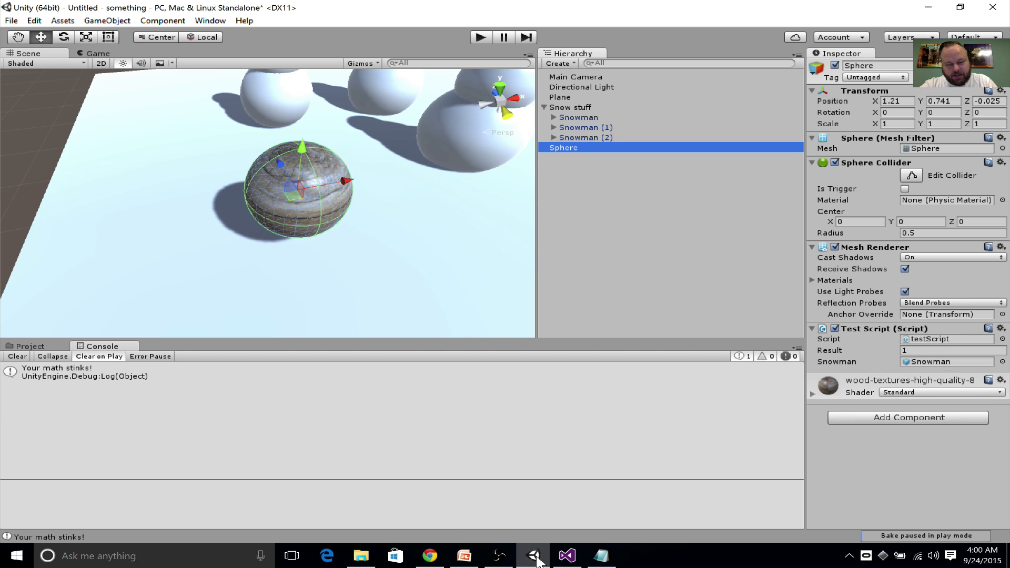
pyautogui.click(564, 563)
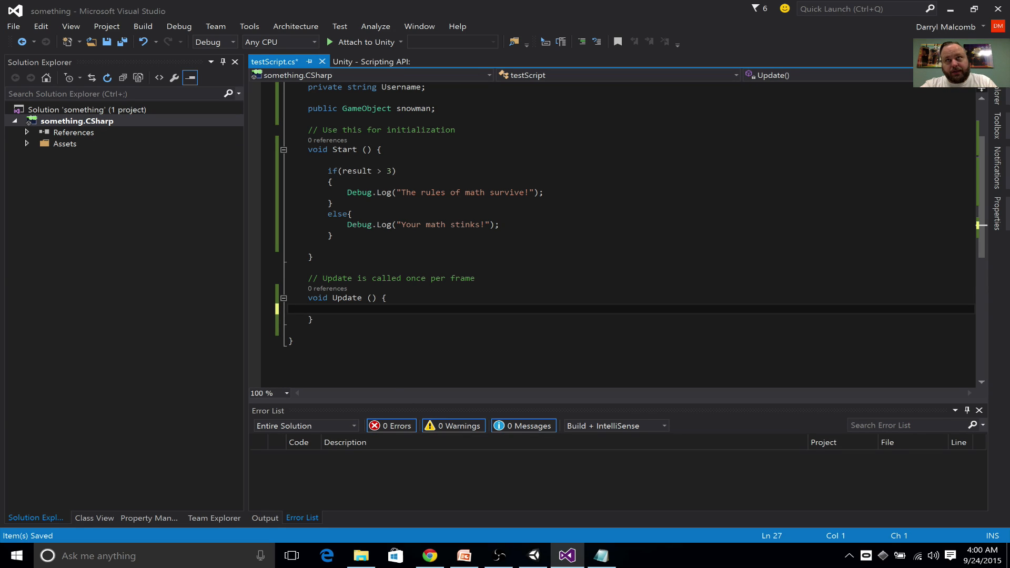
pyautogui.click(601, 557)
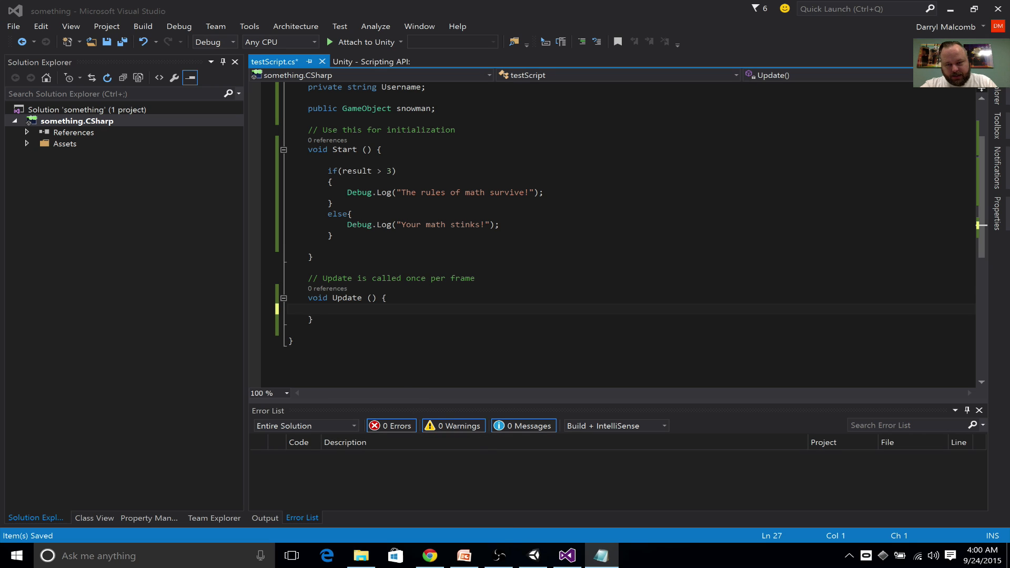
# Step: Start a snowman.transform.Translate() call on the empty line inside the Update method
pyautogui.click(322, 309)
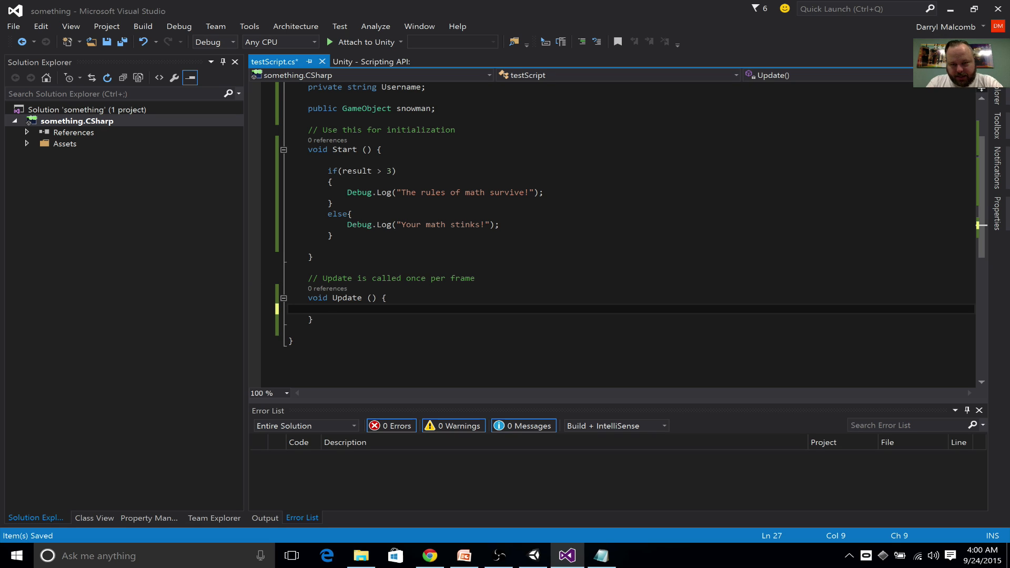
pyautogui.write('snowman')
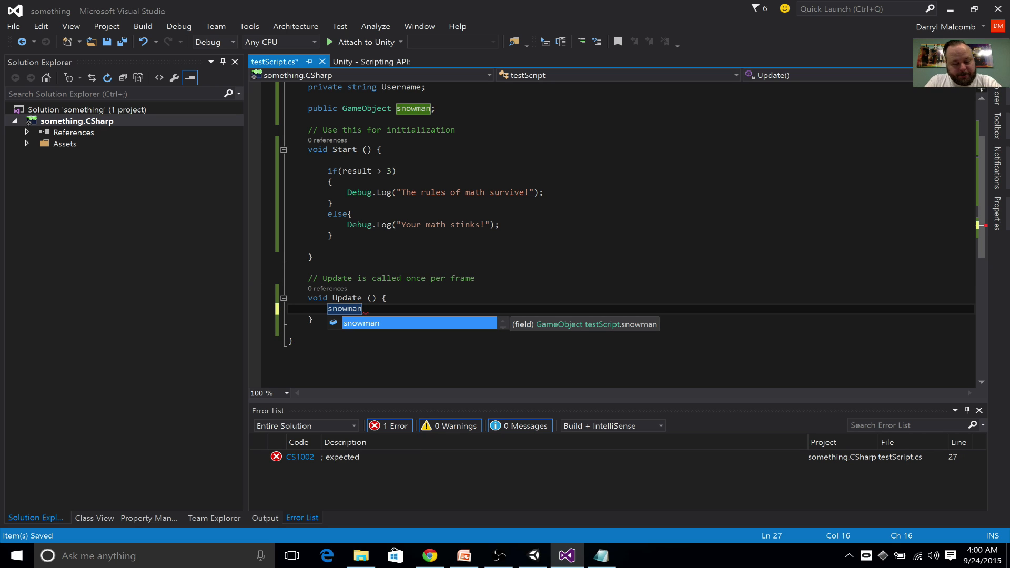
pyautogui.write('.')
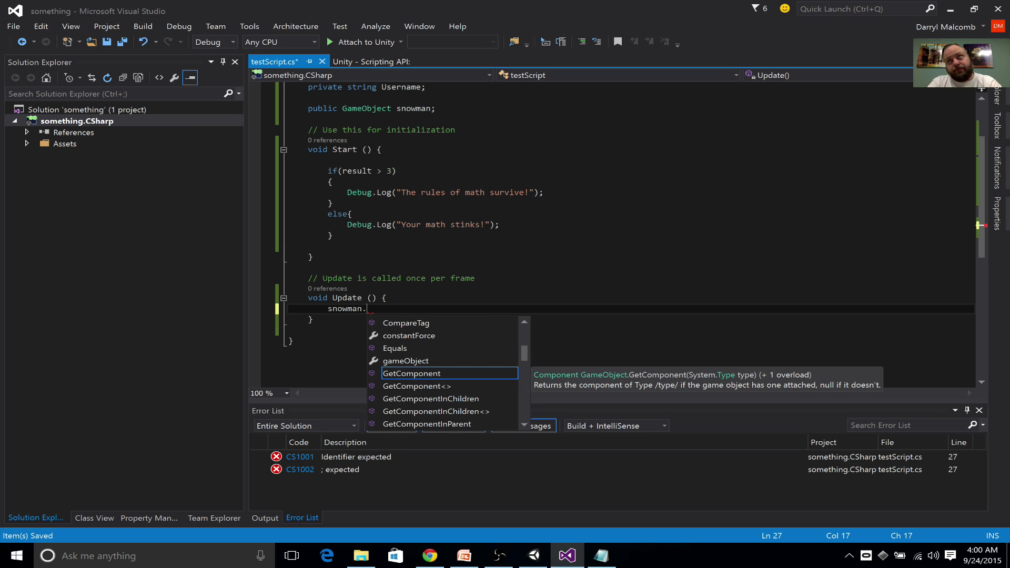
pyautogui.write('transform')
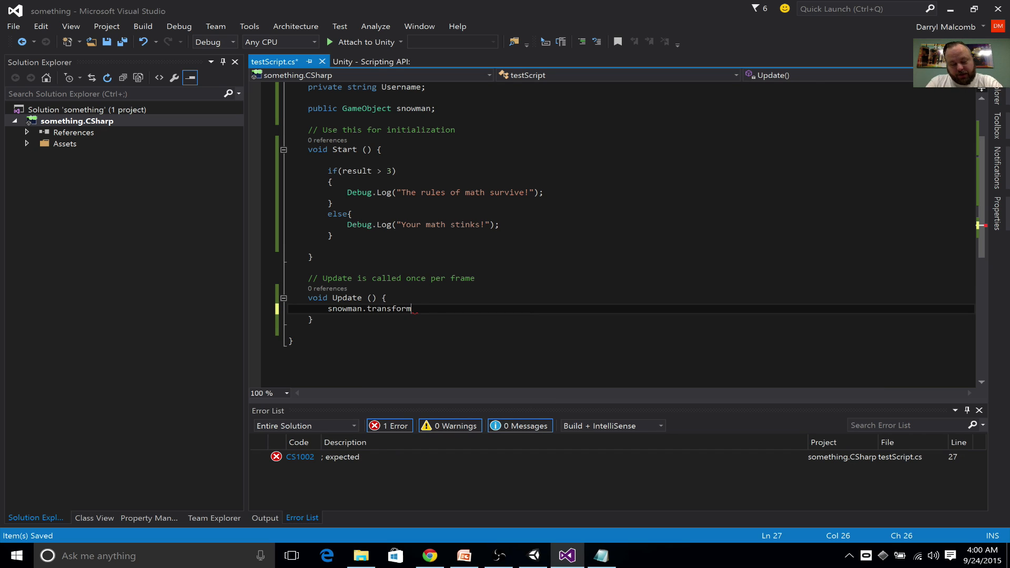
pyautogui.write('.')
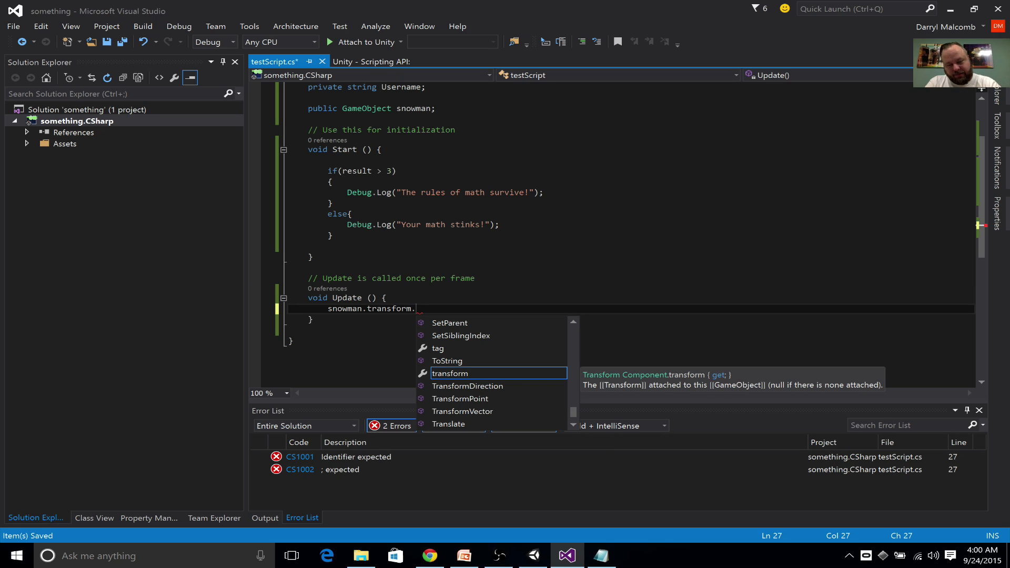
pyautogui.press('Down')
pyautogui.press('Down')
pyautogui.press('Down')
pyautogui.press('Down')
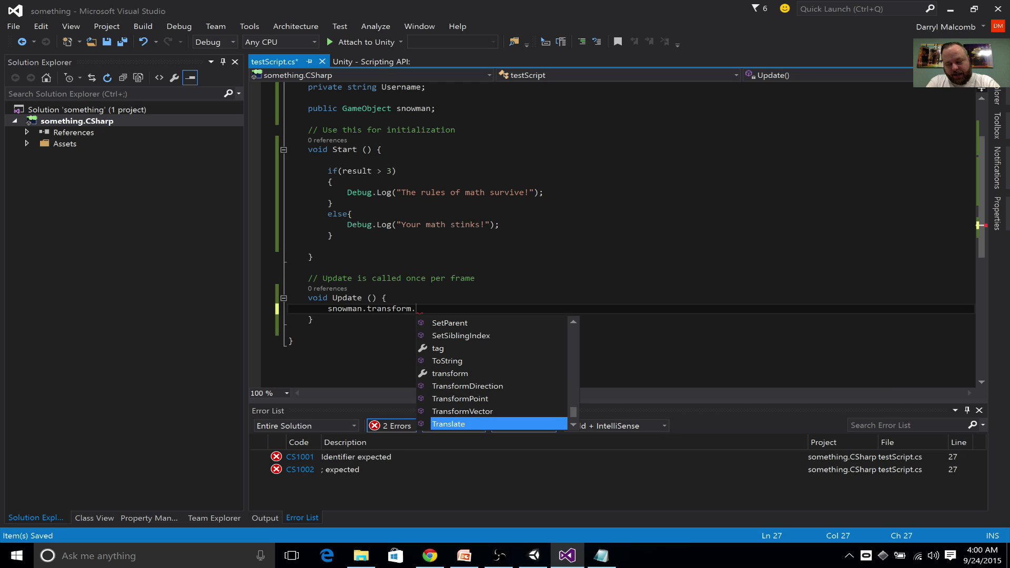
pyautogui.write('(')
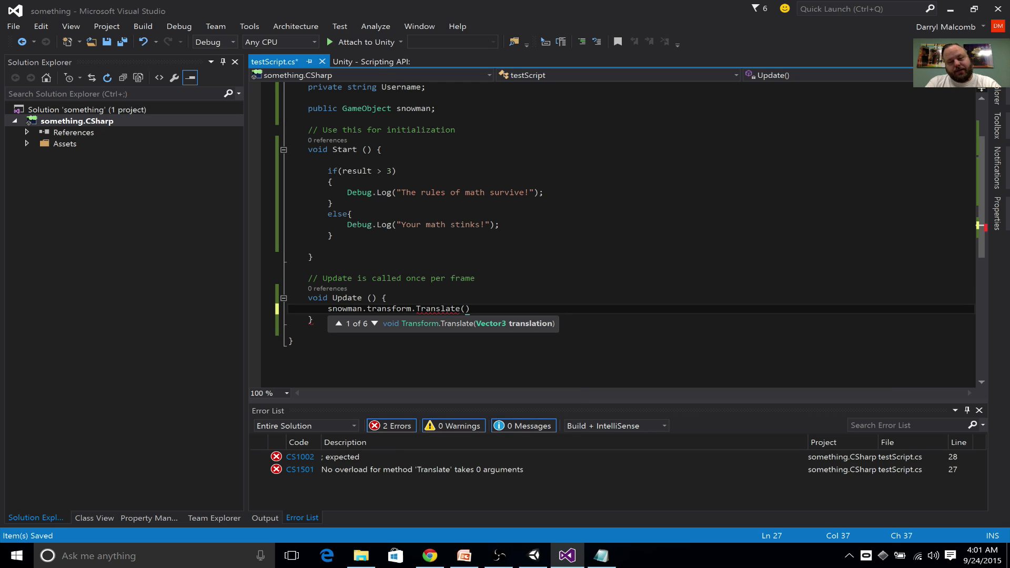
# Step: Browse the Translate overloads and bring up the one taking float x, float y and float z
pyautogui.press('Down')
pyautogui.press('Down')
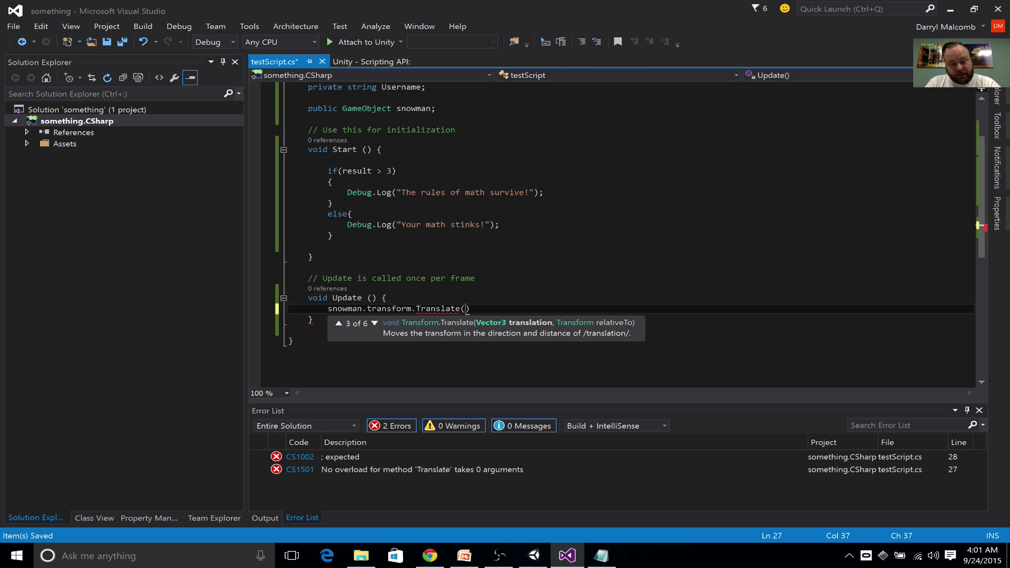
pyautogui.press('Down')
pyautogui.press('Down')
pyautogui.press('Down')
pyautogui.press('Down')
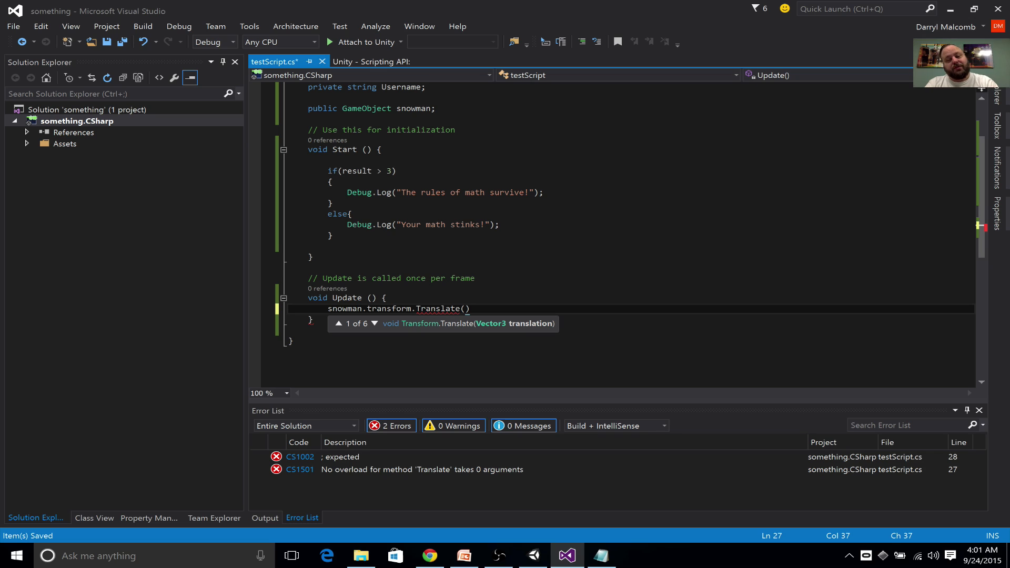
pyautogui.press('Down')
pyautogui.press('Down')
pyautogui.press('Down')
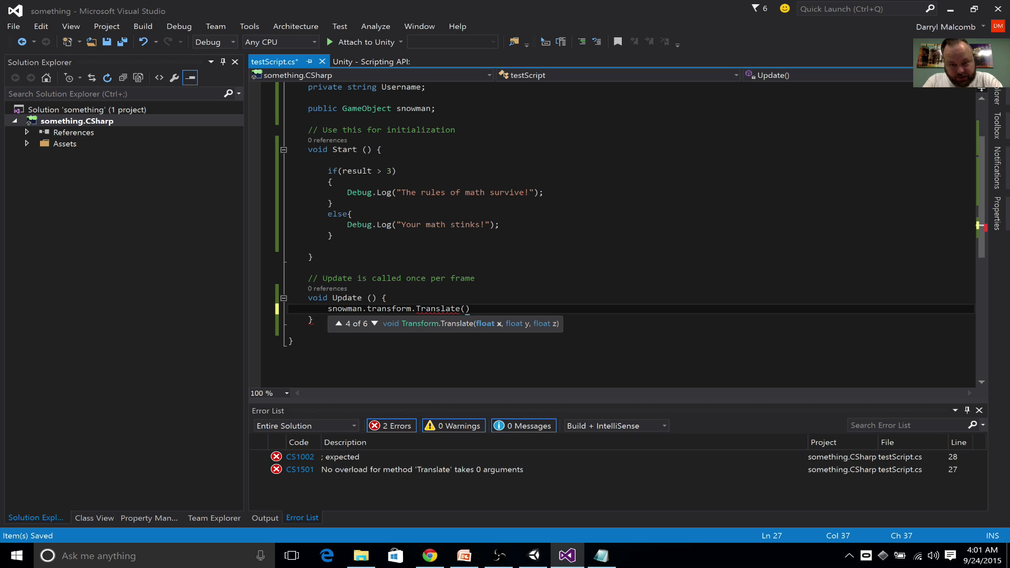
# Step: Complete the Translate call with the arguments 0.0f, 0.01f, 0.0f and a closing semicolon, and save testScript.cs
pyautogui.write('0.0f')
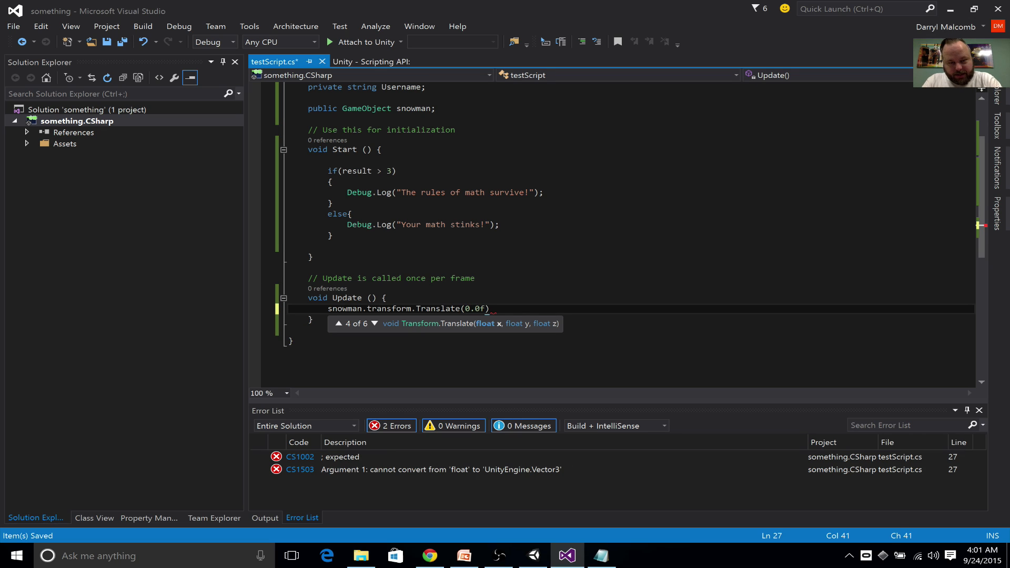
pyautogui.write(', ')
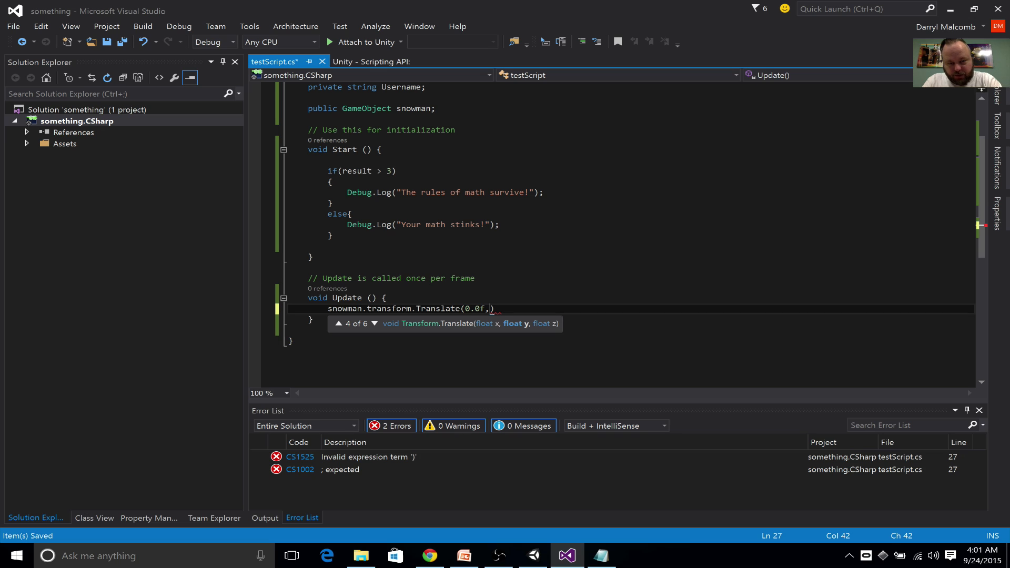
pyautogui.write('0.01')
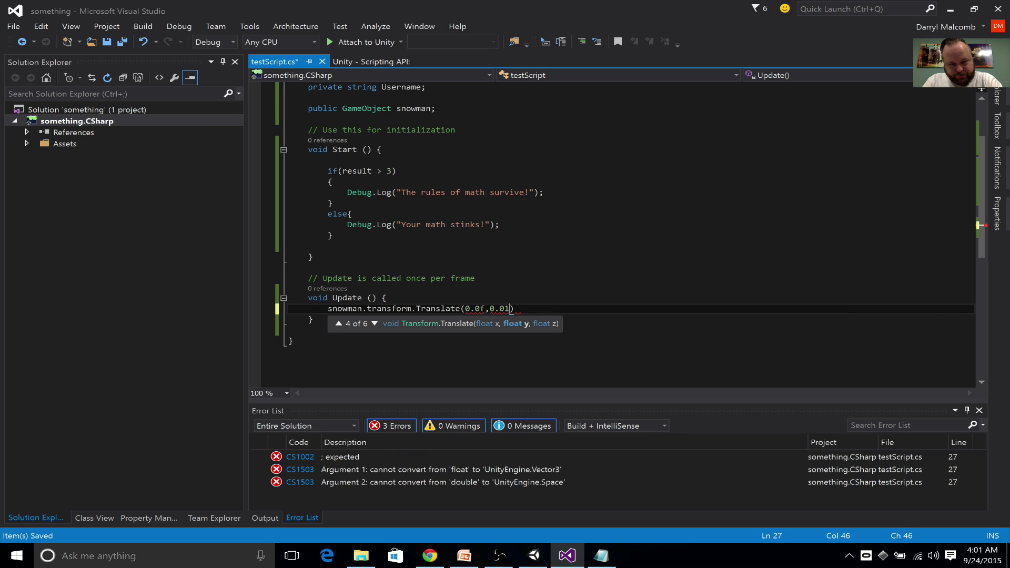
pyautogui.write('f')
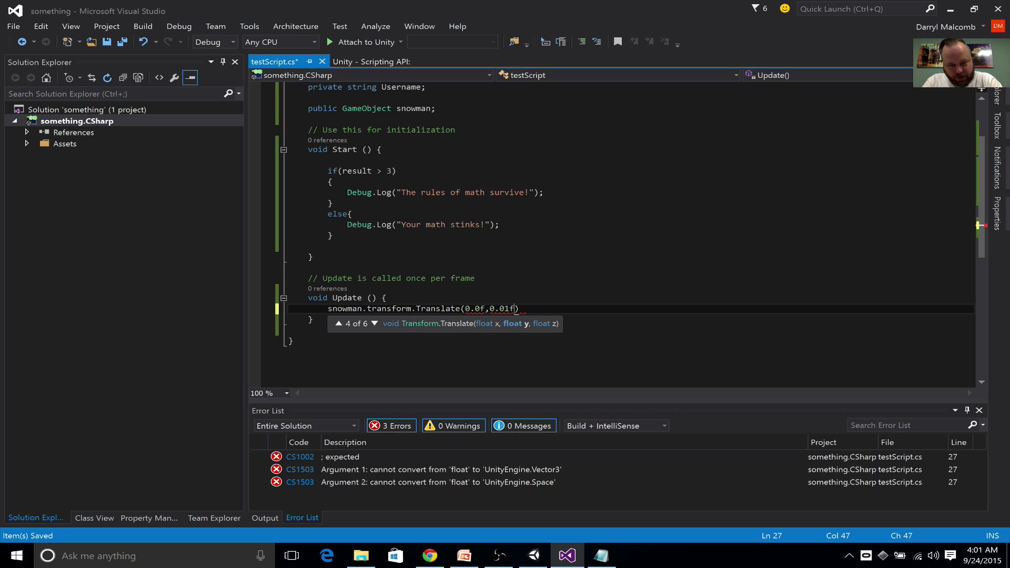
pyautogui.write(', ')
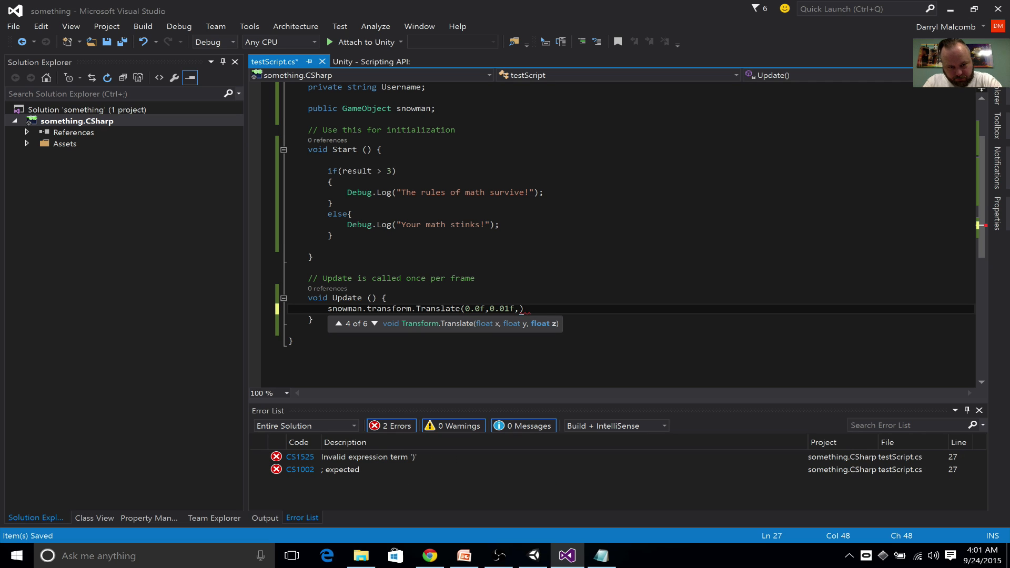
pyautogui.write('0.0')
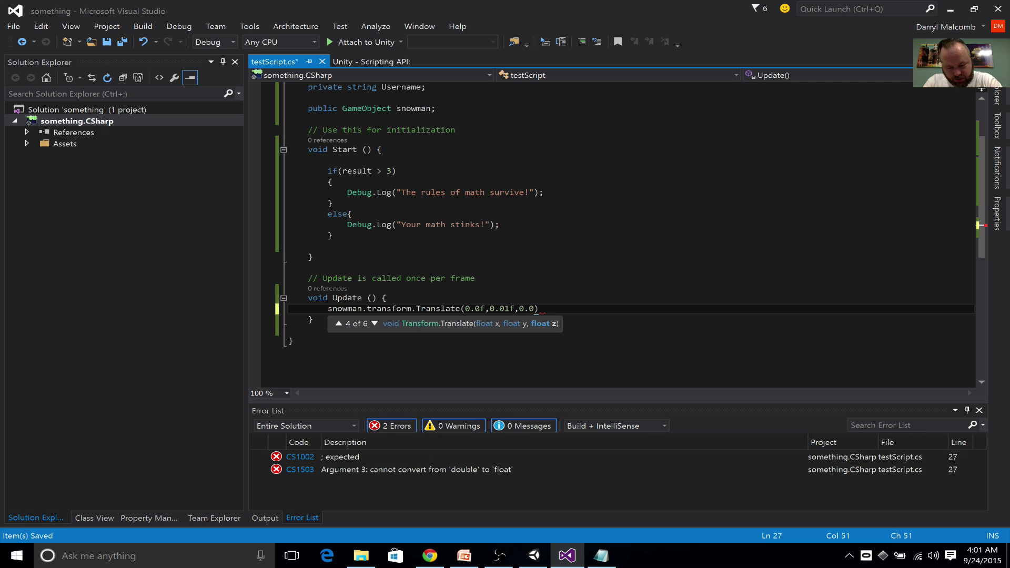
pyautogui.write('f);')
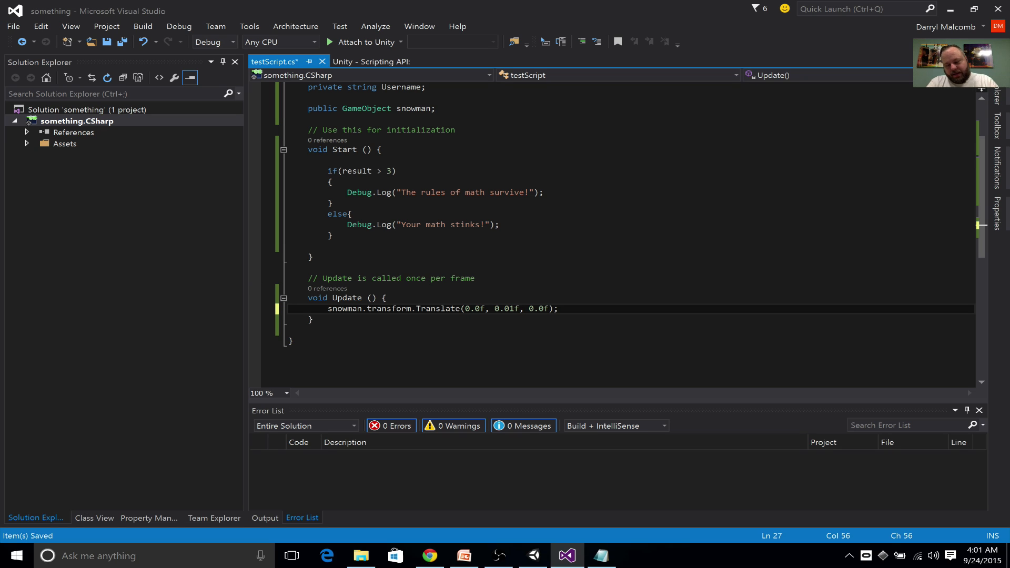
pyautogui.hotkey('ctrl', 's')
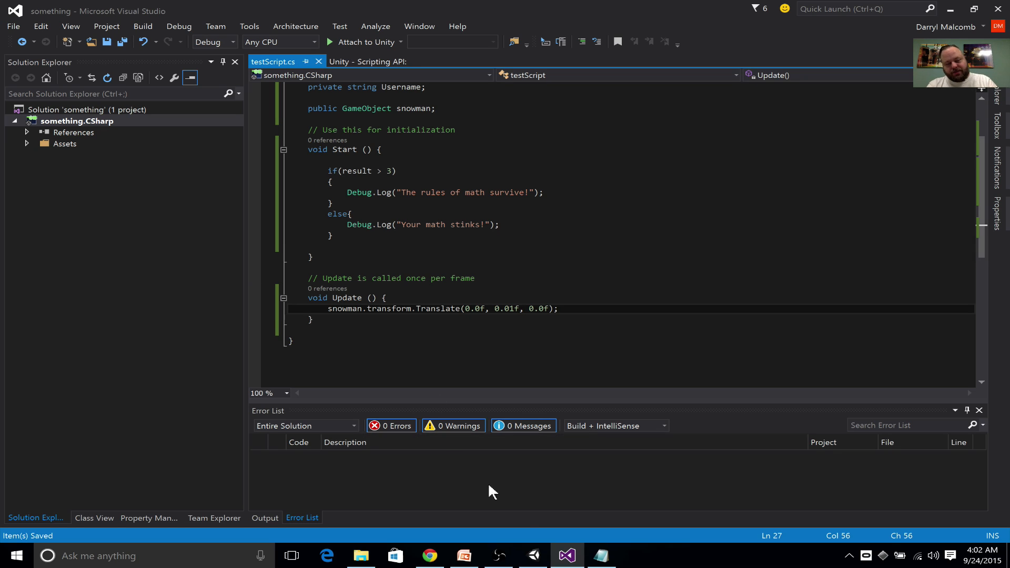
# Step: Switch to Unity, frame the snowmen in the scene, and run the game briefly to test the script, stopping it again
pyautogui.click(533, 555)
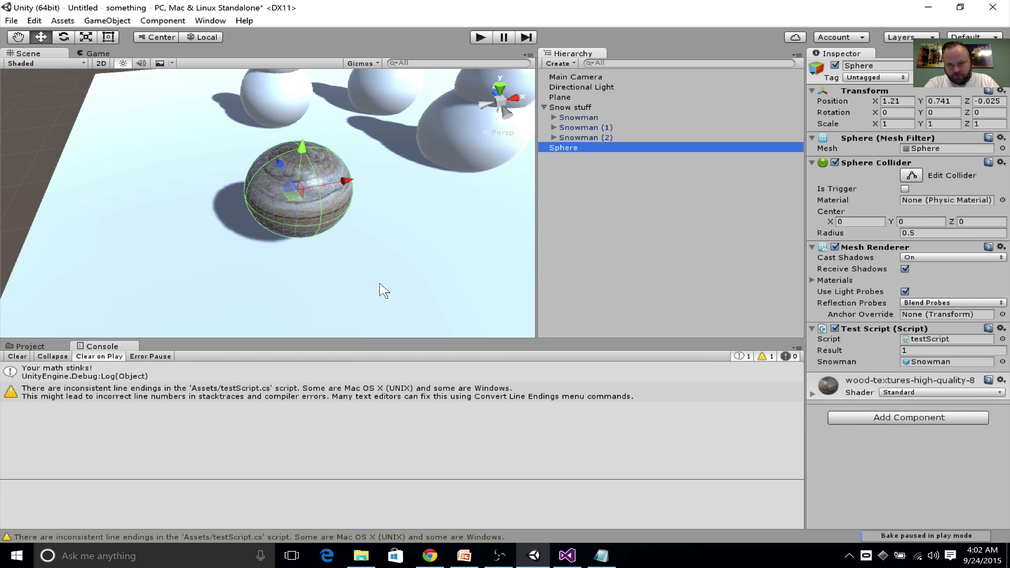
pyautogui.keyDown('alt'); pyautogui.moveTo(398, 281); pyautogui.dragTo(415, 135); pyautogui.keyUp('alt')
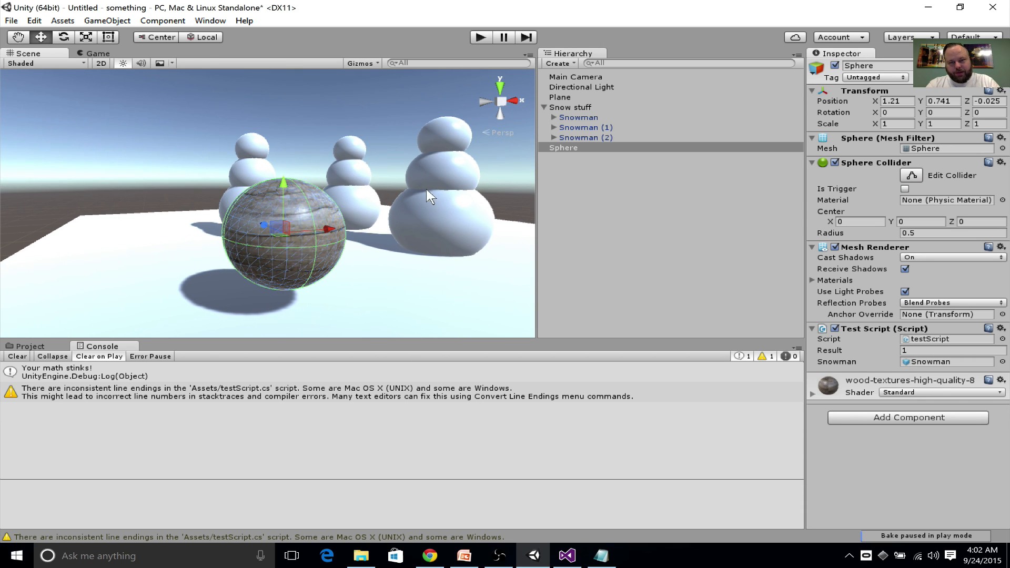
pyautogui.keyDown('alt'); pyautogui.moveTo(414, 251); pyautogui.dragTo(416, 197); pyautogui.keyUp('alt')
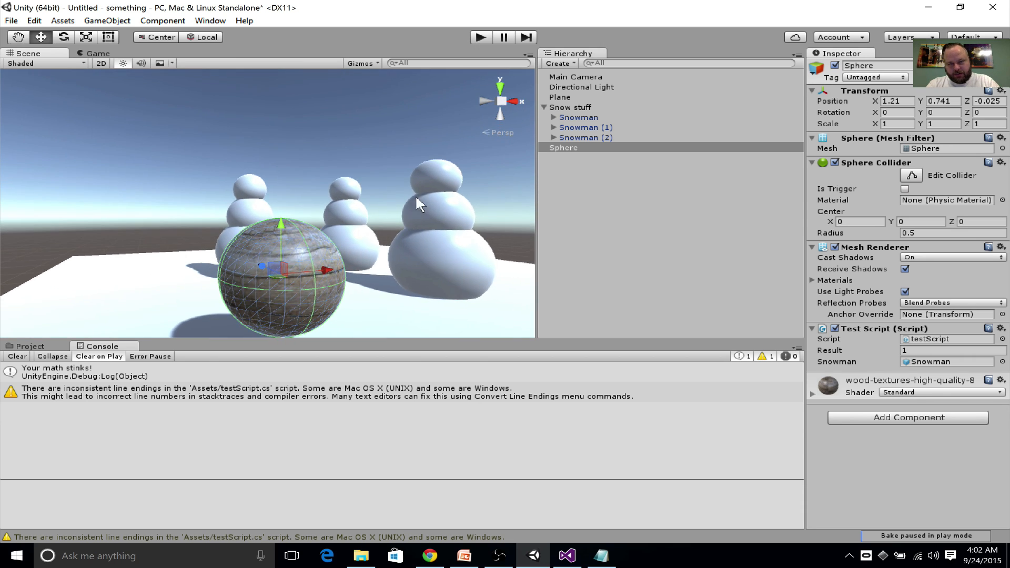
pyautogui.click(480, 37)
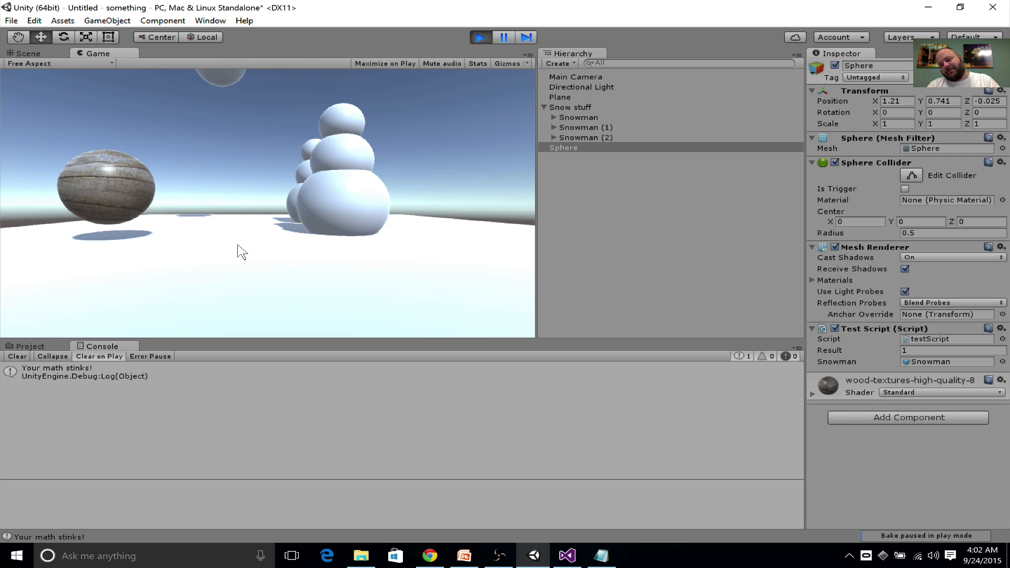
pyautogui.click(480, 38)
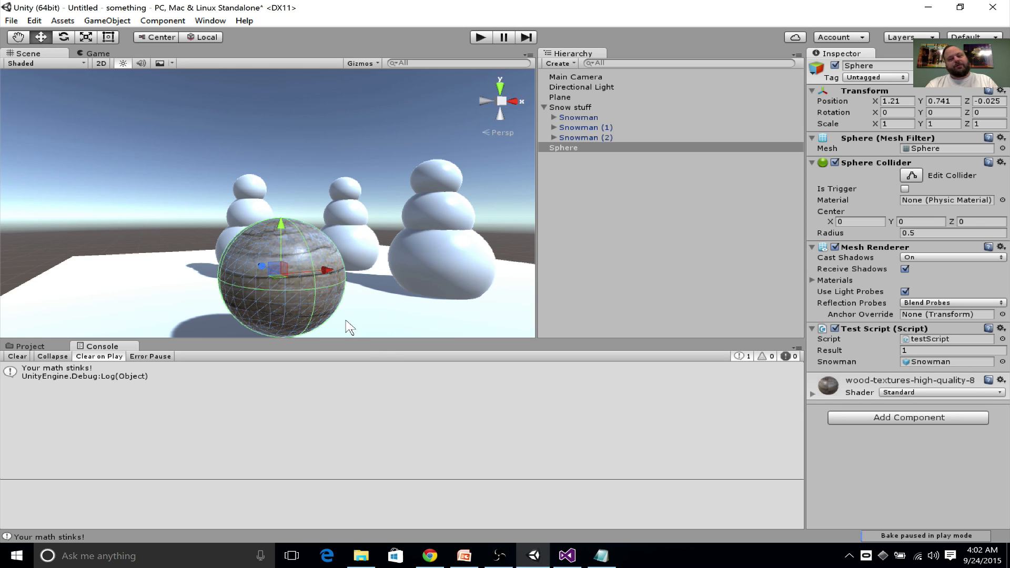
# Step: Switch back to Visual Studio and review the Translate line and the comment above the Update method
pyautogui.click(566, 556)
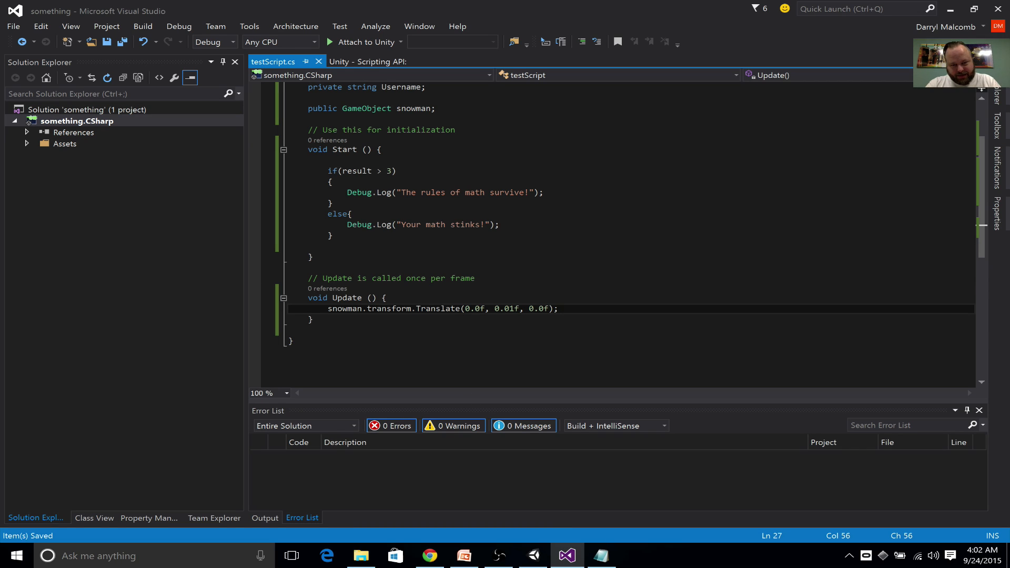
pyautogui.moveTo(559, 309); pyautogui.dragTo(353, 309)
pyautogui.click(416, 278)
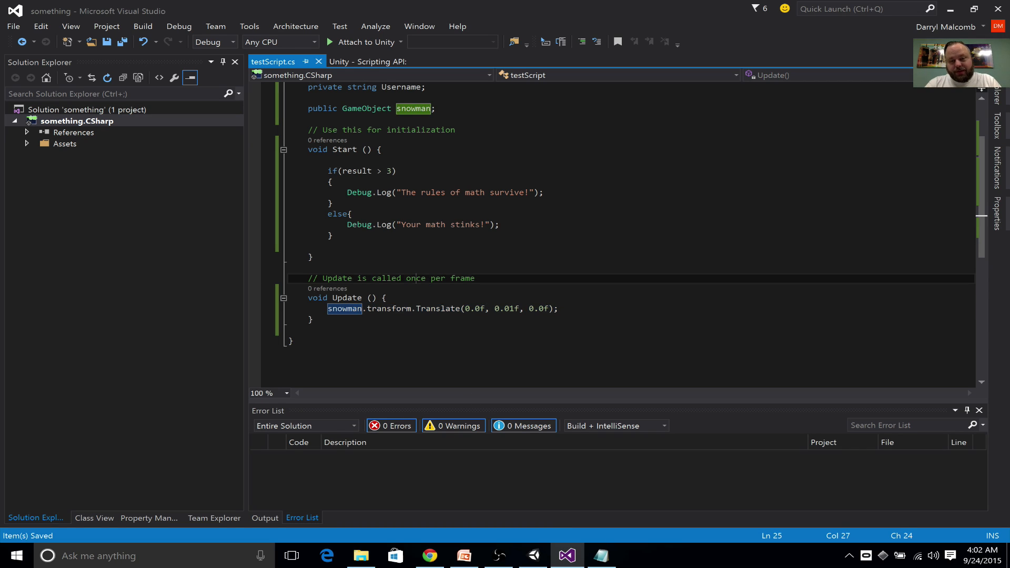
pyautogui.moveTo(308, 278); pyautogui.dragTo(475, 278)
pyautogui.click(309, 267)
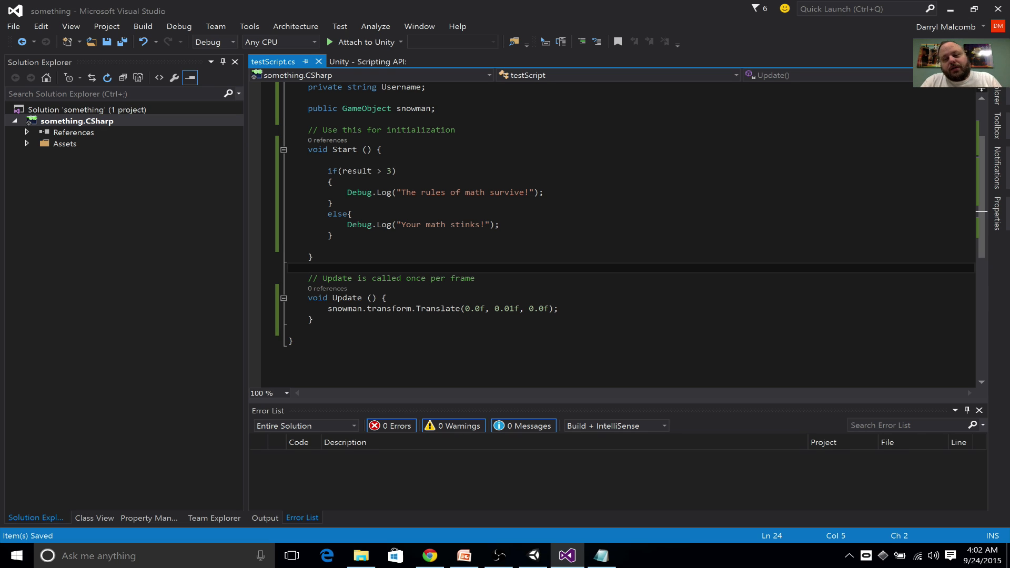
# Step: Comment out the snowman.transform.Translate line in Update with //
pyautogui.click(323, 309)
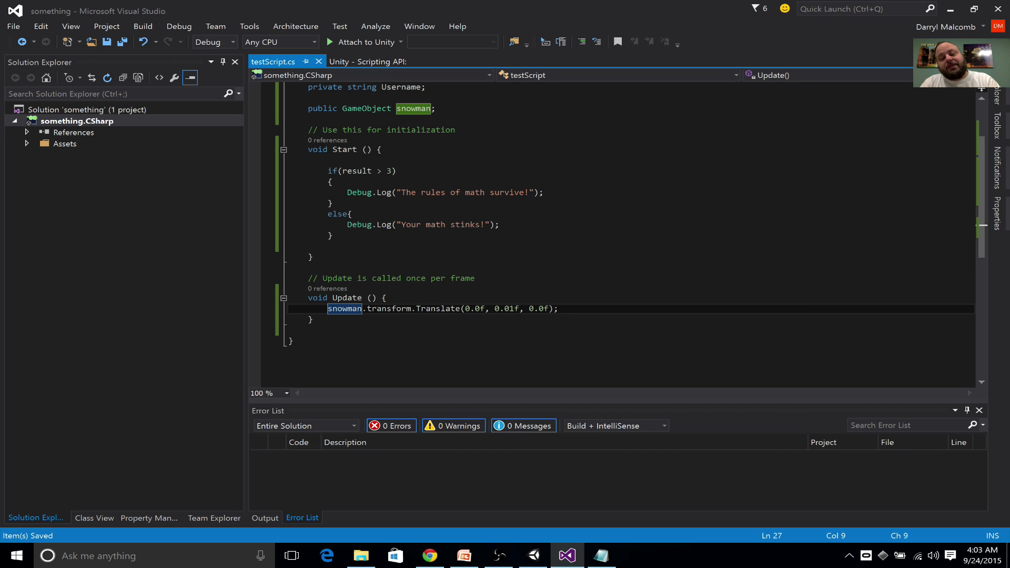
pyautogui.write('//')
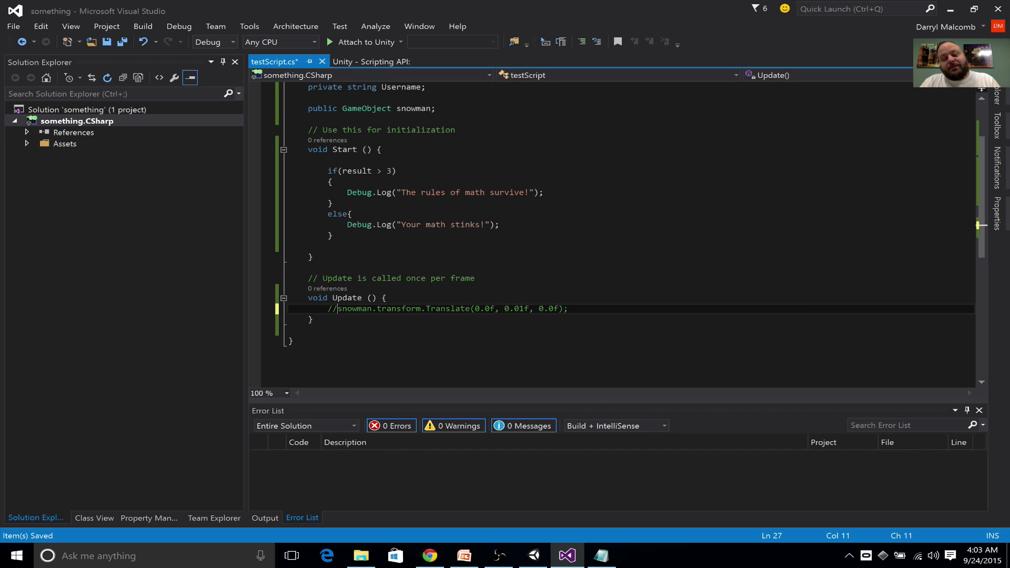
pyautogui.press('End')
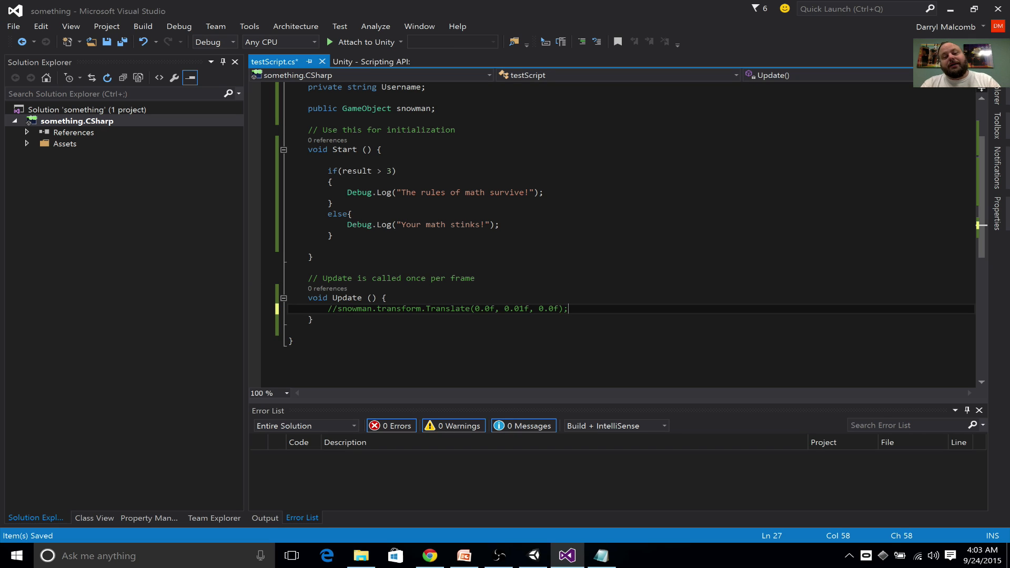
# Step: Begin a variable declaration on a new line below the commented Translate line in Update, reading Renderer r = snowman
pyautogui.press('Return')
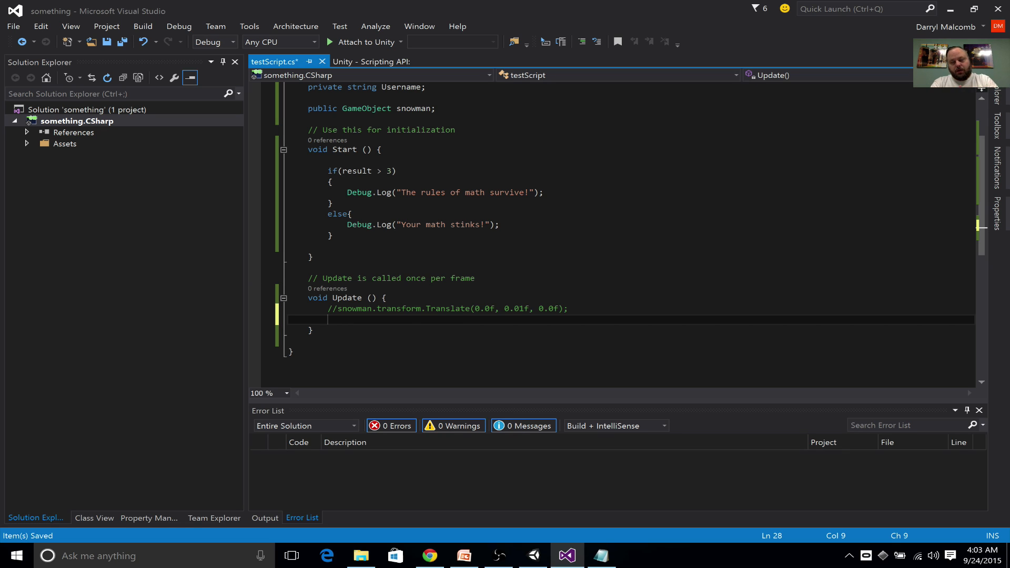
pyautogui.write('Rendere')
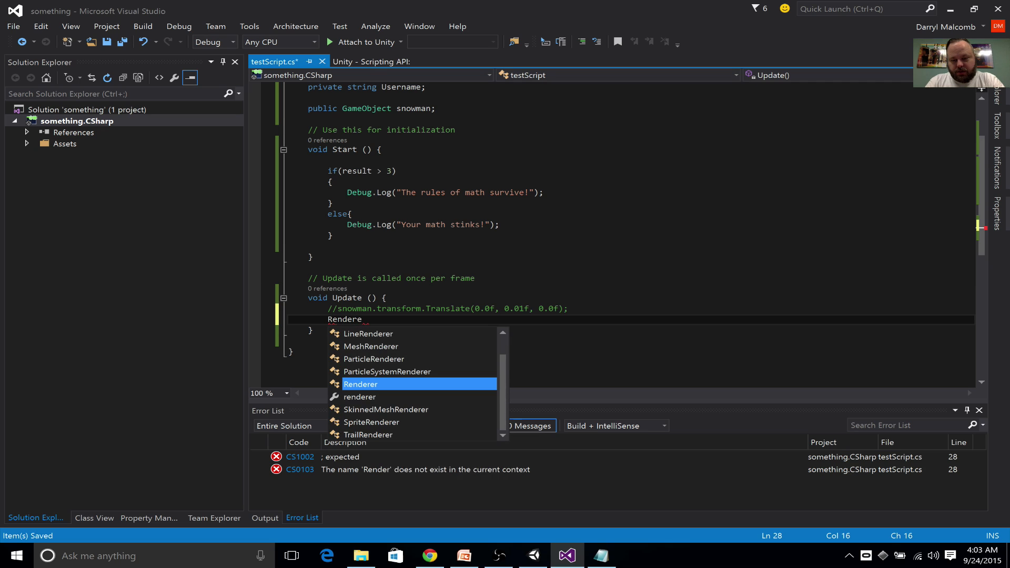
pyautogui.press('Tab')
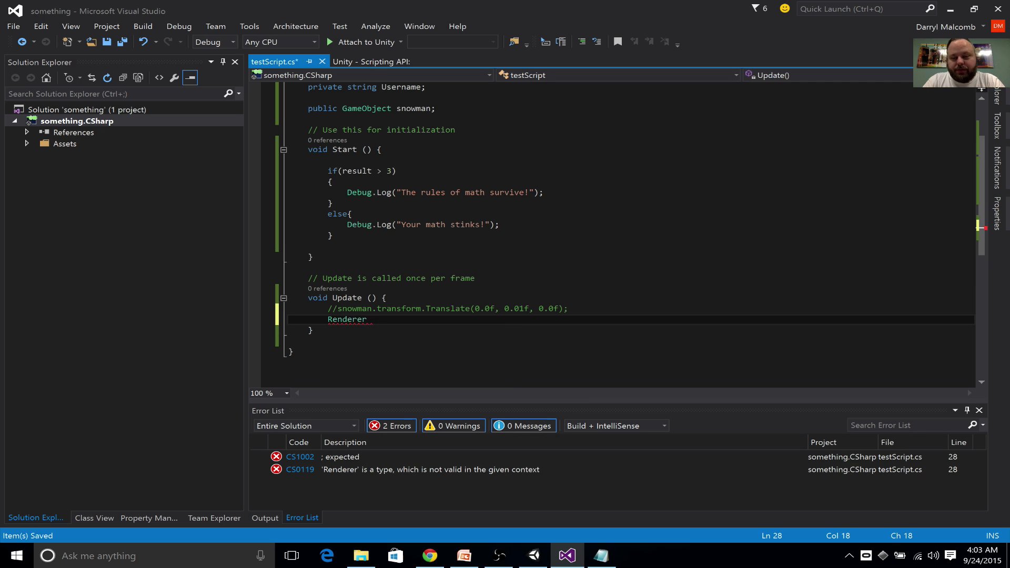
pyautogui.write('r')
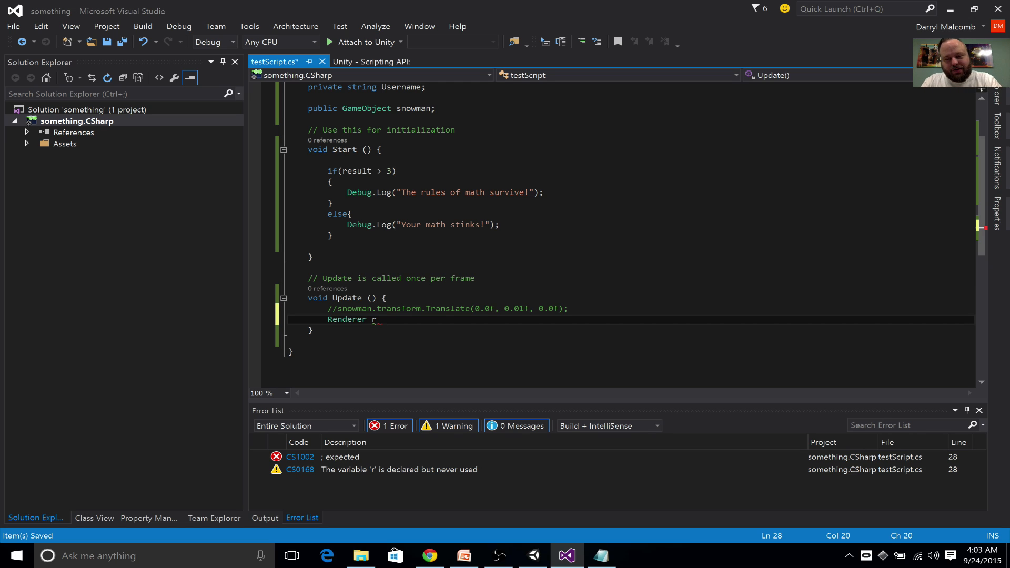
pyautogui.write('=')
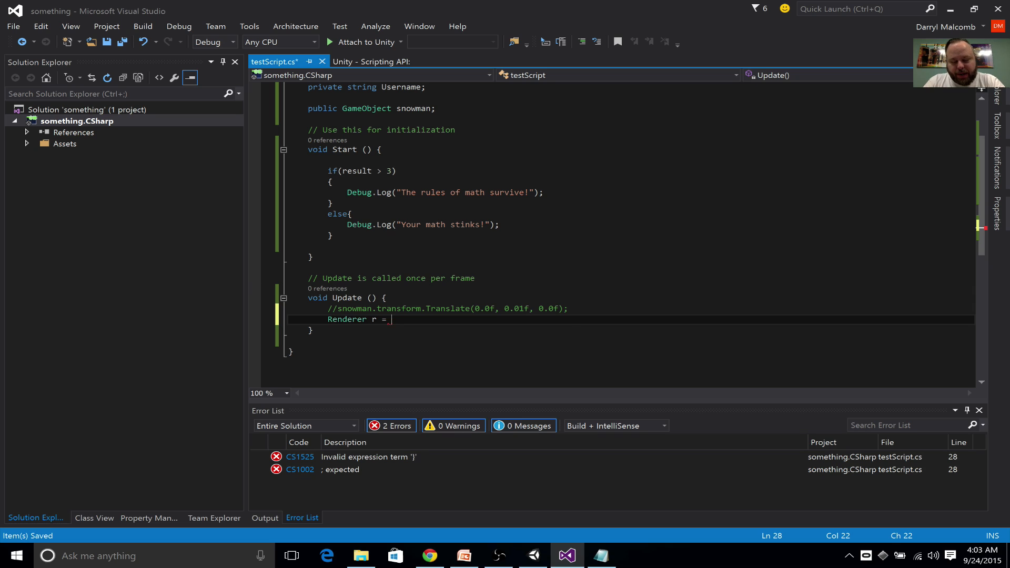
pyautogui.write('snowman')
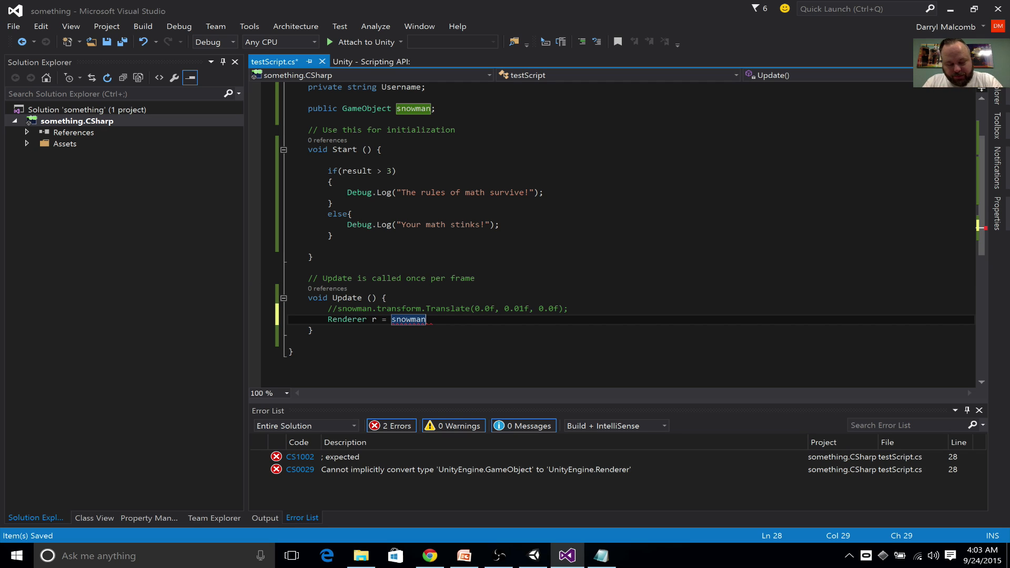
# Step: Complete the Renderer declaration by appending .GetComponentInChildren<Renderer>(); to snowman
pyautogui.write('.')
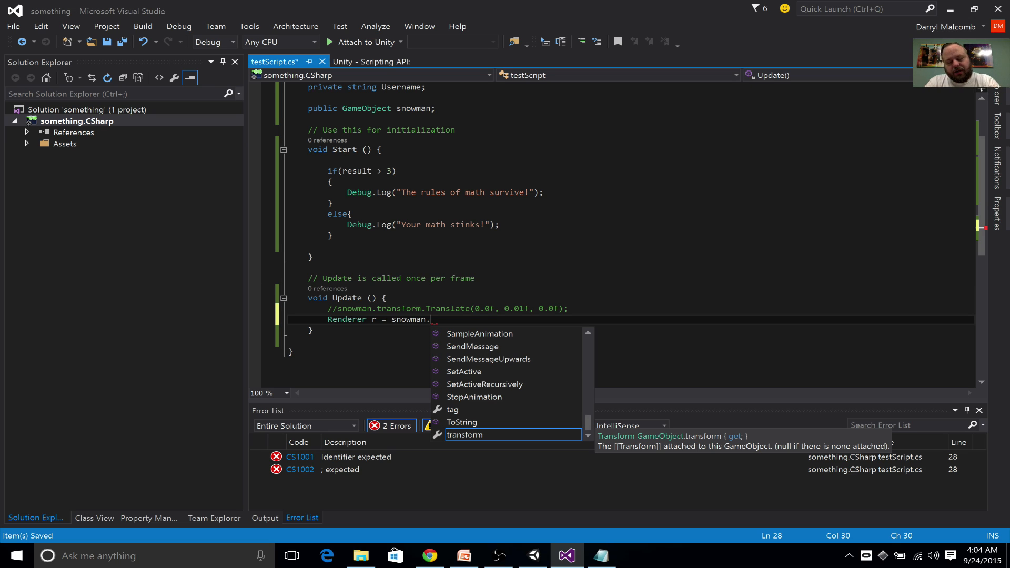
pyautogui.write('Get')
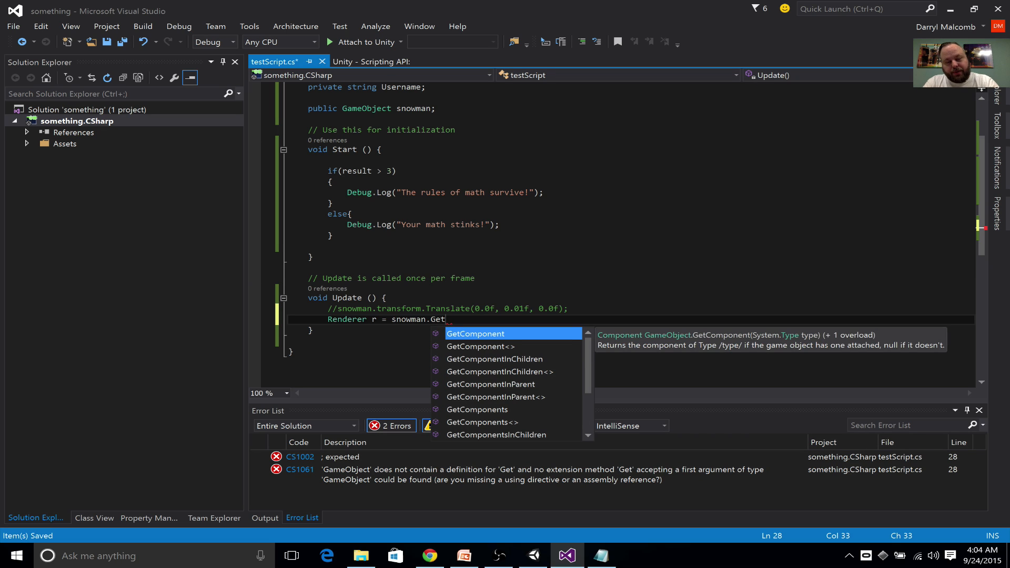
pyautogui.press('Down')
pyautogui.press('Down')
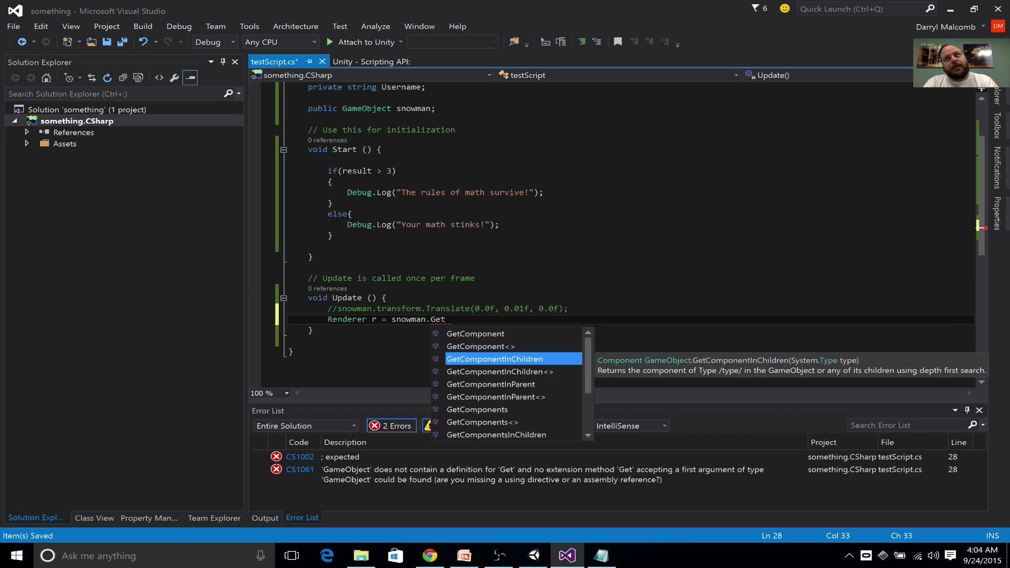
pyautogui.press('Down')
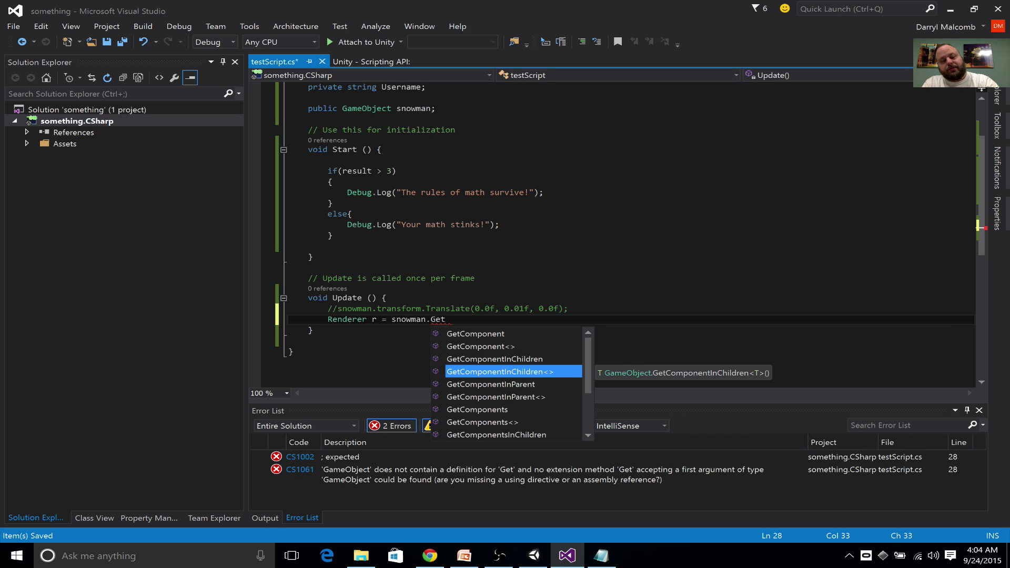
pyautogui.press('Tab')
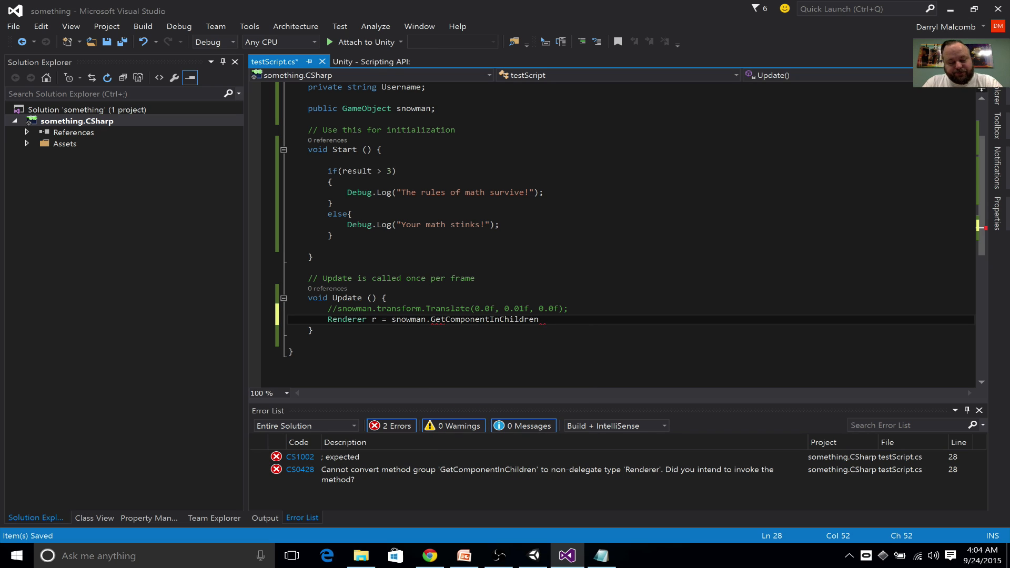
pyautogui.write('<')
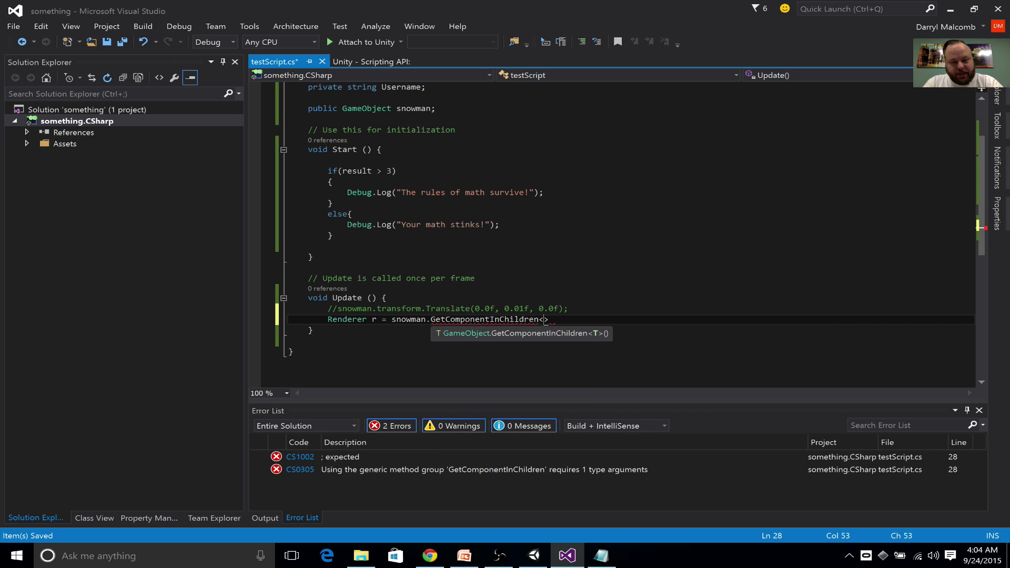
pyautogui.write('Rende')
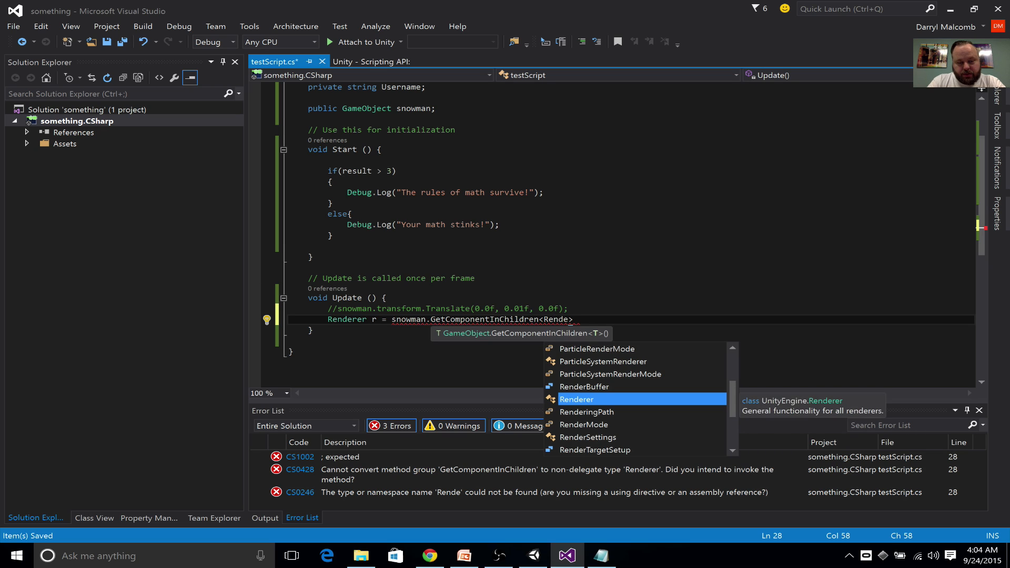
pyautogui.press('Tab')
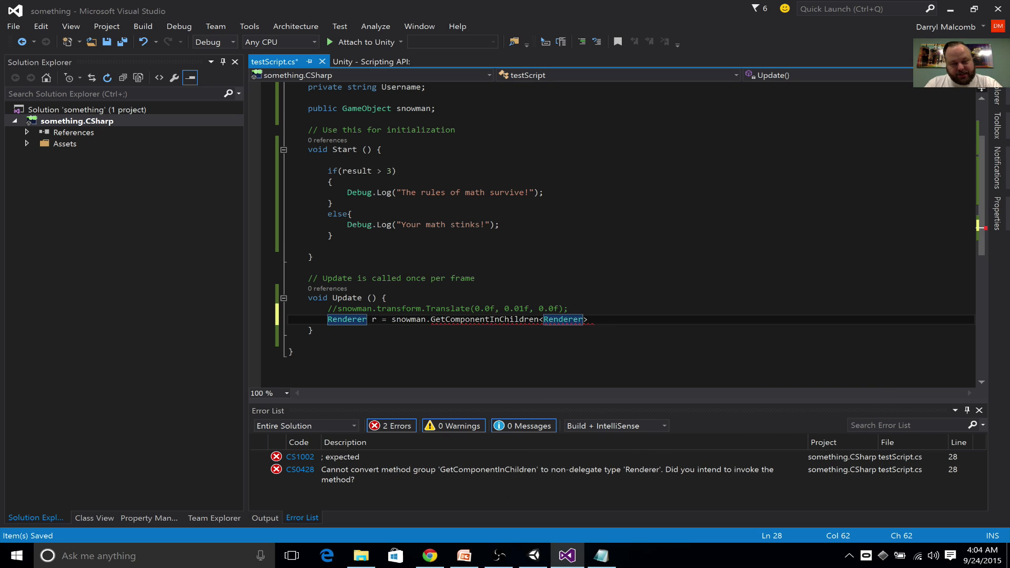
pyautogui.write('>')
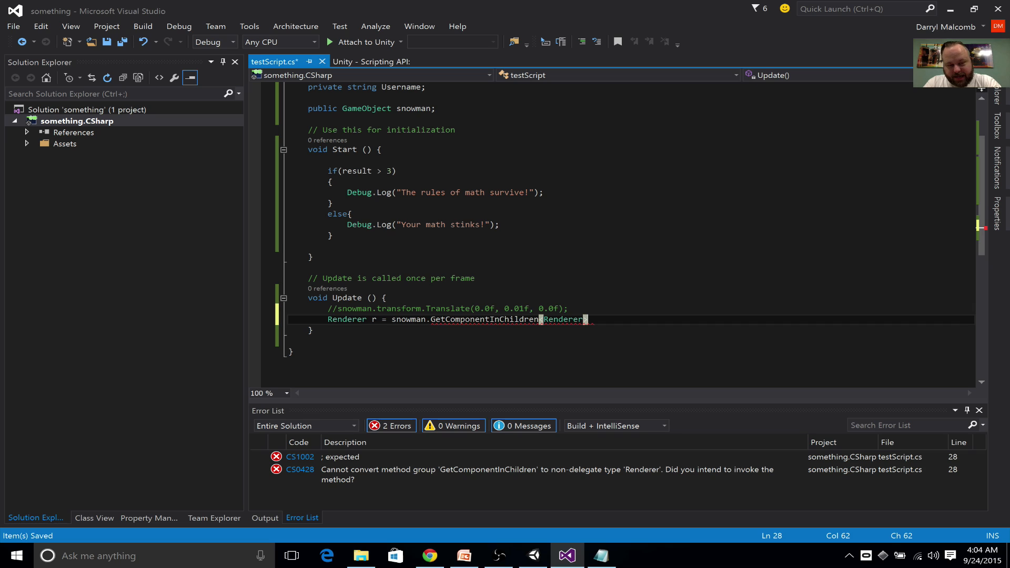
pyautogui.write('(')
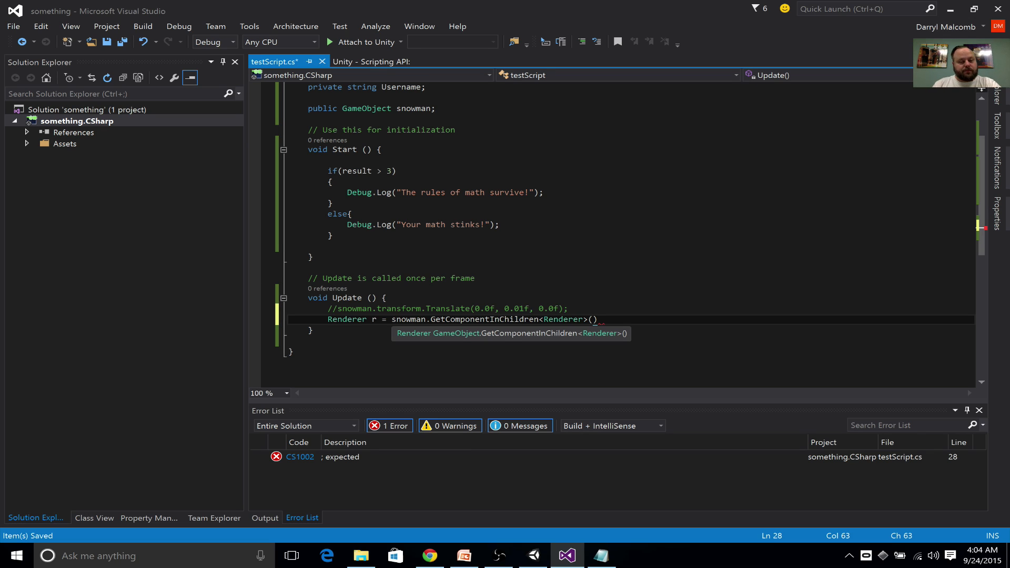
pyautogui.write(');')
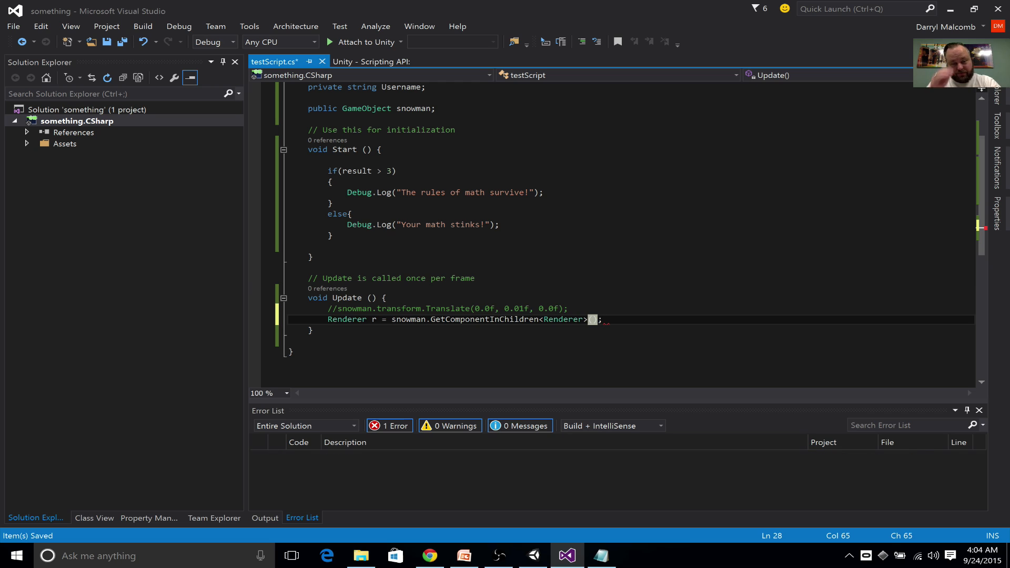
# Step: Start a call to r.material.SetColor( on a new line below the Renderer declaration
pyautogui.press('Return')
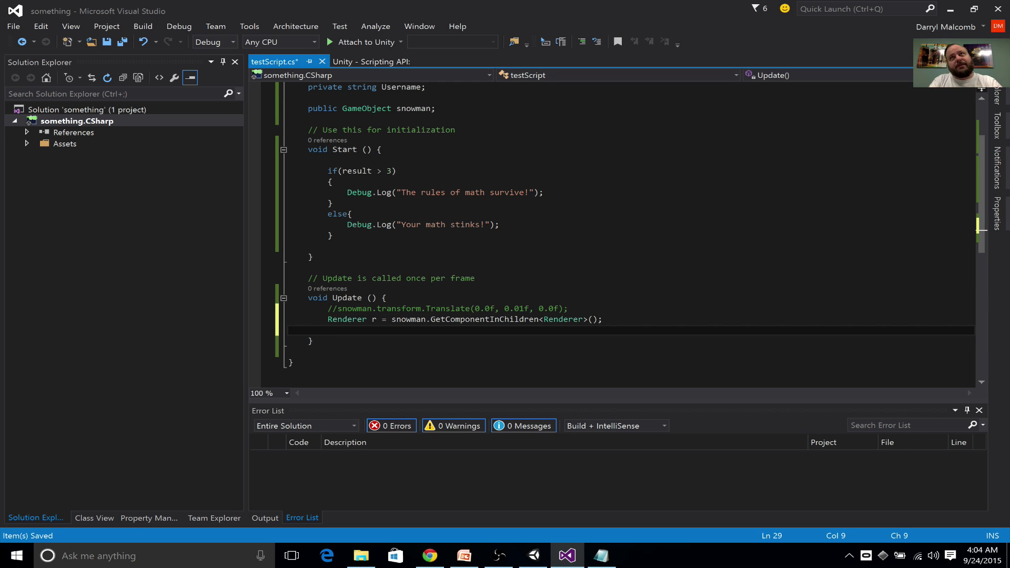
pyautogui.write('r')
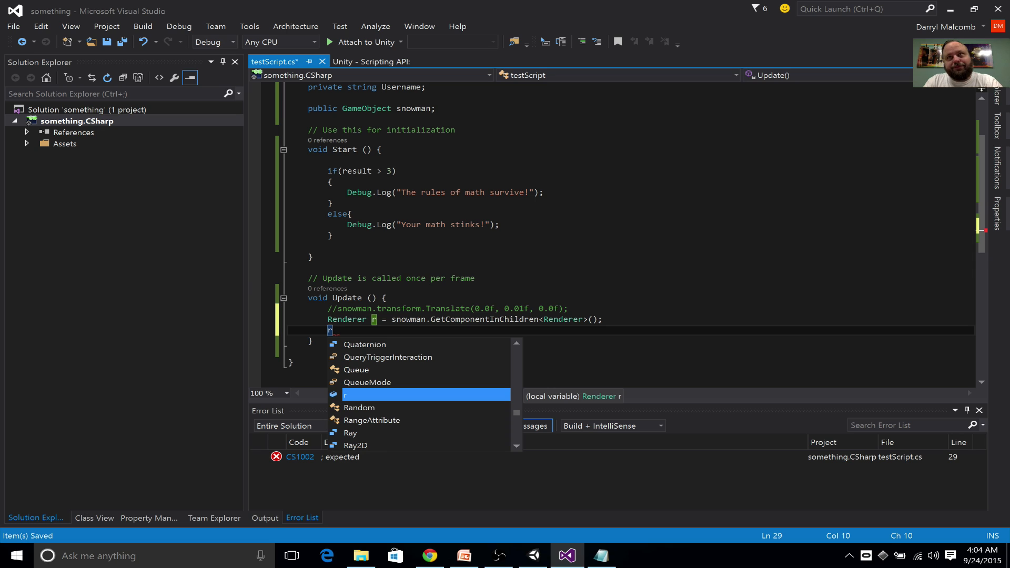
pyautogui.write('.')
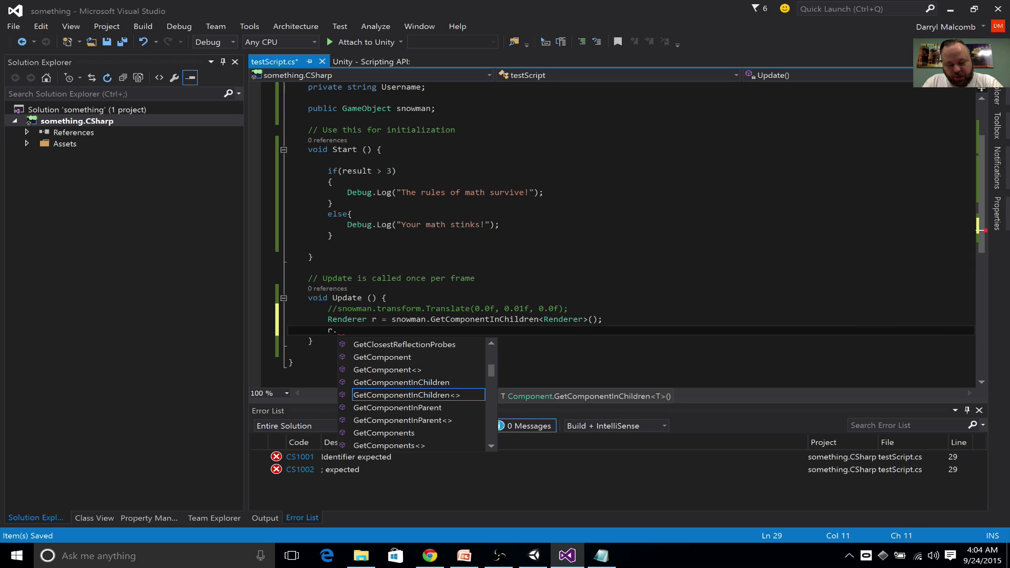
pyautogui.write('material')
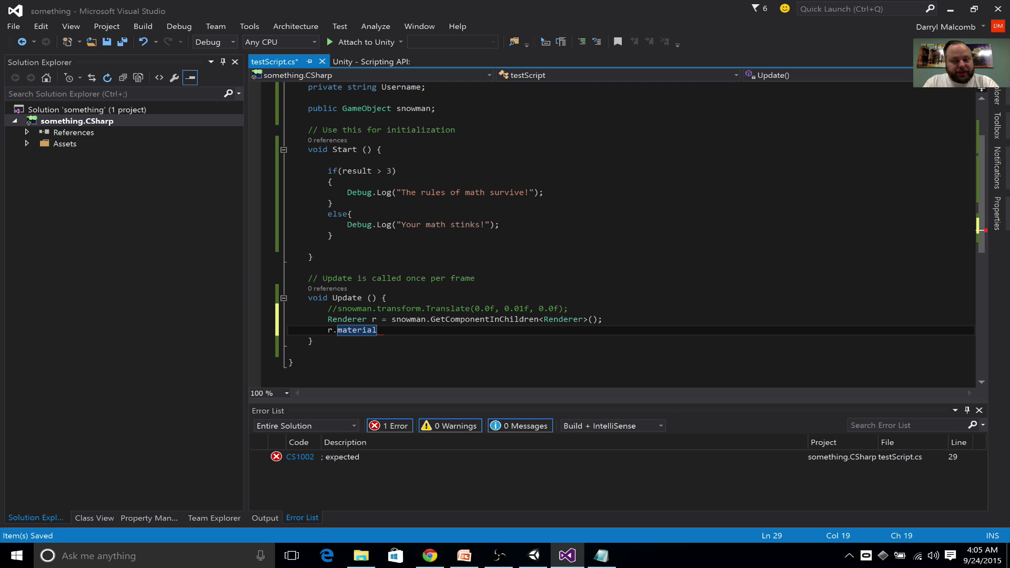
pyautogui.write('.')
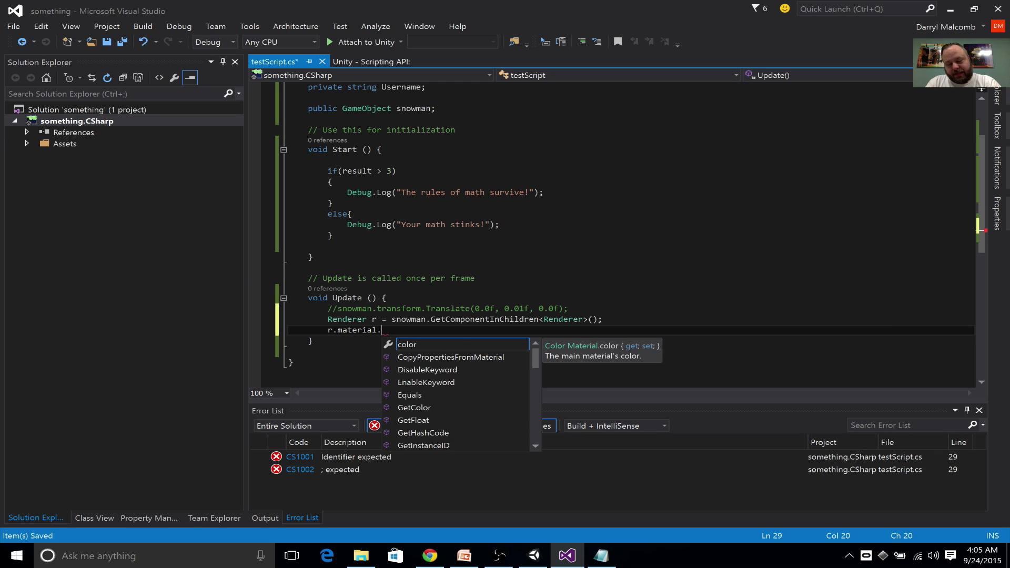
pyautogui.write('Se')
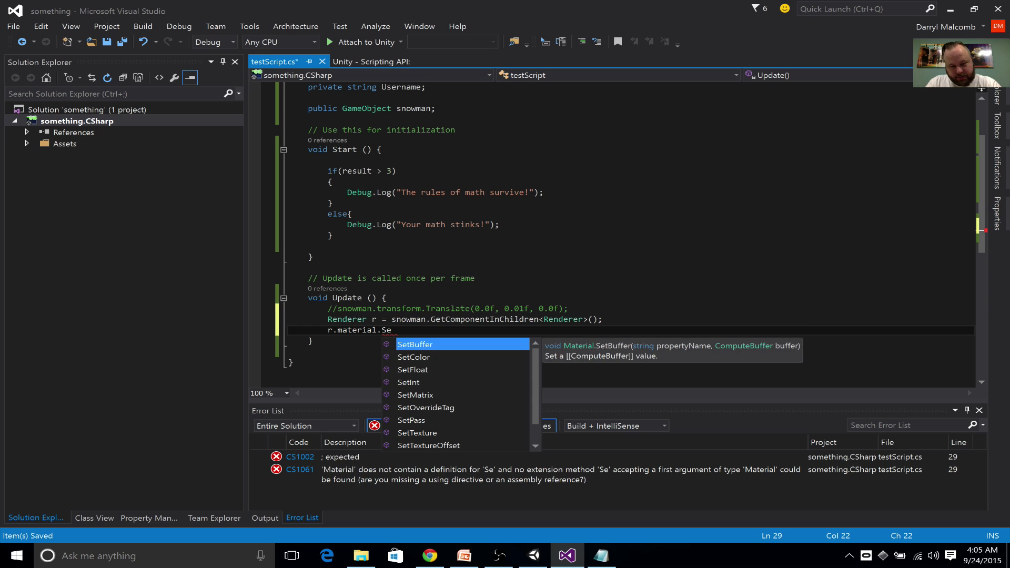
pyautogui.press('Down')
pyautogui.press('Return')
pyautogui.write('(')
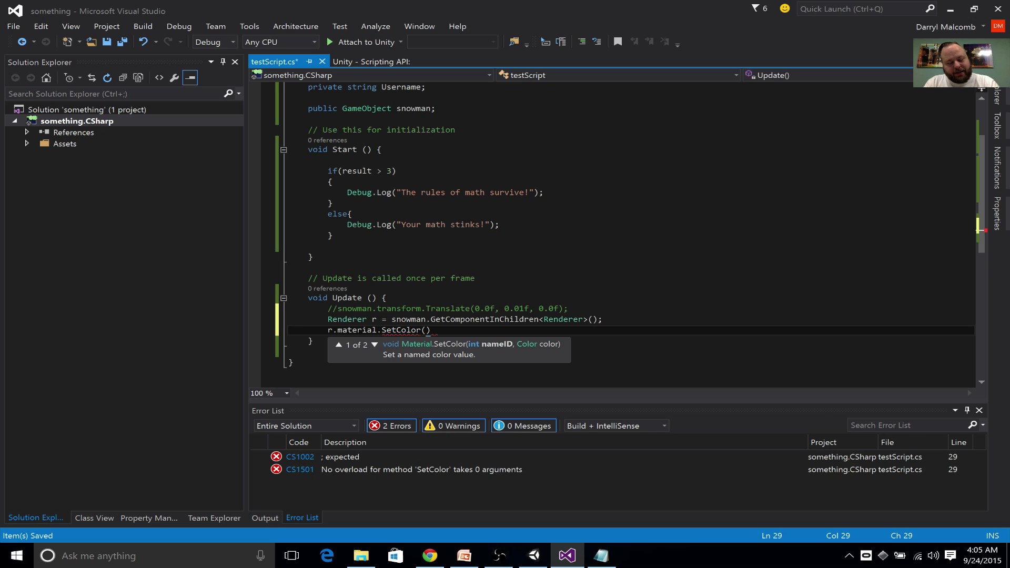
# Step: Complete the SetColor call with the arguments "_Color" and Color.red and a closing semicolon
pyautogui.write('"')
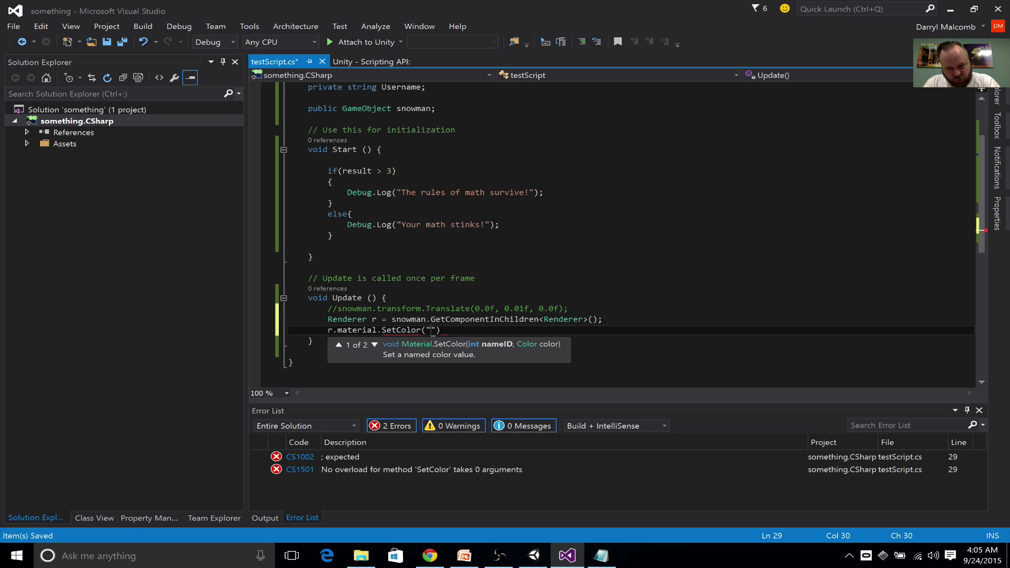
pyautogui.write('_')
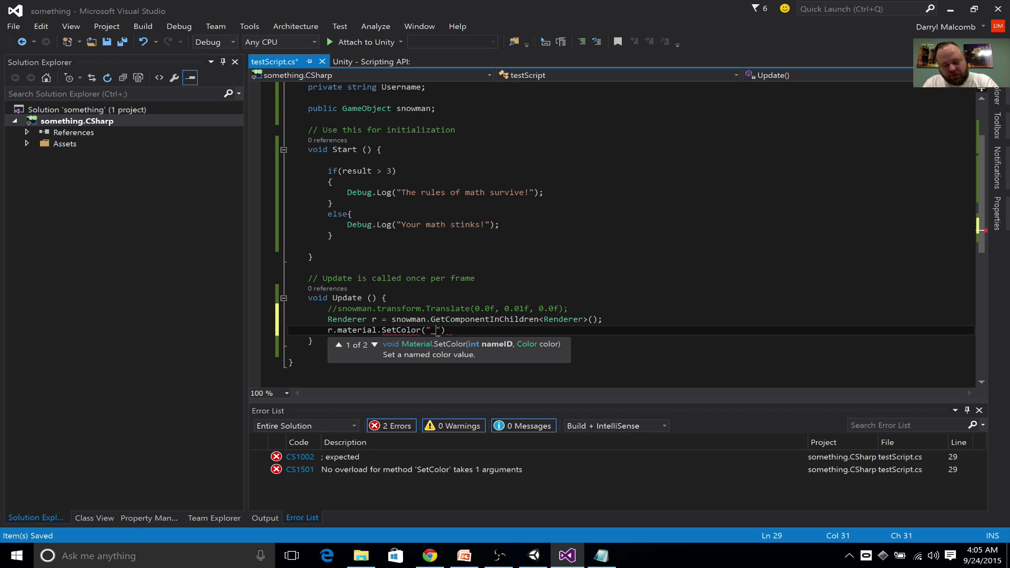
pyautogui.write('Co')
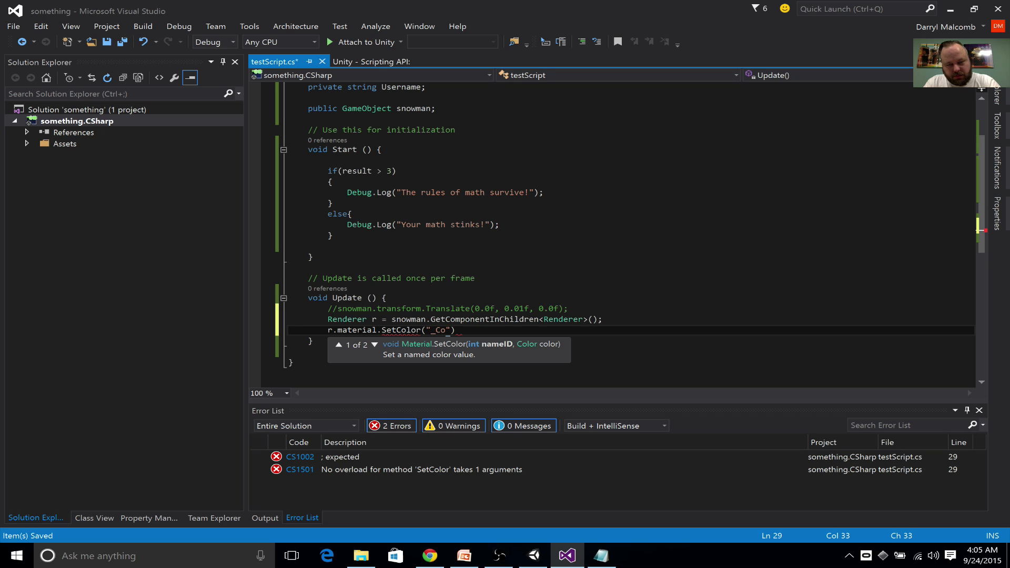
pyautogui.write('lor')
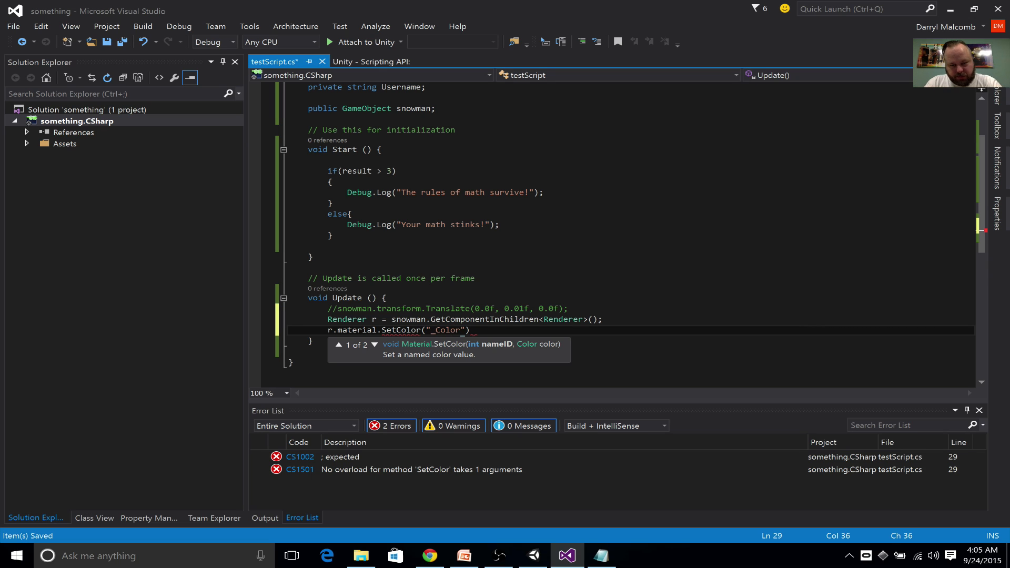
pyautogui.write('",')
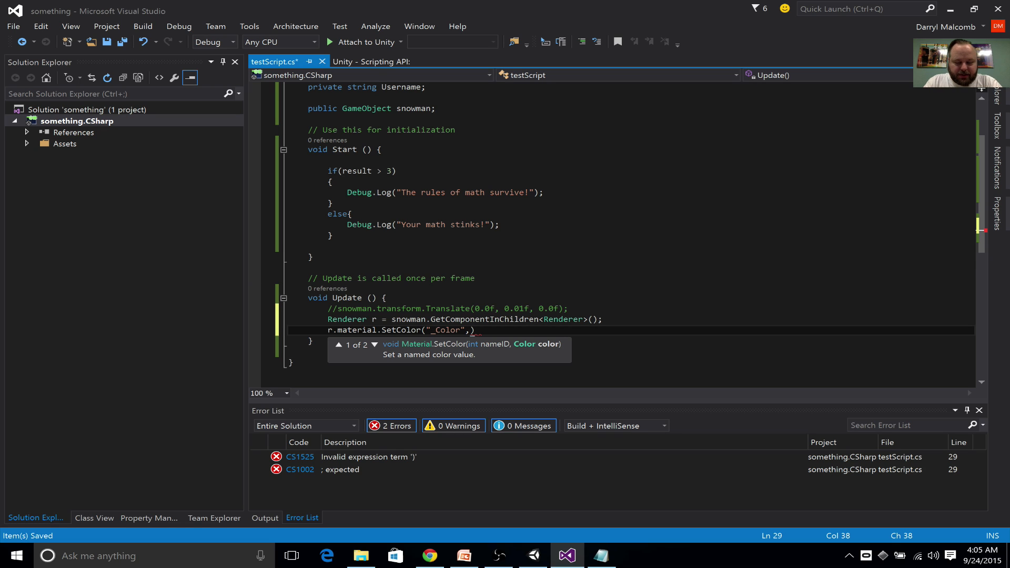
pyautogui.write('Co')
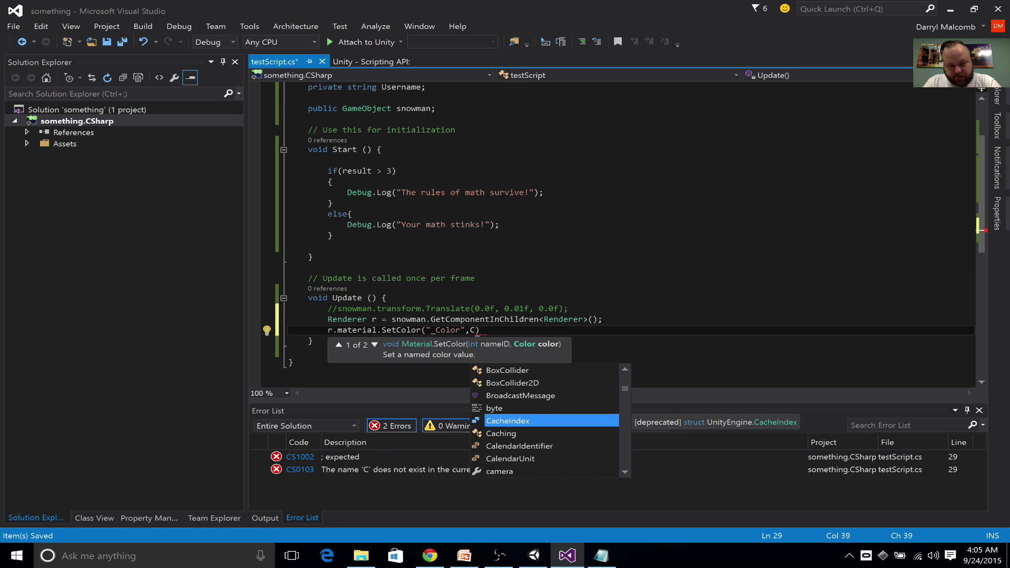
pyautogui.write('lor')
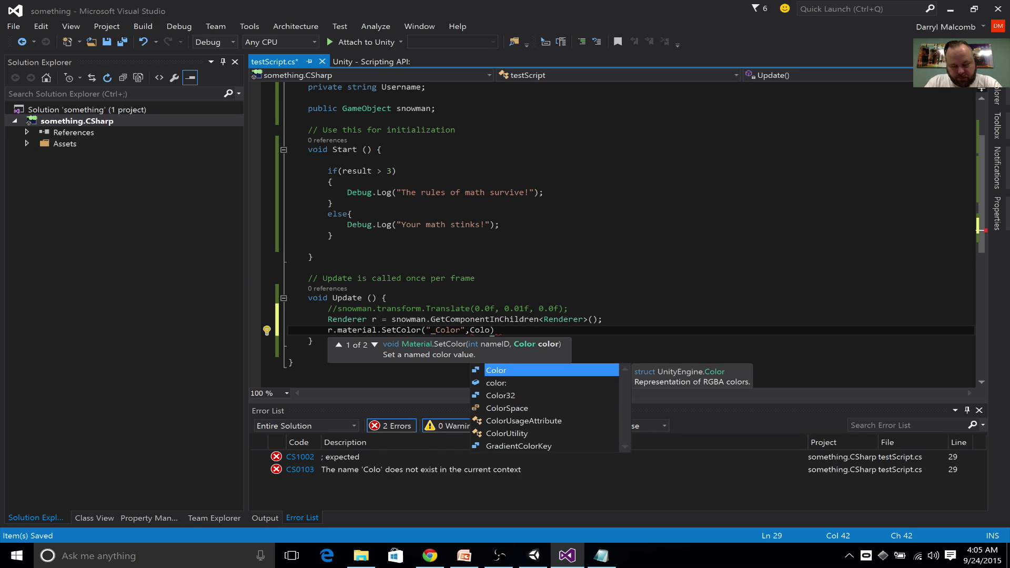
pyautogui.press('Escape')
pyautogui.write('.r')
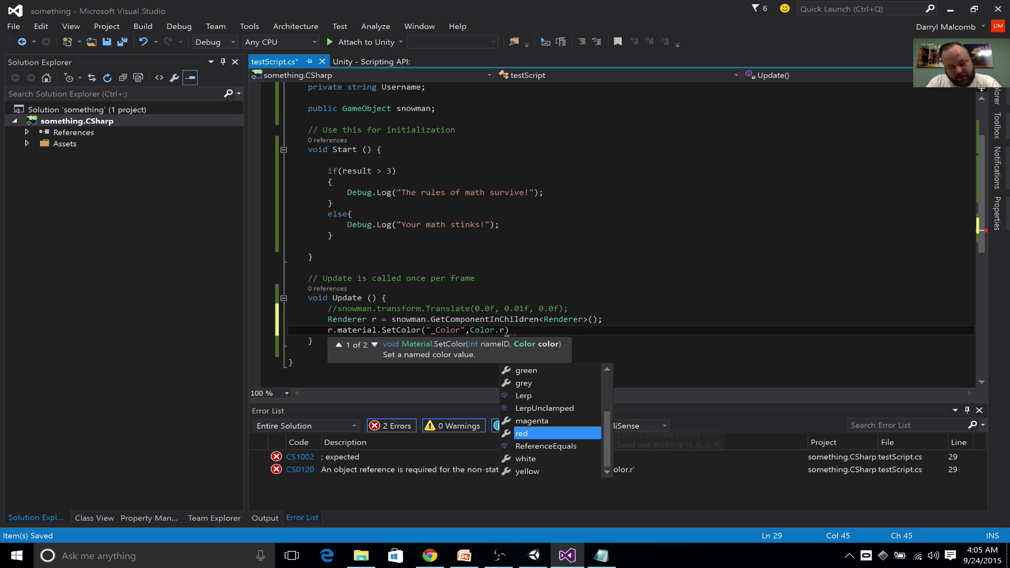
pyautogui.press('Tab')
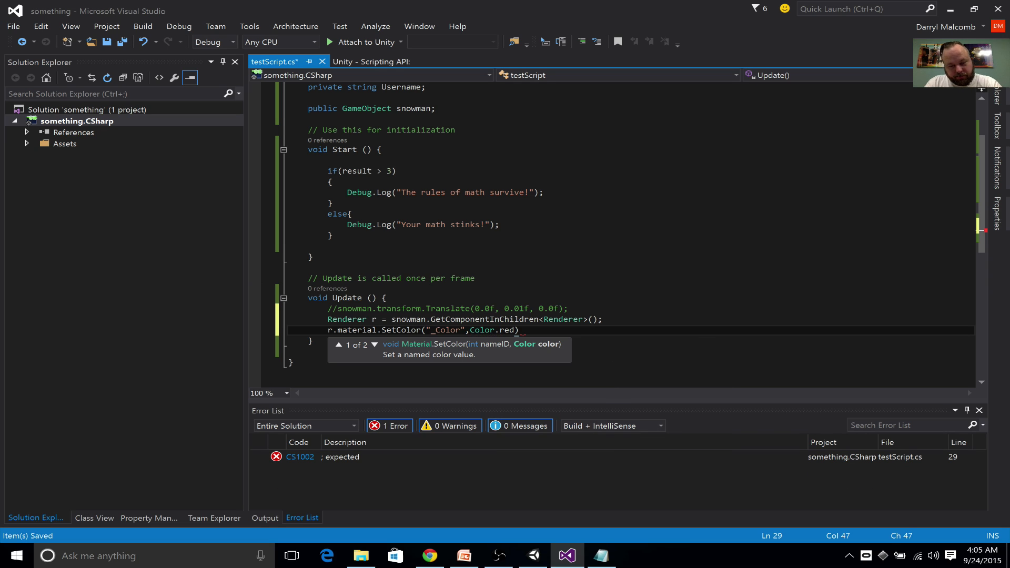
pyautogui.write(')')
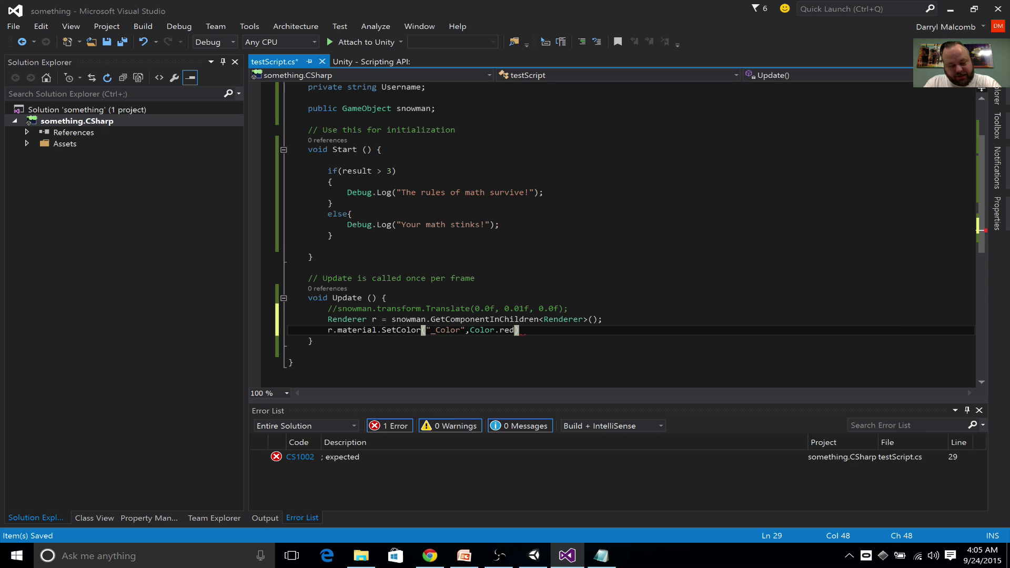
pyautogui.write(';')
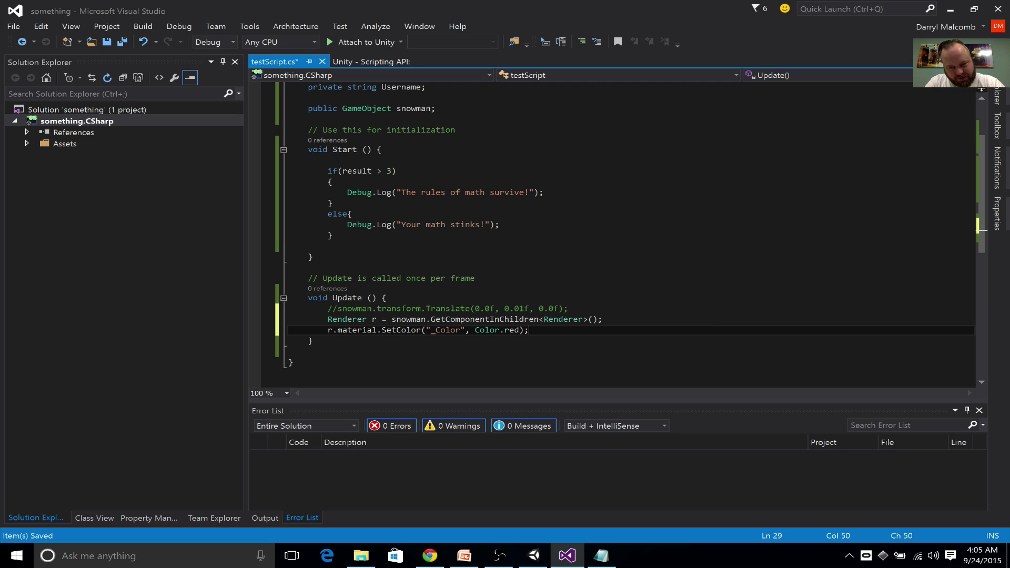
# Step: Save testScript.cs, switch to Unity, and run the scene briefly in play mode to test the color change
pyautogui.hotkey('ctrl', 's')
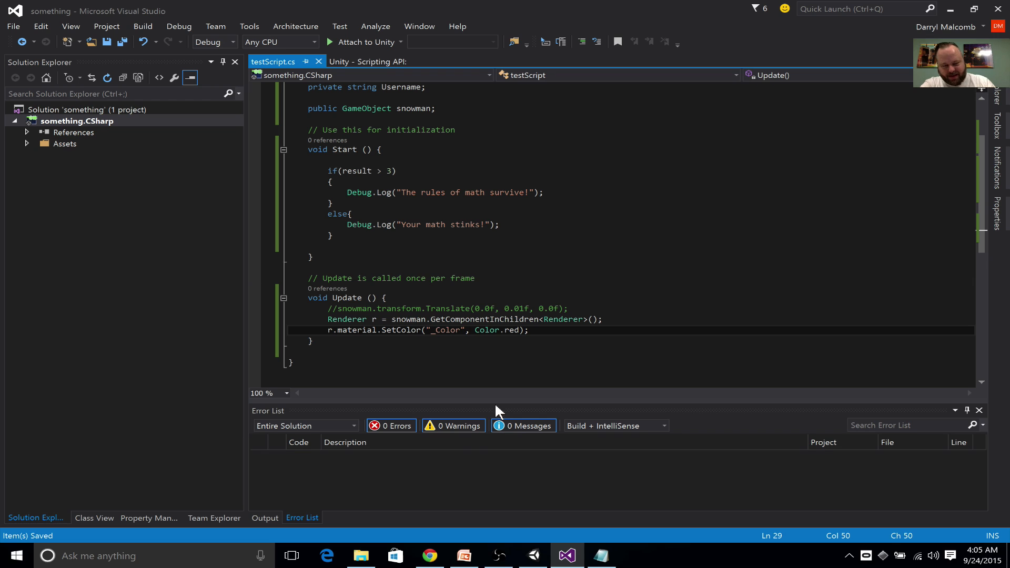
pyautogui.click(538, 559)
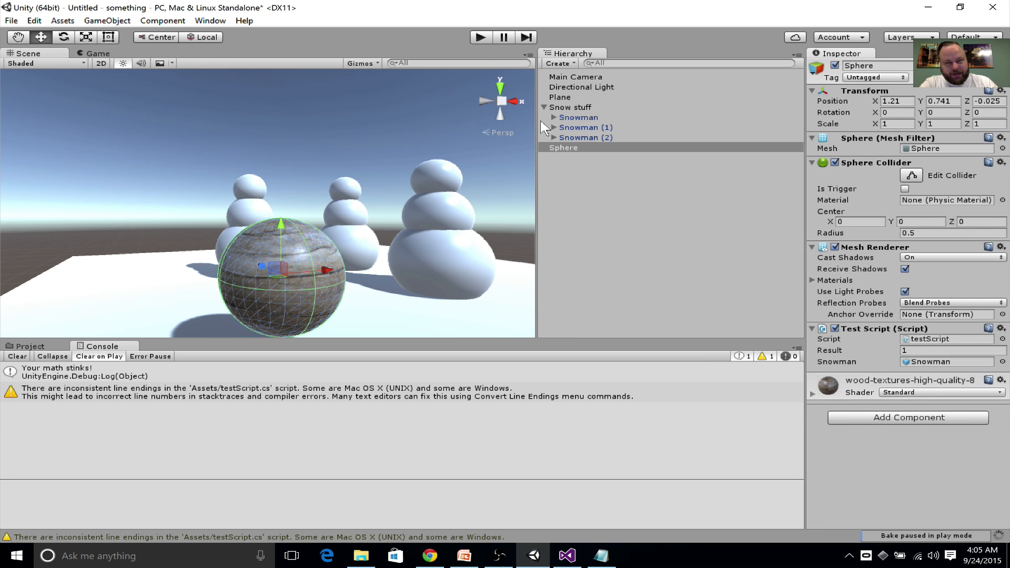
pyautogui.click(478, 38)
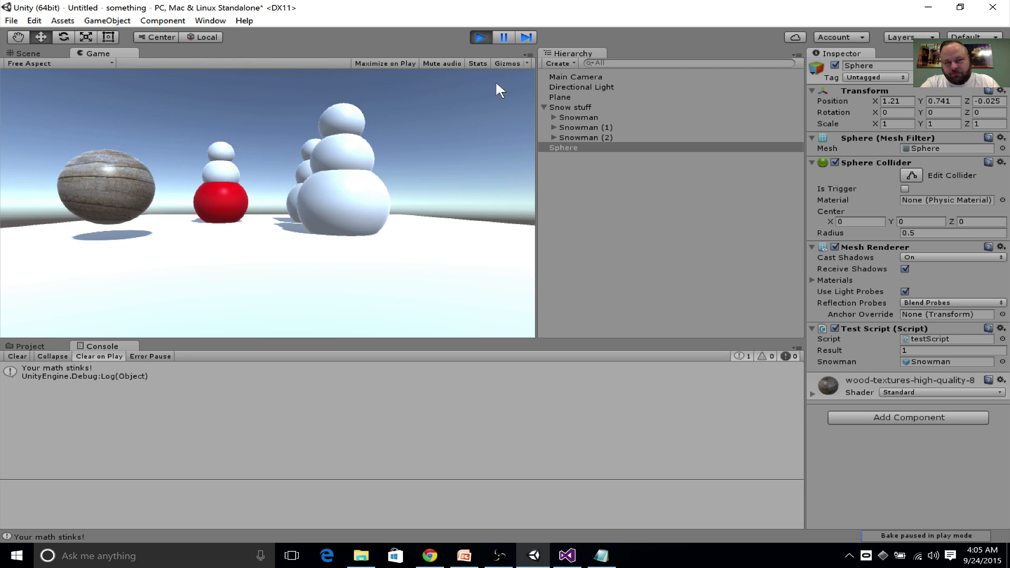
pyautogui.click(481, 35)
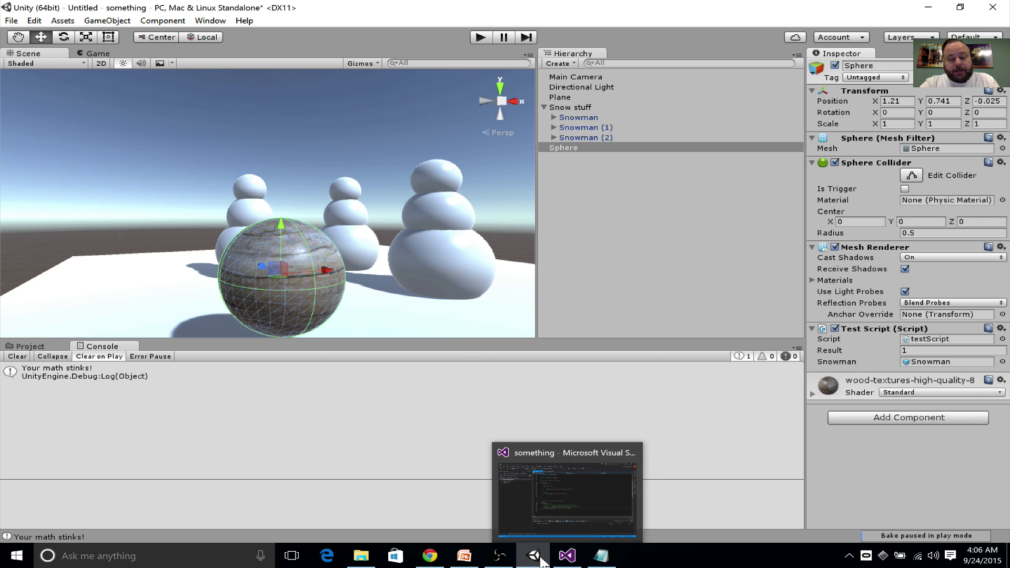
# Step: Back in Visual Studio, begin an if statement checking Input.anyKey below the commented Translate line in Update, leaving a blank line between them
pyautogui.moveTo(541, 561)
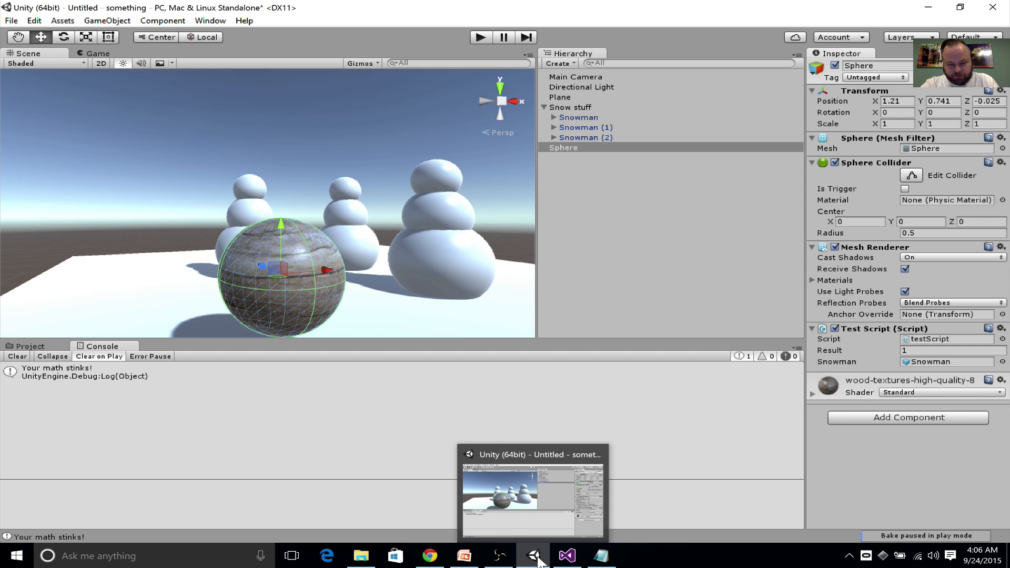
pyautogui.click(565, 558)
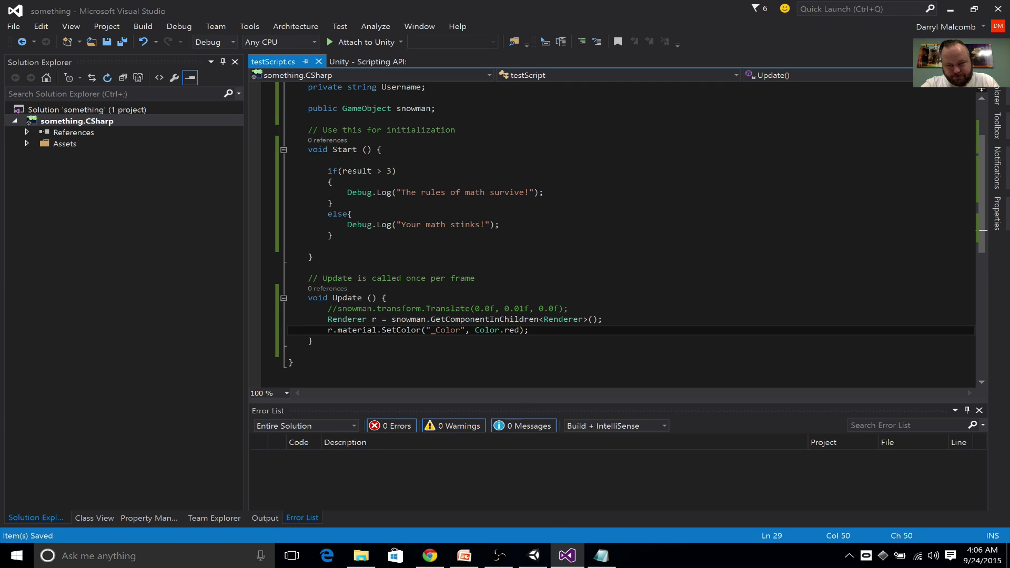
pyautogui.click(569, 309)
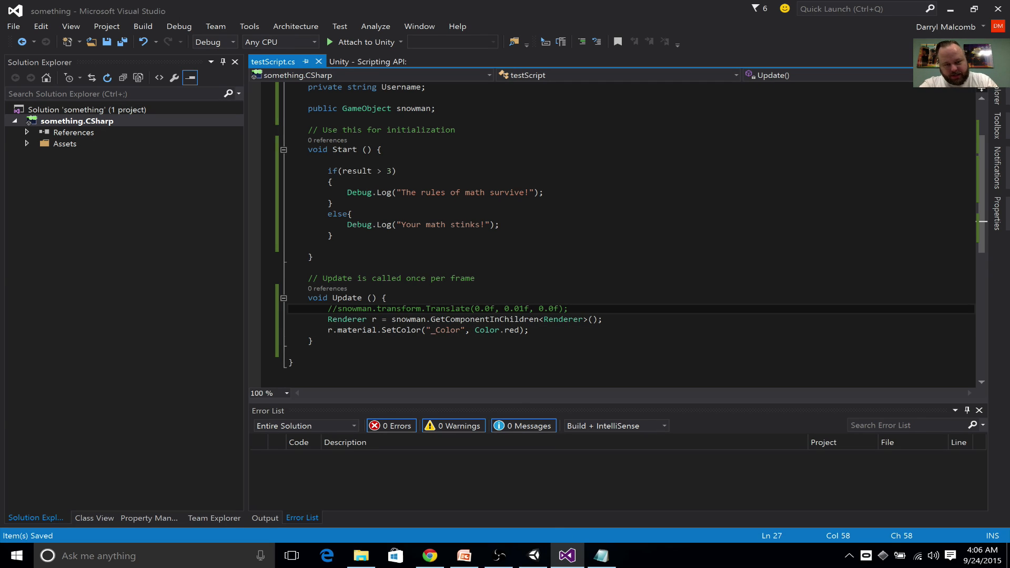
pyautogui.press('Return')
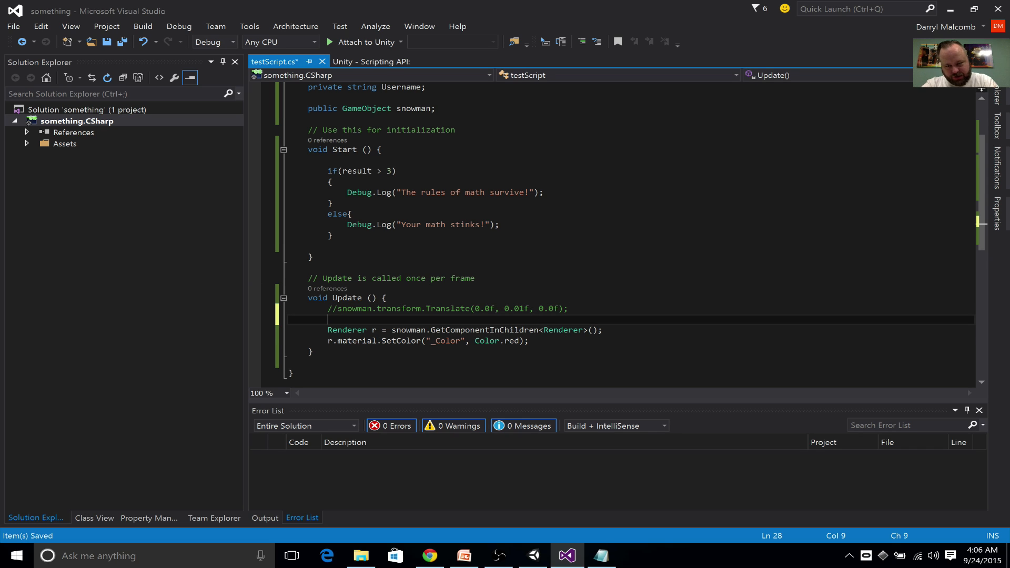
pyautogui.press('Return')
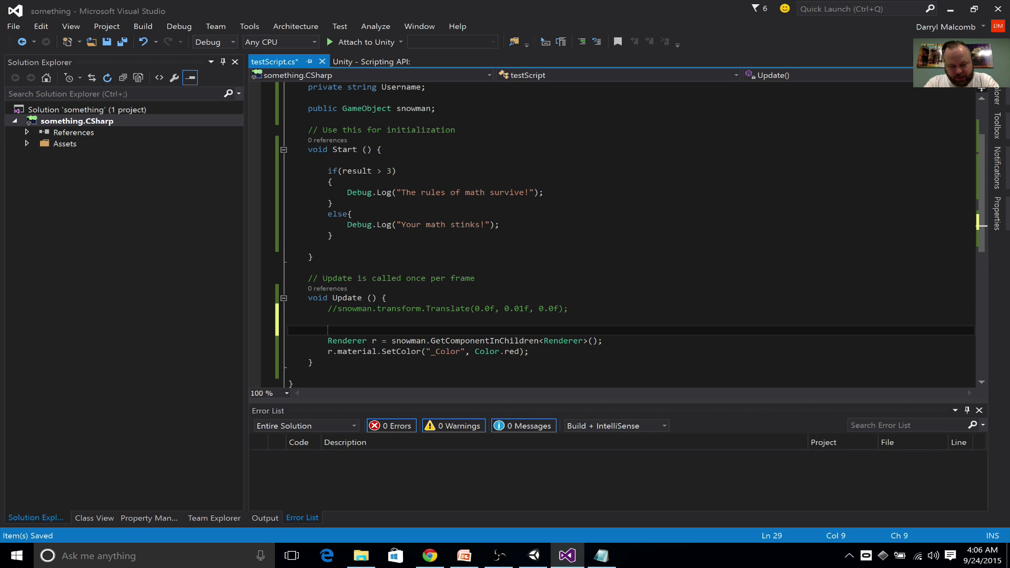
pyautogui.write('if(')
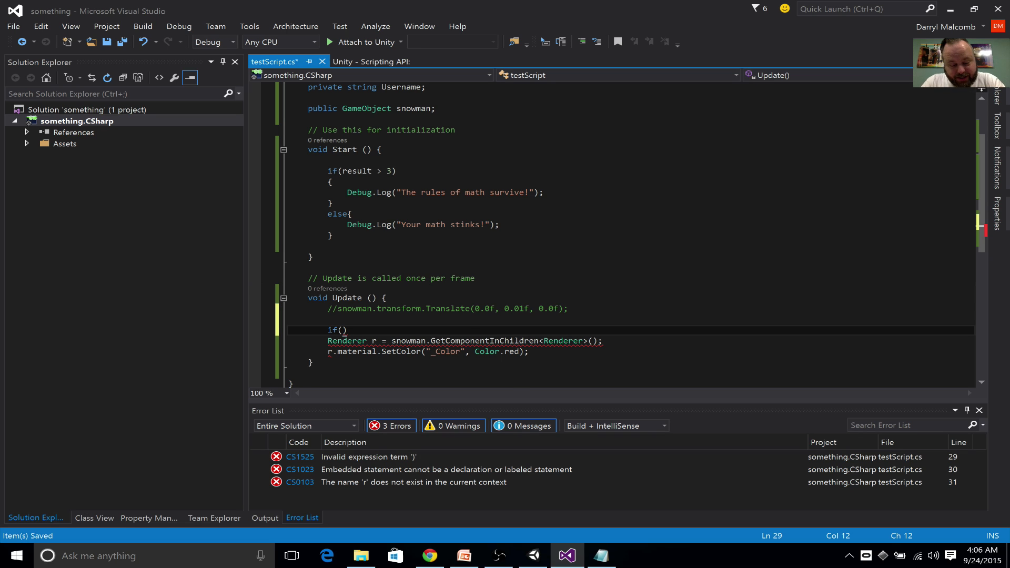
pyautogui.write('Inpu')
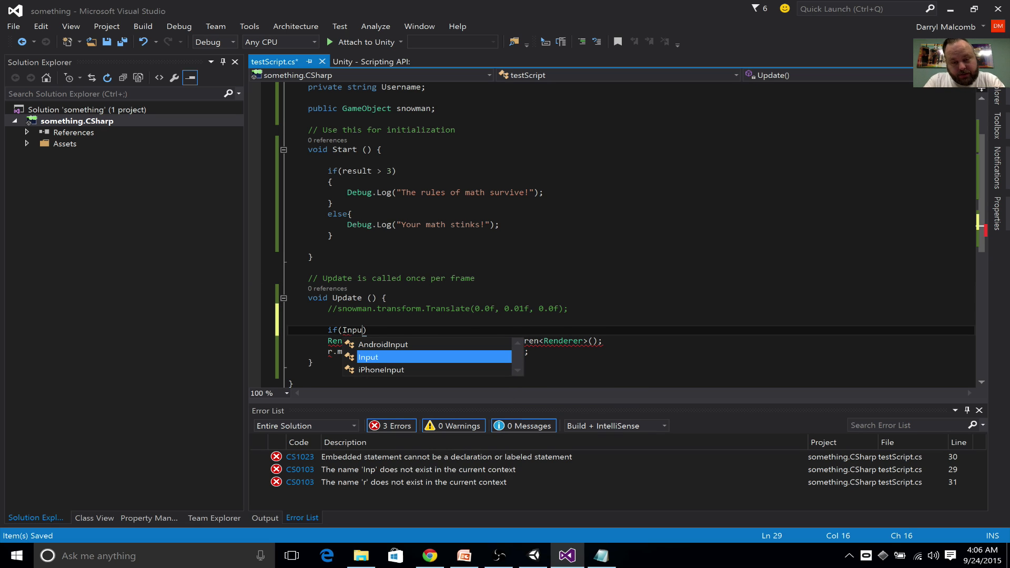
pyautogui.write('t.')
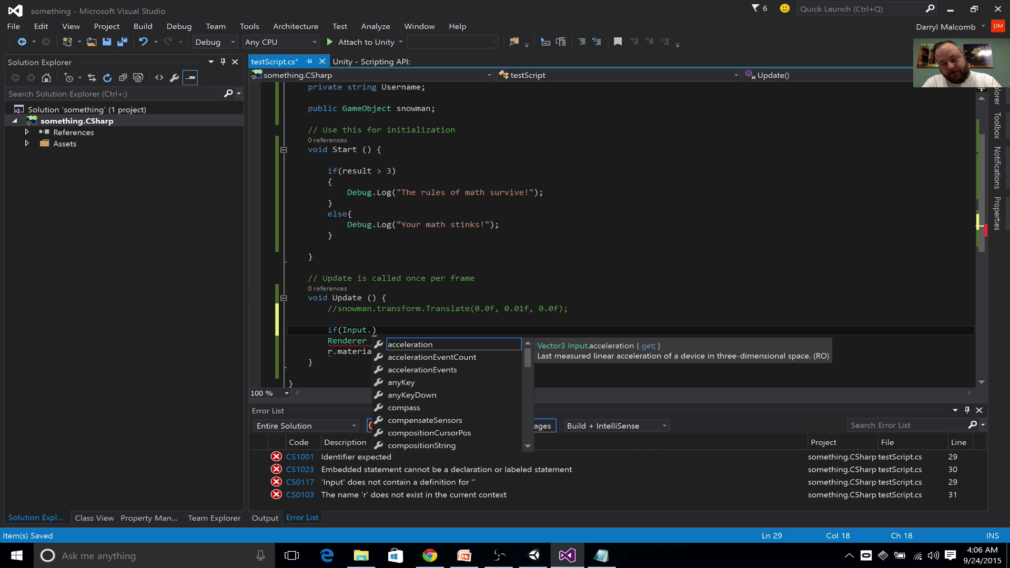
pyautogui.press('Down')
pyautogui.press('Down')
pyautogui.press('Down')
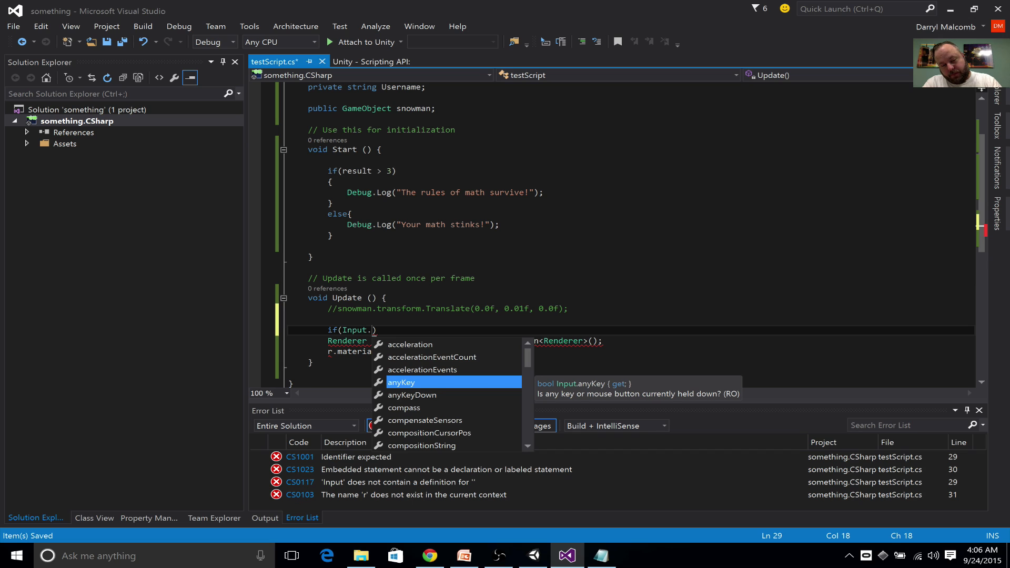
pyautogui.press('Tab')
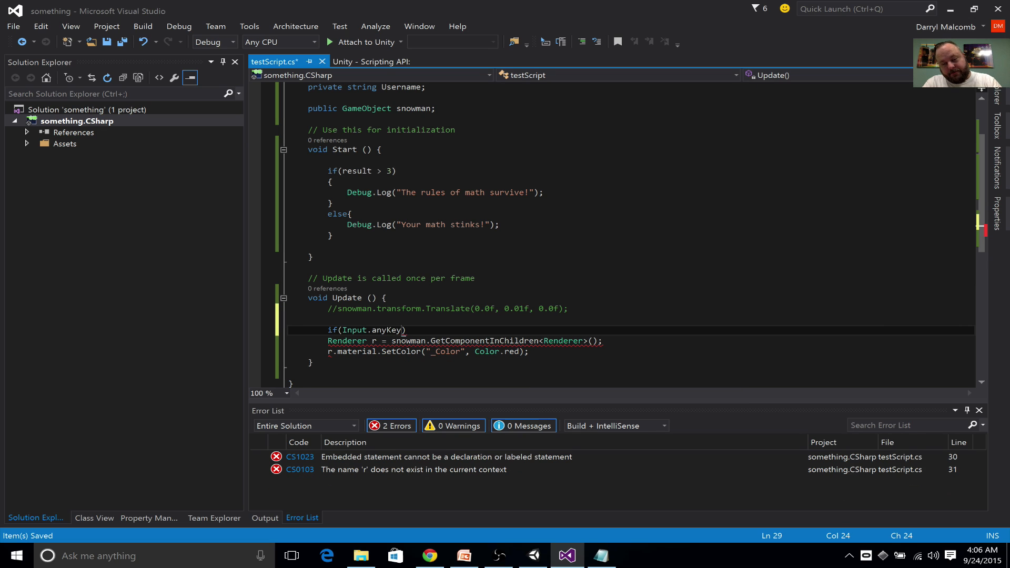
pyautogui.write('(')
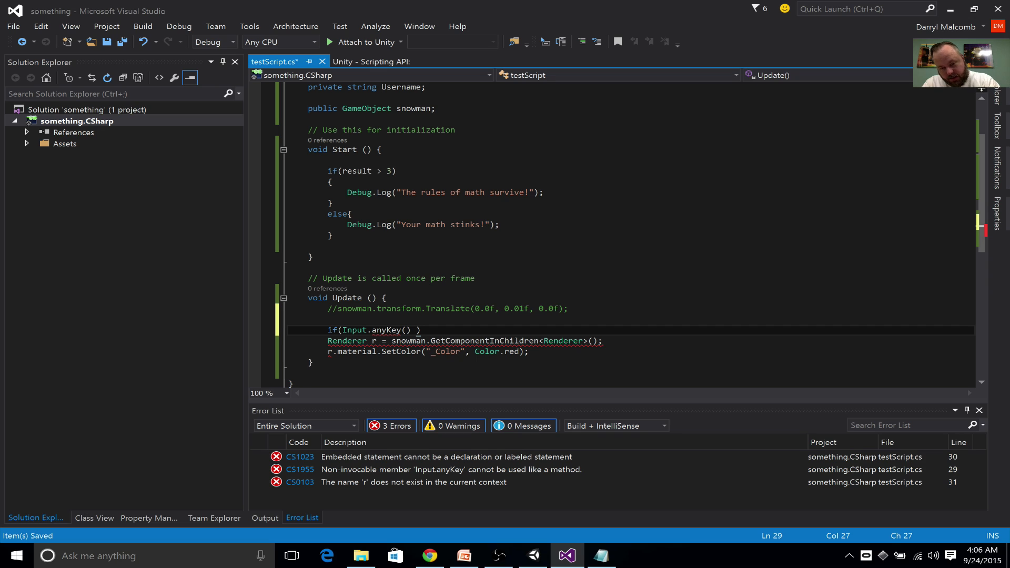
pyautogui.press('Left')
pyautogui.press('BackSpace')
pyautogui.press('BackSpace')
pyautogui.press('Right')
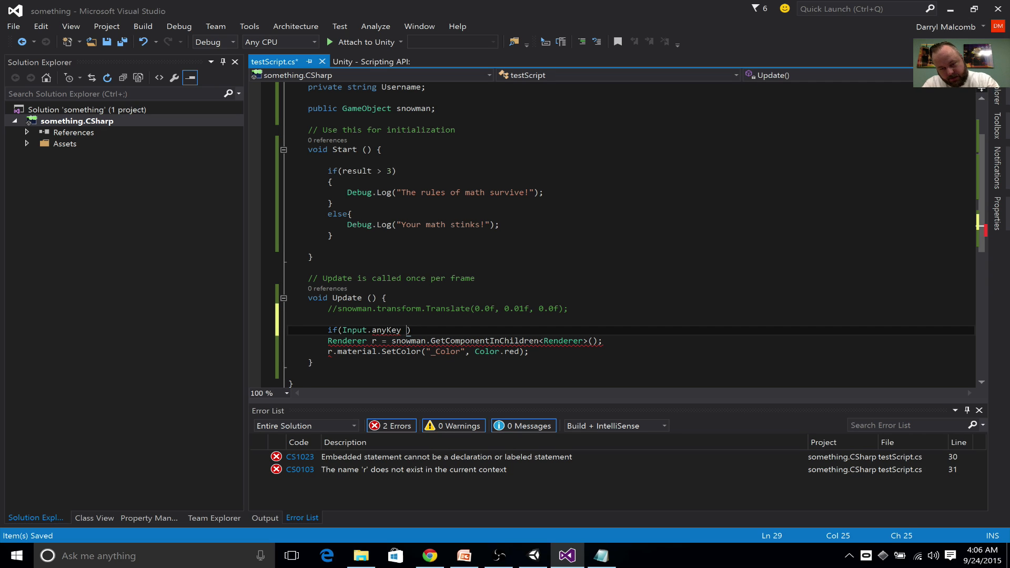
# Step: Complete the if condition with == true and add an opening brace on the line below it
pyautogui.write('=')
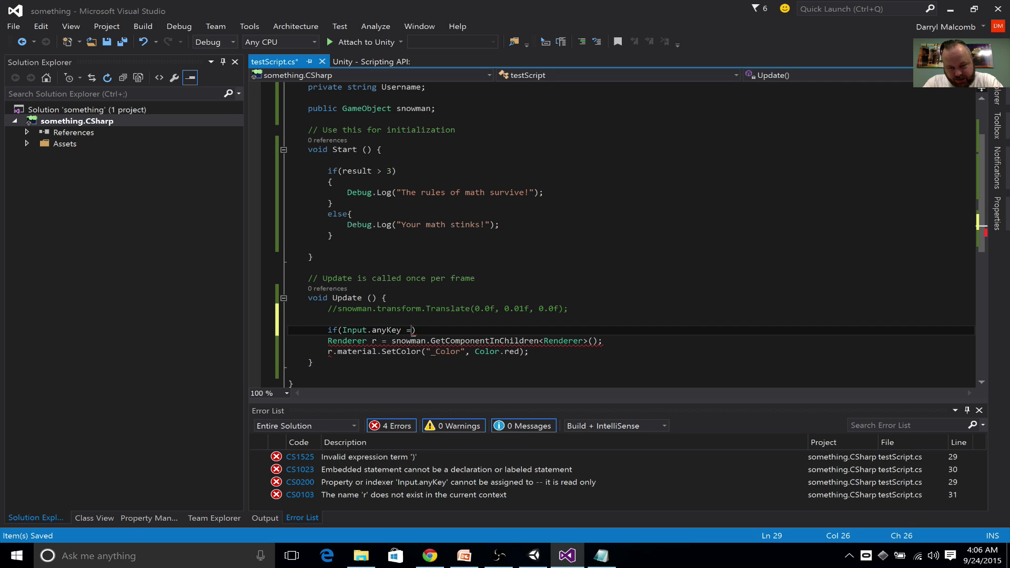
pyautogui.write('= ')
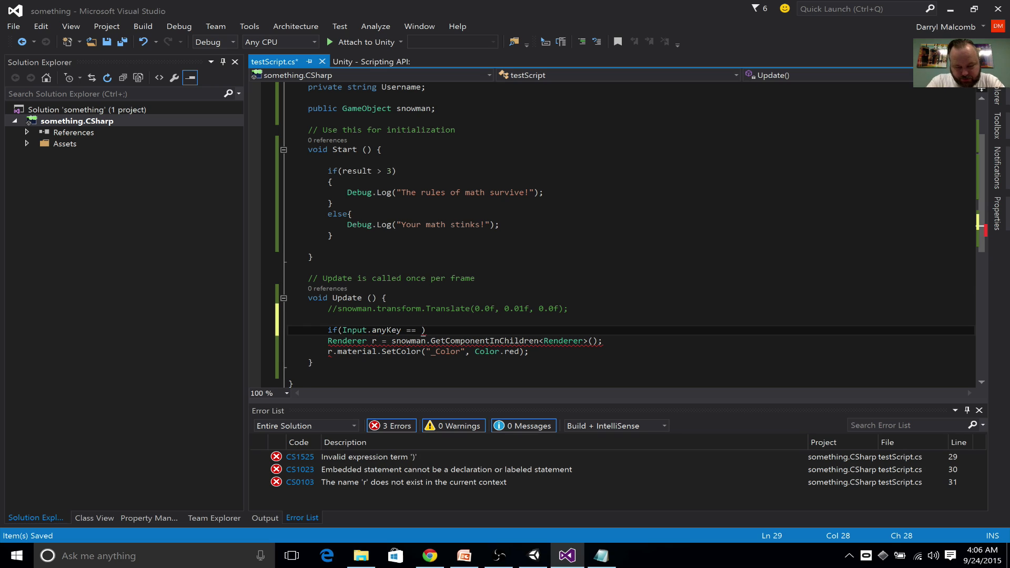
pyautogui.write('true')
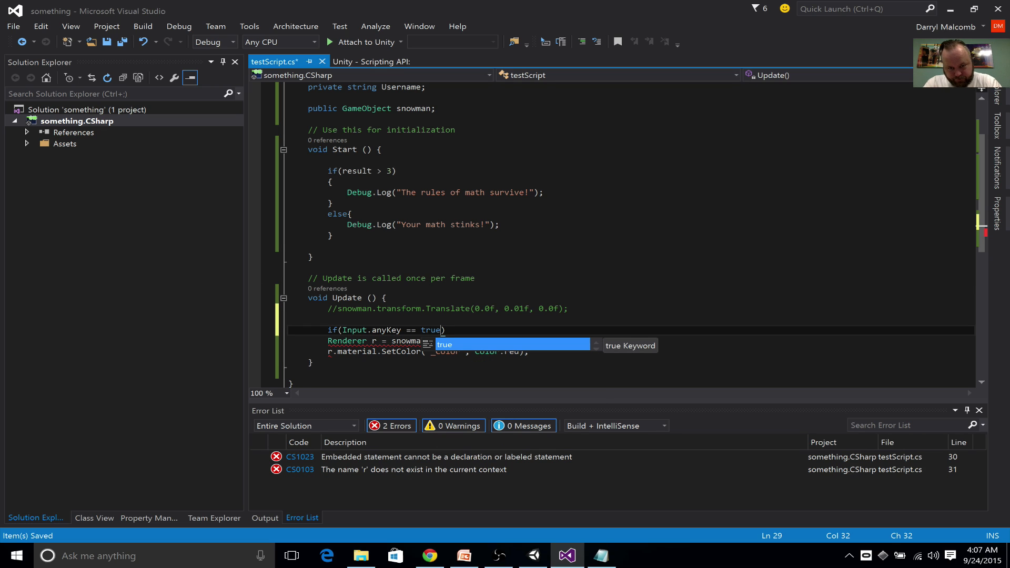
pyautogui.press('Right')
pyautogui.press('Return')
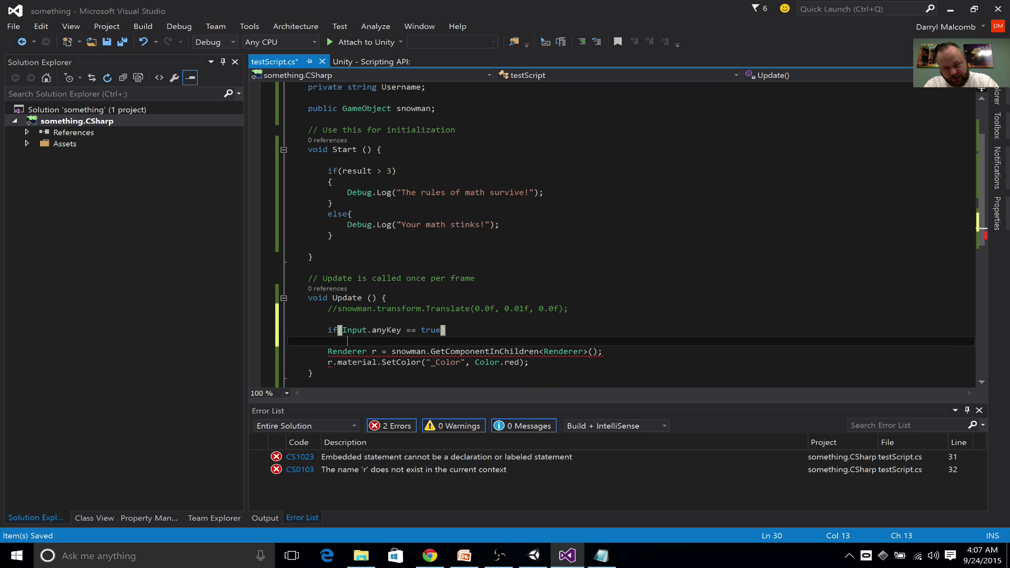
pyautogui.write('{')
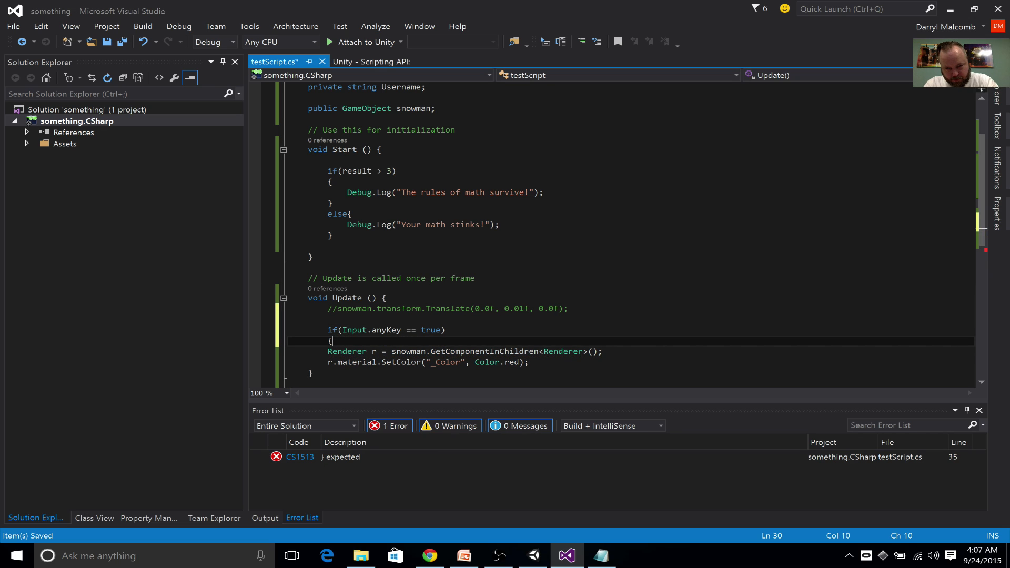
# Step: Indent the Renderer declaration and the SetColor line inside the if block and add the closing brace below them
pyautogui.press('Down')
pyautogui.press('Home')
pyautogui.press('Tab')
pyautogui.press('Down')
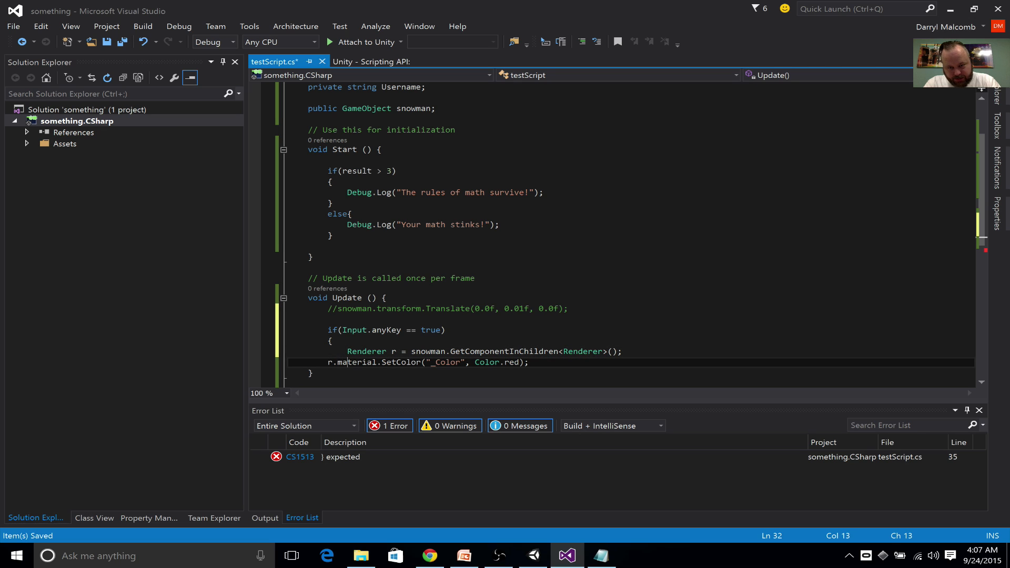
pyautogui.press('Home')
pyautogui.press('Tab')
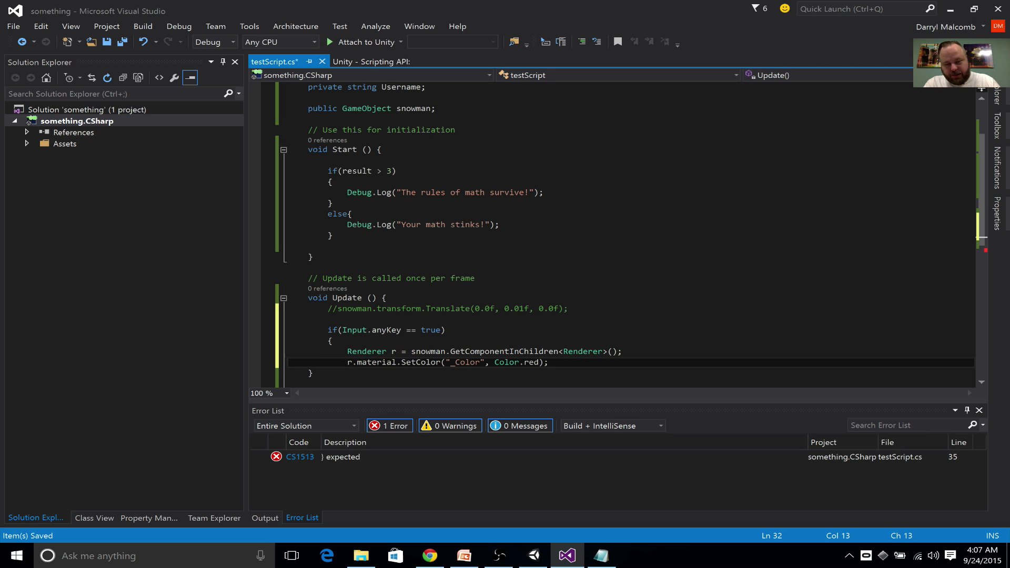
pyautogui.press('End')
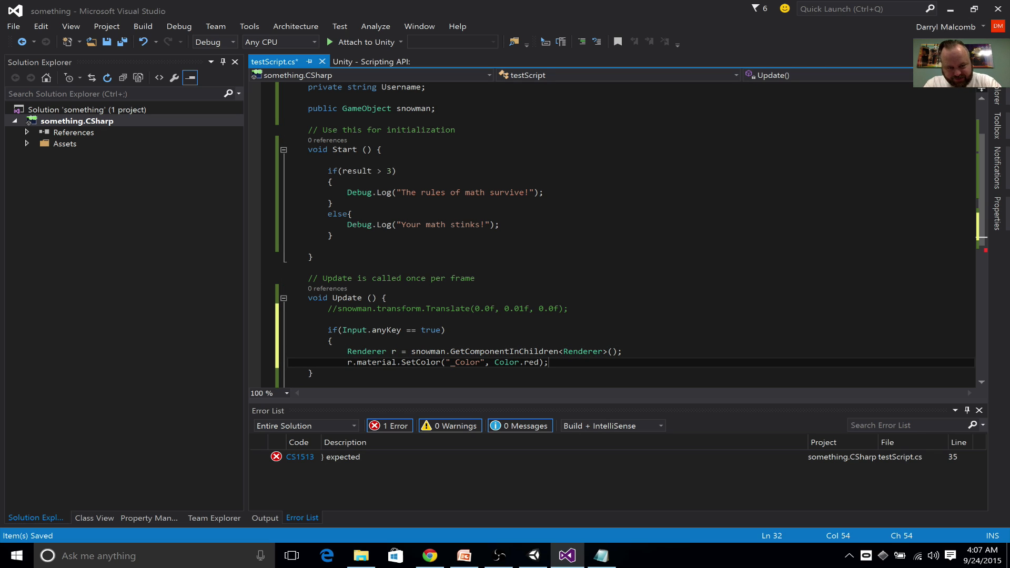
pyautogui.press('Return')
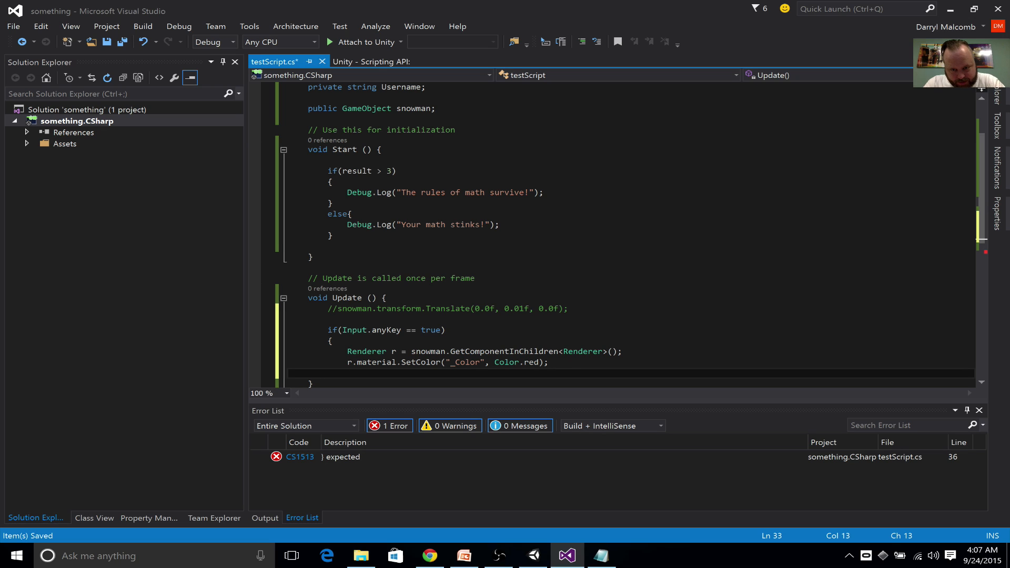
pyautogui.write('}')
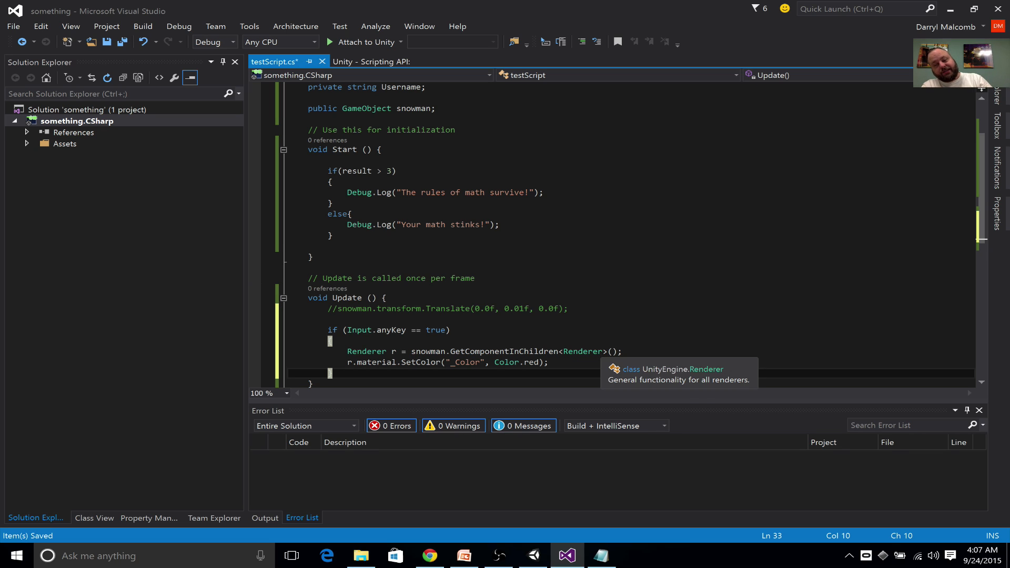
# Step: Save the script, switch to Unity, and run the scene in play mode to test the any-key color change before stopping it
pyautogui.scroll(-2, 595, 352)
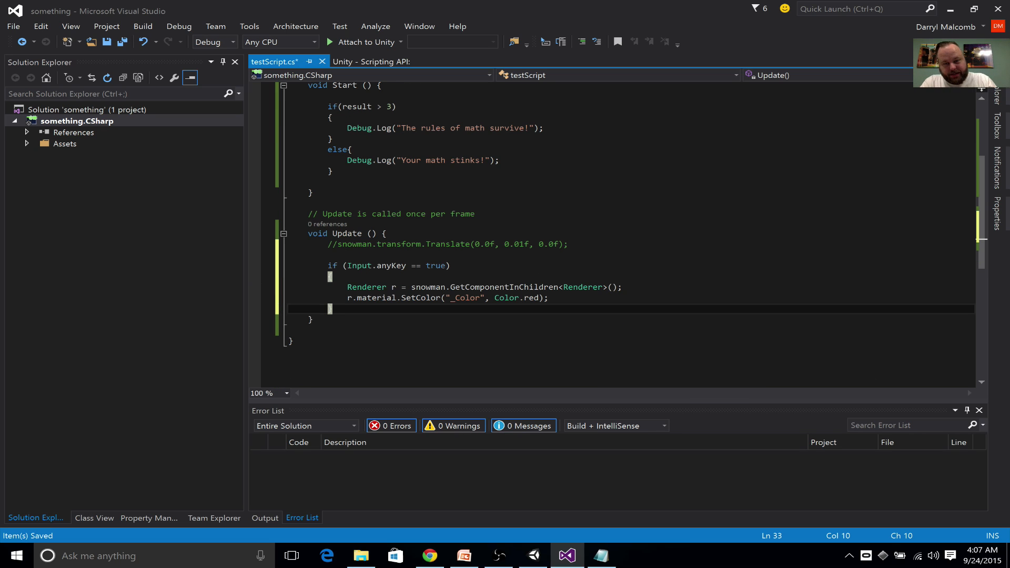
pyautogui.click(308, 331)
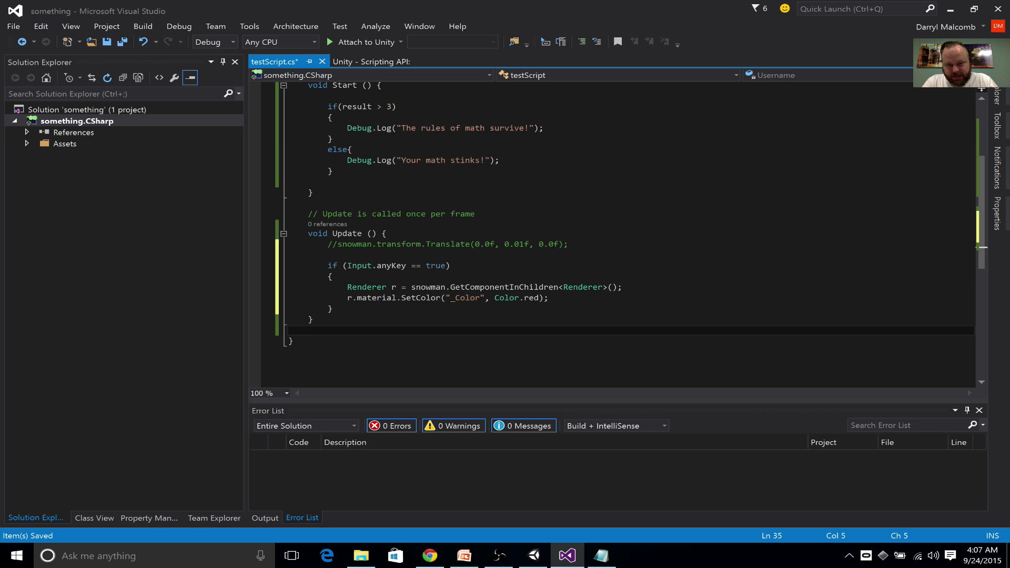
pyautogui.hotkey('ctrl', 's')
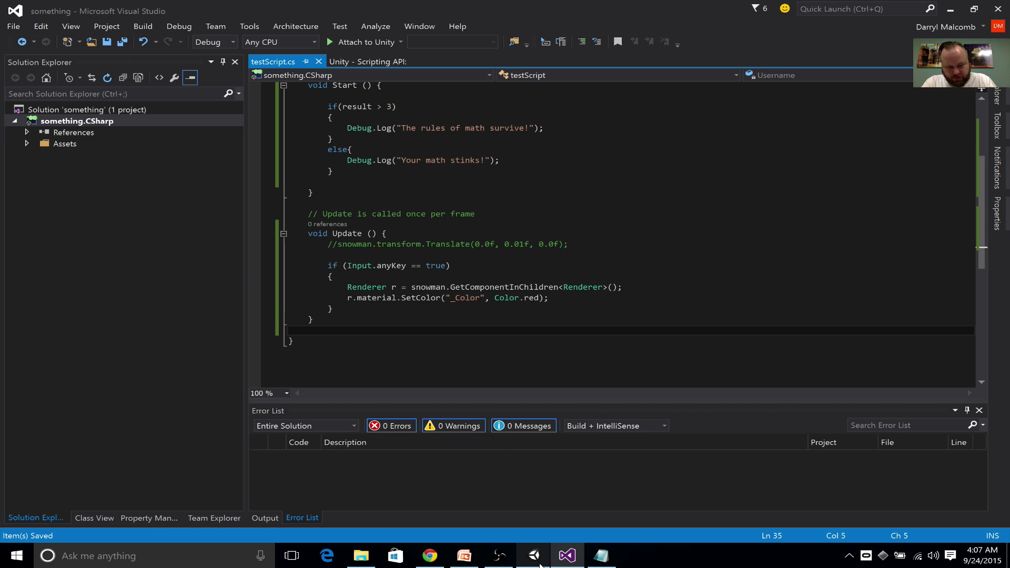
pyautogui.click(532, 559)
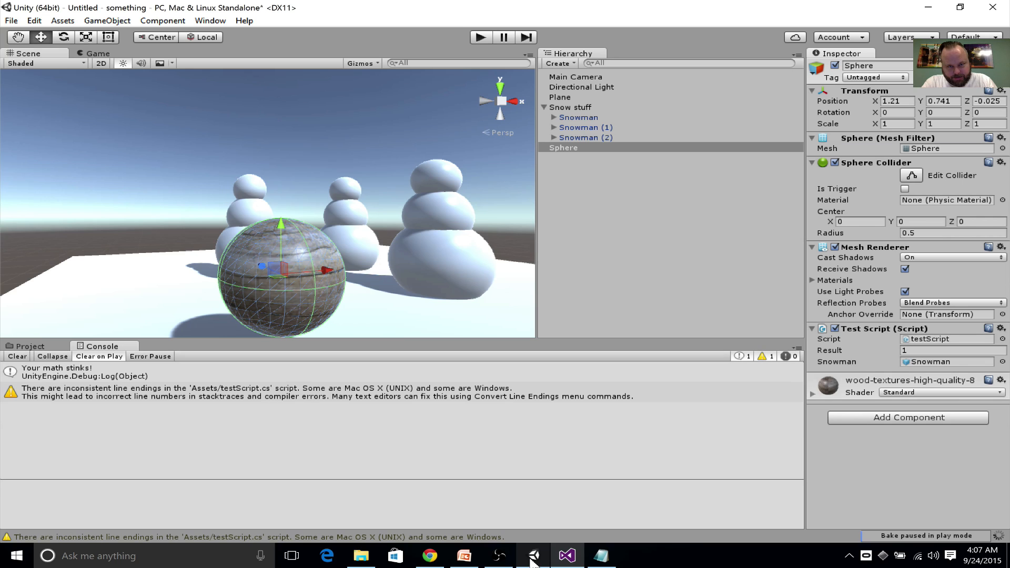
pyautogui.click(479, 38)
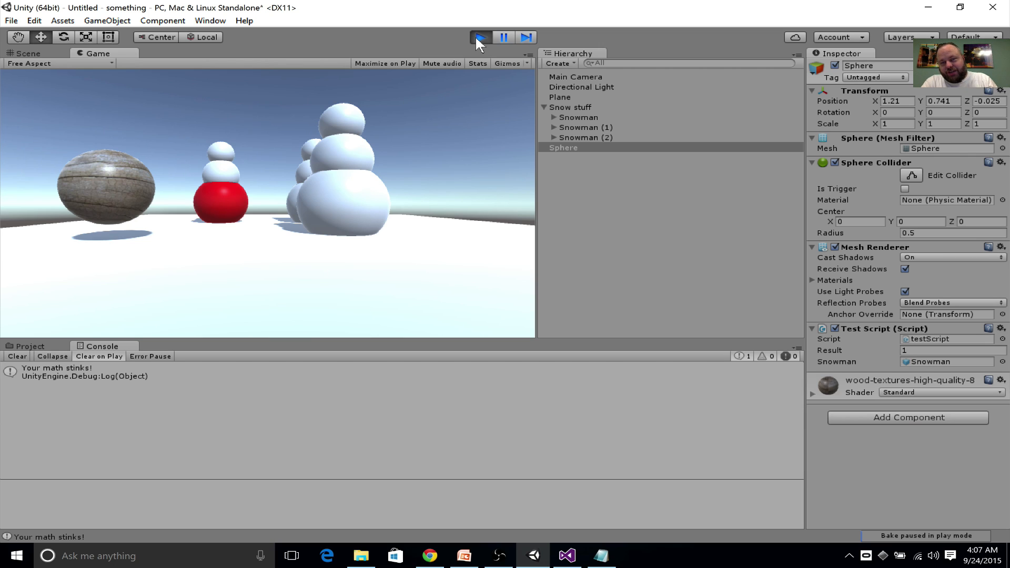
pyautogui.click(480, 37)
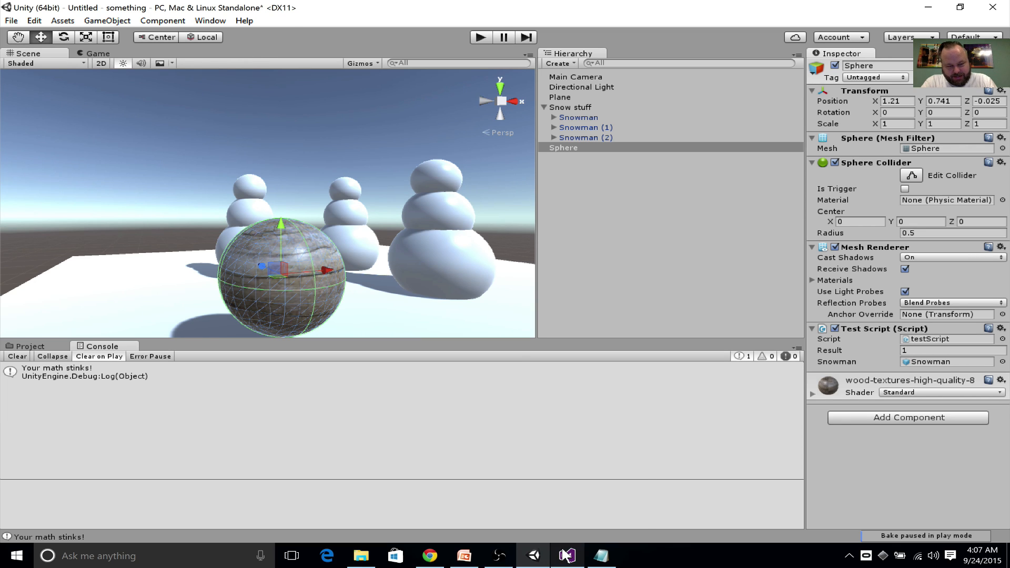
# Step: Switch back to Visual Studio to view the Update code in testScript.cs
pyautogui.moveTo(564, 554)
pyautogui.moveTo(442, 562)
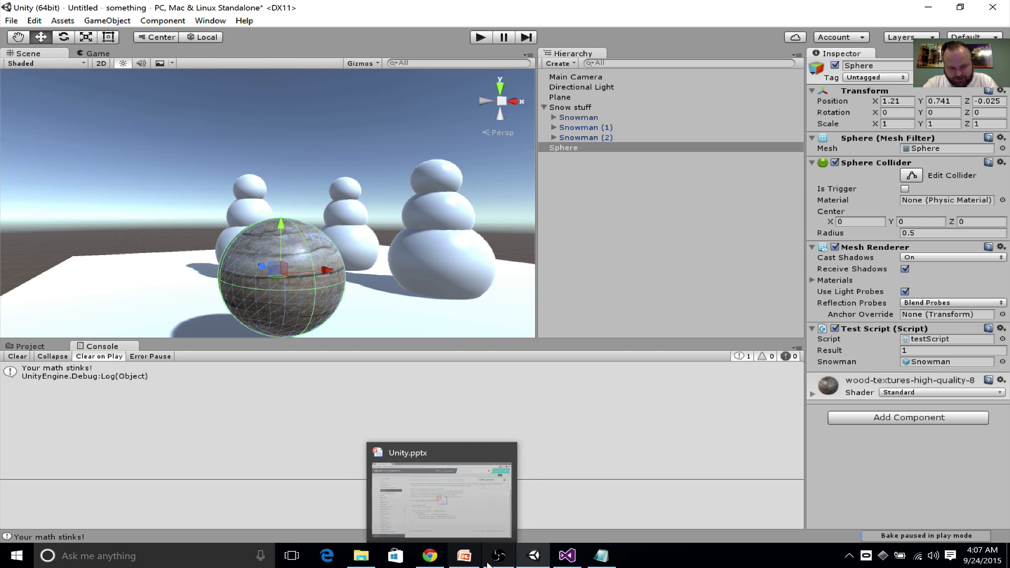
pyautogui.moveTo(495, 563)
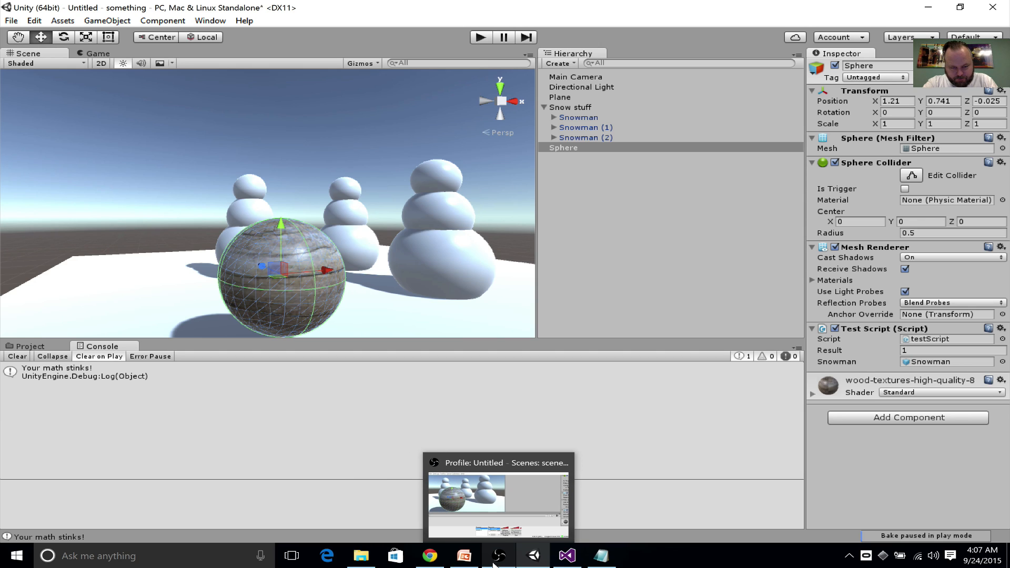
pyautogui.click(566, 557)
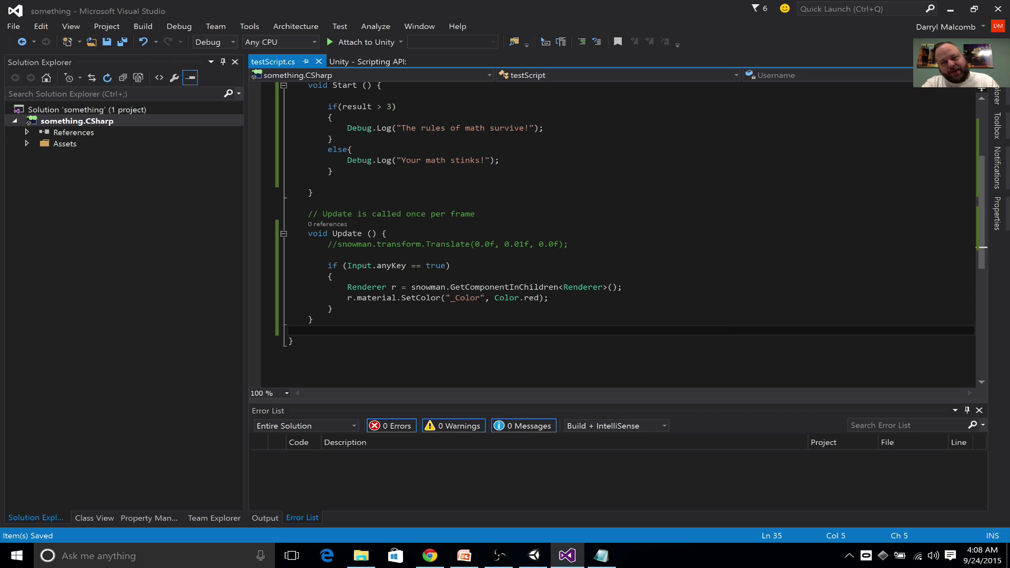
# Step: Declare a private Color field named OriginalColor below the snowman GameObject field, leaving a blank line between them
pyautogui.scroll(4, 626, 235)
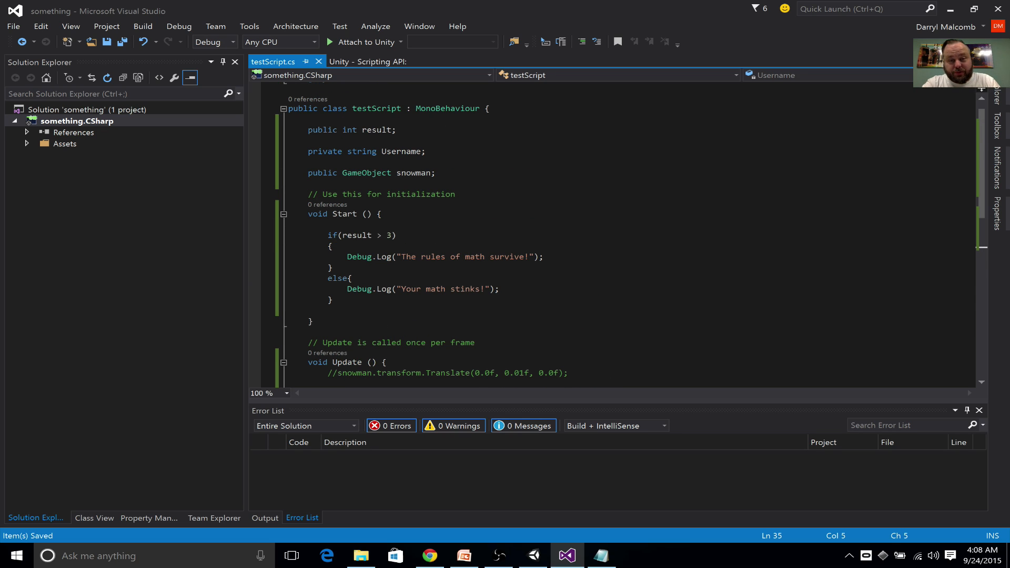
pyautogui.click(436, 173)
pyautogui.press('Return')
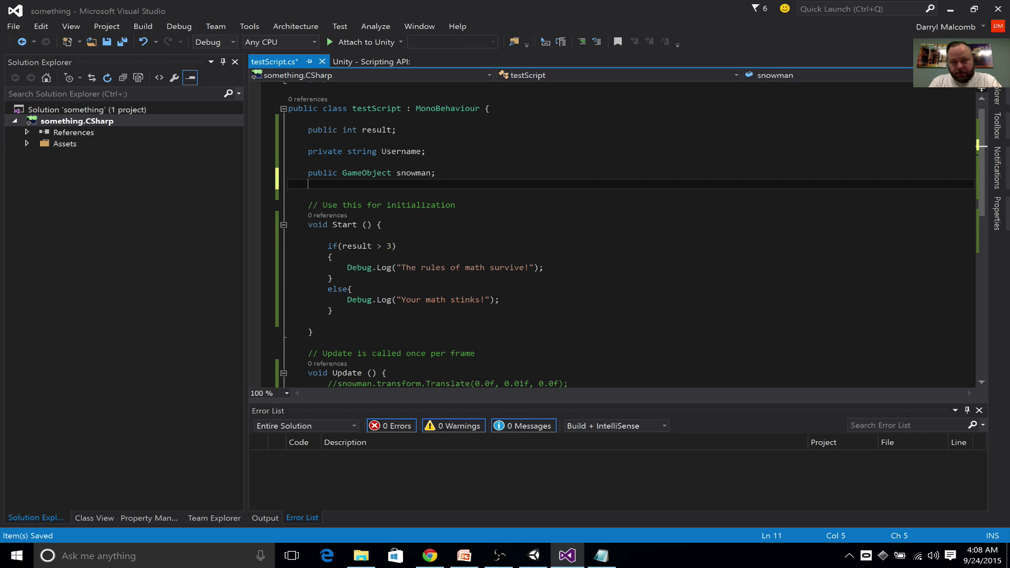
pyautogui.press('Return')
pyautogui.write('private ')
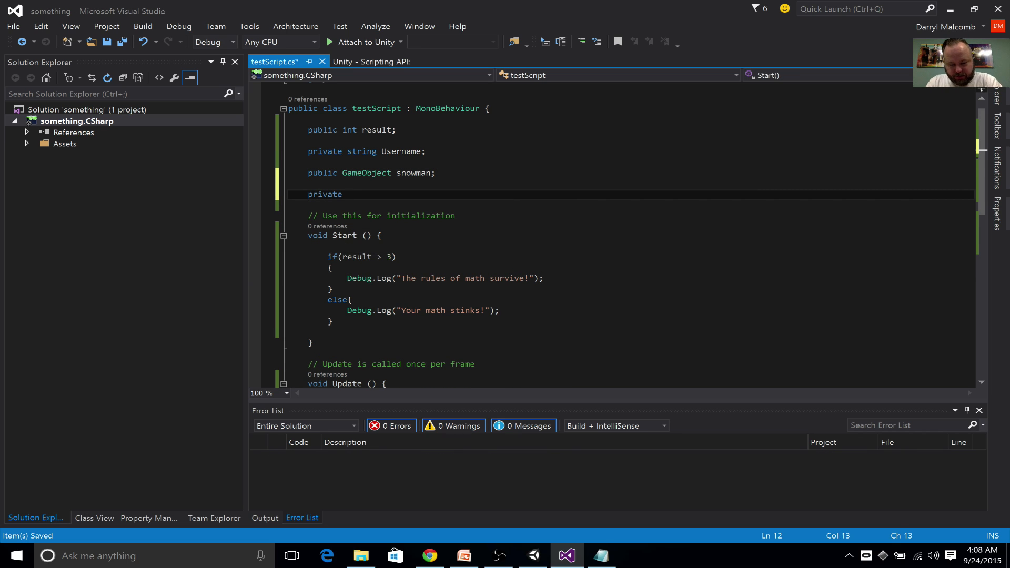
pyautogui.write('Color')
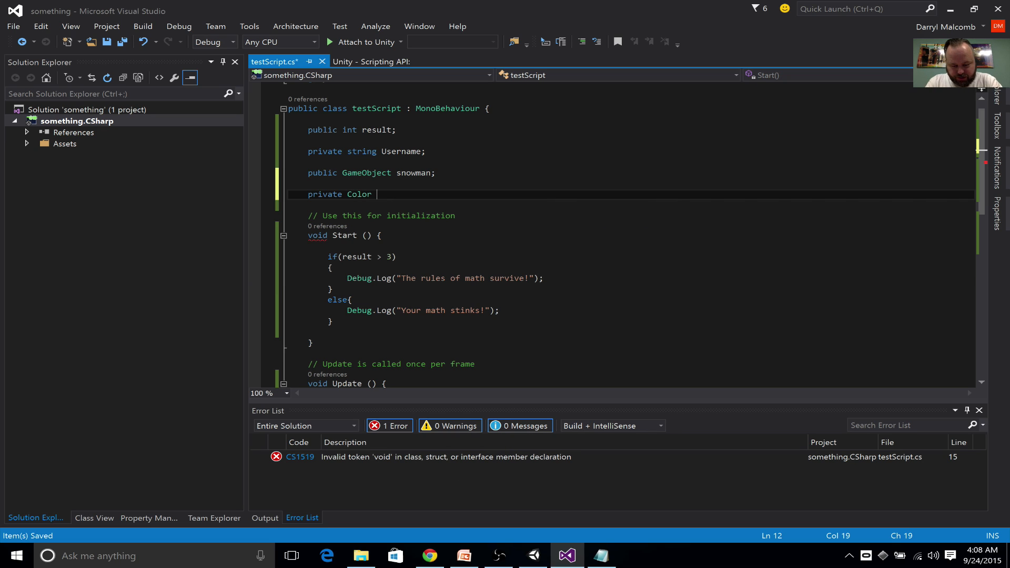
pyautogui.write(' Original')
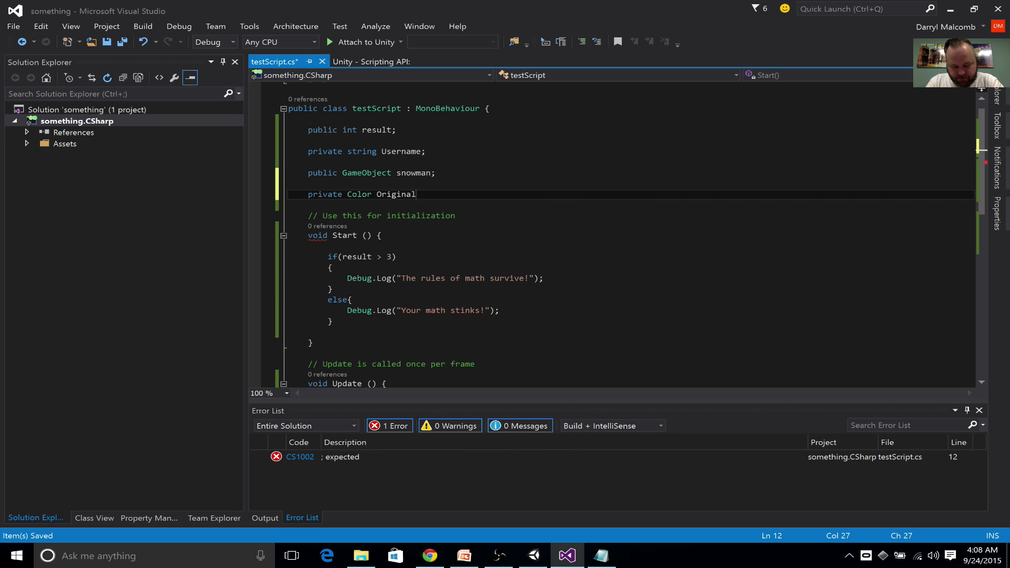
pyautogui.write('Color')
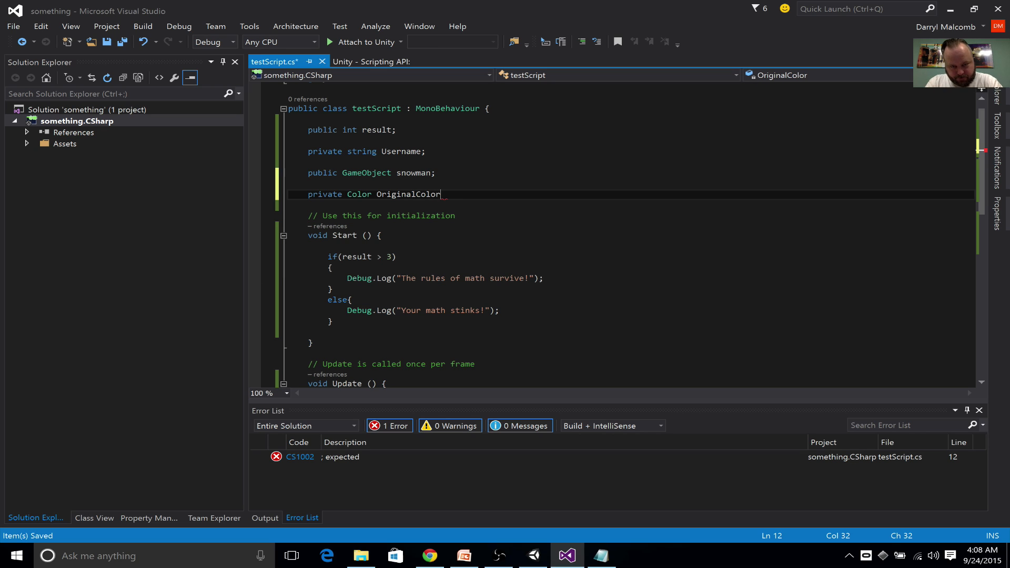
pyautogui.write(';')
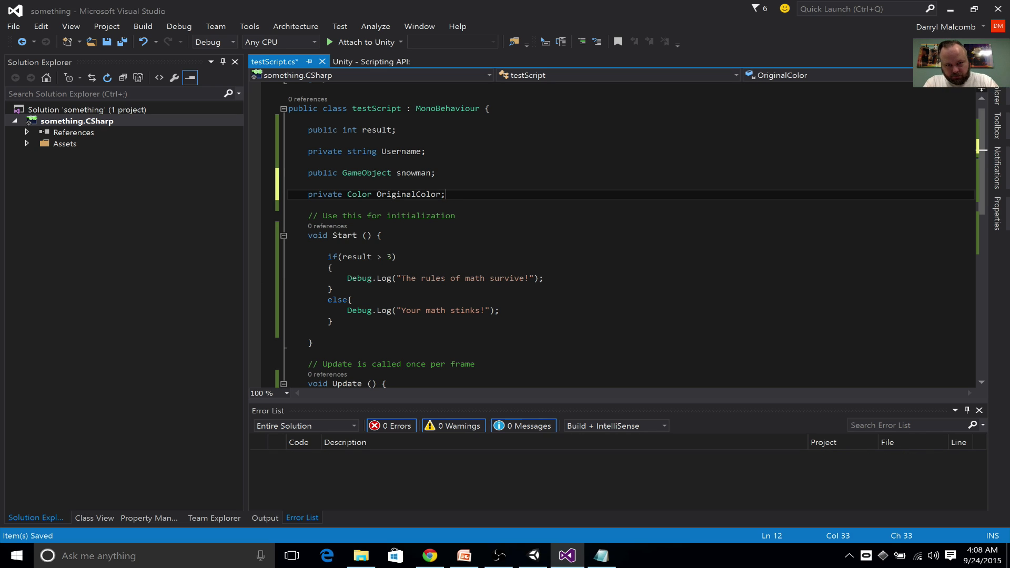
# Step: Copy the Renderer r declaration from Update and paste it at the end of Start, after a blank line below the else block
pyautogui.scroll(-1, 610, 237)
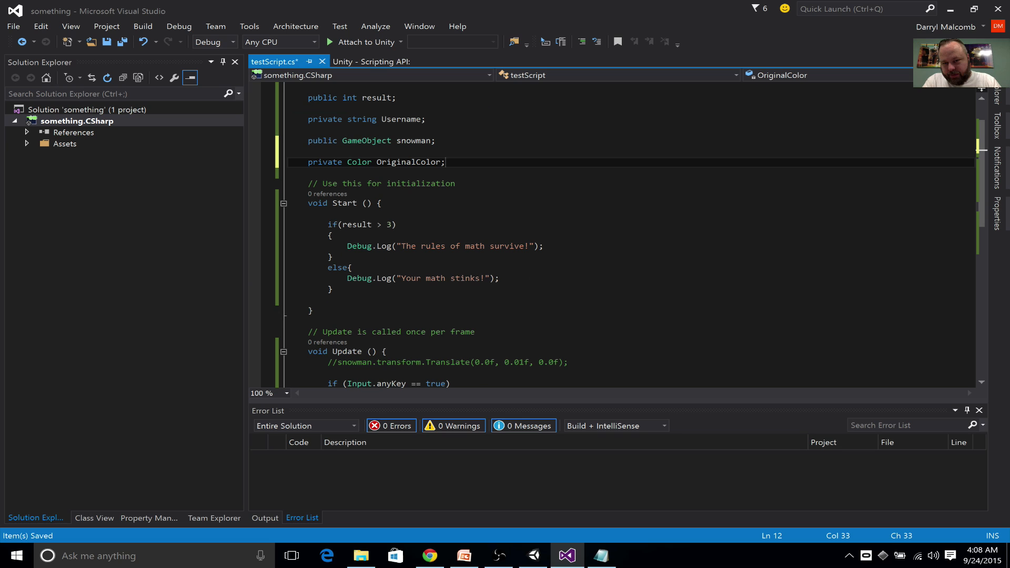
pyautogui.scroll(-5, 610, 237)
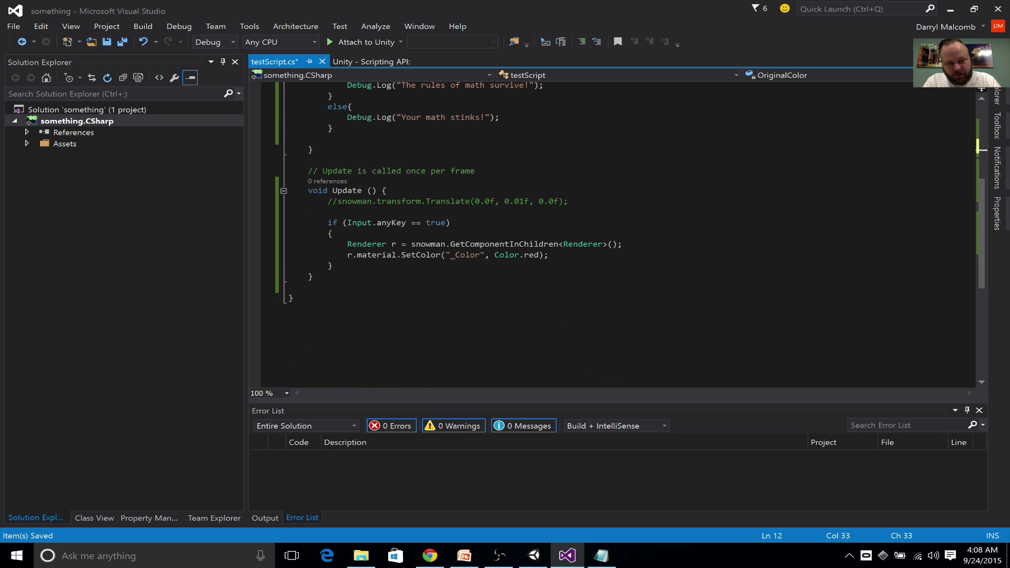
pyautogui.moveTo(623, 244); pyautogui.dragTo(348, 244)
pyautogui.hotkey('ctrl', 'c')
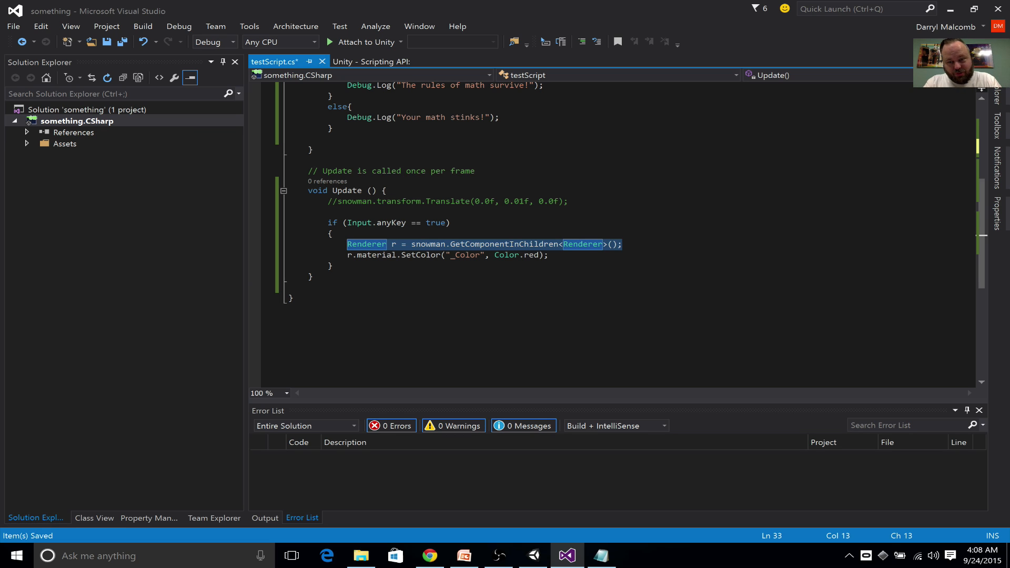
pyautogui.scroll(7, 610, 237)
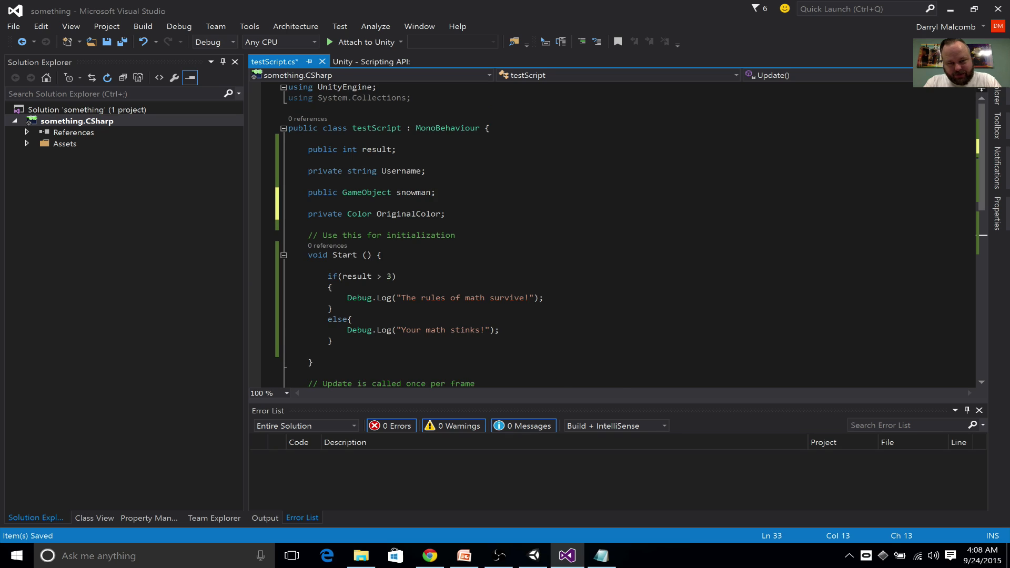
pyautogui.scroll(-2, 610, 237)
pyautogui.click(309, 287)
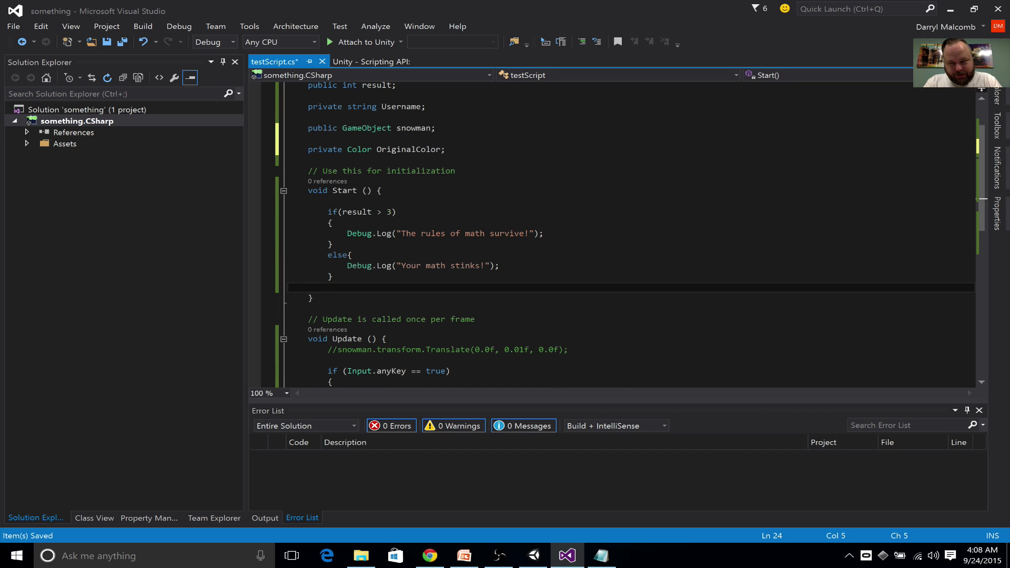
pyautogui.press('Tab')
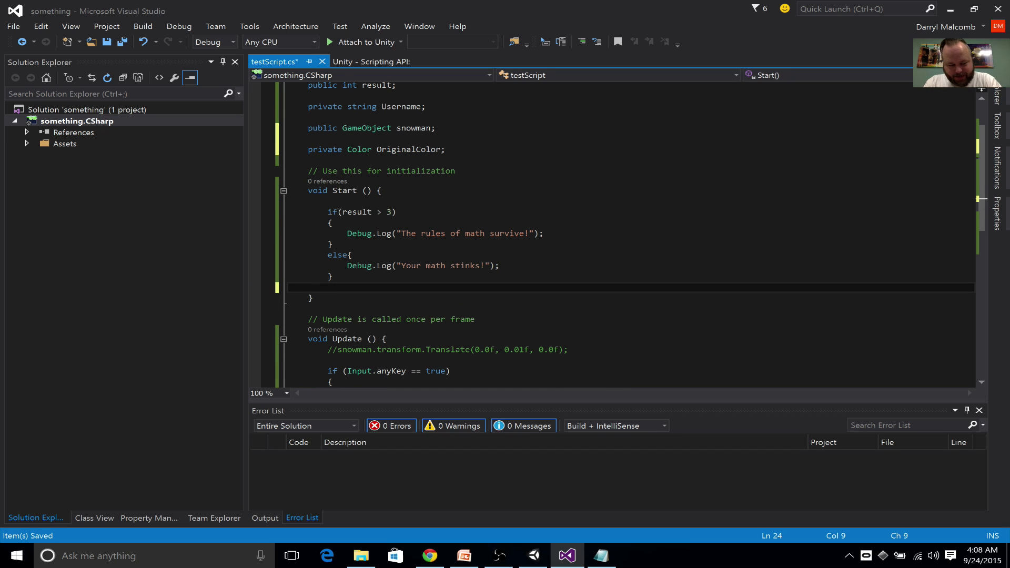
pyautogui.press('Return')
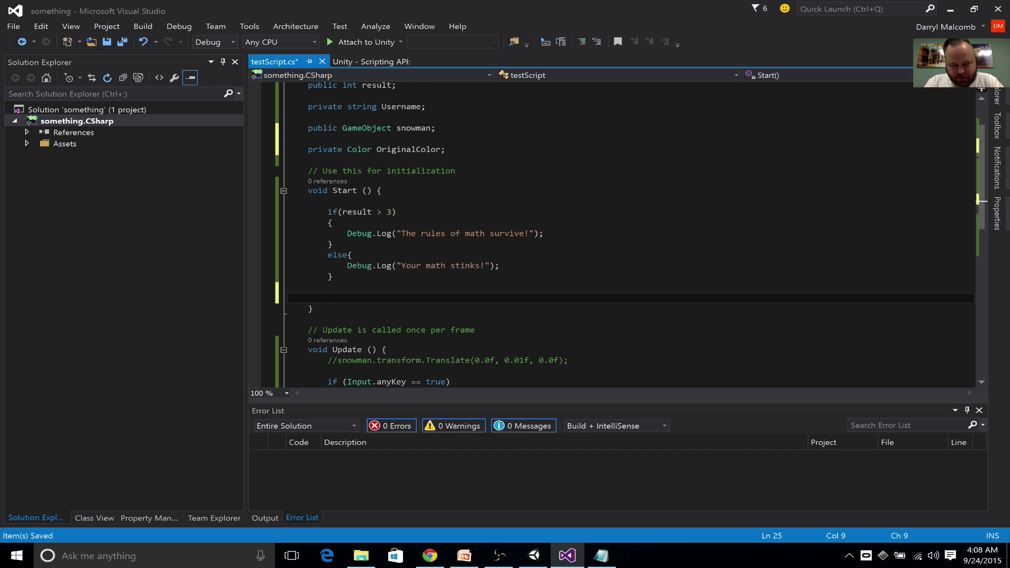
pyautogui.hotkey('ctrl', 'v')
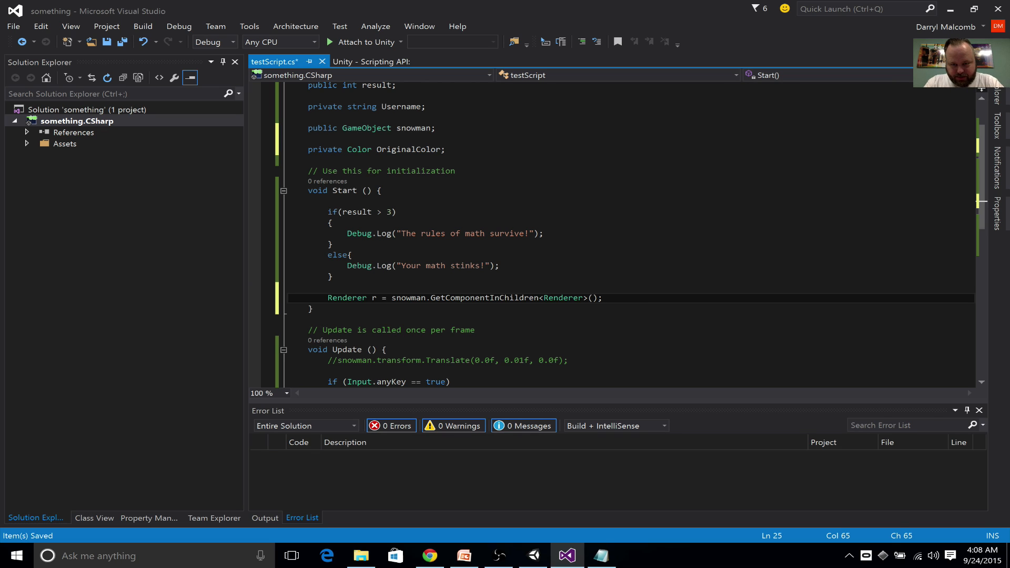
# Step: Begin an assignment to OriginalColor from a member of r on the line below the Renderer declaration in Start
pyautogui.press('Return')
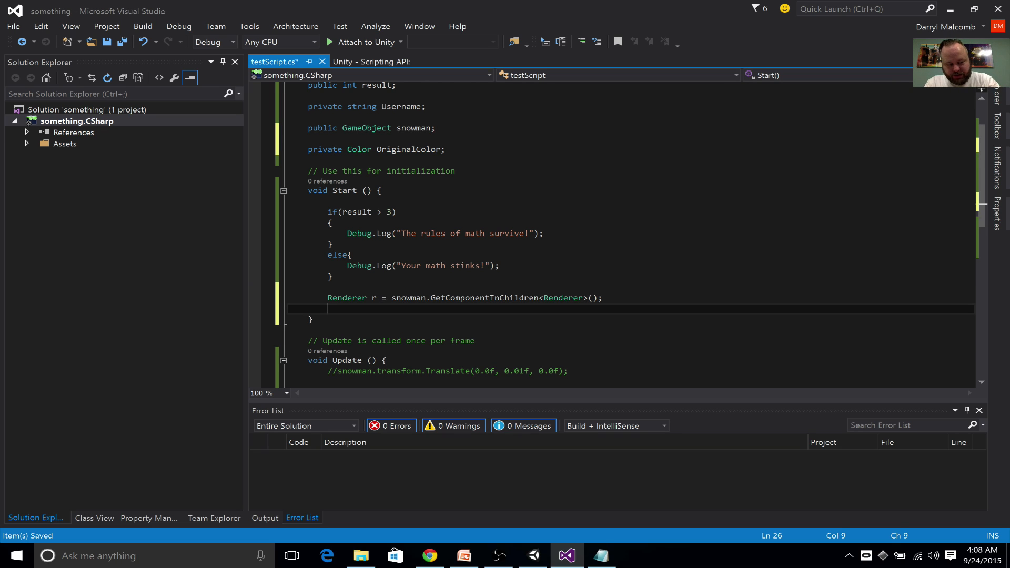
pyautogui.write('OriginalColor')
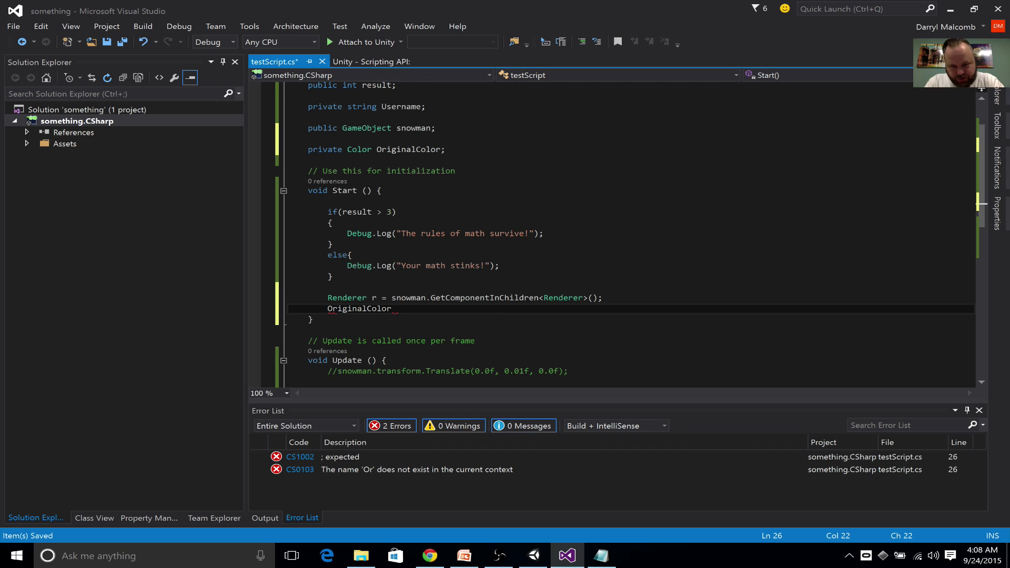
pyautogui.write(' = ')
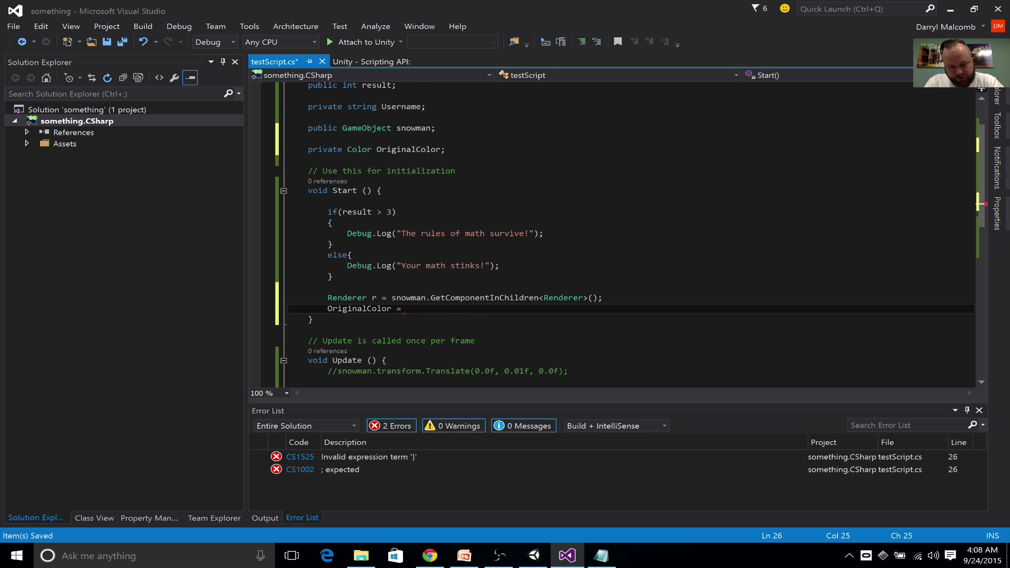
pyautogui.write('r.g')
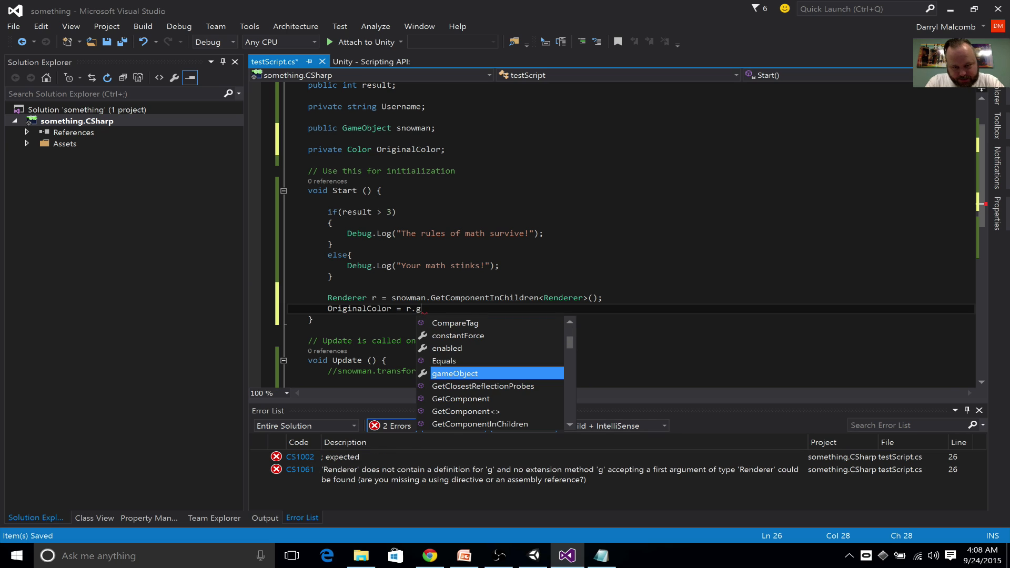
pyautogui.write('et')
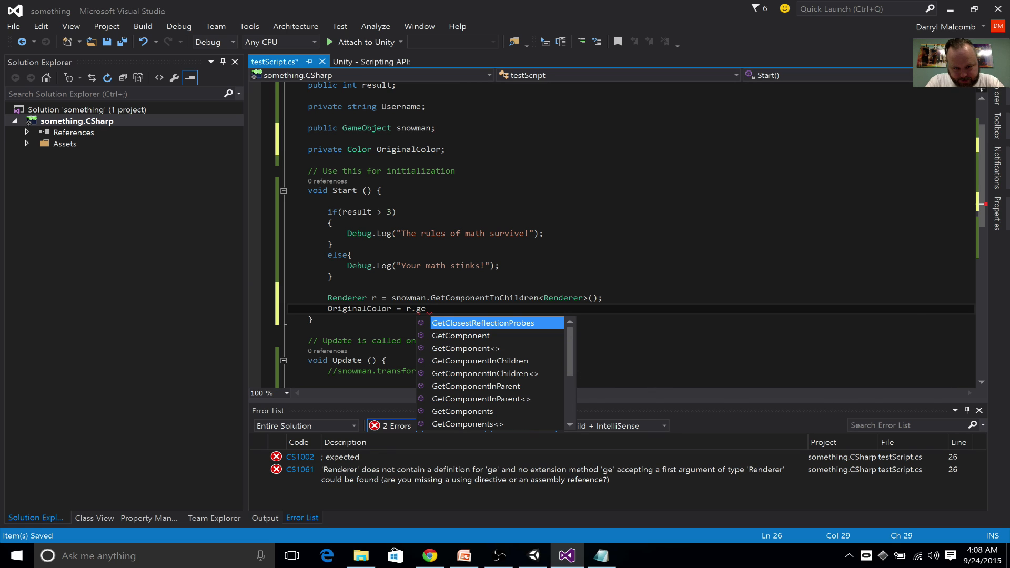
pyautogui.press('Down')
pyautogui.press('Down')
pyautogui.press('Down')
pyautogui.press('Down')
pyautogui.press('Down')
pyautogui.press('Down')
pyautogui.press('Down')
pyautogui.press('Down')
pyautogui.press('Down')
pyautogui.press('Down')
pyautogui.press('Down')
pyautogui.press('Down')
pyautogui.press('Down')
pyautogui.press('Down')
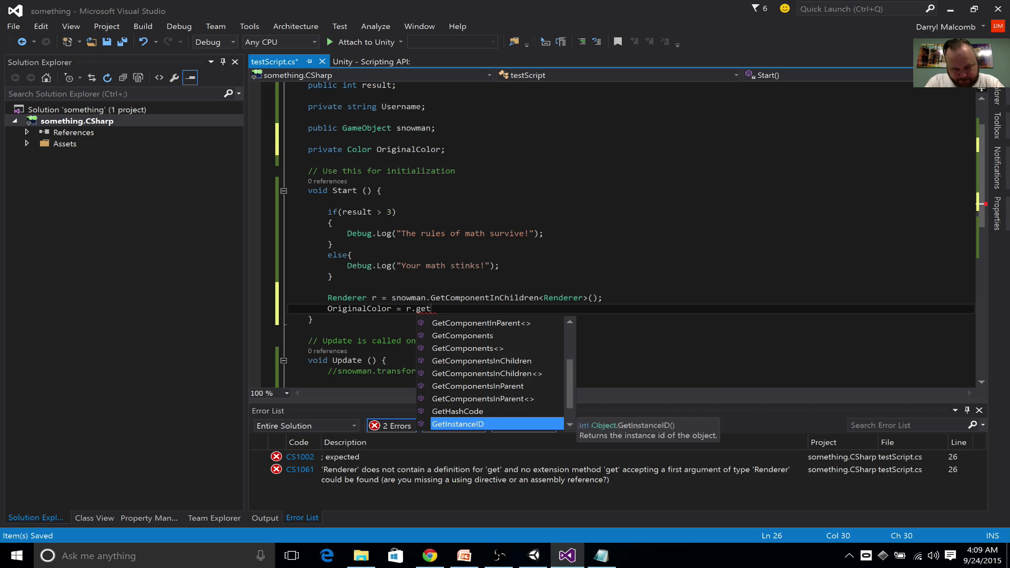
pyautogui.press('Down')
pyautogui.press('Down')
pyautogui.press('Up')
pyautogui.press('Up')
pyautogui.press('Up')
pyautogui.press('Up')
pyautogui.press('Up')
pyautogui.press('Up')
pyautogui.press('Up')
pyautogui.press('Up')
pyautogui.press('Up')
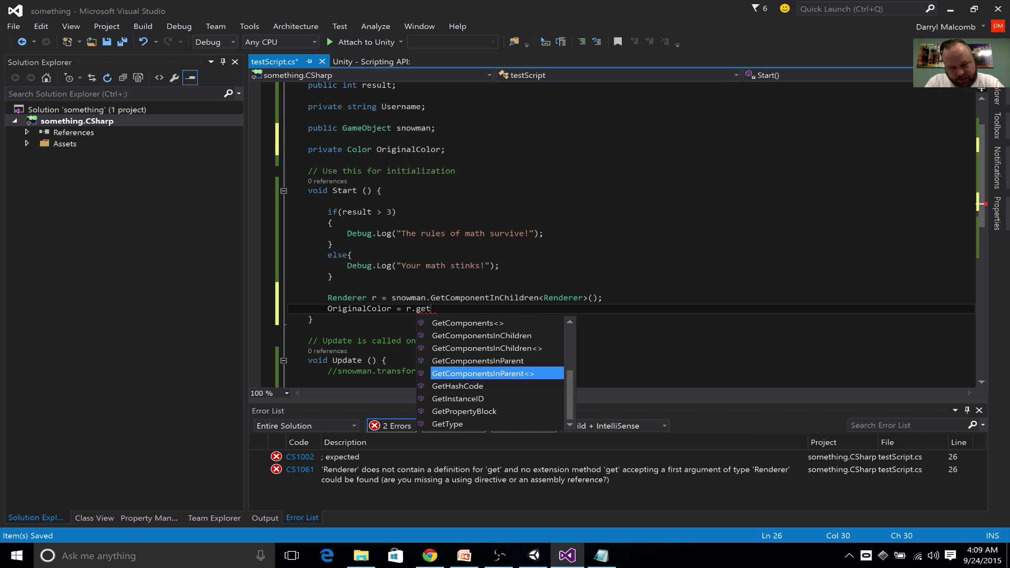
pyautogui.press('Up')
pyautogui.press('Up')
pyautogui.press('Up')
pyautogui.press('Up')
pyautogui.press('Up')
pyautogui.press('Up')
pyautogui.press('Up')
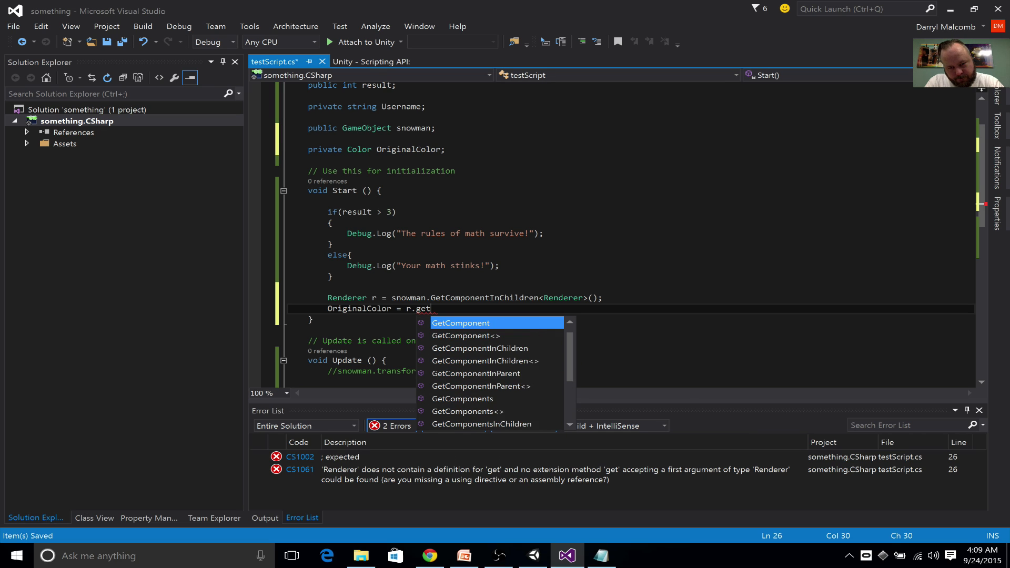
pyautogui.press('BackSpace')
pyautogui.press('BackSpace')
pyautogui.press('BackSpace')
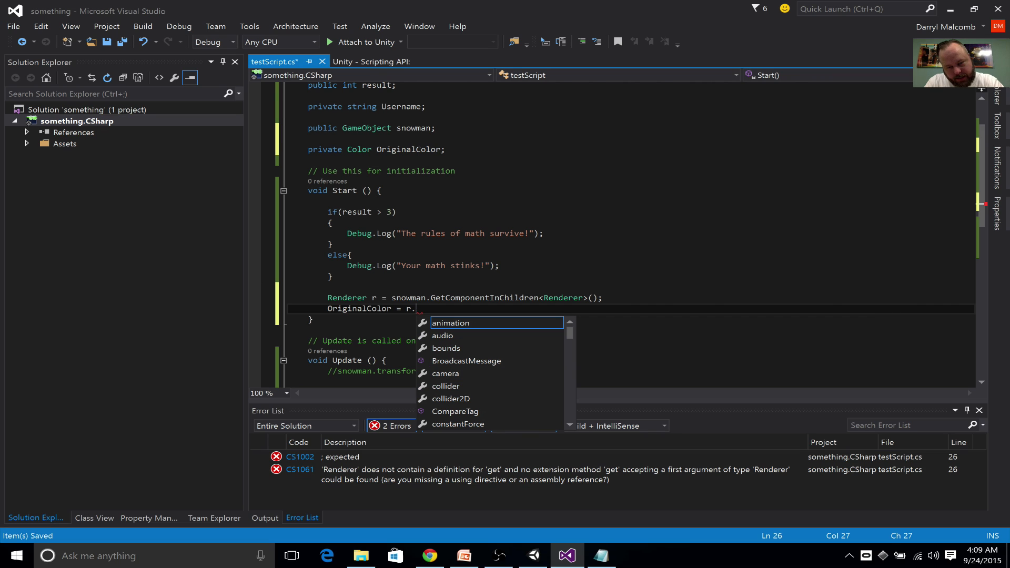
# Step: Look through the members of r and insert the material property in the OriginalColor assignment
pyautogui.press('Down')
pyautogui.press('Down')
pyautogui.press('Down')
pyautogui.press('Down')
pyautogui.press('Down')
pyautogui.press('Down')
pyautogui.press('Down')
pyautogui.press('Down')
pyautogui.press('Down')
pyautogui.press('Down')
pyautogui.press('Down')
pyautogui.press('Down')
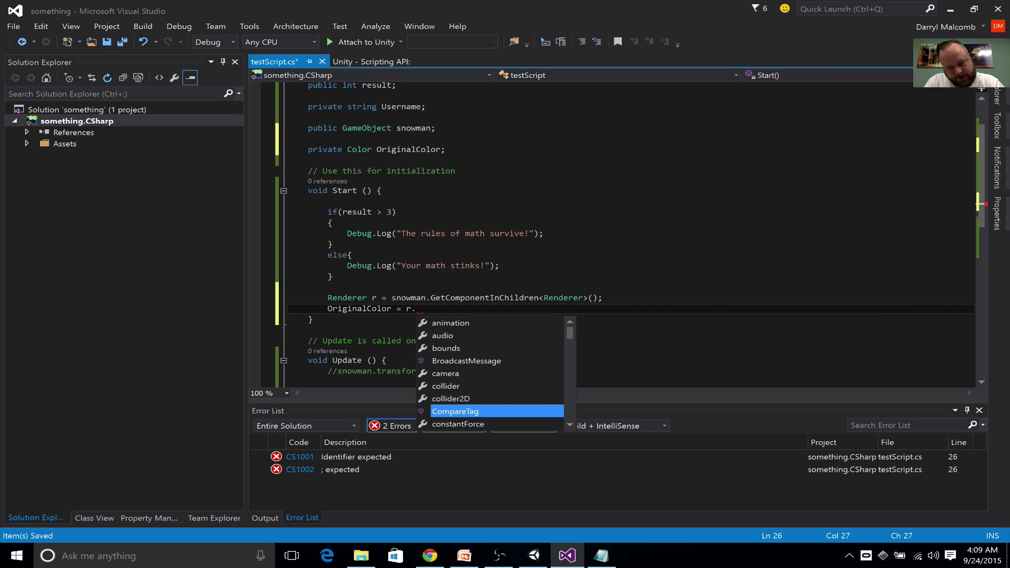
pyautogui.press('Down')
pyautogui.press('Down')
pyautogui.press('Down')
pyautogui.press('Down')
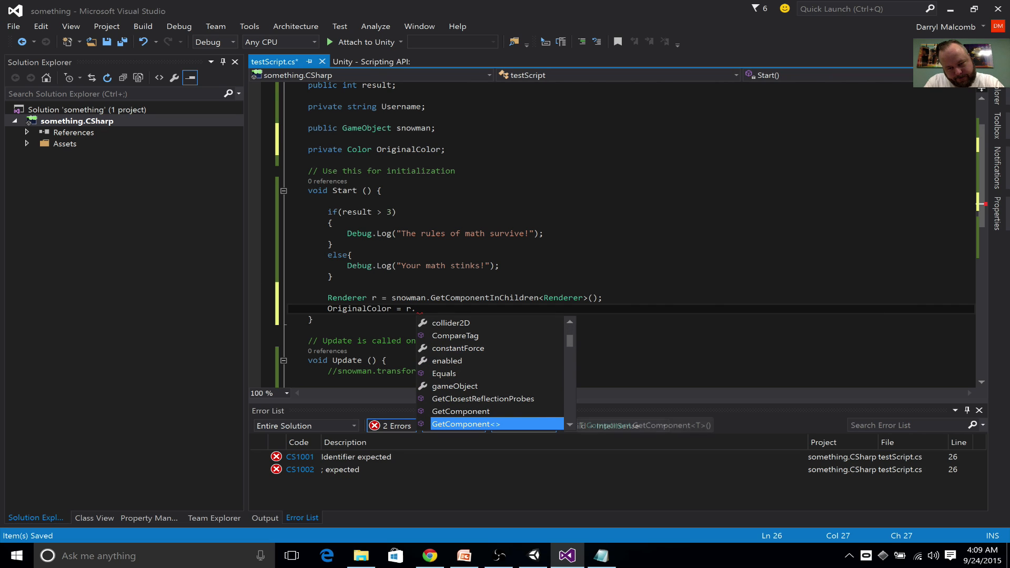
pyautogui.press('Down')
pyautogui.press('Down')
pyautogui.press('Down')
pyautogui.press('Down')
pyautogui.press('Down')
pyautogui.press('Down')
pyautogui.press('Down')
pyautogui.press('Down')
pyautogui.press('Down')
pyautogui.press('Down')
pyautogui.press('Down')
pyautogui.press('Down')
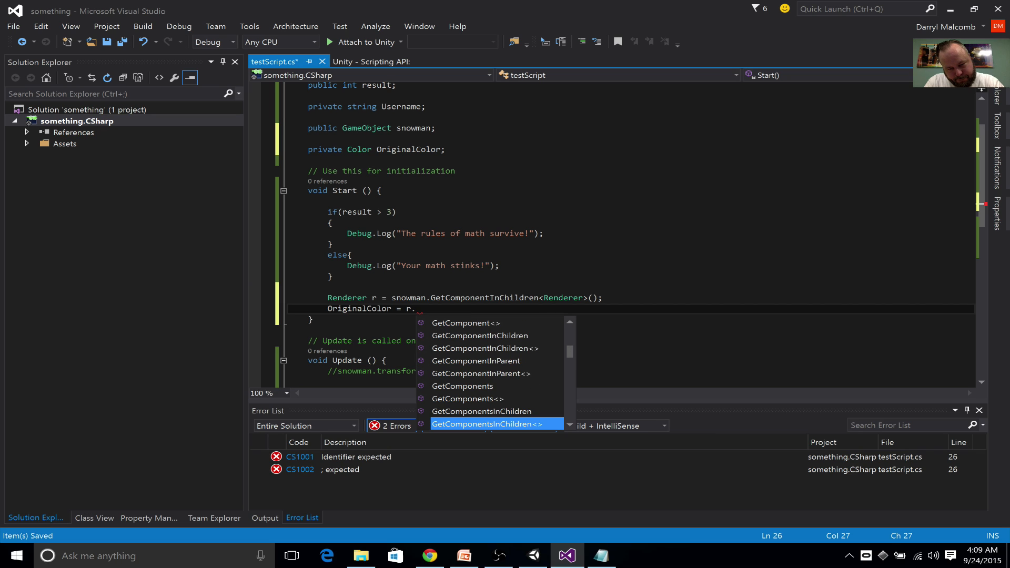
pyautogui.press('Down')
pyautogui.press('Down')
pyautogui.press('Down')
pyautogui.press('Down')
pyautogui.press('Down')
pyautogui.press('Down')
pyautogui.press('Down')
pyautogui.press('Down')
pyautogui.press('Down')
pyautogui.press('Down')
pyautogui.press('Down')
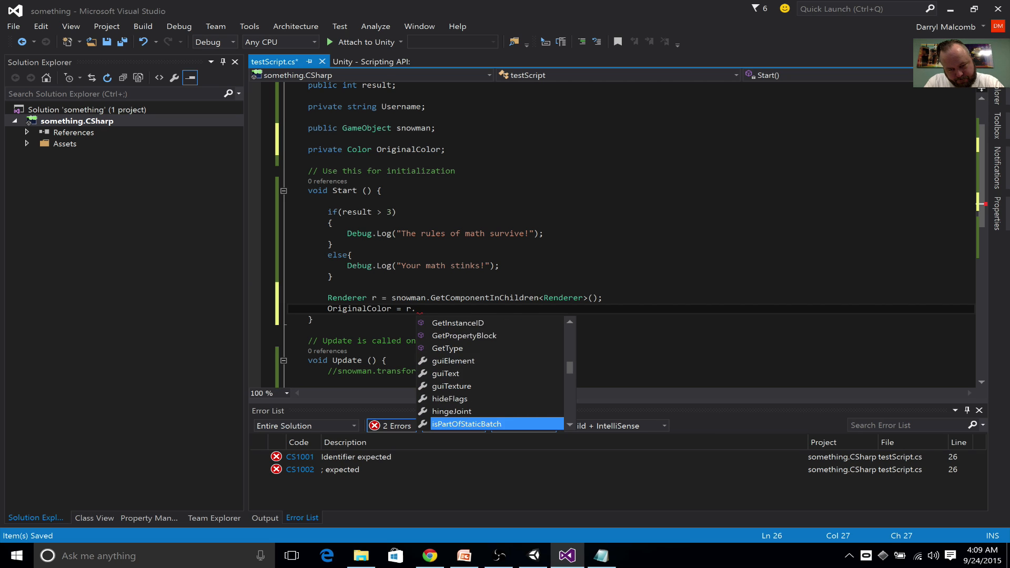
pyautogui.press('Down')
pyautogui.press('Down')
pyautogui.press('Down')
pyautogui.press('Down')
pyautogui.press('Down')
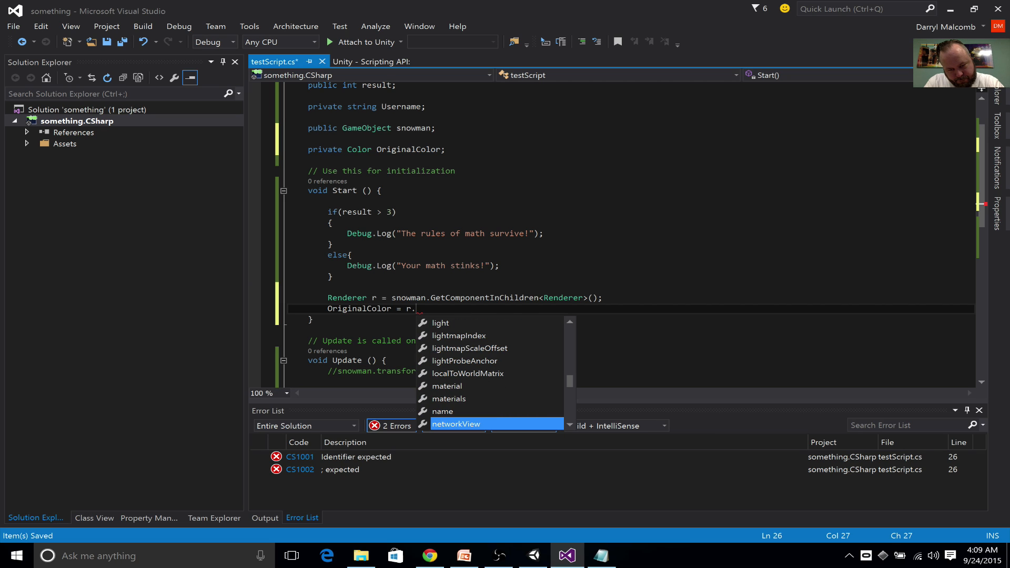
pyautogui.press('Up')
pyautogui.press('Up')
pyautogui.press('Up')
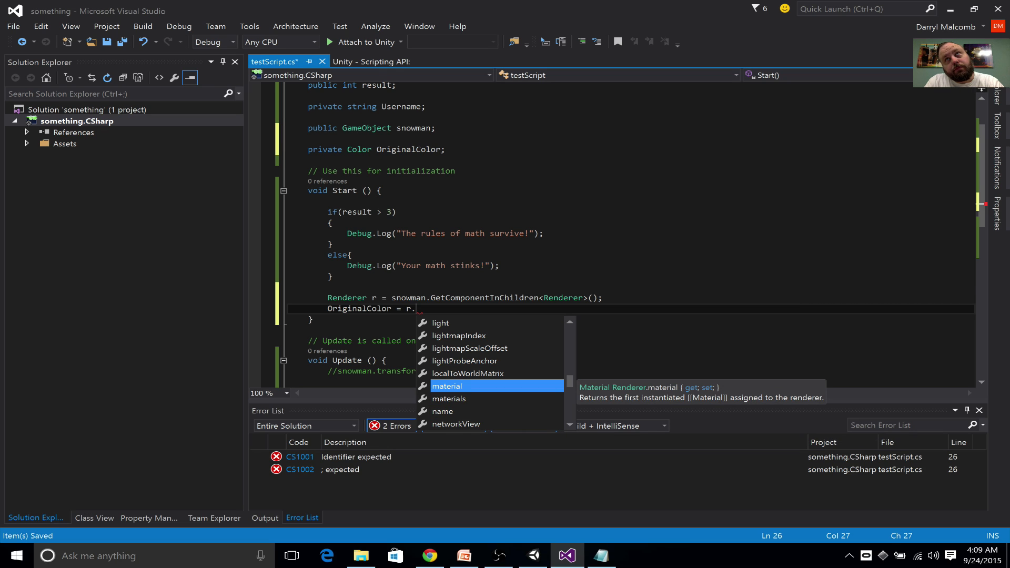
pyautogui.press('Tab')
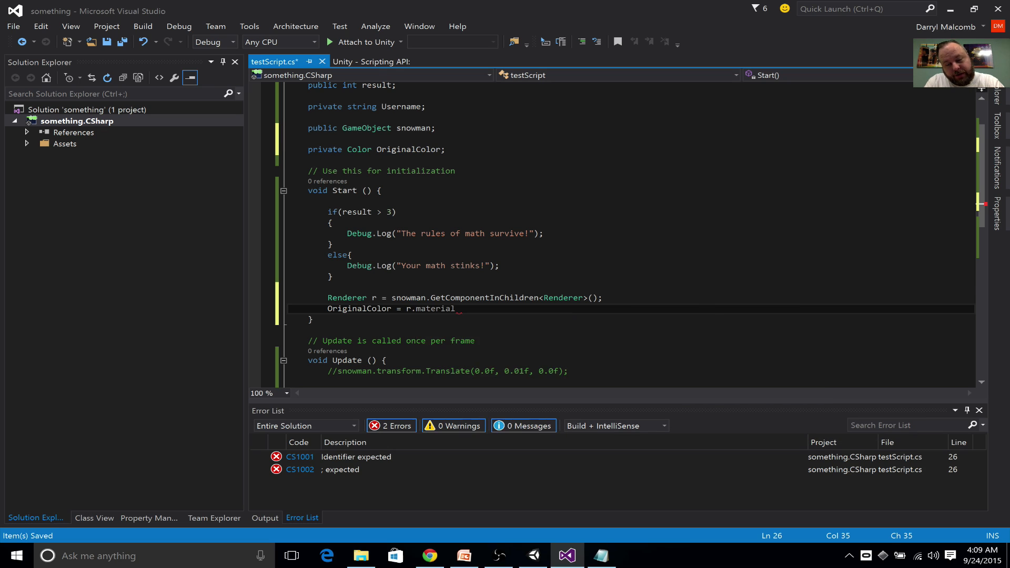
# Step: Append the color property to r.material in the OriginalColor assignment
pyautogui.write('.')
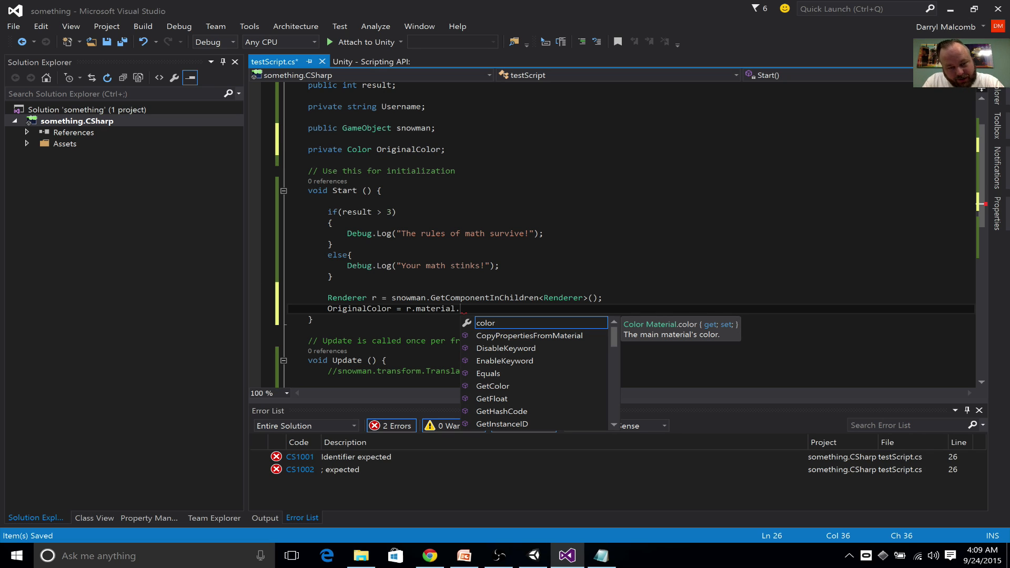
pyautogui.press('Down')
pyautogui.press('Down')
pyautogui.press('Down')
pyautogui.press('Down')
pyautogui.press('Down')
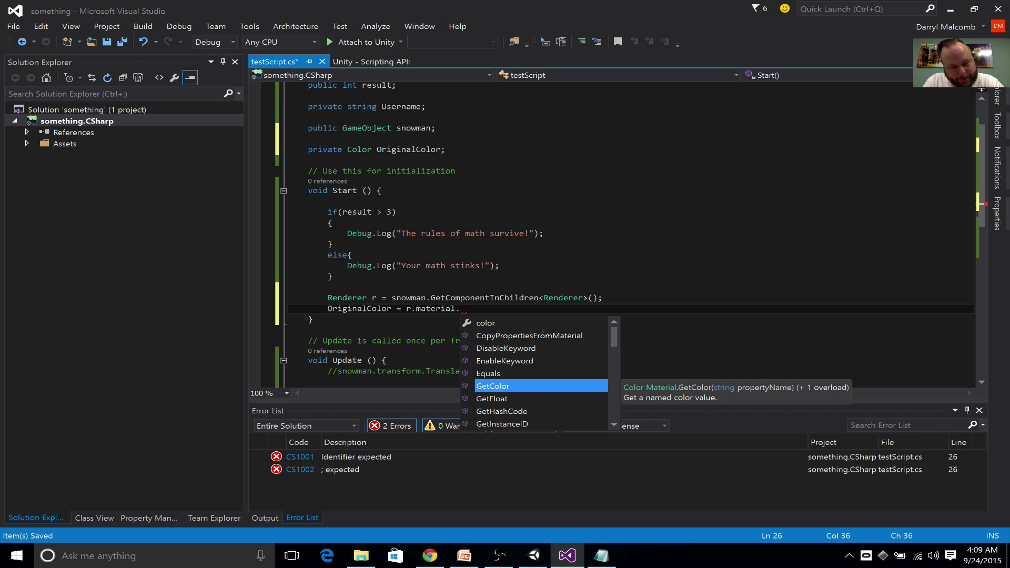
pyautogui.press('Up')
pyautogui.press('Up')
pyautogui.press('Up')
pyautogui.press('Up')
pyautogui.press('Up')
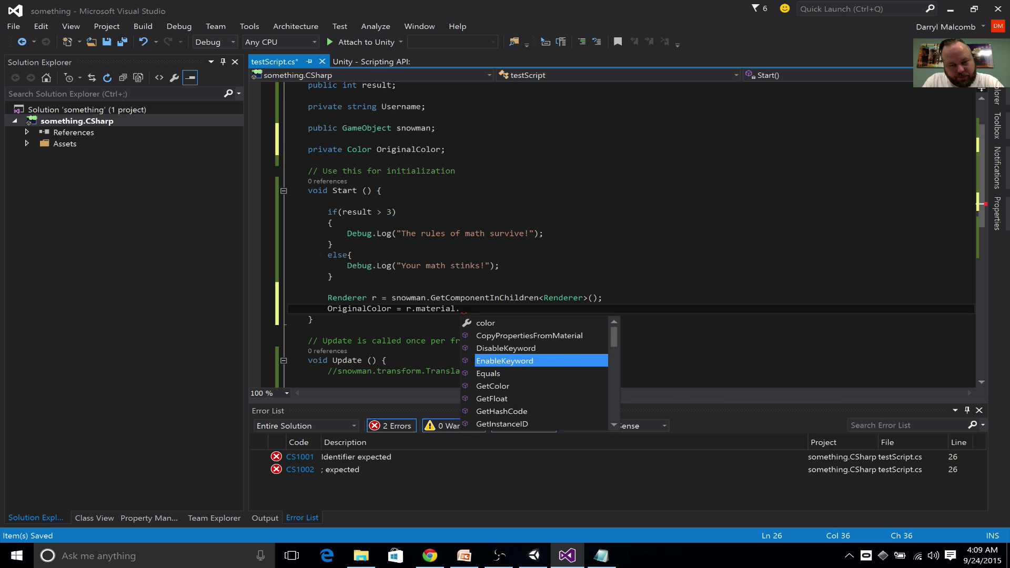
pyautogui.press('Tab')
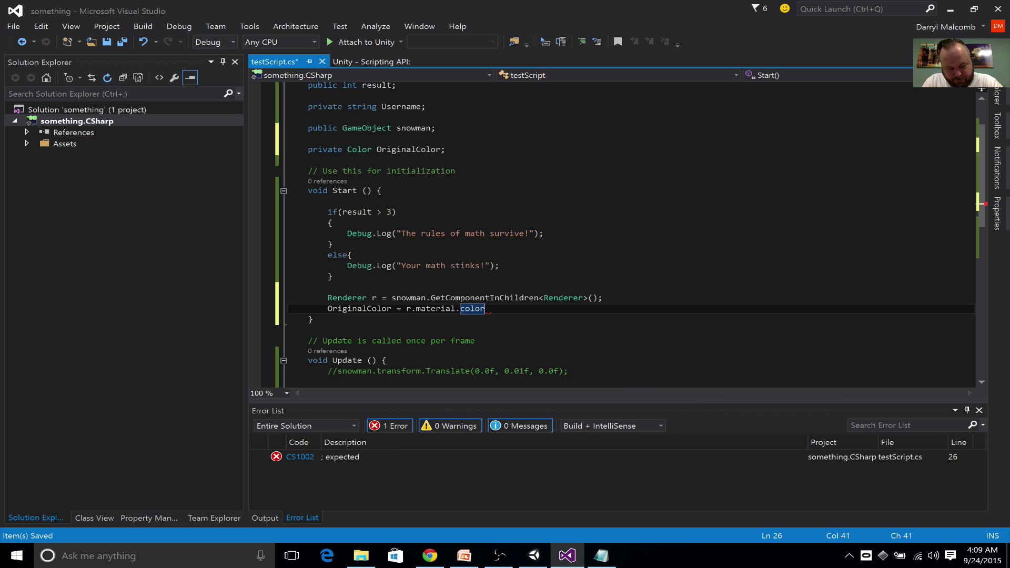
# Step: Complete the OriginalColor assignment at the end of Start with a semicolon
pyautogui.write(';')
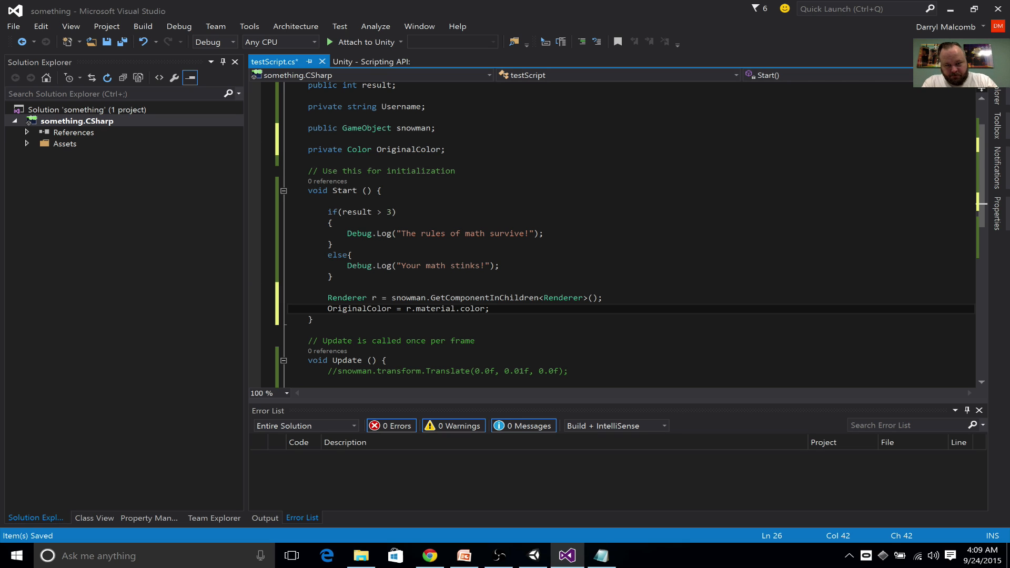
pyautogui.scroll(-3, 500, 316)
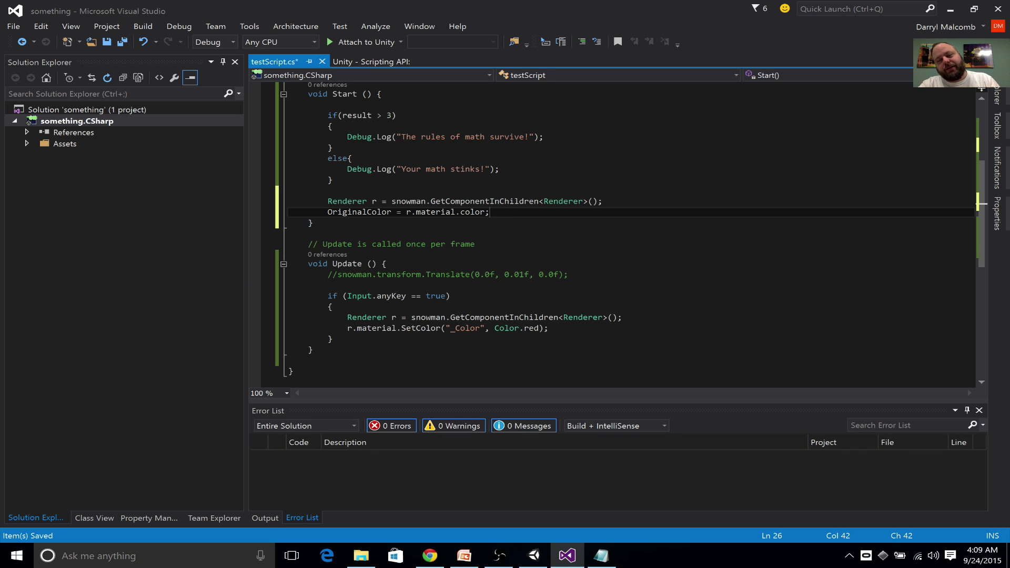
pyautogui.scroll(5, 616, 232)
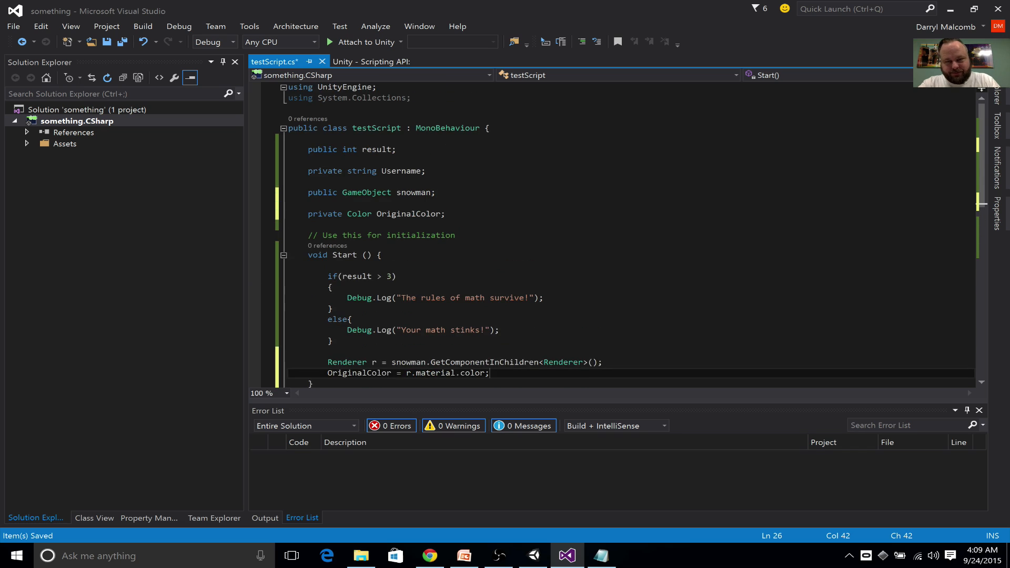
# Step: Add an else clause with an empty braced block after the Input.anyKey if block in Update
pyautogui.scroll(-6, 616, 231)
pyautogui.scroll(-2, 615, 232)
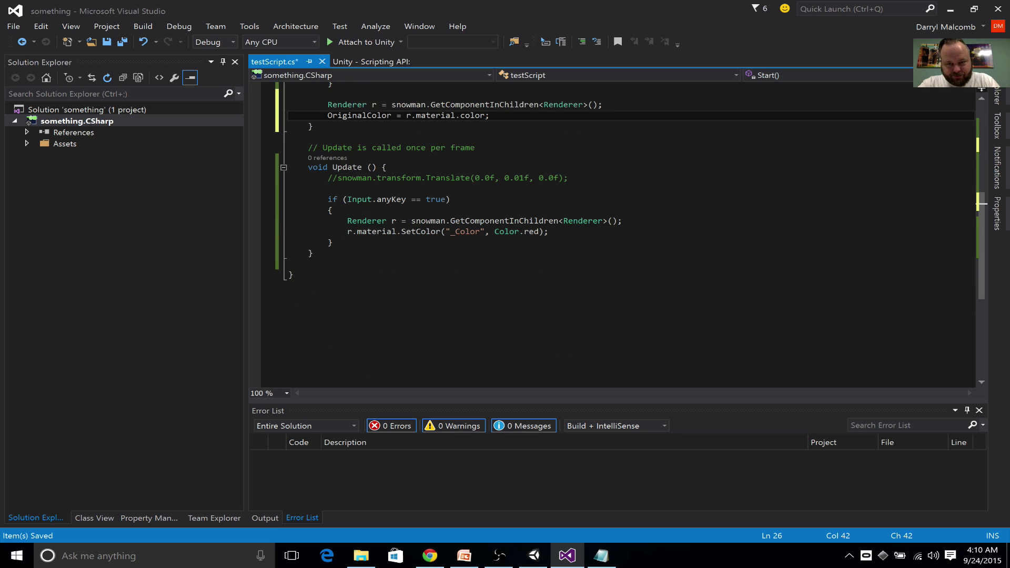
pyautogui.click(538, 243)
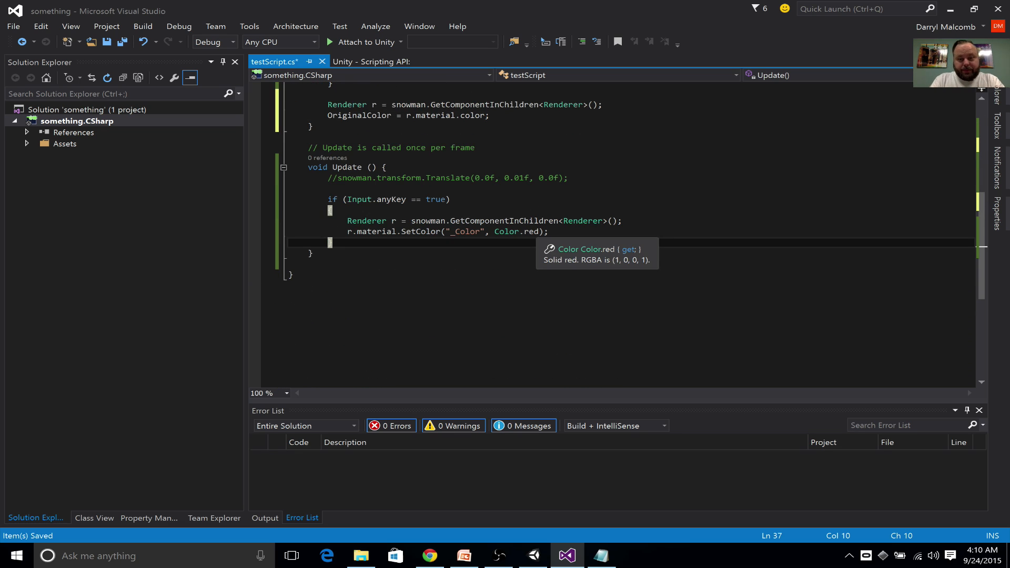
pyautogui.press('Return')
pyautogui.write('else')
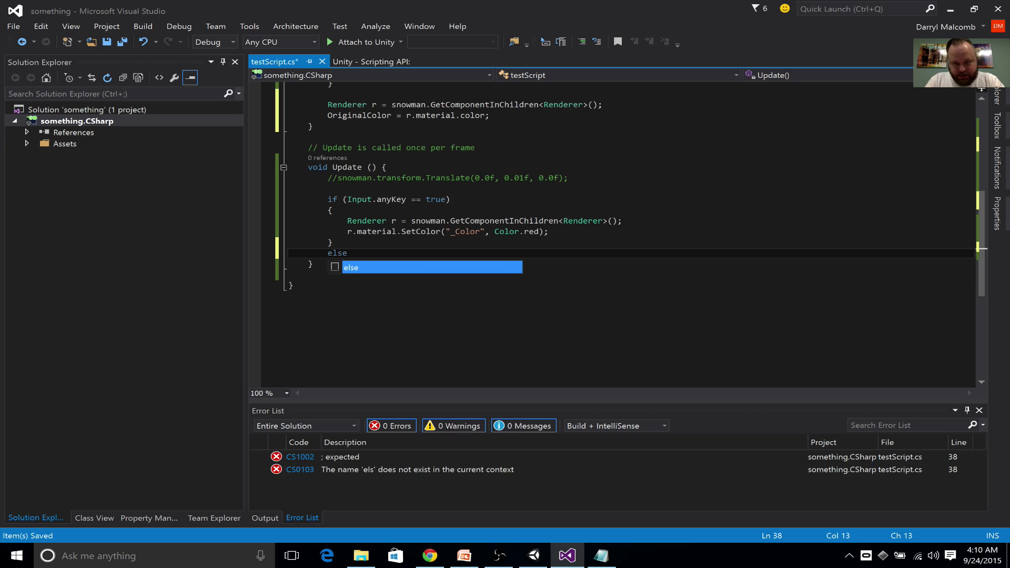
pyautogui.press('Return')
pyautogui.press('Return')
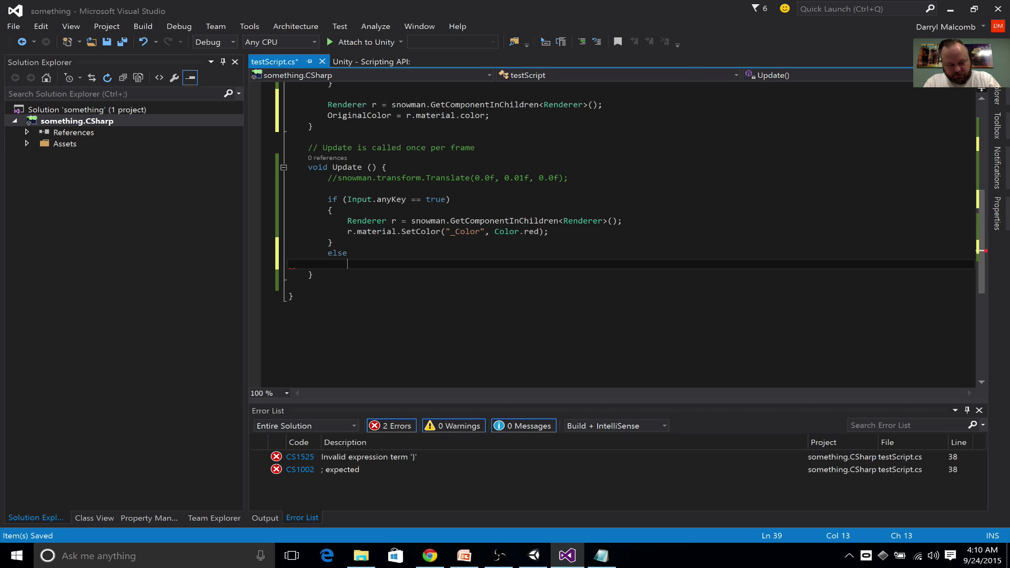
pyautogui.write('{')
pyautogui.press('Return')
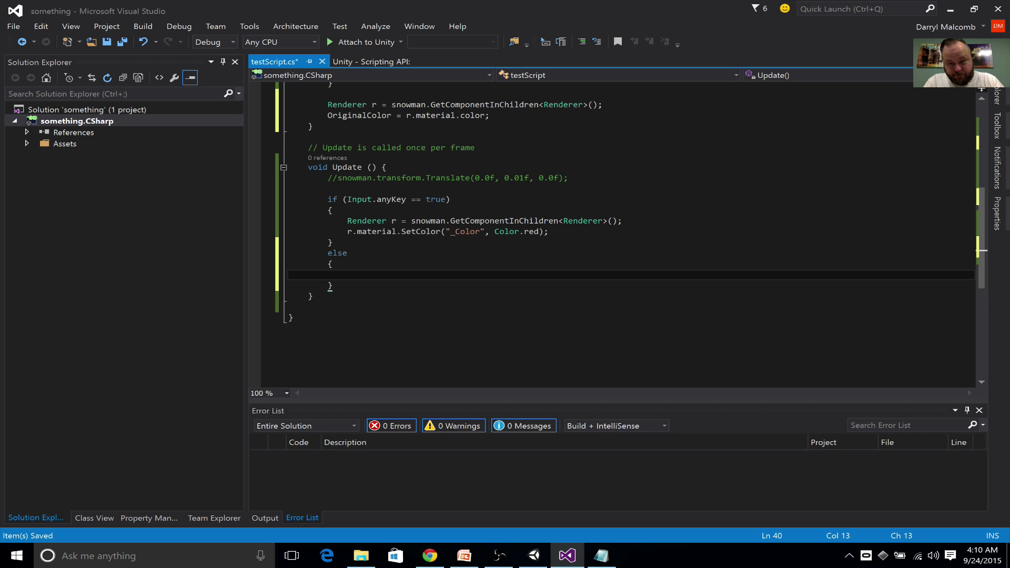
# Step: Copy the Renderer declaration and the SetColor line from the if block into the empty else block
pyautogui.moveTo(347, 221); pyautogui.dragTo(549, 231)
pyautogui.hotkey('ctrl', 'c')
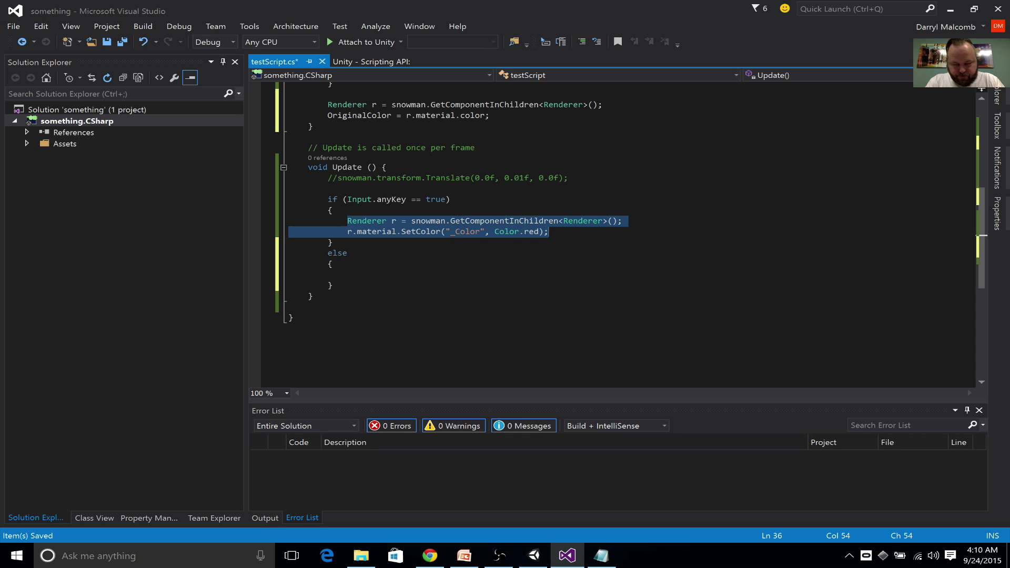
pyautogui.click(348, 275)
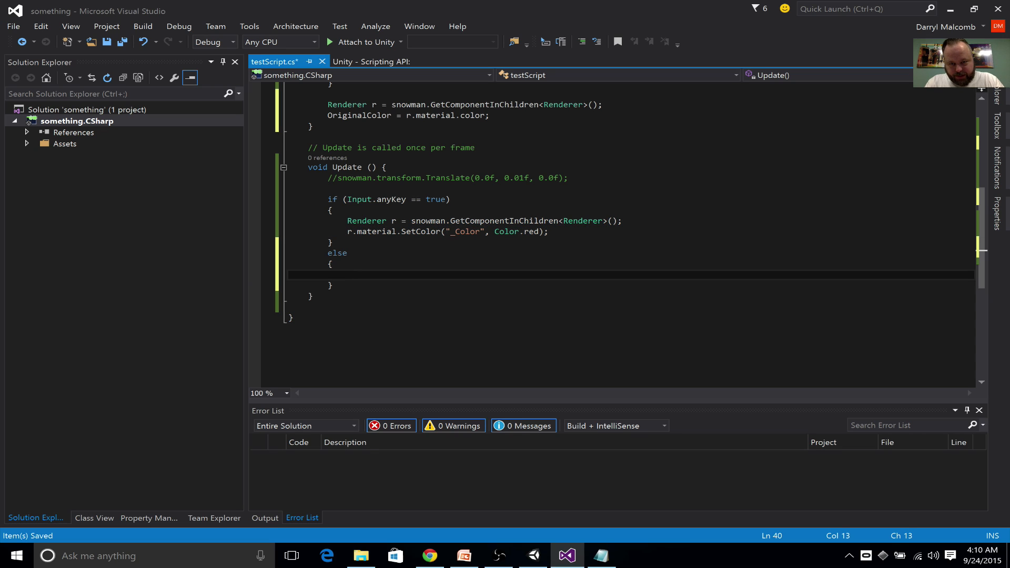
pyautogui.hotkey('ctrl', 'v')
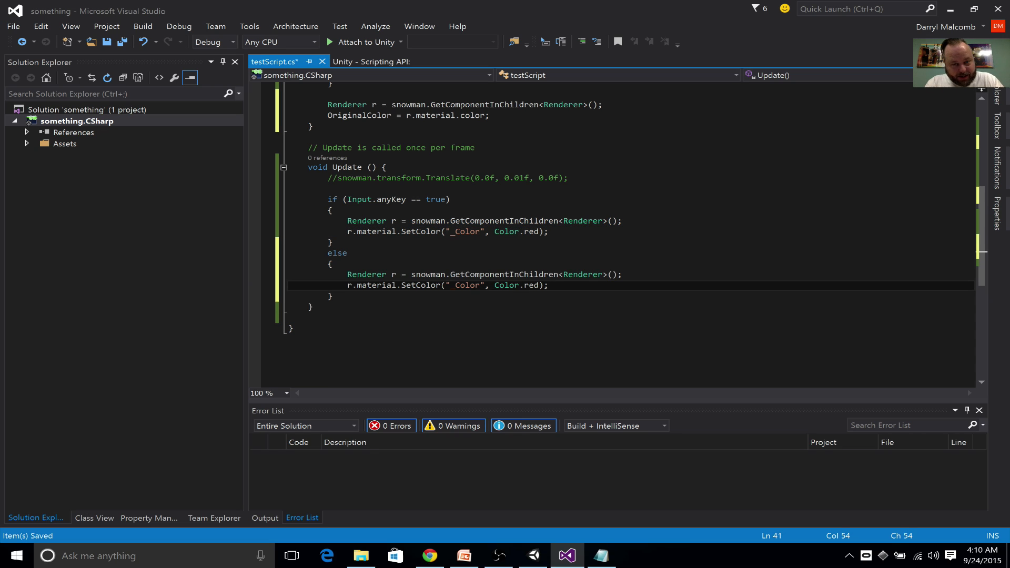
# Step: Replace Color.red with OriginalColor in the else block's SetColor call and save the script
pyautogui.moveTo(495, 286); pyautogui.dragTo(540, 285)
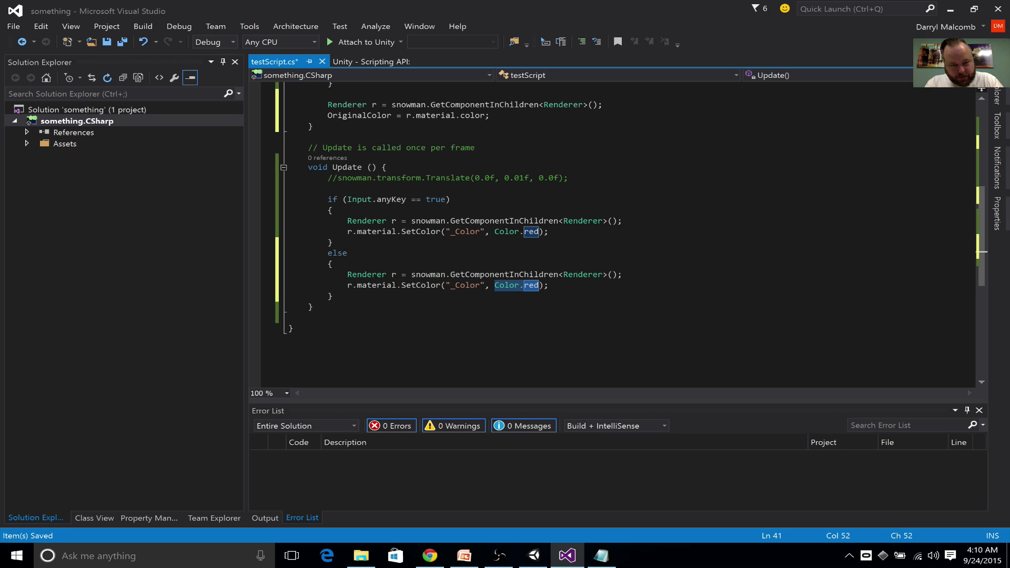
pyautogui.write('OriginalColor')
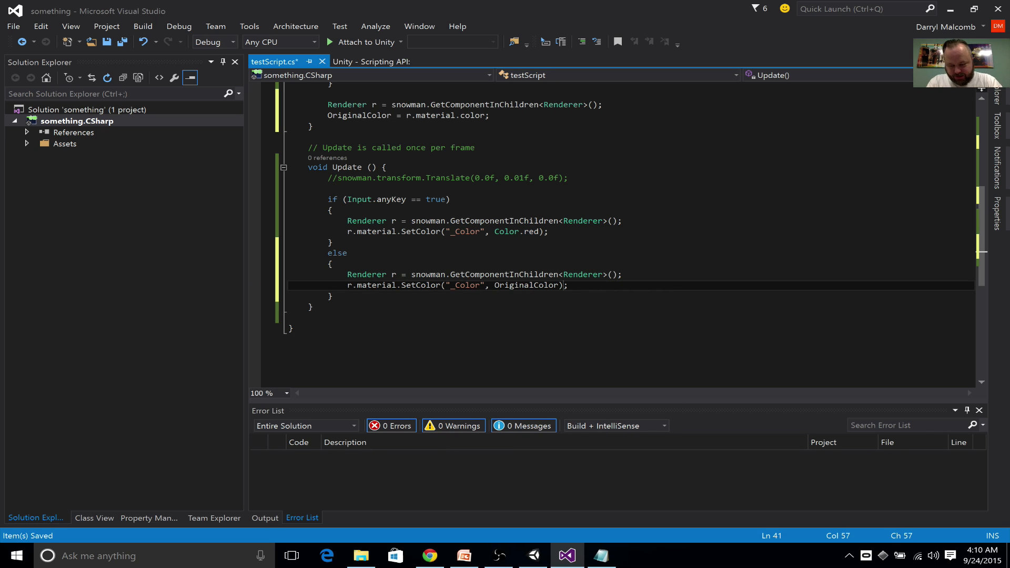
pyautogui.hotkey('ctrl', 's')
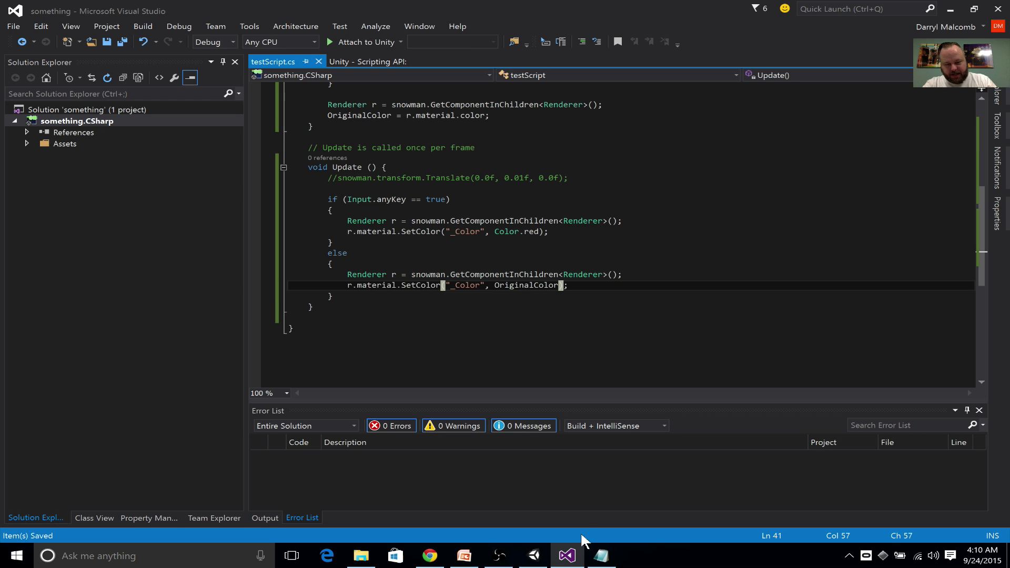
# Step: Switch to Unity, run the scene to test the snowman's color change on input, and stop play mode
pyautogui.click(534, 556)
pyautogui.click(480, 36)
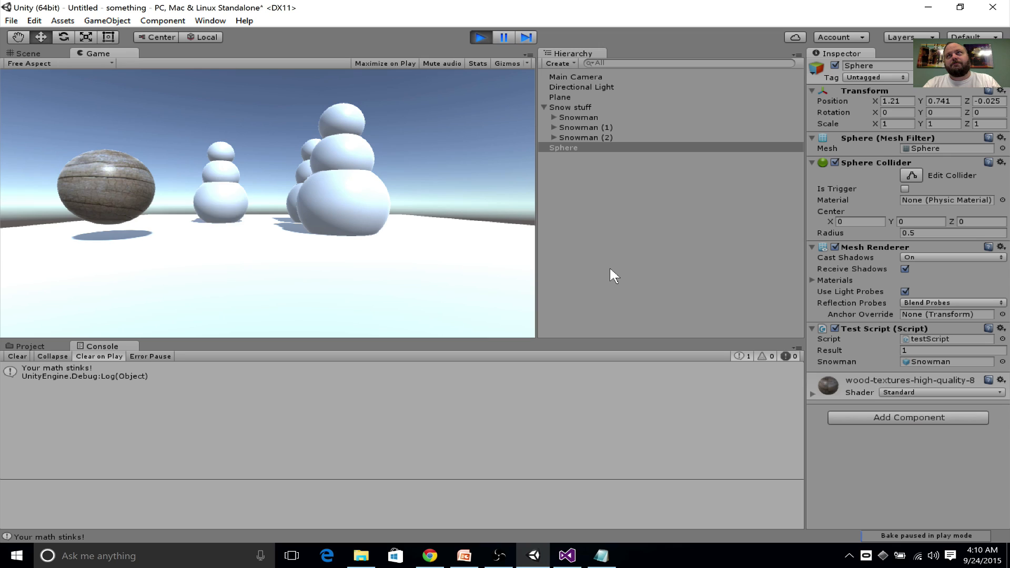
pyautogui.click(610, 270)
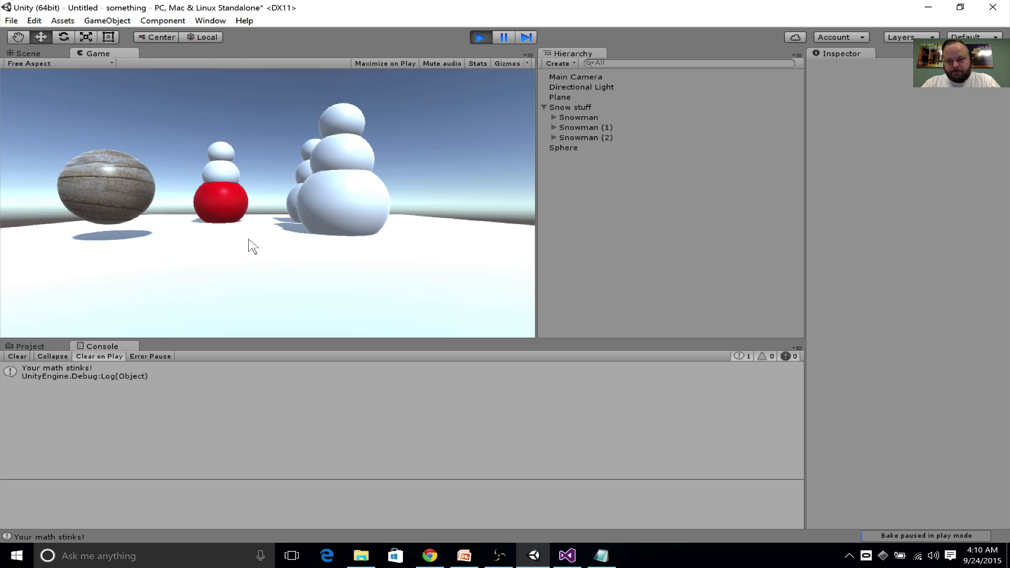
pyautogui.click(480, 38)
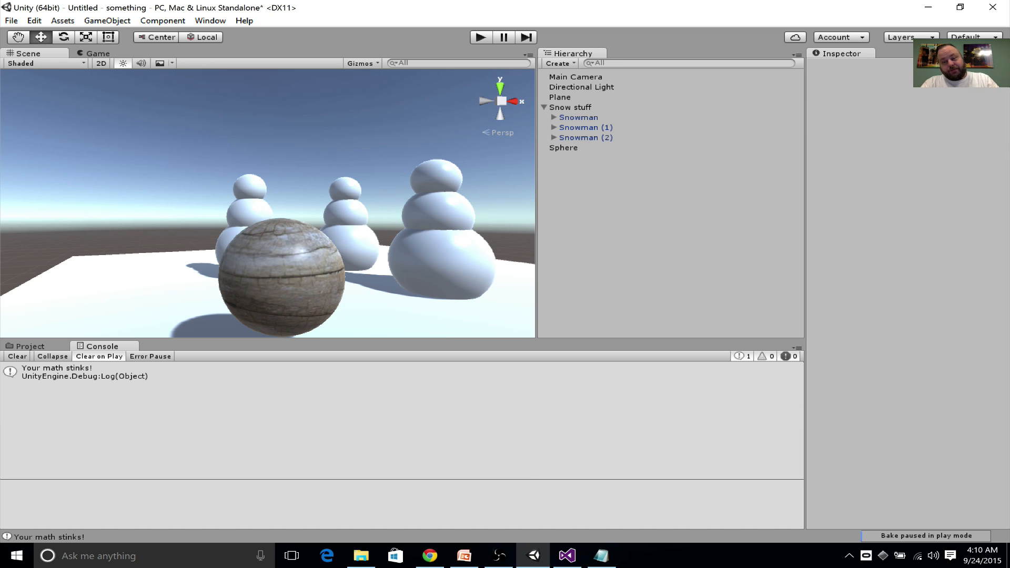
pyautogui.moveTo(569, 556)
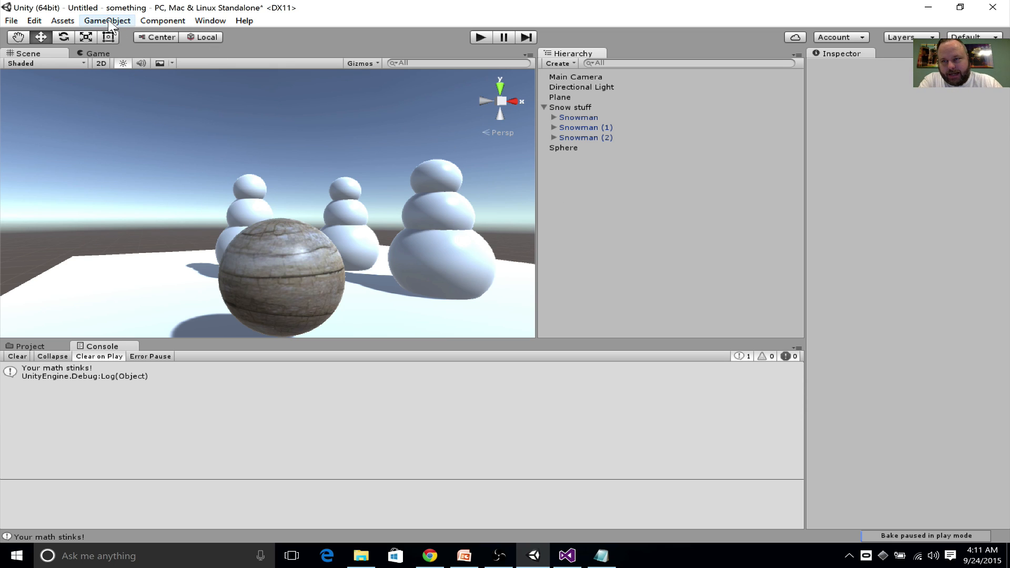
pyautogui.click(108, 21)
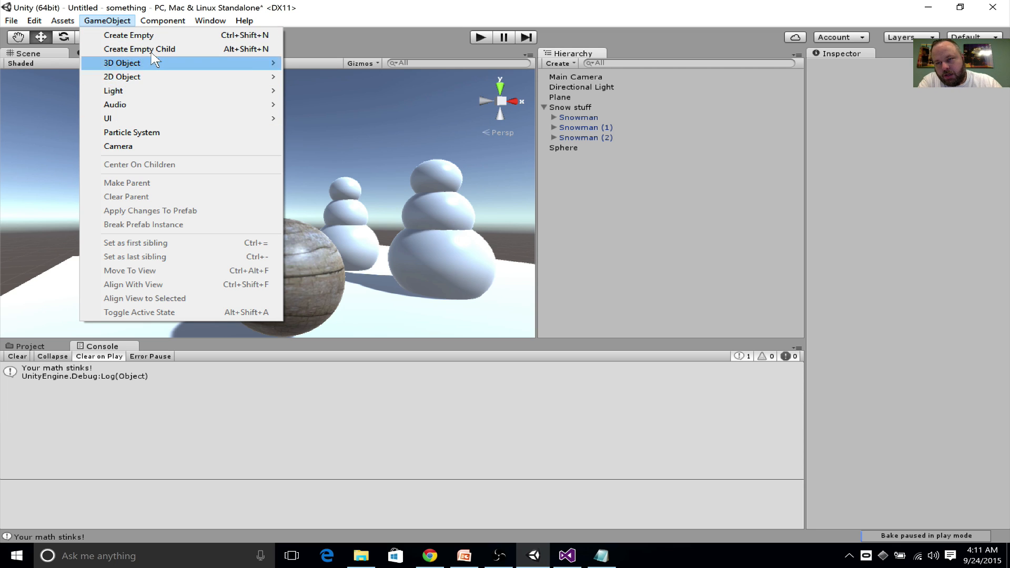
pyautogui.click(94, 24)
pyautogui.click(171, 23)
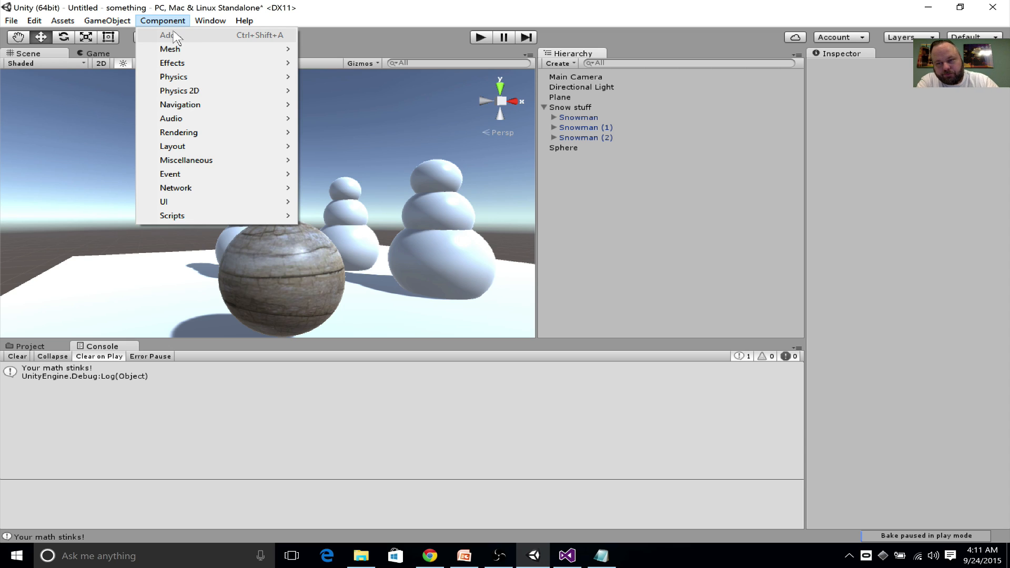
pyautogui.moveTo(232, 167)
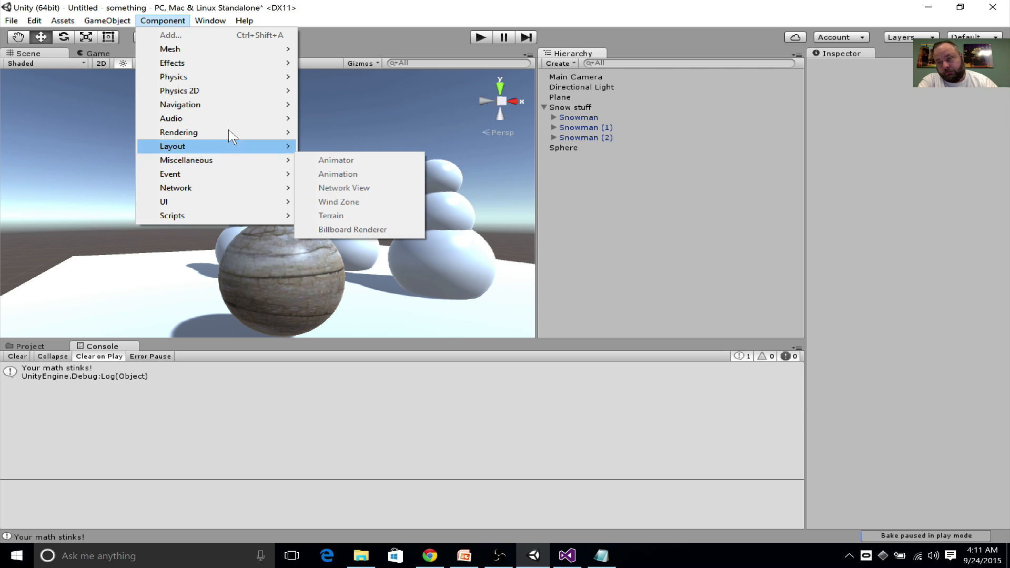
# Step: Import the complete Cameras standard asset package into the project
pyautogui.moveTo(60, 22)
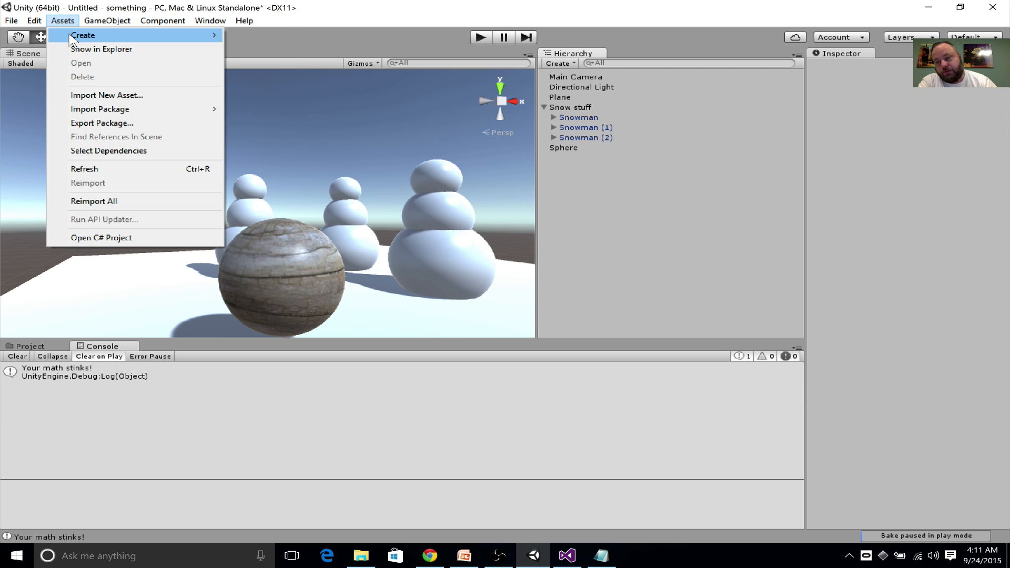
pyautogui.moveTo(191, 115)
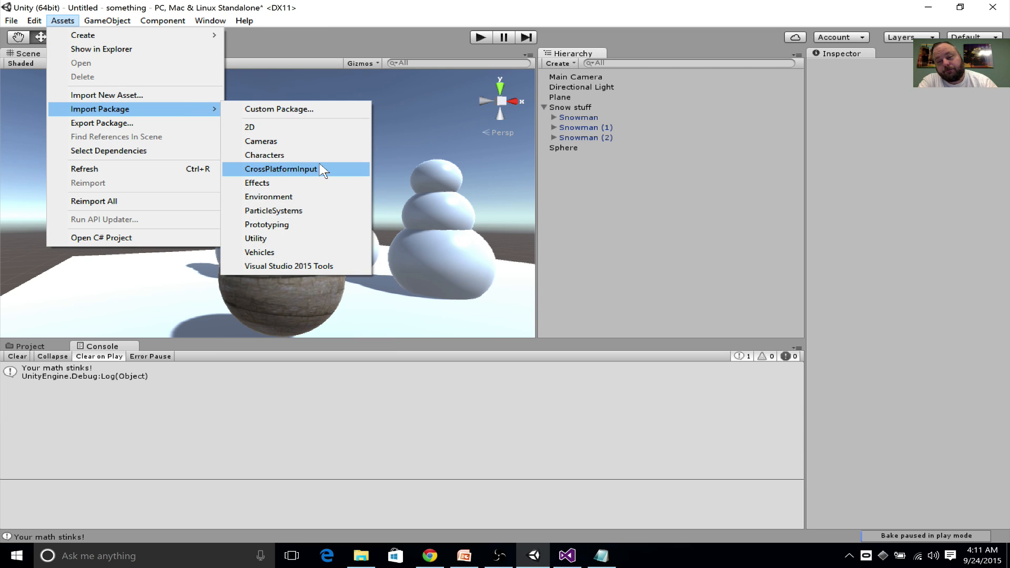
pyautogui.click(315, 149)
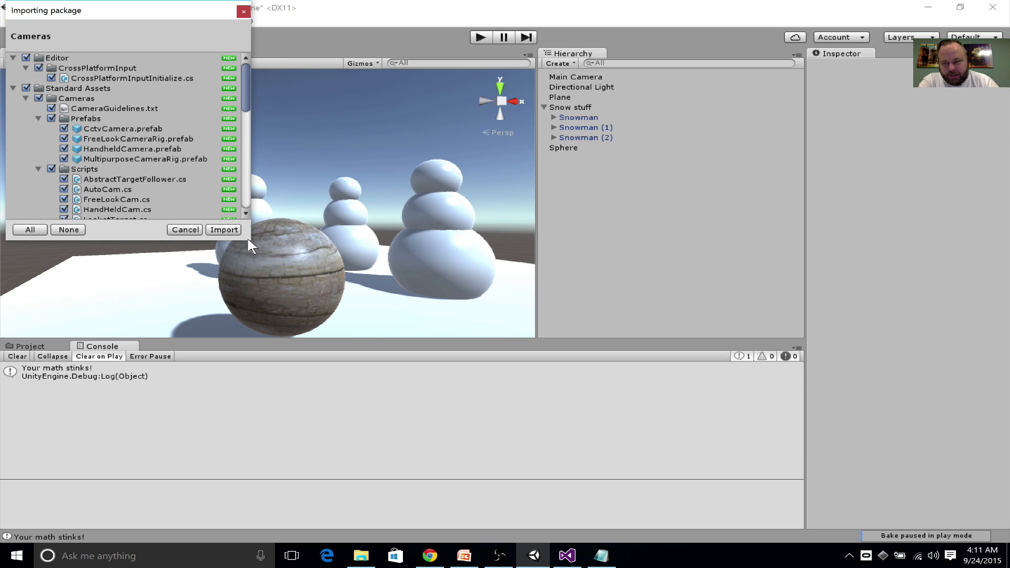
pyautogui.moveTo(251, 241); pyautogui.dragTo(297, 309)
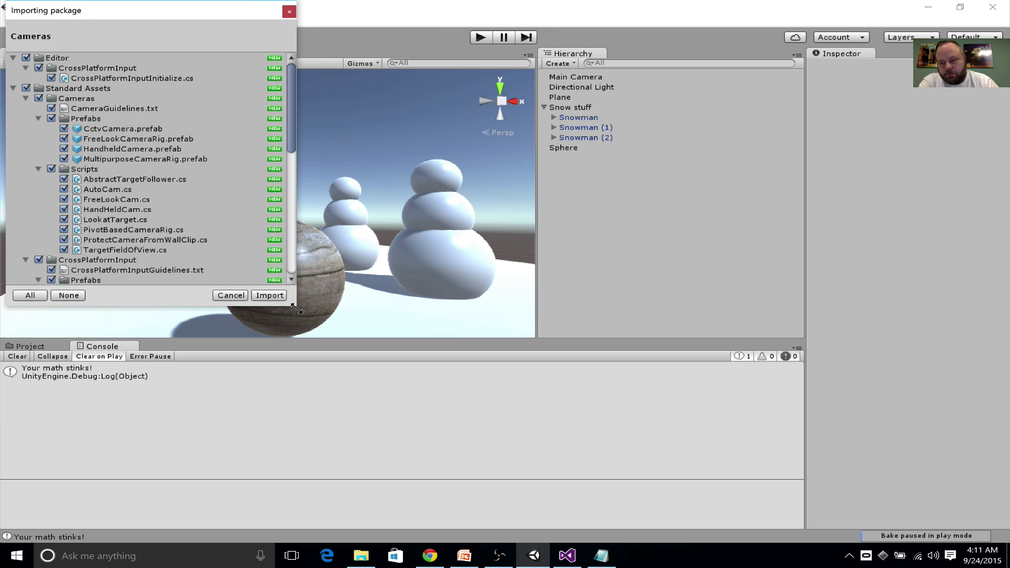
pyautogui.click(268, 296)
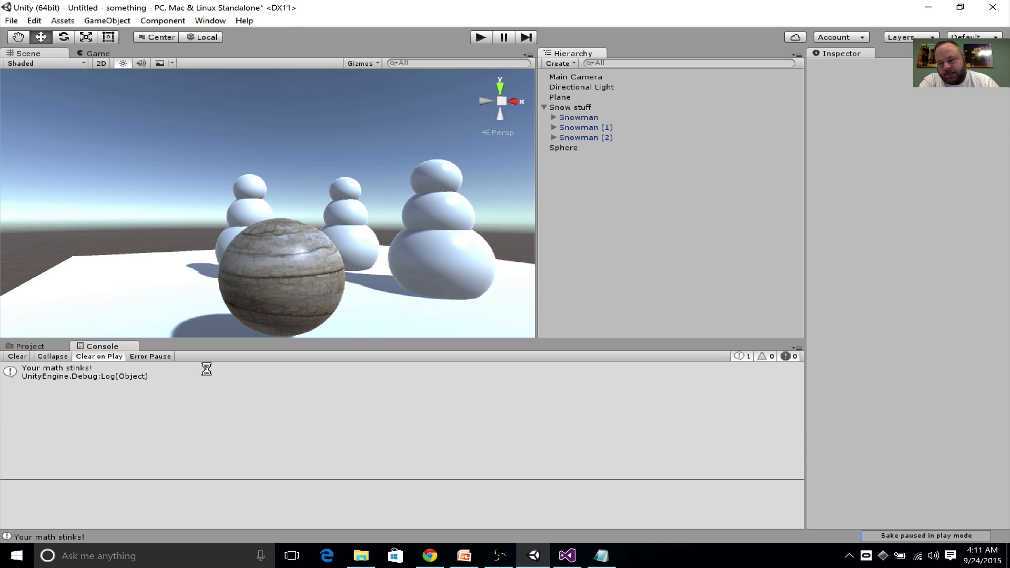
# Step: Browse the project's Standard Assets down to the Prefabs folder inside Cameras
pyautogui.click(33, 347)
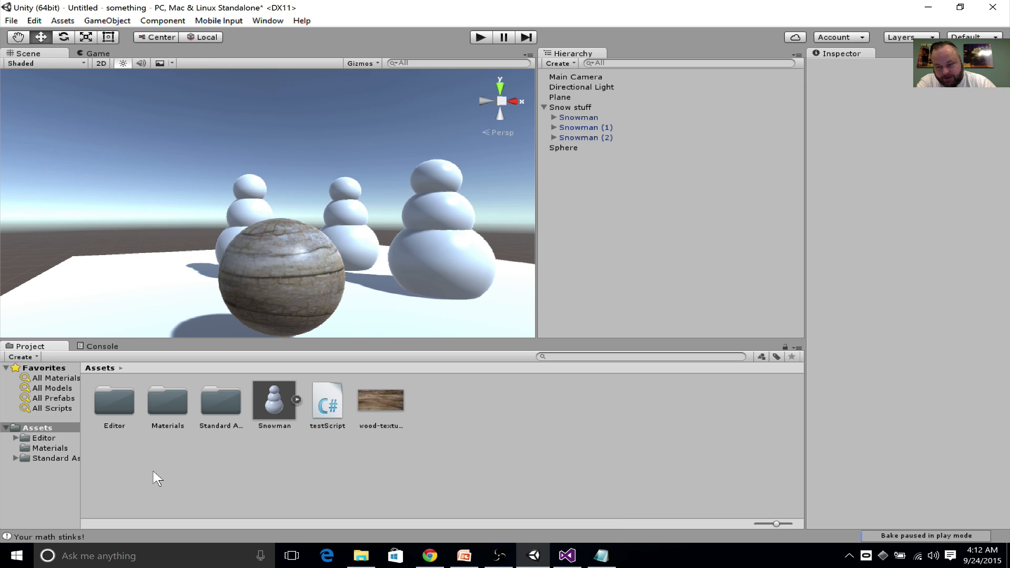
pyautogui.click(15, 459)
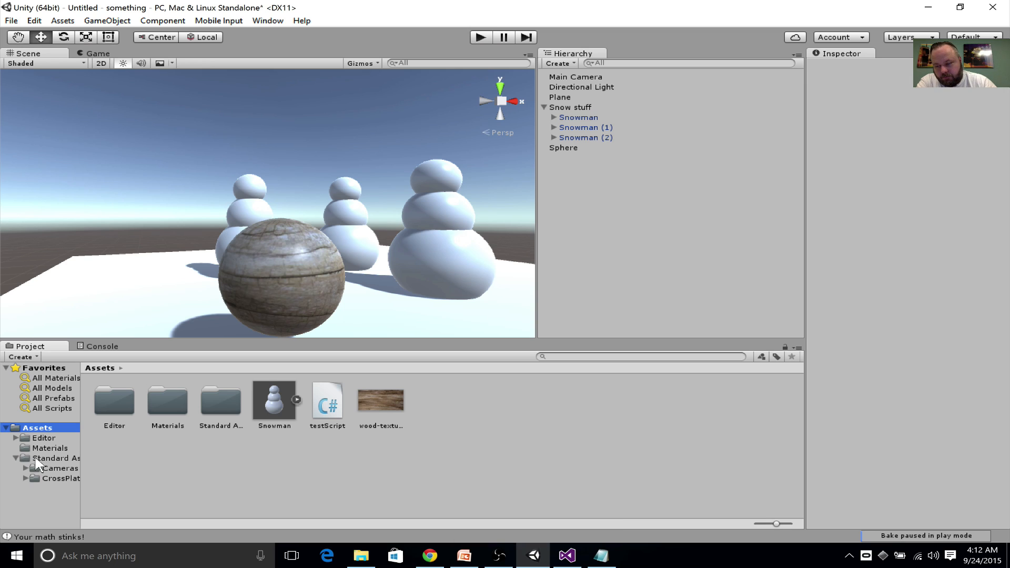
pyautogui.click(39, 459)
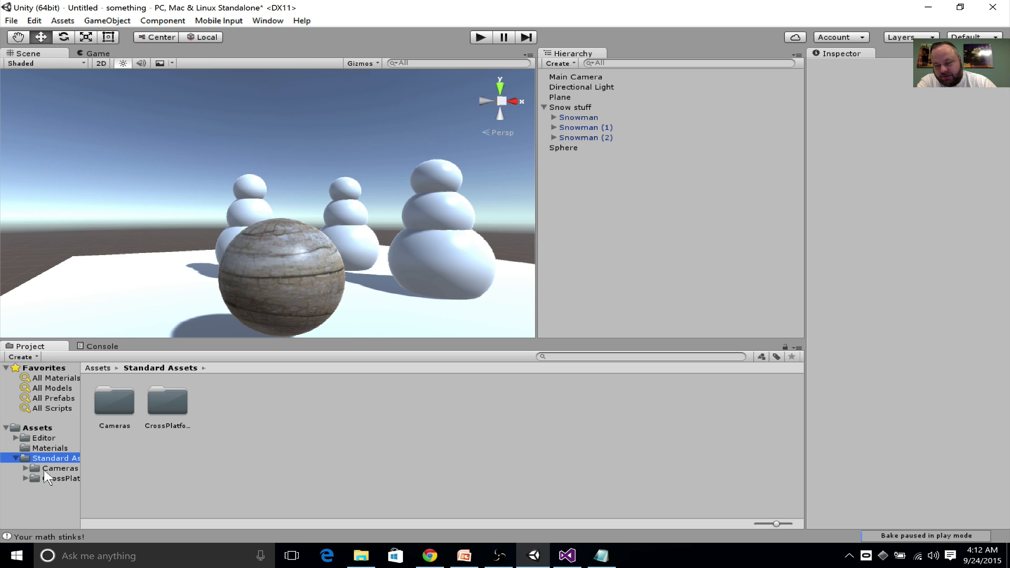
pyautogui.click(50, 468)
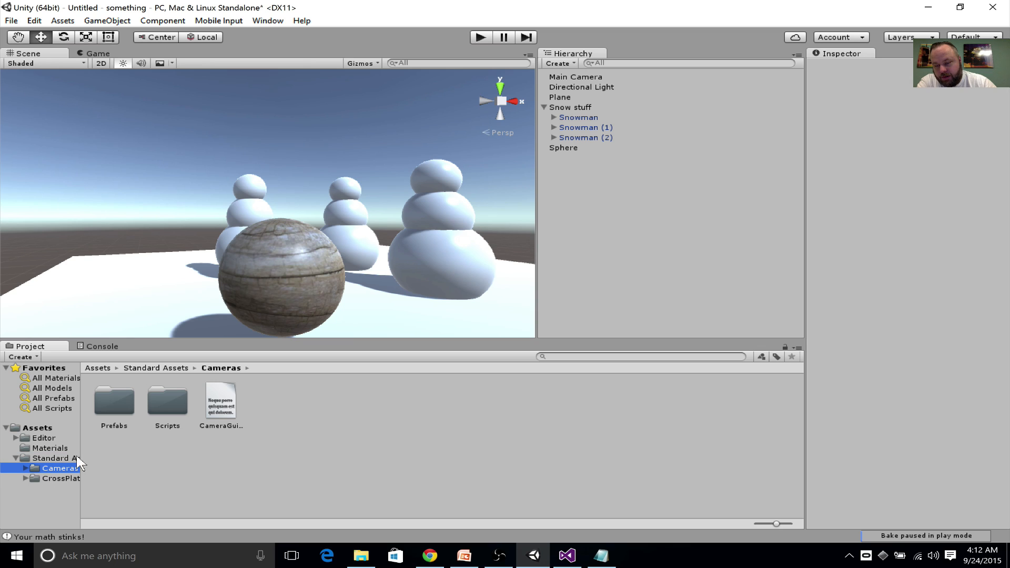
pyautogui.doubleClick(116, 408)
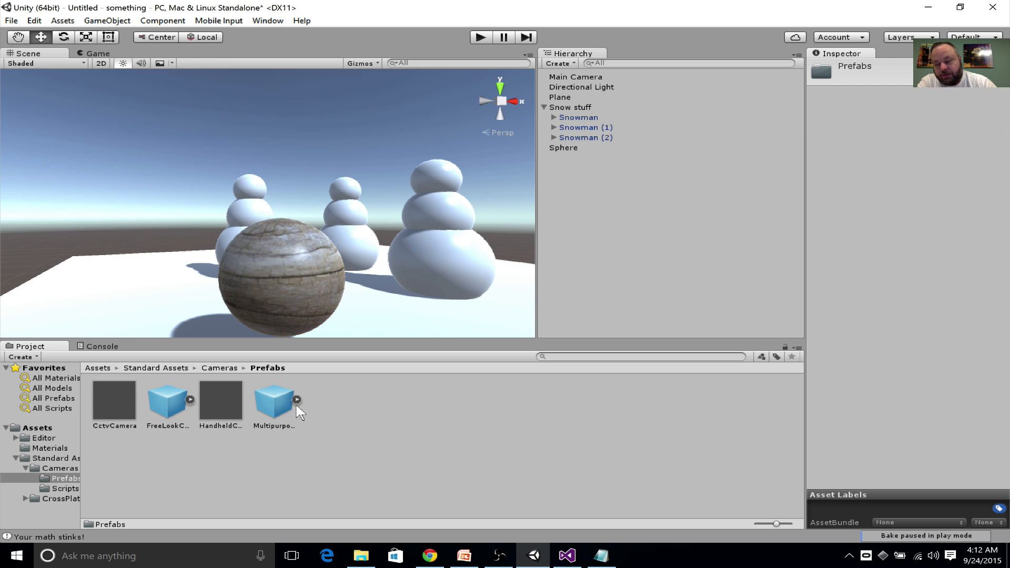
# Step: Open the CrossPlatformInput Prefabs folder and inspect the CarTiltControls and DualTouchControls prefabs
pyautogui.click(25, 499)
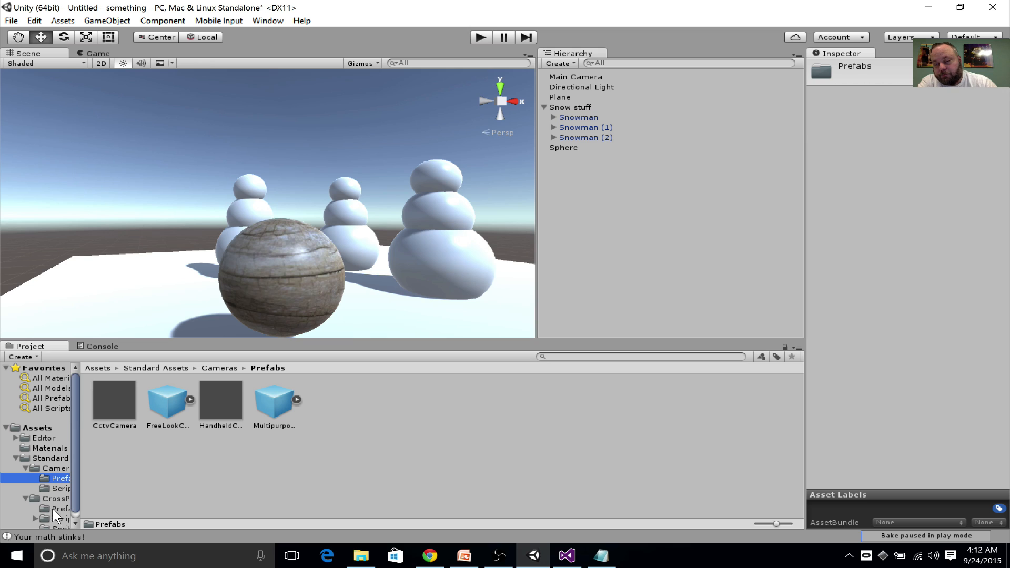
pyautogui.click(45, 499)
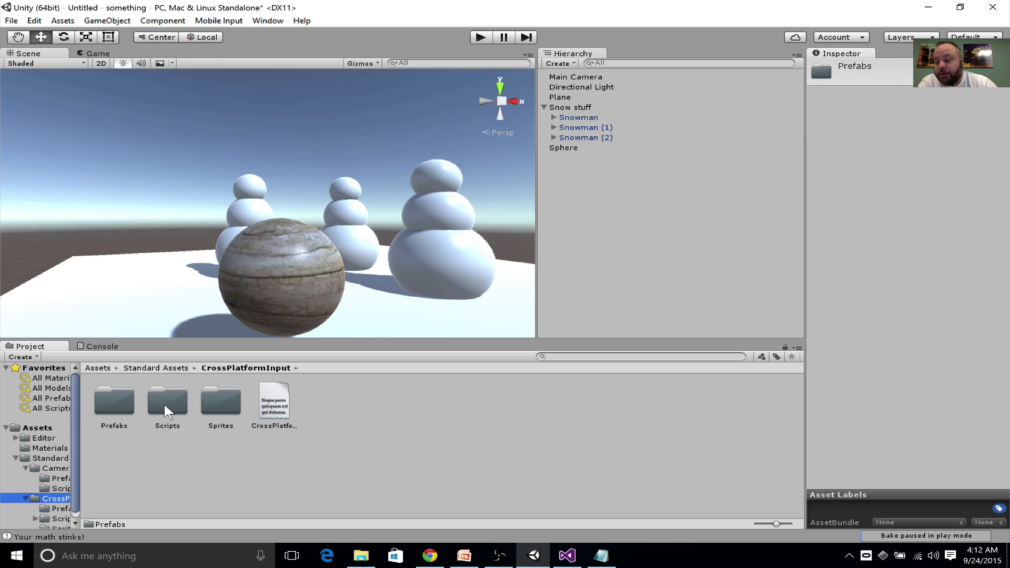
pyautogui.doubleClick(127, 396)
pyautogui.click(113, 413)
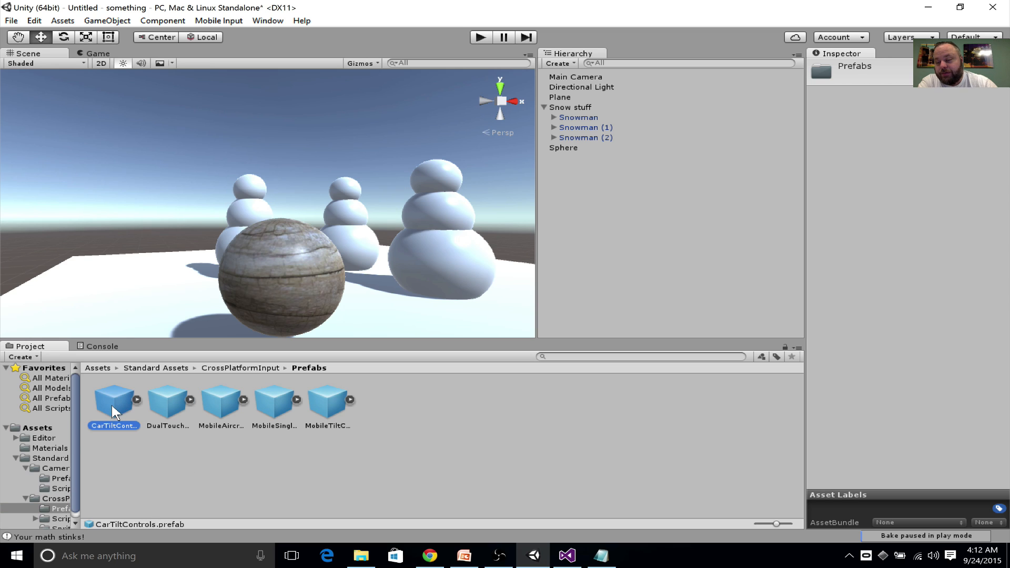
pyautogui.click(166, 411)
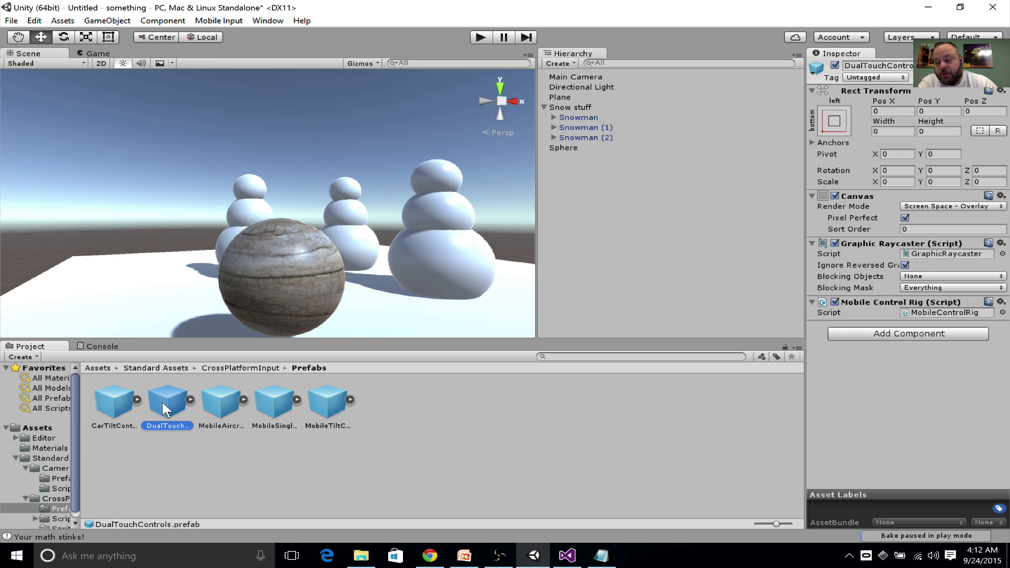
# Step: Inspect the MobileAircraftControls prefab and the two mobile control prefabs after it, then clear the selection
pyautogui.click(213, 405)
pyautogui.click(269, 407)
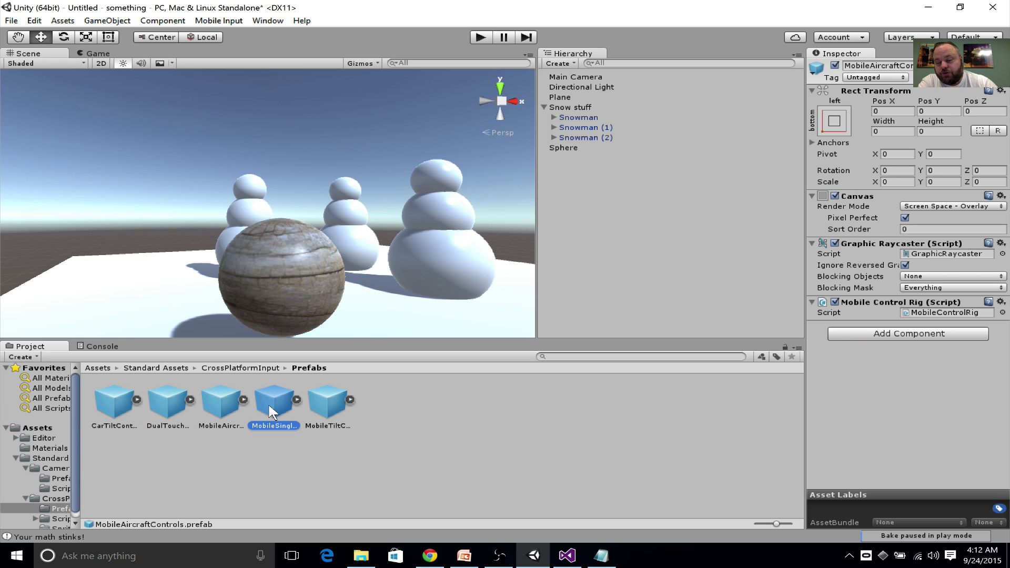
pyautogui.click(324, 410)
pyautogui.click(161, 484)
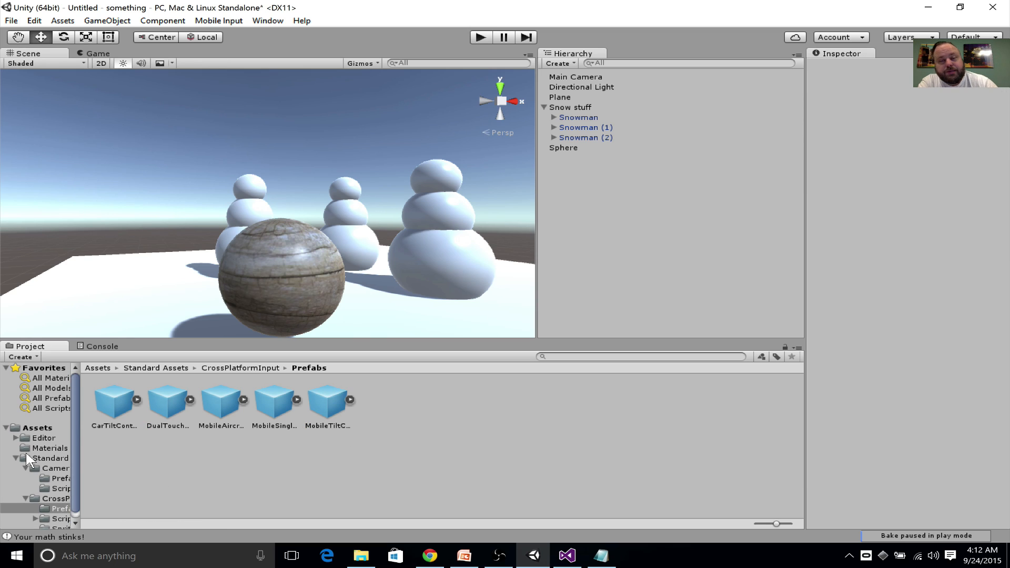
# Step: Import the complete Characters standard asset package into the project
pyautogui.click(62, 21)
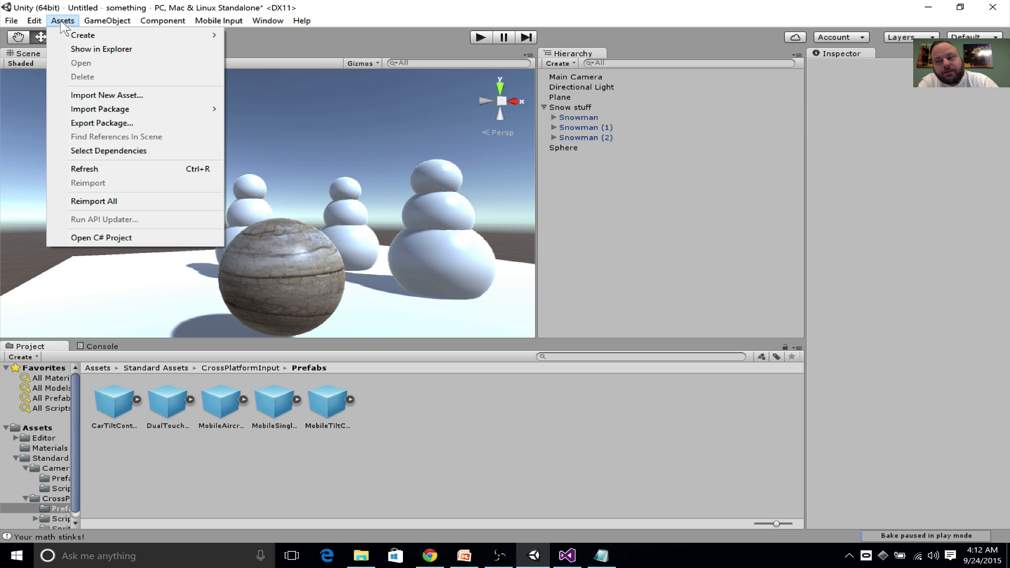
pyautogui.moveTo(199, 112)
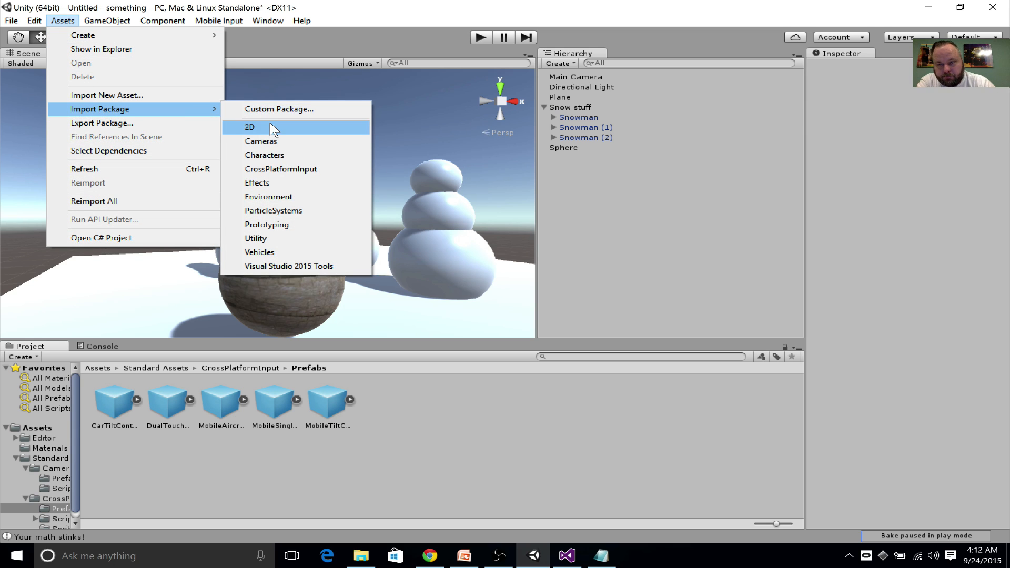
pyautogui.click(325, 160)
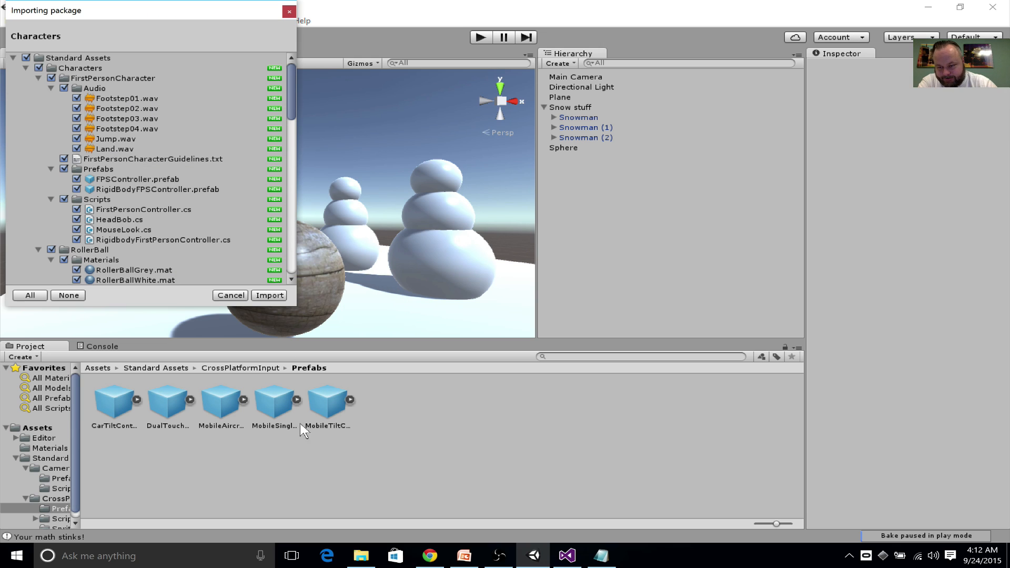
pyautogui.click(265, 296)
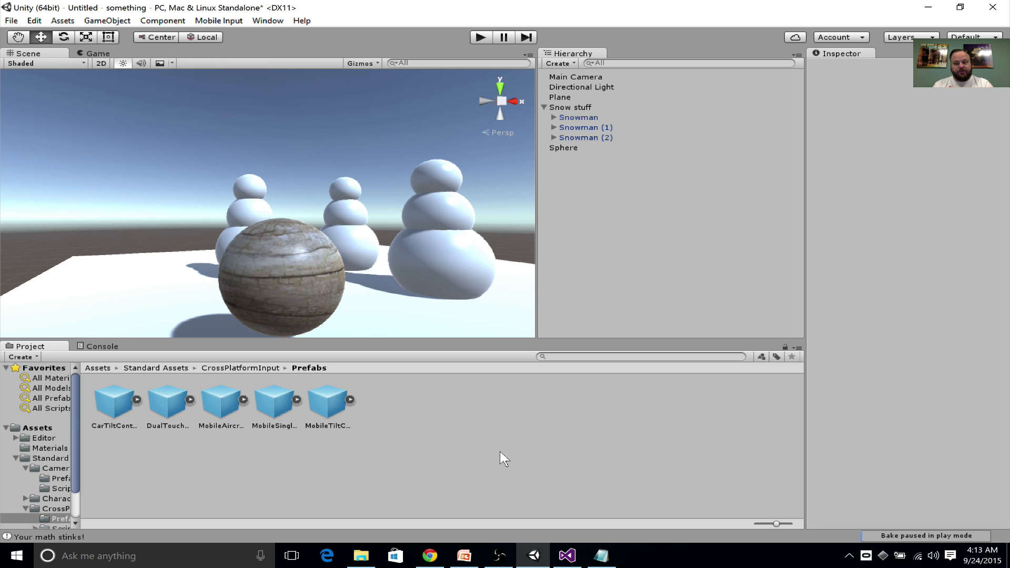
# Step: Collapse the CrossPlatformInput folder and open the Prefabs folder of FirstPersonCharacter within the Standard Assets Characters folder
pyautogui.click(25, 508)
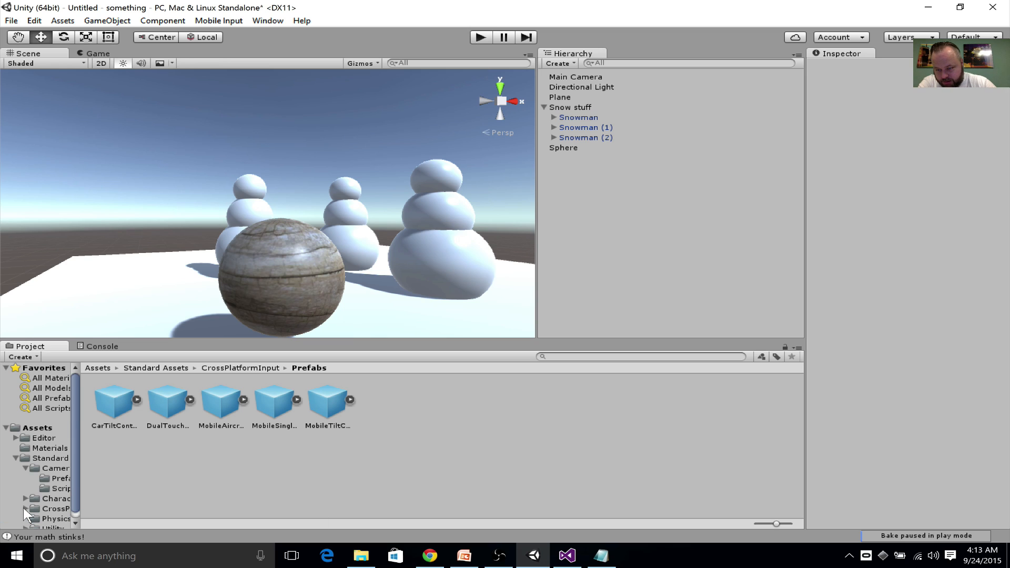
pyautogui.scroll(-1, 45, 500)
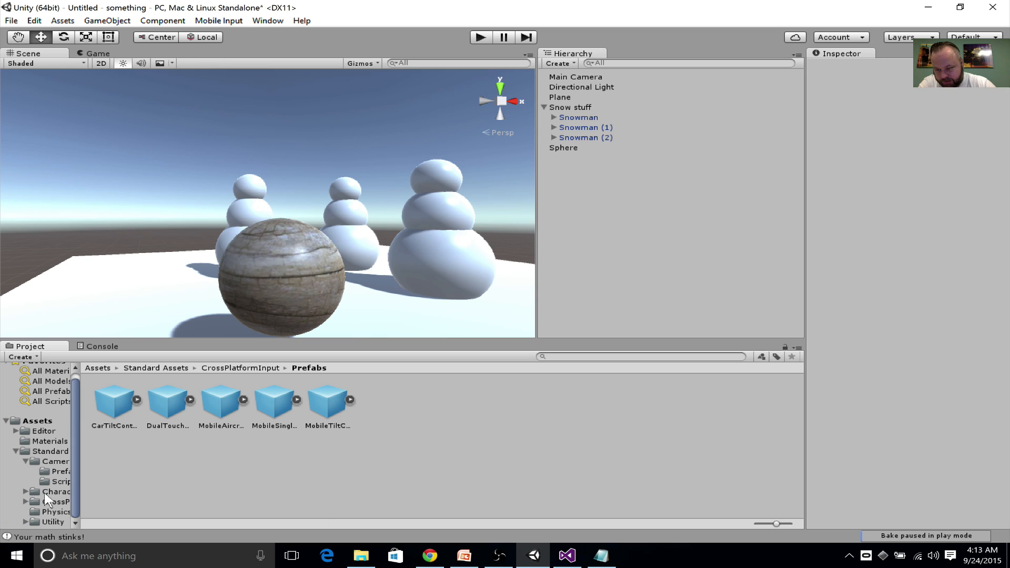
pyautogui.click(41, 458)
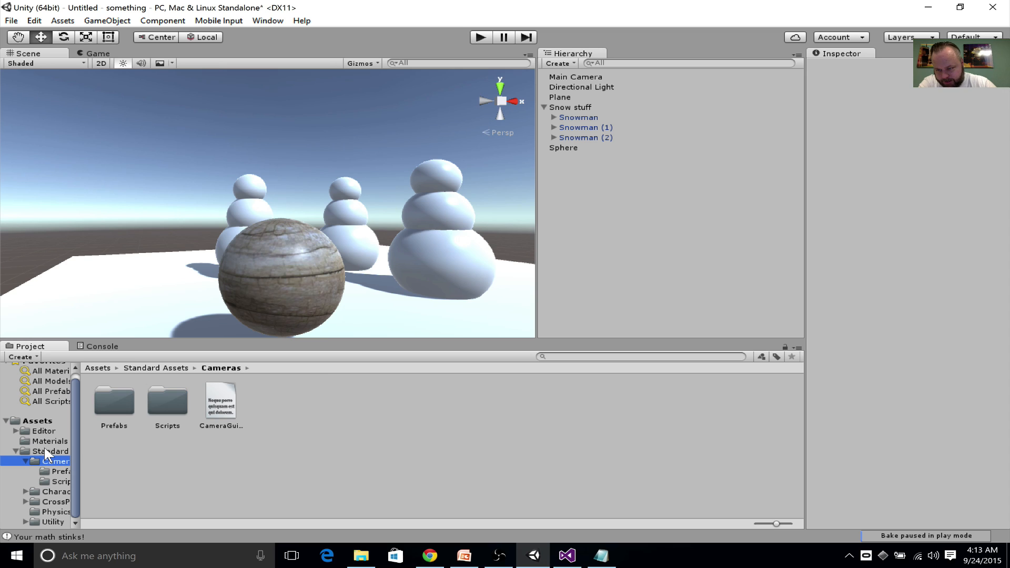
pyautogui.click(48, 452)
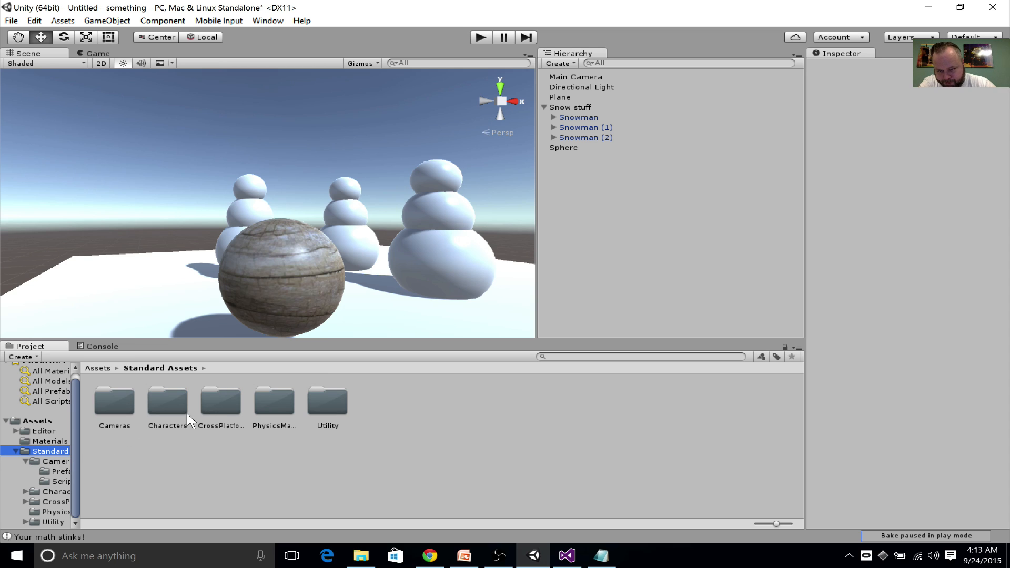
pyautogui.doubleClick(172, 397)
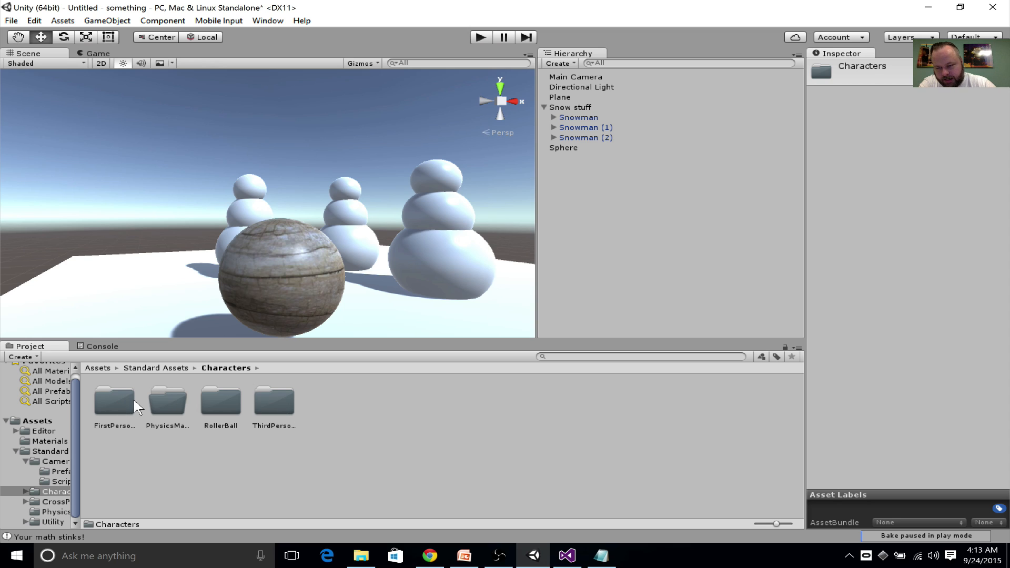
pyautogui.click(115, 403)
pyautogui.doubleClick(115, 399)
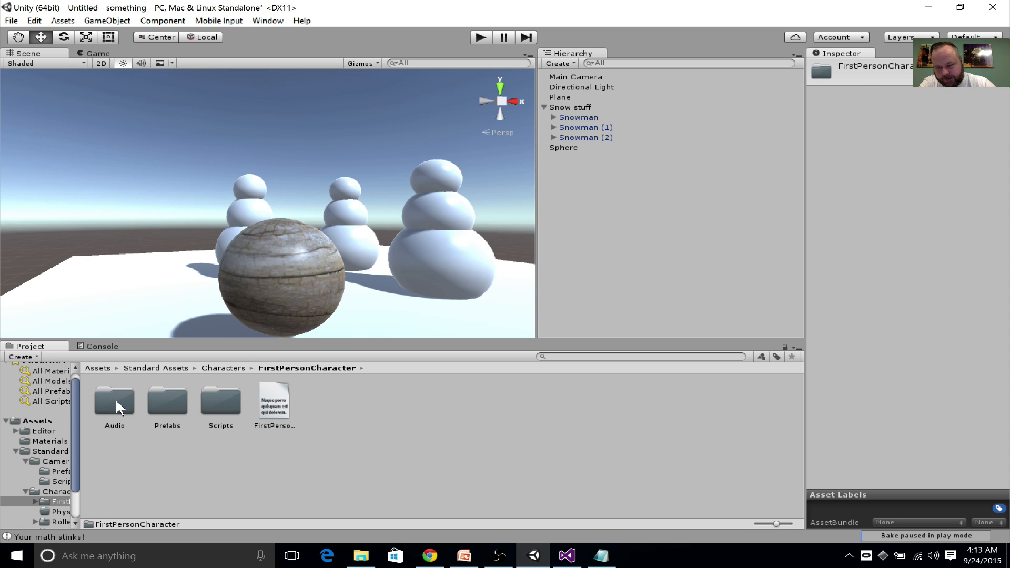
pyautogui.doubleClick(164, 399)
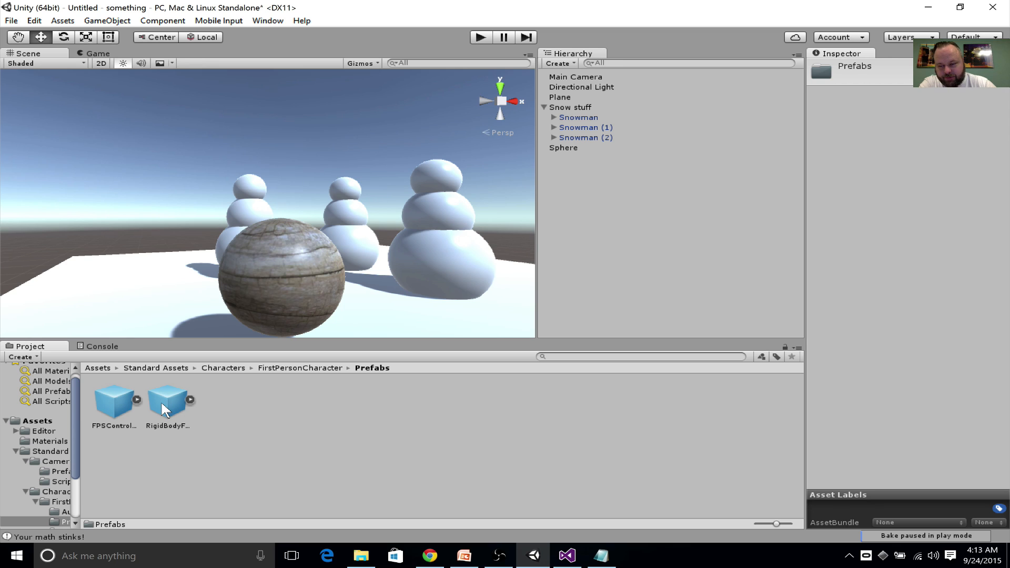
# Step: Place the RigidBodyFPSController prefab on the plane beside the wooden sphere and raise it to a Y position of about 1.04
pyautogui.click(163, 425)
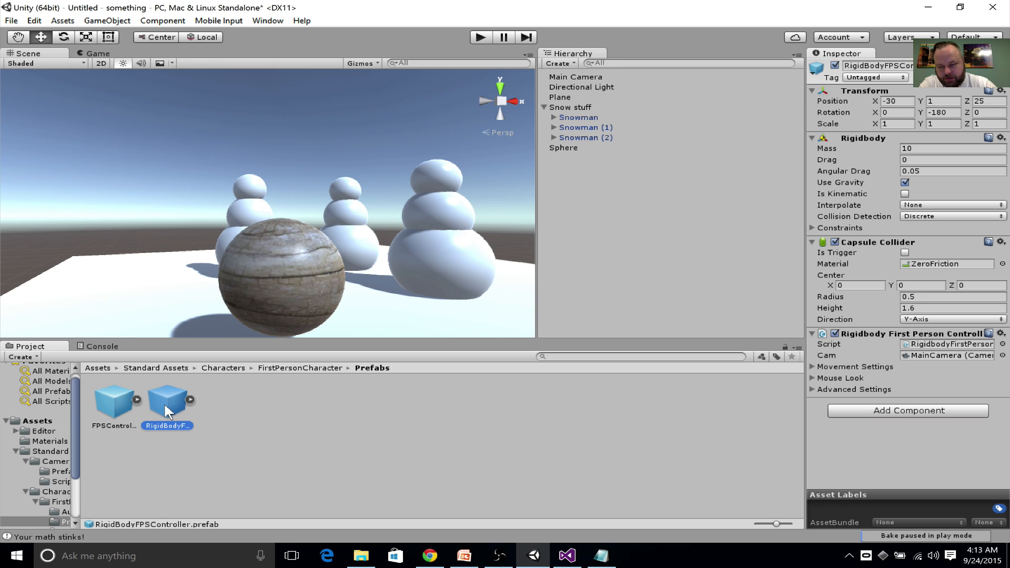
pyautogui.moveTo(221, 392); pyautogui.dragTo(131, 314)
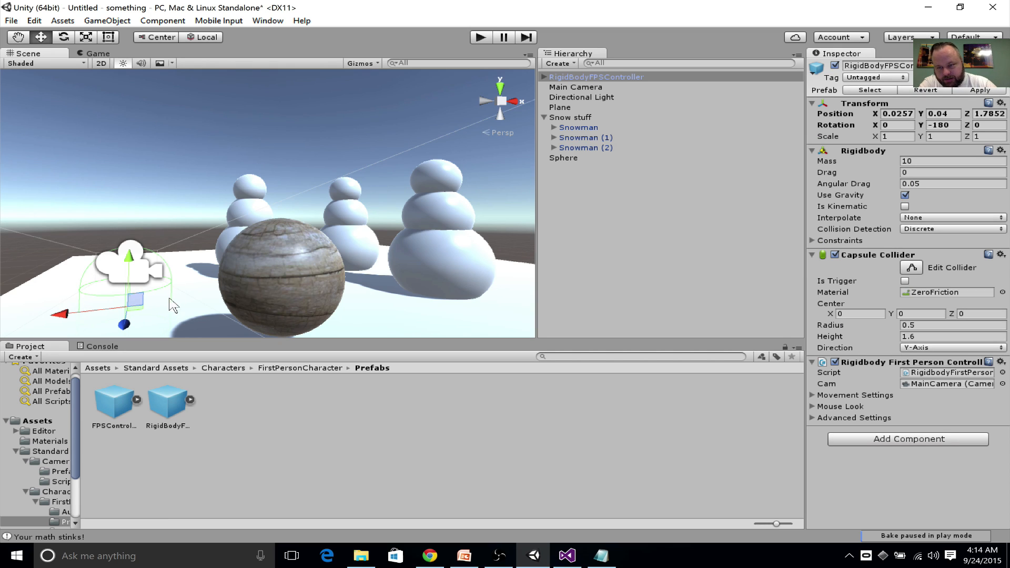
pyautogui.moveTo(131, 257); pyautogui.dragTo(114, 183)
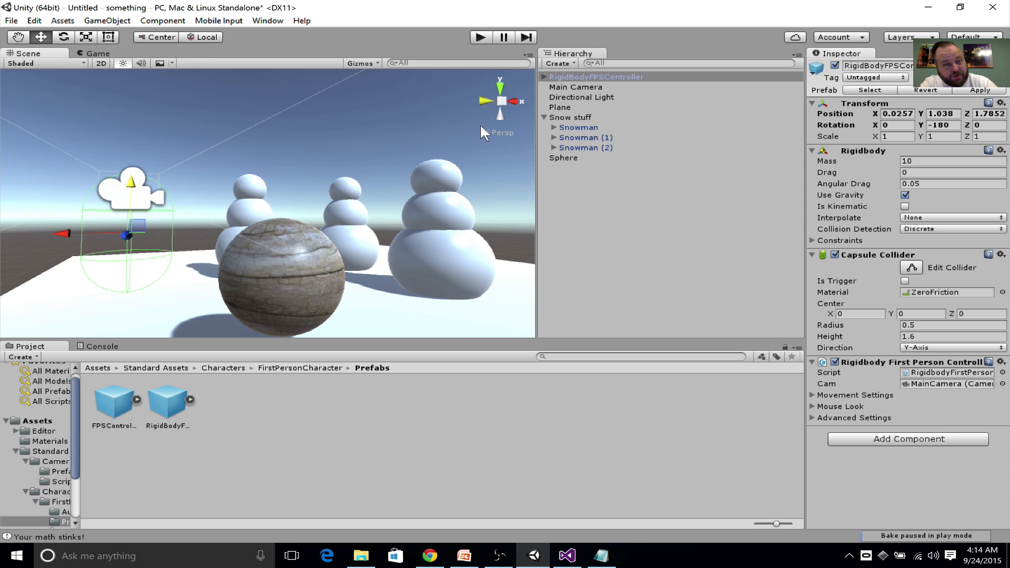
# Step: Deactivate the Main Camera object in the scene without deleting it
pyautogui.click(581, 90)
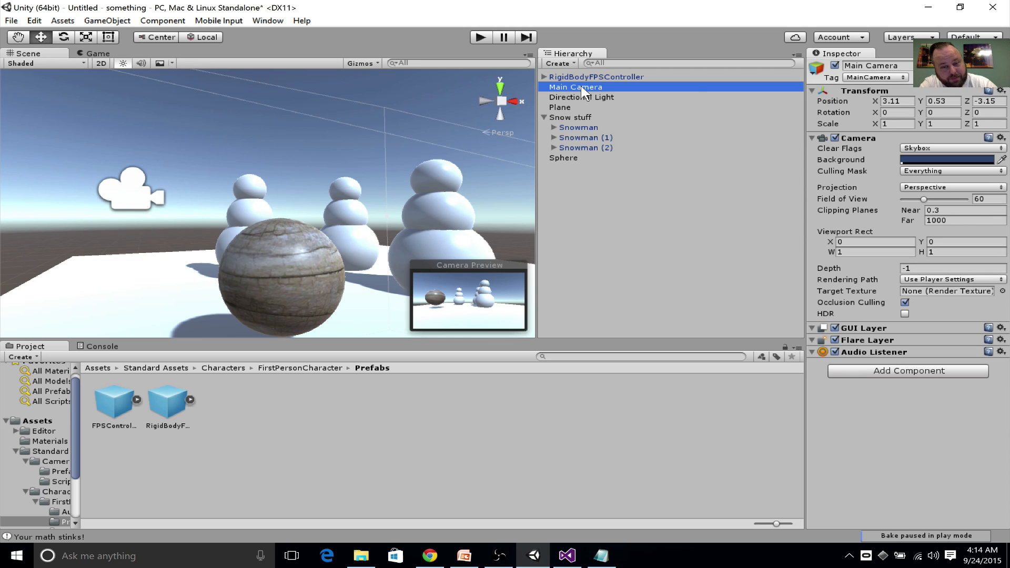
pyautogui.rightClick(584, 93)
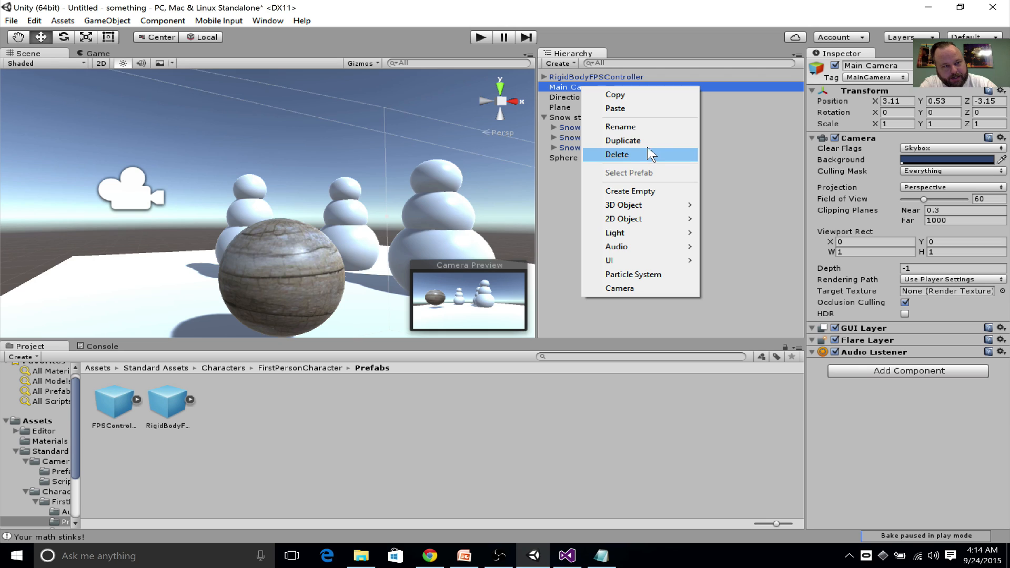
pyautogui.click(742, 93)
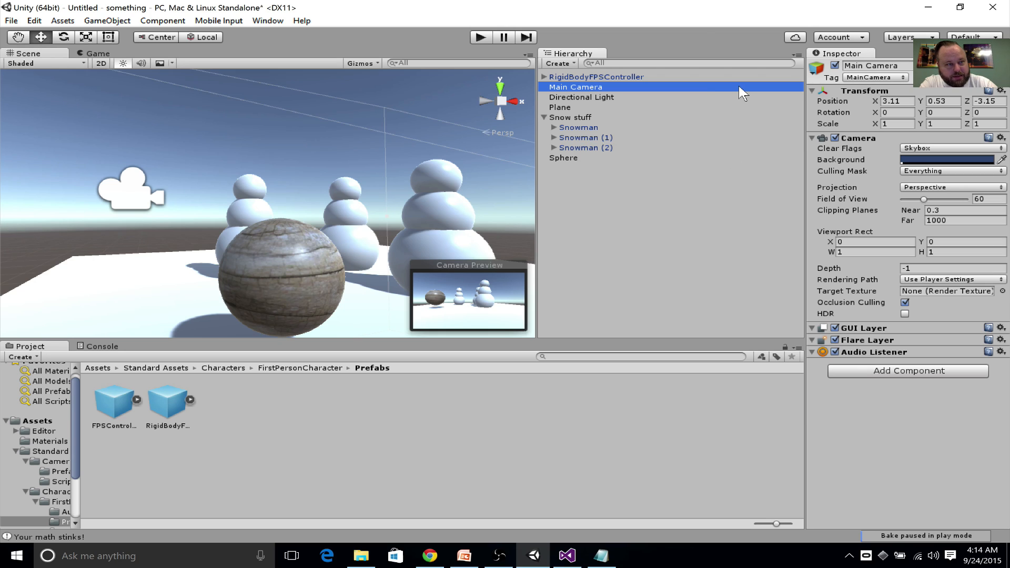
pyautogui.click(836, 67)
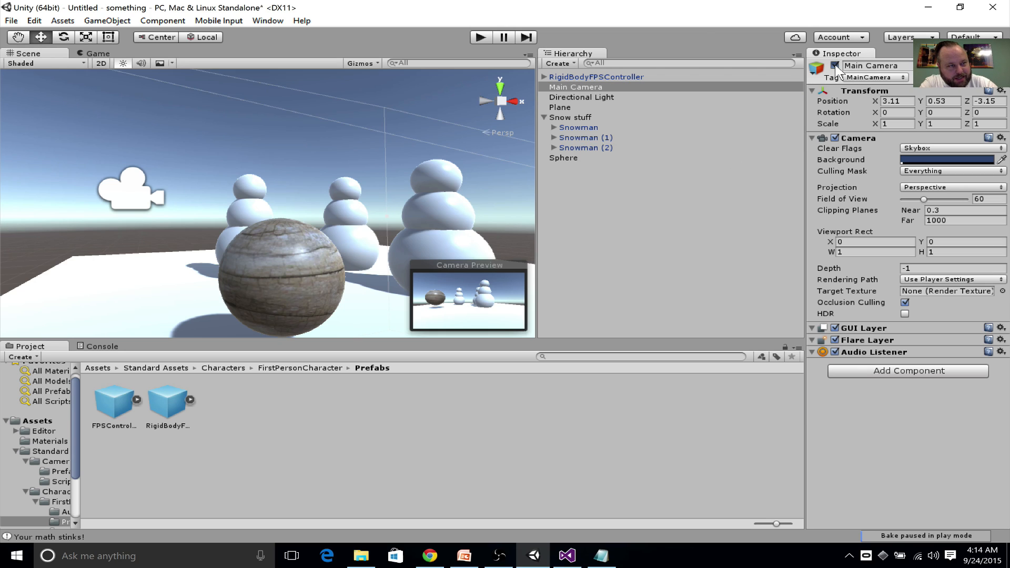
pyautogui.click(835, 65)
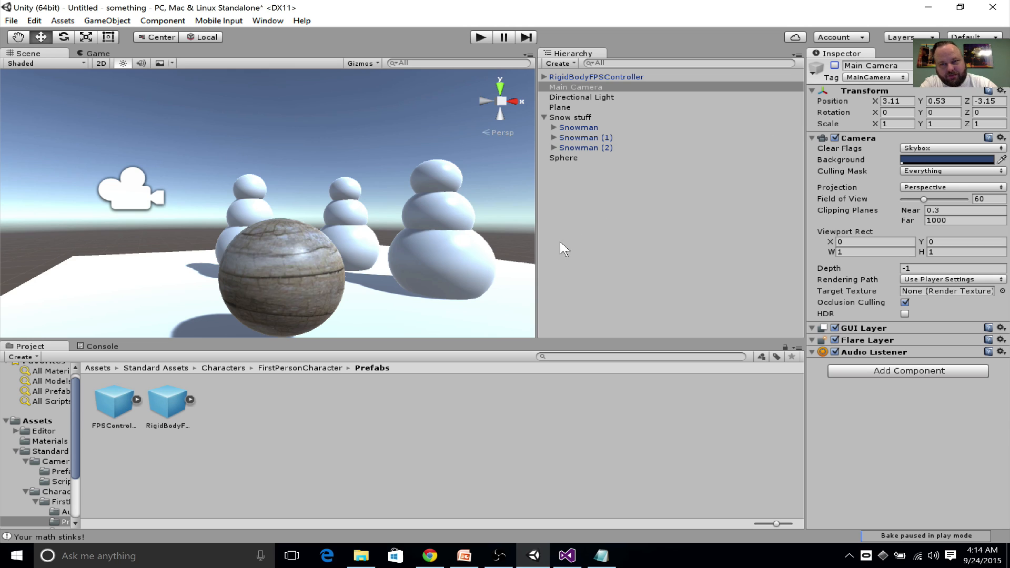
# Step: Run the scene, walk around the snowmen and sphere with the first-person controller, and stop play mode
pyautogui.click(478, 38)
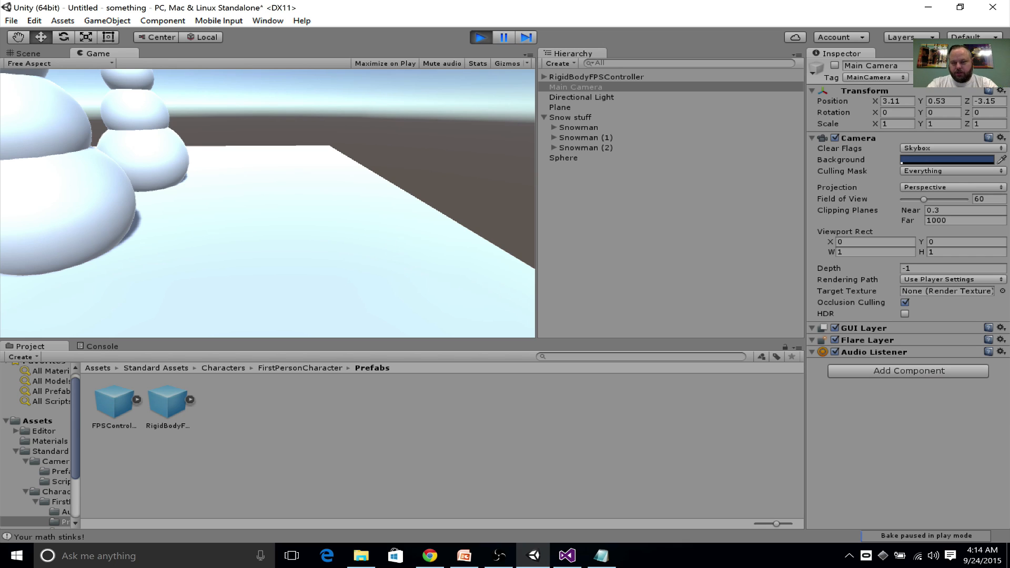
pyautogui.press('w')
pyautogui.press('w')
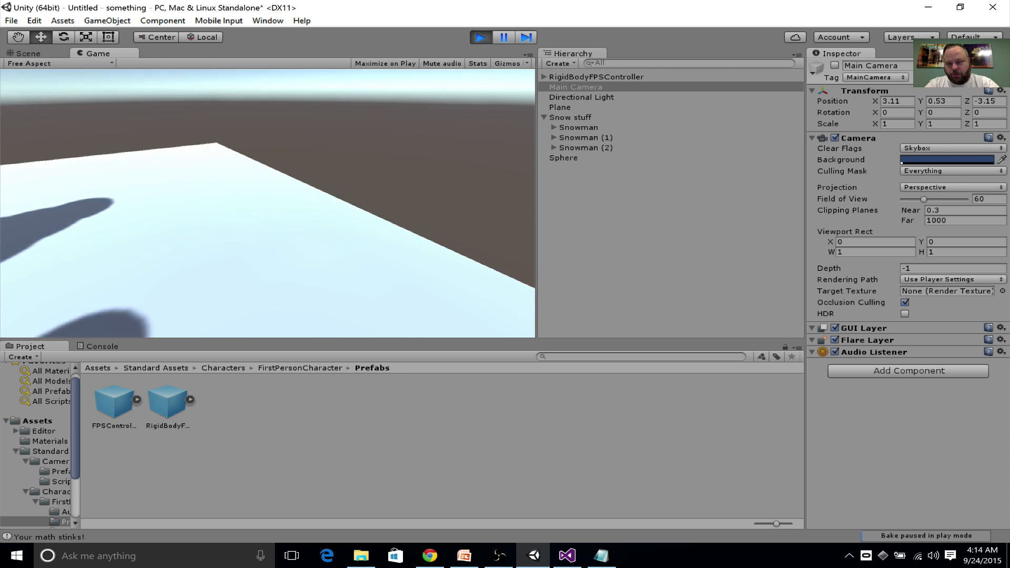
pyautogui.press('w')
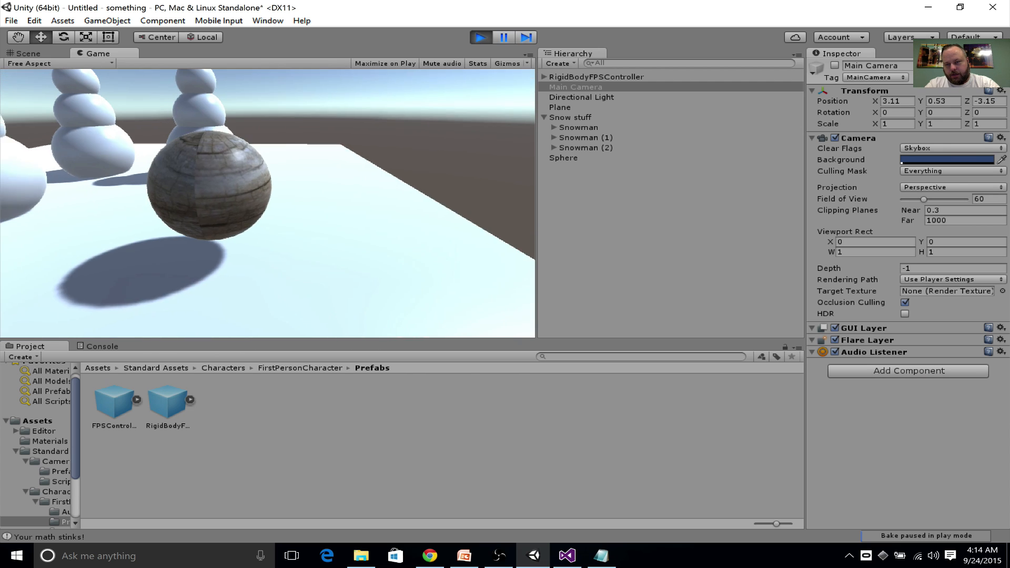
pyautogui.press('w')
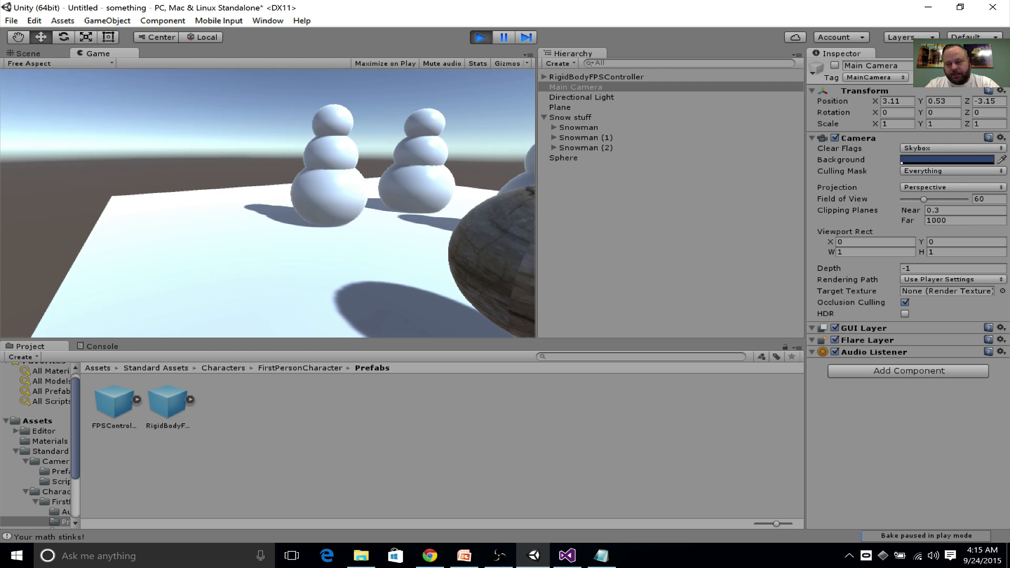
pyautogui.press('w')
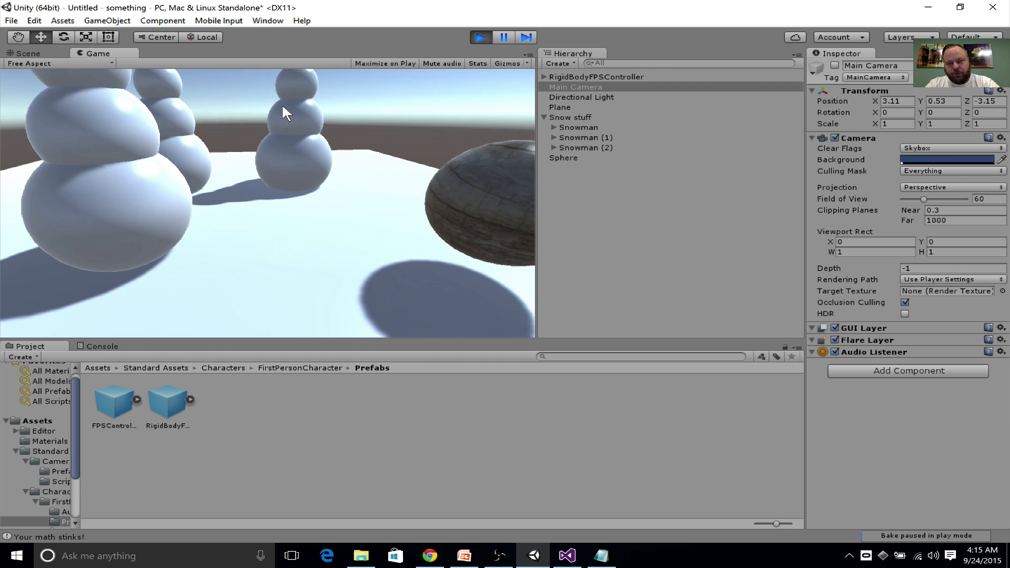
pyautogui.press('w')
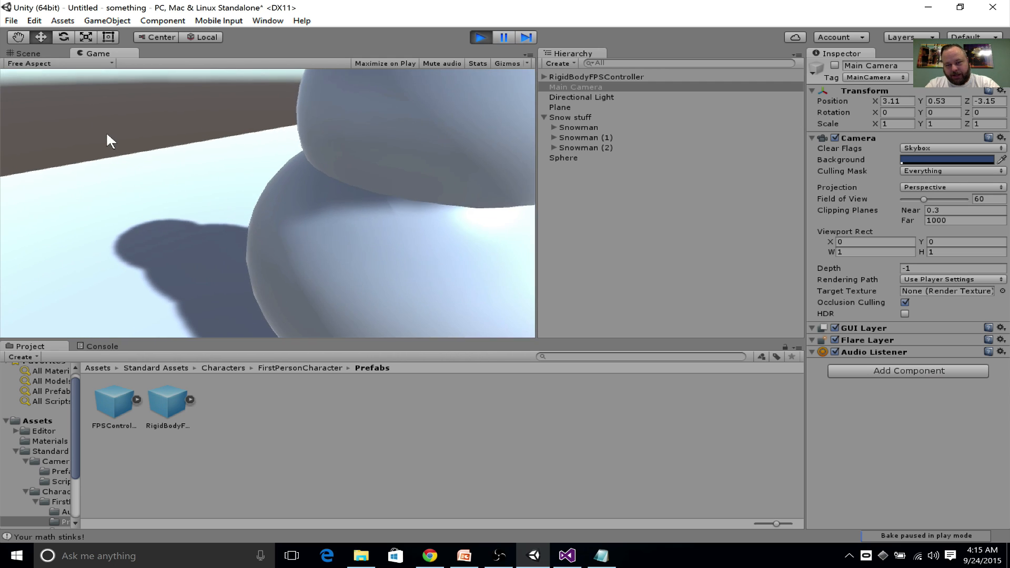
pyautogui.press('s')
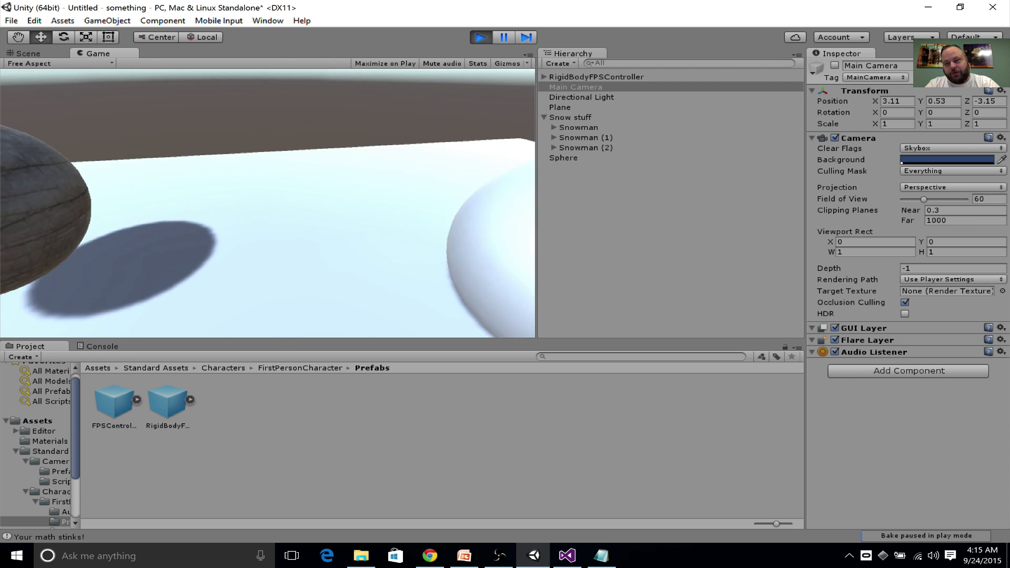
pyautogui.press('w')
pyautogui.press('w')
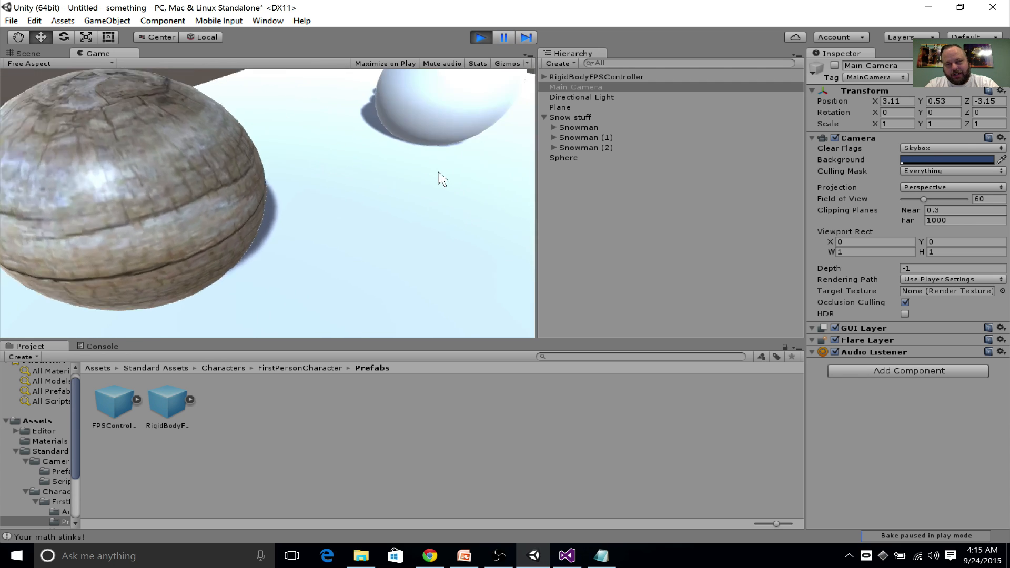
pyautogui.press('w')
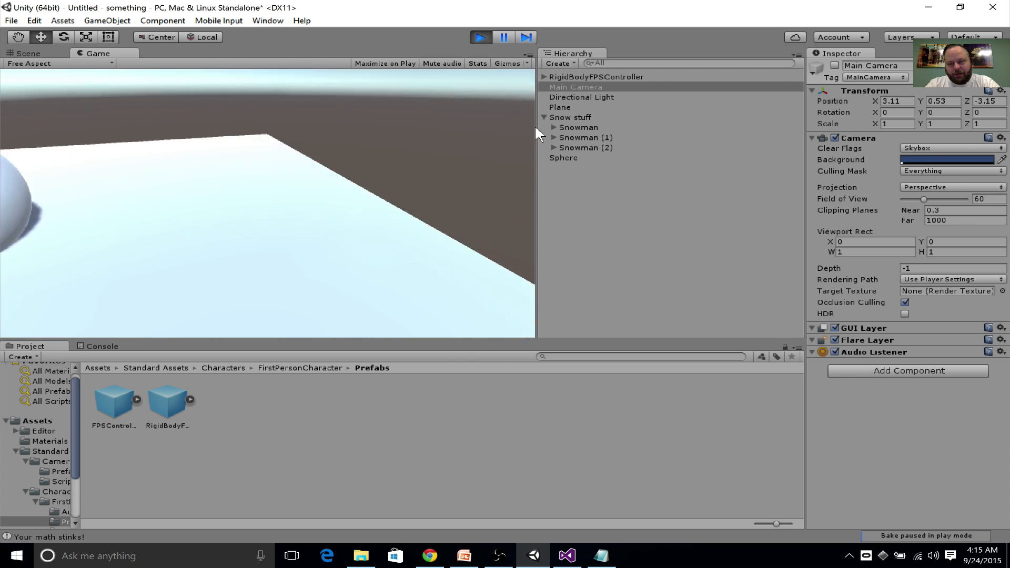
pyautogui.press('w')
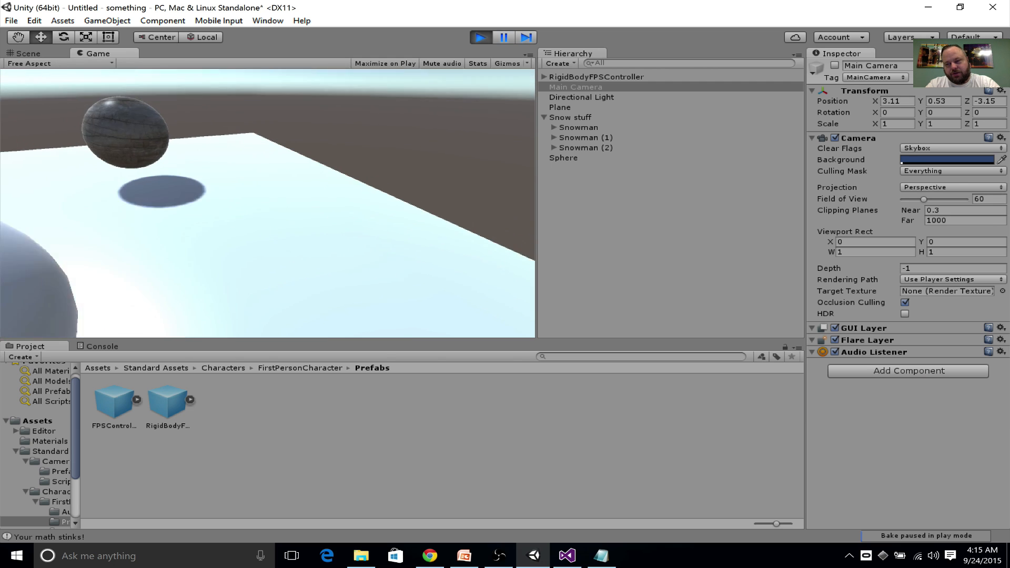
pyautogui.press('w')
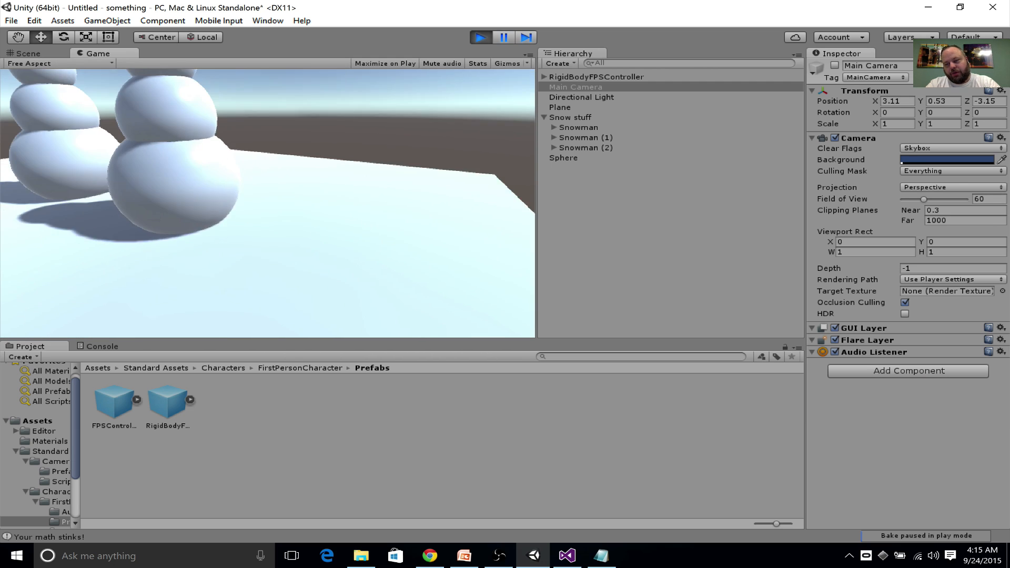
pyautogui.press('w')
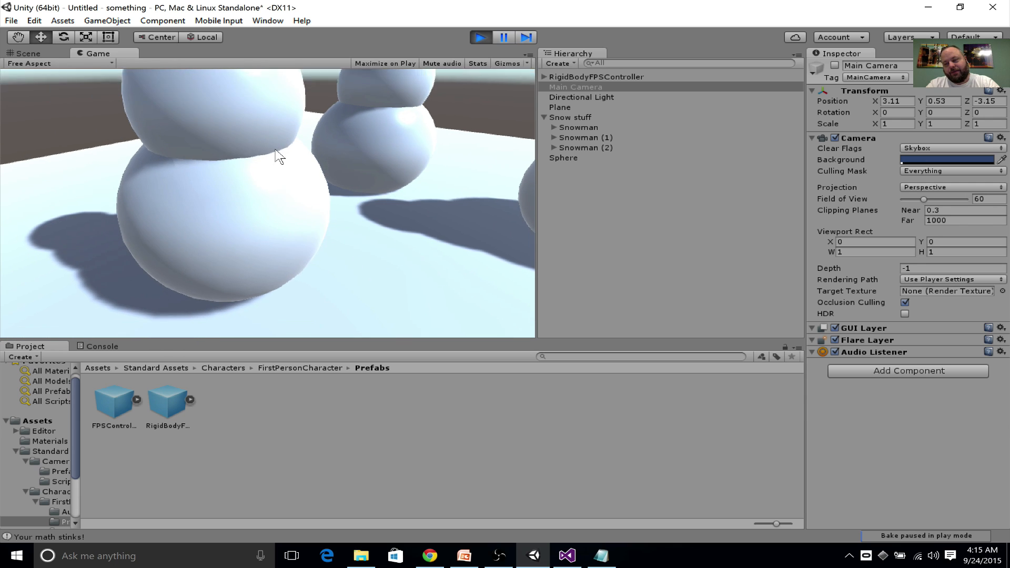
pyautogui.click(276, 149)
pyautogui.press('s')
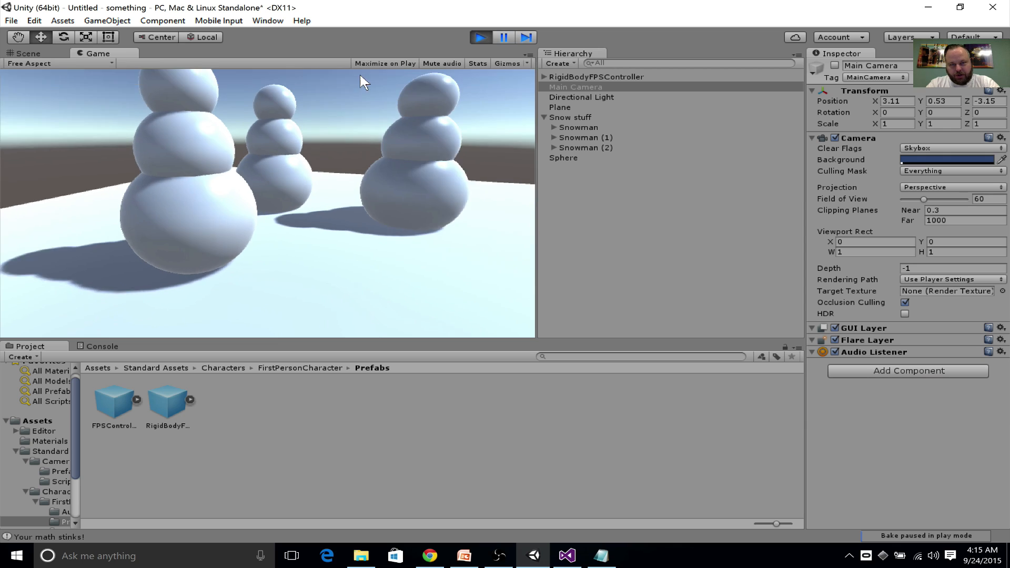
pyautogui.hotkey('ctrl', 'p')
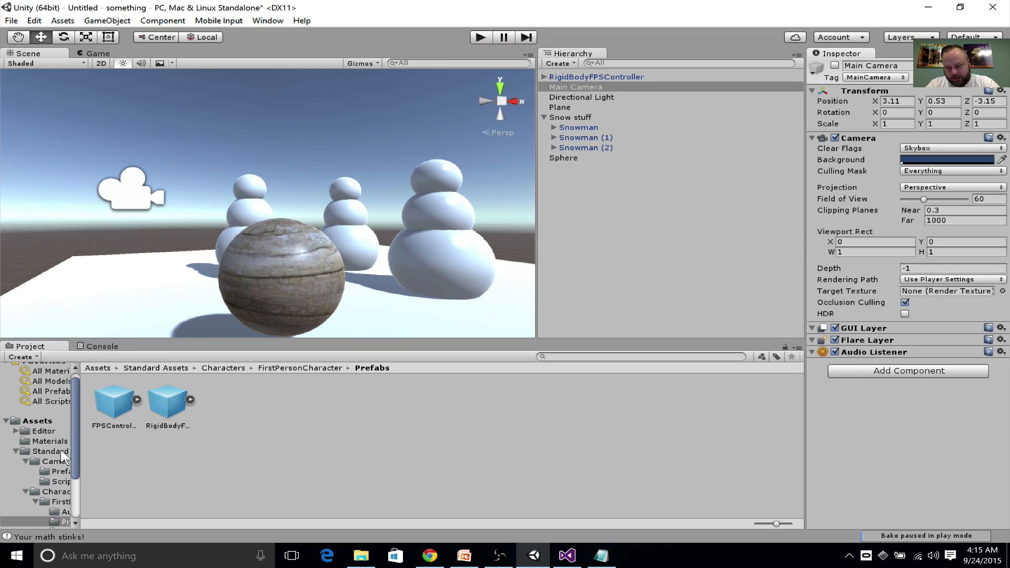
# Step: Delete the RigidBodyFPSController from the scene and open the Prefabs folder of ThirdPersonCharacter within the Characters assets
pyautogui.scroll(-3, 53, 492)
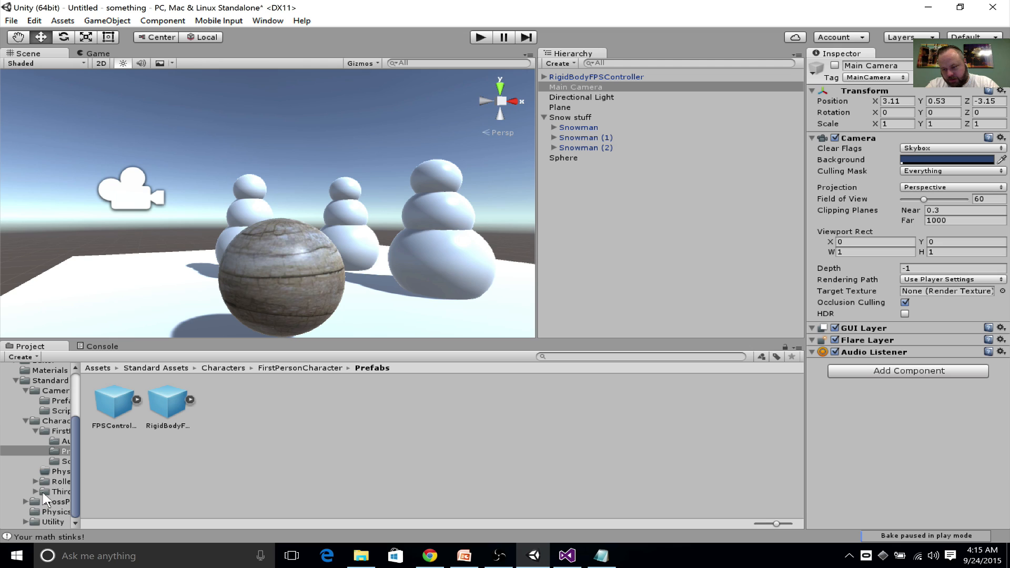
pyautogui.click(593, 78)
pyautogui.rightClick(593, 81)
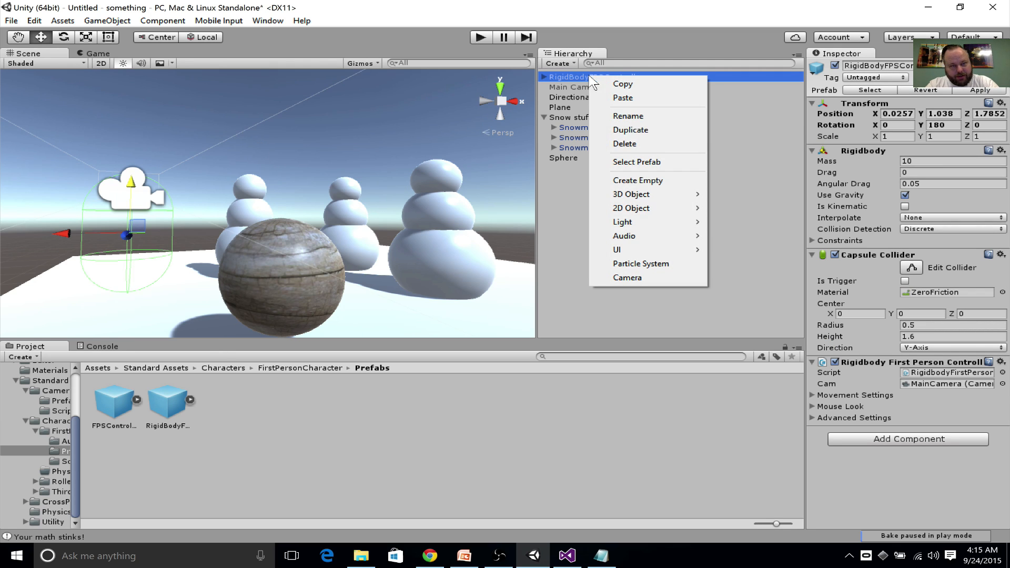
pyautogui.click(648, 149)
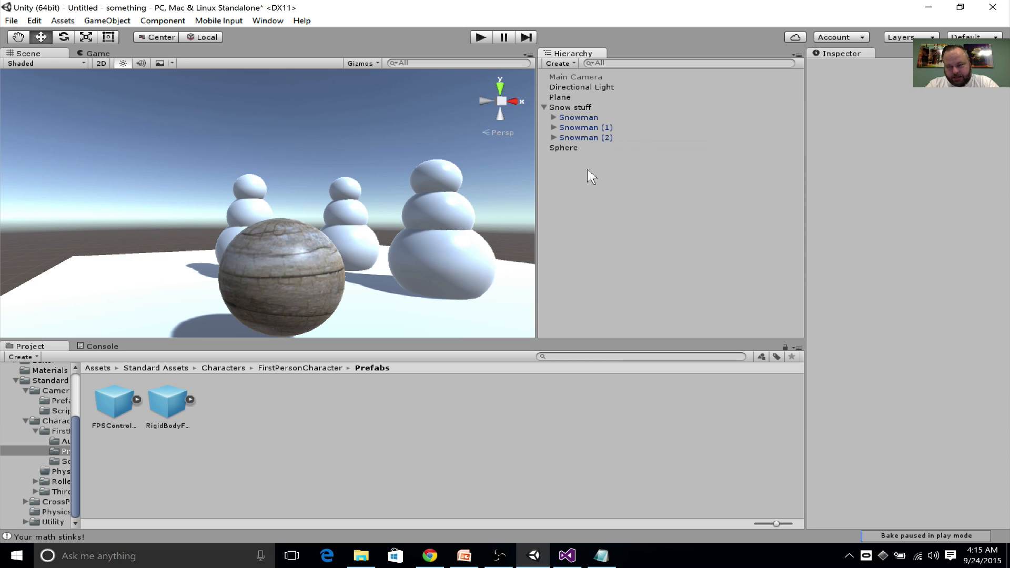
pyautogui.click(59, 493)
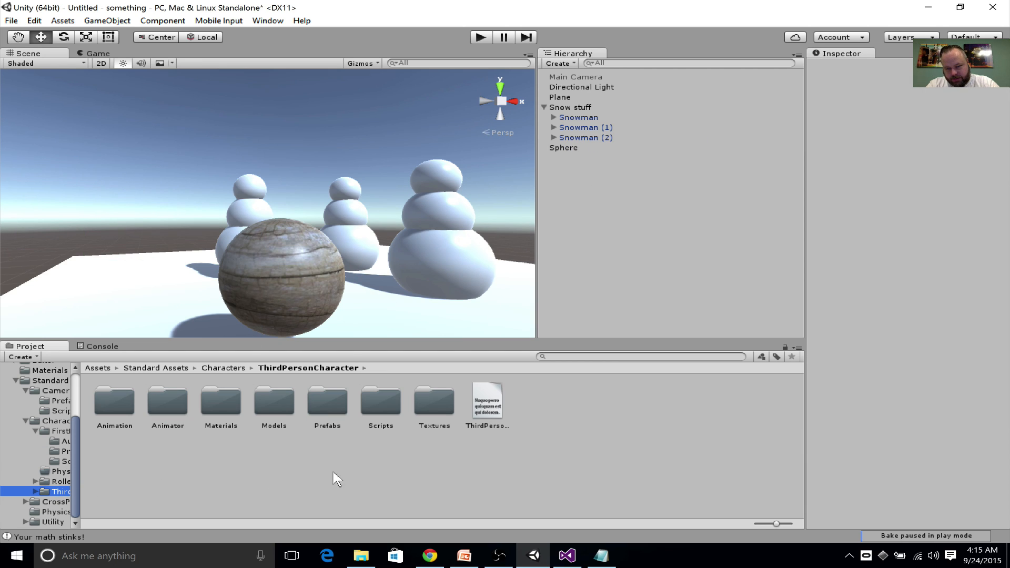
pyautogui.doubleClick(327, 396)
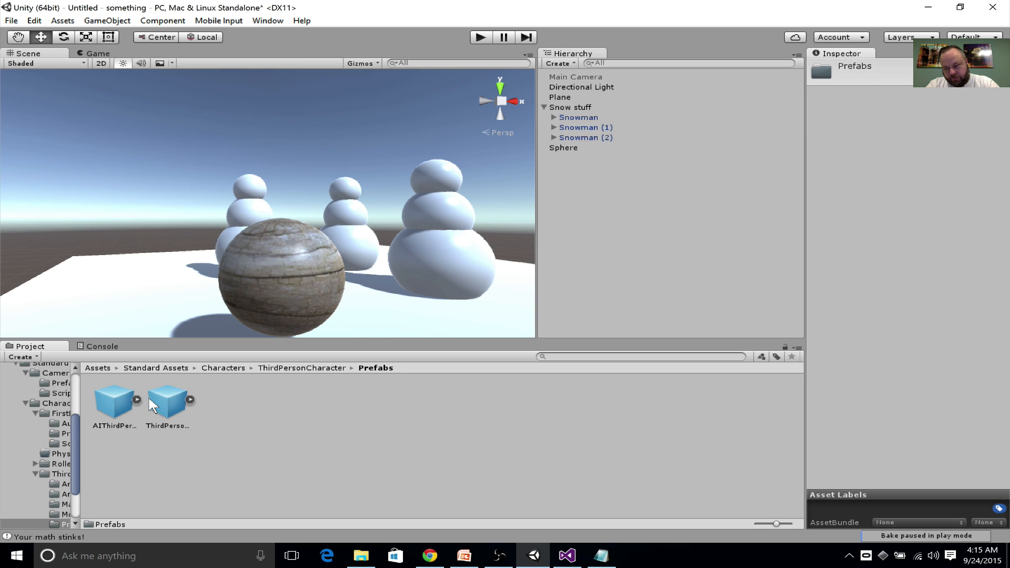
pyautogui.moveTo(160, 406); pyautogui.dragTo(606, 204)
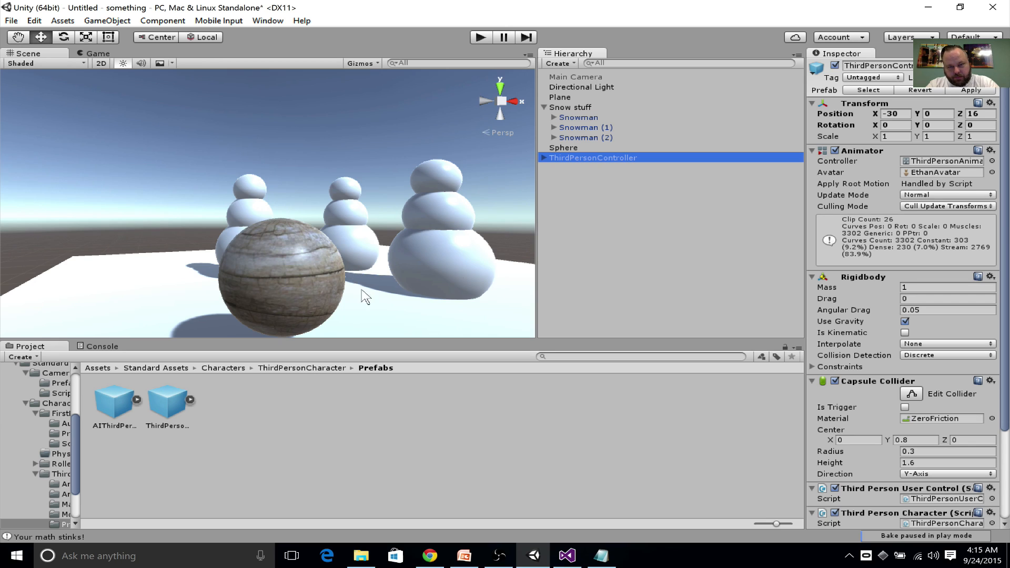
pyautogui.press('f')
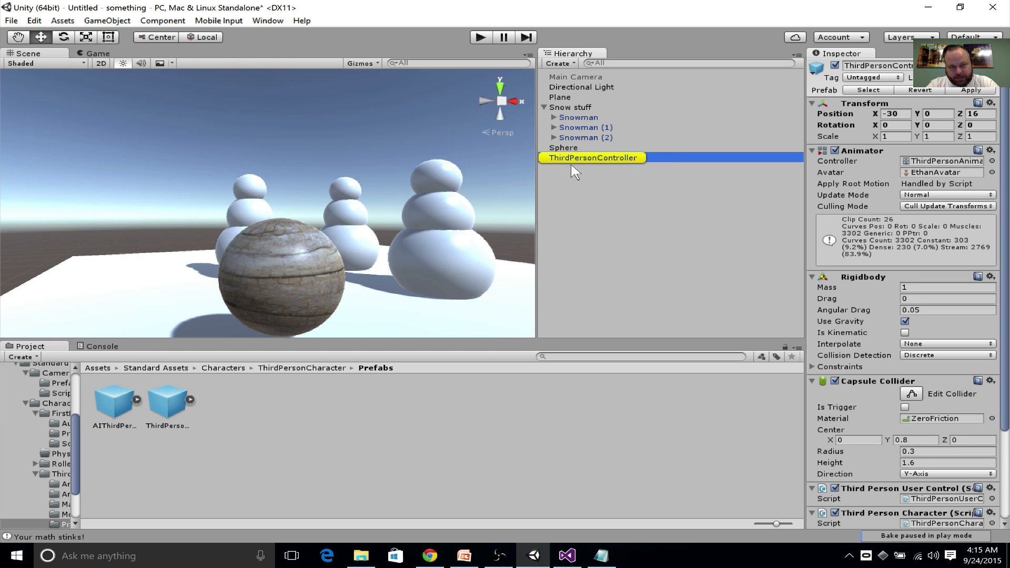
pyautogui.press('F2')
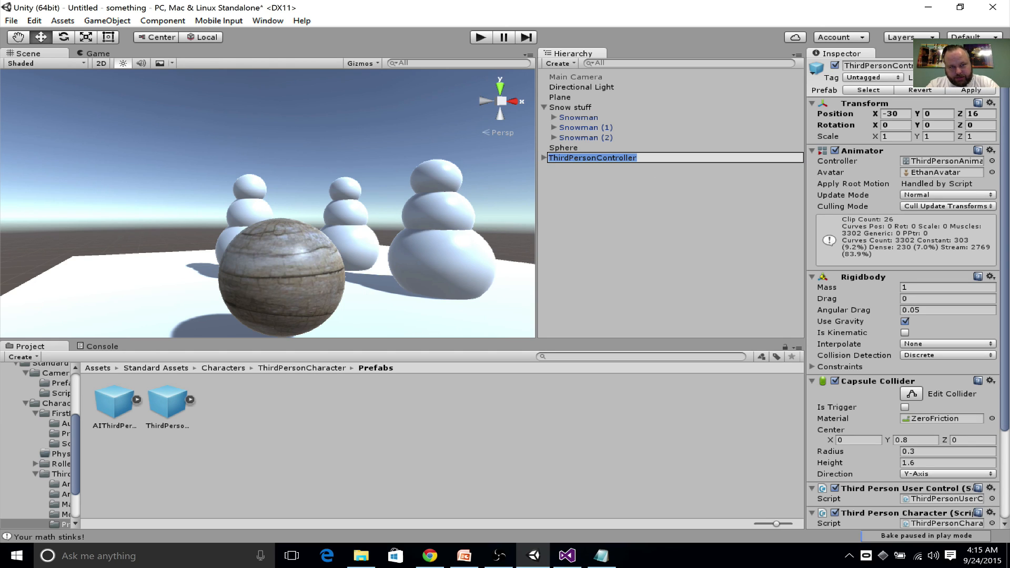
pyautogui.click(604, 214)
pyautogui.click(595, 160)
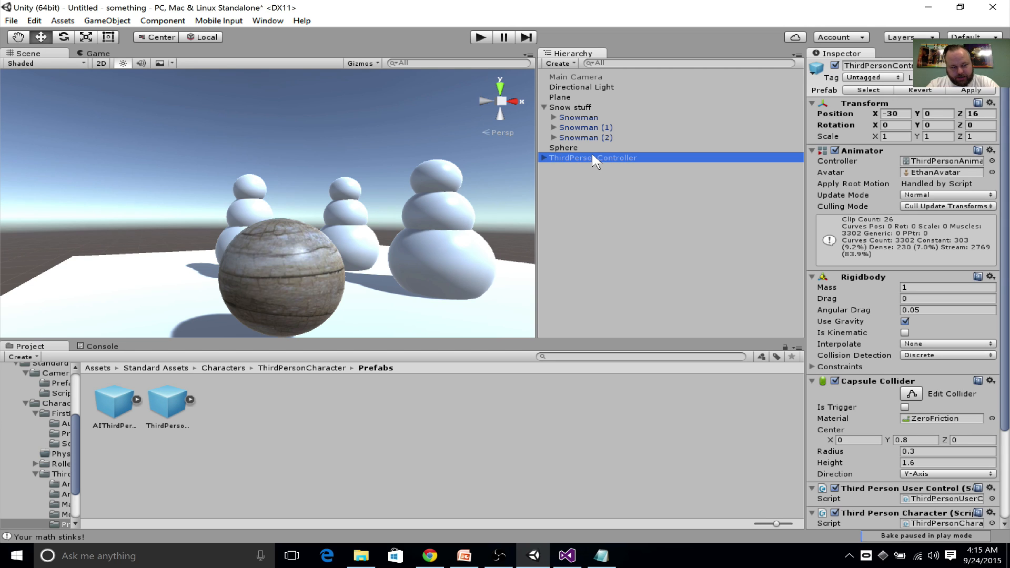
pyautogui.rightClick(595, 160)
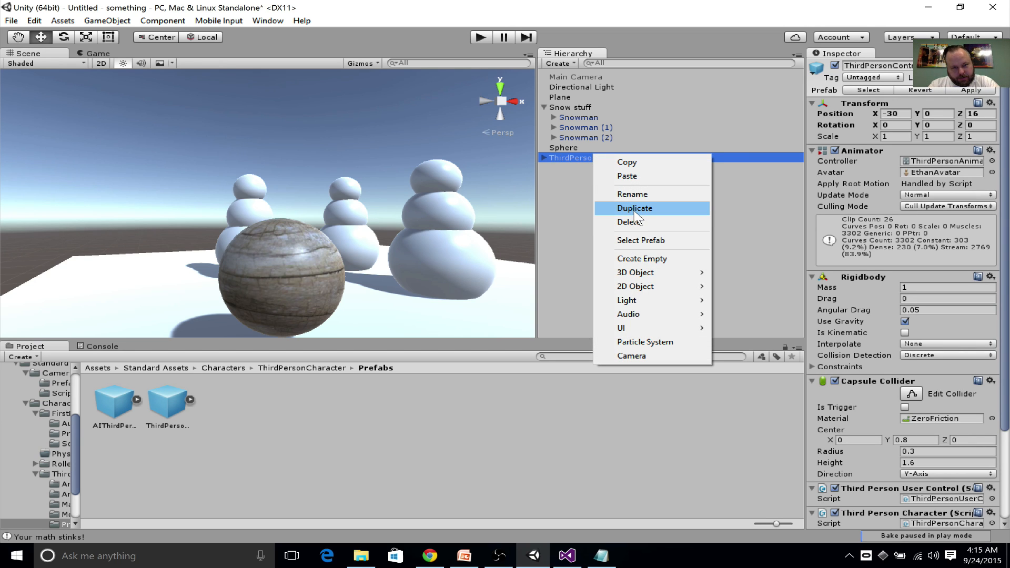
pyautogui.click(634, 222)
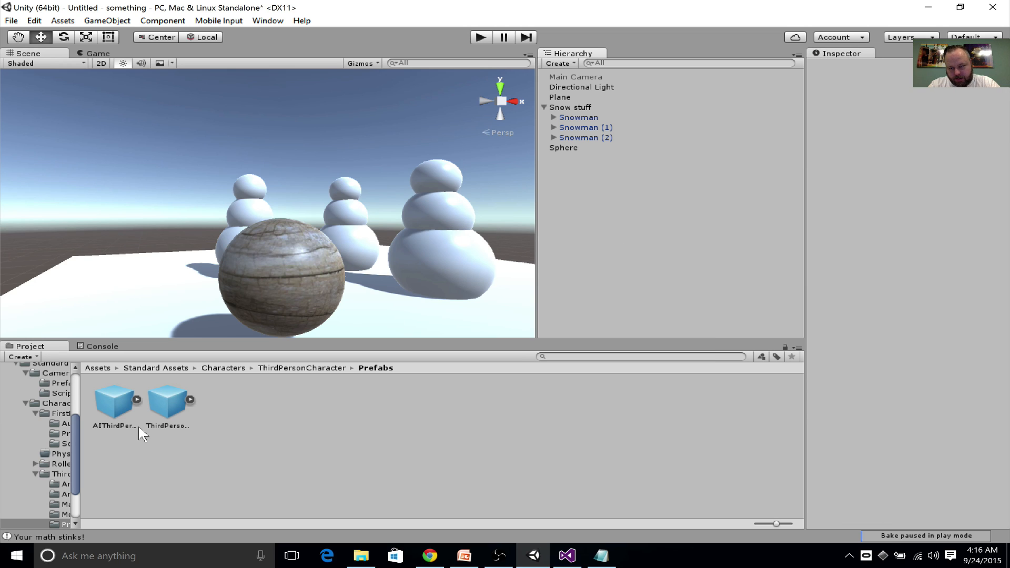
# Step: Place the ThirdPersonController prefab on the plane beside the wooden sphere, and briefly run and stop the scene
pyautogui.moveTo(167, 415); pyautogui.dragTo(134, 319)
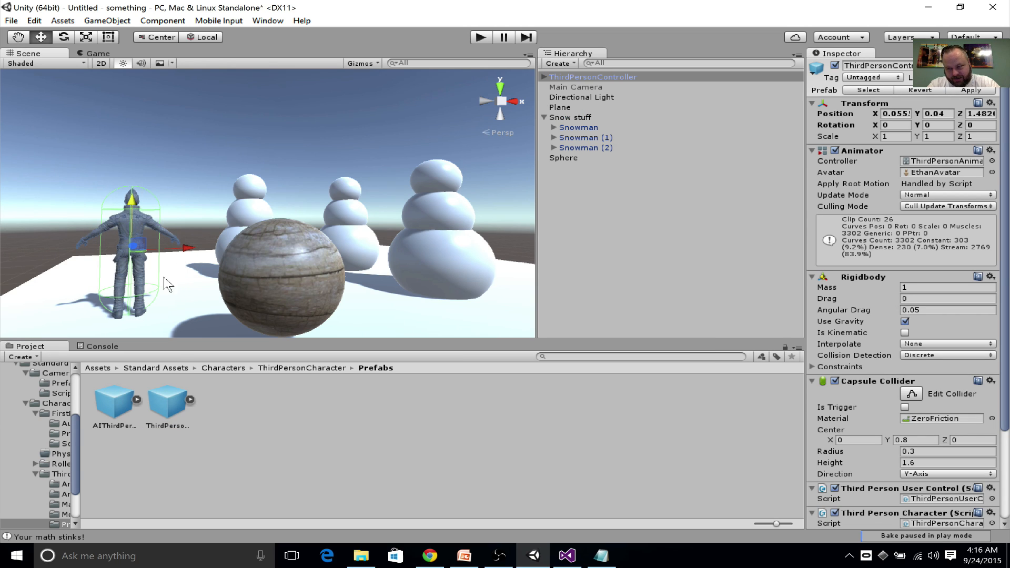
pyautogui.click(480, 38)
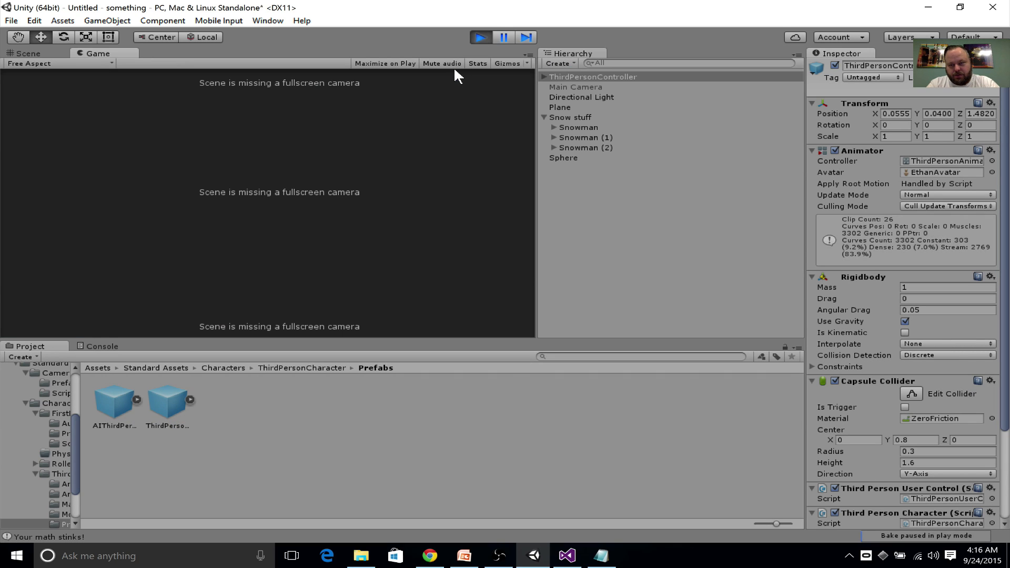
pyautogui.click(480, 38)
# Step: Reactivate the Main Camera object and review the component settings of the ThirdPersonController
pyautogui.click(584, 88)
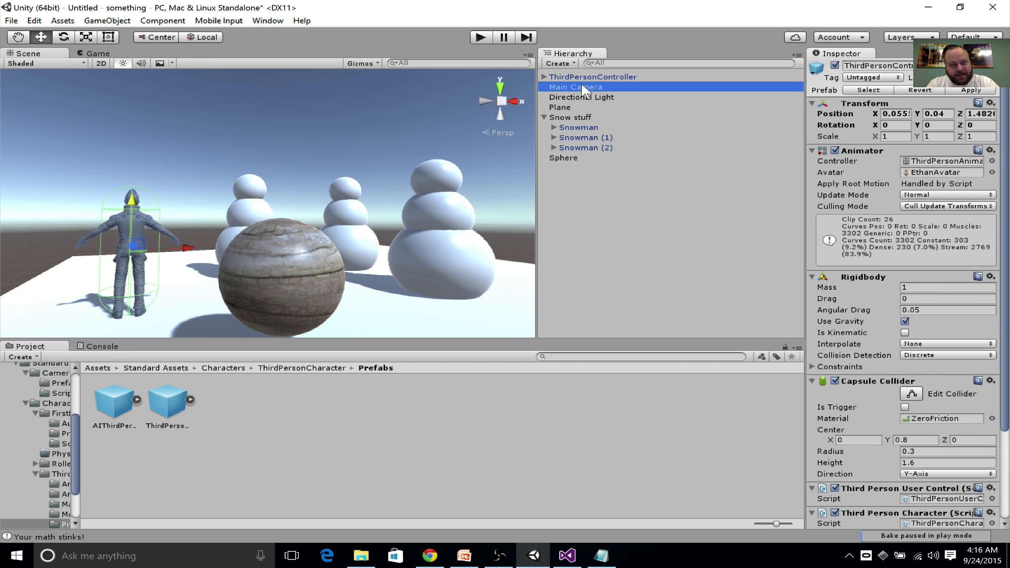
pyautogui.click(835, 66)
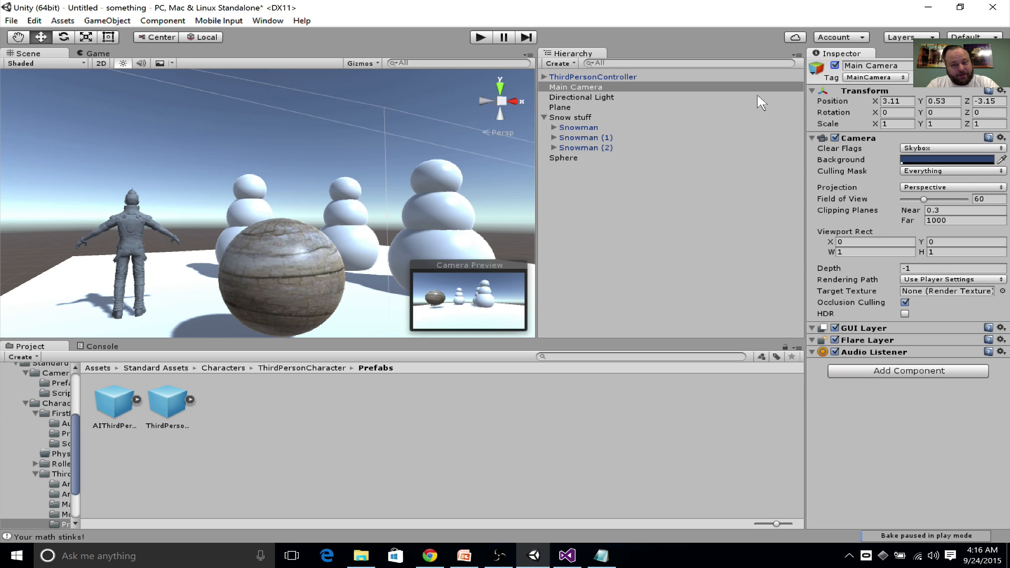
pyautogui.click(613, 78)
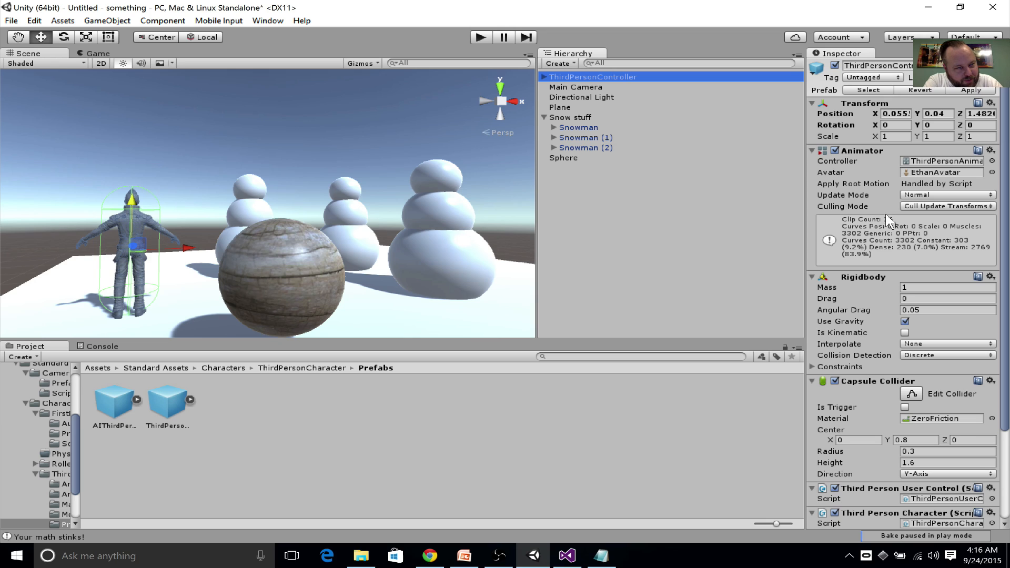
pyautogui.scroll(-5, 866, 310)
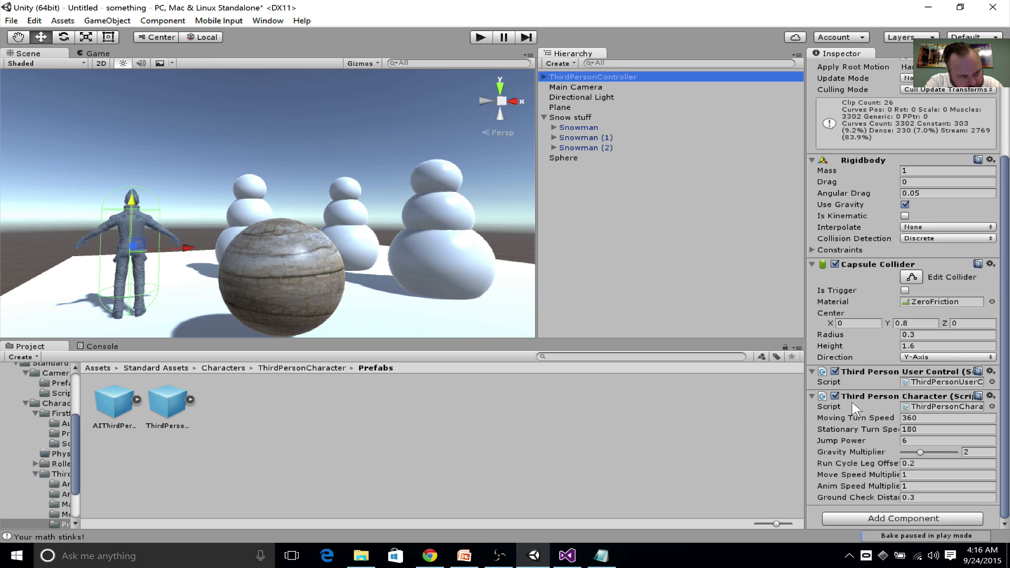
pyautogui.scroll(5, 868, 280)
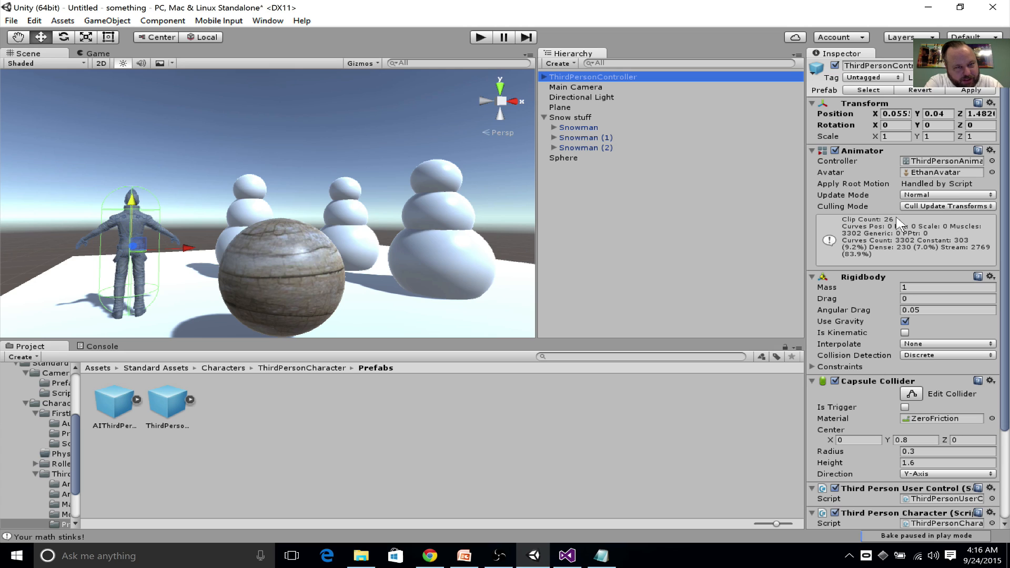
# Step: Run the scene, walk the third-person character around the sphere and snowmen, make it jump, and stop play mode
pyautogui.click(481, 38)
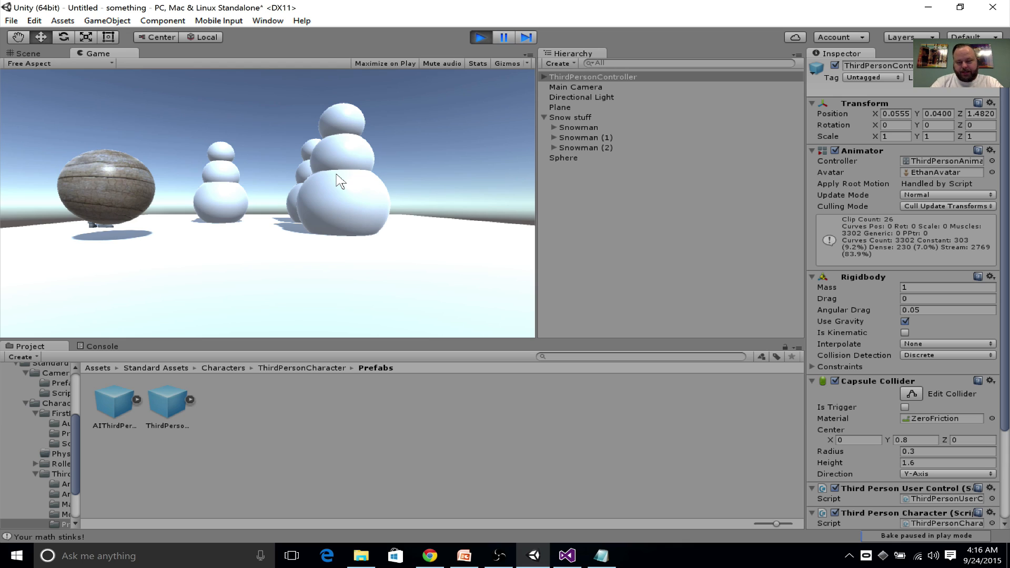
pyautogui.press('a')
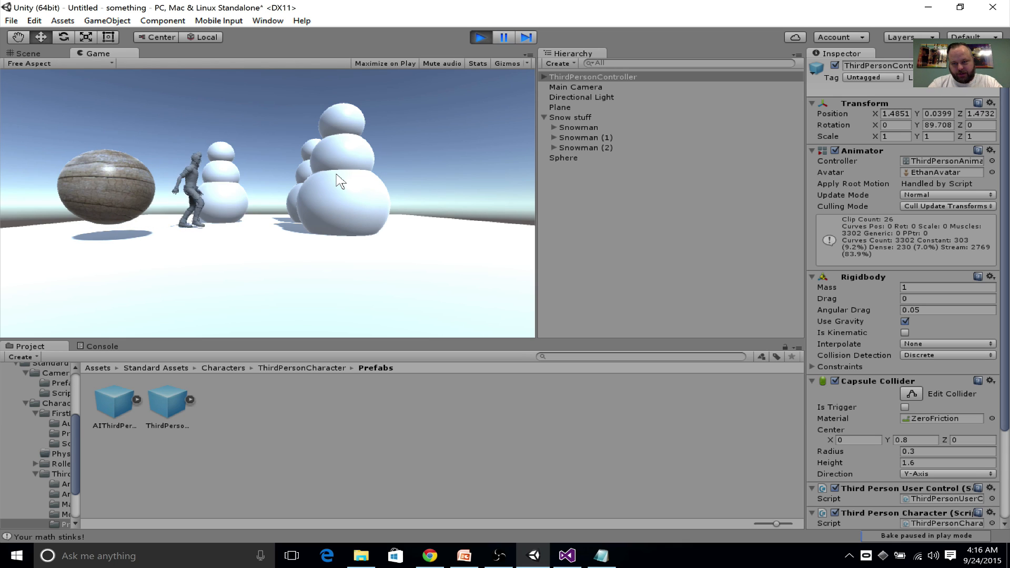
pyautogui.press('s')
pyautogui.press('d')
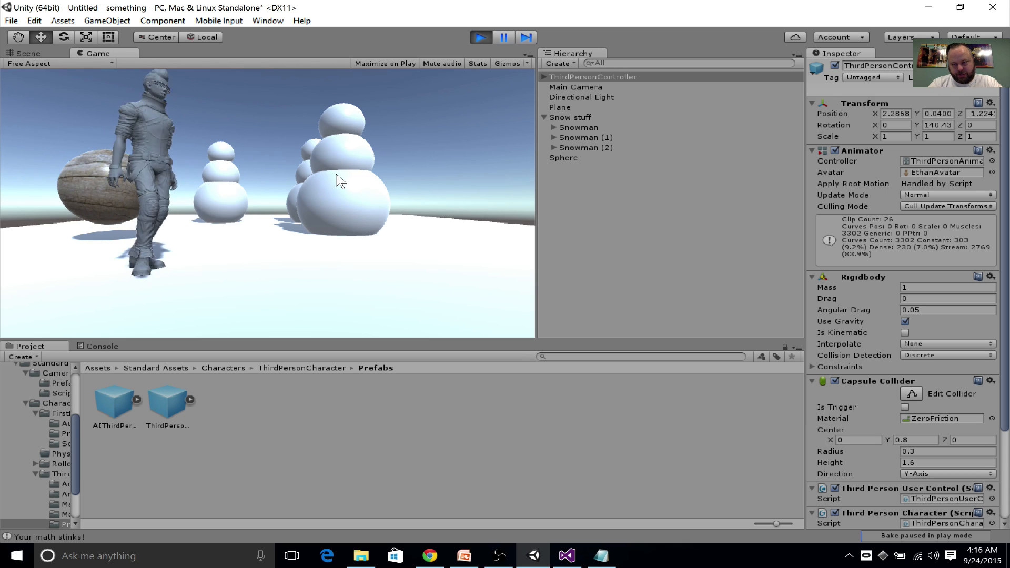
pyautogui.press('a')
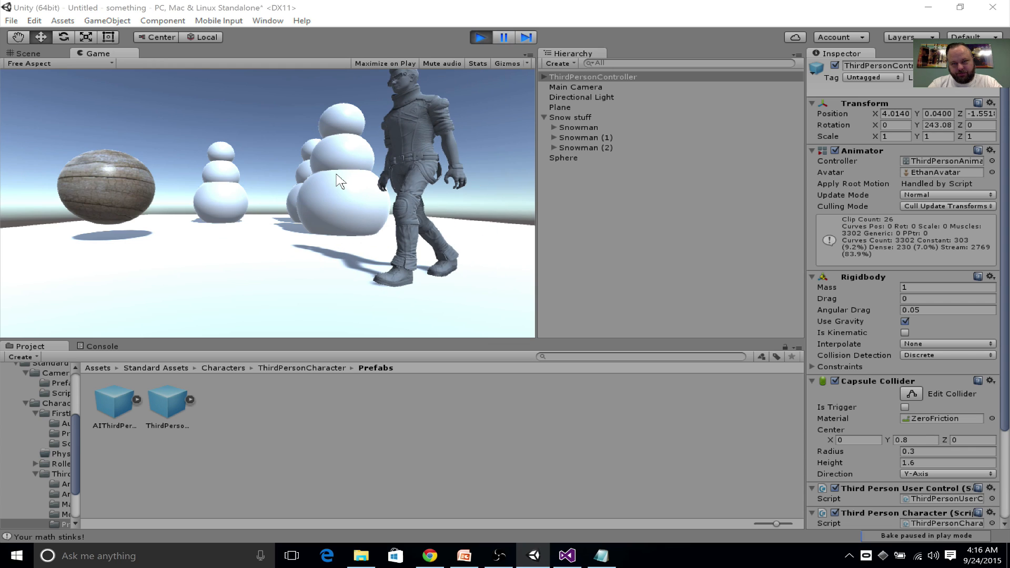
pyautogui.click(296, 280)
pyautogui.press('a')
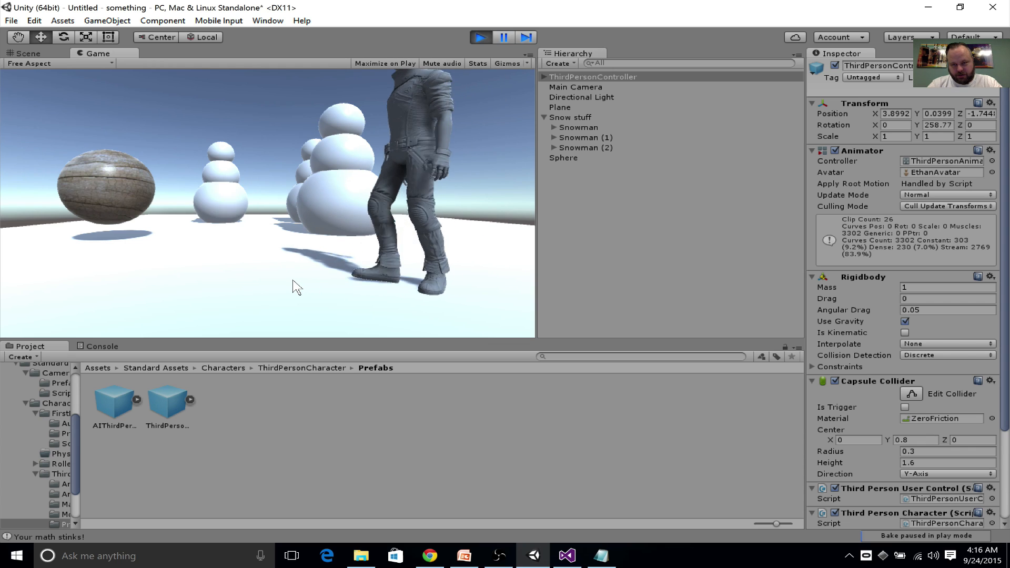
pyautogui.press('w')
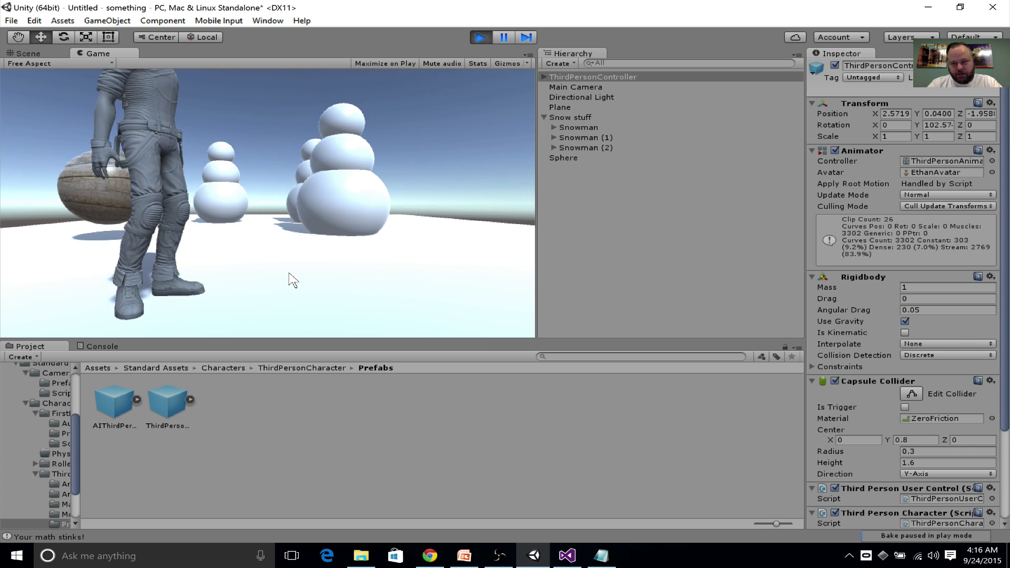
pyautogui.press('s')
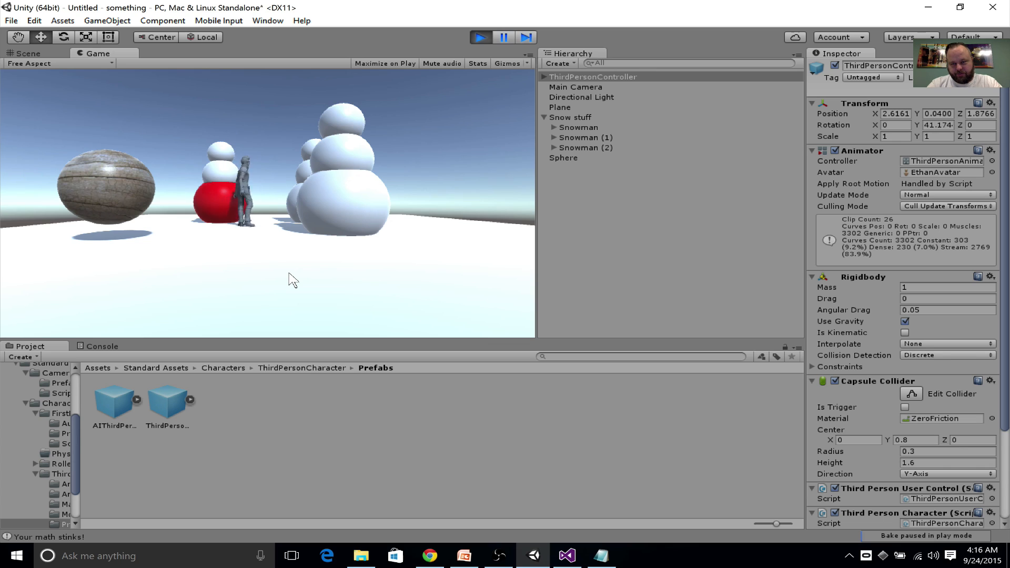
pyautogui.press('w')
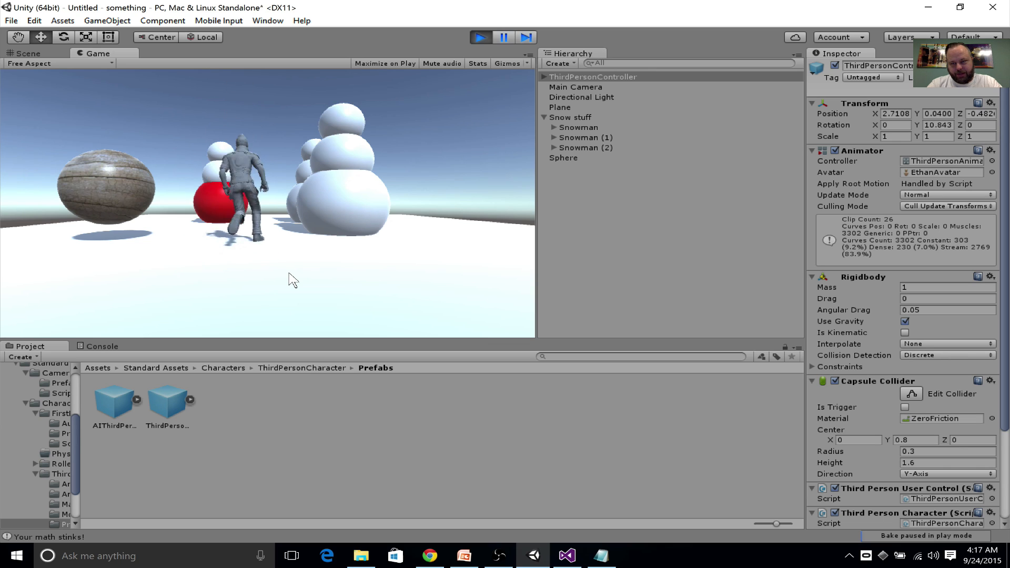
pyautogui.press('d')
pyautogui.press('a')
pyautogui.press('s')
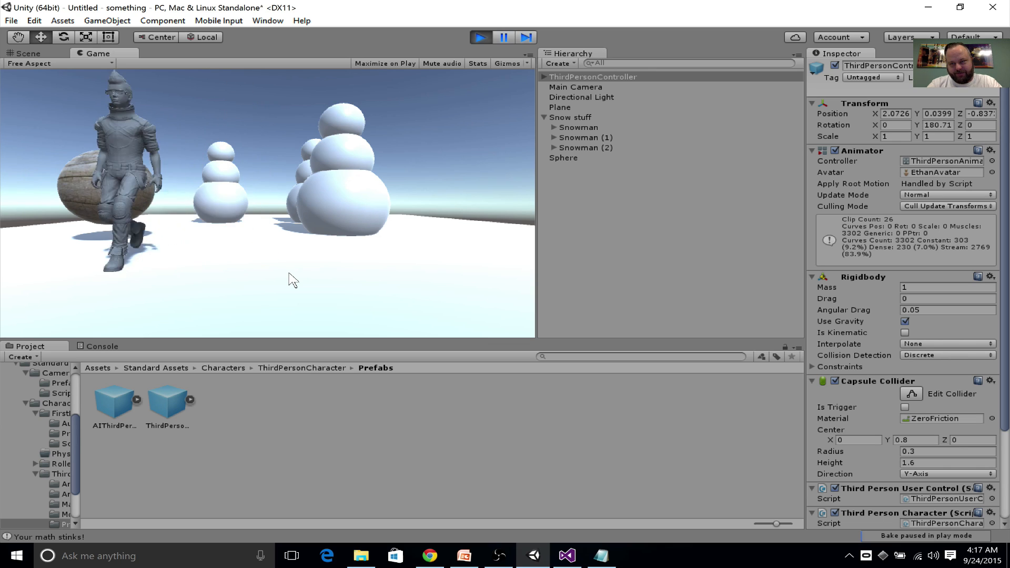
pyautogui.press('d')
pyautogui.press('space')
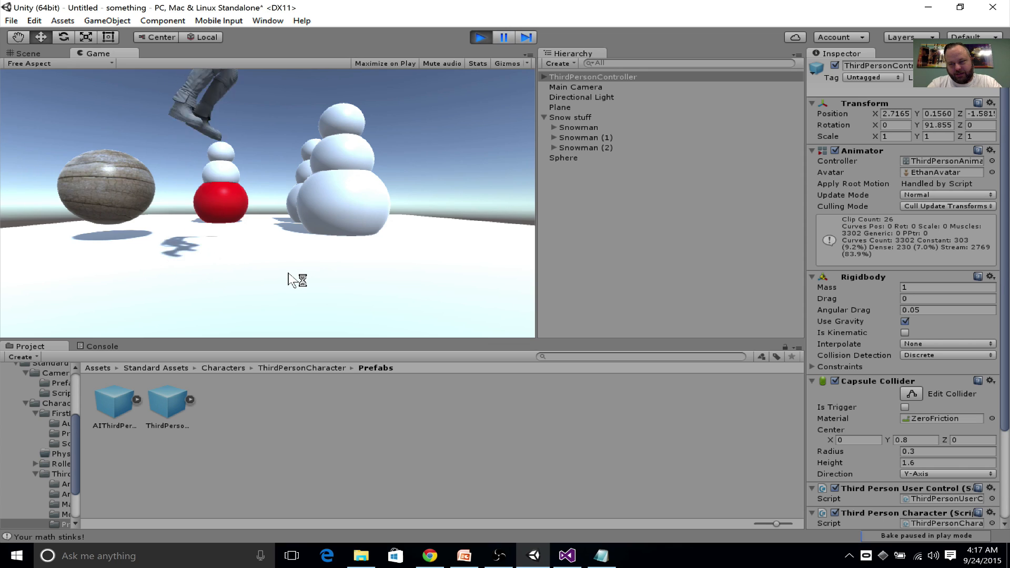
pyautogui.press('space')
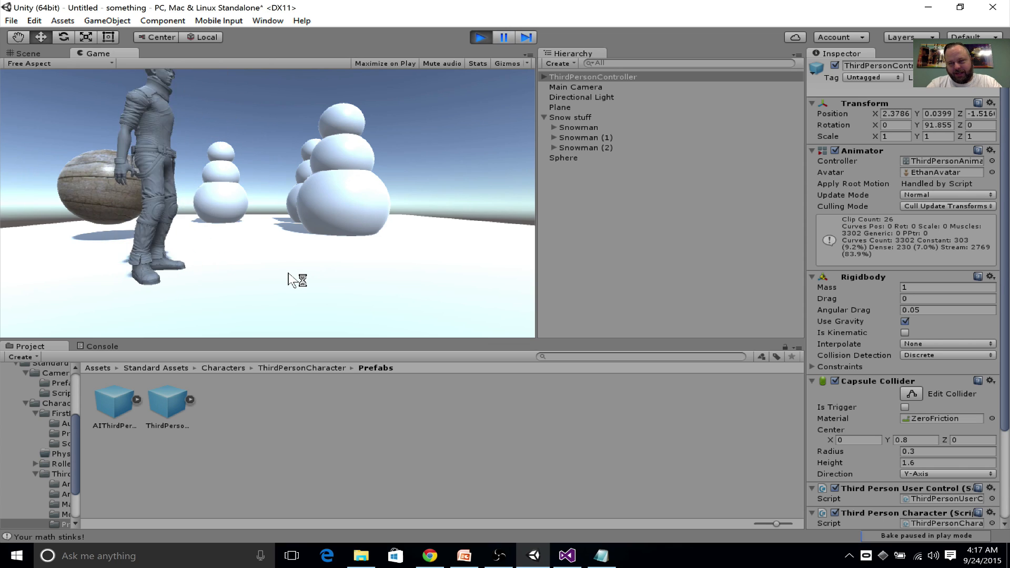
pyautogui.press('w')
pyautogui.press('s')
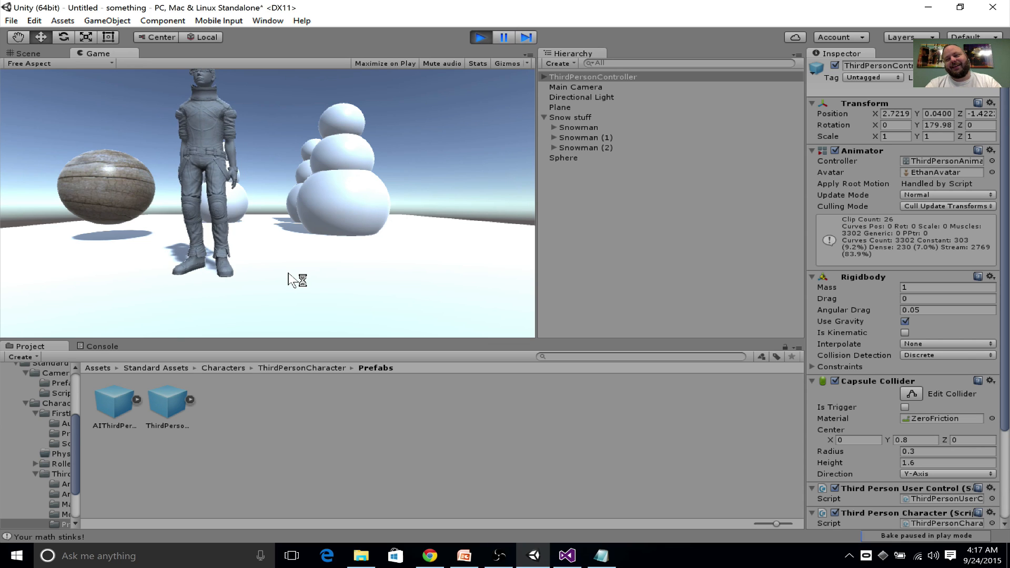
pyautogui.press('d')
pyautogui.press('s')
pyautogui.press('a')
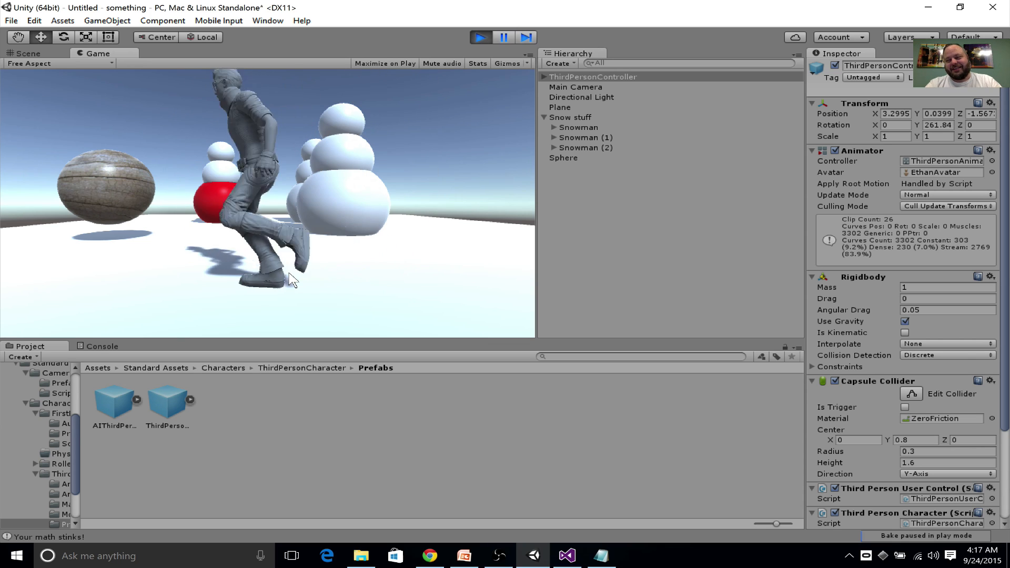
pyautogui.press('d')
pyautogui.press('w')
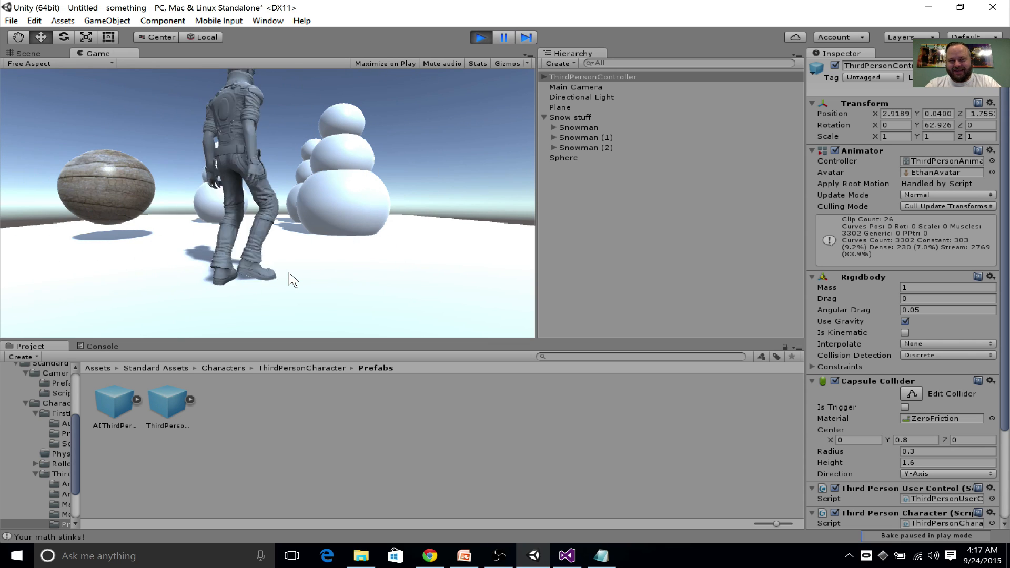
pyautogui.press('s')
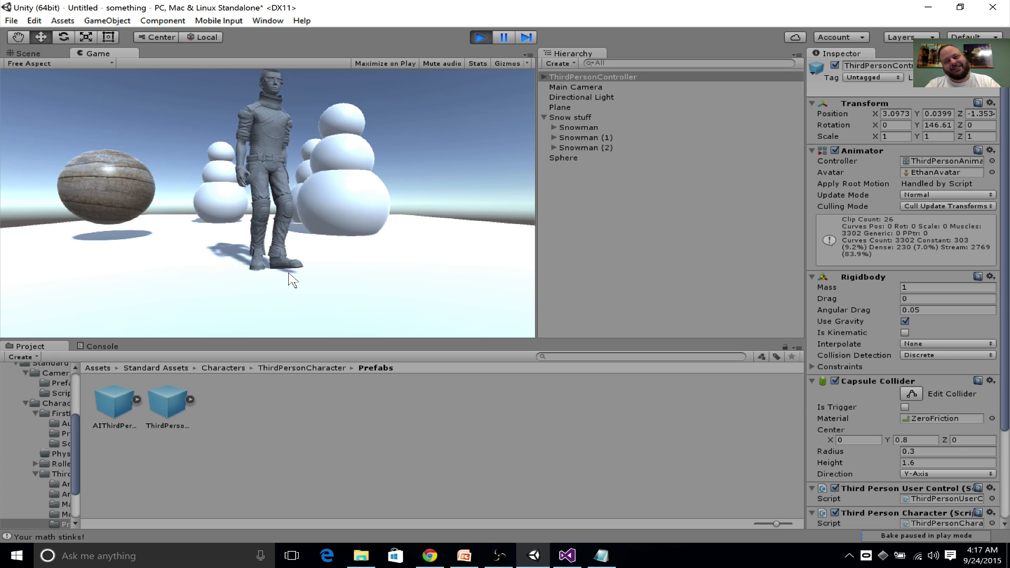
pyautogui.click(485, 36)
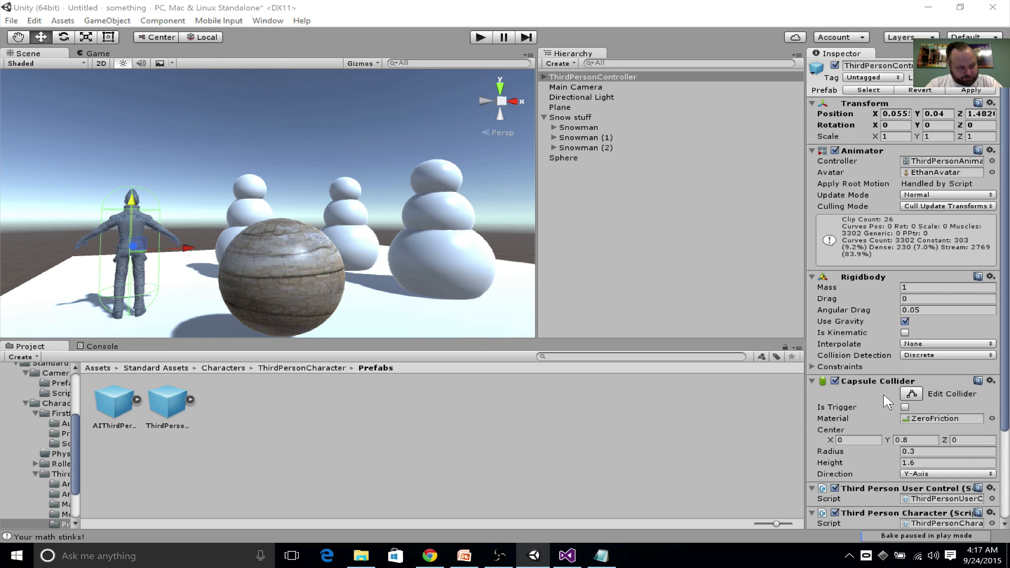
# Step: Review the ThirdPersonController's components and make the Main Camera a child of the ThirdPersonController
pyautogui.scroll(-4, 874, 414)
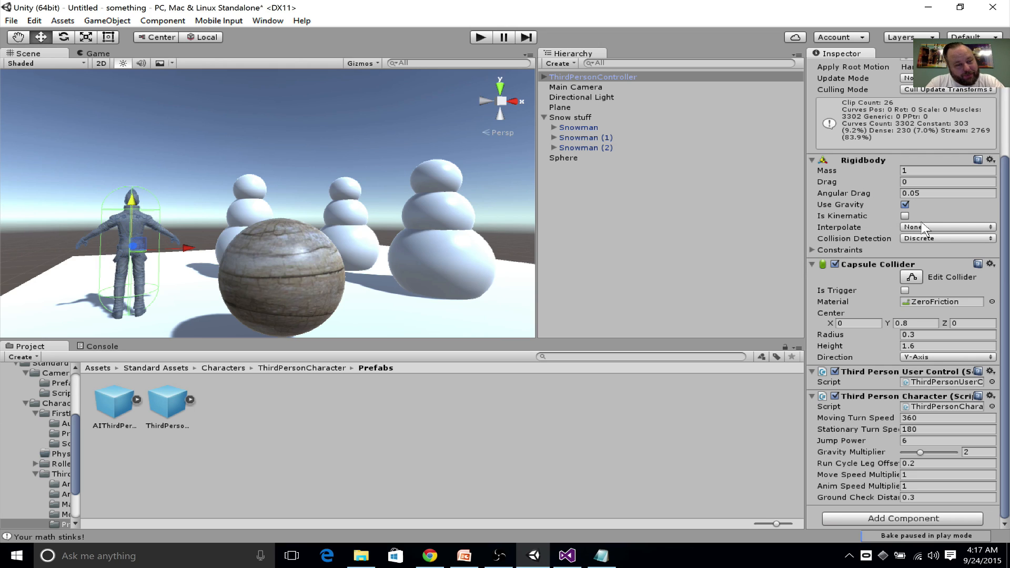
pyautogui.scroll(4, 848, 232)
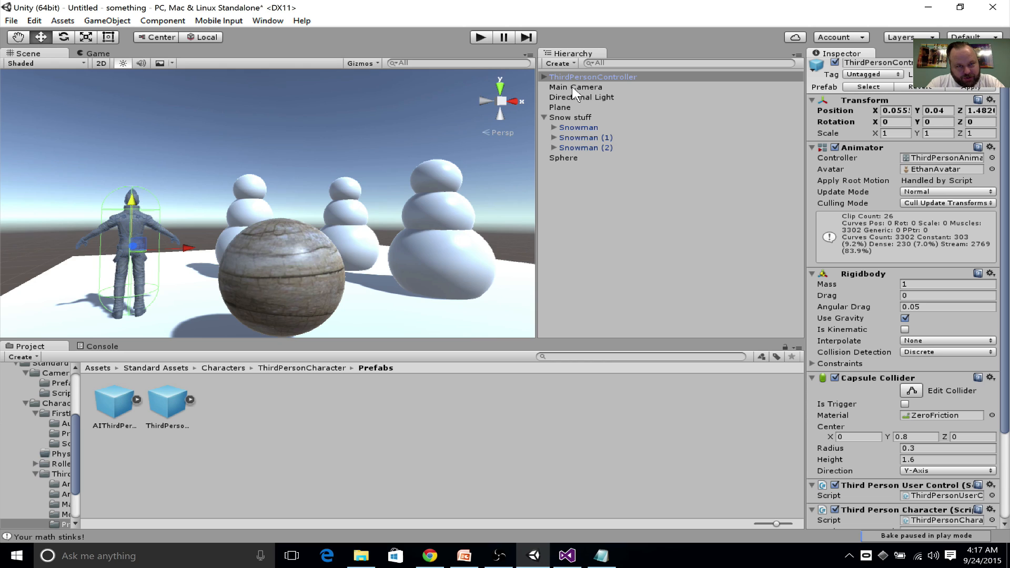
pyautogui.moveTo(575, 87); pyautogui.dragTo(605, 81)
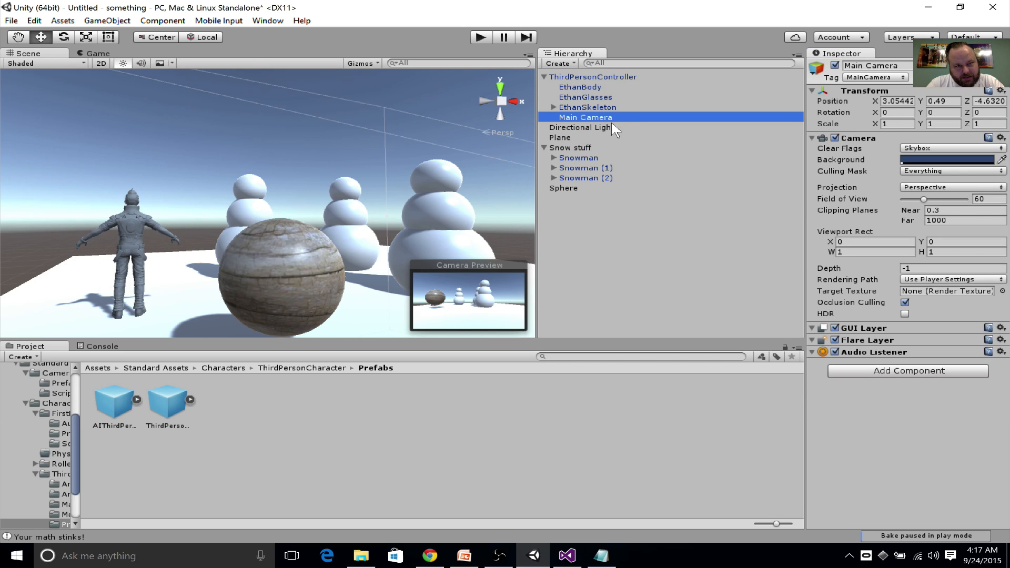
# Step: Run the scene, turn the third-person character left and right to test the attached camera, and stop play mode
pyautogui.click(480, 37)
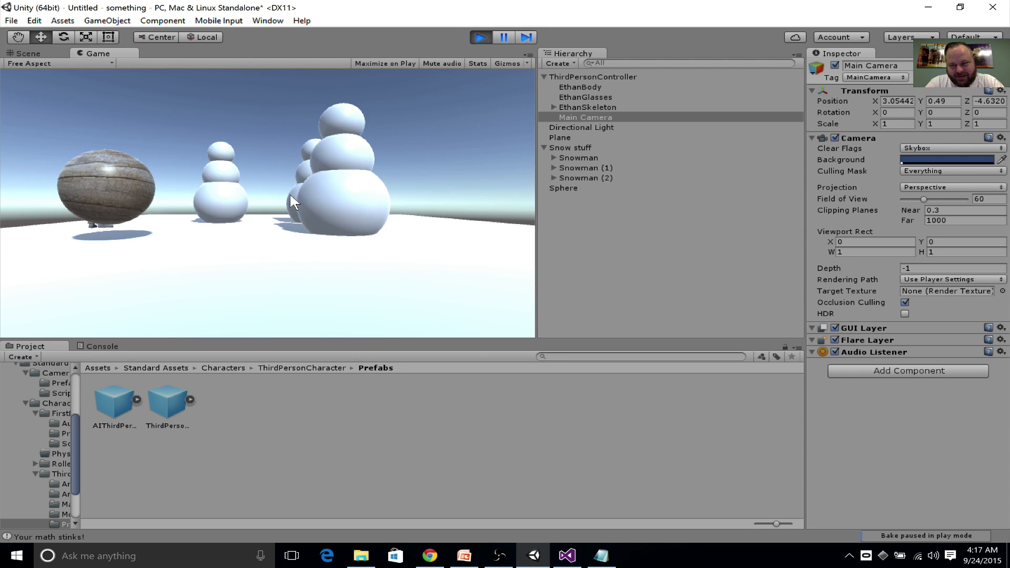
pyautogui.press('Left')
pyautogui.press('Left')
pyautogui.press('Left')
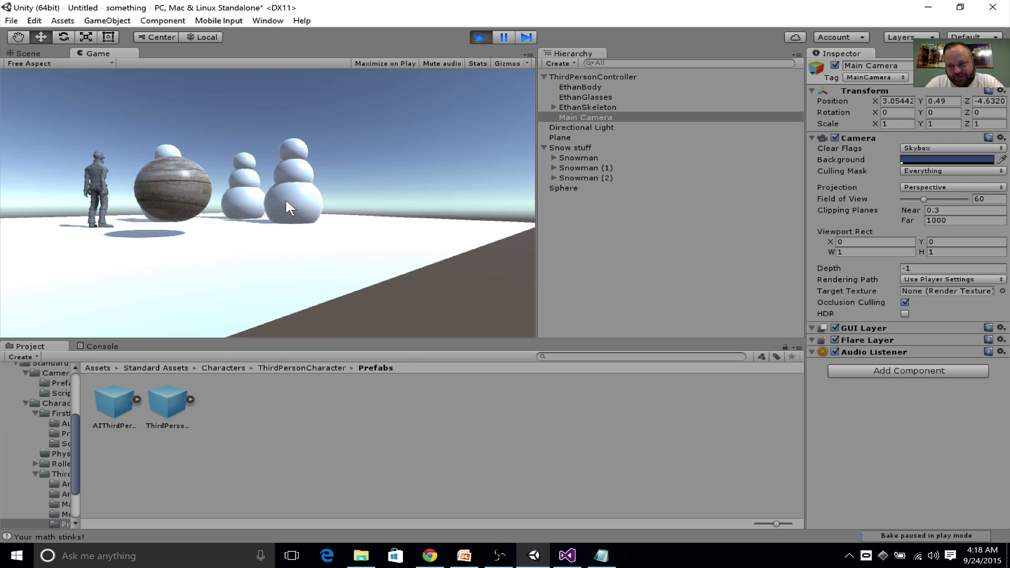
pyautogui.press('Right')
pyautogui.press('Right')
pyautogui.press('Right')
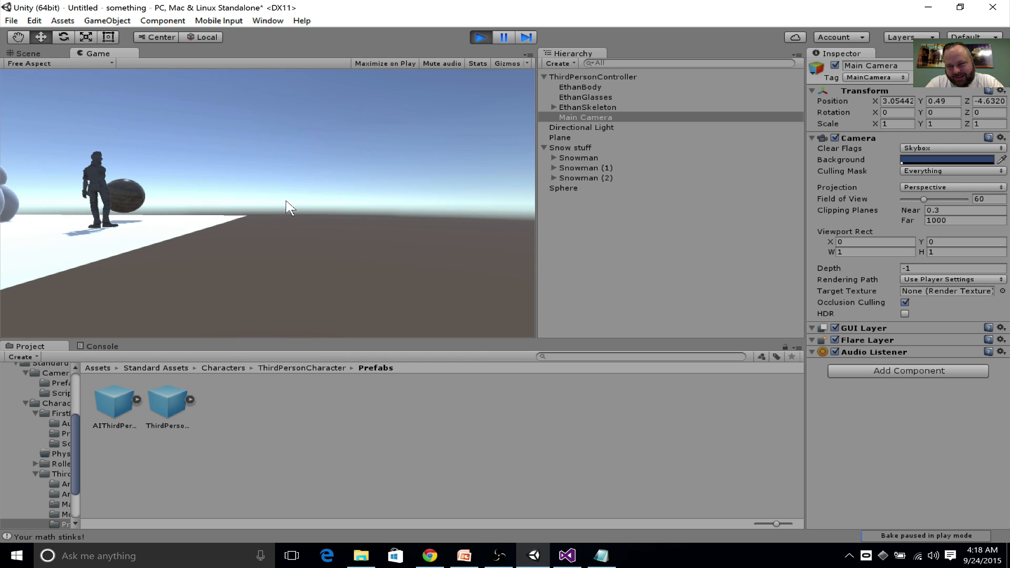
pyautogui.click(480, 37)
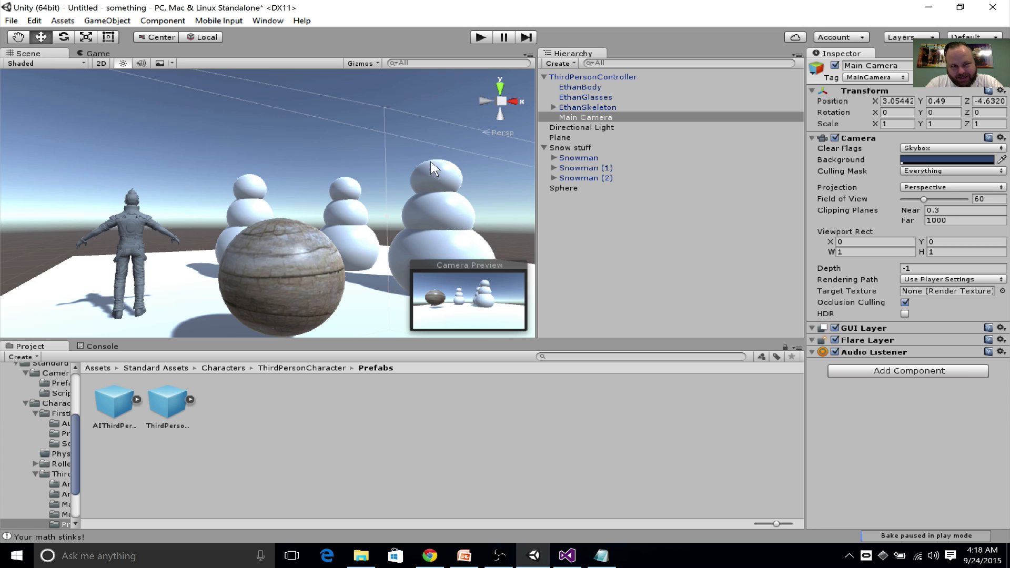
# Step: Move the Main Camera close behind the character at head height, to about X 0.2, Y 1.3, Z -1.13
pyautogui.scroll(-5, 369, 202)
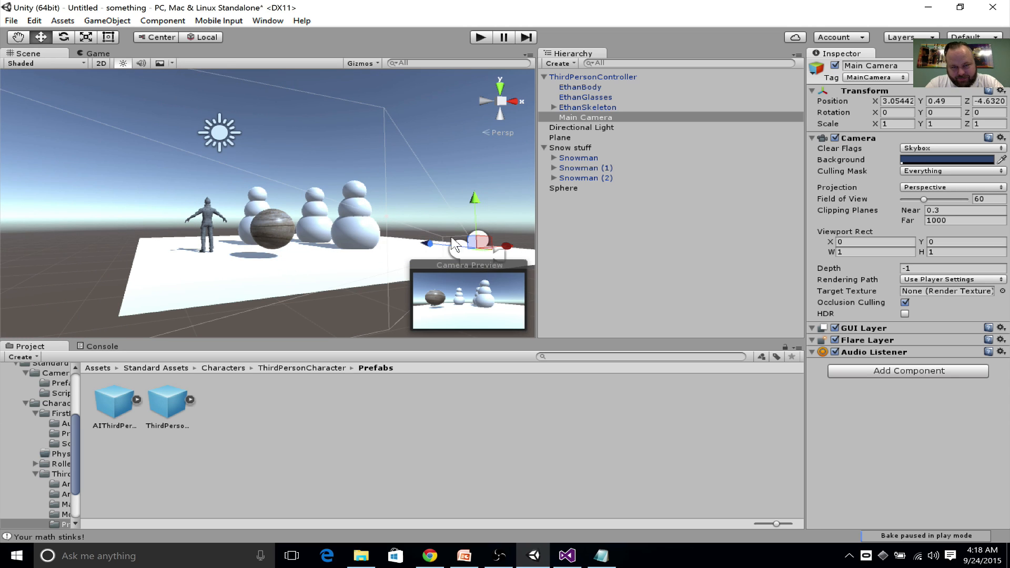
pyautogui.moveTo(426, 243); pyautogui.dragTo(226, 199)
pyautogui.moveTo(374, 234); pyautogui.dragTo(286, 237)
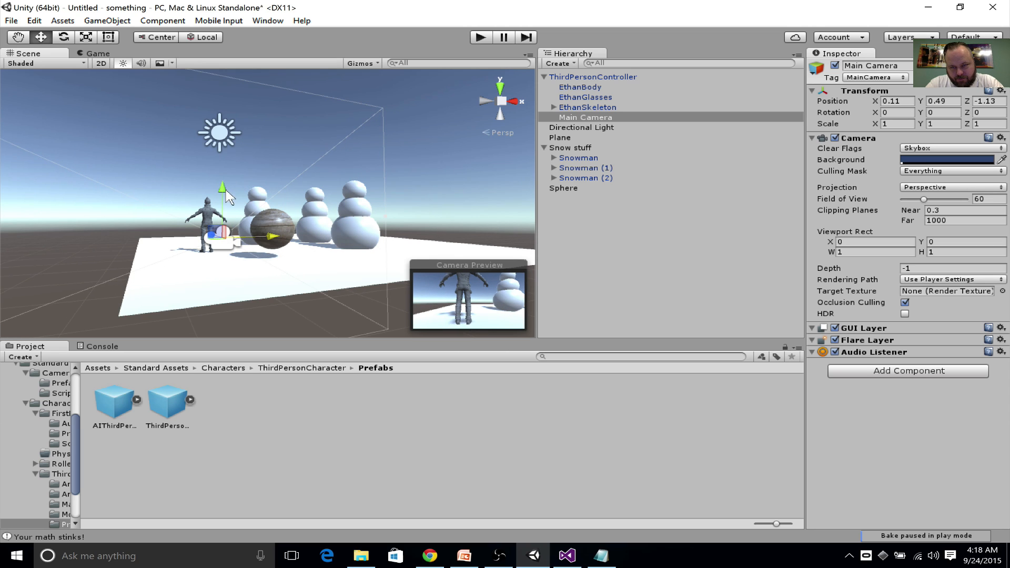
pyautogui.moveTo(230, 200); pyautogui.dragTo(239, 161)
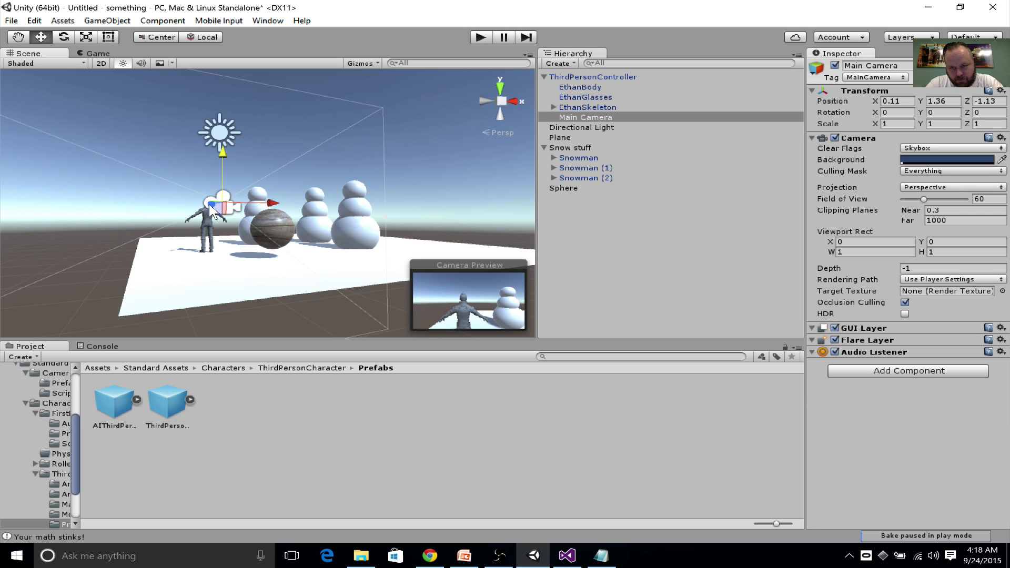
pyautogui.moveTo(213, 212); pyautogui.dragTo(216, 213)
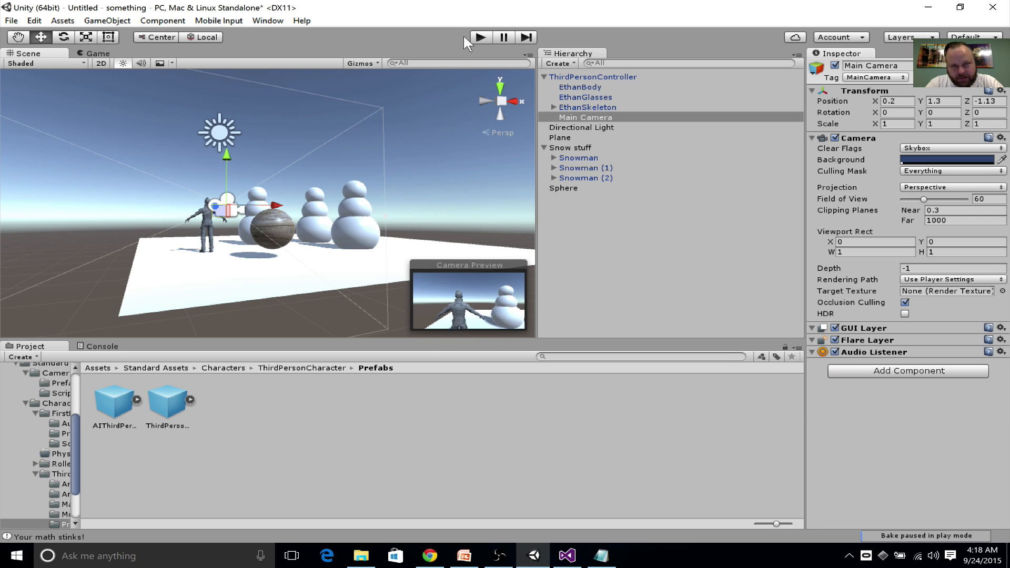
# Step: Run the scene, walk the character around the snowmen and the sphere with the camera following, and stop play mode
pyautogui.click(480, 37)
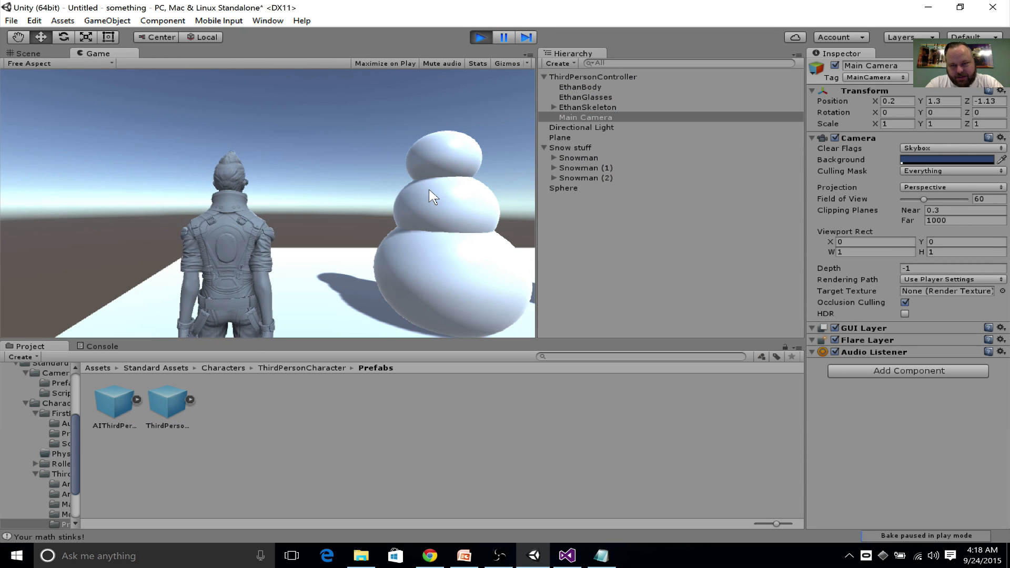
pyautogui.press('d')
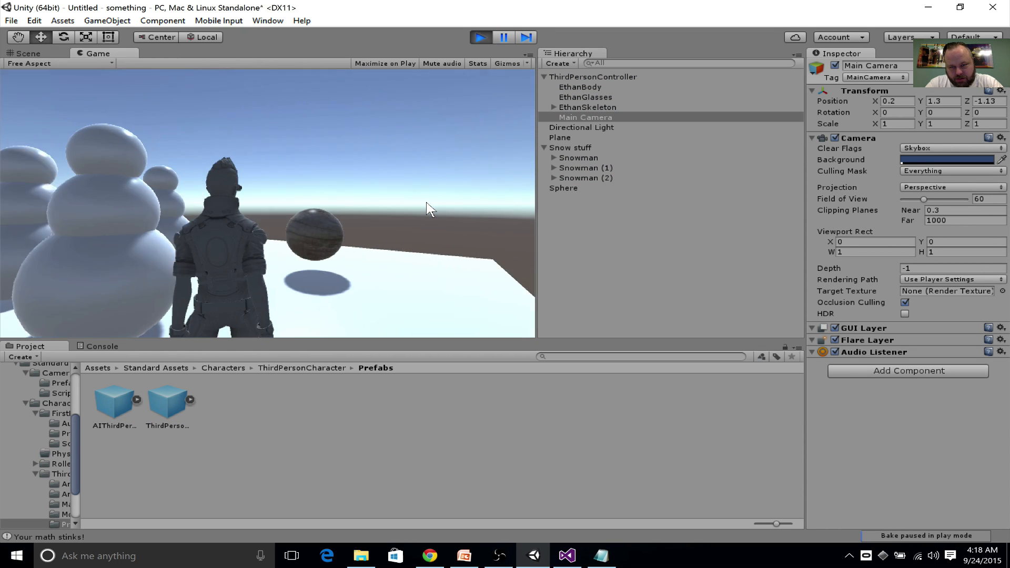
pyautogui.press('w')
pyautogui.press('a')
pyautogui.press('w')
pyautogui.press('d')
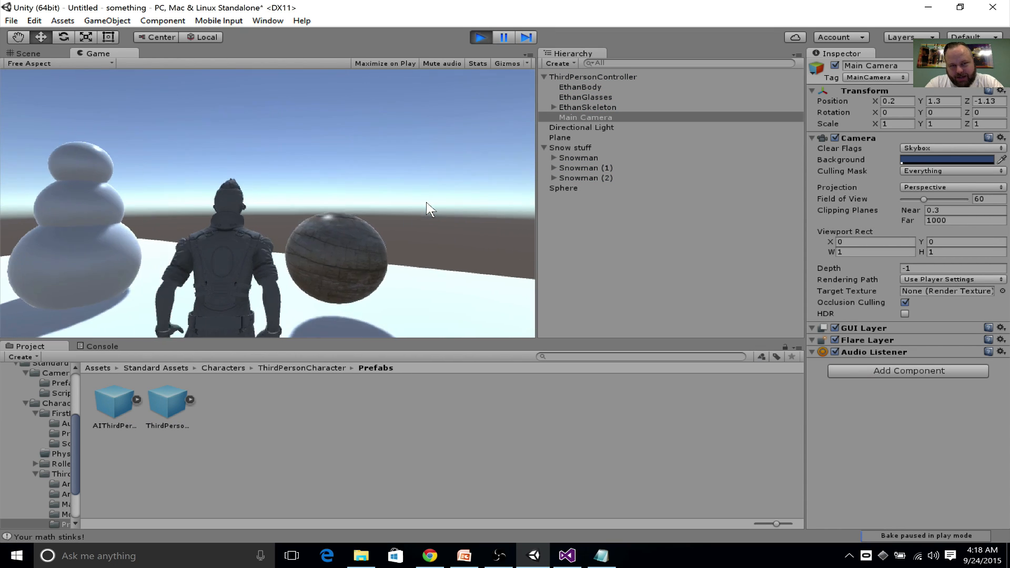
pyautogui.press('w')
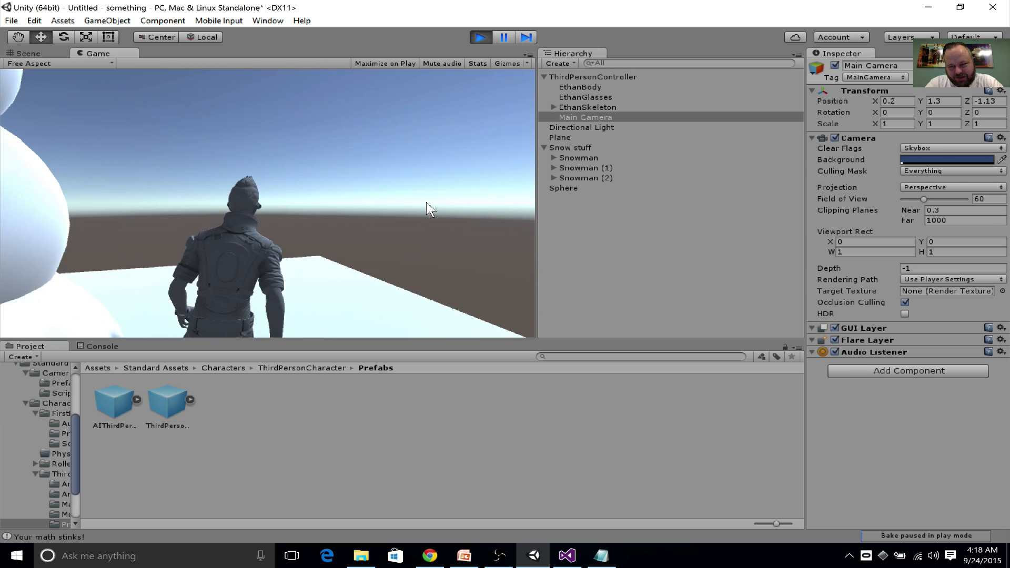
pyautogui.press('d')
pyautogui.press('d')
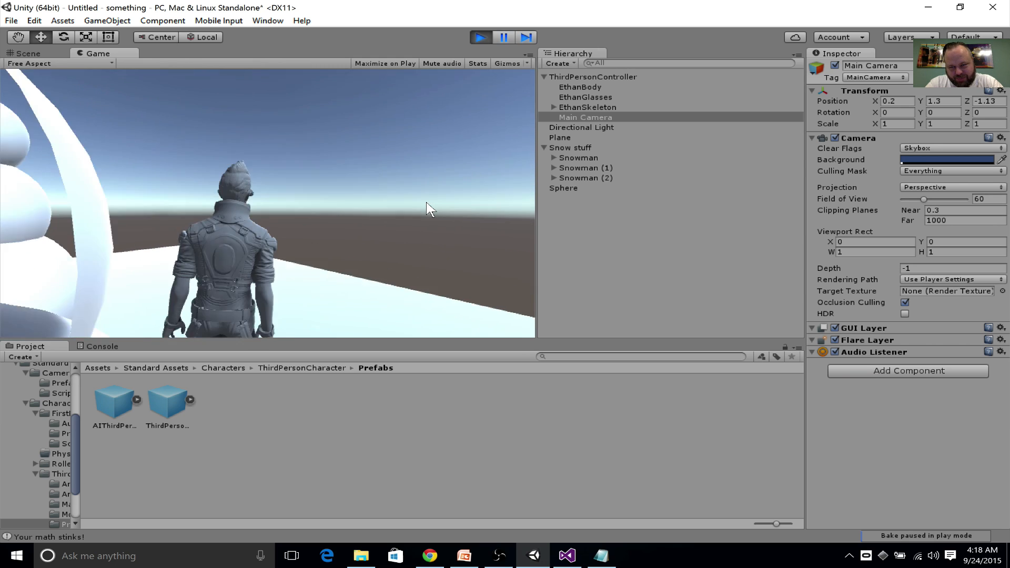
pyautogui.press('a')
pyautogui.press('w')
pyautogui.press('w')
pyautogui.press('d')
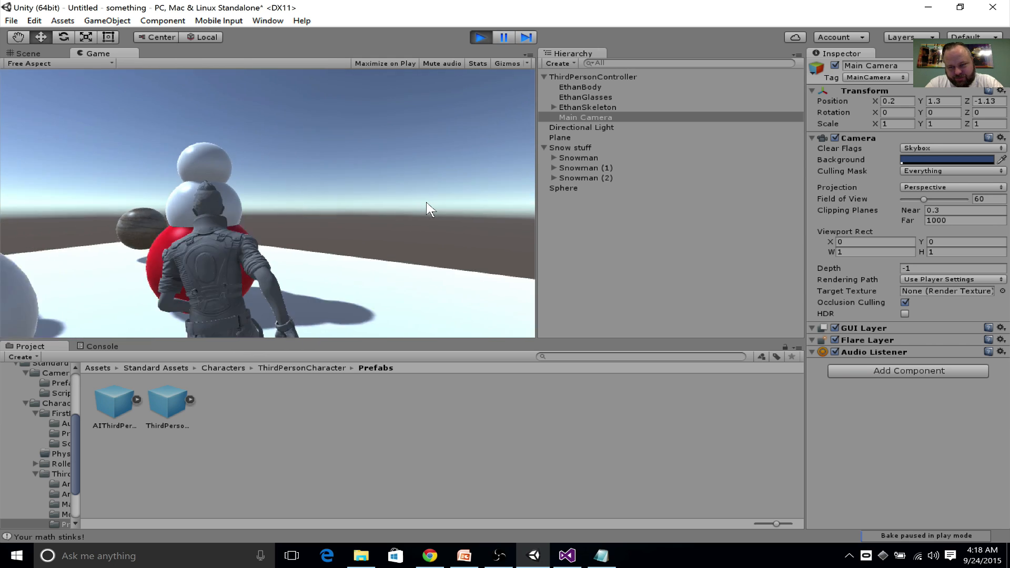
pyautogui.press('w')
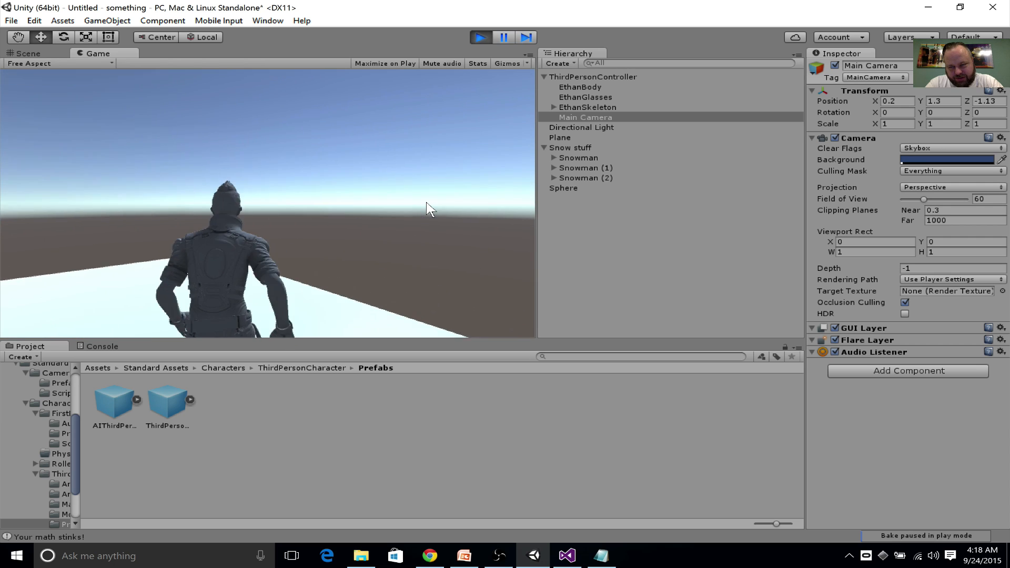
pyautogui.press('a')
pyautogui.press('a')
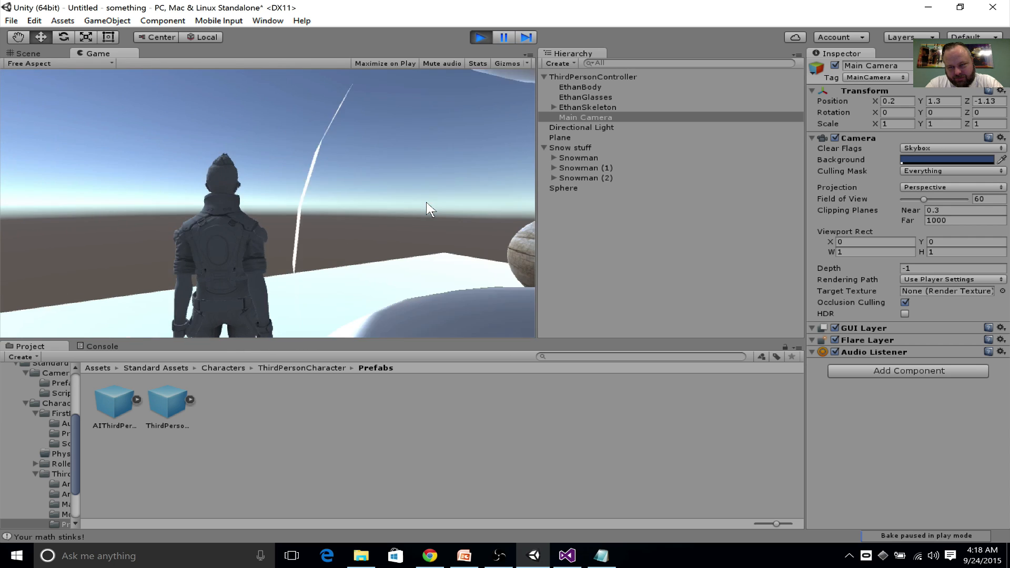
pyautogui.press('w')
pyautogui.press('d')
pyautogui.press('d')
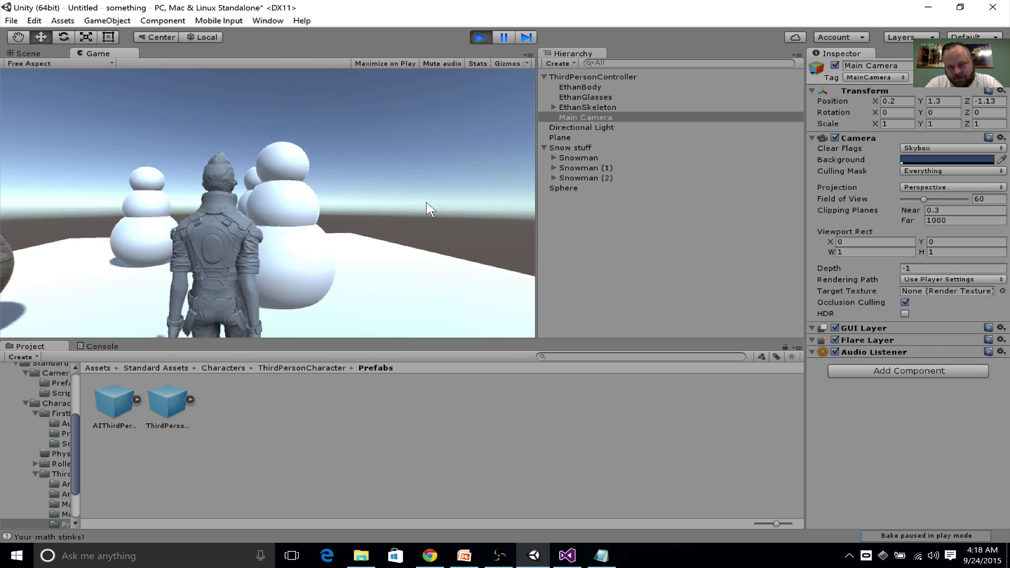
pyautogui.click(481, 38)
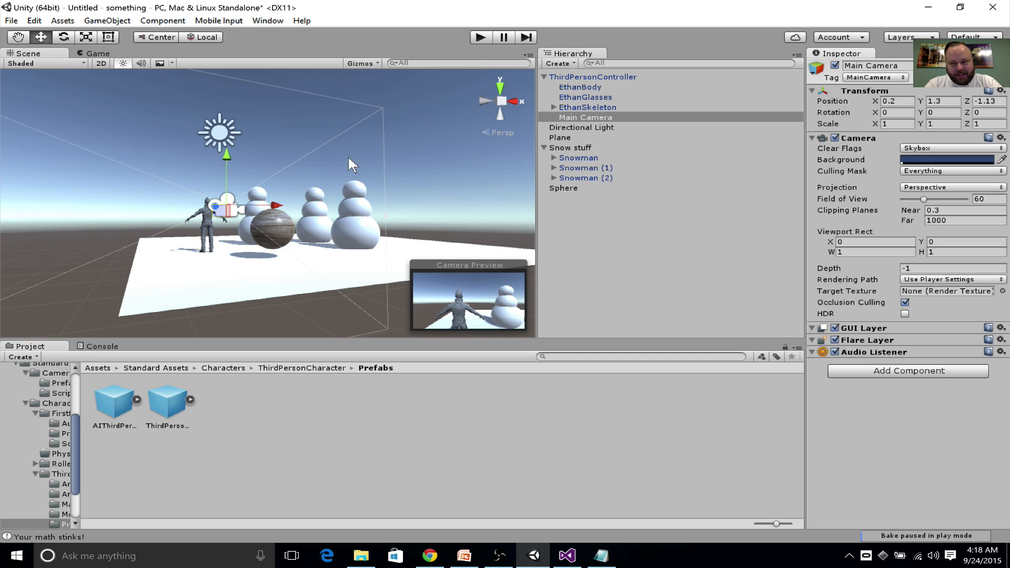
# Step: Switch to Visual Studio, reload the externally modified solution, and normalize the line endings of testScript.cs to Windows (CR LF)
pyautogui.click(243, 233)
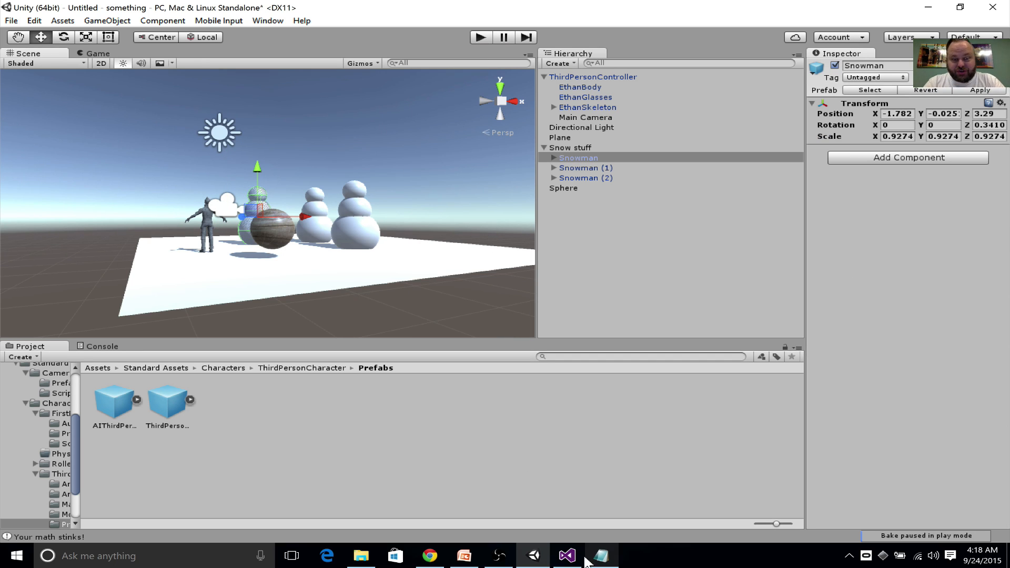
pyautogui.moveTo(565, 561)
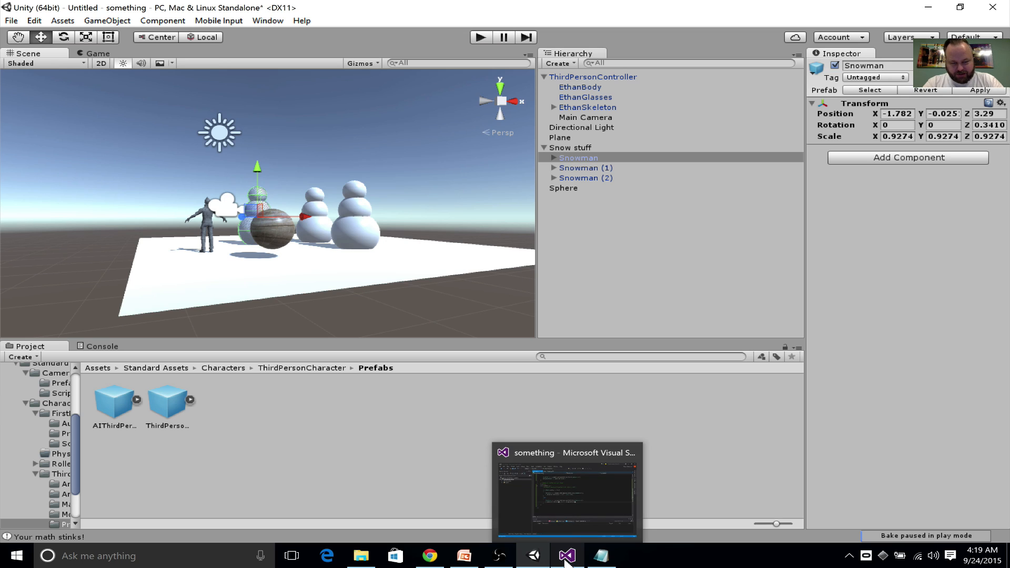
pyautogui.click(588, 501)
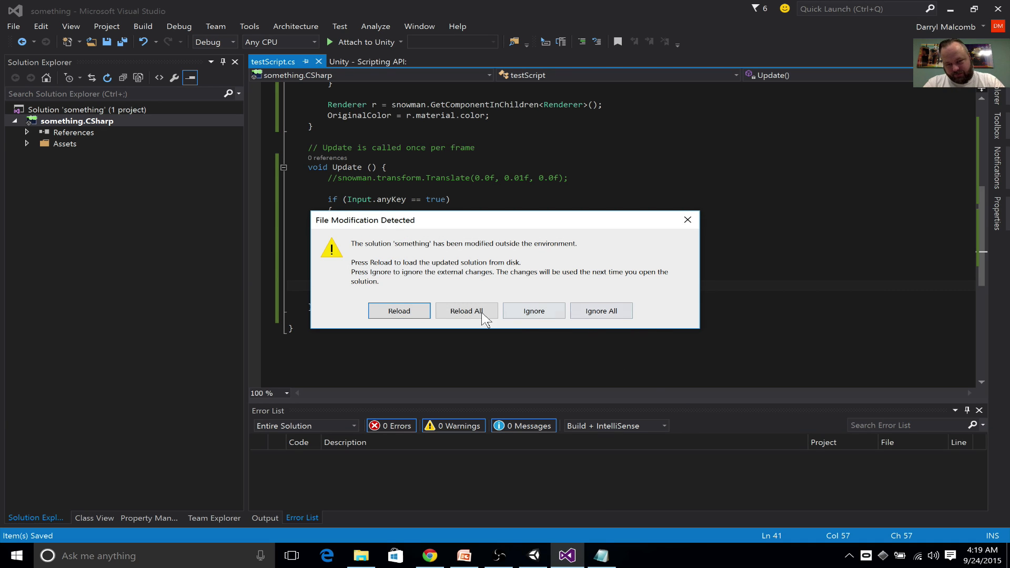
pyautogui.click(400, 311)
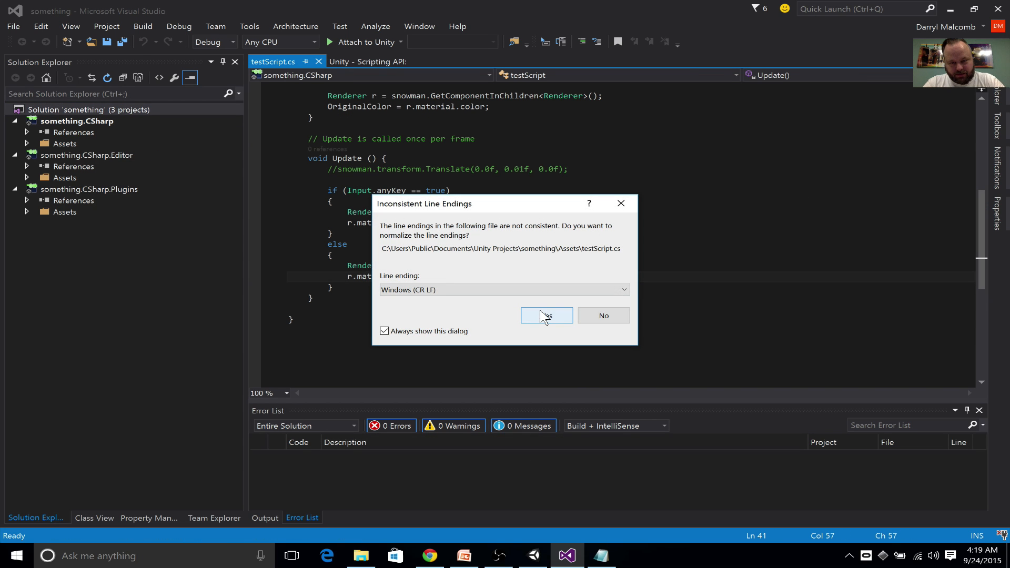
pyautogui.click(548, 316)
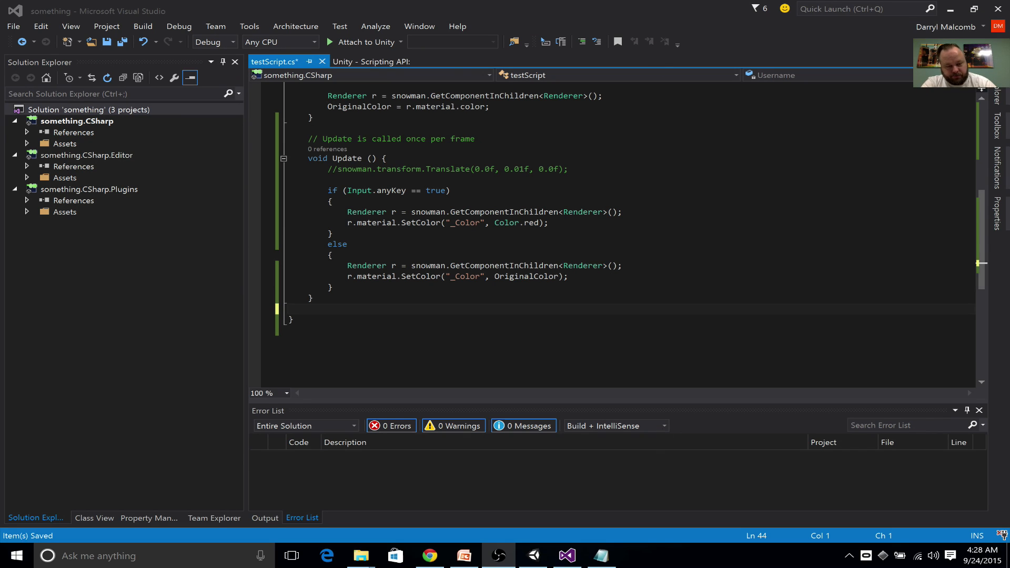
# Step: Place the cursor on the blank line after the Update method, and switch to Unity to examine the Sphere's components
pyautogui.click(600, 559)
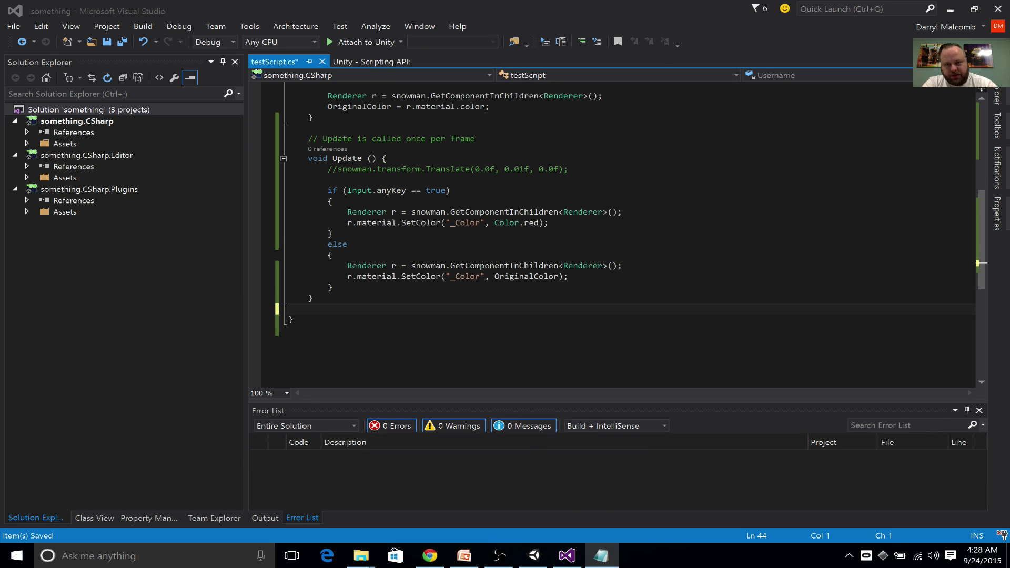
pyautogui.click(308, 309)
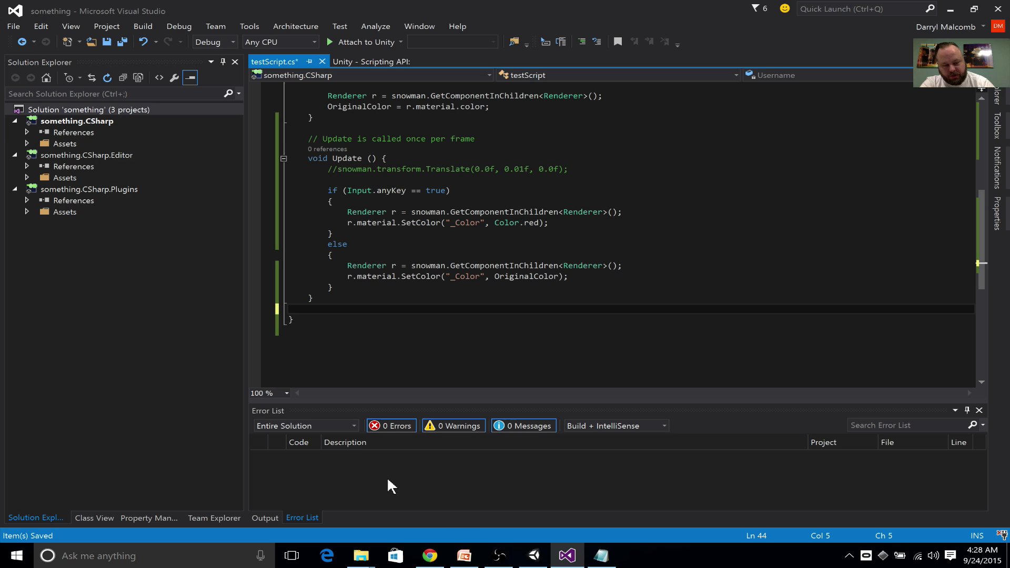
pyautogui.click(534, 557)
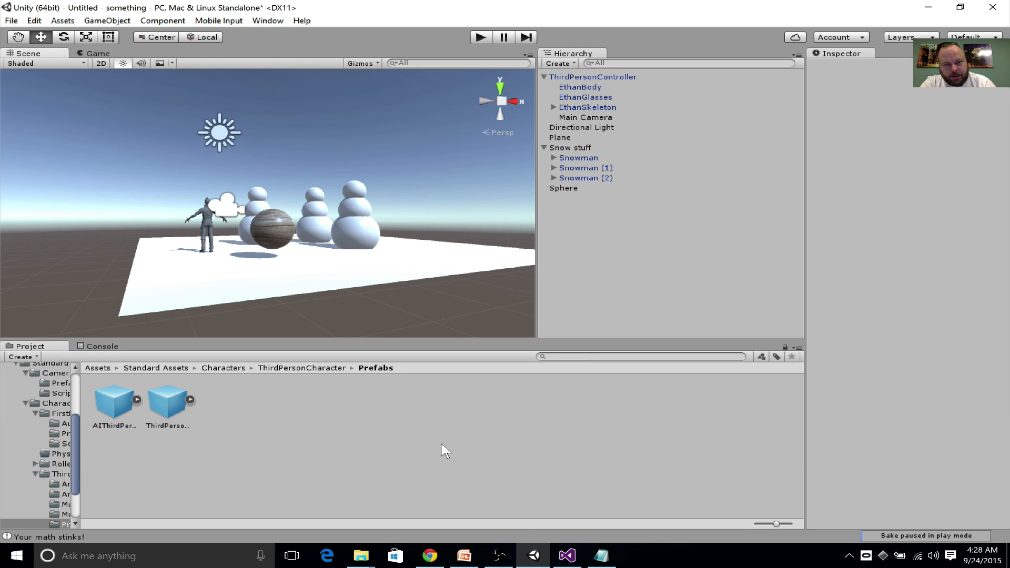
pyautogui.click(266, 224)
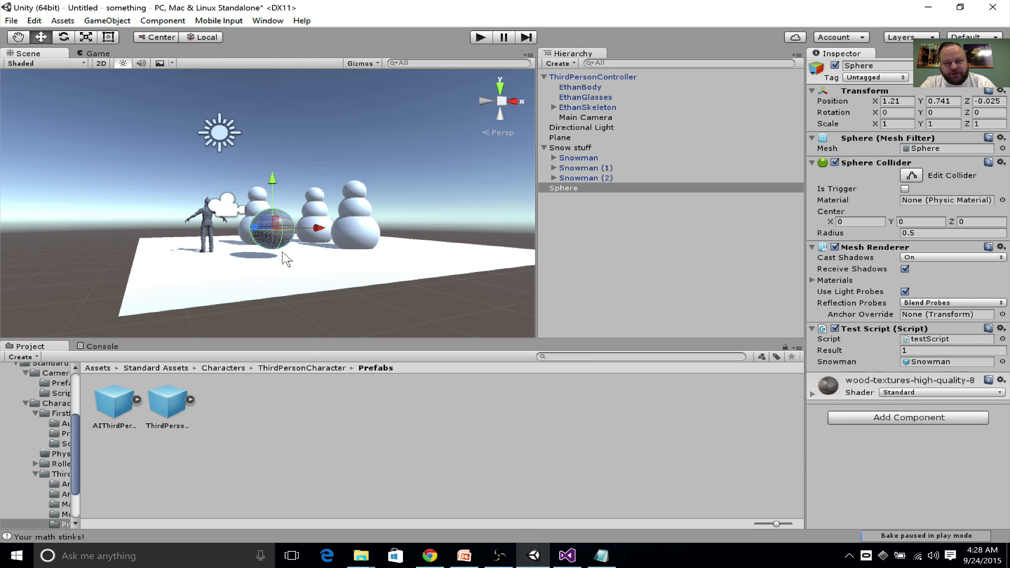
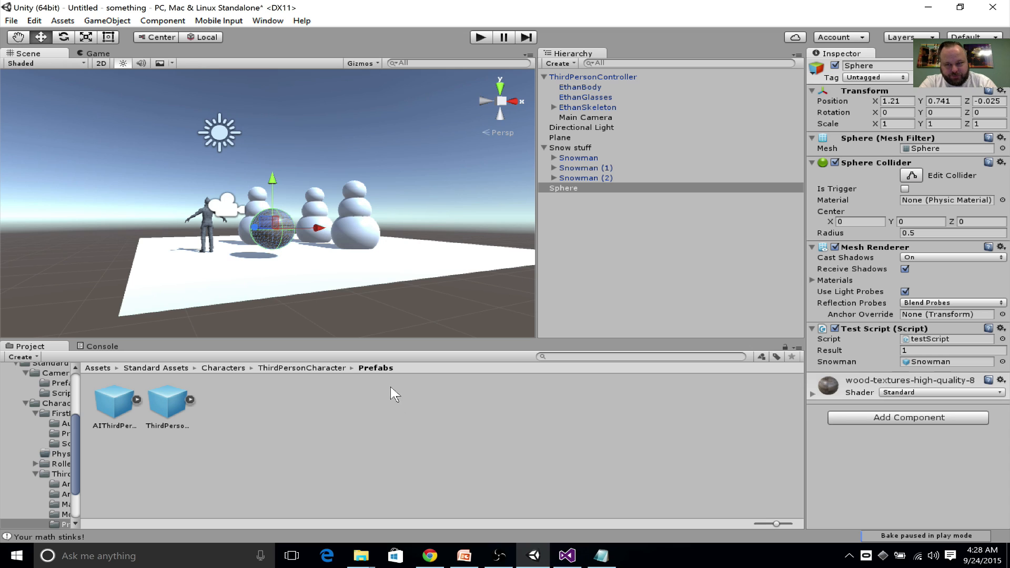
# Step: Switch to Visual Studio and start a void OnCollisionEnter() method below the Update method in testScript.cs
pyautogui.click(567, 561)
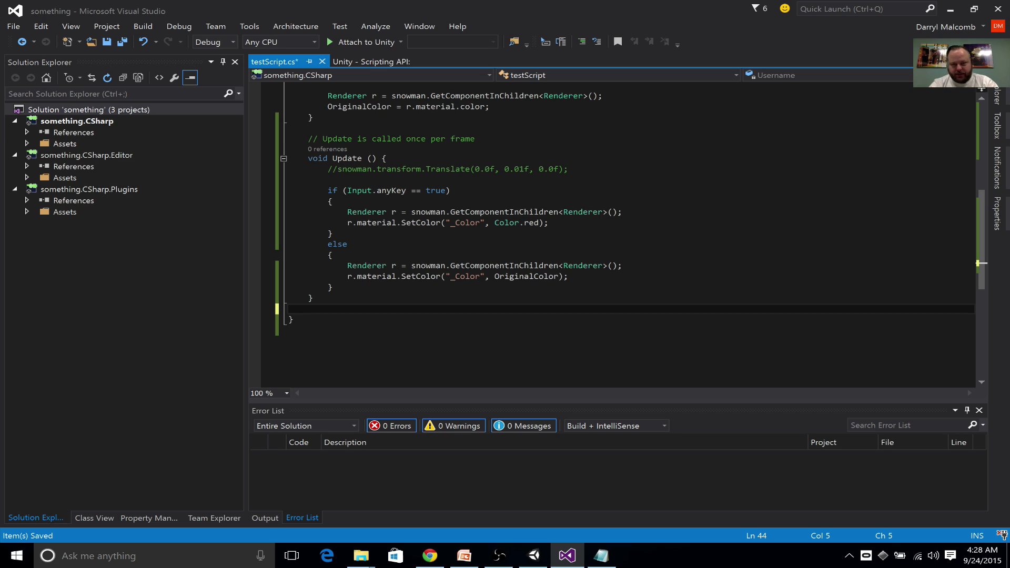
pyautogui.press('Return')
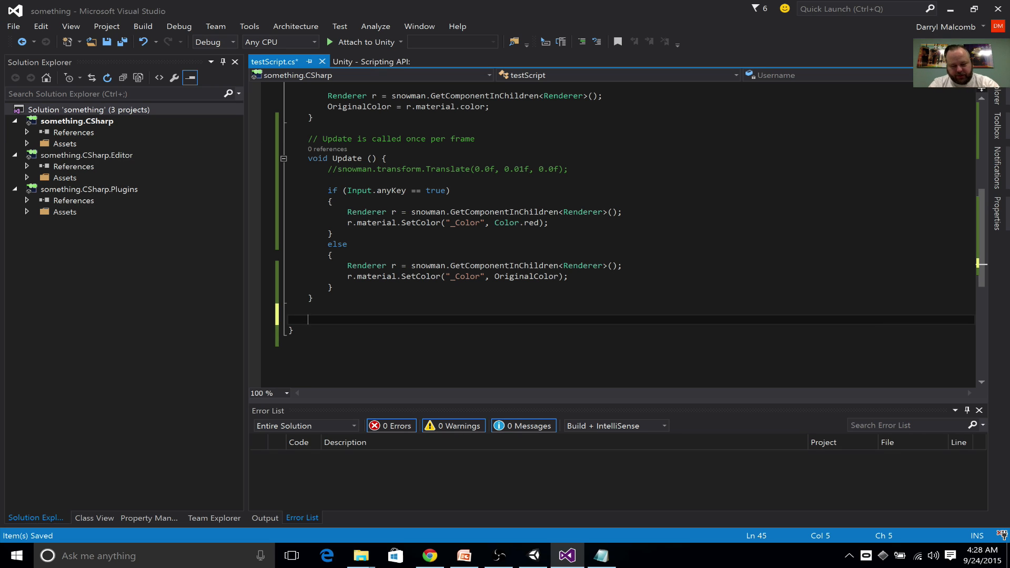
pyautogui.write('void')
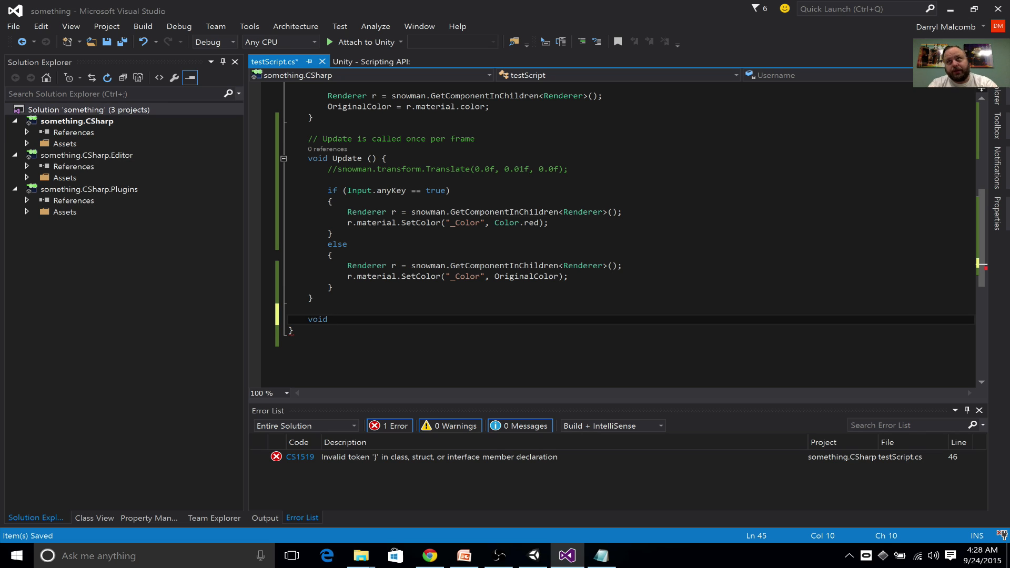
pyautogui.write('On')
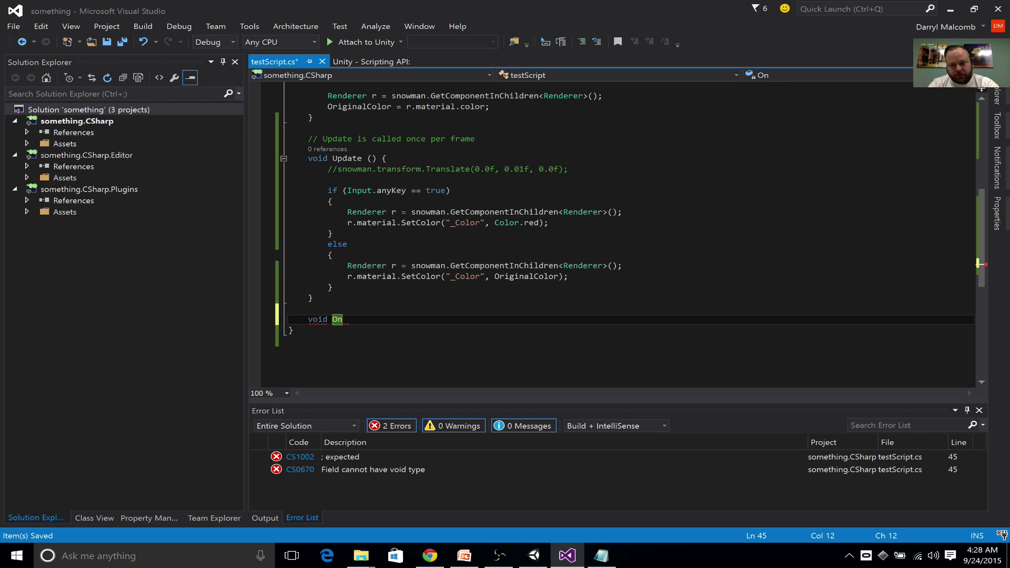
pyautogui.write('Co')
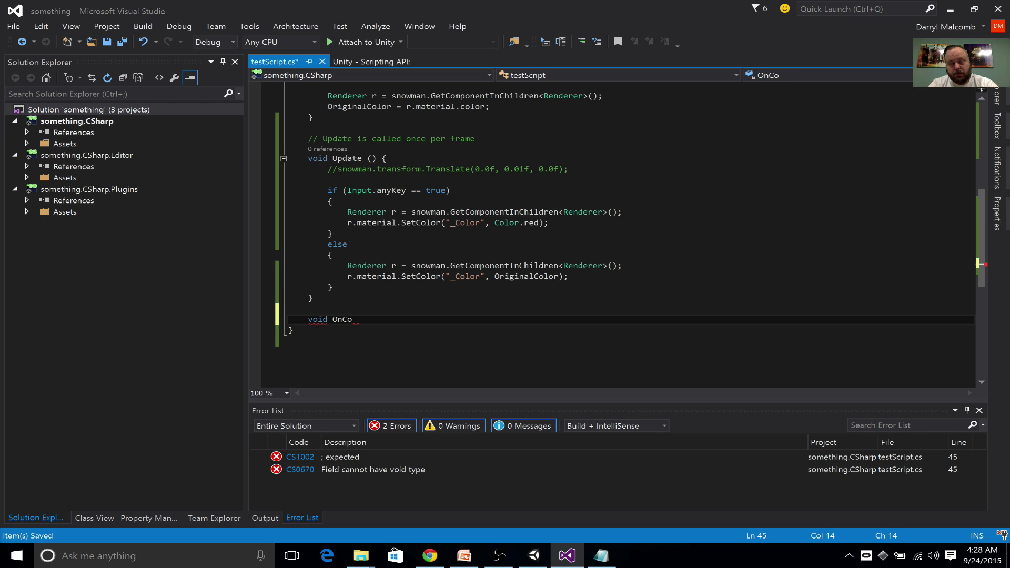
pyautogui.write('ll')
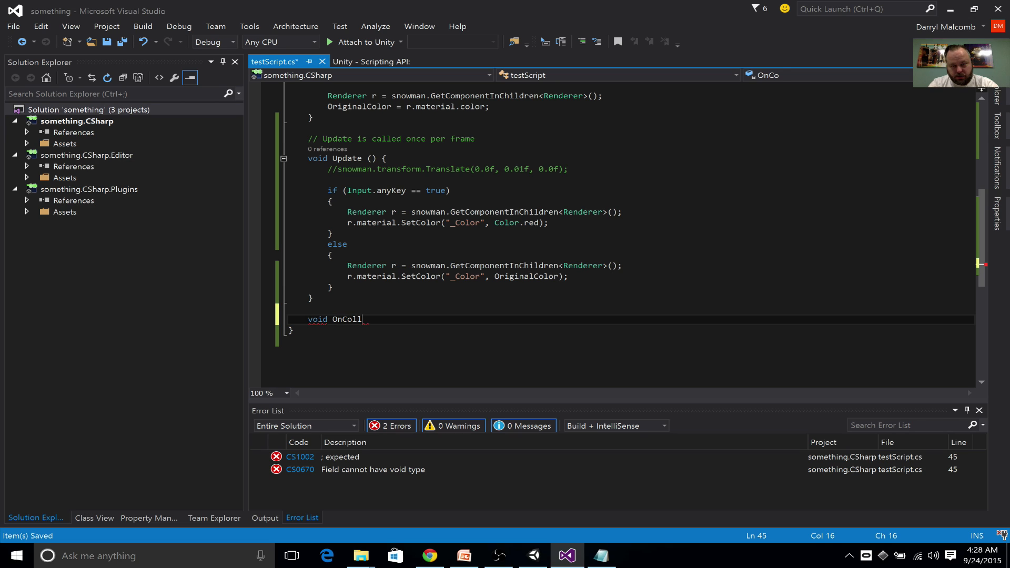
pyautogui.write('ision')
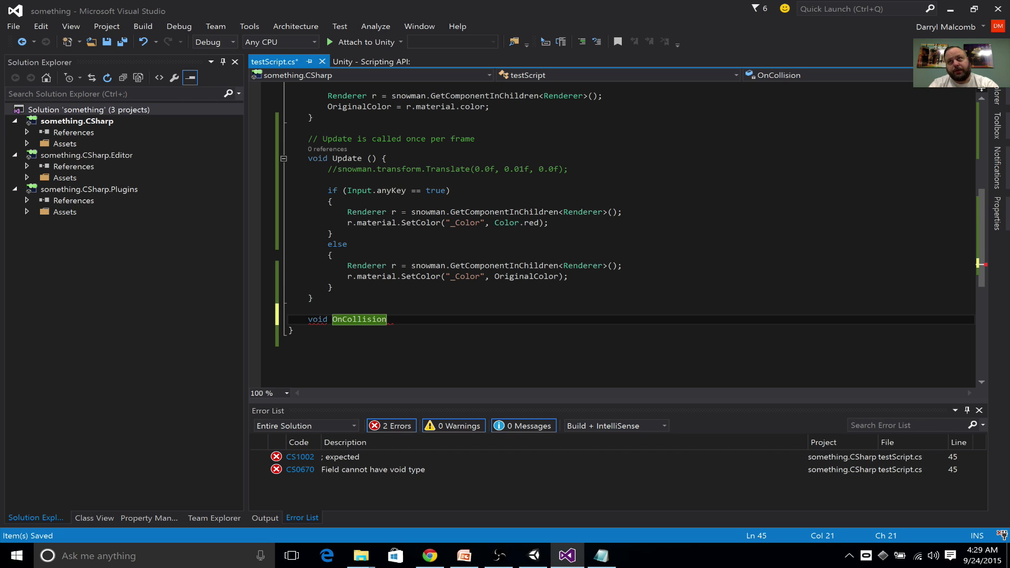
pyautogui.write('Enter')
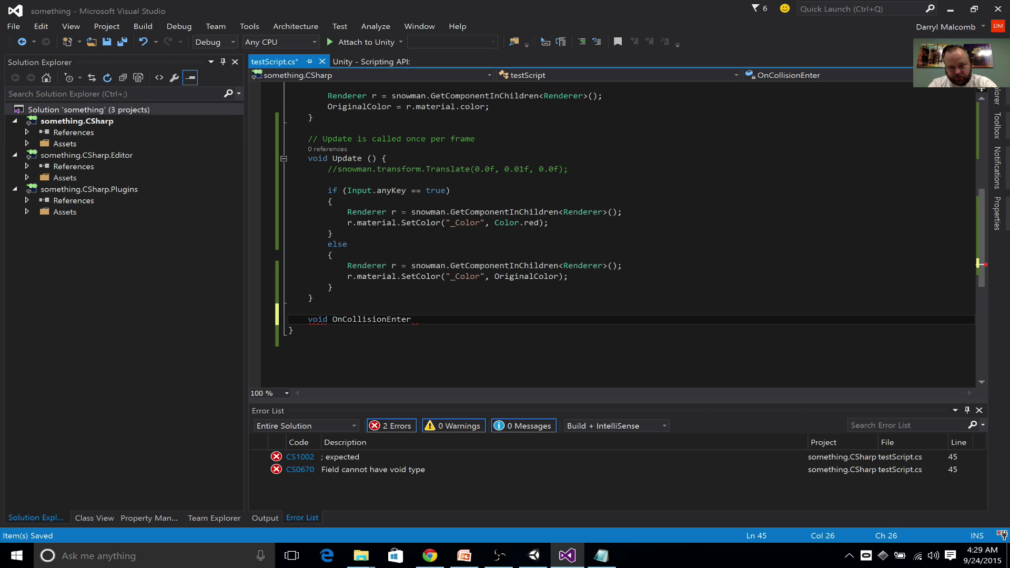
pyautogui.write('(')
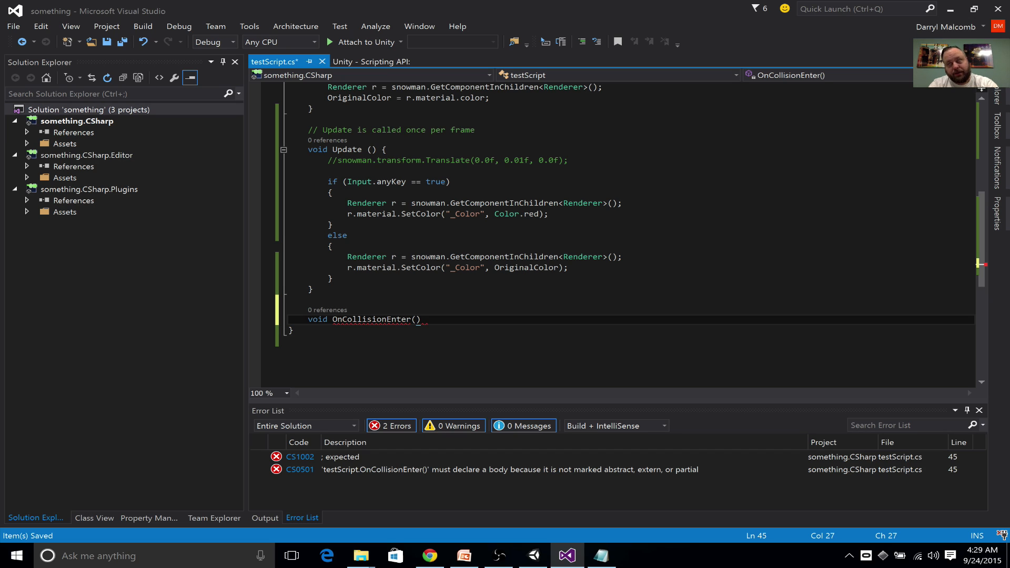
# Step: Give OnCollisionEnter a Collision parameter named col and add an empty braced body to the method
pyautogui.write('Coll')
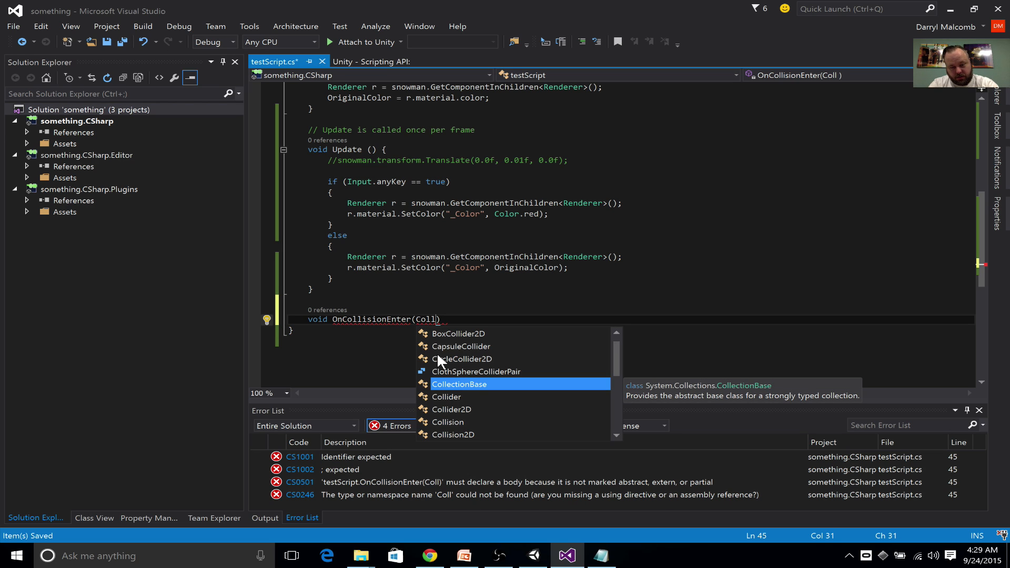
pyautogui.press('Down')
pyautogui.press('Down')
pyautogui.press('Down')
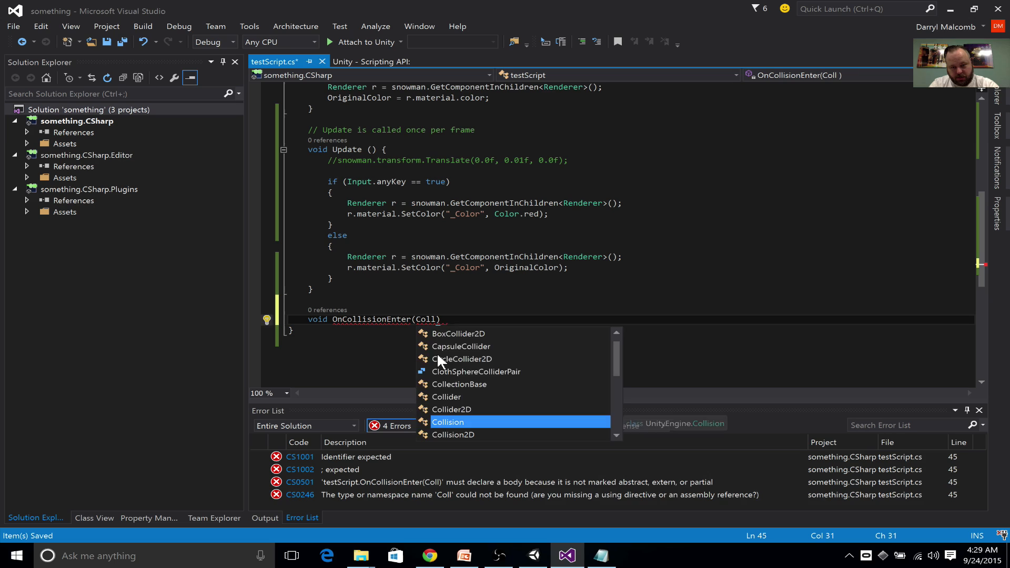
pyautogui.write('col')
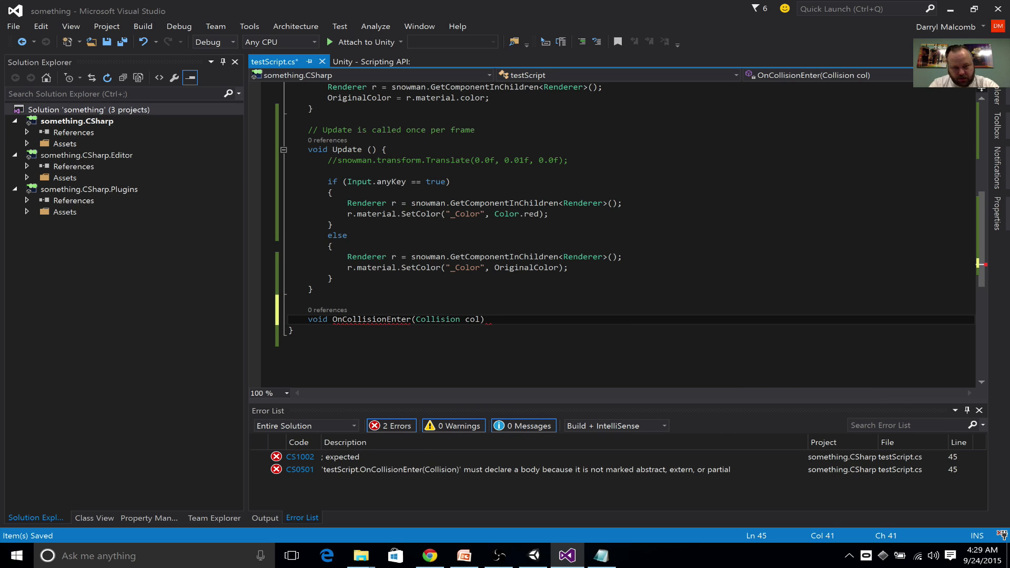
pyautogui.press('End')
pyautogui.press('Return')
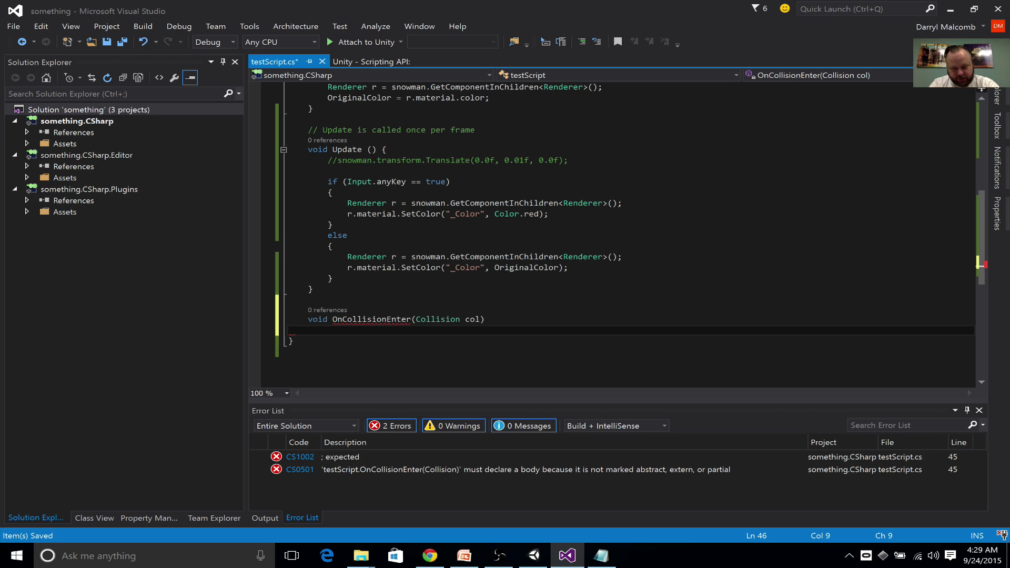
pyautogui.write('{')
pyautogui.press('Return')
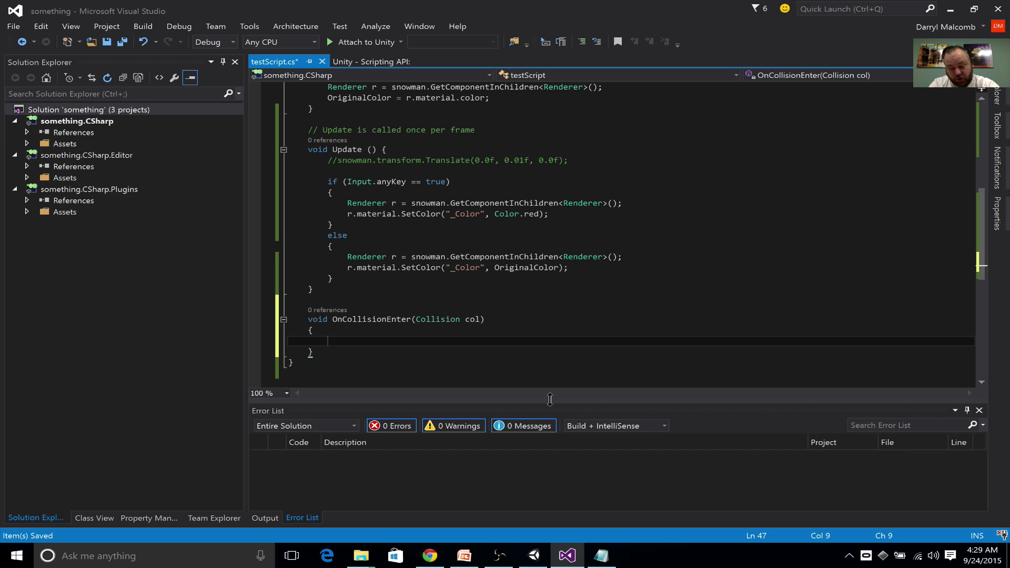
pyautogui.write('col.')
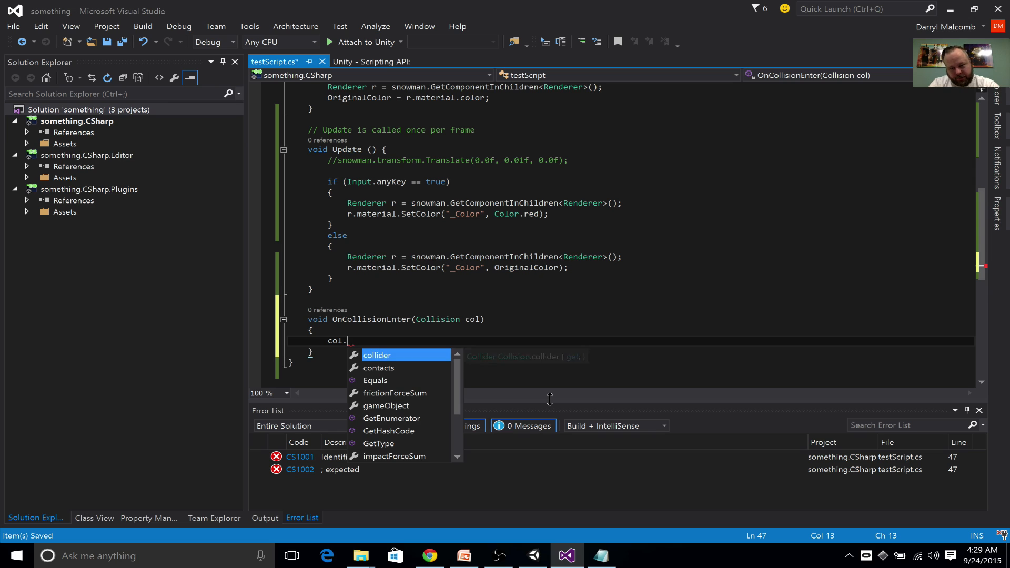
pyautogui.press('Down')
pyautogui.press('Down')
pyautogui.press('Down')
pyautogui.press('Down')
pyautogui.press('Down')
pyautogui.press('Down')
pyautogui.press('BackSpace')
pyautogui.press('BackSpace')
pyautogui.press('BackSpace')
pyautogui.press('BackSpace')
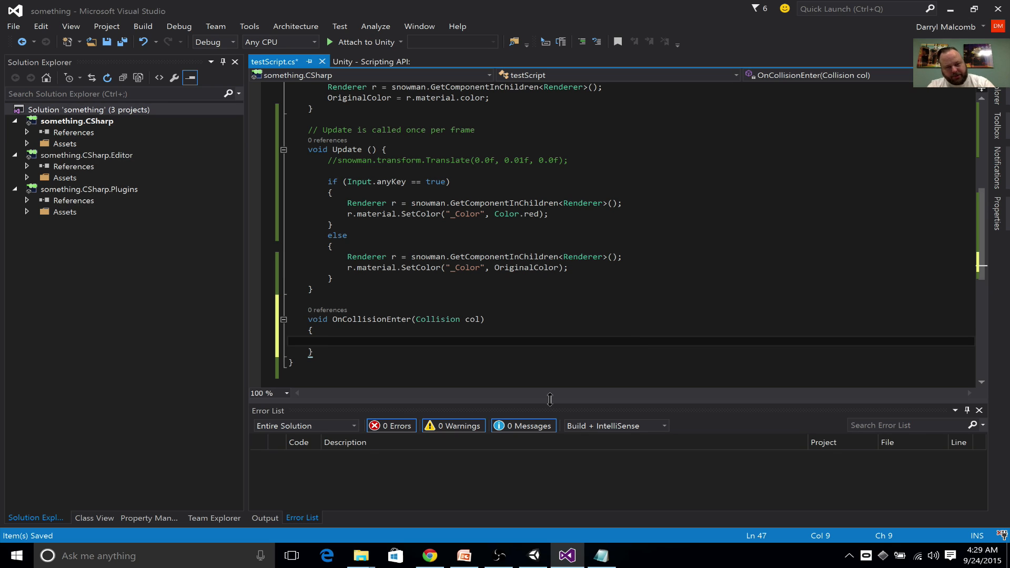
# Step: Copy the Renderer and Color.red SetColor lines from Update's if block into the body of OnCollisionEnter
pyautogui.moveTo(623, 257); pyautogui.dragTo(357, 258)
pyautogui.moveTo(568, 268); pyautogui.dragTo(347, 257)
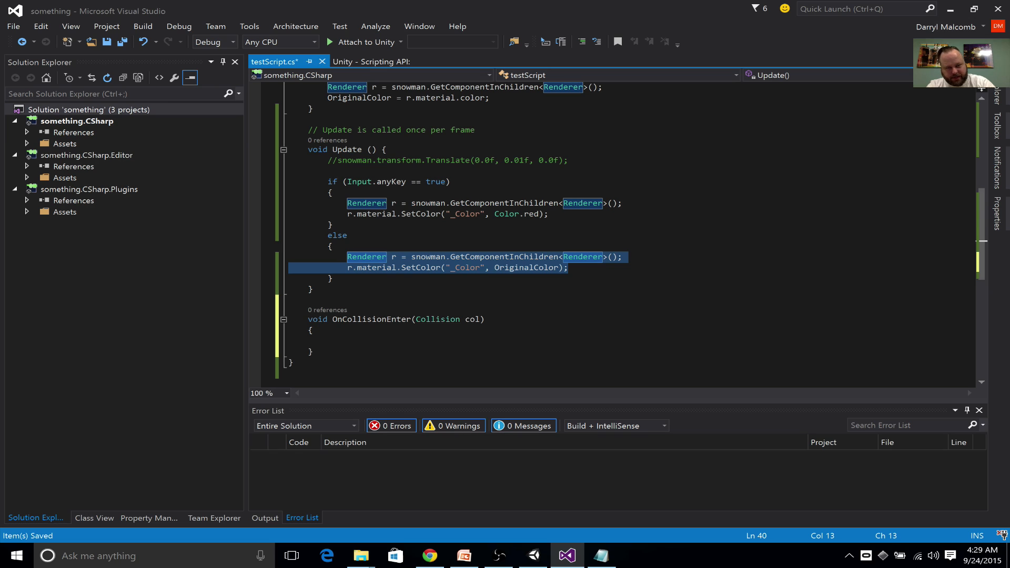
pyautogui.moveTo(549, 214); pyautogui.dragTo(347, 204)
pyautogui.hotkey('ctrl', 'c')
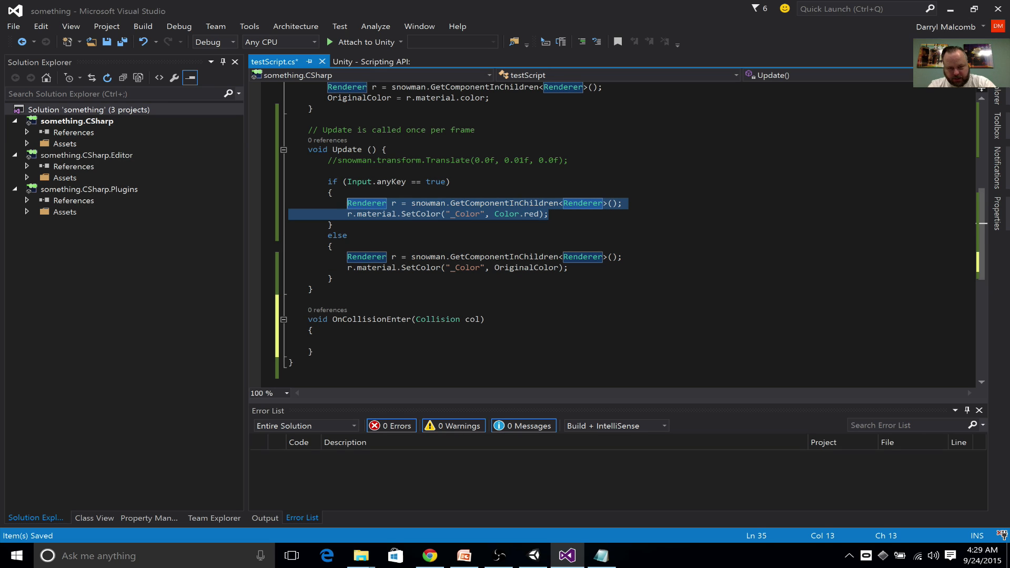
pyautogui.click(328, 342)
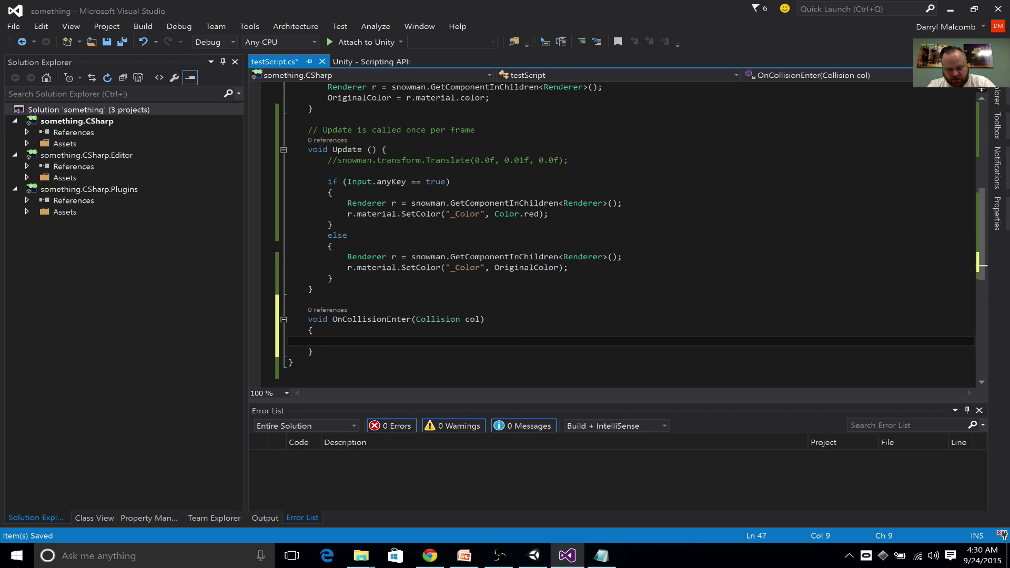
pyautogui.hotkey('ctrl', 'v')
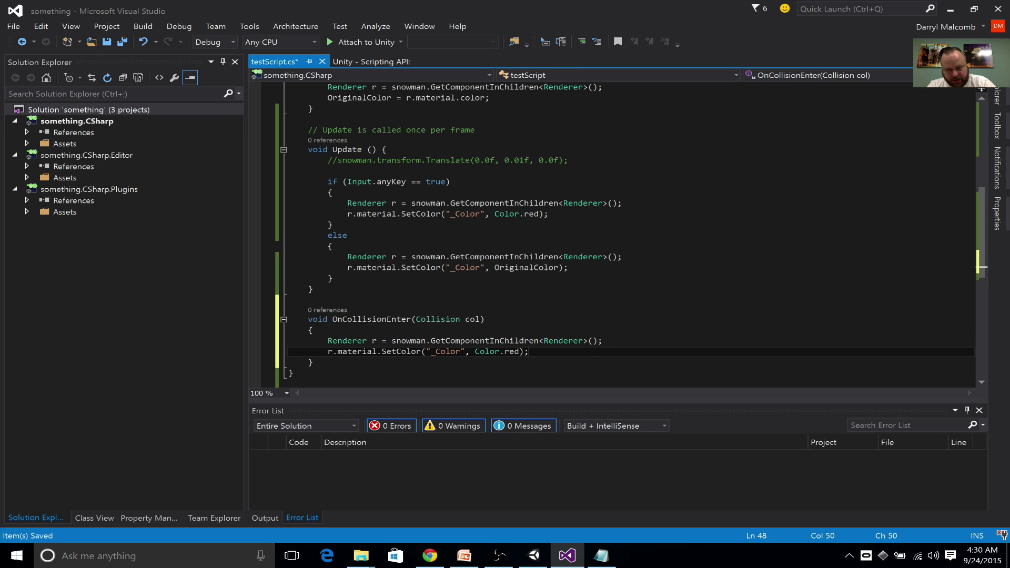
# Step: Replace snowman with this in the GetComponentInChildren call inside OnCollisionEnter
pyautogui.click(425, 341)
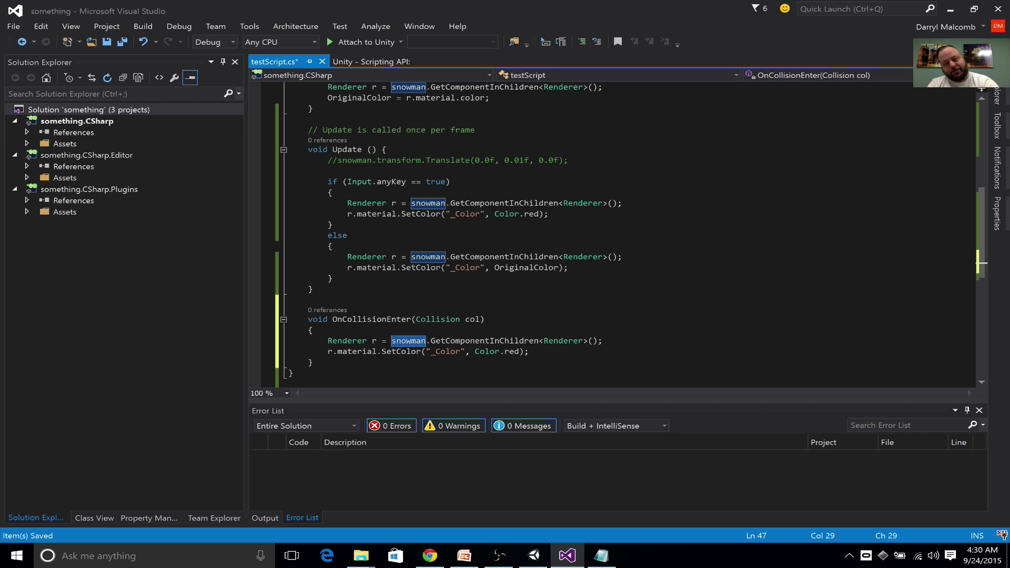
pyautogui.write('this')
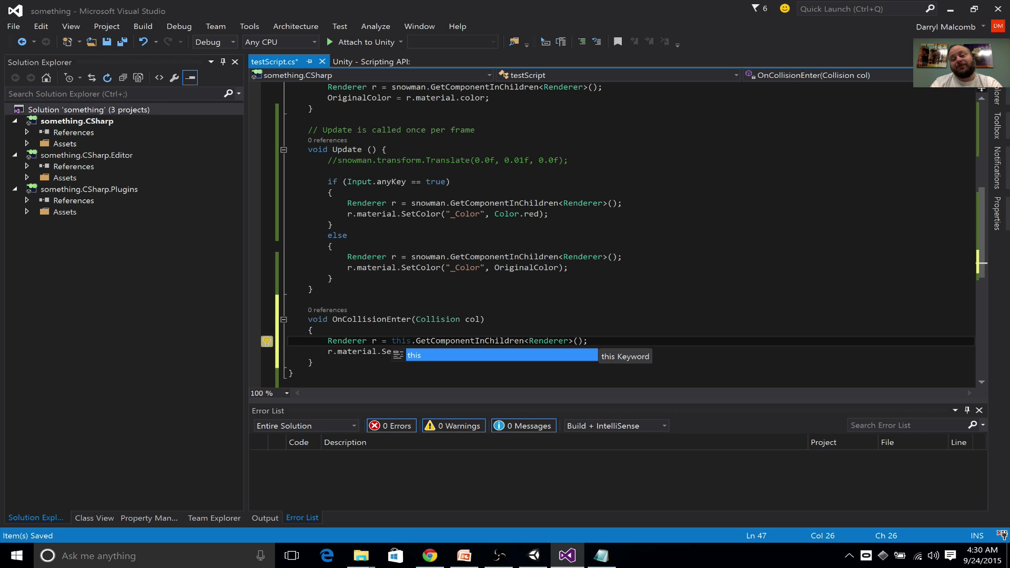
pyautogui.press('Escape')
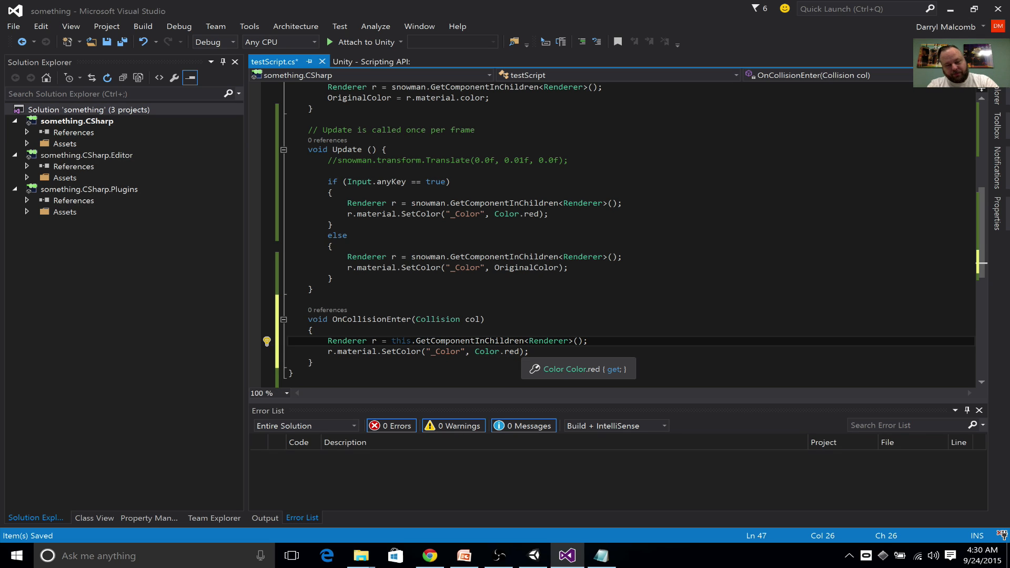
# Step: Change the color in OnCollisionEnter's SetColor call to Color.green
pyautogui.click(519, 352)
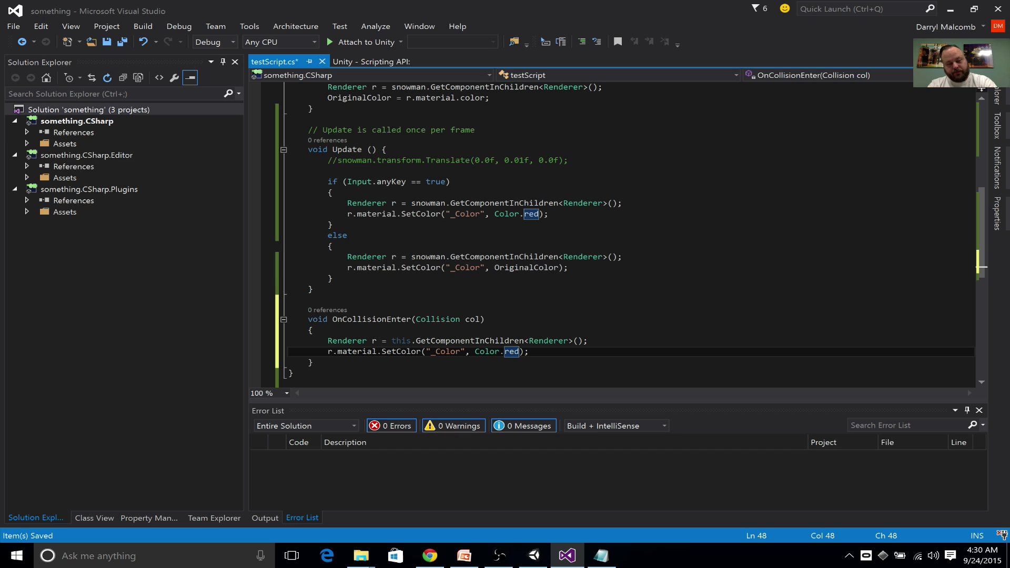
pyautogui.press('BackSpace')
pyautogui.press('BackSpace')
pyautogui.press('BackSpace')
pyautogui.press('BackSpace')
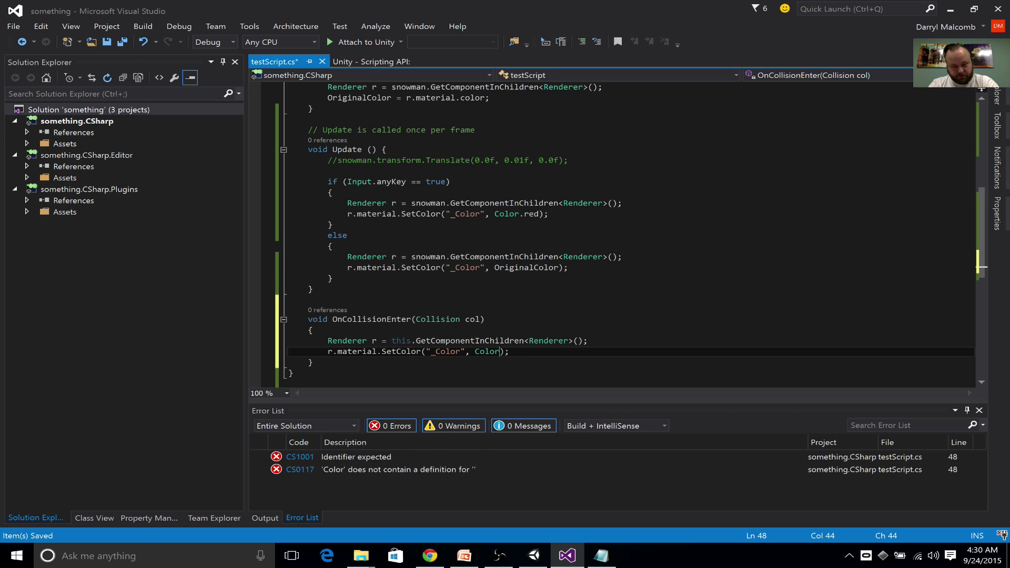
pyautogui.write('.gr')
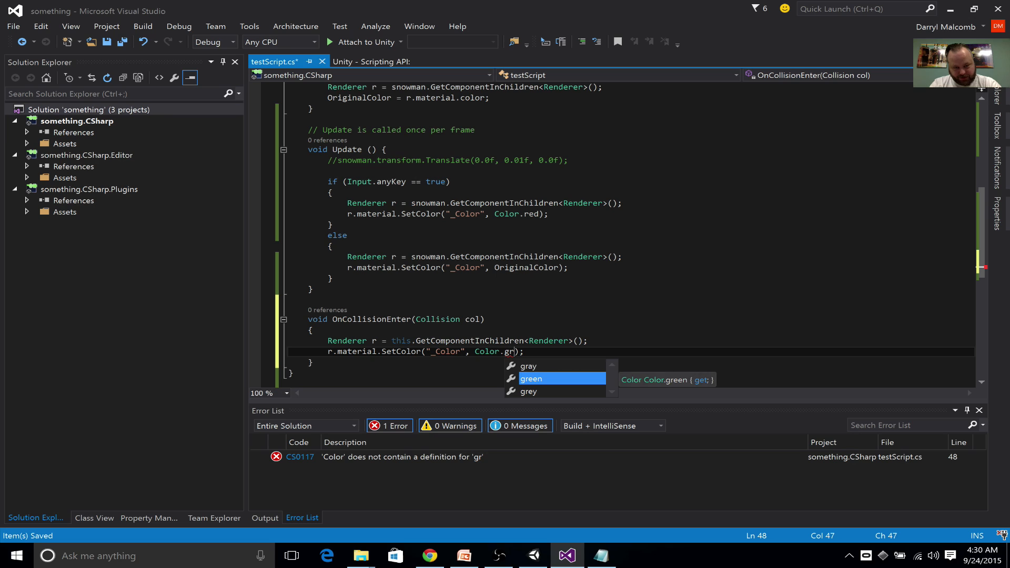
pyautogui.press('Up')
pyautogui.press('Down')
pyautogui.press('Down')
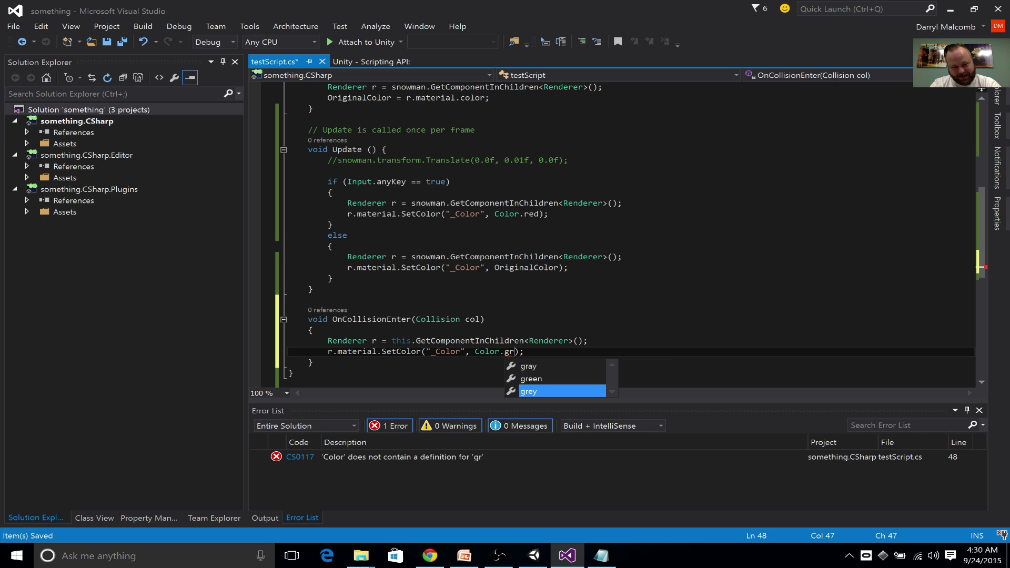
pyautogui.press('Up')
pyautogui.press('Return')
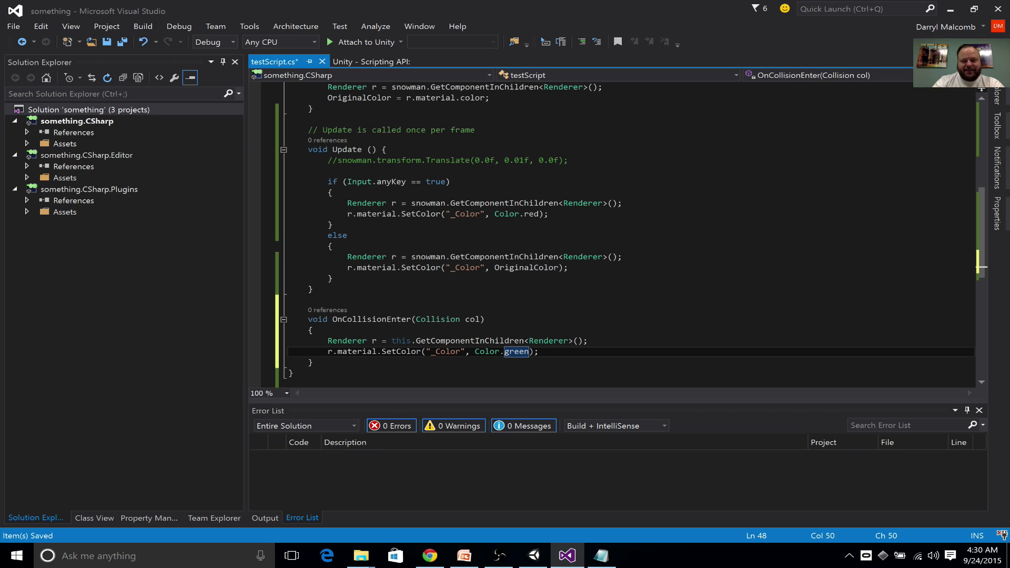
pyautogui.press('End')
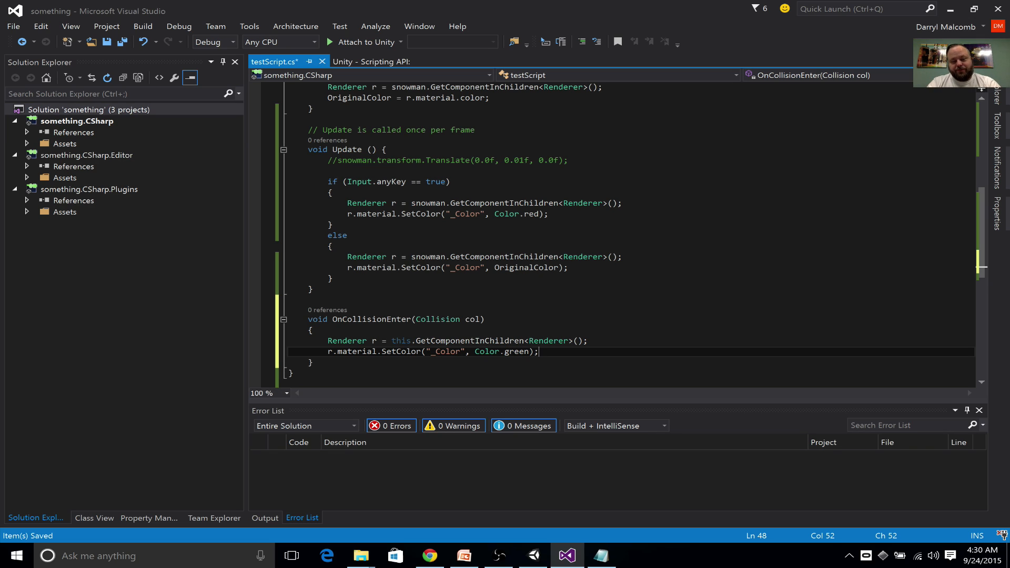
# Step: Insert two blank lines after the closing brace of the OnCollisionEnter method
pyautogui.press('Down')
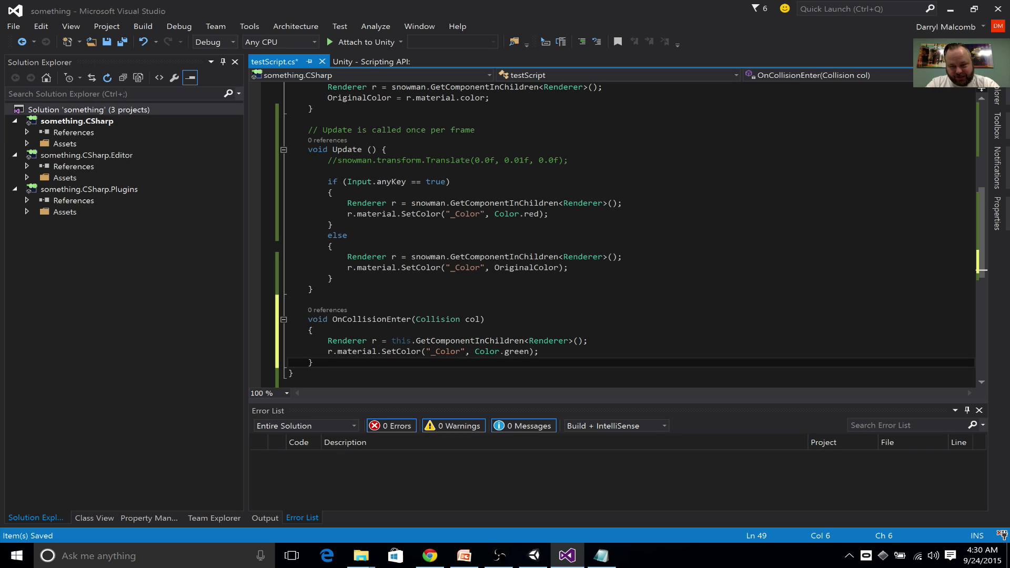
pyautogui.press('Return')
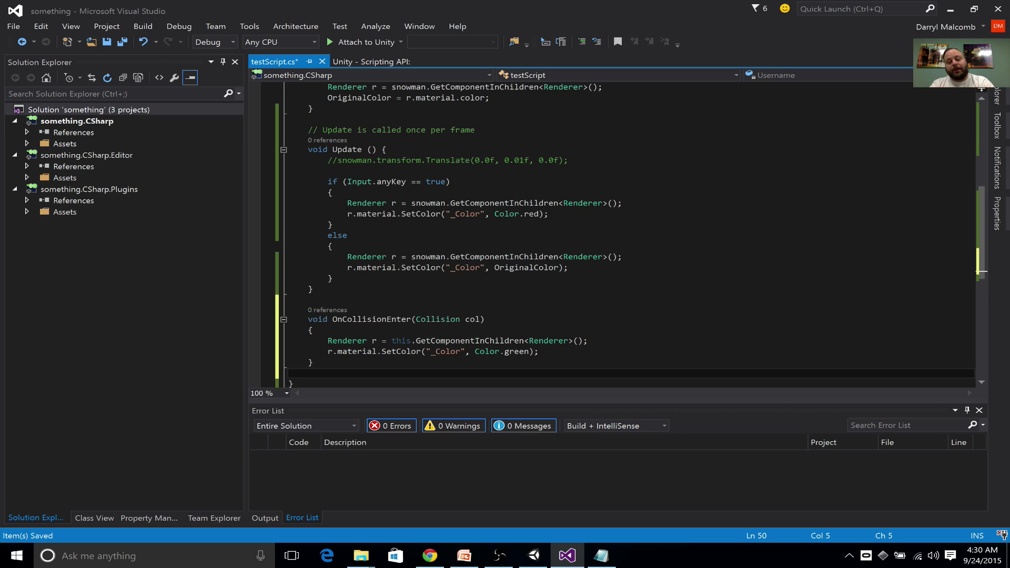
pyautogui.press('Return')
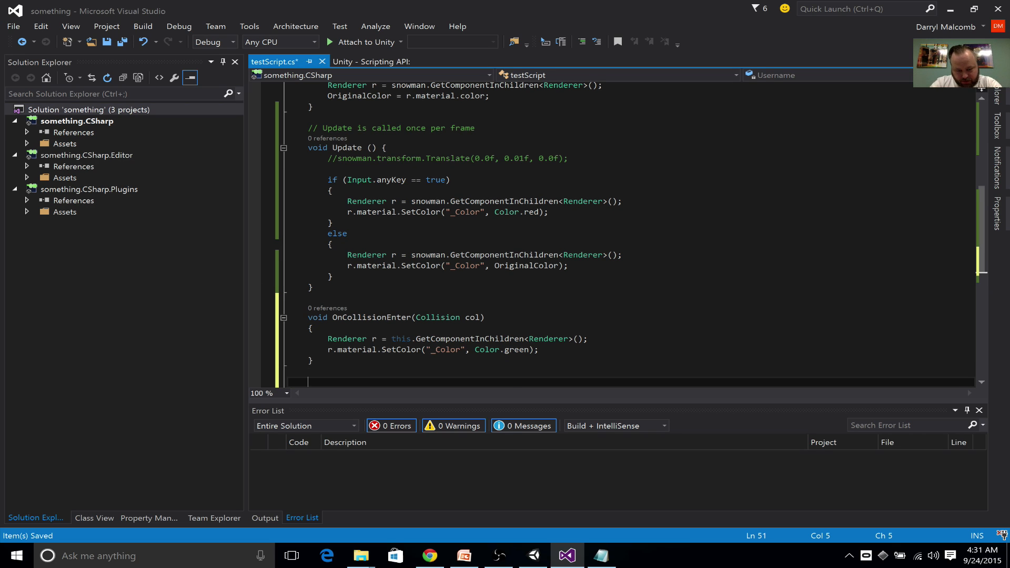
pyautogui.write('voi')
pyautogui.press('BackSpace')
pyautogui.press('BackSpace')
pyautogui.press('BackSpace')
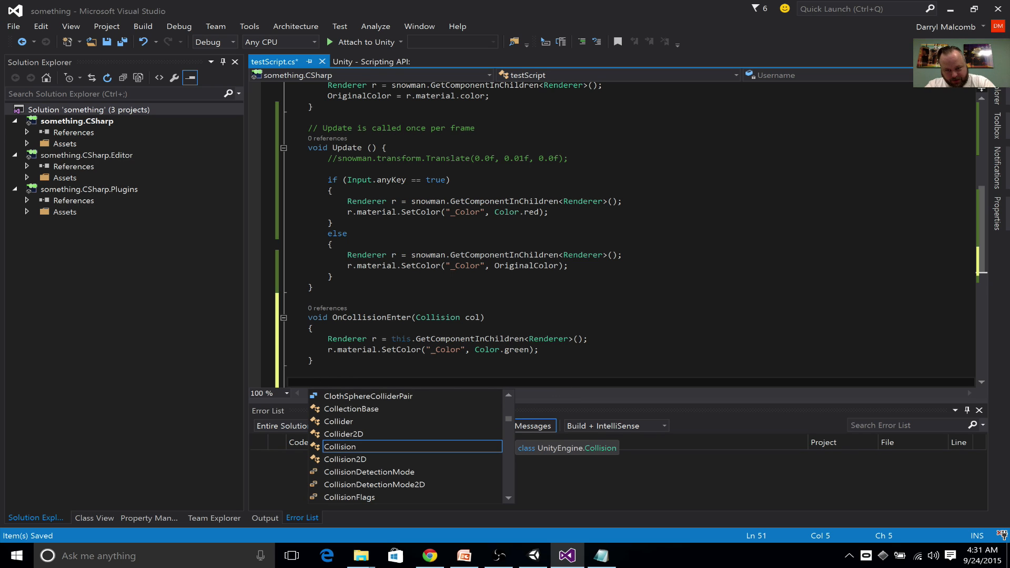
# Step: Duplicate the entire OnCollisionEnter method, including its body, directly below the original in testScript.cs
pyautogui.moveTo(304, 318); pyautogui.dragTo(315, 361)
pyautogui.hotkey('ctrl', 'c')
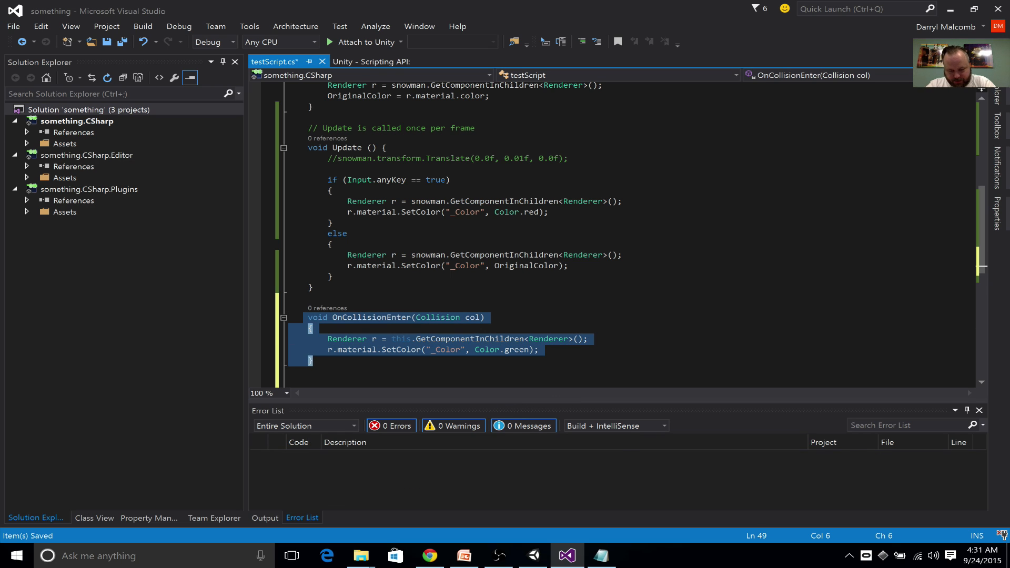
pyautogui.press('Down')
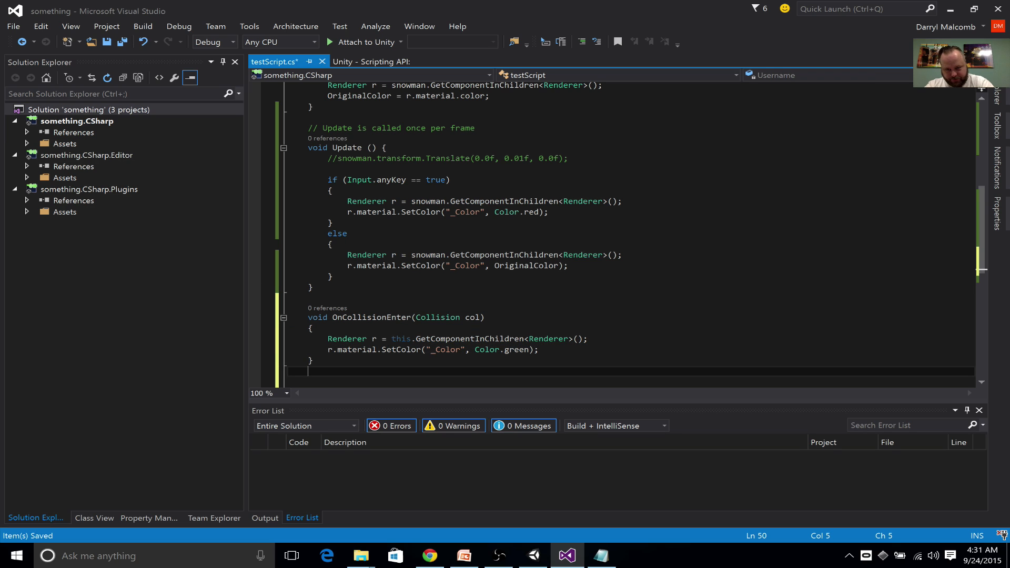
pyautogui.press('Down')
pyautogui.hotkey('ctrl', 'v')
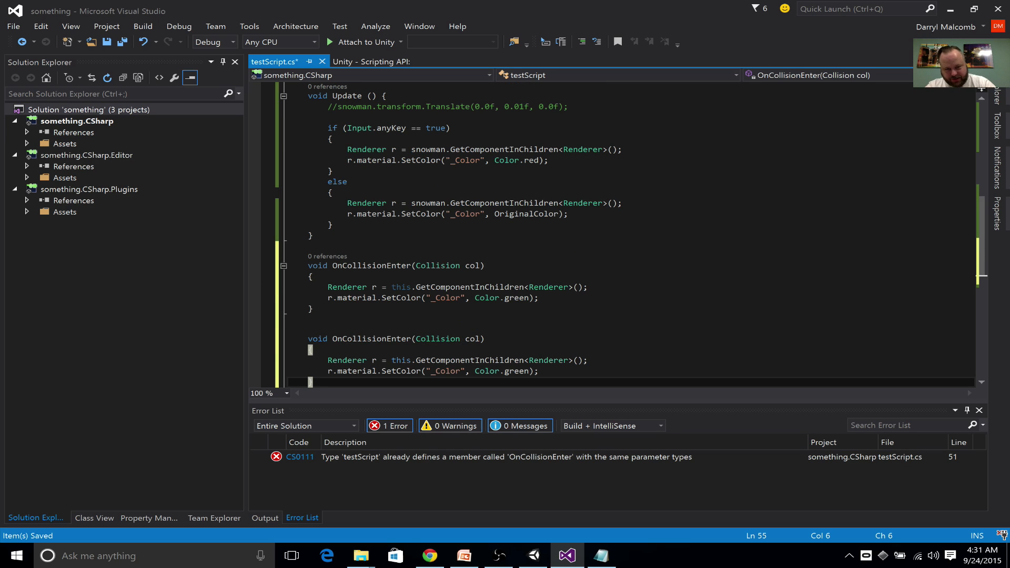
# Step: Rename the duplicated OnCollisionEnter method to OnCollisionExit, keeping its Collision col parameter
pyautogui.click(411, 339)
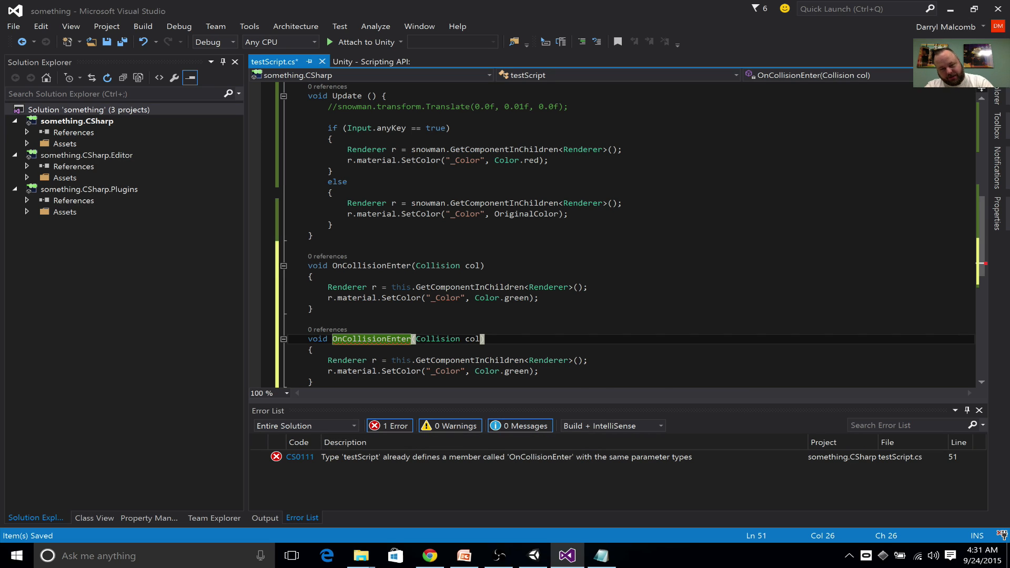
pyautogui.press('Right')
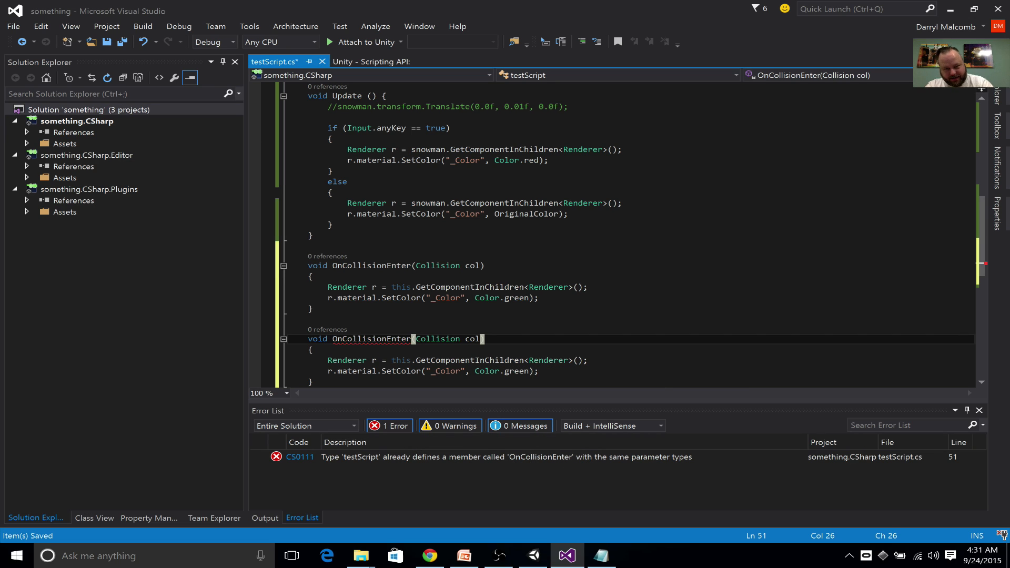
pyautogui.press('Left')
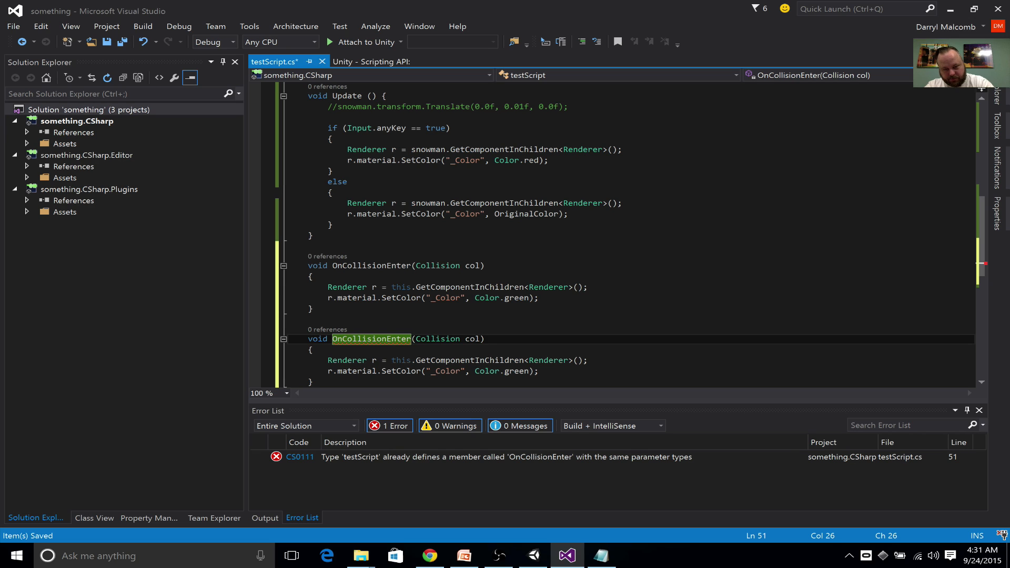
pyautogui.press('BackSpace')
pyautogui.press('BackSpace')
pyautogui.press('BackSpace')
pyautogui.press('BackSpace')
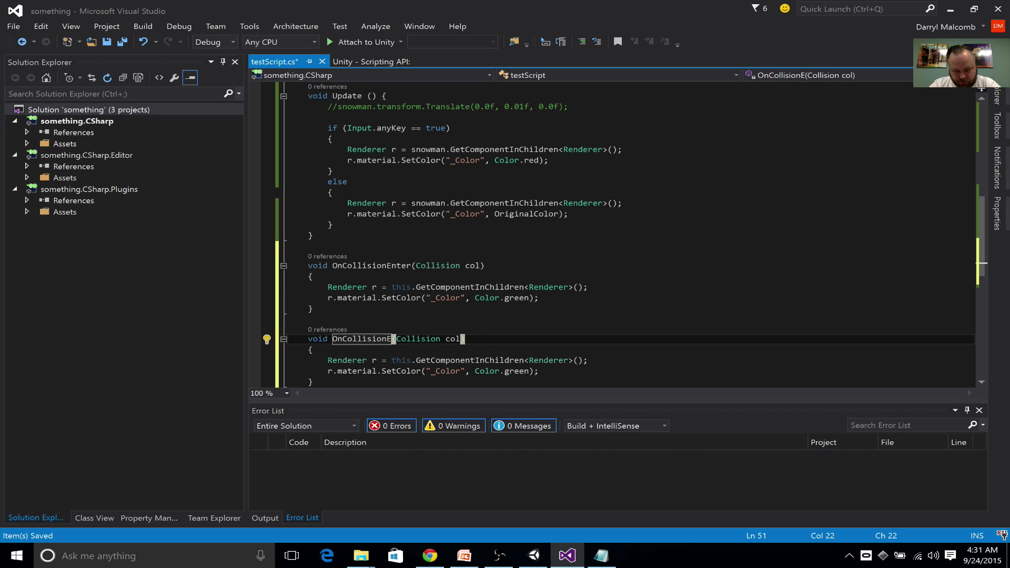
pyautogui.write('xit')
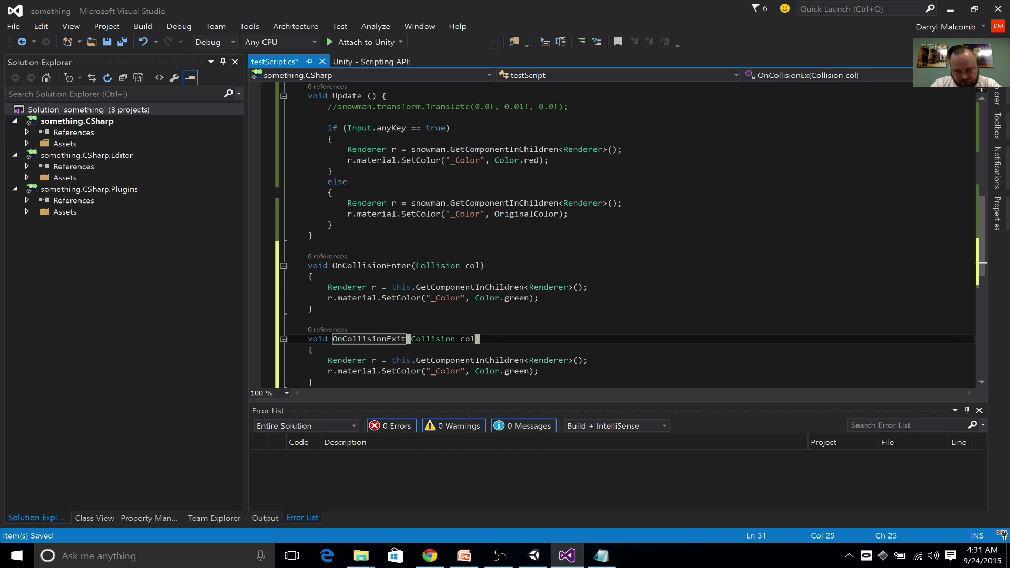
pyautogui.press('Up')
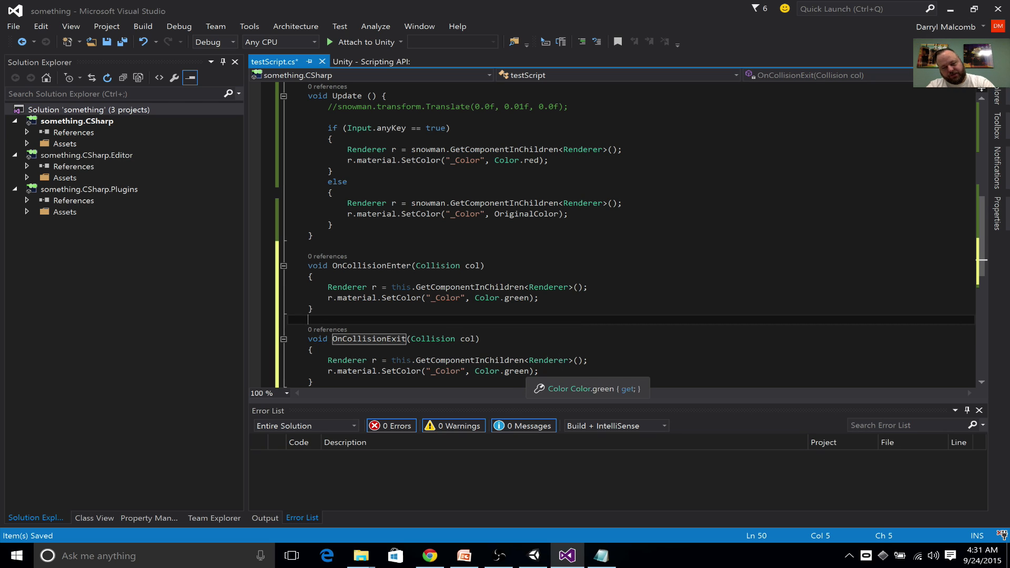
# Step: Change the colour set in OnCollisionExit to Color.white and save the script
pyautogui.click(504, 371)
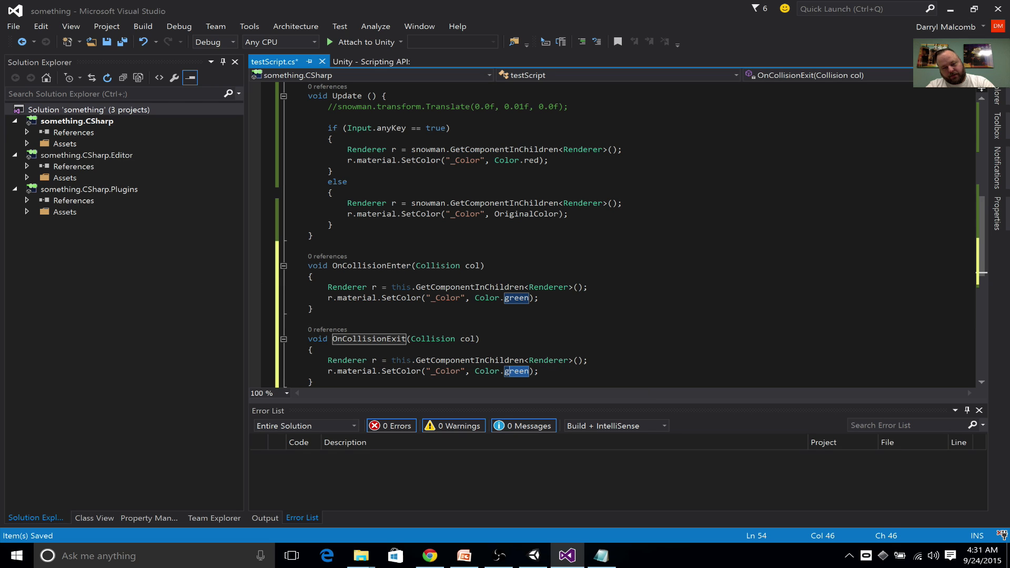
pyautogui.press('BackSpace')
pyautogui.press('BackSpace')
pyautogui.press('BackSpace')
pyautogui.press('BackSpace')
pyautogui.press('BackSpace')
pyautogui.press('BackSpace')
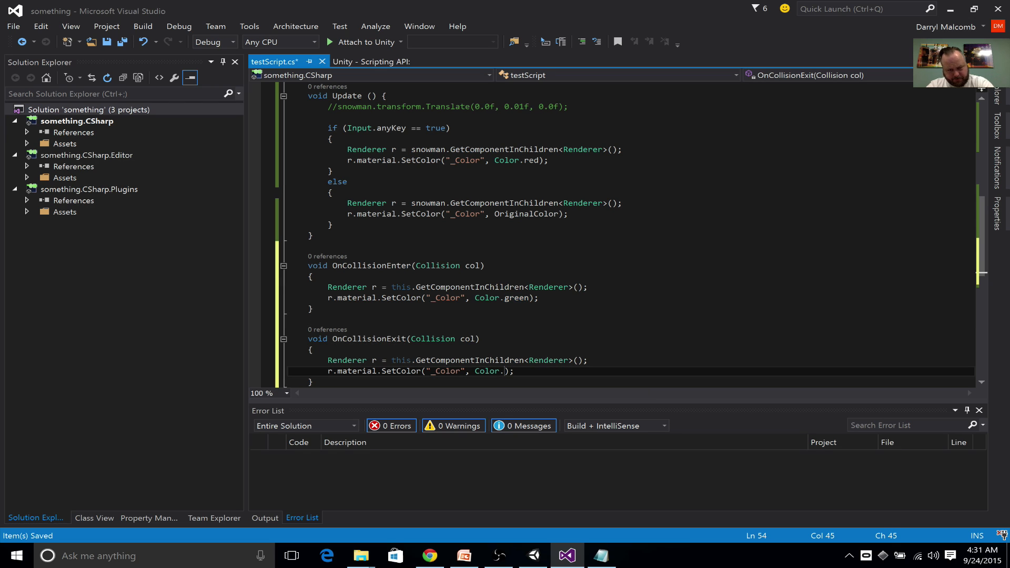
pyautogui.write('.white')
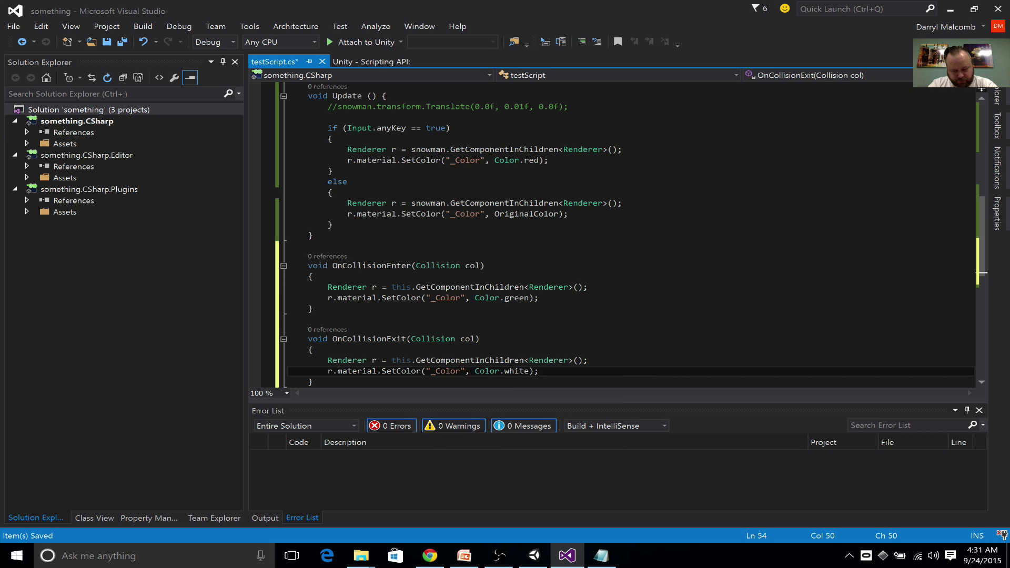
pyautogui.hotkey('ctrl', 's')
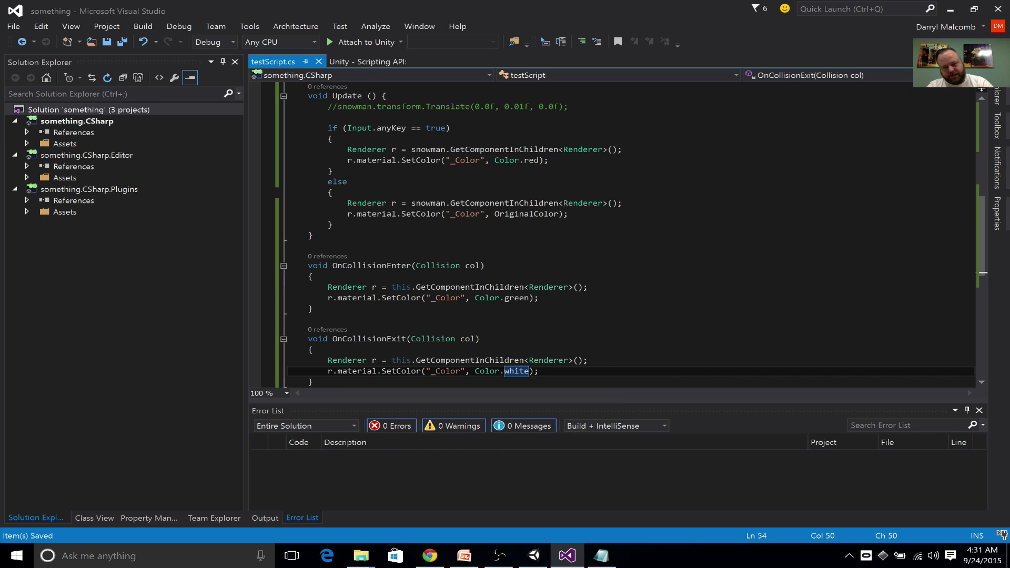
# Step: Switch to Unity, run the scene, and walk the third-person character into the sphere to test OnCollisionEnter
pyautogui.click(534, 556)
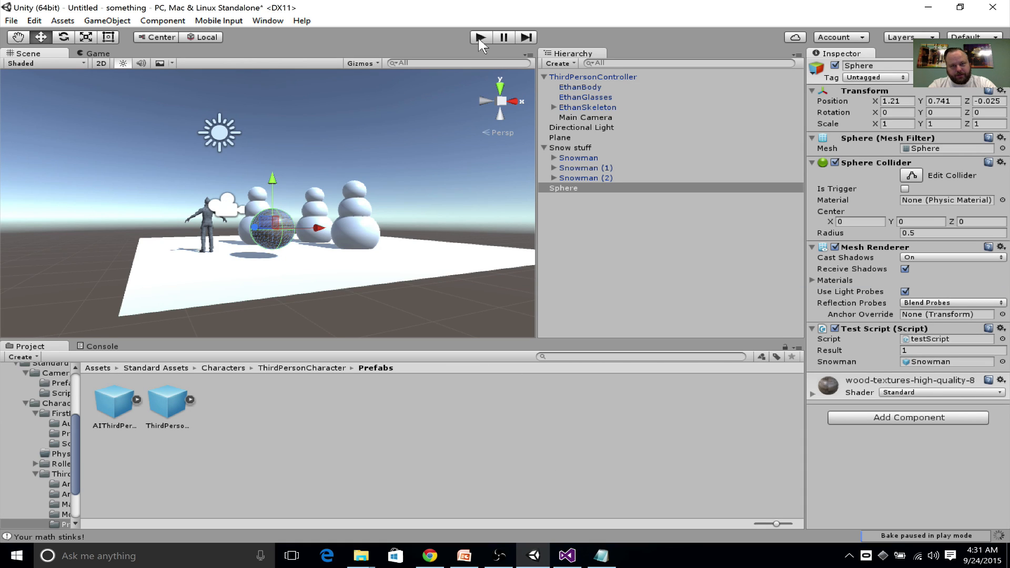
pyautogui.click(481, 37)
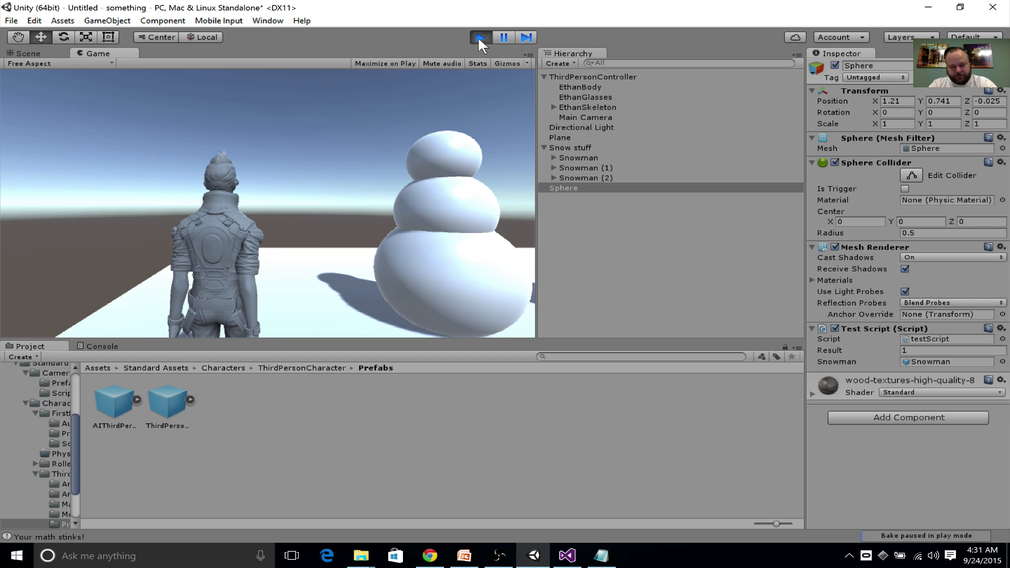
pyautogui.press('d')
pyautogui.press('d')
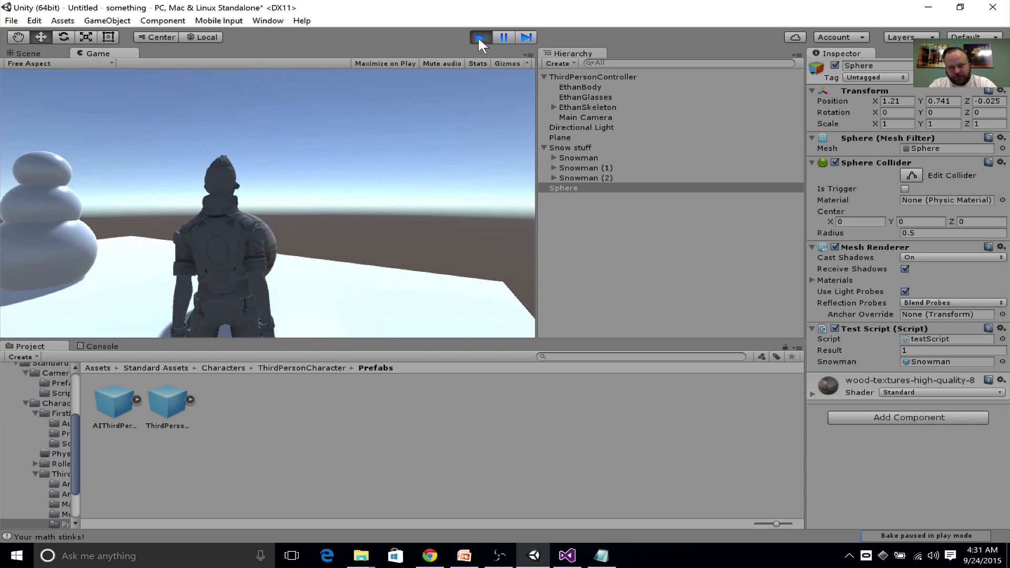
pyautogui.press('a')
pyautogui.press('d')
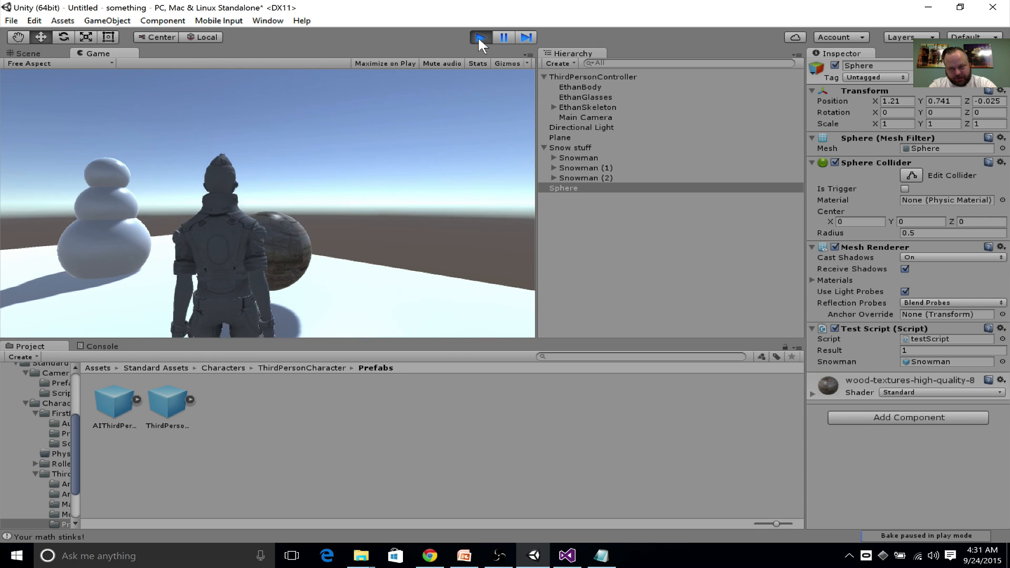
pyautogui.press('w')
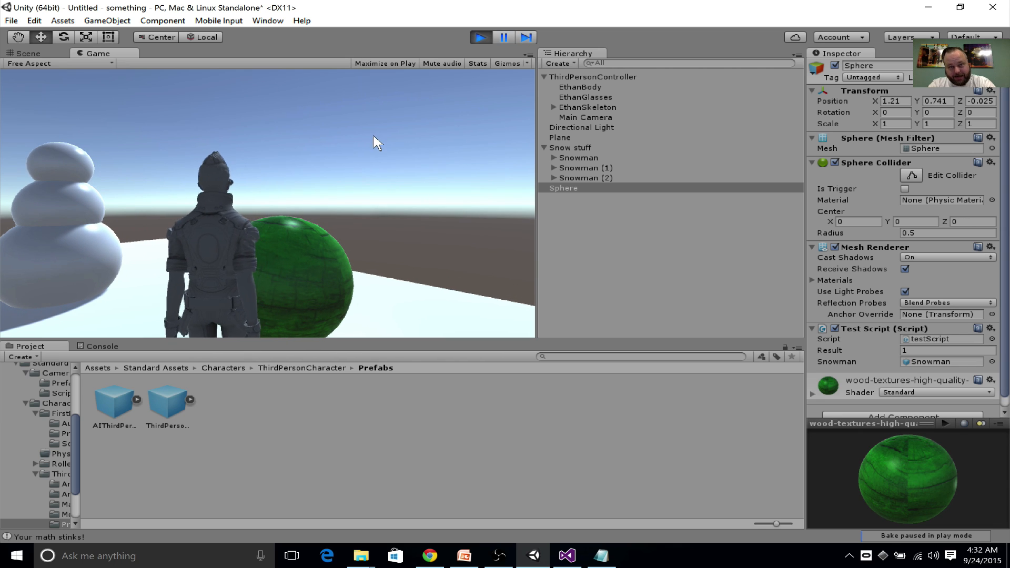
# Step: Walk the character away from the sphere and back into it repeatedly to check its colour on collision enter and exit
pyautogui.press('d')
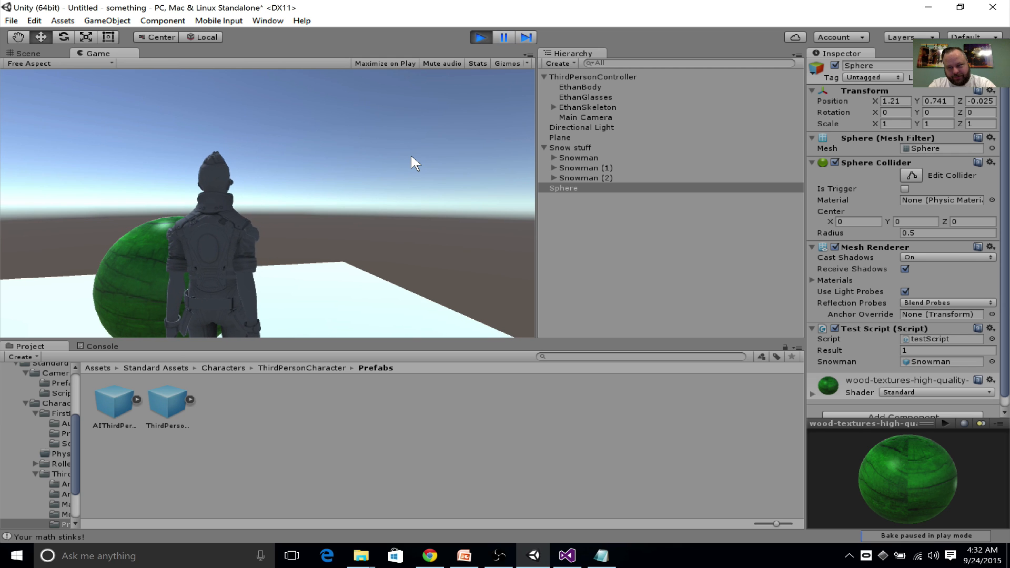
pyautogui.press('a')
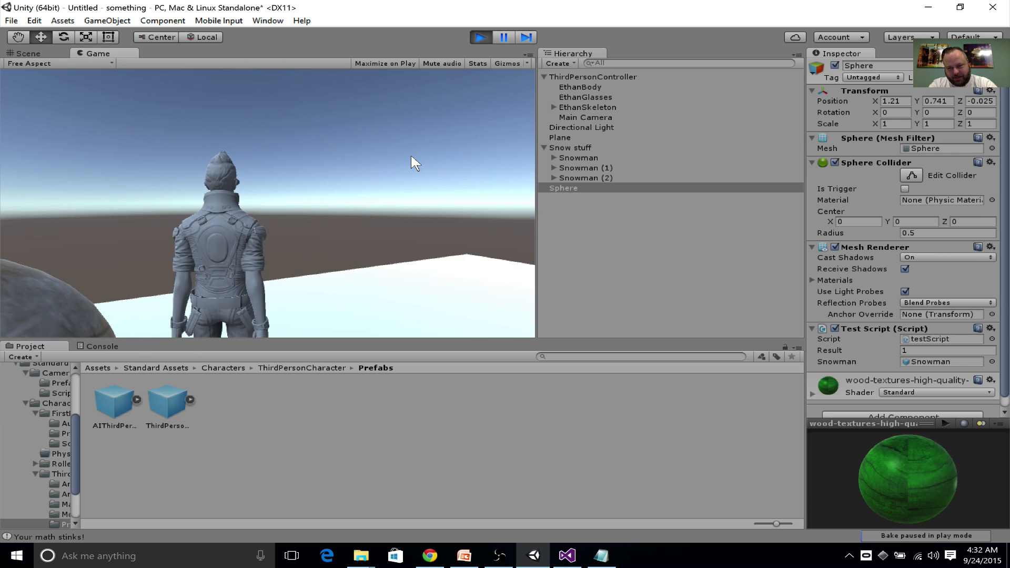
pyautogui.press('w')
pyautogui.press('a')
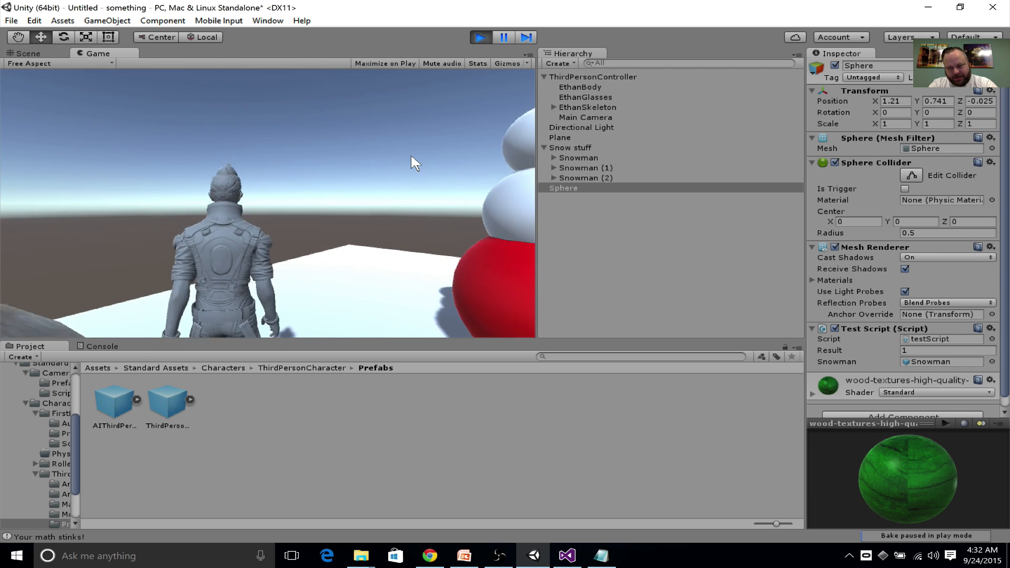
pyautogui.press('d')
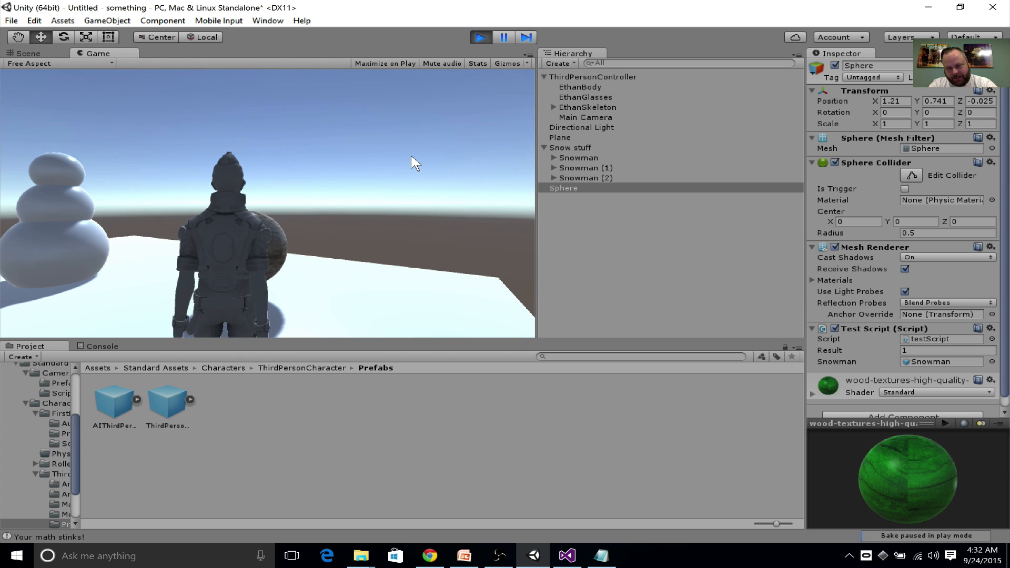
pyautogui.press('w')
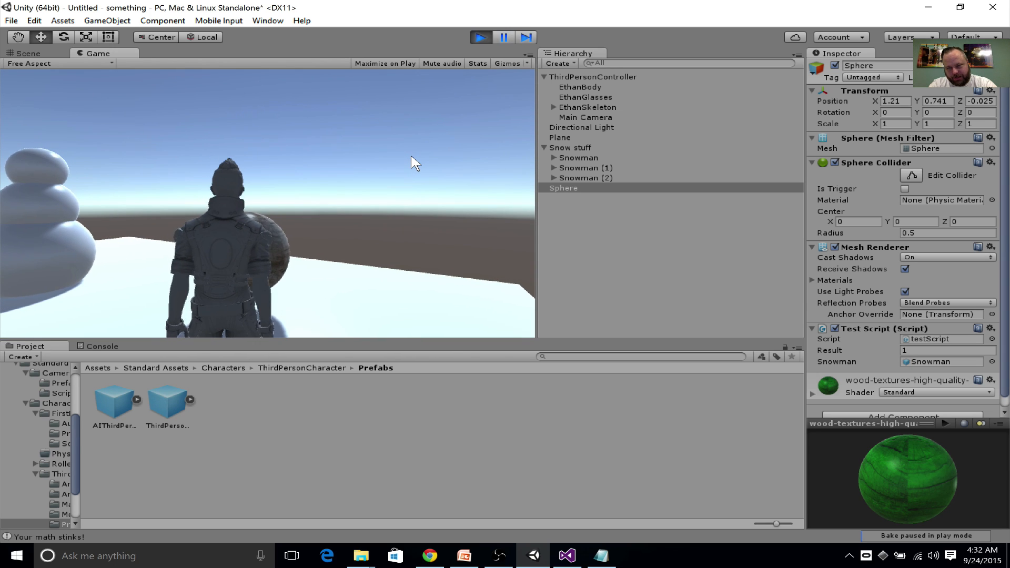
pyautogui.press('w')
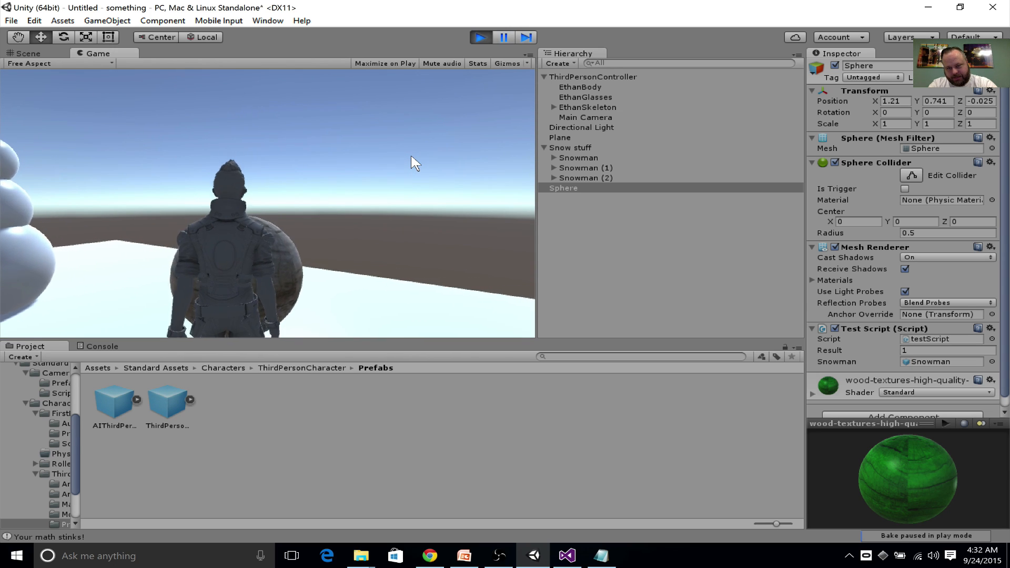
pyautogui.press('d')
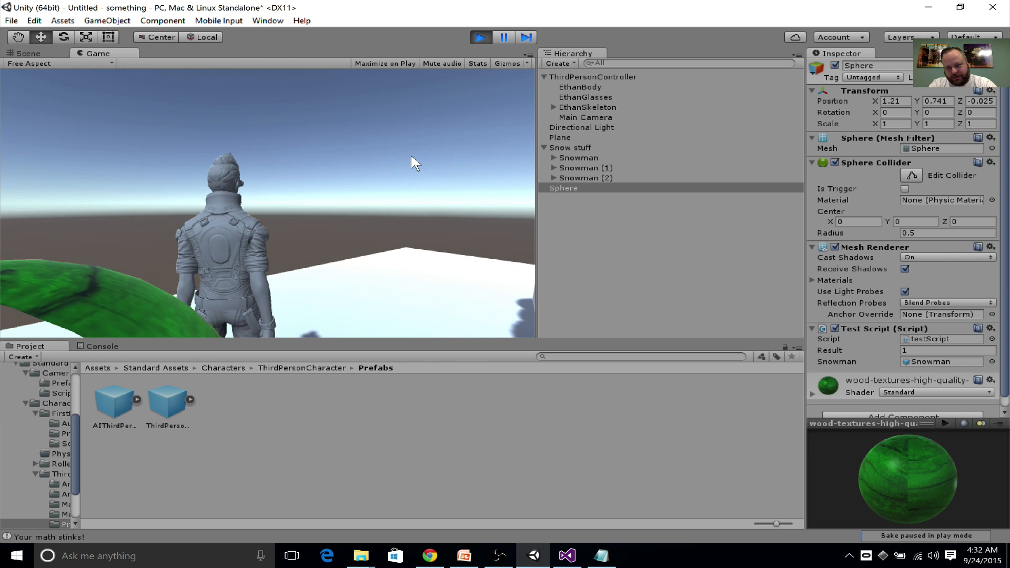
pyautogui.press('a')
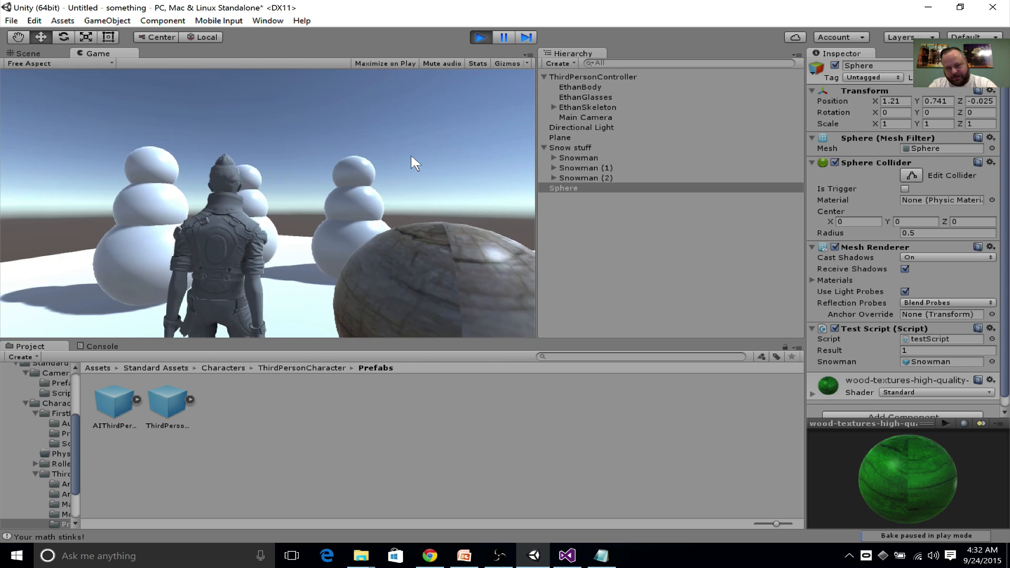
pyautogui.press('w')
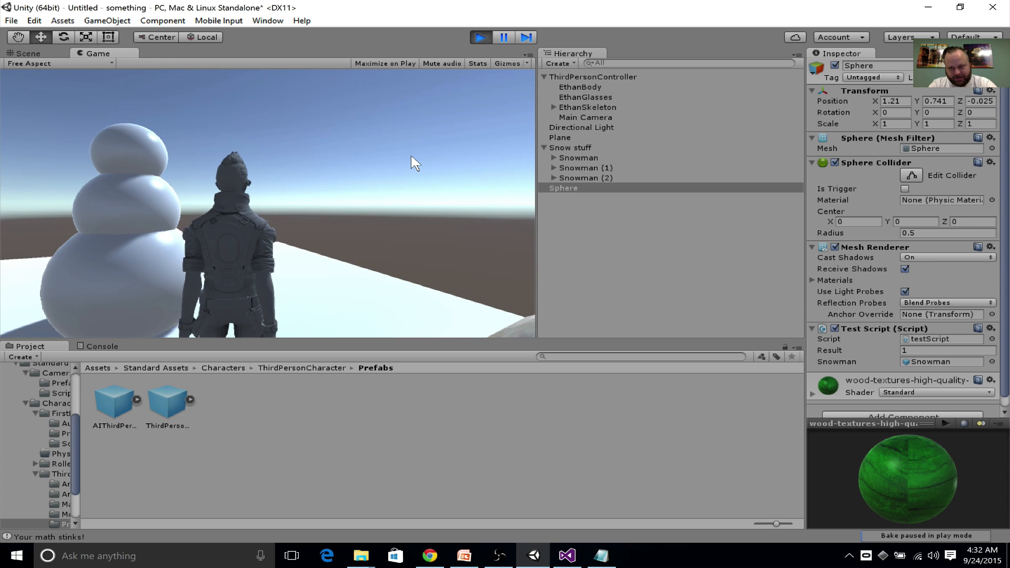
pyautogui.press('a')
pyautogui.press('w')
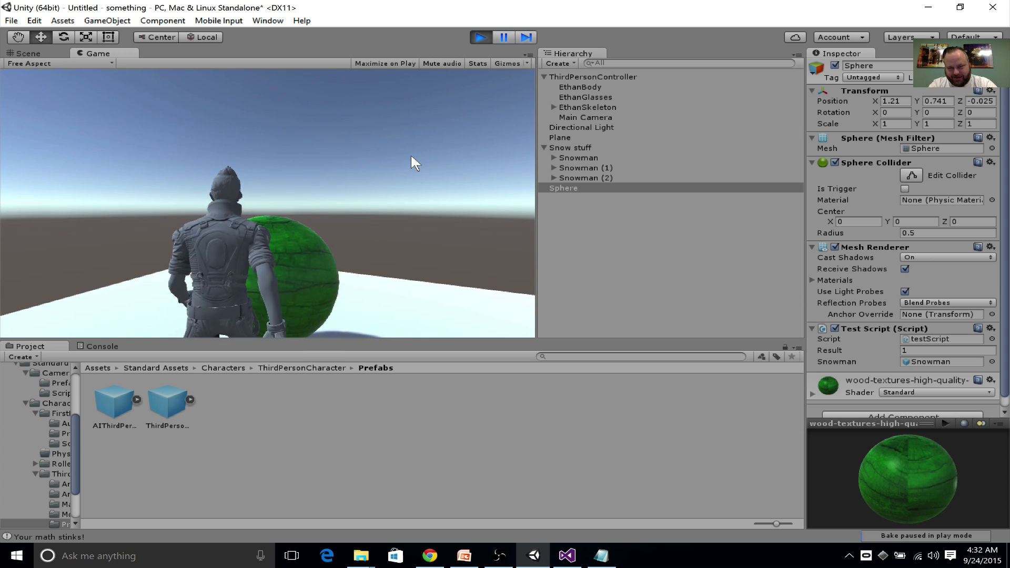
pyautogui.press('d')
pyautogui.press('w')
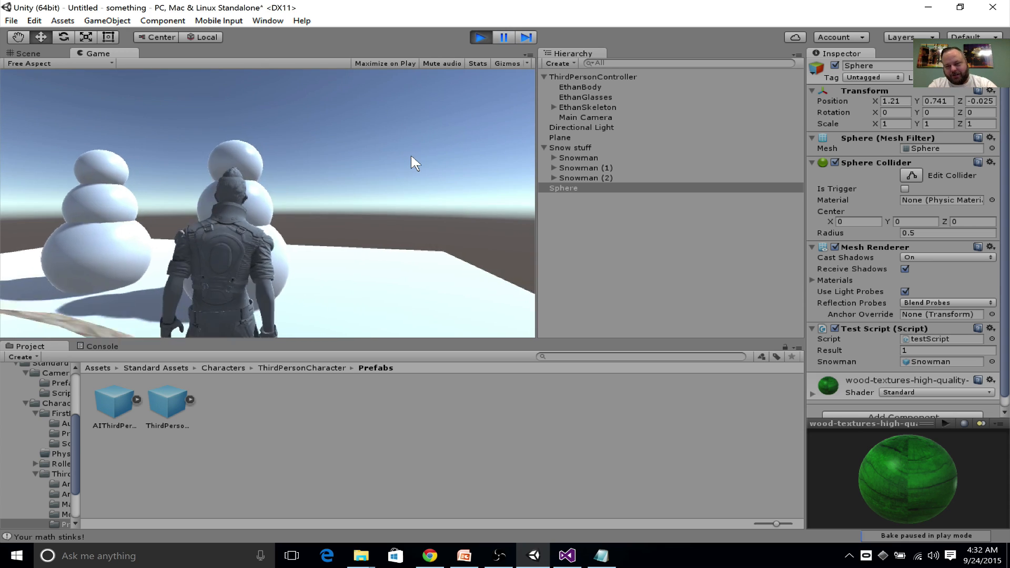
pyautogui.press('a')
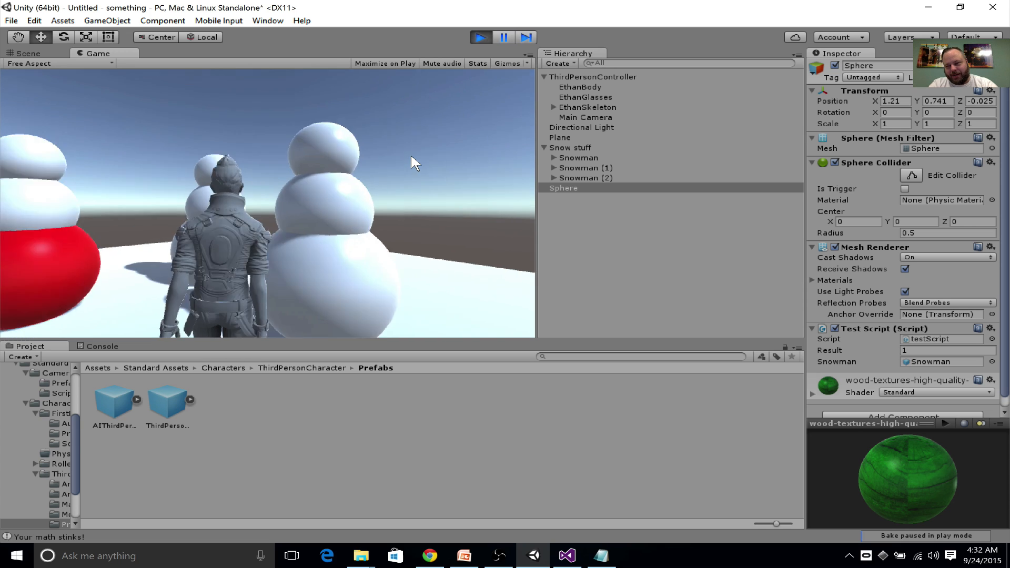
pyautogui.press('d')
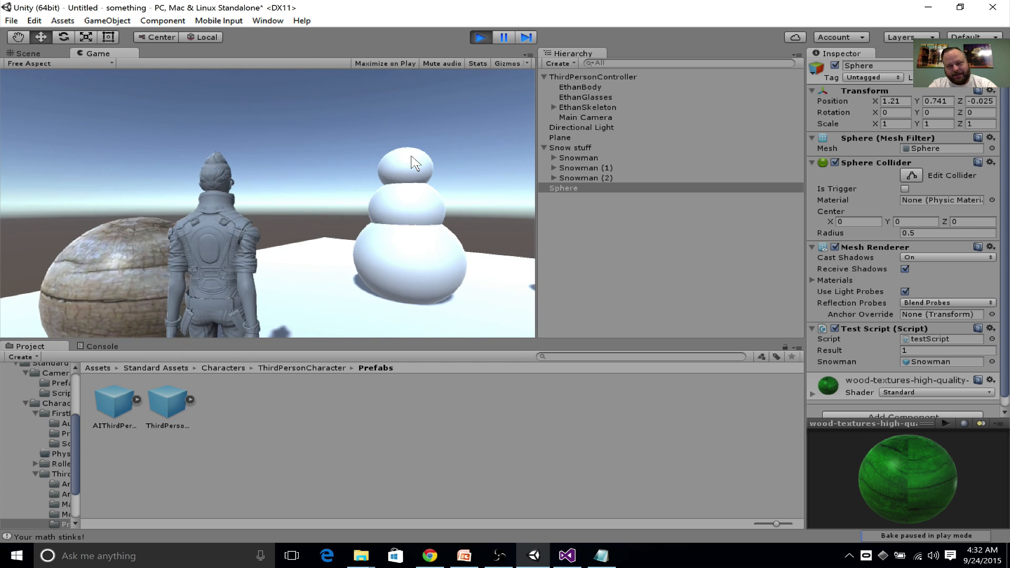
# Step: Turn the character toward the snowmen and stop play mode
pyautogui.press('d')
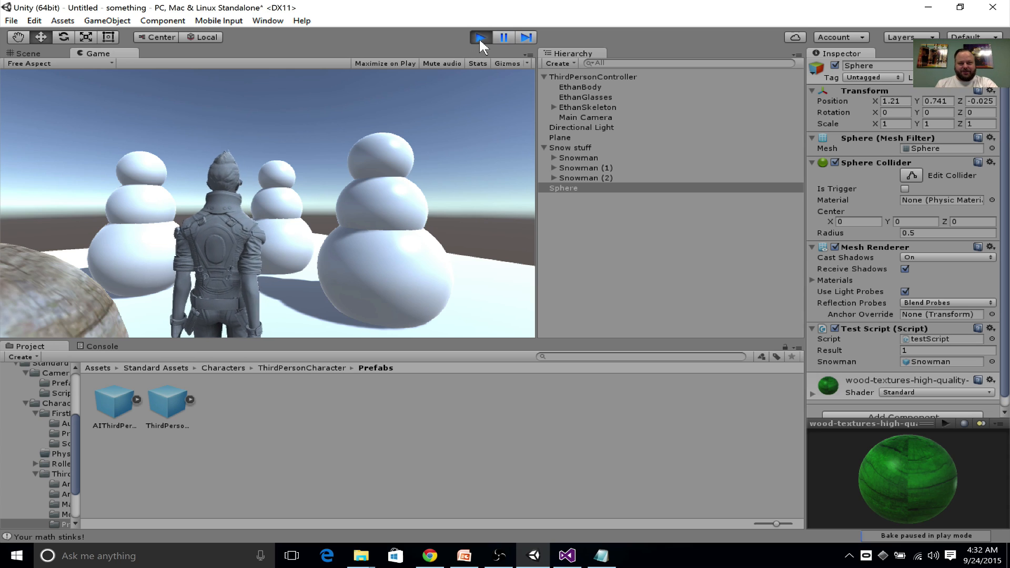
pyautogui.click(479, 38)
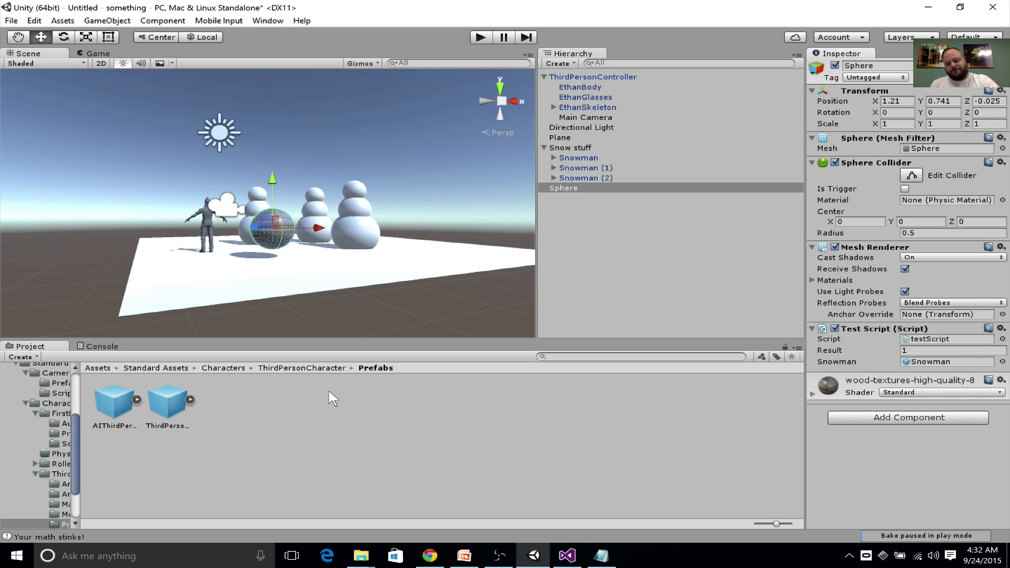
# Step: Switch to the Unity.pptx presentation, show the Effecting Change points and Demo Time! slide, and exit the slide show at its end
pyautogui.moveTo(472, 566)
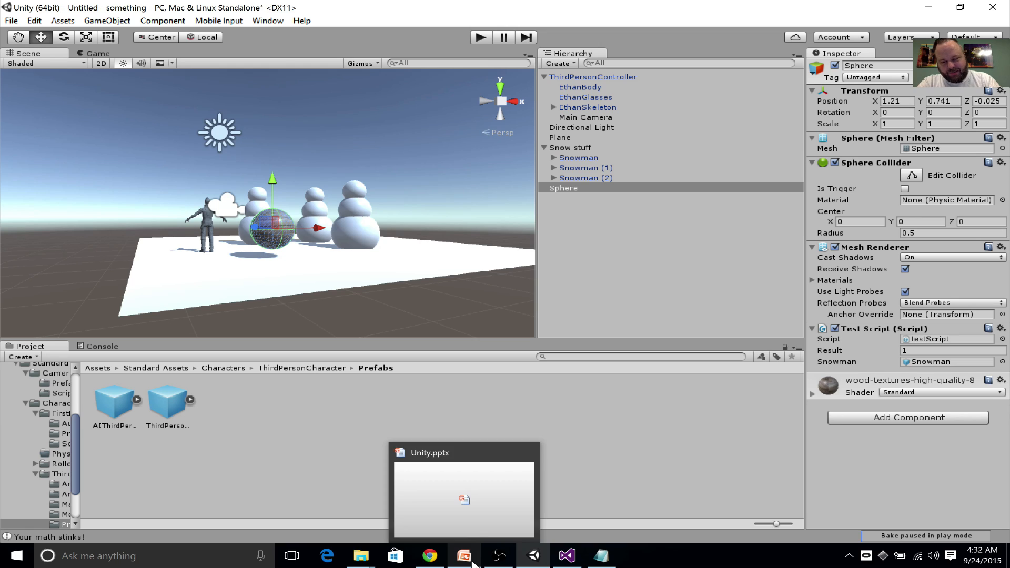
pyautogui.click(474, 532)
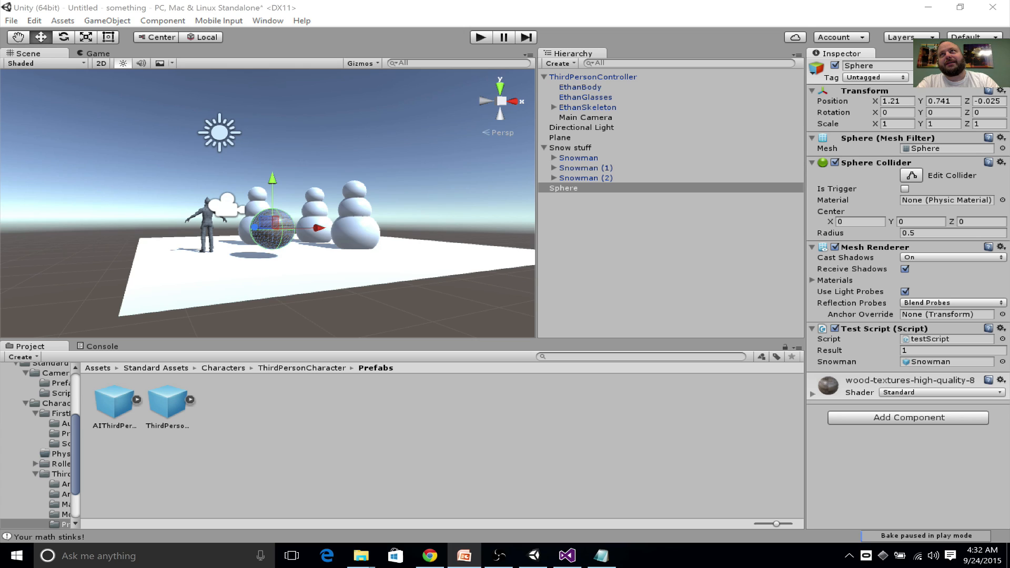
pyautogui.hotkey('shift', 'F5')
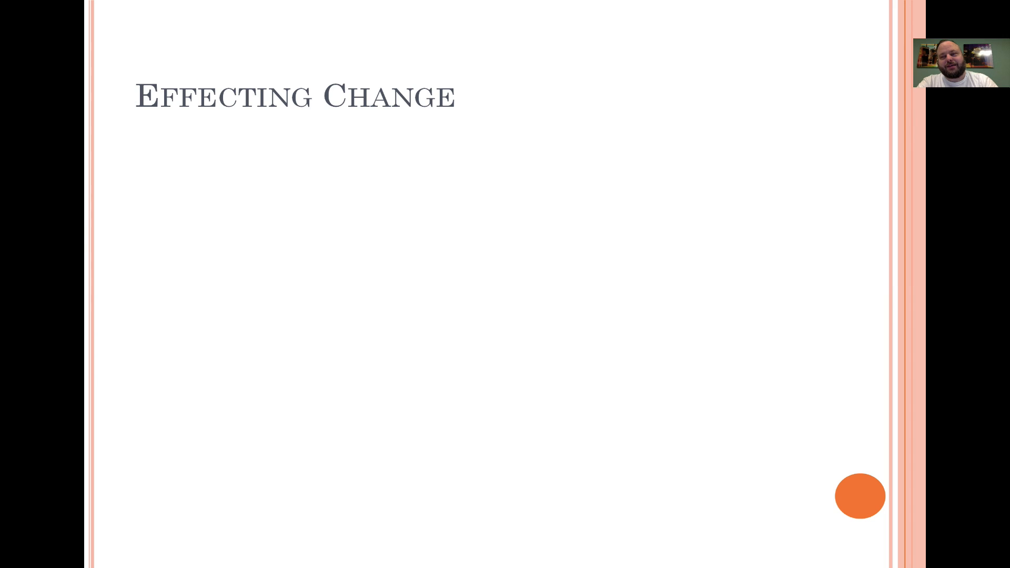
pyautogui.press('Right')
pyautogui.press('Right')
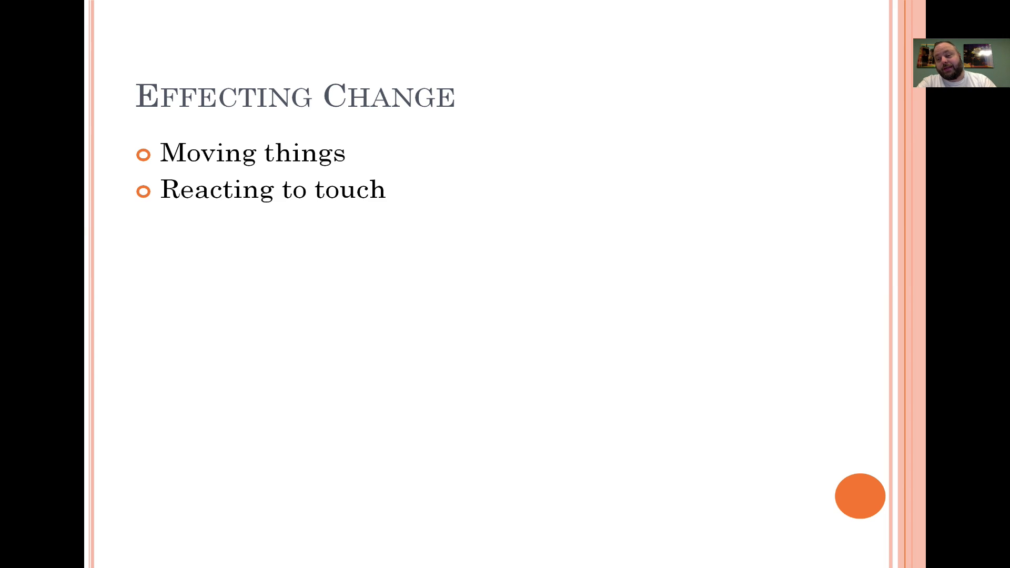
pyautogui.press('Right')
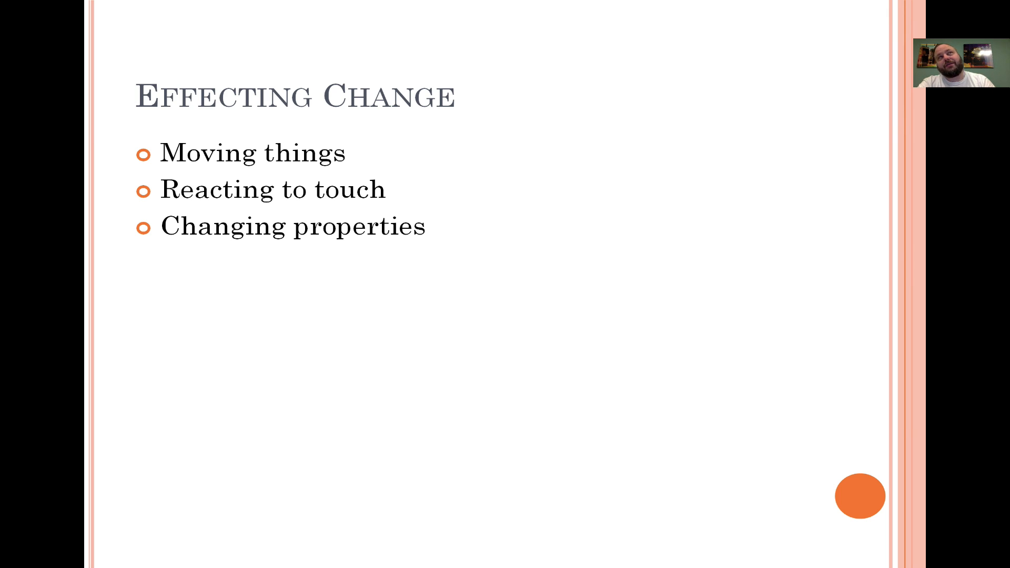
pyautogui.press('Right')
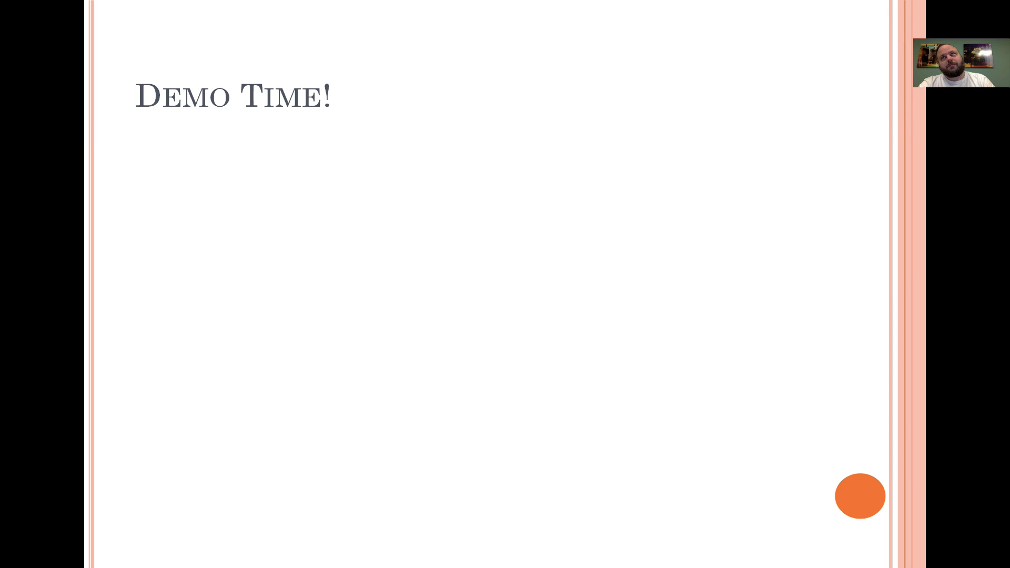
pyautogui.press('Right')
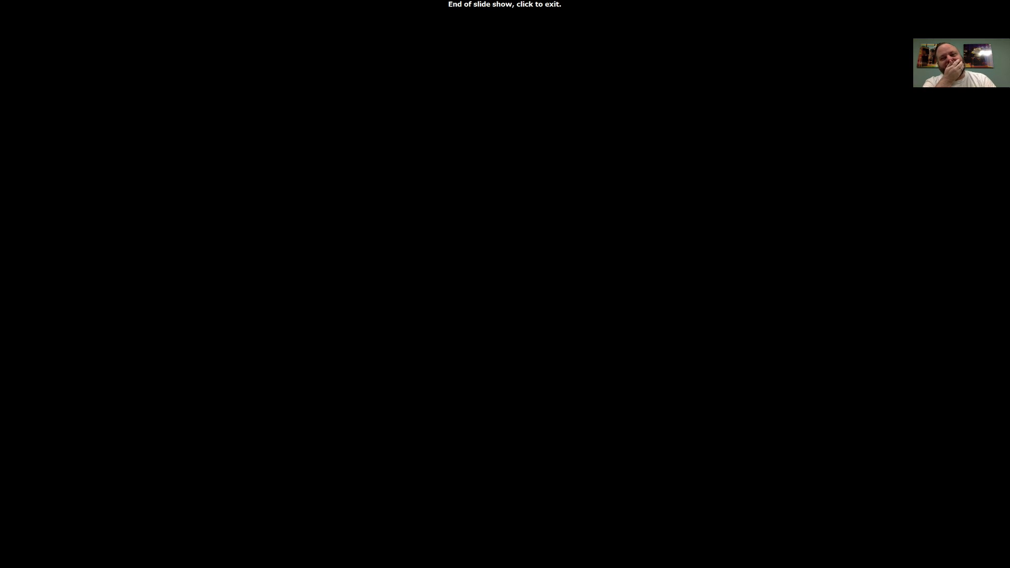
pyautogui.press('Escape')
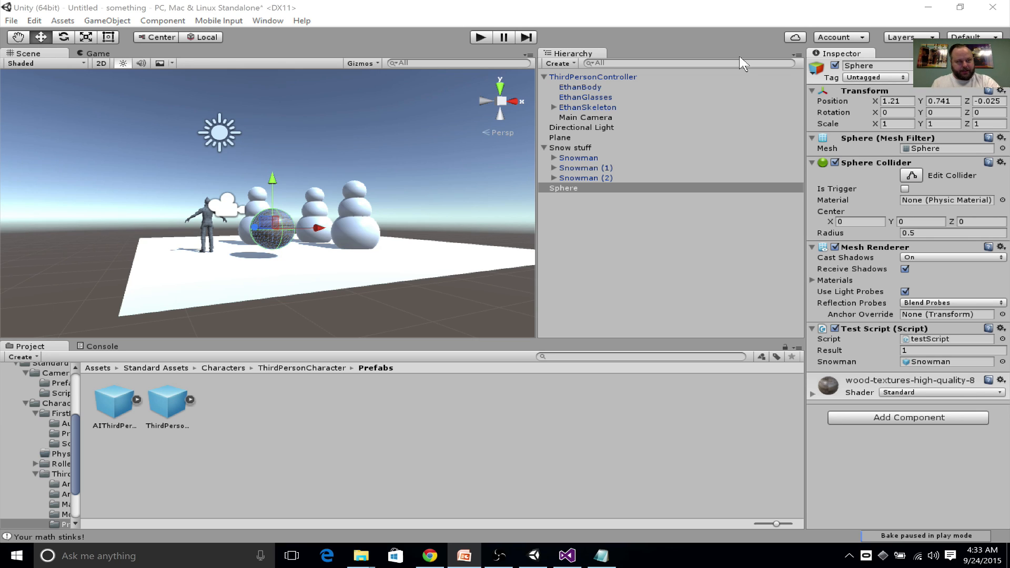
# Step: Minimize the Unity, Visual Studio, Chrome and File Explorer windows to reach the desktop
pyautogui.click(923, 6)
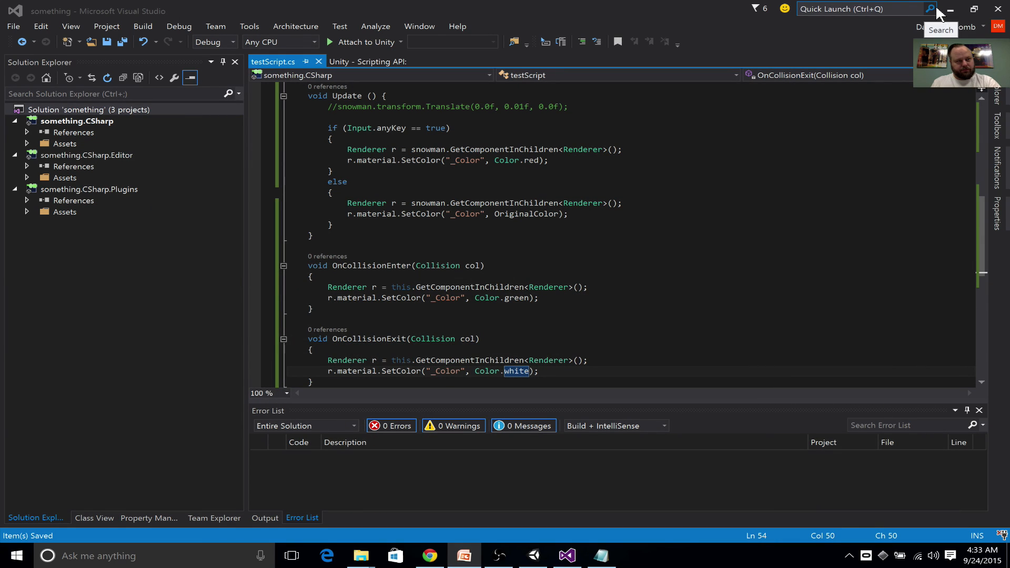
pyautogui.click(950, 10)
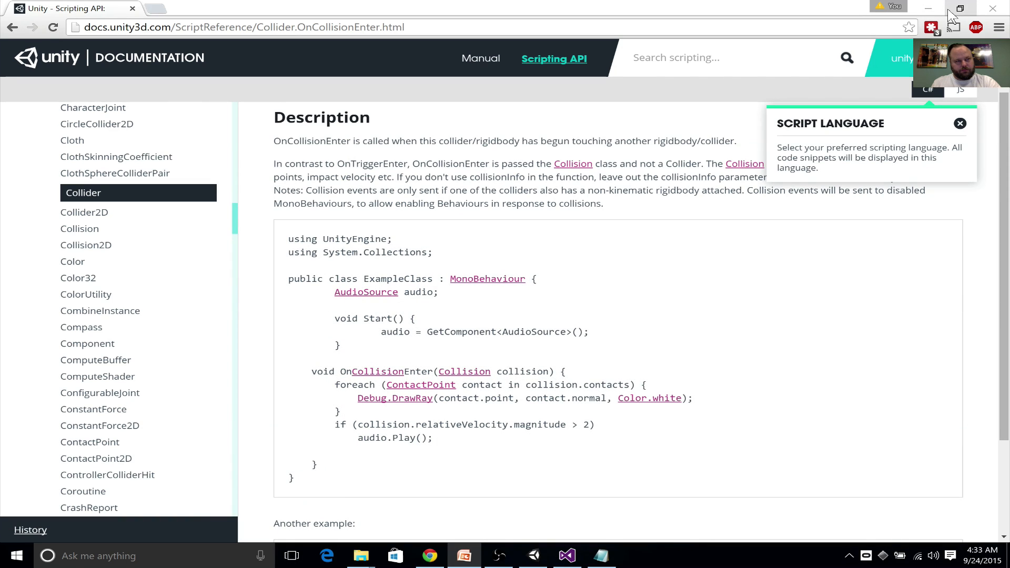
pyautogui.click(929, 8)
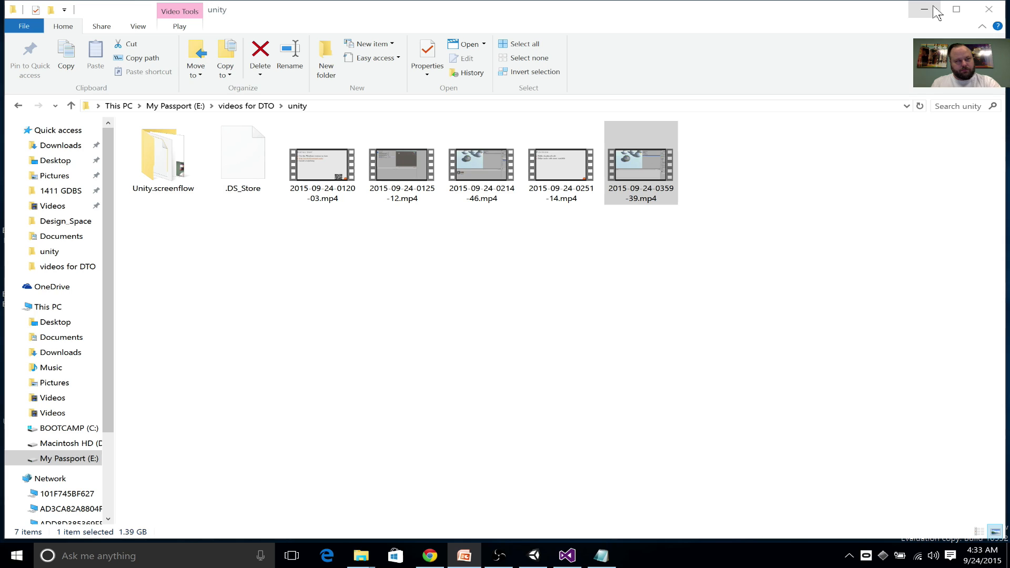
pyautogui.click(937, 11)
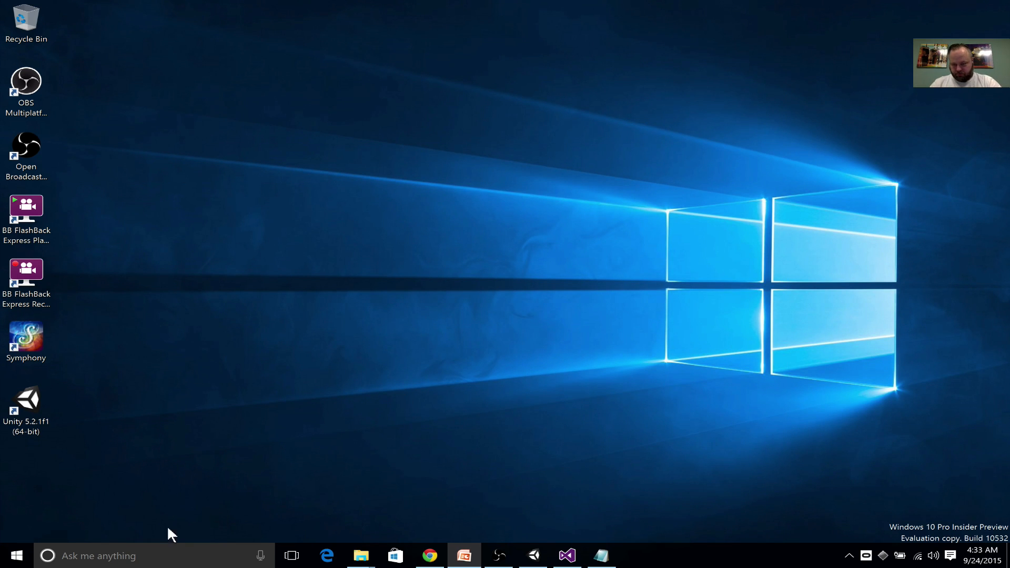
# Step: Launch Maya 2014 and close the What's New Highlight Settings and 1-Minute Startup Movies windows
pyautogui.click(17, 557)
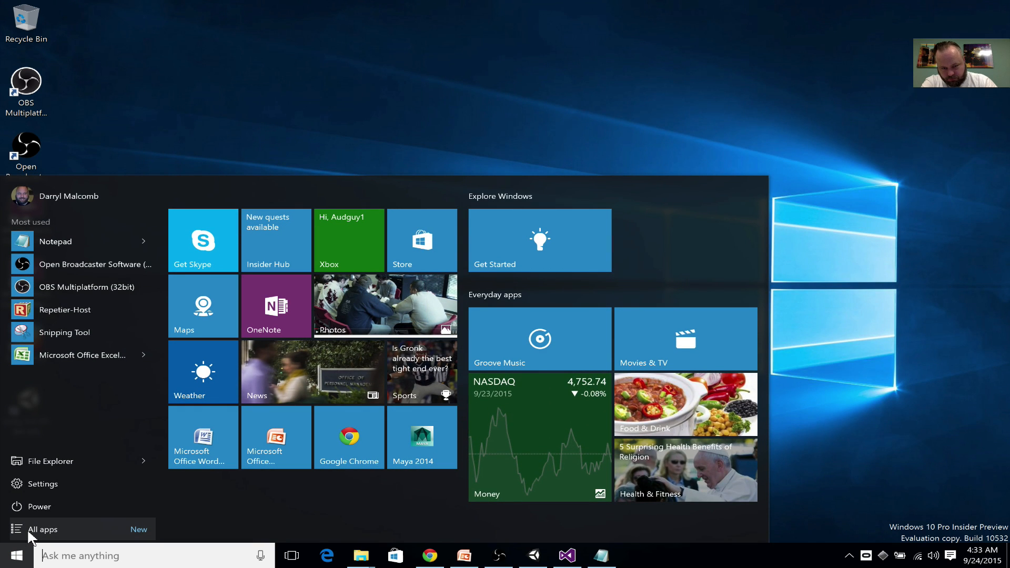
pyautogui.click(421, 444)
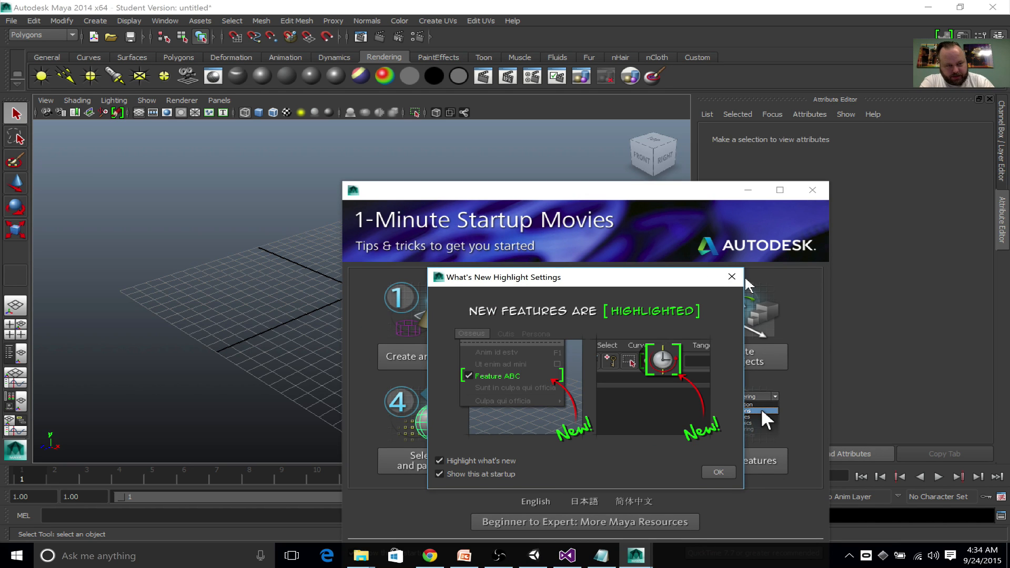
pyautogui.click(732, 277)
pyautogui.click(814, 191)
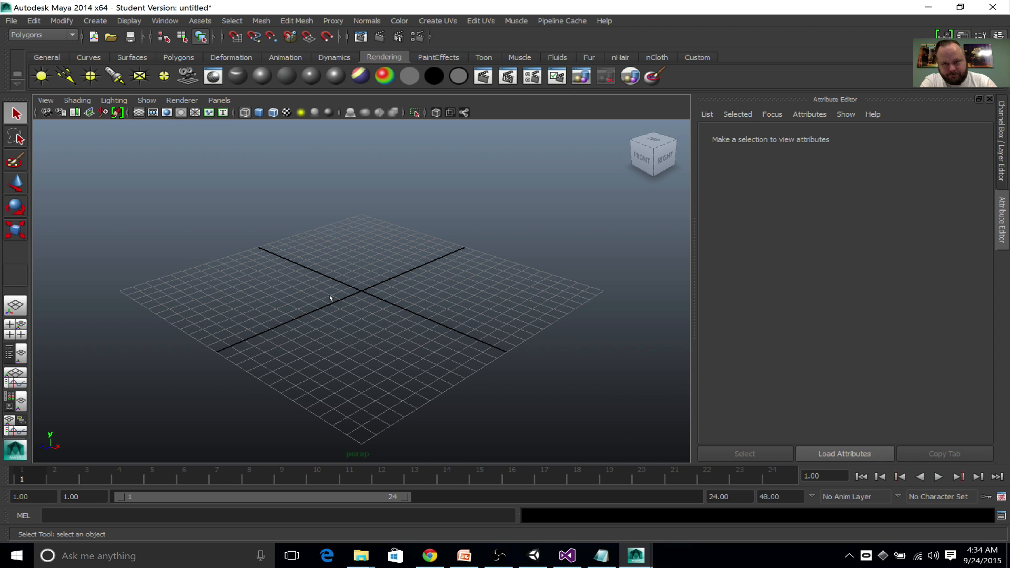
# Step: Draw a polygon cone on the grid and move it to where the grid's main axes cross
pyautogui.scroll(3, 330, 298)
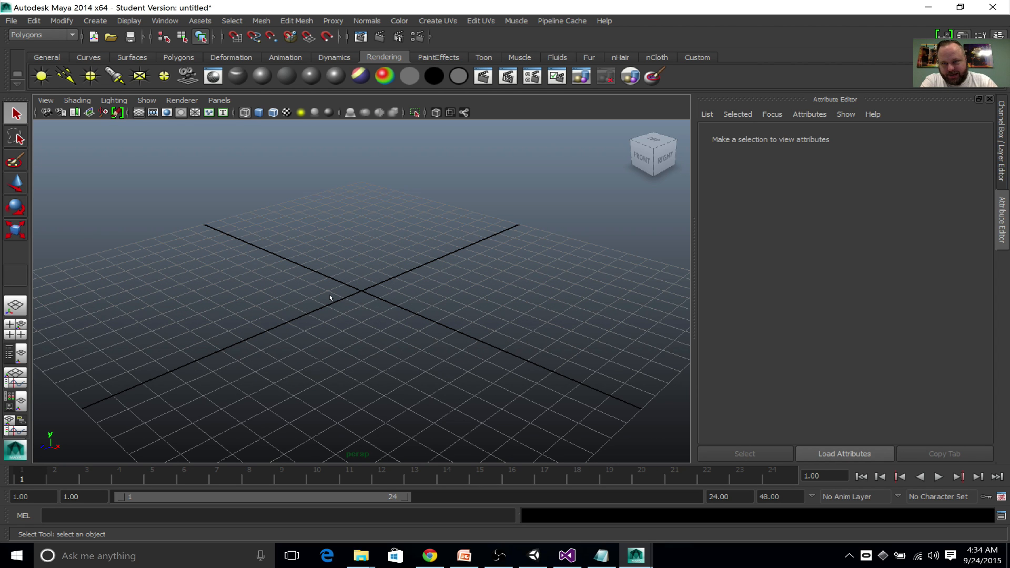
pyautogui.click(178, 57)
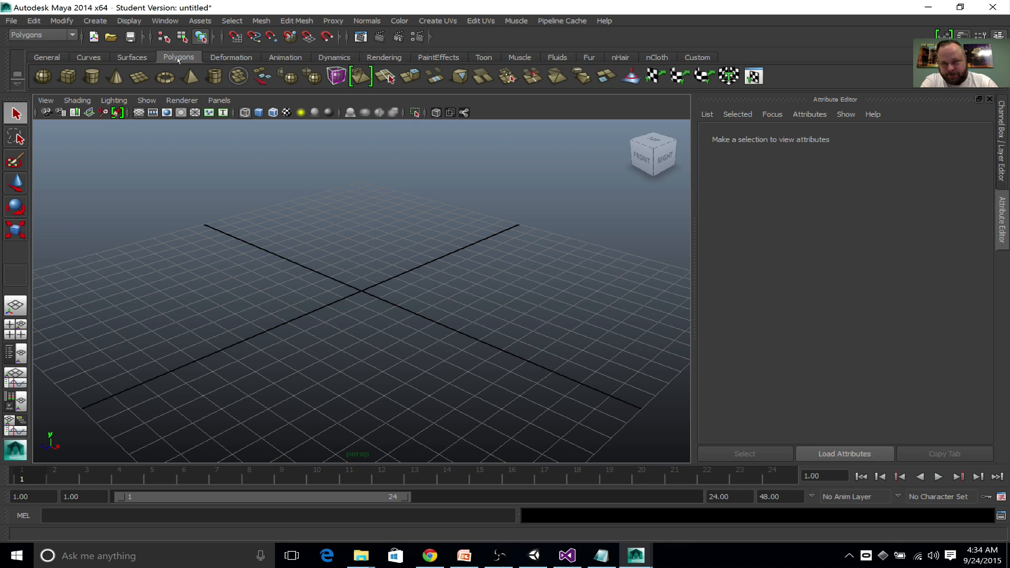
pyautogui.click(116, 78)
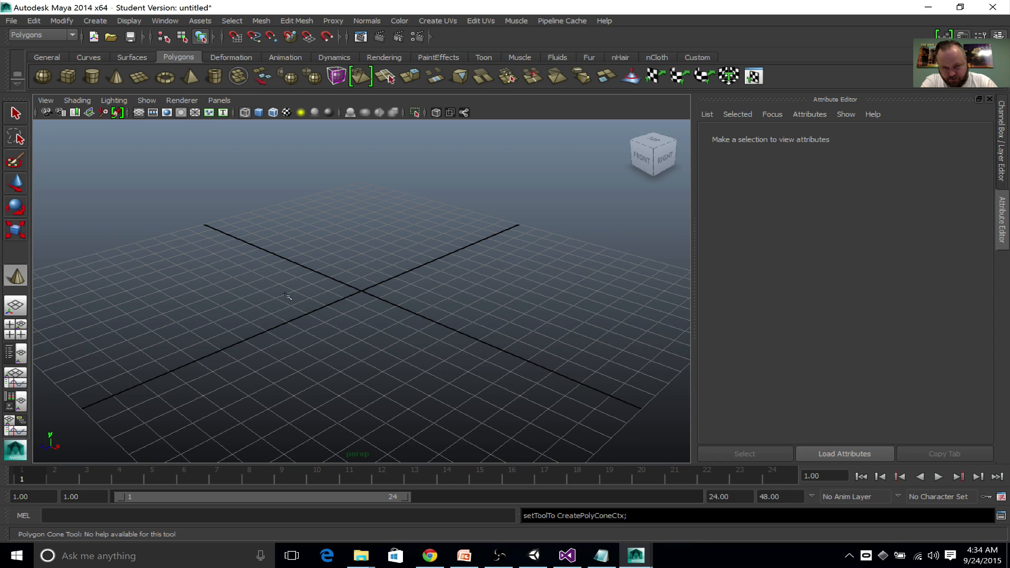
pyautogui.moveTo(295, 293); pyautogui.dragTo(388, 301)
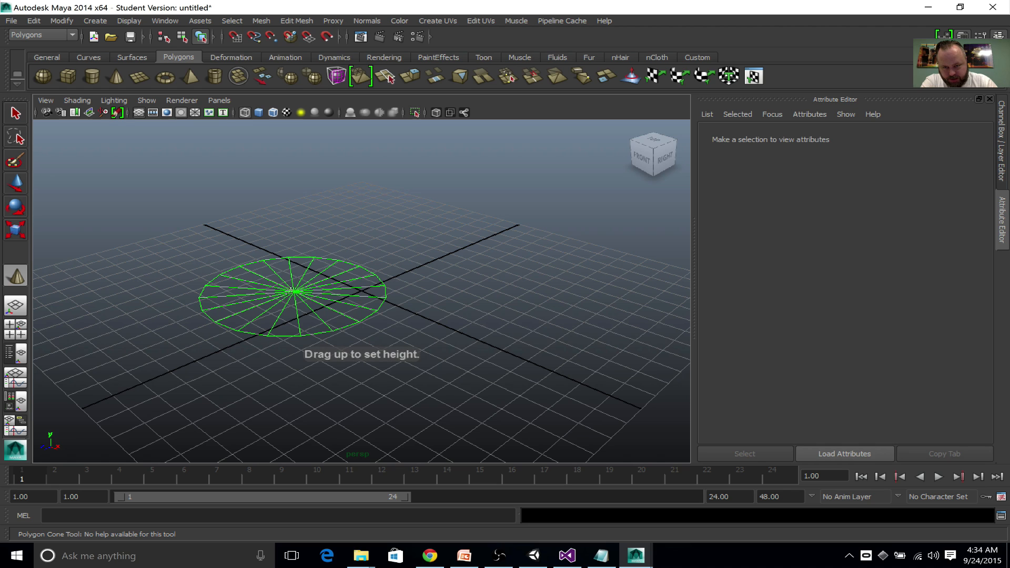
pyautogui.moveTo(292, 291); pyautogui.dragTo(303, 177)
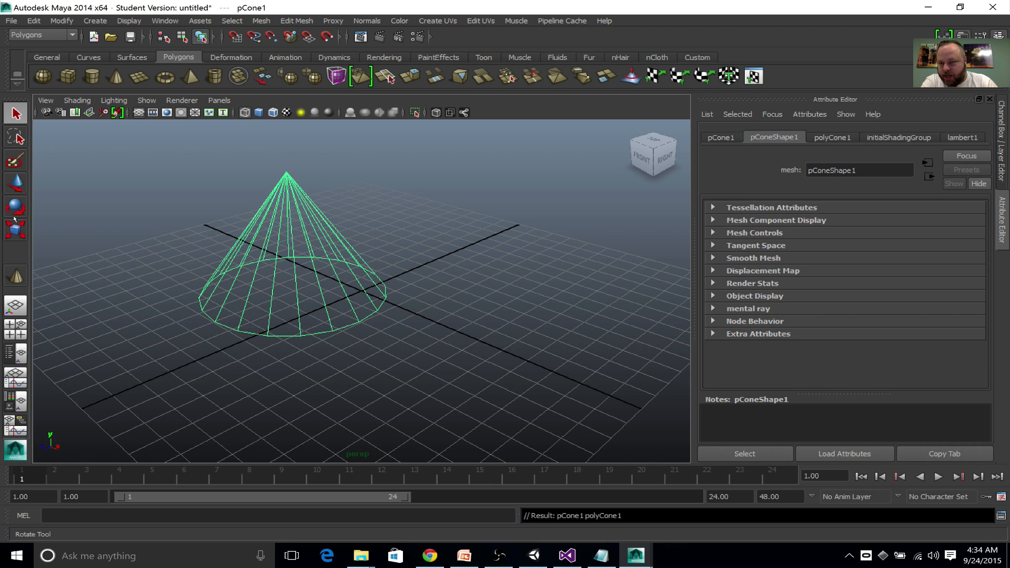
pyautogui.click(16, 182)
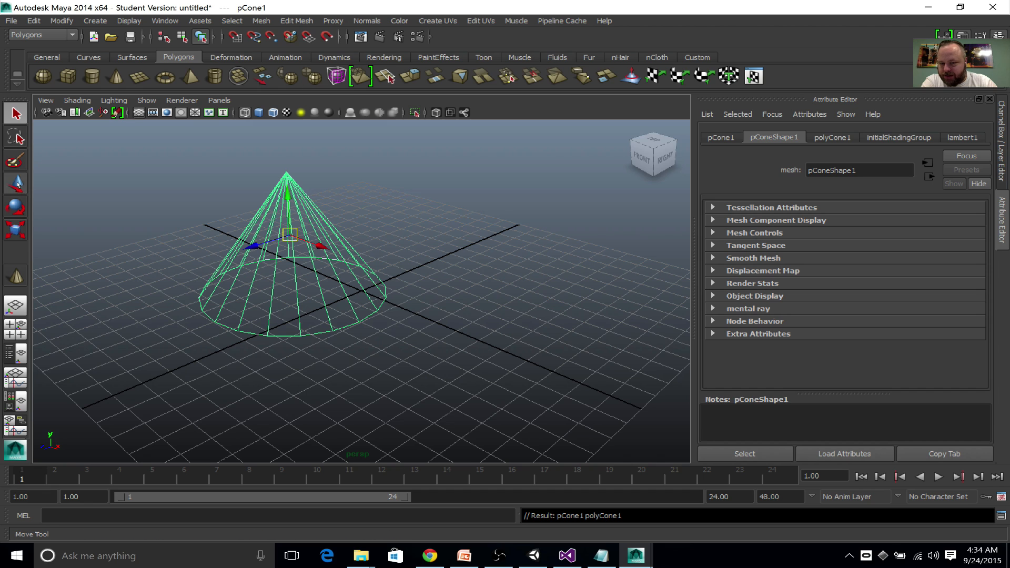
pyautogui.moveTo(289, 235); pyautogui.dragTo(365, 241)
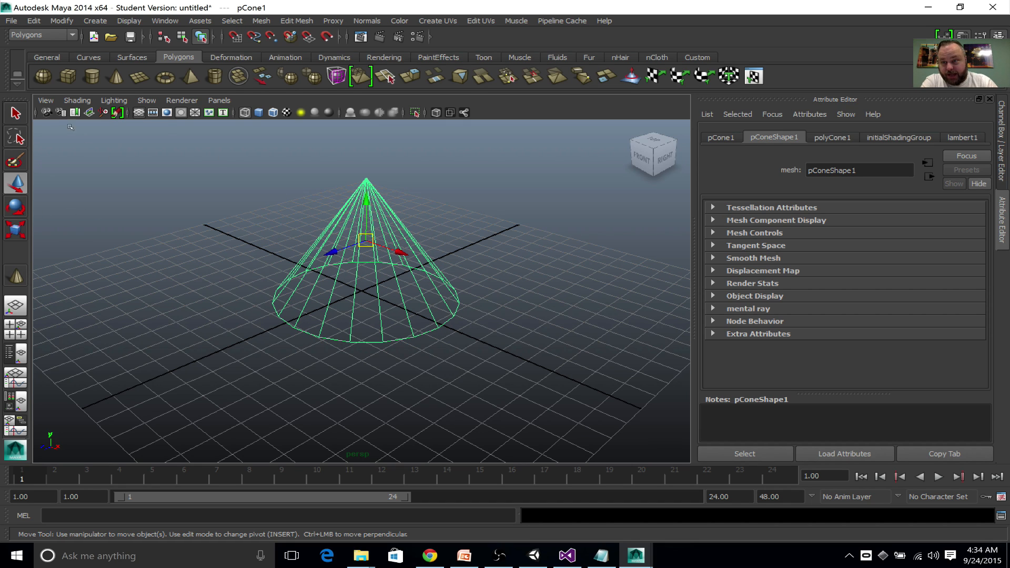
# Step: Draw a polygon sphere beside the cone and move it over the cone's tip, to a translation of about -1.2, 4.8, -1.6
pyautogui.click(43, 77)
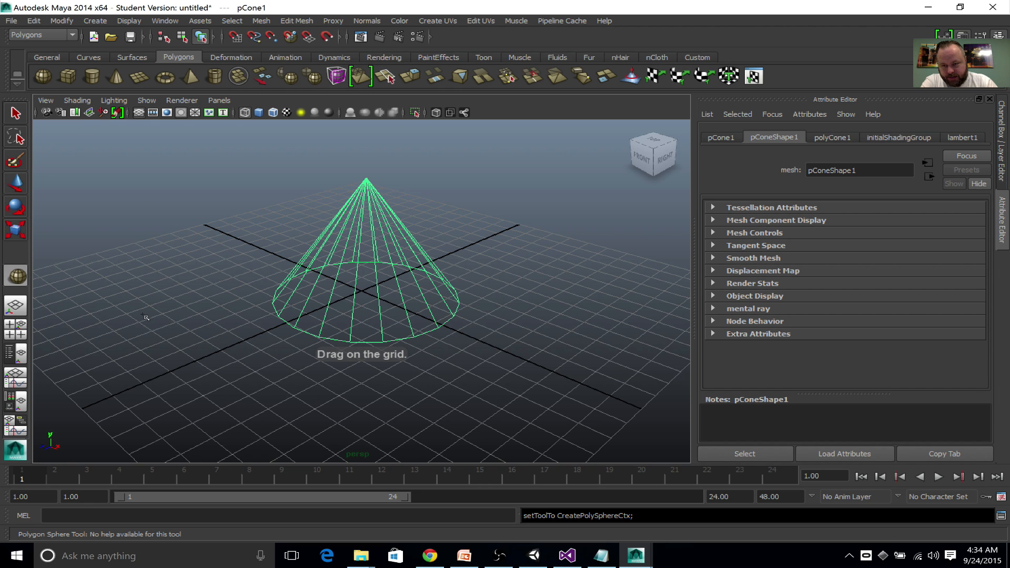
pyautogui.moveTo(144, 317); pyautogui.dragTo(170, 330)
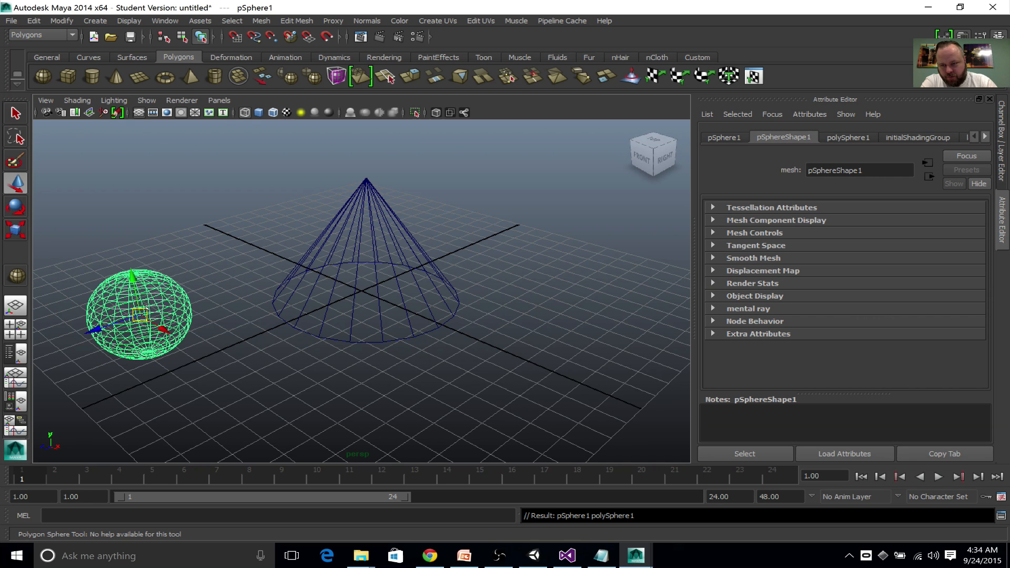
pyautogui.moveTo(97, 329); pyautogui.dragTo(293, 291)
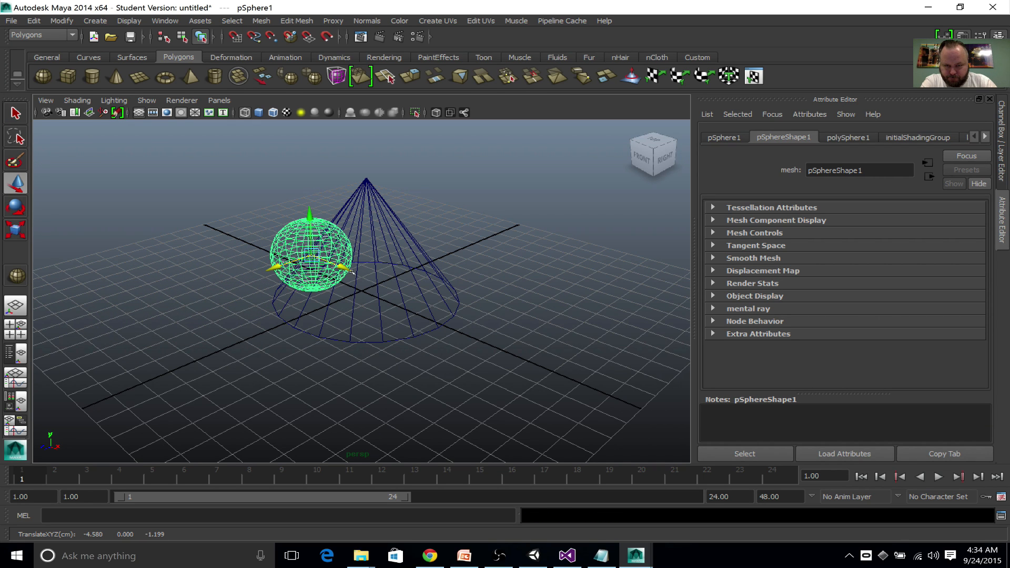
pyautogui.moveTo(347, 271); pyautogui.dragTo(398, 284)
pyautogui.moveTo(369, 239); pyautogui.dragTo(379, 138)
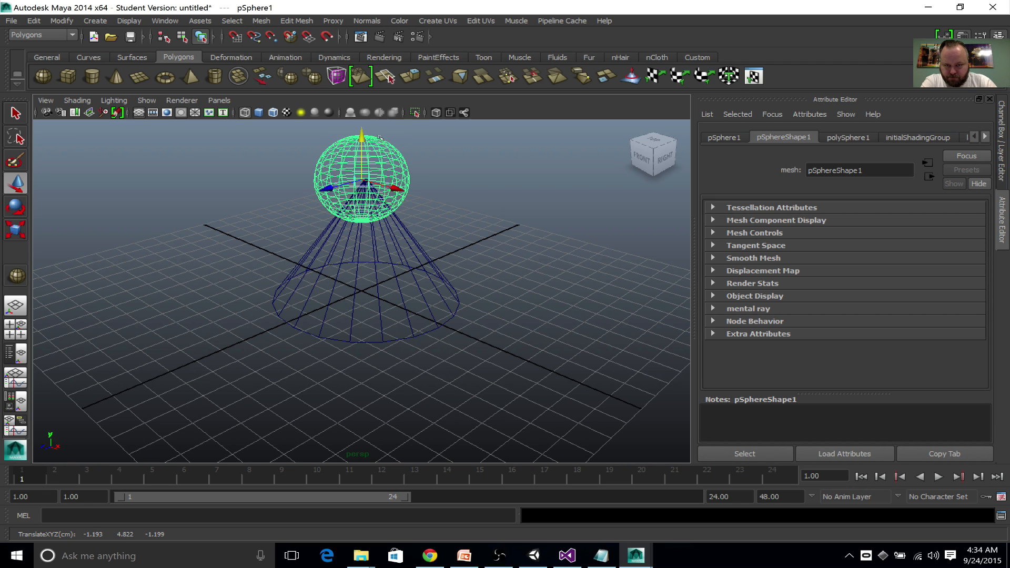
pyautogui.moveTo(326, 194); pyautogui.dragTo(332, 192)
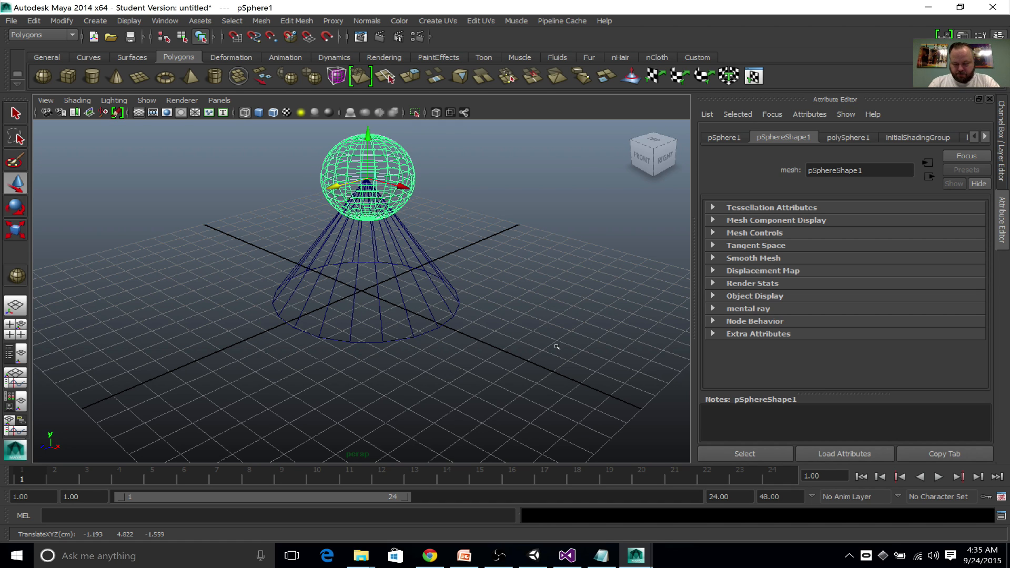
# Step: Centre the sphere over the cone as seen from above and raise it slightly, to a translation of about 0.09, 5.2, 0.1
pyautogui.keyDown('alt'); pyautogui.moveTo(557, 347); pyautogui.dragTo(473, 410); pyautogui.keyUp('alt')
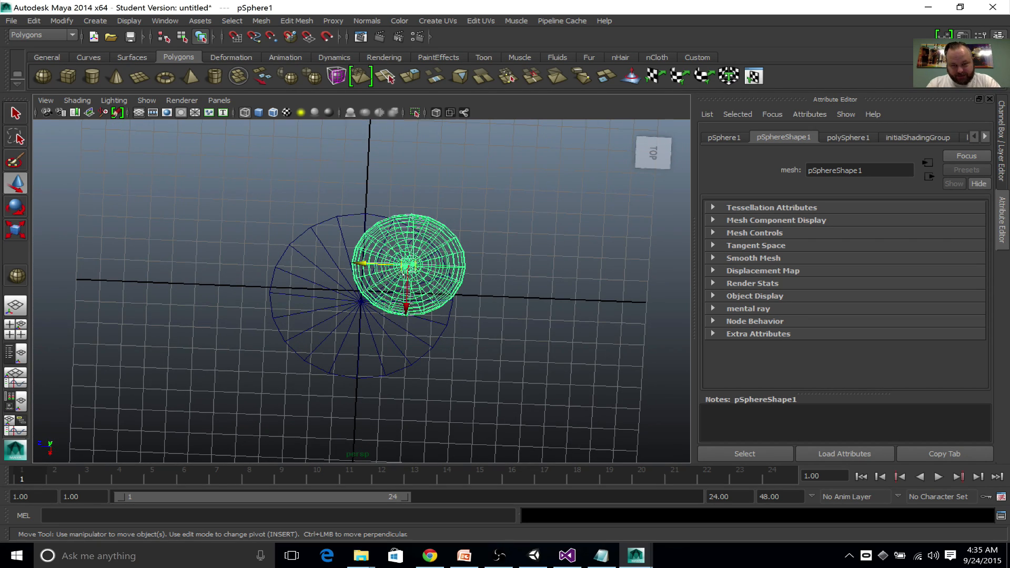
pyautogui.moveTo(408, 266); pyautogui.dragTo(358, 296)
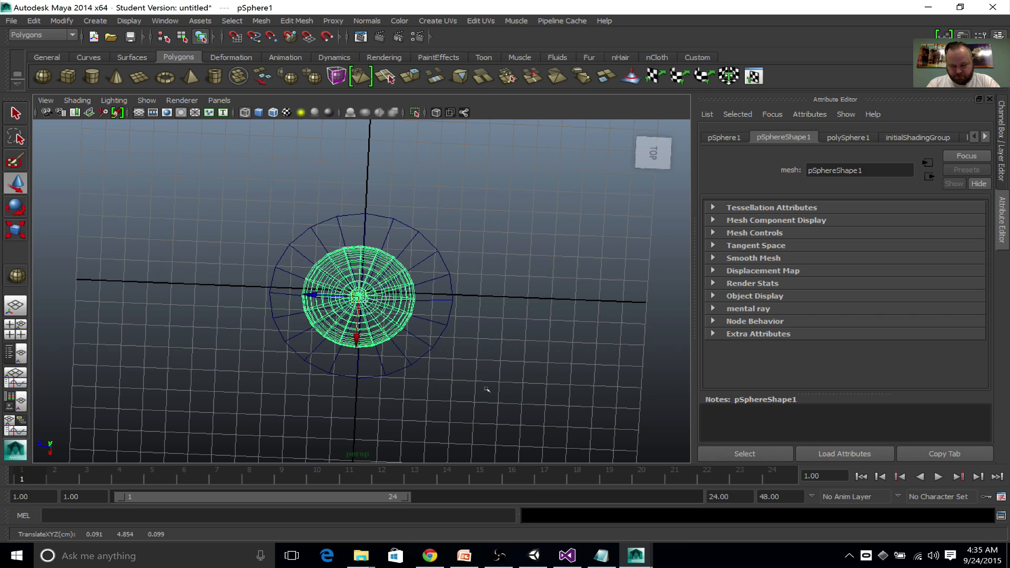
pyautogui.keyDown('alt'); pyautogui.moveTo(487, 389); pyautogui.dragTo(560, 321); pyautogui.keyUp('alt')
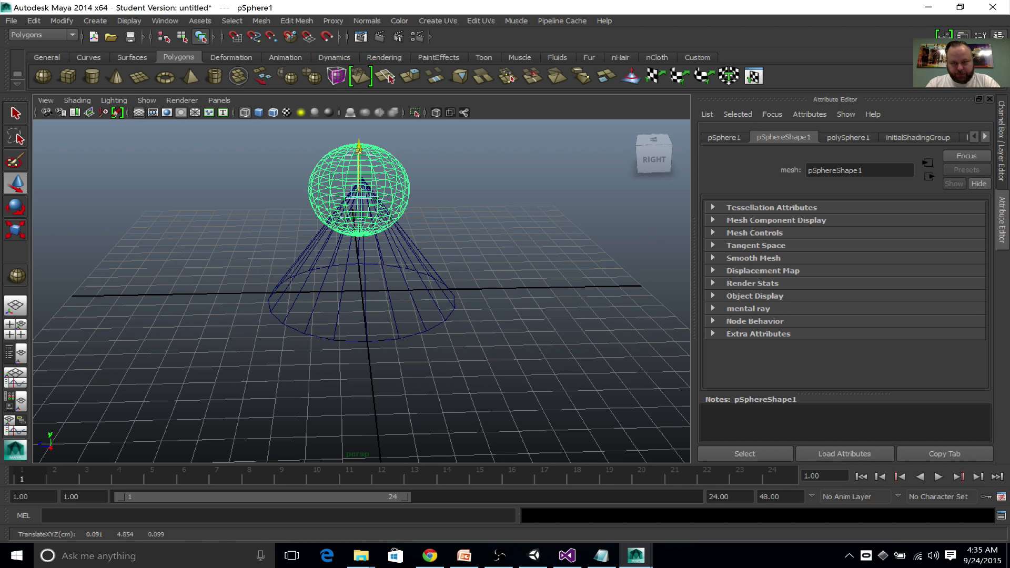
pyautogui.moveTo(358, 151); pyautogui.dragTo(358, 141)
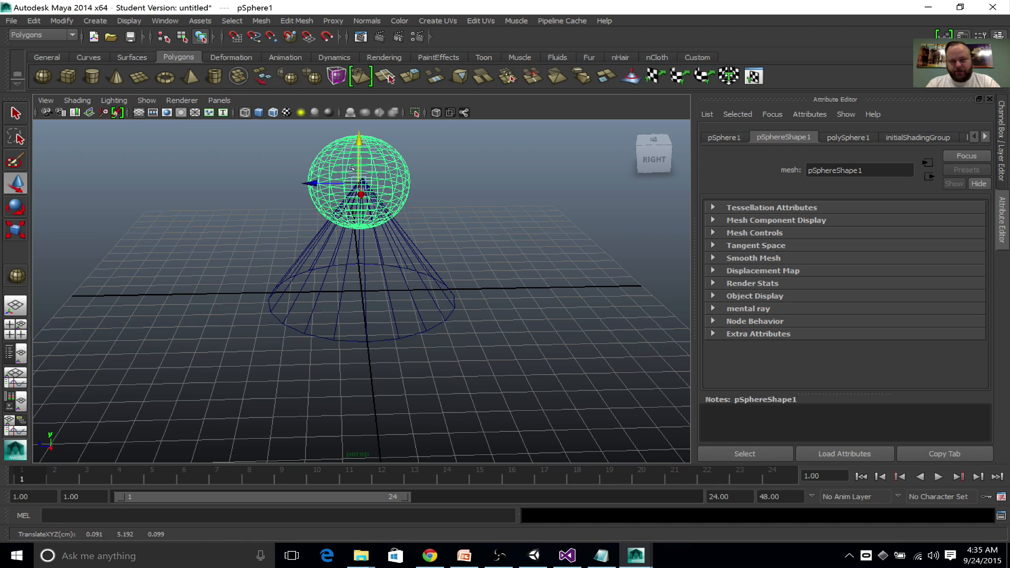
# Step: Draw a polygon torus beside the cone and move it over the cone's base, to a translation of about -2.1, -1.1, 0.05
pyautogui.click(165, 78)
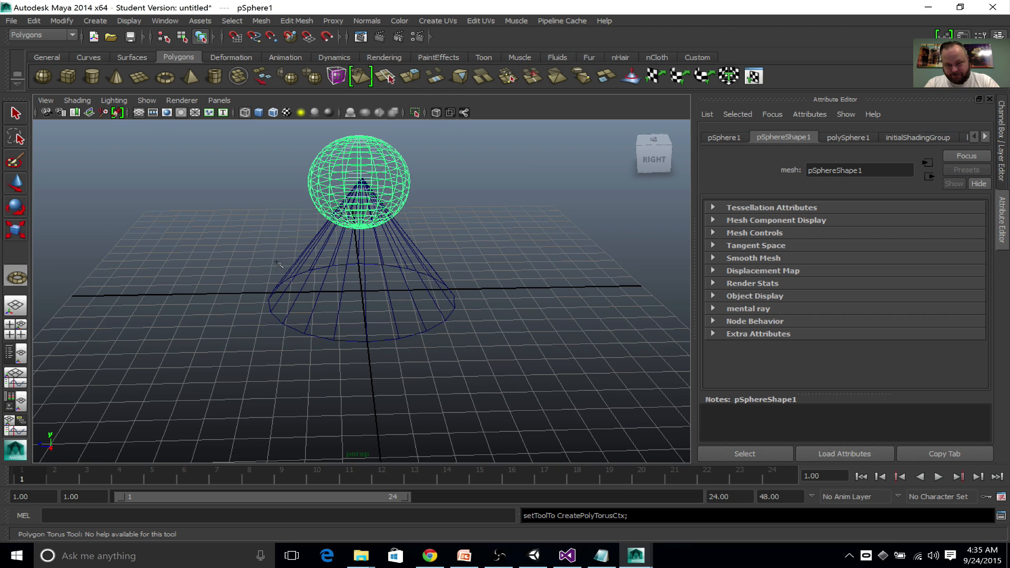
pyautogui.moveTo(274, 269); pyautogui.dragTo(328, 294)
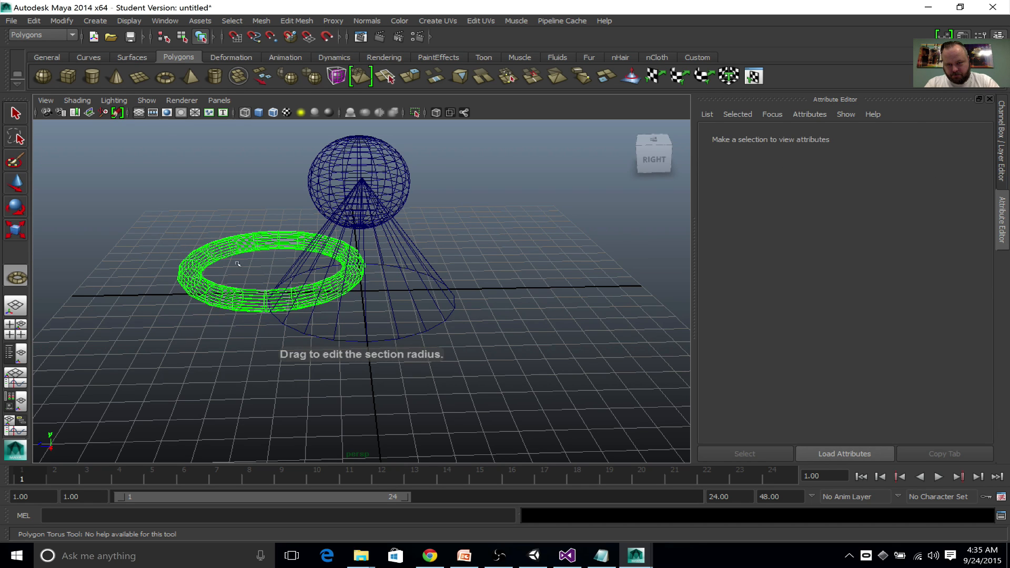
pyautogui.click(16, 183)
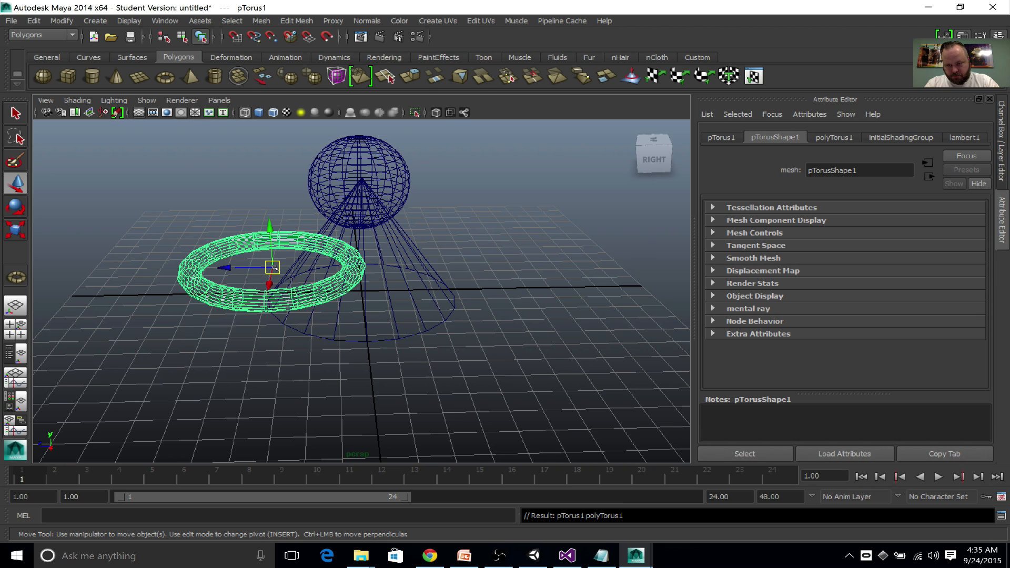
pyautogui.moveTo(274, 268); pyautogui.dragTo(360, 294)
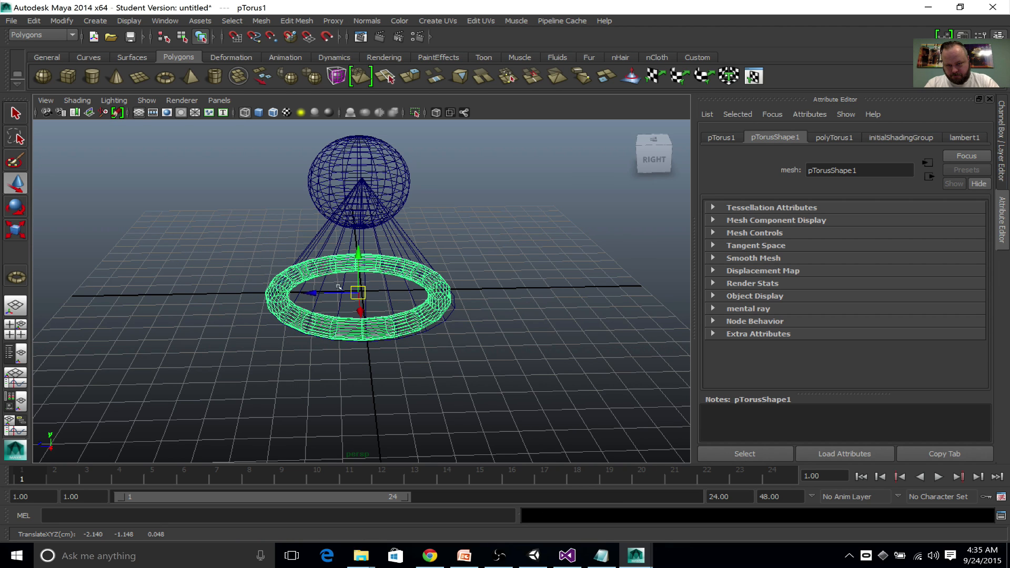
# Step: Centre the torus around the cone as seen from above, at X about -0.07 and Z about 0.01, and raise it to the cone's base
pyautogui.keyDown('alt'); pyautogui.moveTo(222, 272); pyautogui.dragTo(219, 340); pyautogui.keyUp('alt')
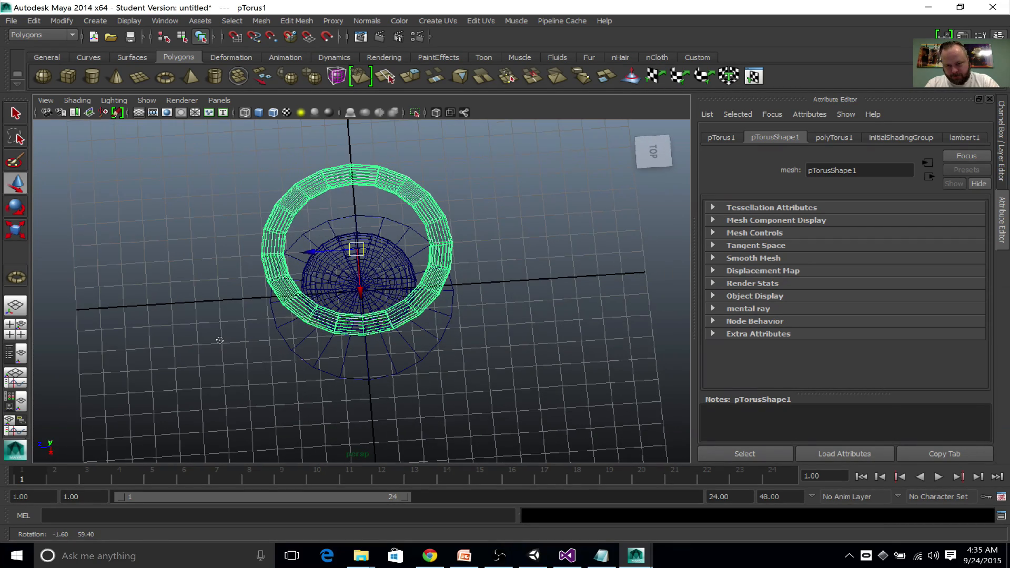
pyautogui.moveTo(357, 248); pyautogui.dragTo(360, 298)
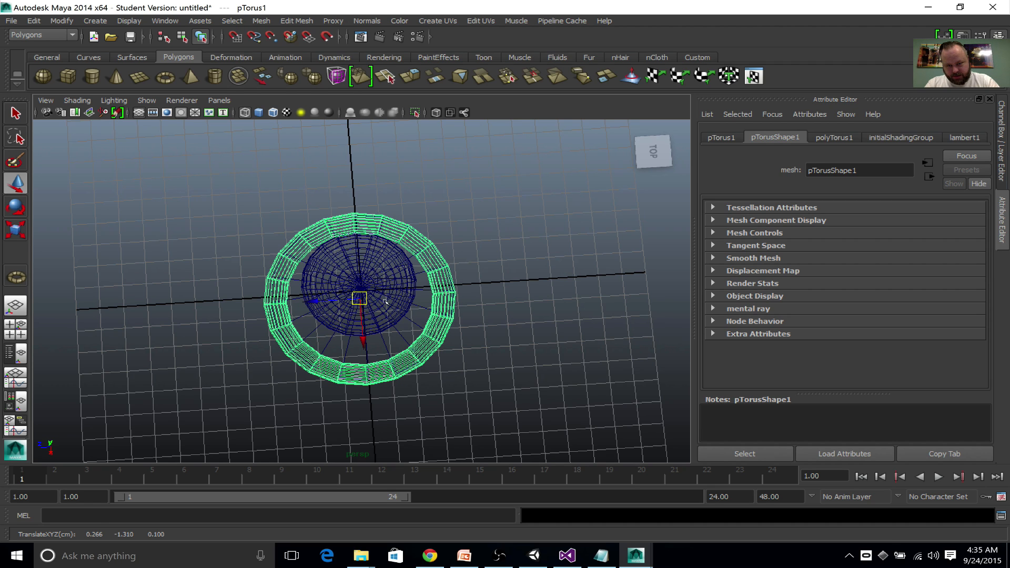
pyautogui.moveTo(360, 300); pyautogui.dragTo(361, 296)
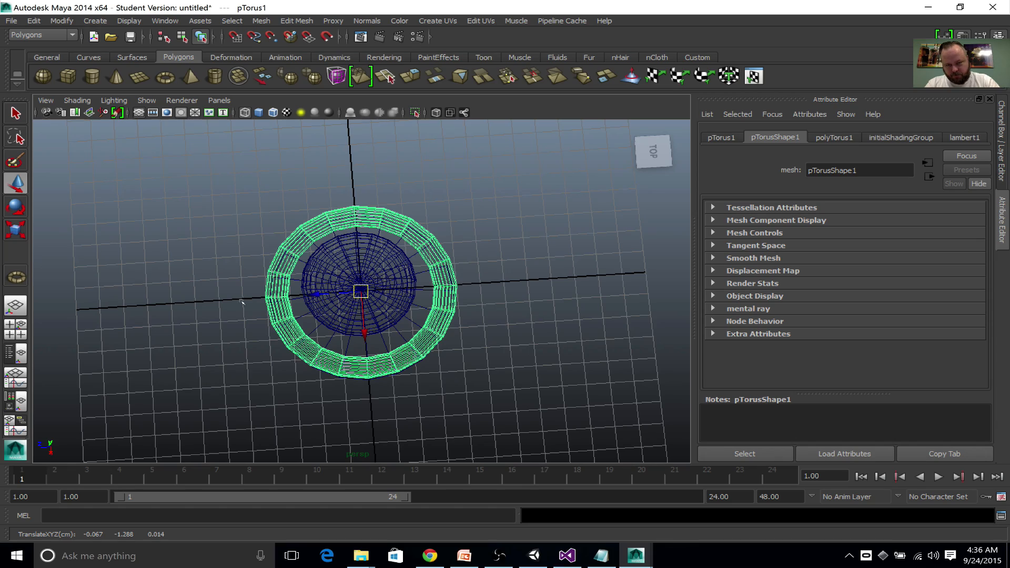
pyautogui.keyDown('alt'); pyautogui.moveTo(219, 323); pyautogui.dragTo(185, 253); pyautogui.keyUp('alt')
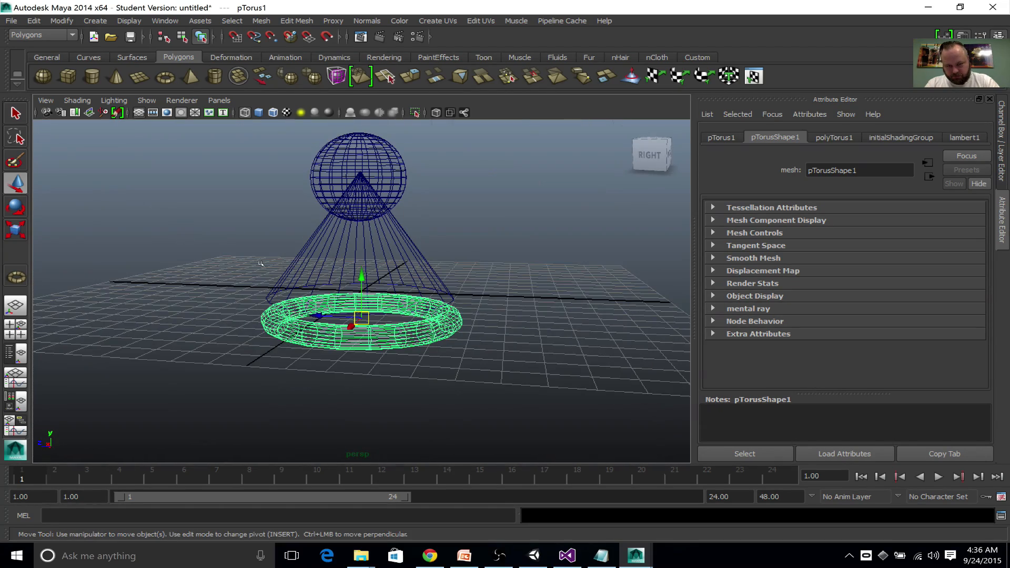
pyautogui.moveTo(361, 278); pyautogui.dragTo(361, 272)
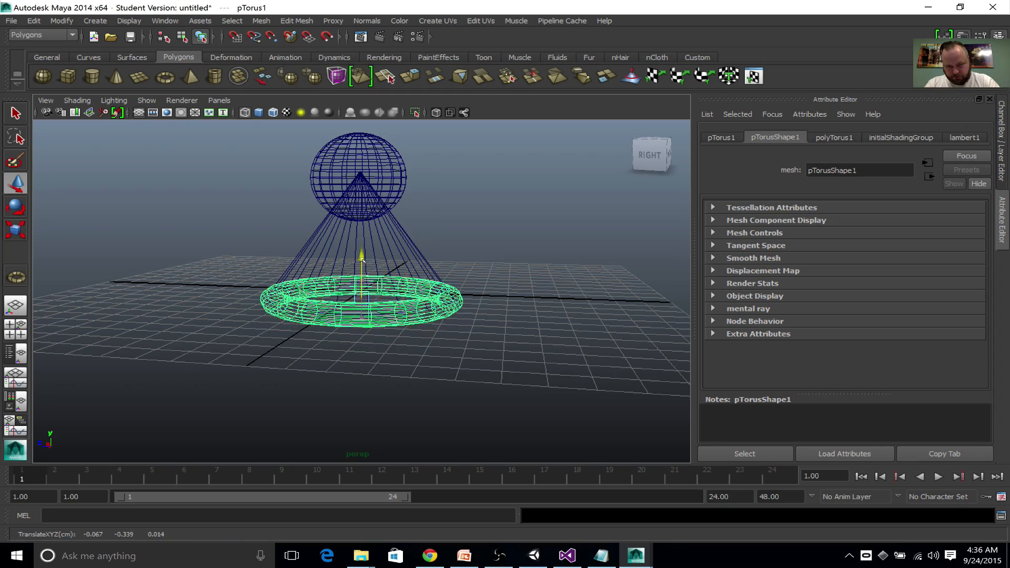
pyautogui.keyDown('alt'); pyautogui.moveTo(240, 274); pyautogui.dragTo(136, 289); pyautogui.keyUp('alt')
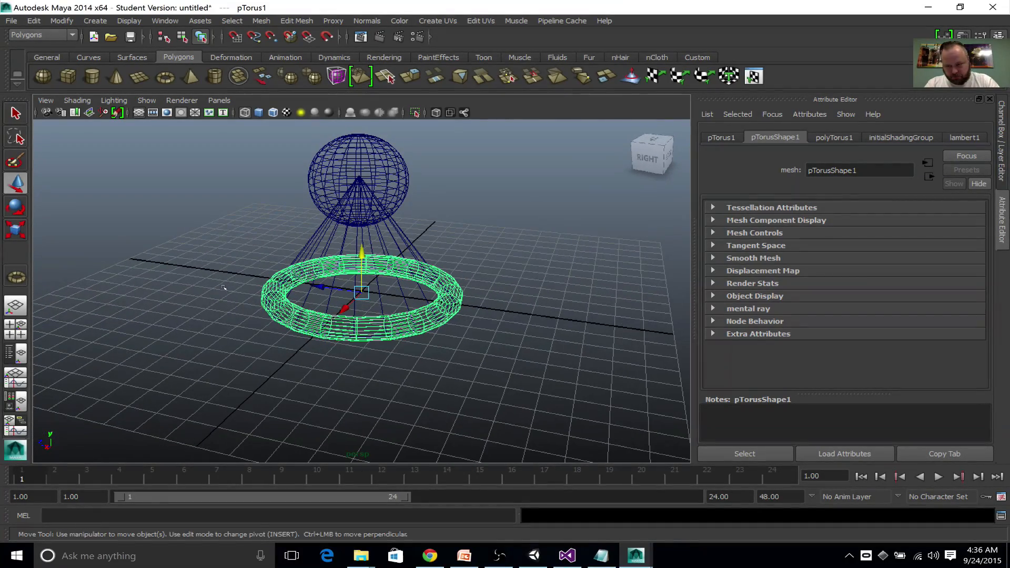
# Step: Switch to the four-view layout and centre the cone on the grid axes, at a translation of about 0, 2.6, 0
pyautogui.click(15, 329)
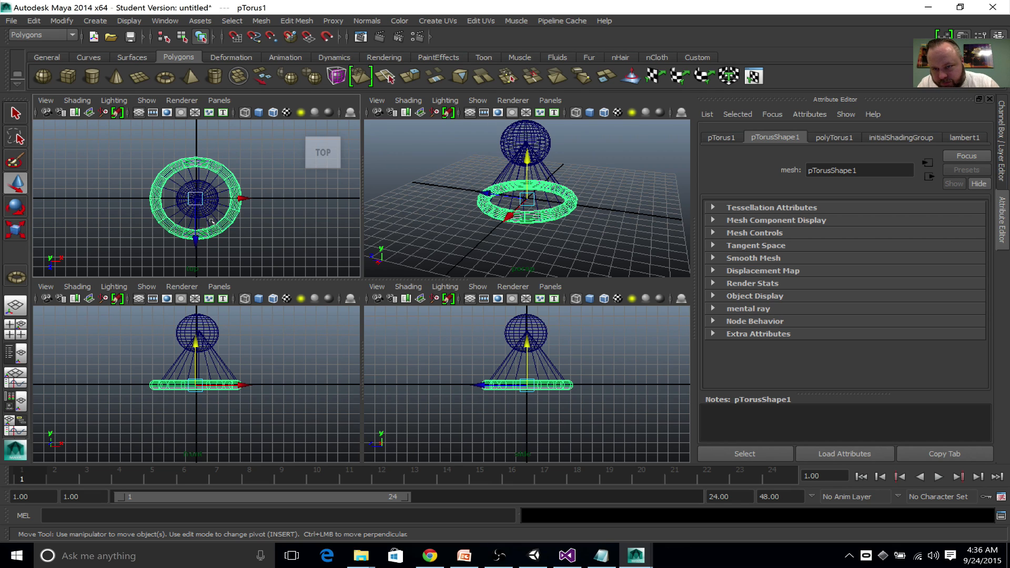
pyautogui.click(210, 221)
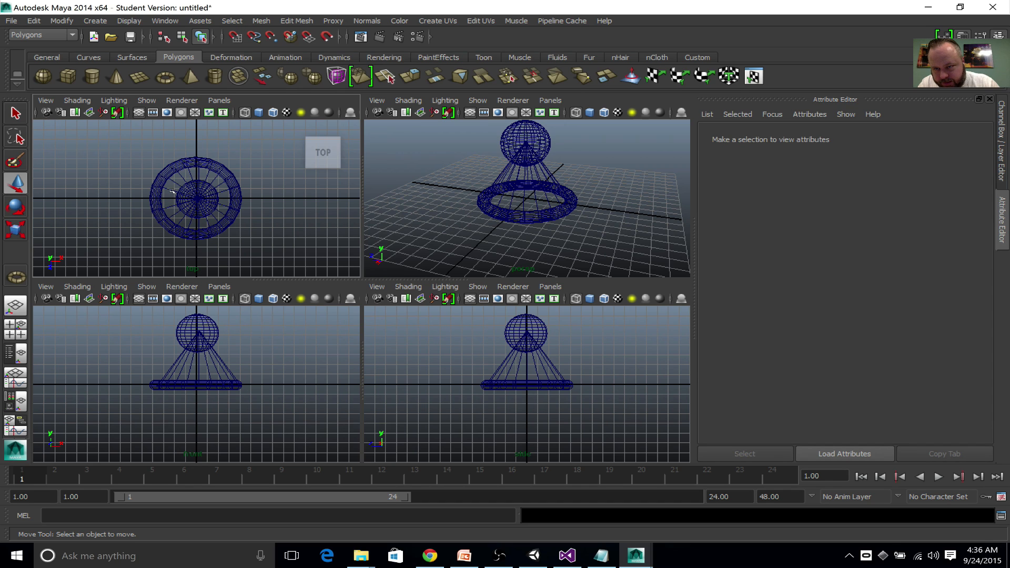
pyautogui.click(172, 191)
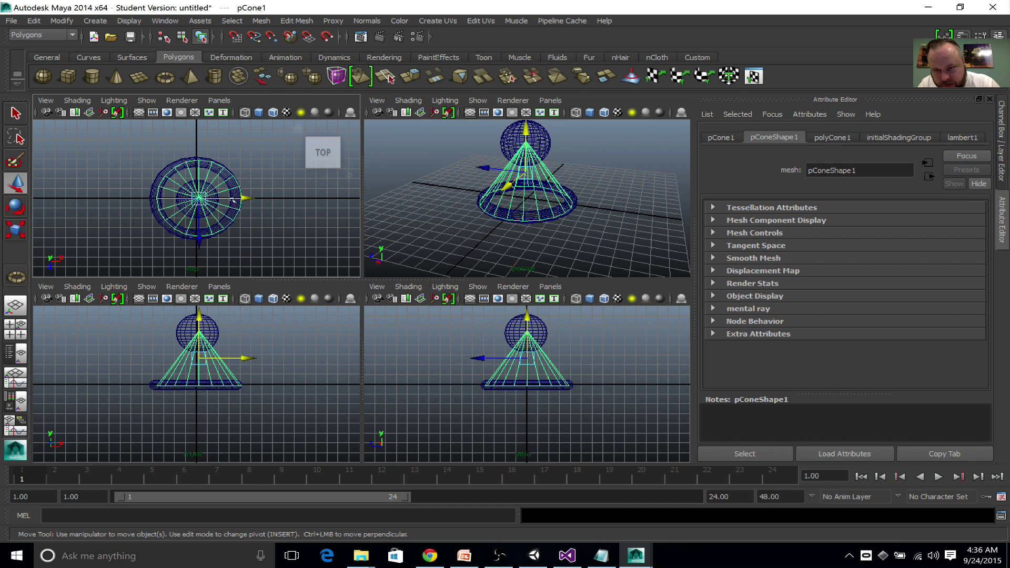
pyautogui.moveTo(244, 198); pyautogui.dragTo(245, 200)
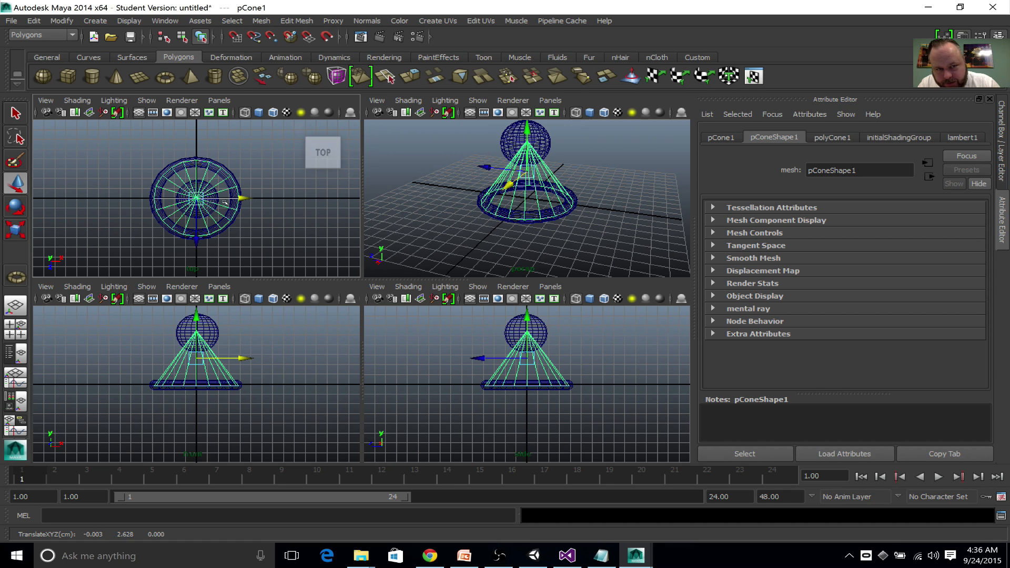
pyautogui.press('space')
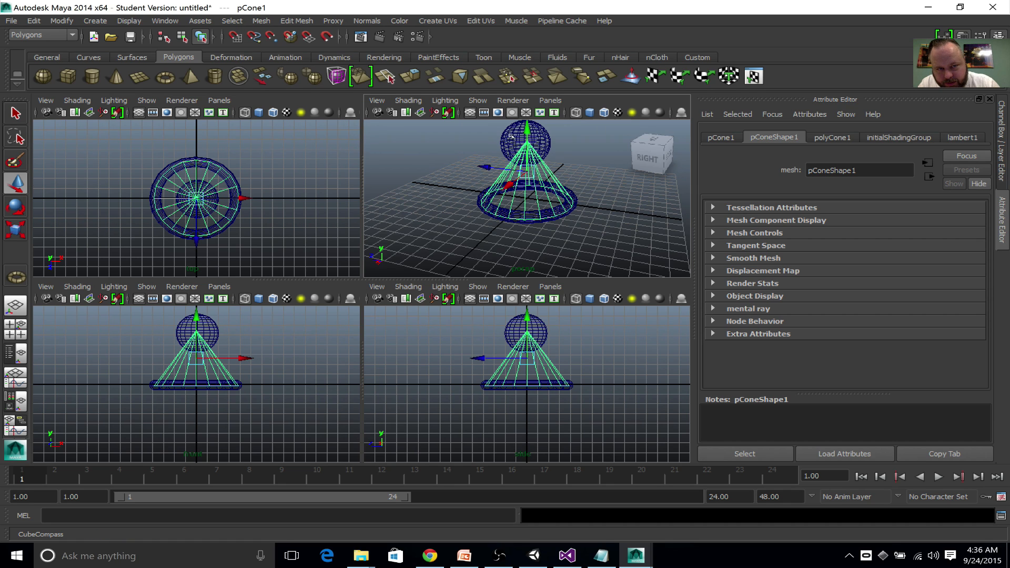
# Step: Select the sphere and centre it on the crossing grid axes in the top view
pyautogui.click(511, 136)
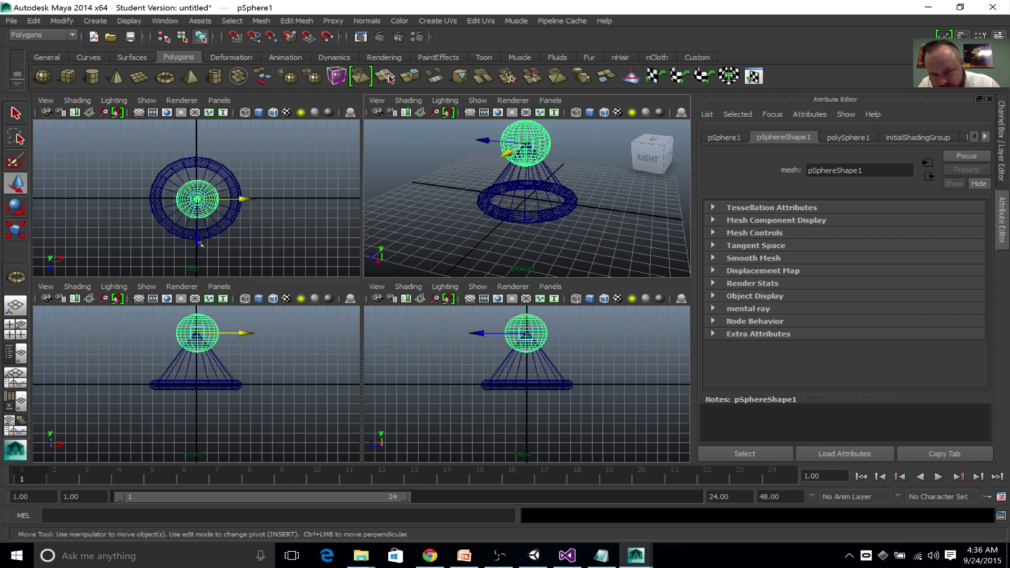
pyautogui.click(199, 243)
pyautogui.moveTo(200, 245); pyautogui.dragTo(199, 241)
pyautogui.moveTo(246, 199); pyautogui.dragTo(246, 201)
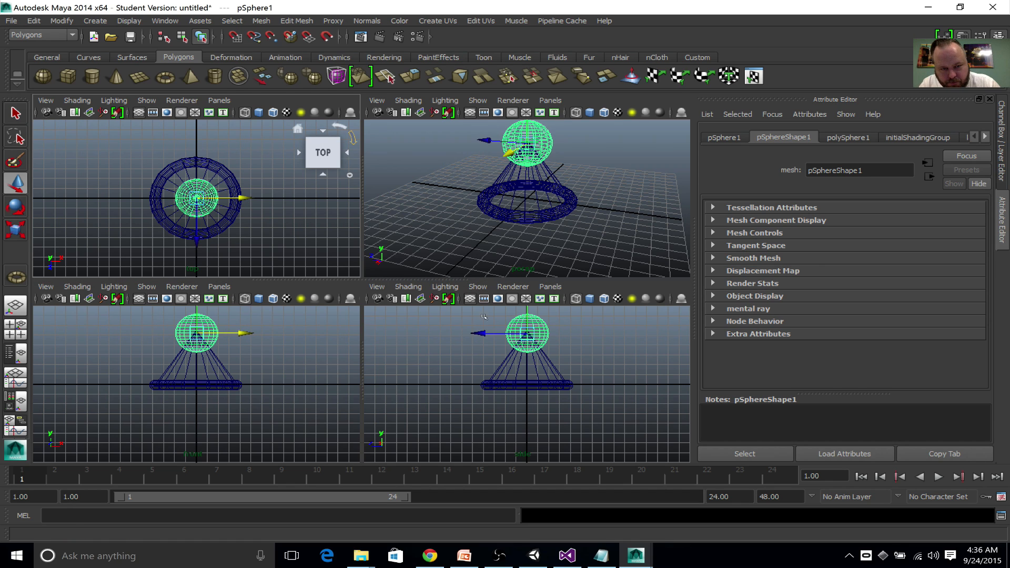
# Step: Raise the sphere slightly along Y so it sits higher on the cone's tip, and clear the selection
pyautogui.keyDown('alt'); pyautogui.moveTo(432, 359); pyautogui.dragTo(432, 359); pyautogui.keyUp('alt')
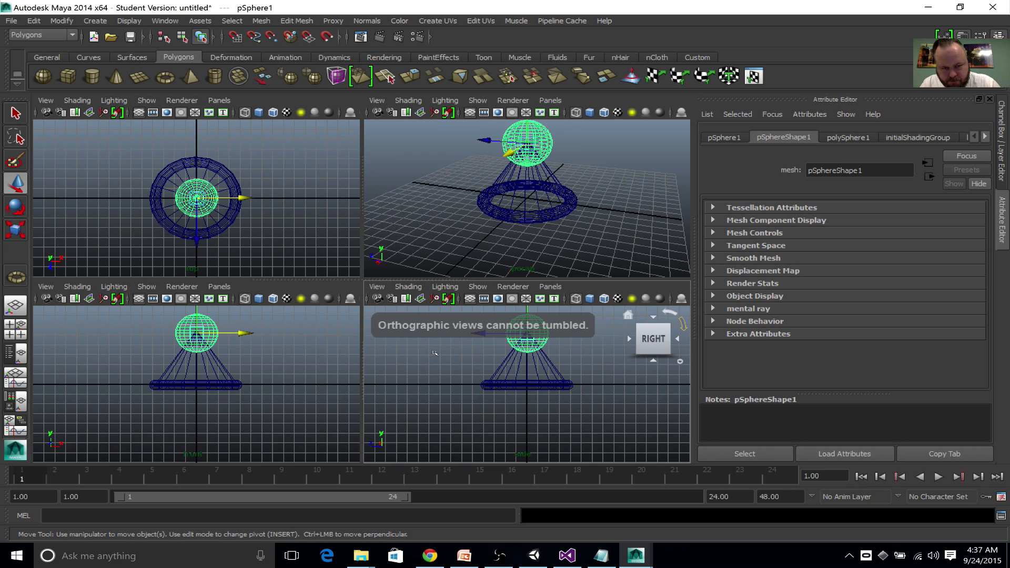
pyautogui.hotkey('ctrl', 'z')
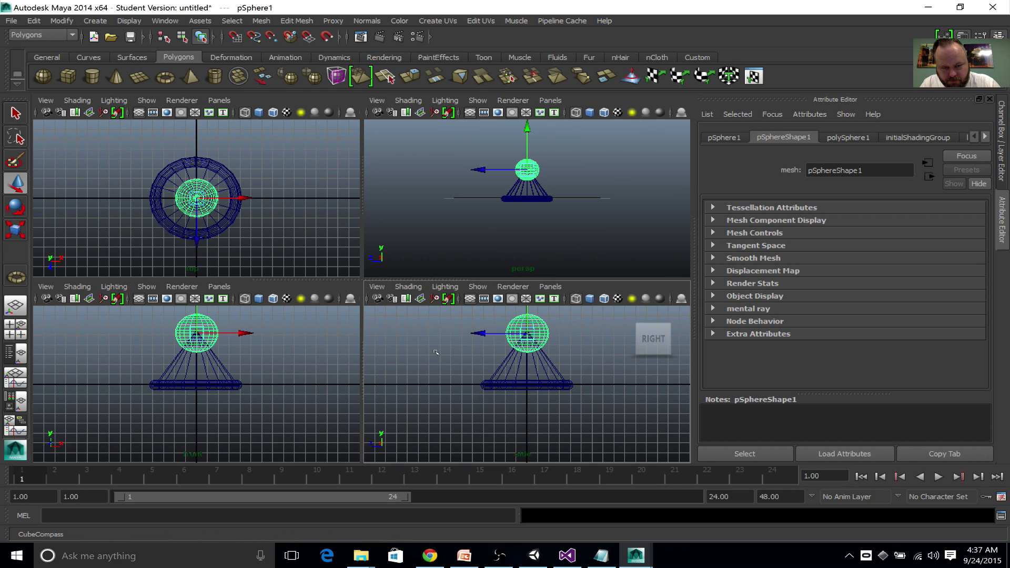
pyautogui.click(437, 363)
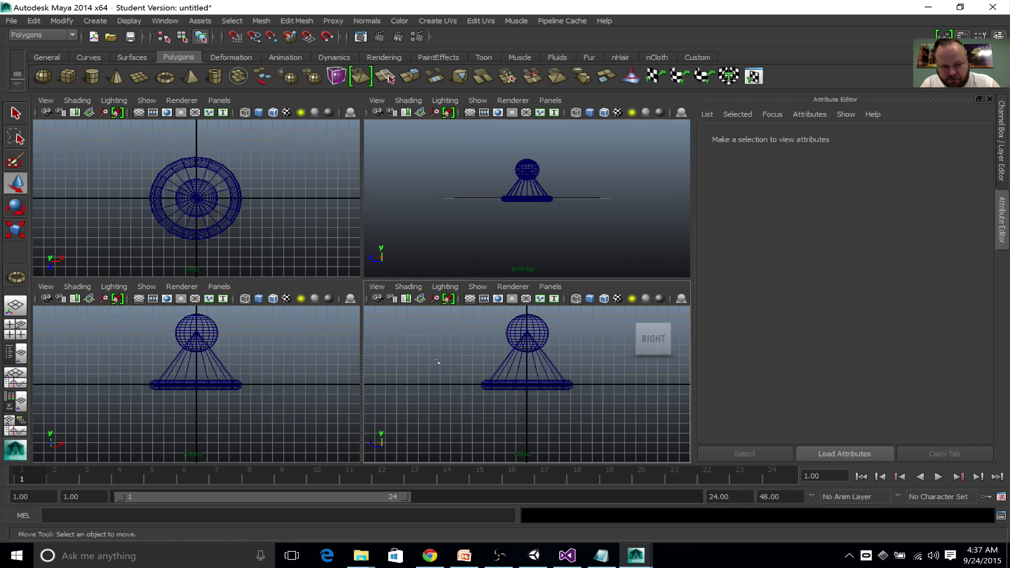
pyautogui.click(531, 169)
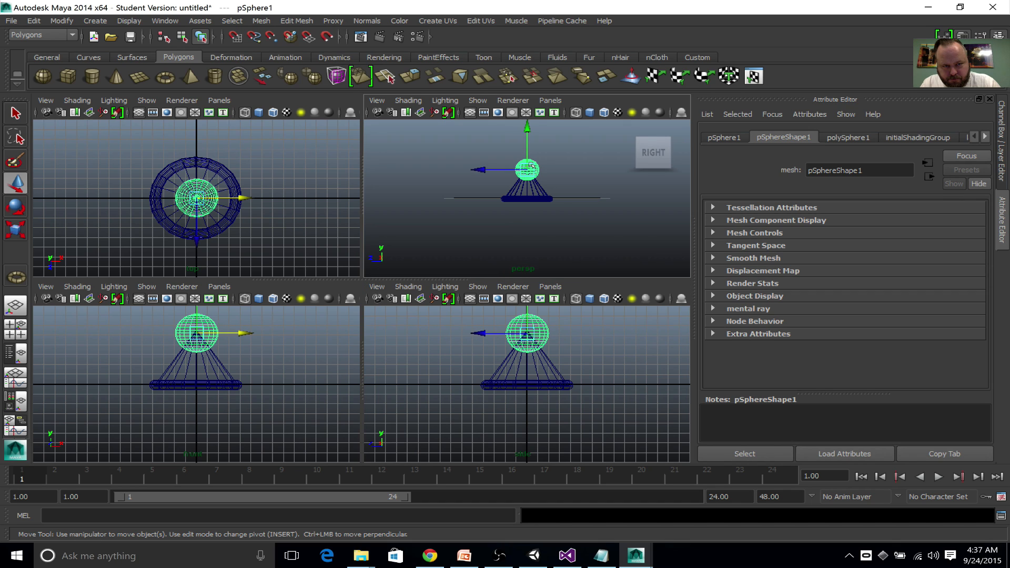
pyautogui.moveTo(527, 130); pyautogui.dragTo(528, 125)
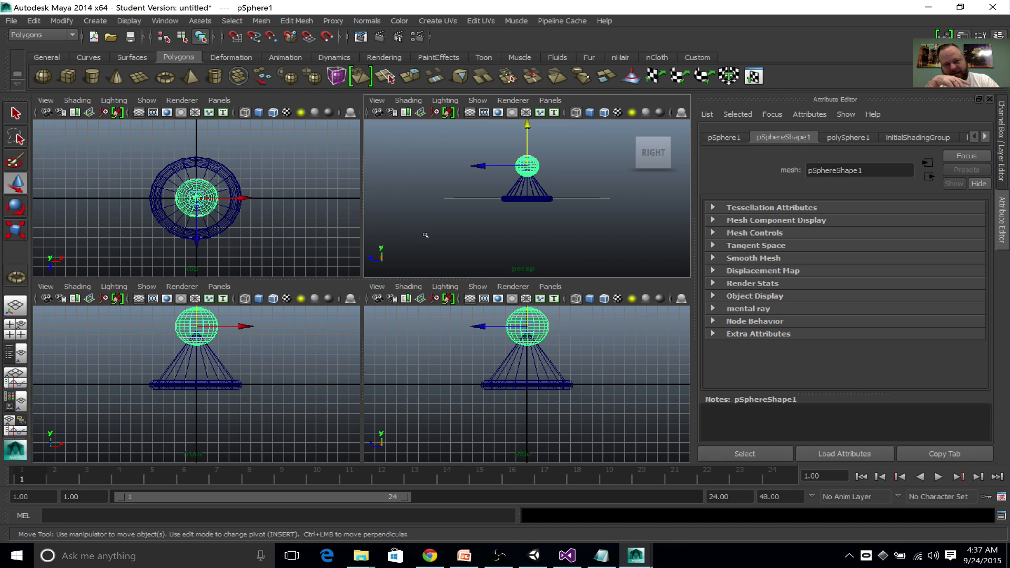
pyautogui.click(428, 228)
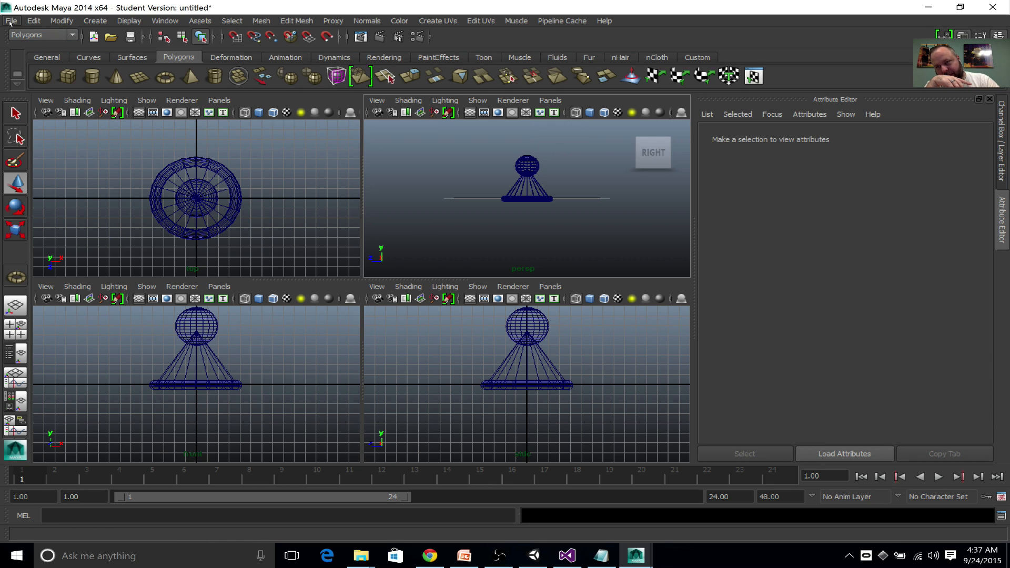
# Step: Save the scene as hat in Maya Binary format in the default project's scenes folder, accepting the student version notice
pyautogui.click(10, 21)
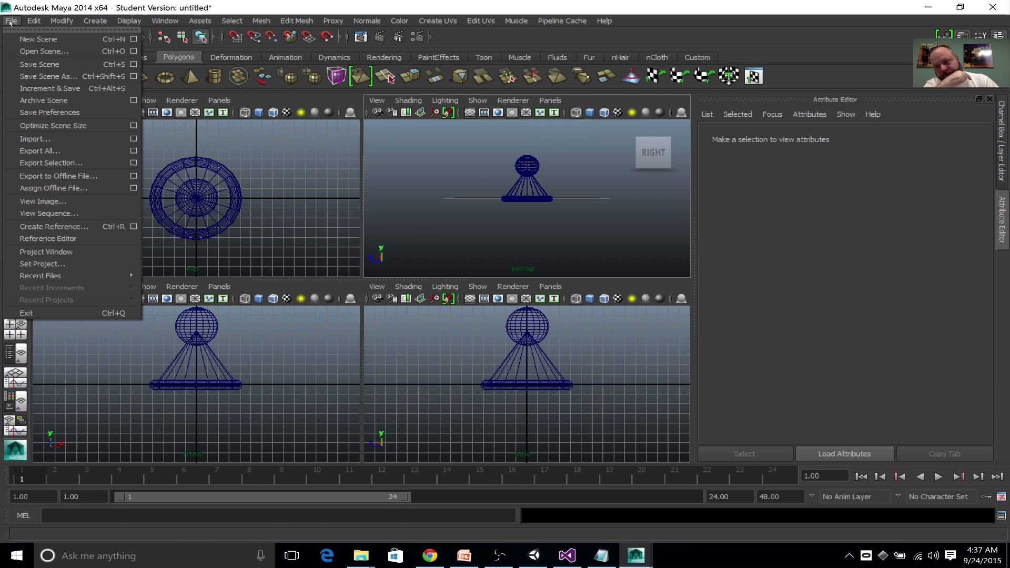
pyautogui.click(74, 78)
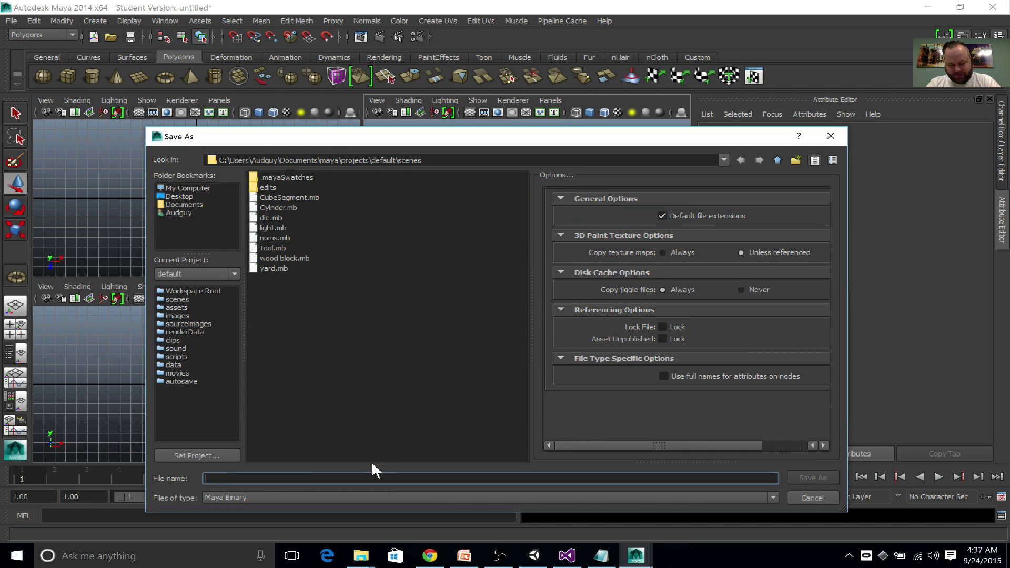
pyautogui.write('hat')
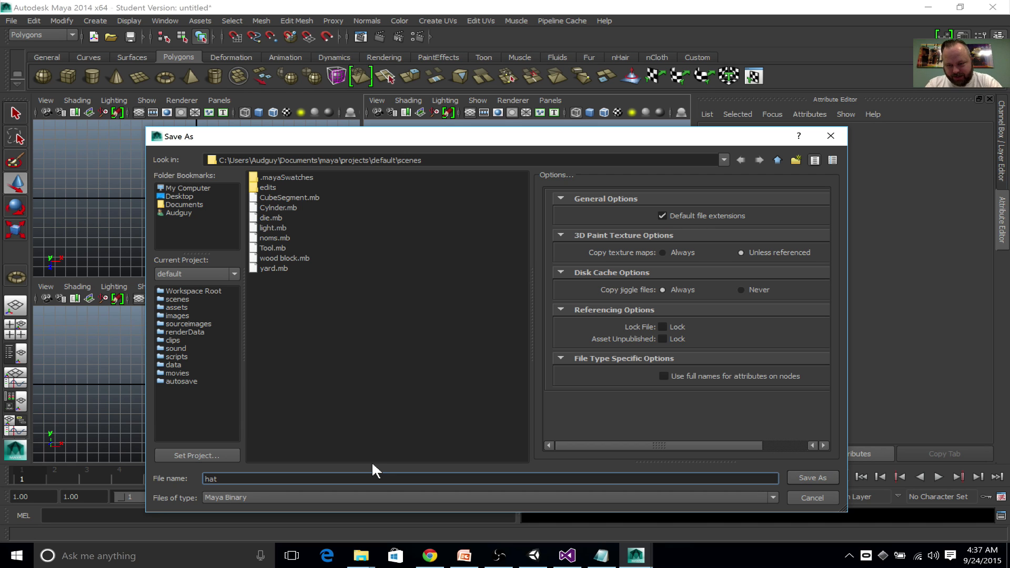
pyautogui.press('Return')
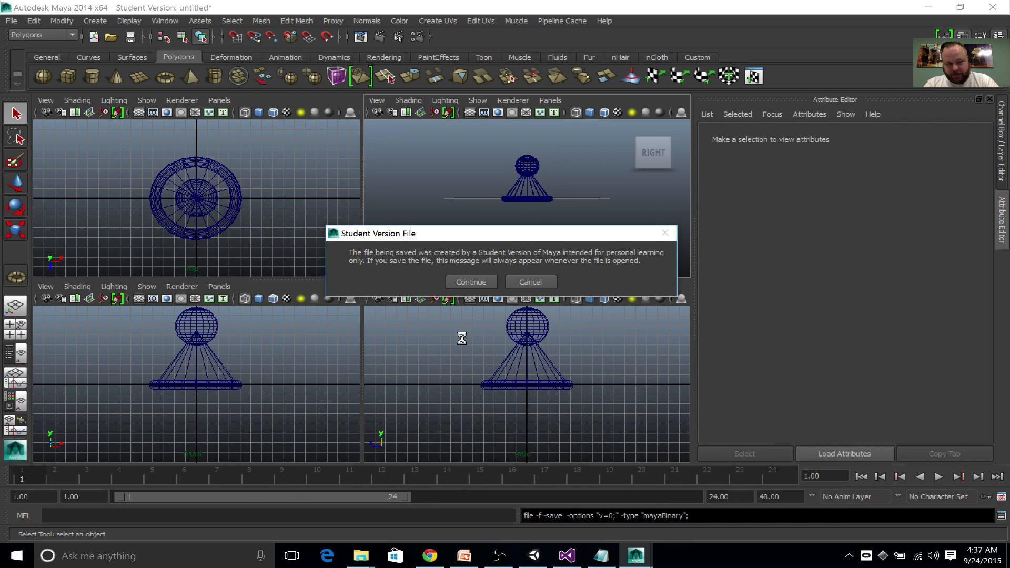
pyautogui.click(476, 283)
pyautogui.press('w')
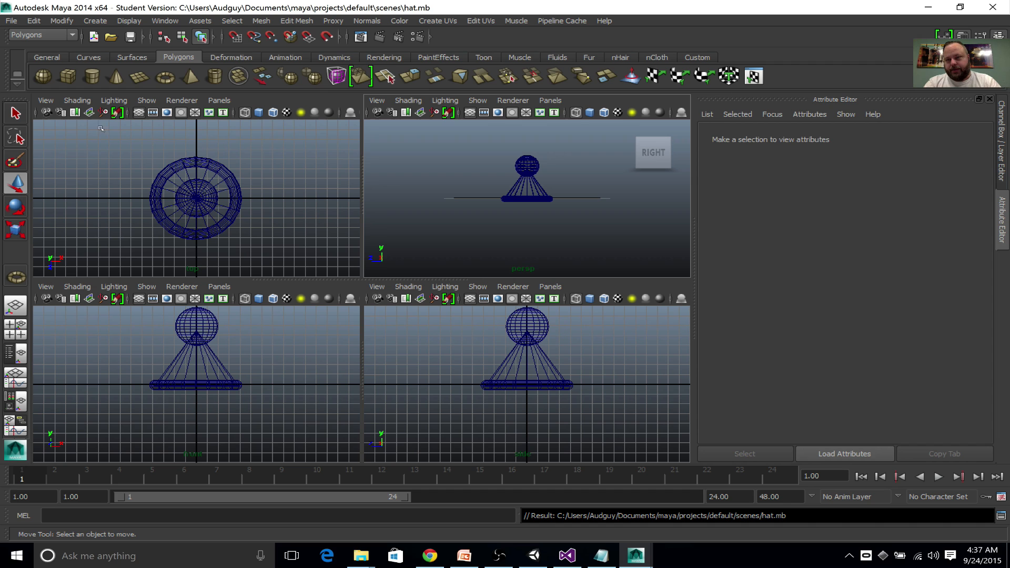
# Step: Show the model in a single perspective view from an angle above with shaded display
pyautogui.click(7, 309)
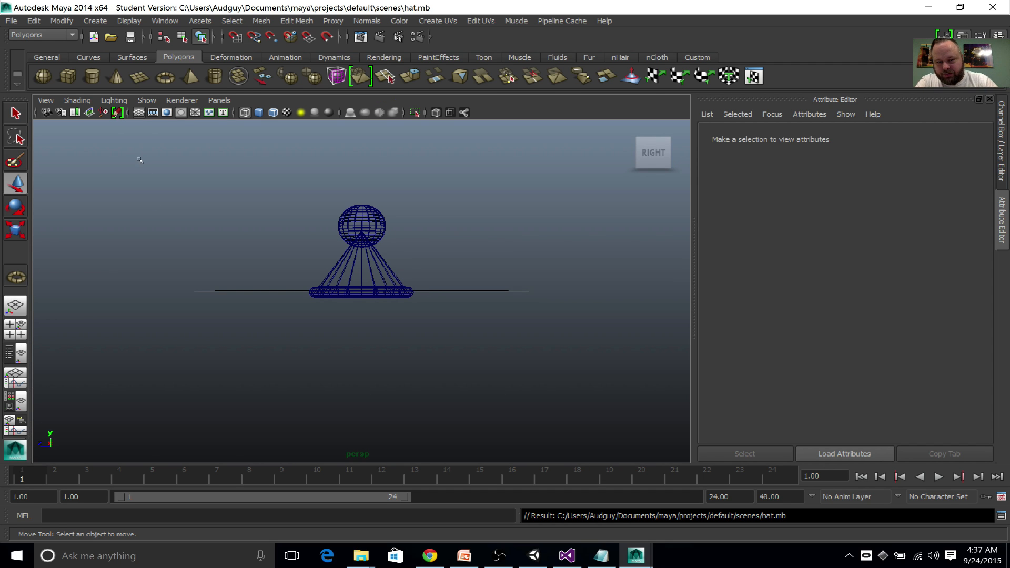
pyautogui.keyDown('alt'); pyautogui.moveTo(241, 255); pyautogui.dragTo(311, 302); pyautogui.keyUp('alt')
pyautogui.press('5')
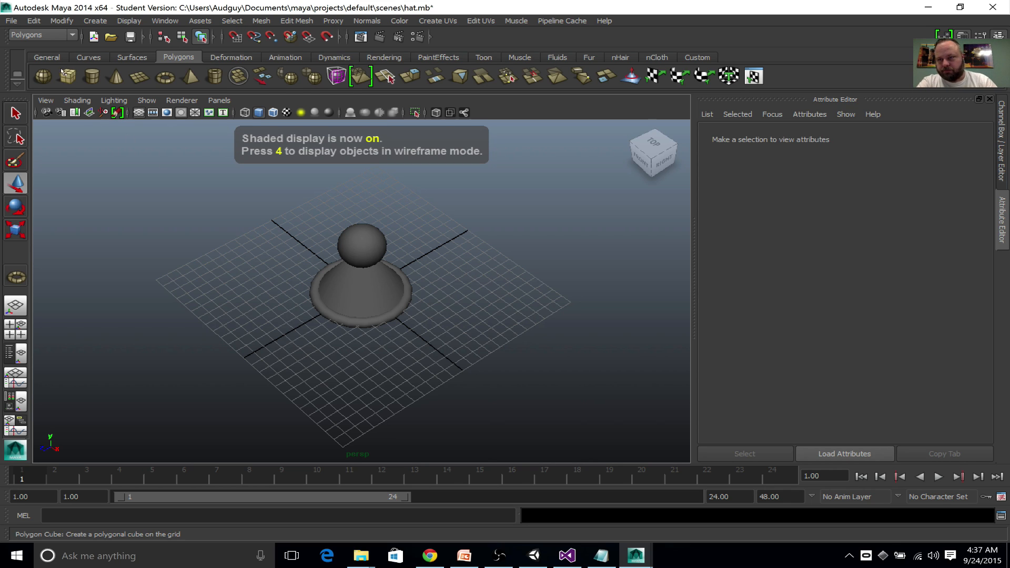
# Step: Examine the file types available for exporting the whole scene, and leave without exporting
pyautogui.click(10, 22)
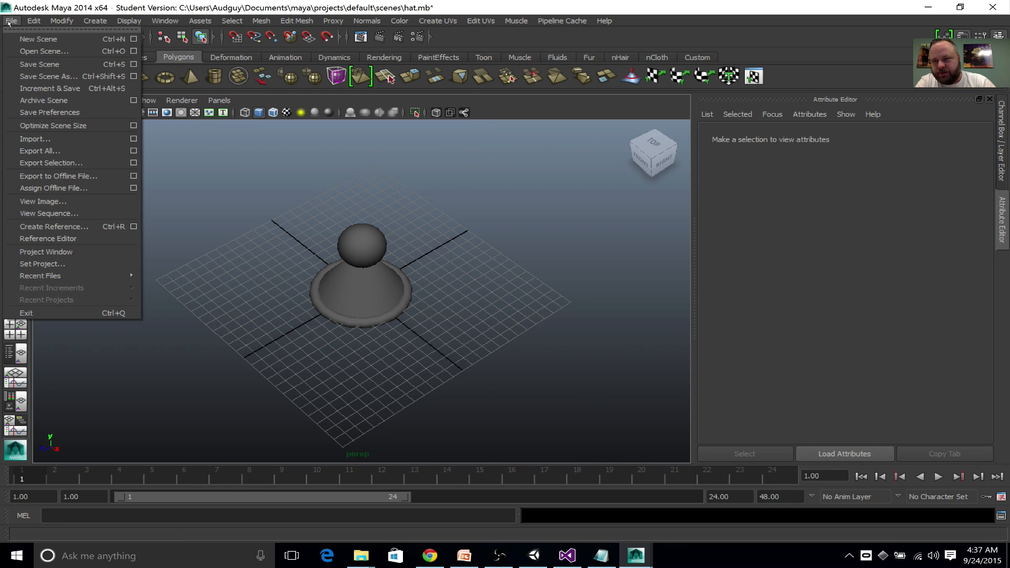
pyautogui.click(91, 154)
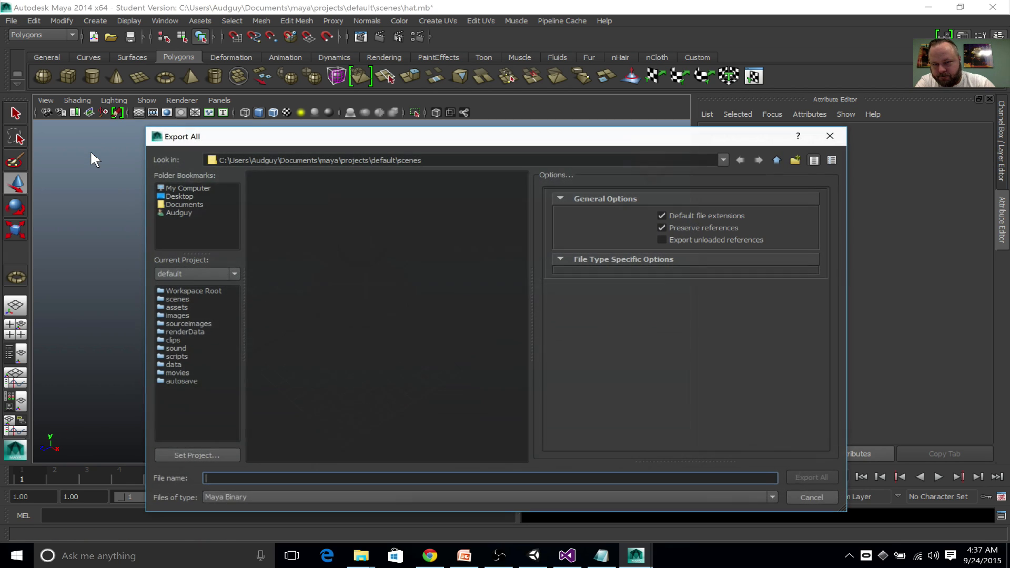
pyautogui.click(277, 498)
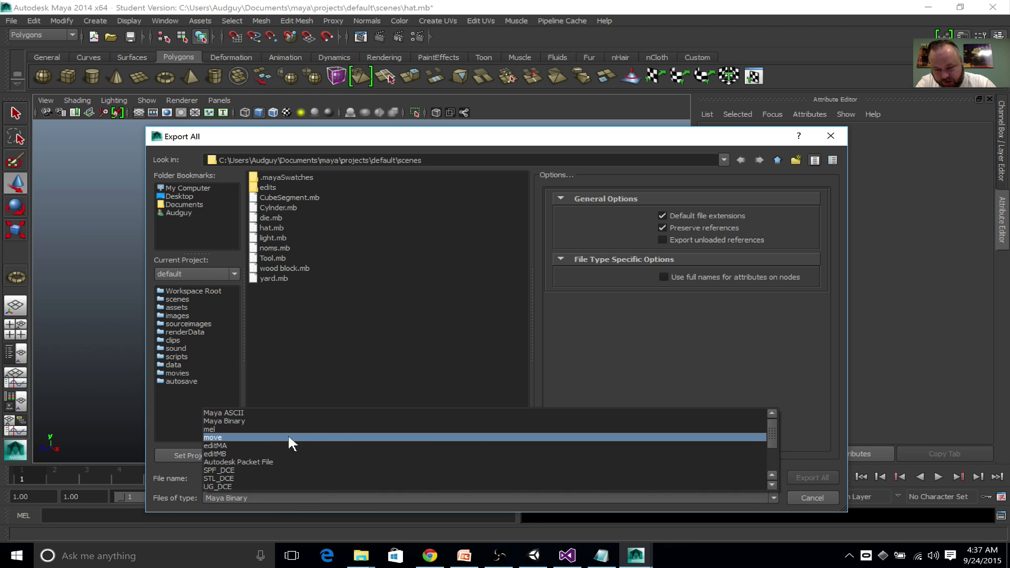
pyautogui.scroll(-3, 328, 467)
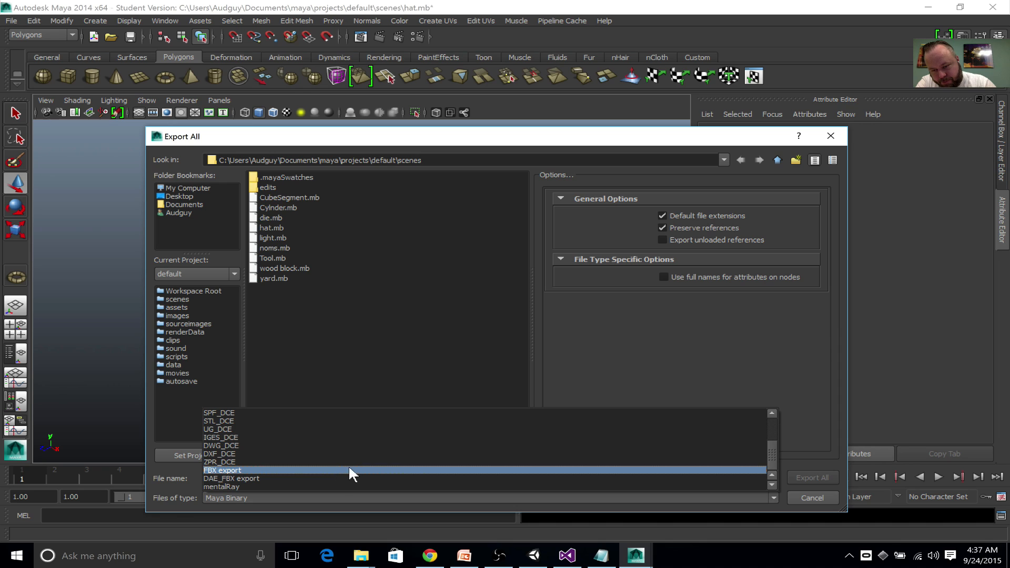
pyautogui.scroll(3, 379, 460)
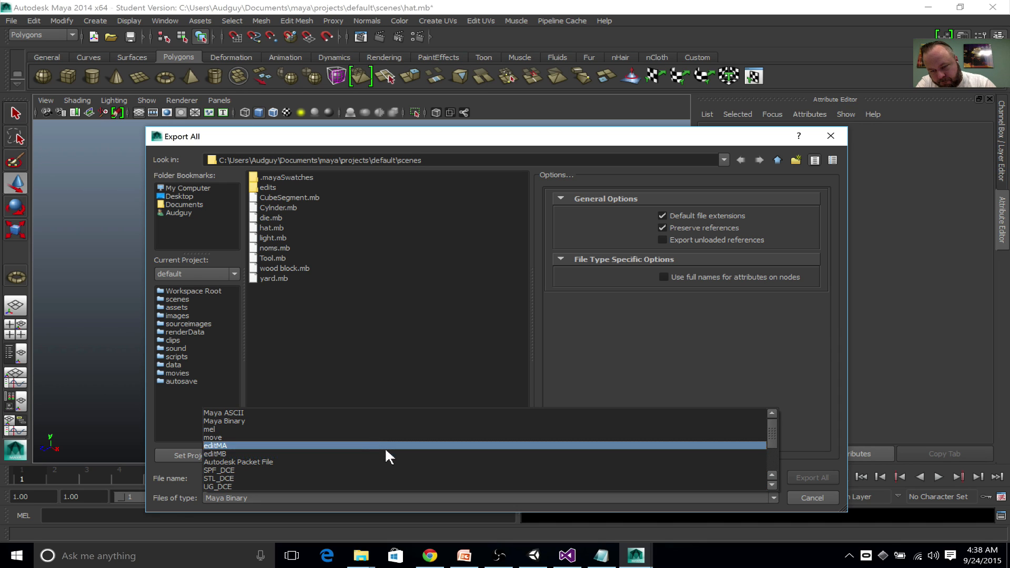
pyautogui.scroll(-2, 437, 462)
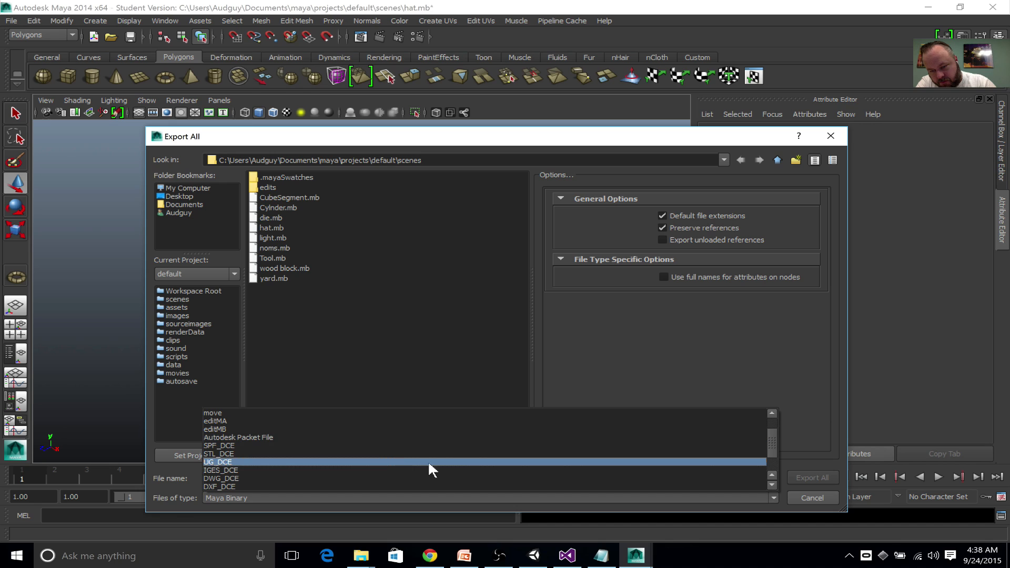
pyautogui.scroll(-1, 379, 463)
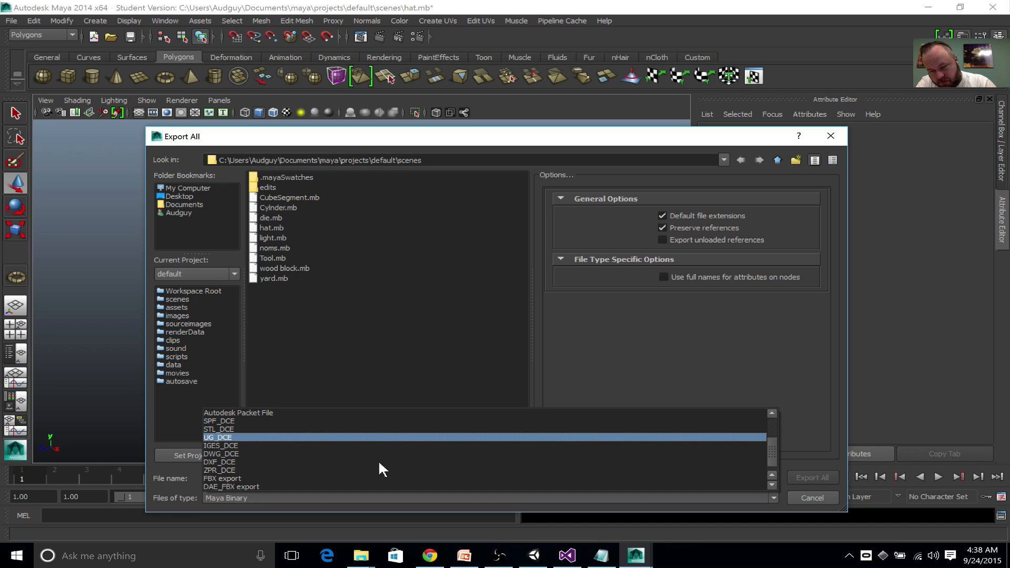
pyautogui.scroll(-1, 379, 463)
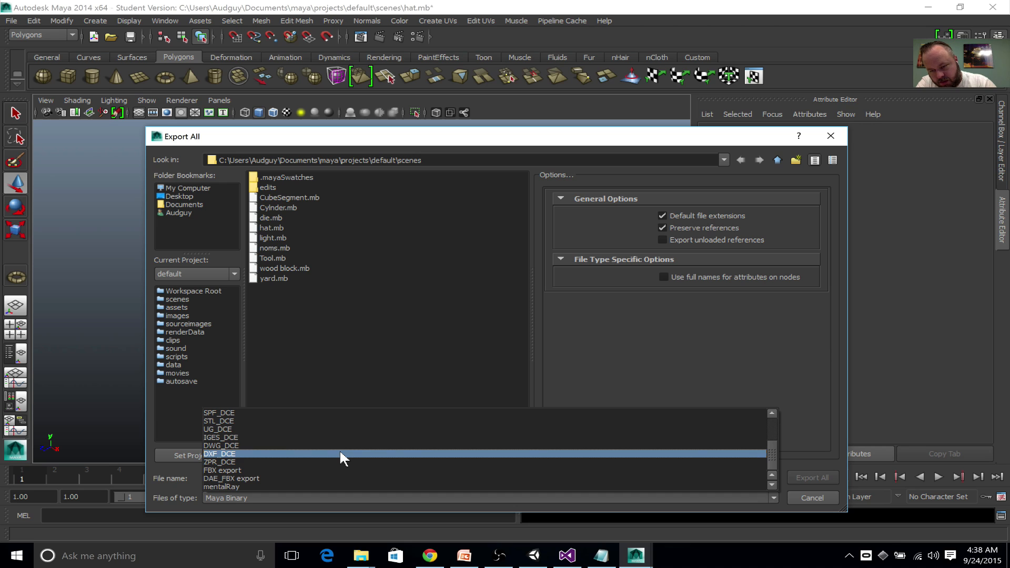
pyautogui.click(796, 421)
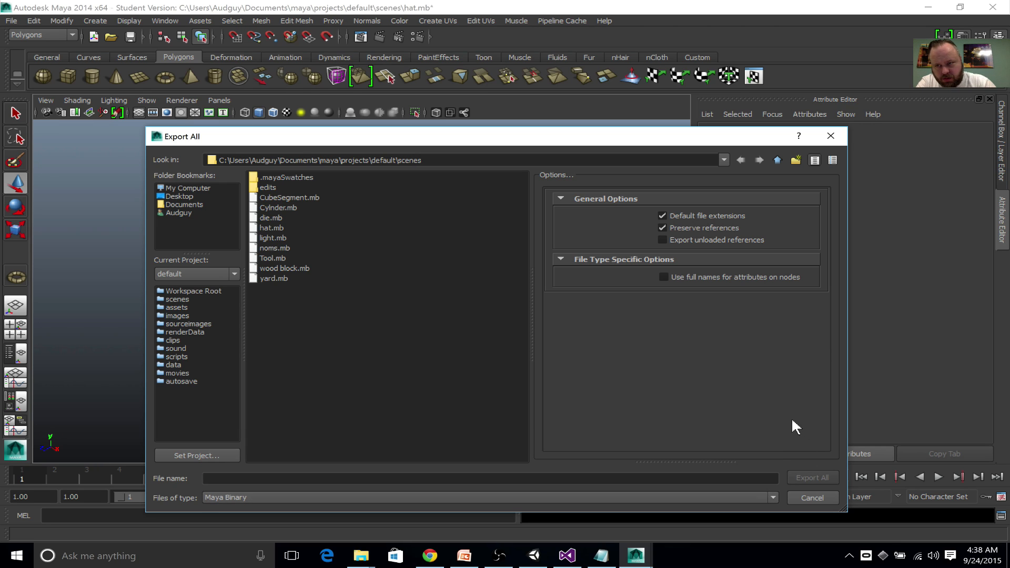
pyautogui.click(809, 497)
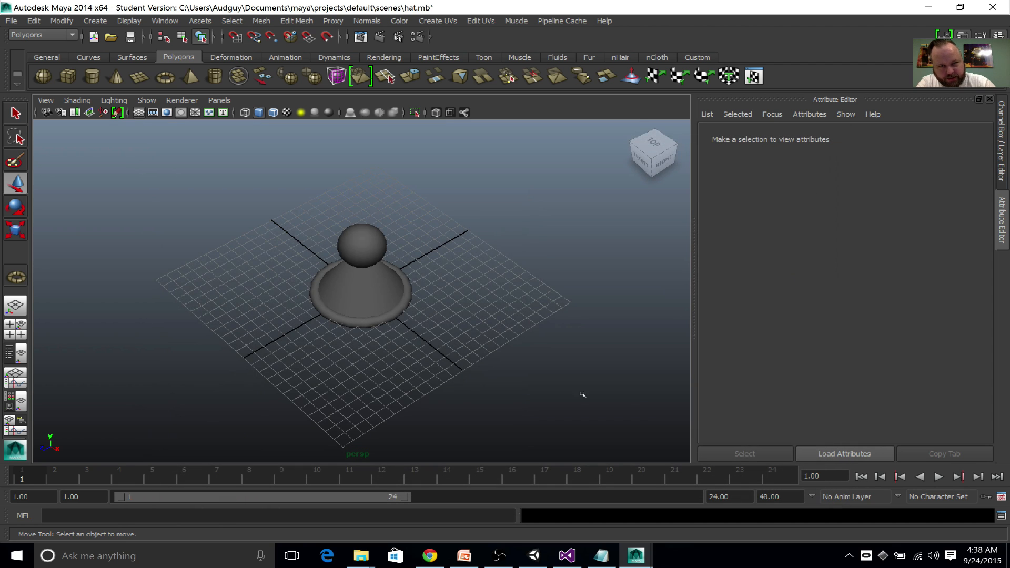
pyautogui.click(11, 21)
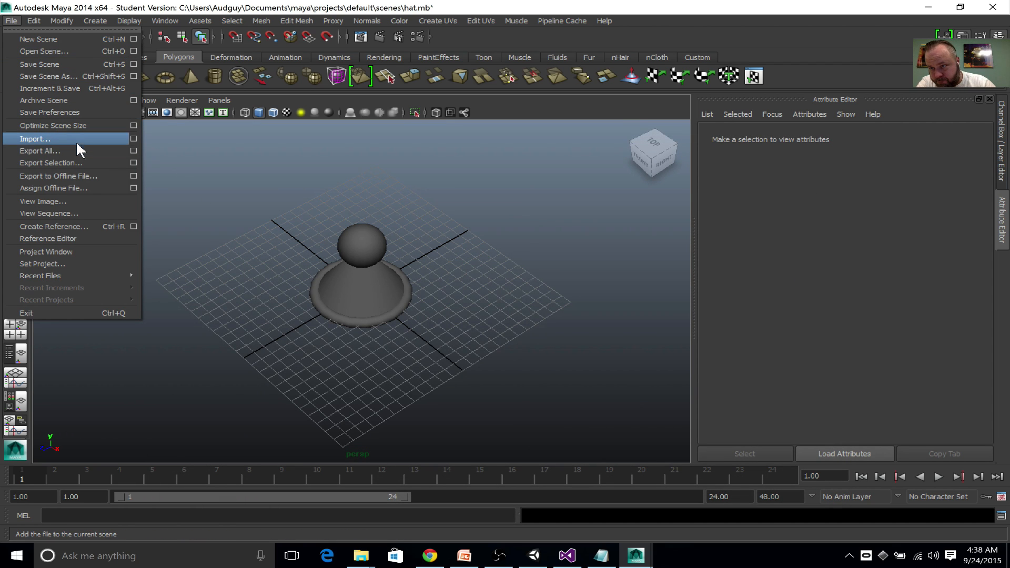
pyautogui.click(80, 76)
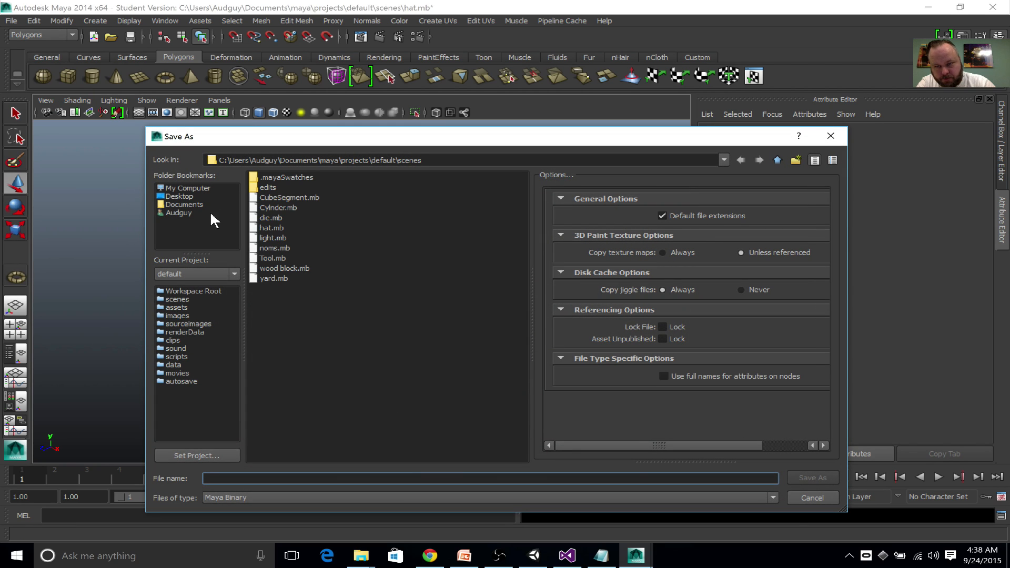
pyautogui.click(316, 497)
pyautogui.click(536, 504)
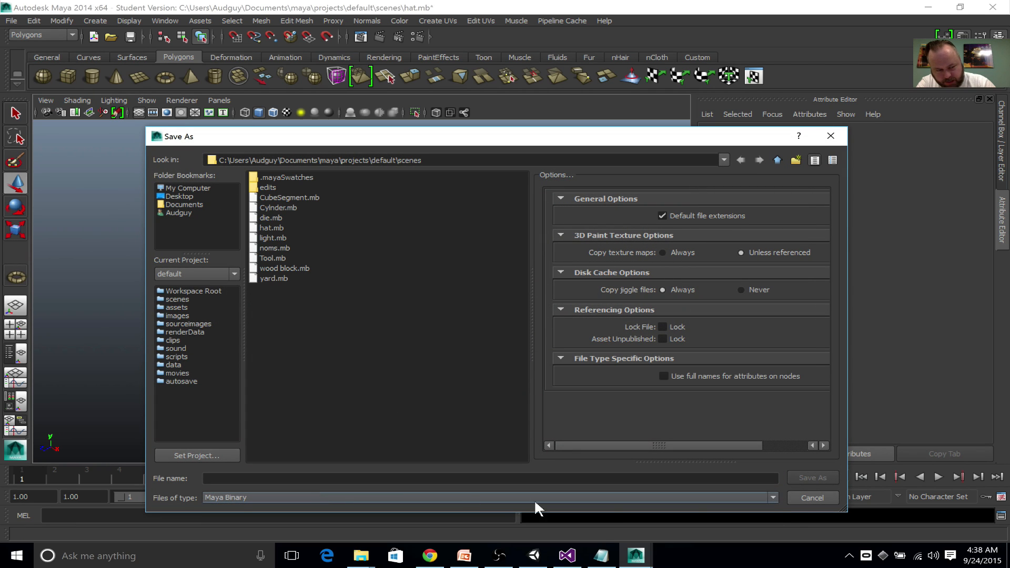
pyautogui.click(813, 499)
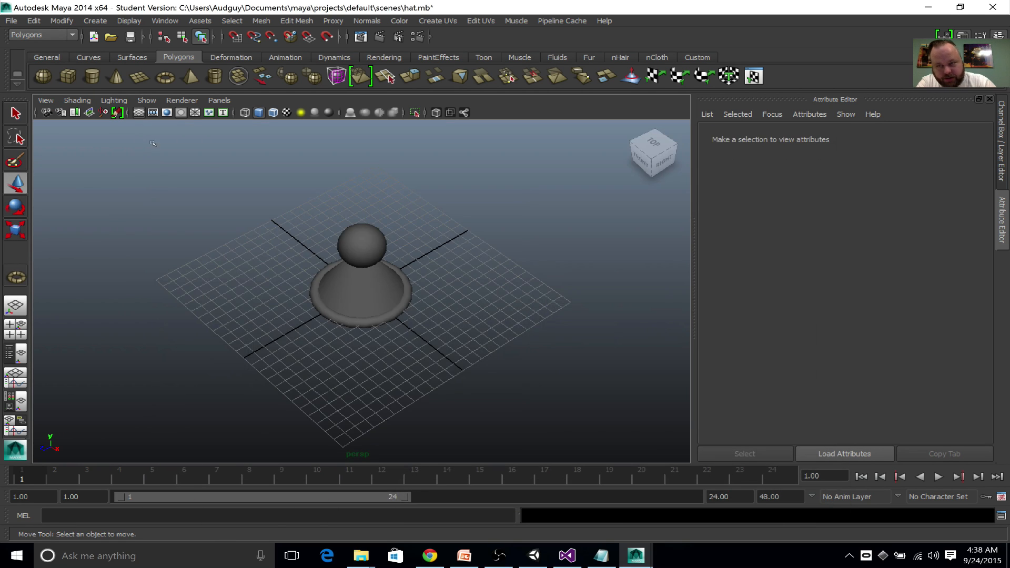
# Step: Export the whole scene in FBX format as hat in the default project's scenes folder
pyautogui.click(11, 22)
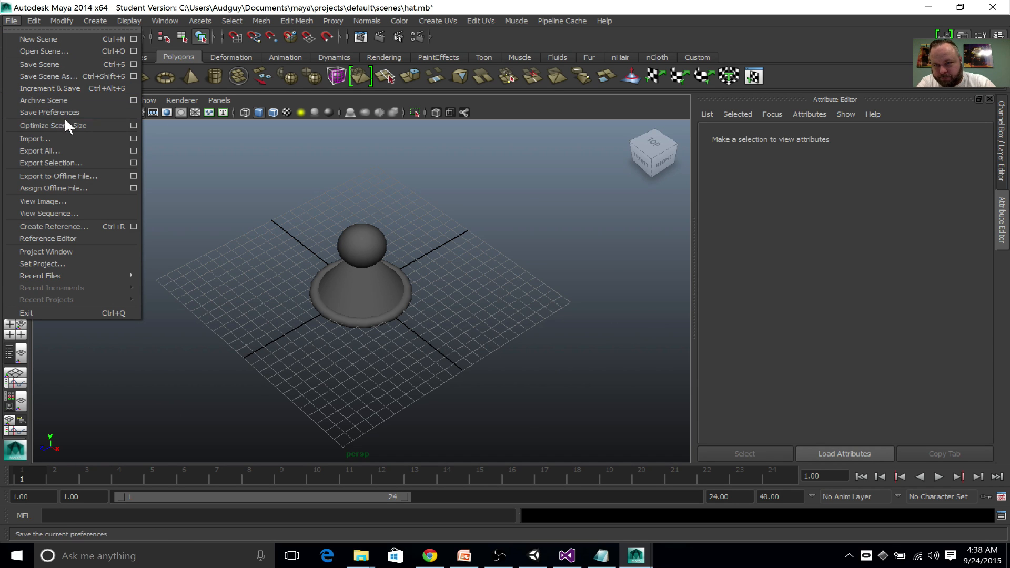
pyautogui.click(93, 151)
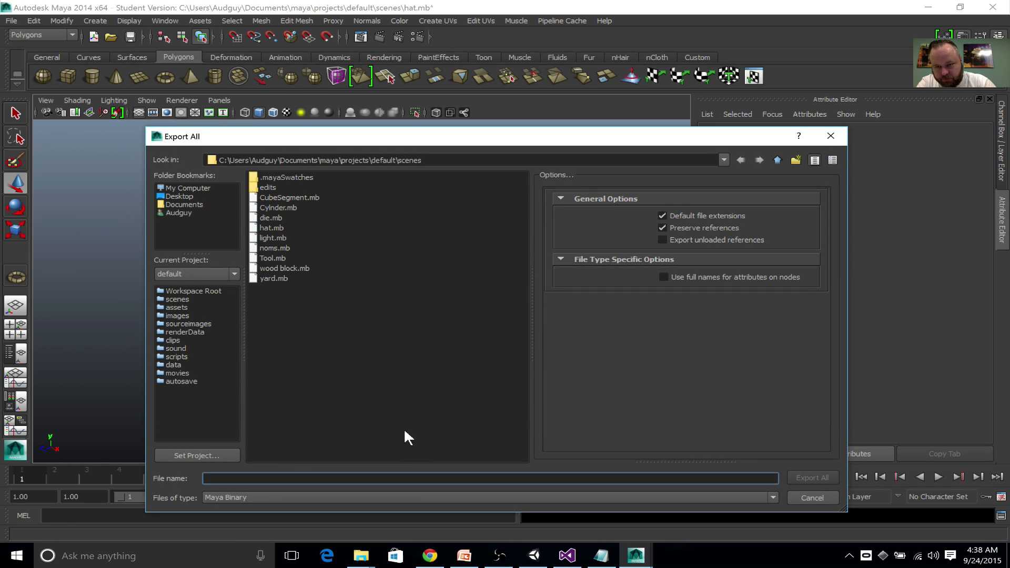
pyautogui.click(352, 499)
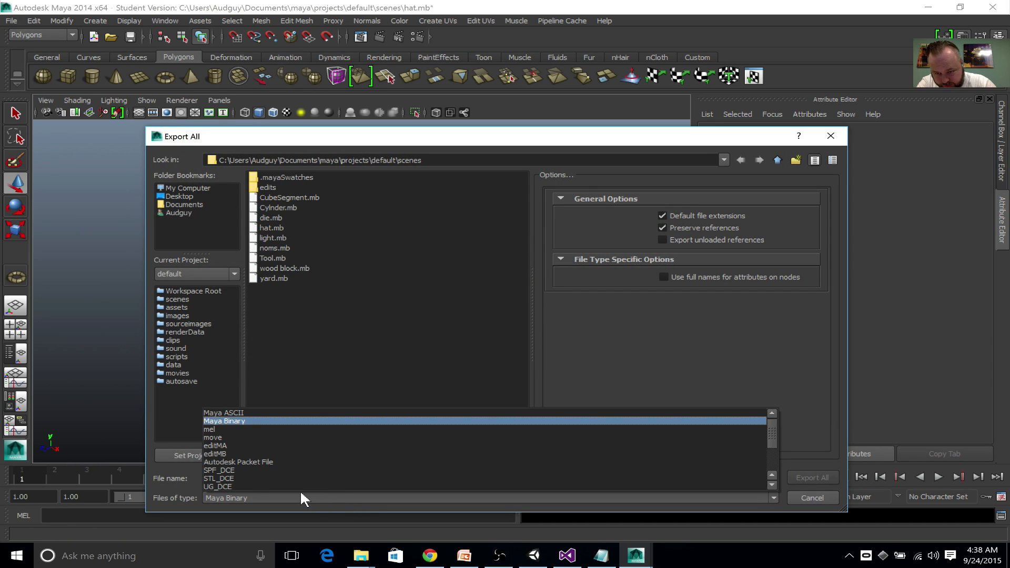
pyautogui.scroll(-2, 305, 479)
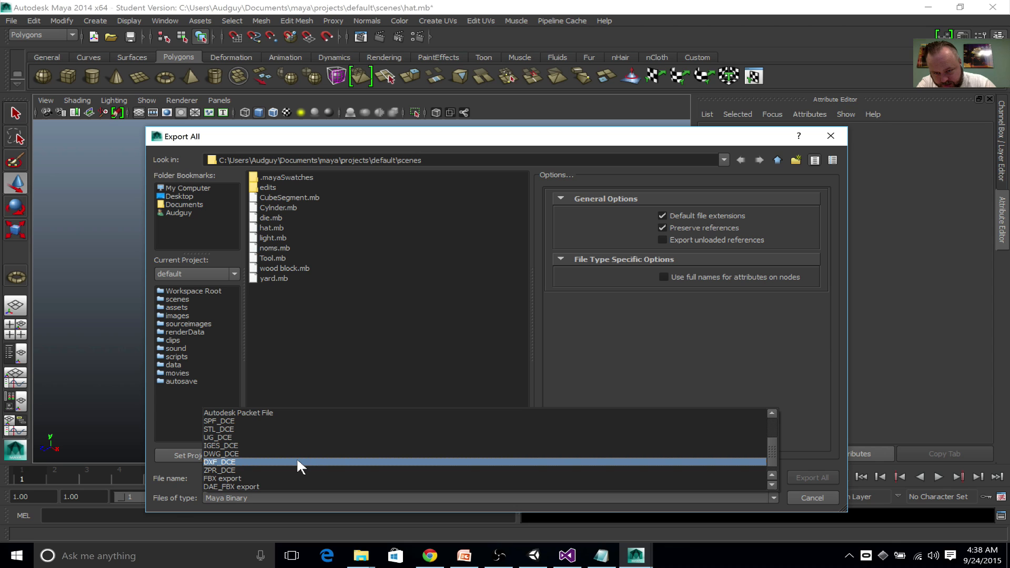
pyautogui.click(299, 463)
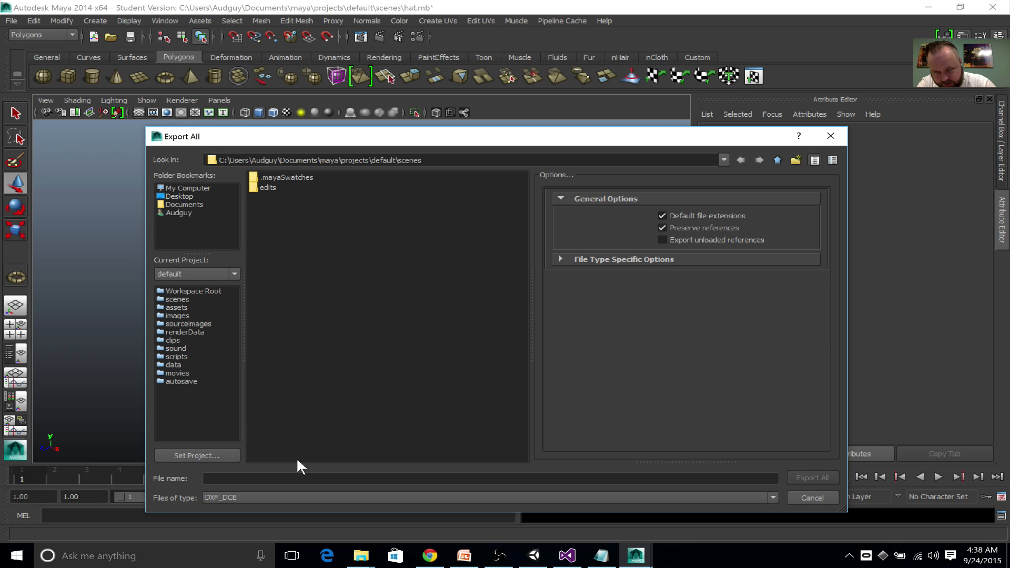
pyautogui.click(290, 492)
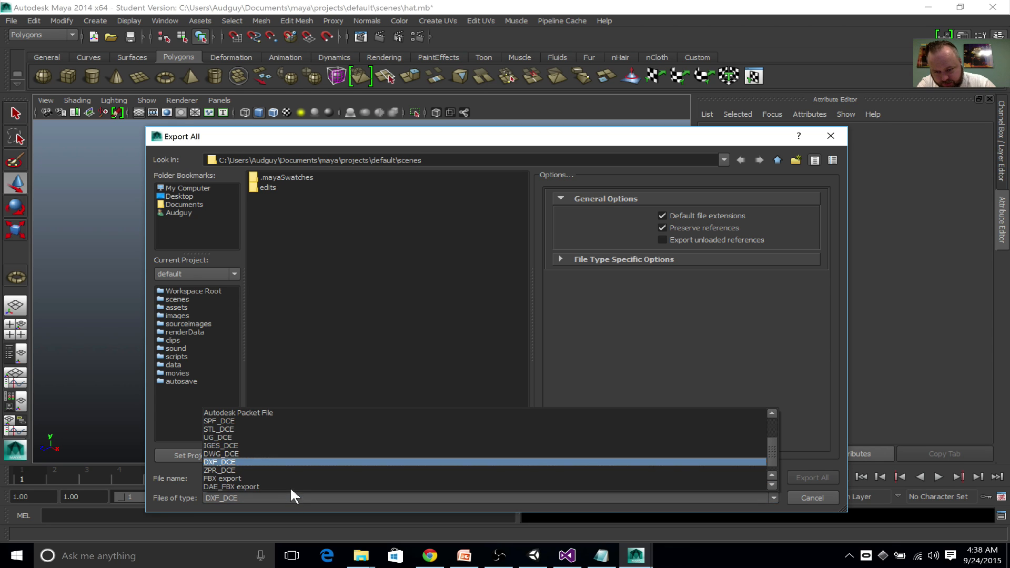
pyautogui.click(288, 478)
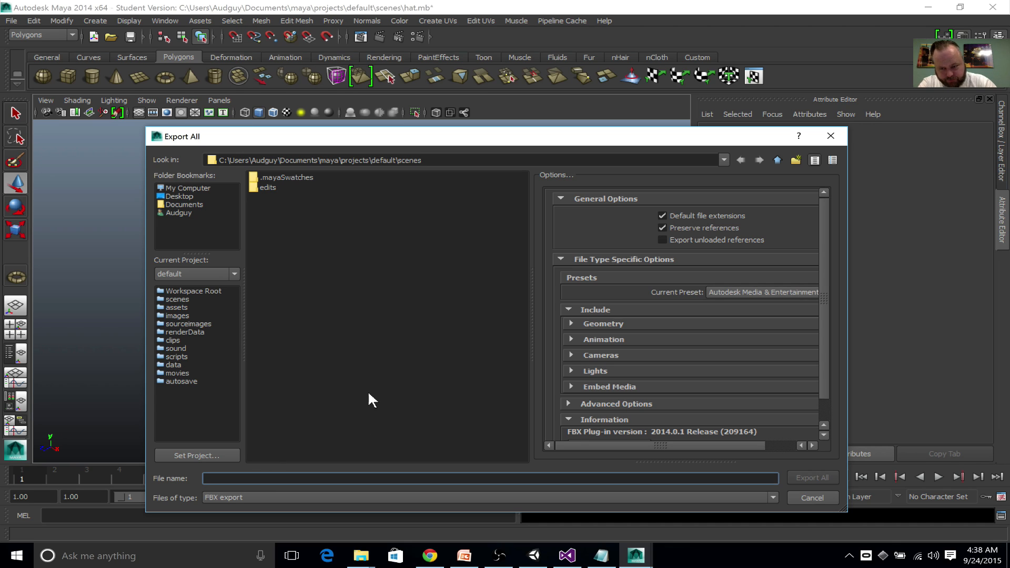
pyautogui.write('hat')
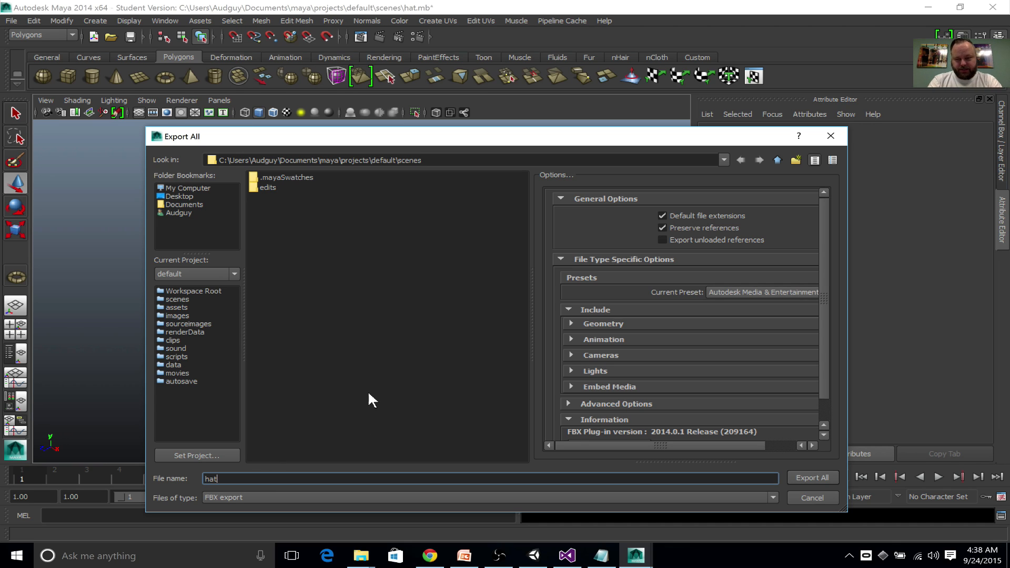
pyautogui.click(813, 480)
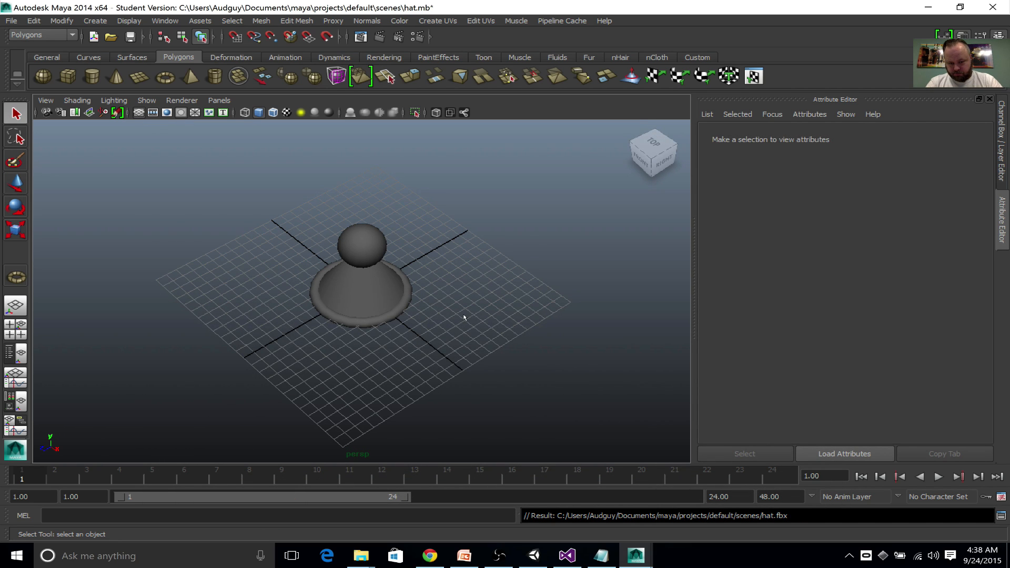
# Step: Export the whole scene again in FBX format, as hat on the Desktop
pyautogui.click(11, 21)
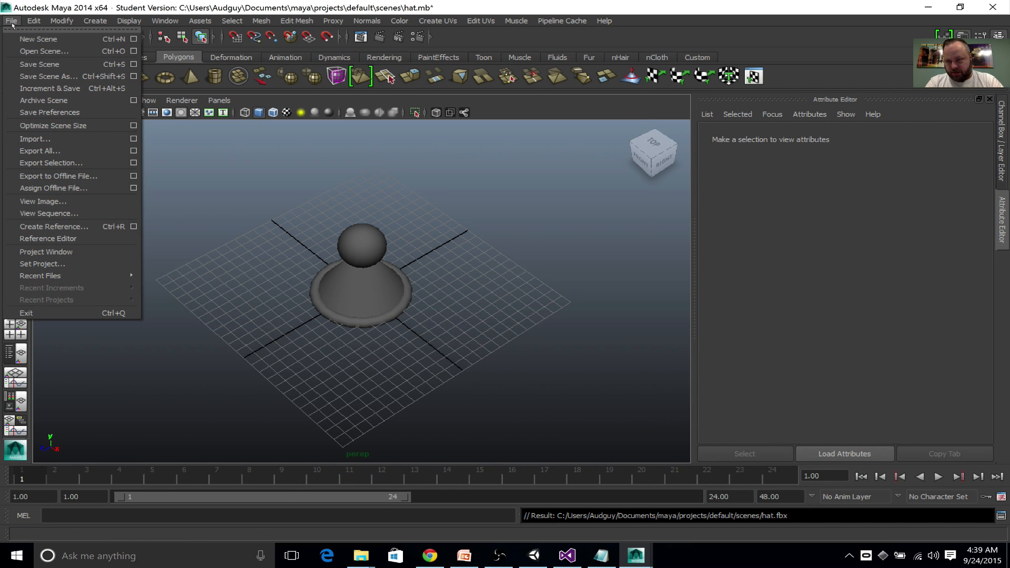
pyautogui.click(71, 151)
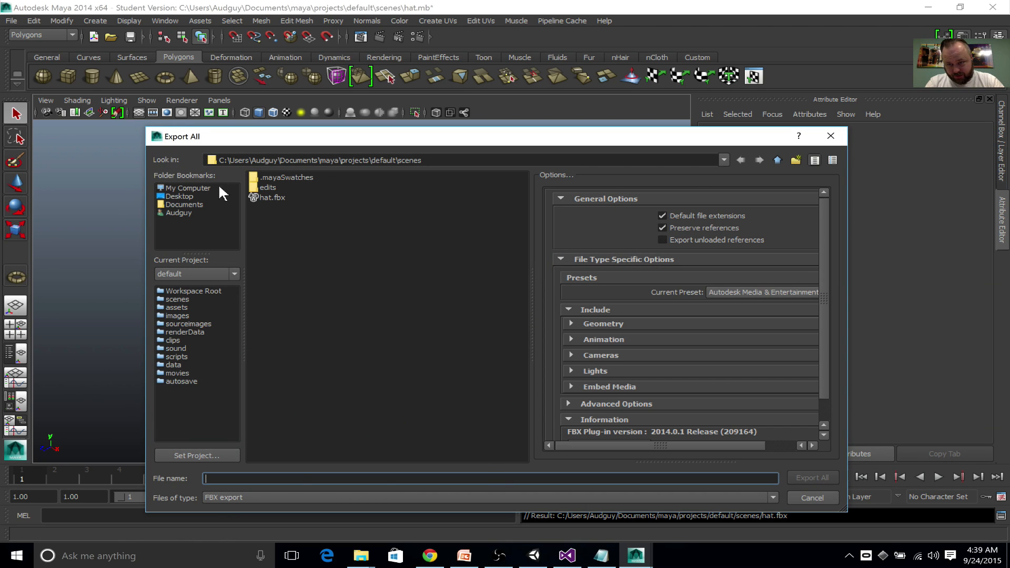
pyautogui.click(176, 197)
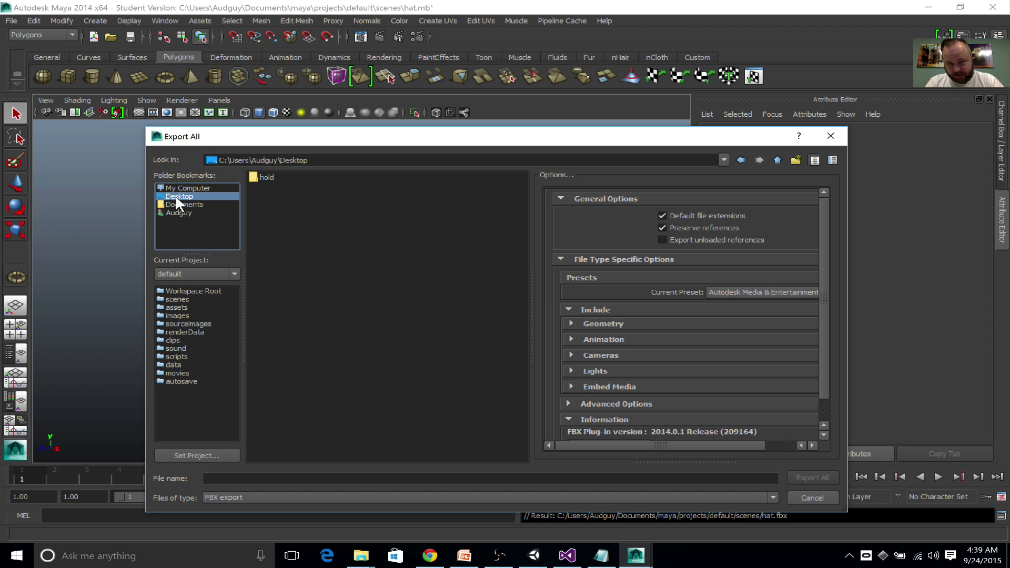
pyautogui.click(255, 477)
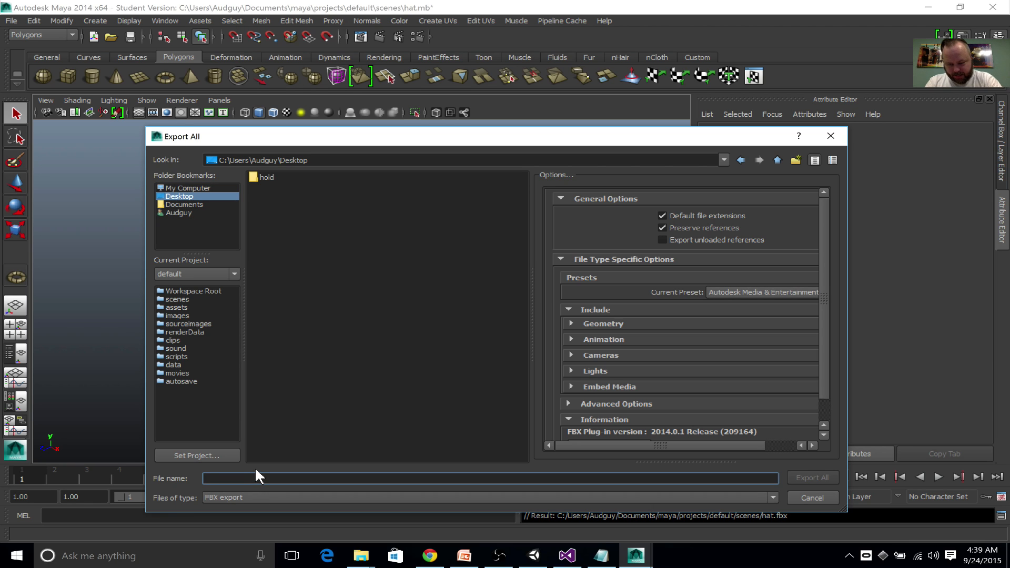
pyautogui.write('hat')
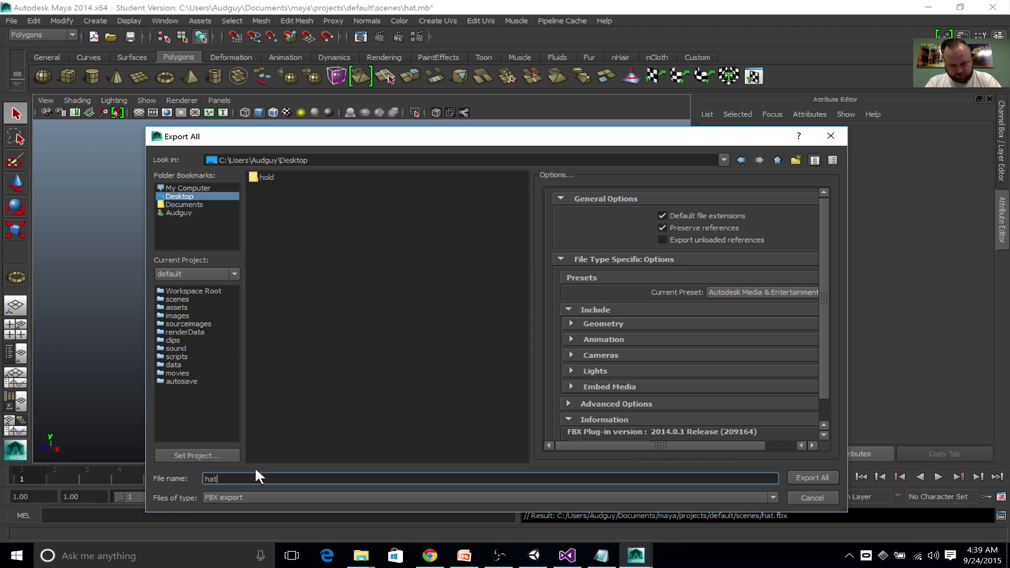
pyautogui.press('Return')
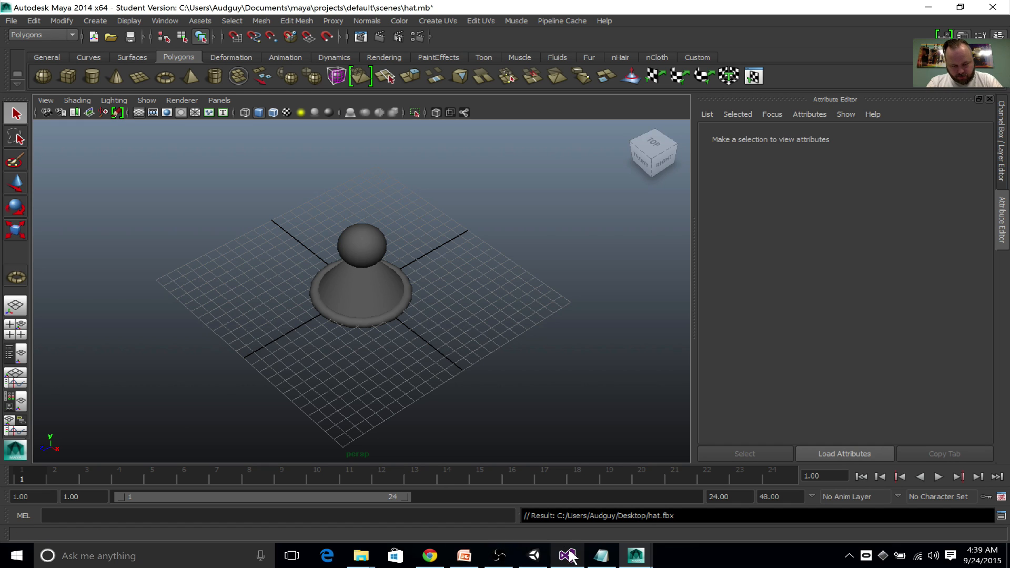
# Step: Switch to Unity and import hat.fbx from the Desktop as a new asset
pyautogui.click(534, 556)
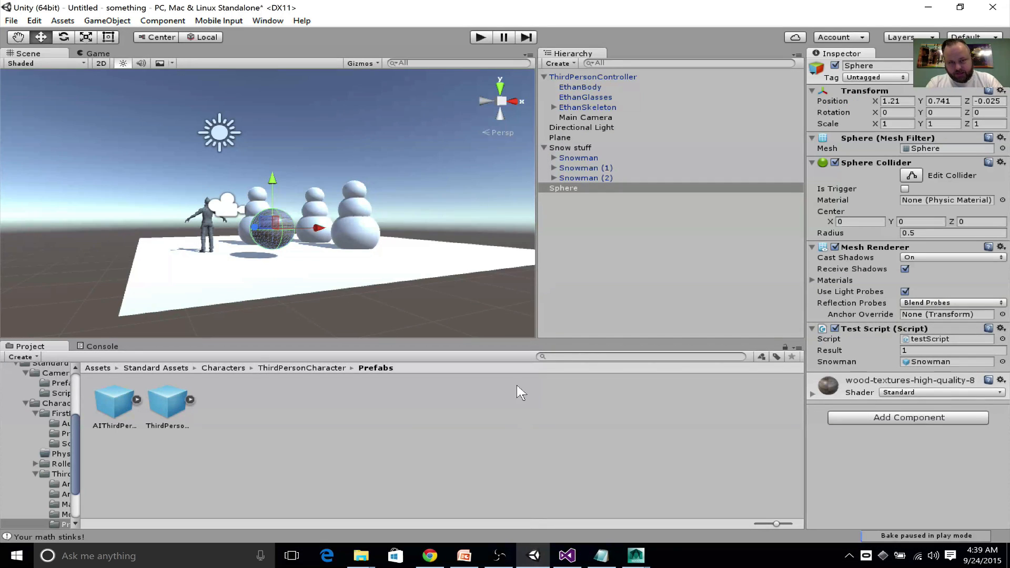
pyautogui.click(63, 20)
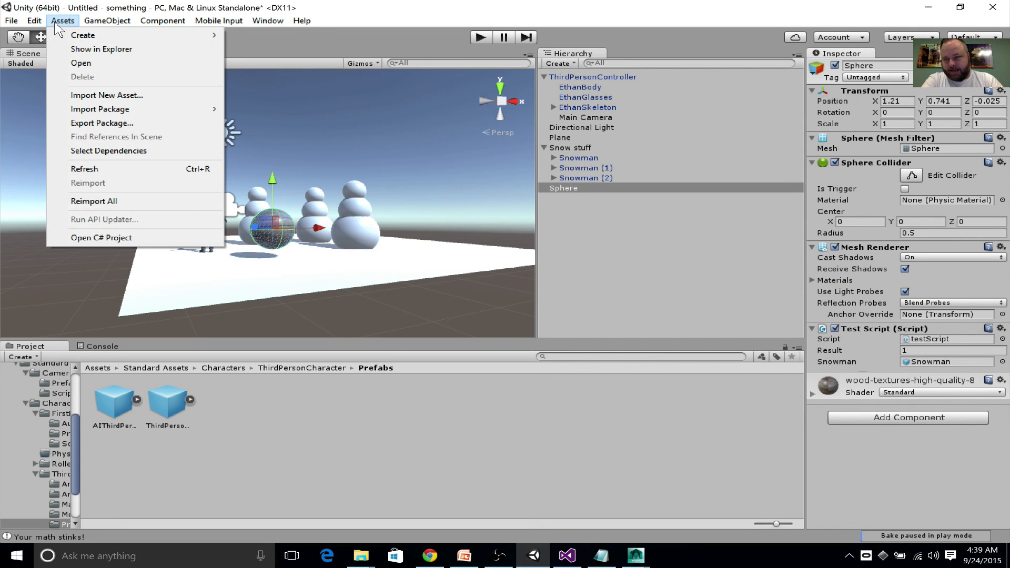
pyautogui.click(125, 95)
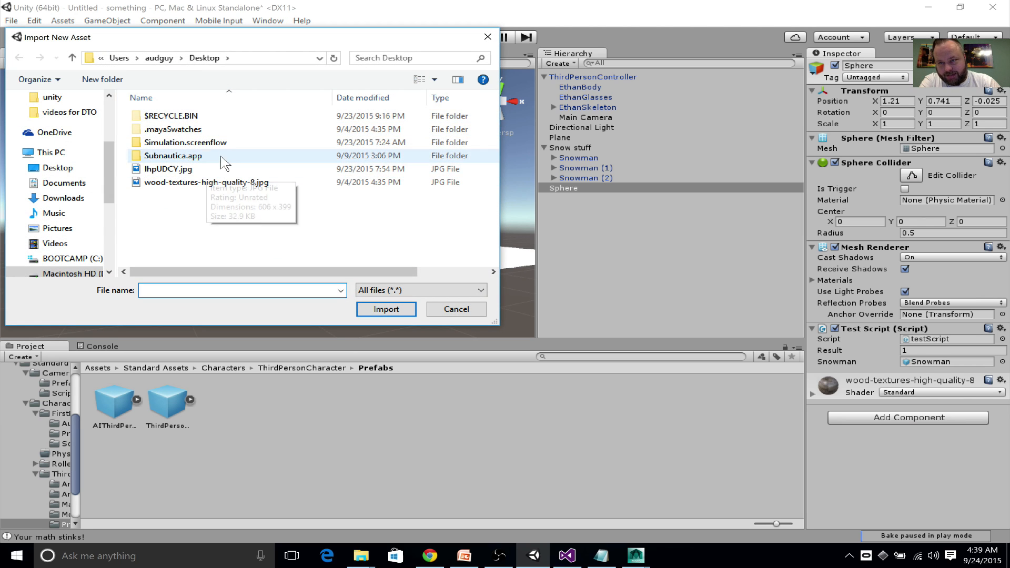
pyautogui.click(62, 169)
pyautogui.click(153, 131)
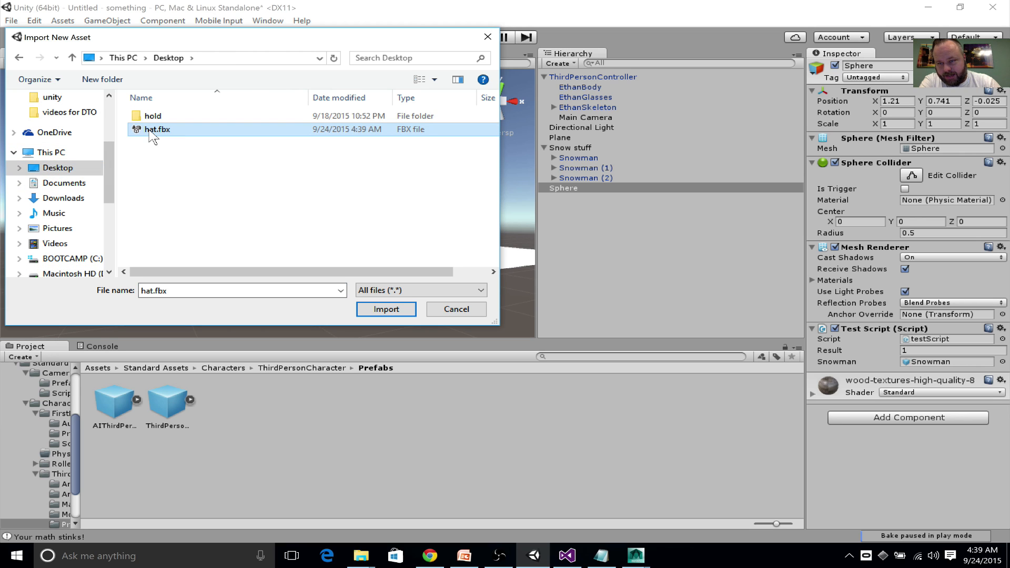
pyautogui.click(387, 311)
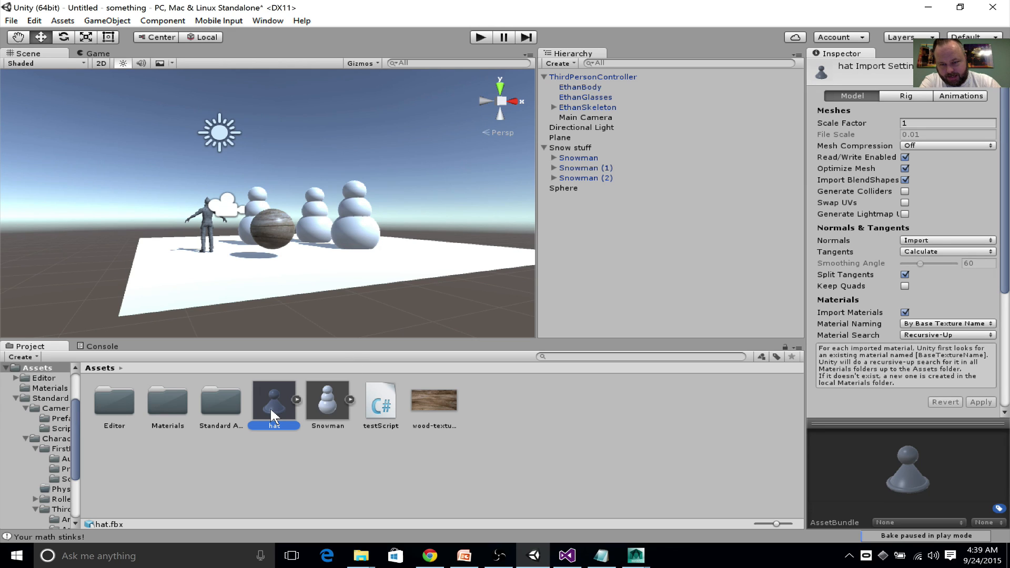
# Step: Place the hat model on the snow plane in the scene and raise it to a height of about 1.13
pyautogui.moveTo(270, 404); pyautogui.dragTo(372, 306)
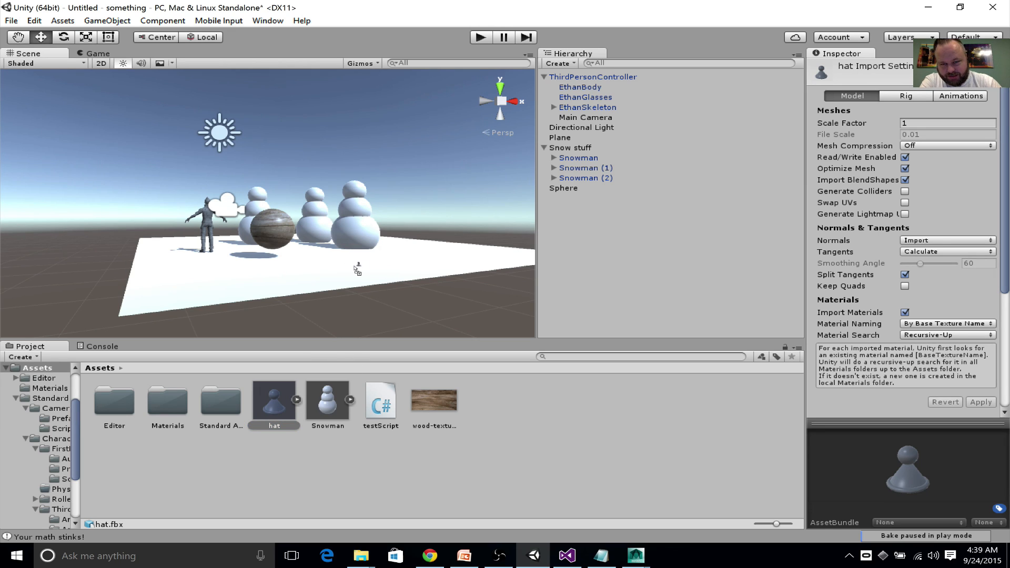
pyautogui.moveTo(324, 269); pyautogui.dragTo(325, 272)
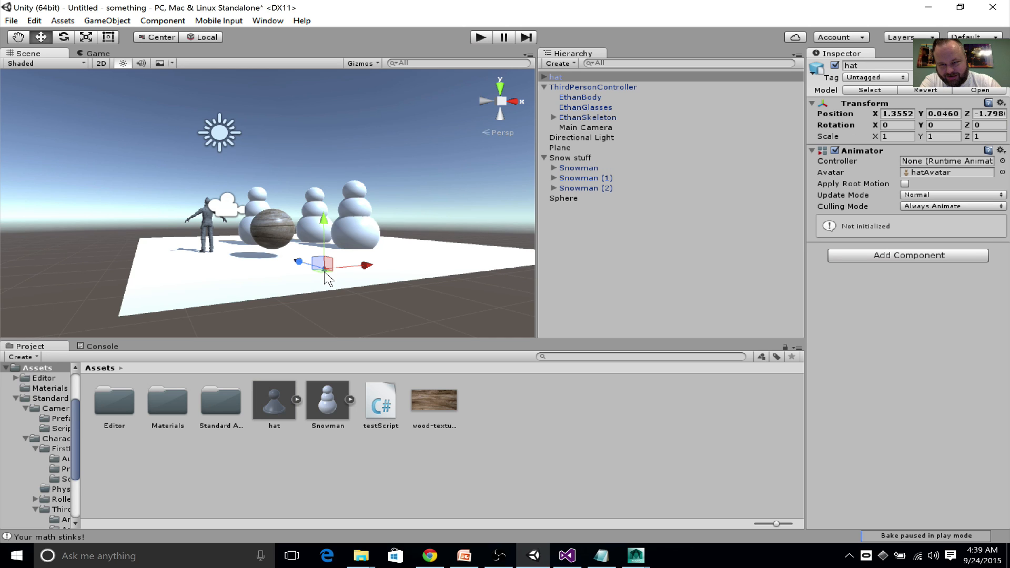
pyautogui.moveTo(324, 217); pyautogui.dragTo(325, 156)
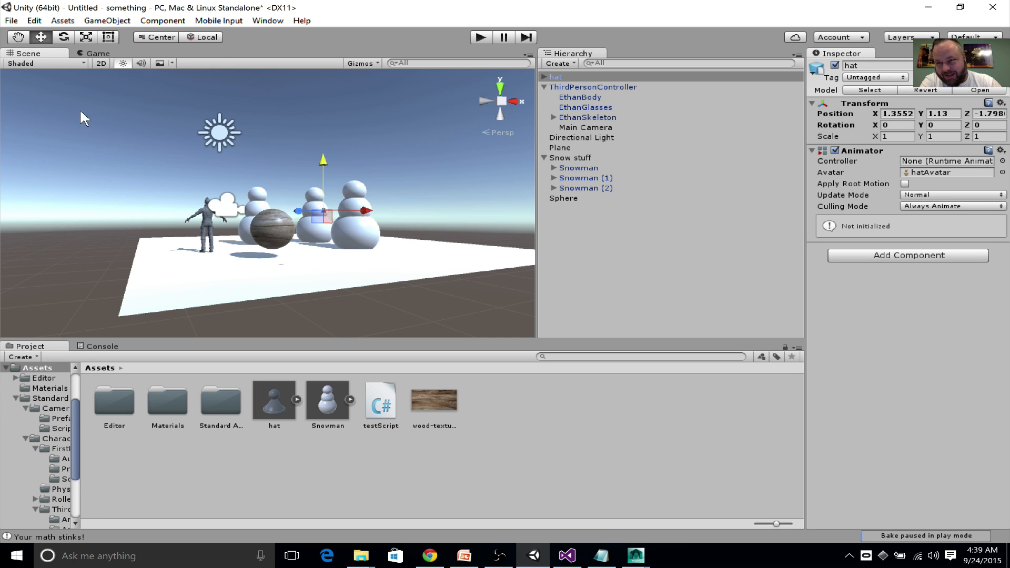
# Step: Enlarge the hat uniformly to a scale of about 5.39 on all axes
pyautogui.click(86, 37)
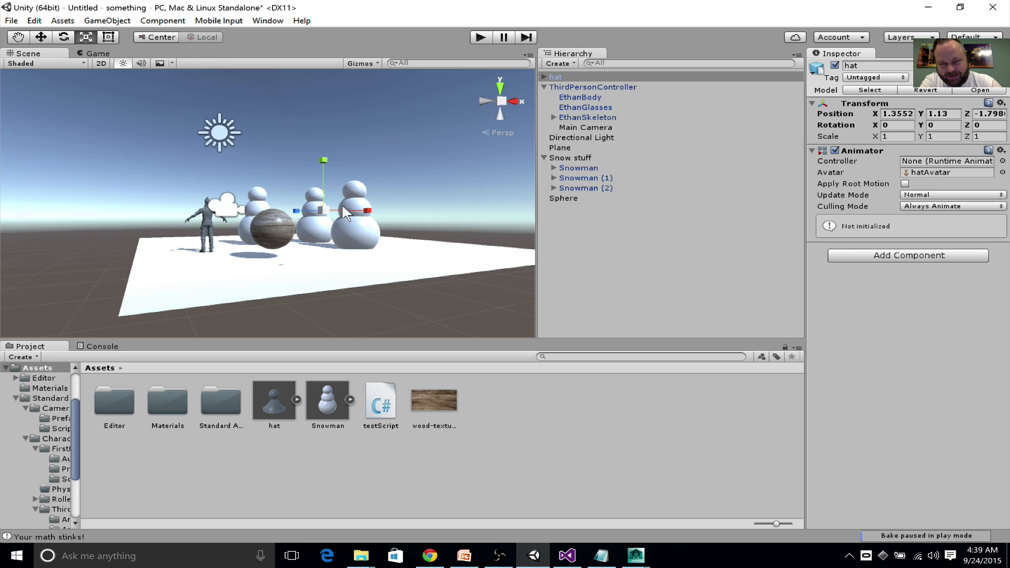
pyautogui.moveTo(324, 211); pyautogui.dragTo(792, 288)
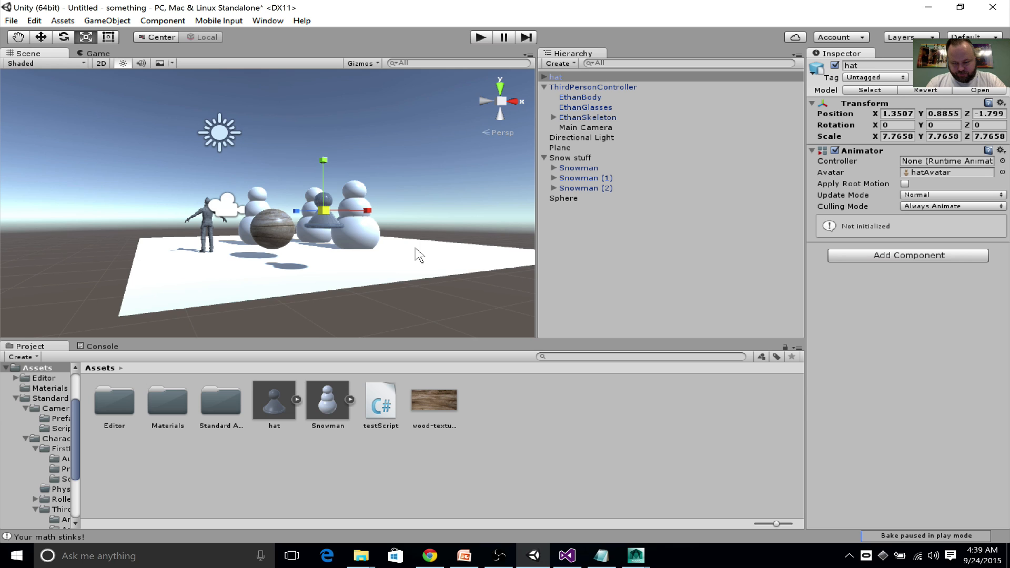
pyautogui.keyDown('alt'); pyautogui.moveTo(420, 255); pyautogui.dragTo(469, 308); pyautogui.keyUp('alt')
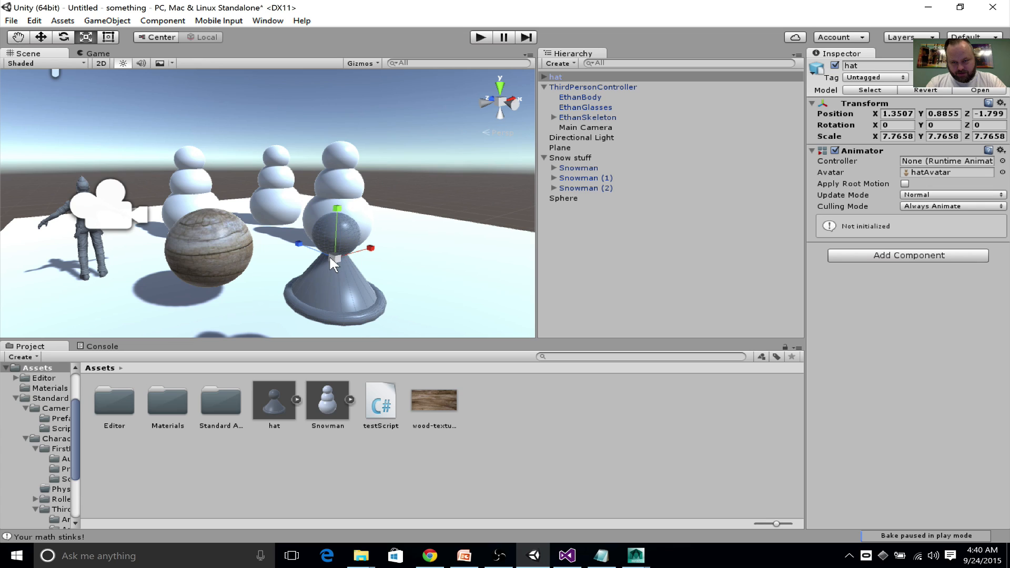
pyautogui.moveTo(335, 257); pyautogui.dragTo(317, 270)
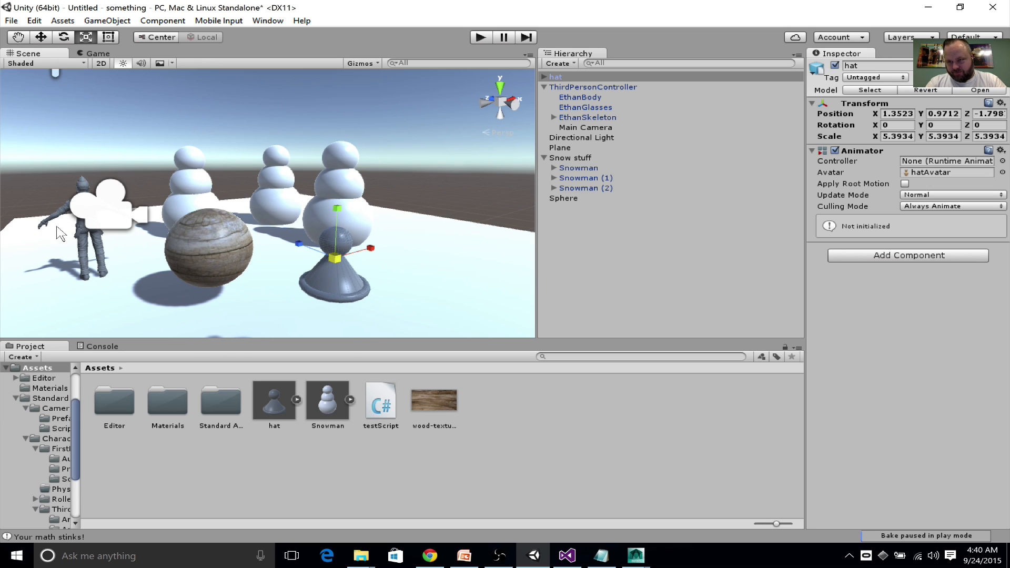
# Step: Move the hat just above the head of a snowman, at about X 4.2, Y 2.2, Z 0.88
pyautogui.click(41, 38)
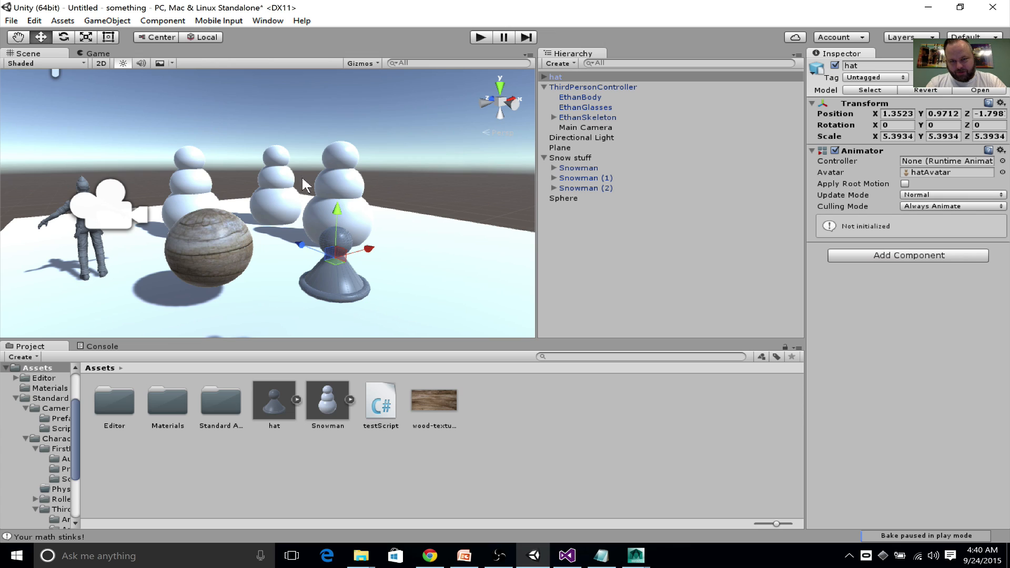
pyautogui.moveTo(339, 211); pyautogui.dragTo(362, 99)
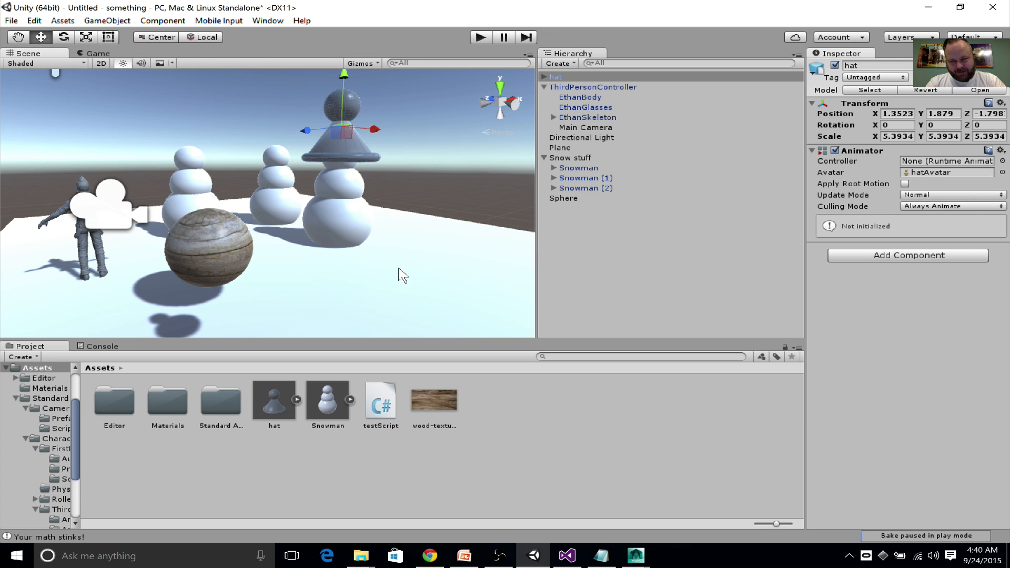
pyautogui.moveTo(394, 270); pyautogui.dragTo(141, 192)
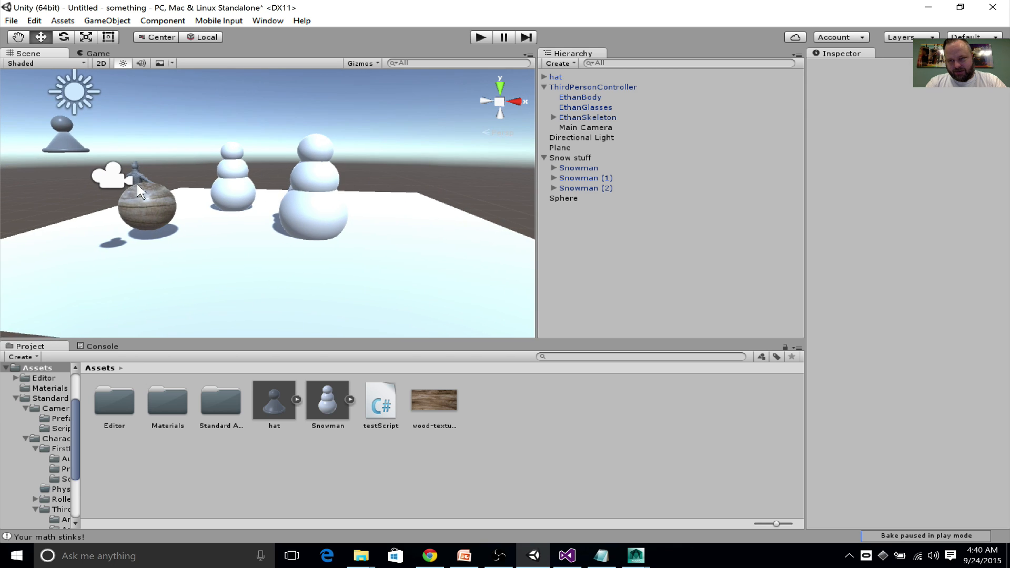
pyautogui.click(70, 139)
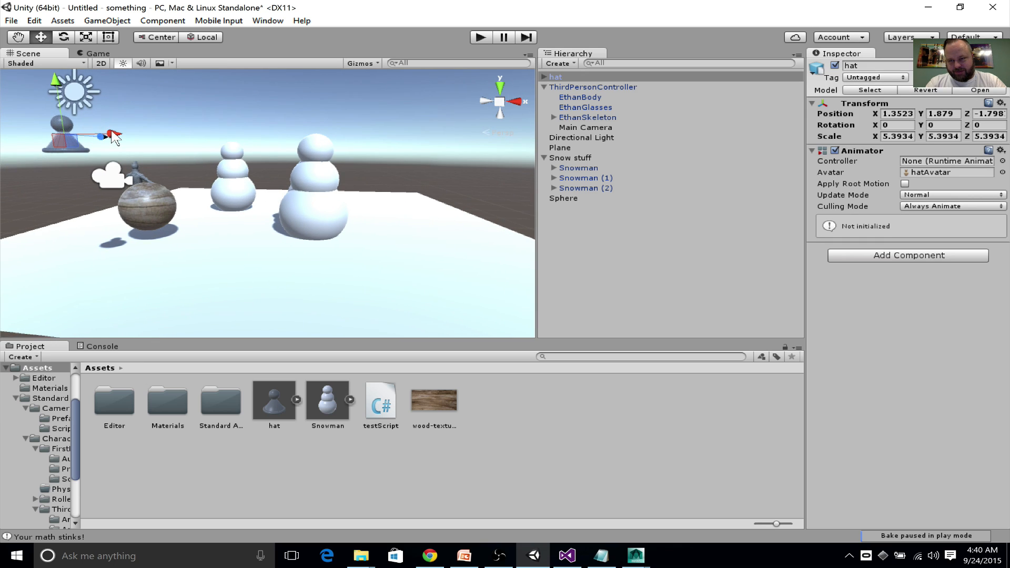
pyautogui.moveTo(114, 138); pyautogui.dragTo(324, 140)
pyautogui.keyDown('alt'); pyautogui.moveTo(417, 287); pyautogui.dragTo(117, 272); pyautogui.keyUp('alt')
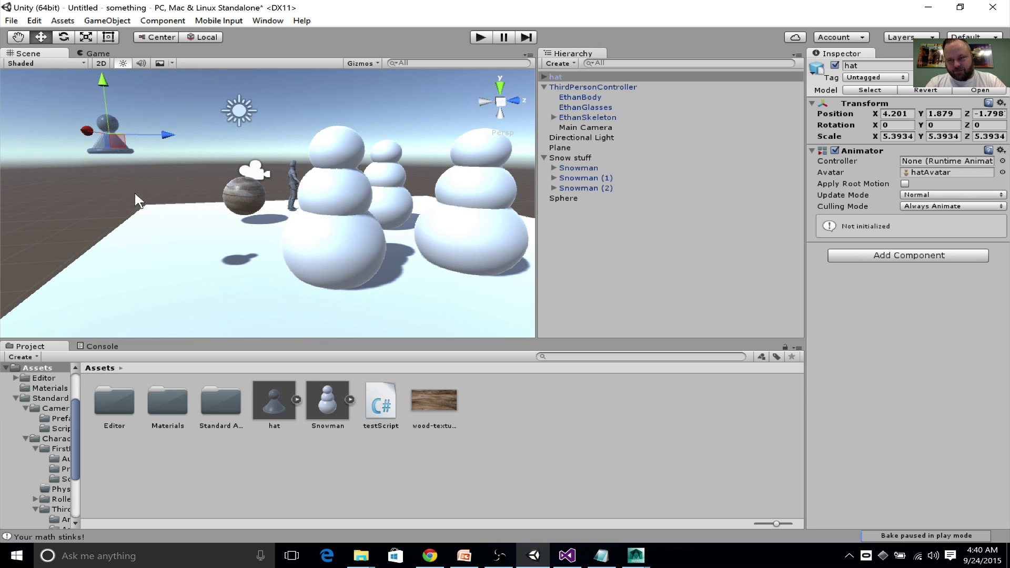
pyautogui.moveTo(167, 137); pyautogui.dragTo(418, 135)
pyautogui.moveTo(342, 87); pyautogui.dragTo(348, 61)
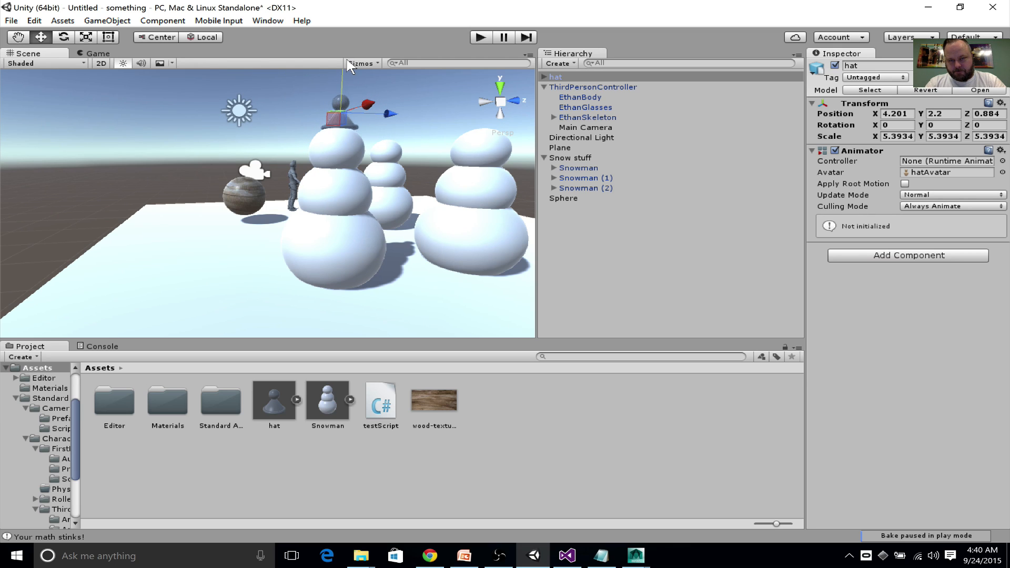
# Step: Fine-tune the hat's position so it sits centred on the snowman's head, at about X 4.25, Y 2.18, Z 0.83
pyautogui.moveTo(394, 116); pyautogui.dragTo(388, 120)
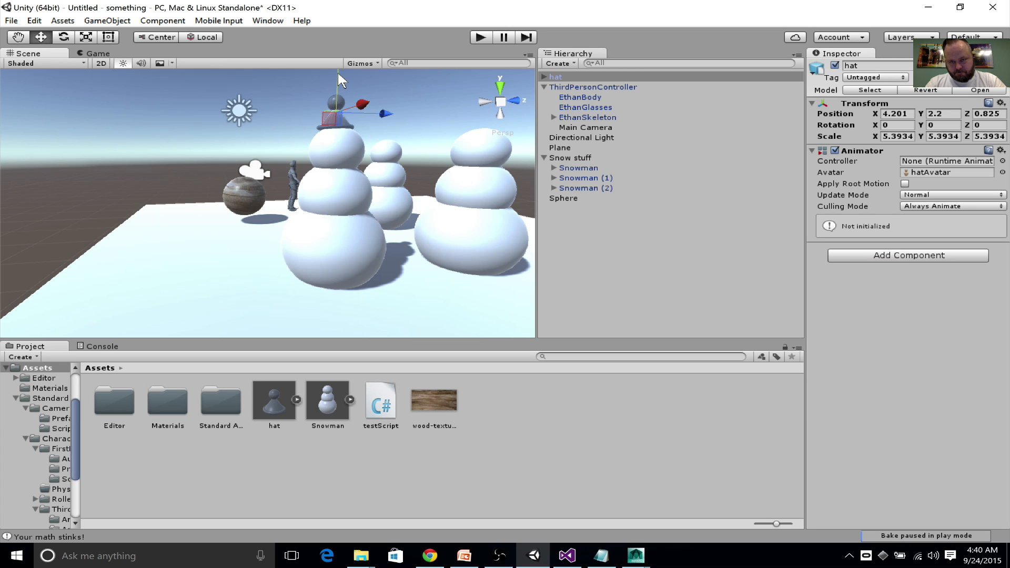
pyautogui.moveTo(337, 70); pyautogui.dragTo(337, 71)
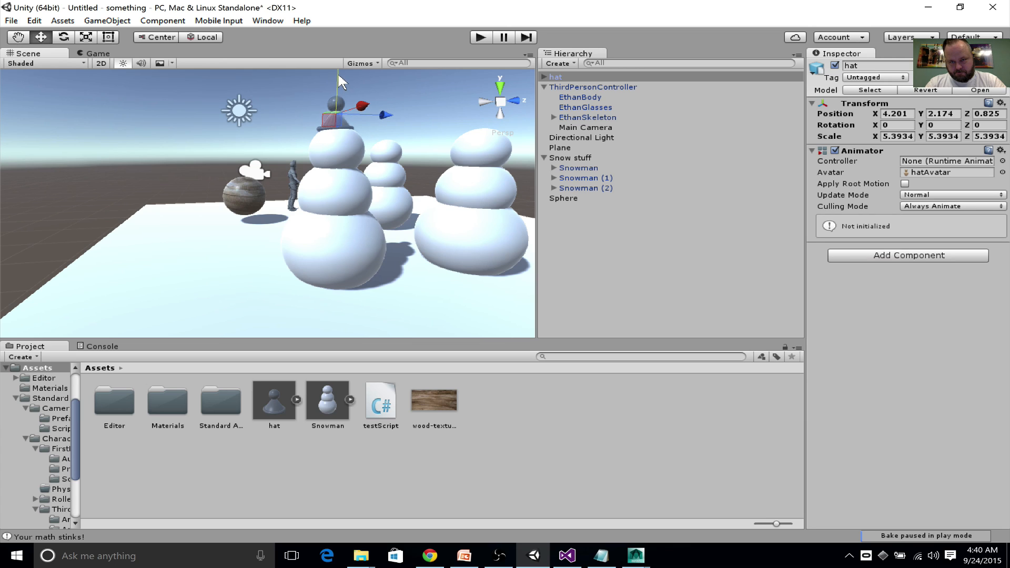
pyautogui.moveTo(359, 112); pyautogui.dragTo(363, 114)
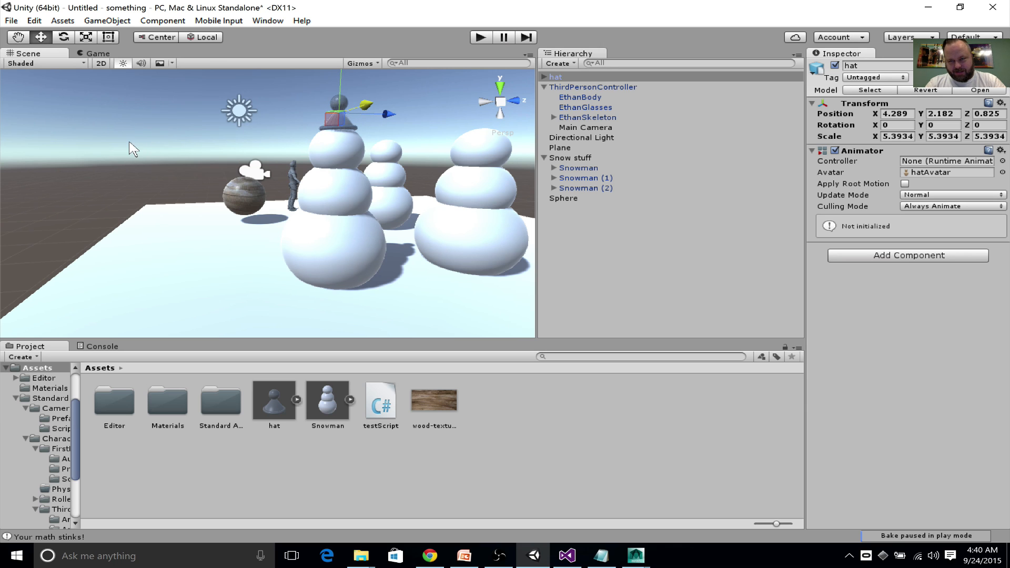
pyautogui.keyDown('alt'); pyautogui.moveTo(131, 149); pyautogui.dragTo(323, 105); pyautogui.keyUp('alt')
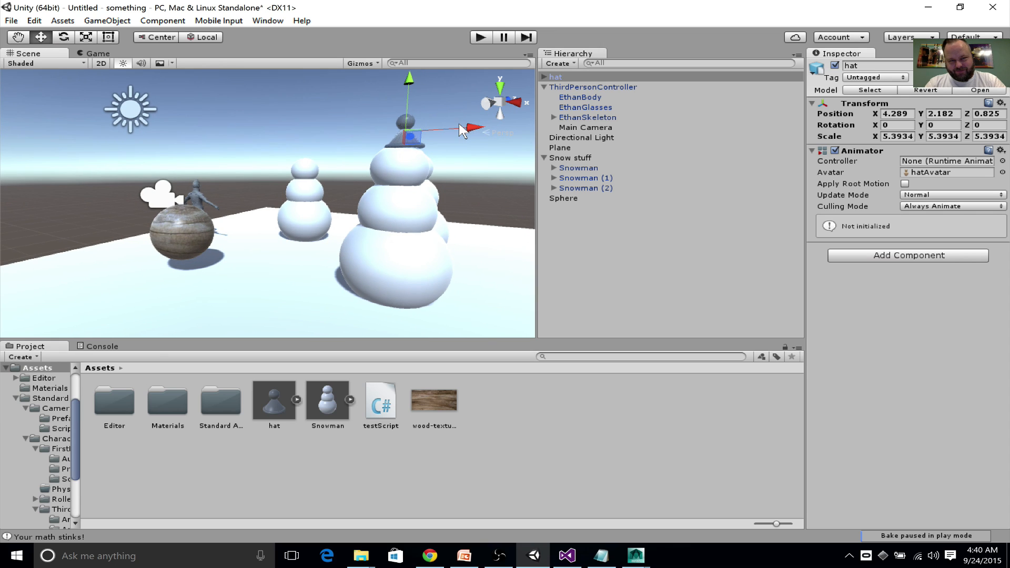
pyautogui.moveTo(467, 127); pyautogui.dragTo(464, 127)
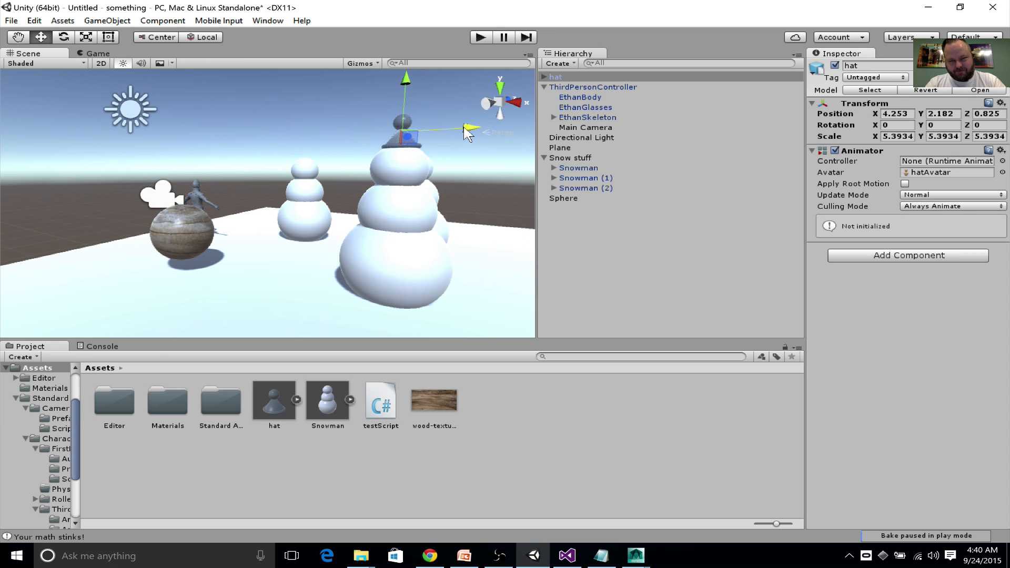
# Step: Inspect the hat on the snowman from several sides and expand the hat object to view its component meshes
pyautogui.click(337, 154)
pyautogui.keyDown('alt'); pyautogui.moveTo(337, 152); pyautogui.dragTo(882, 89); pyautogui.keyUp('alt')
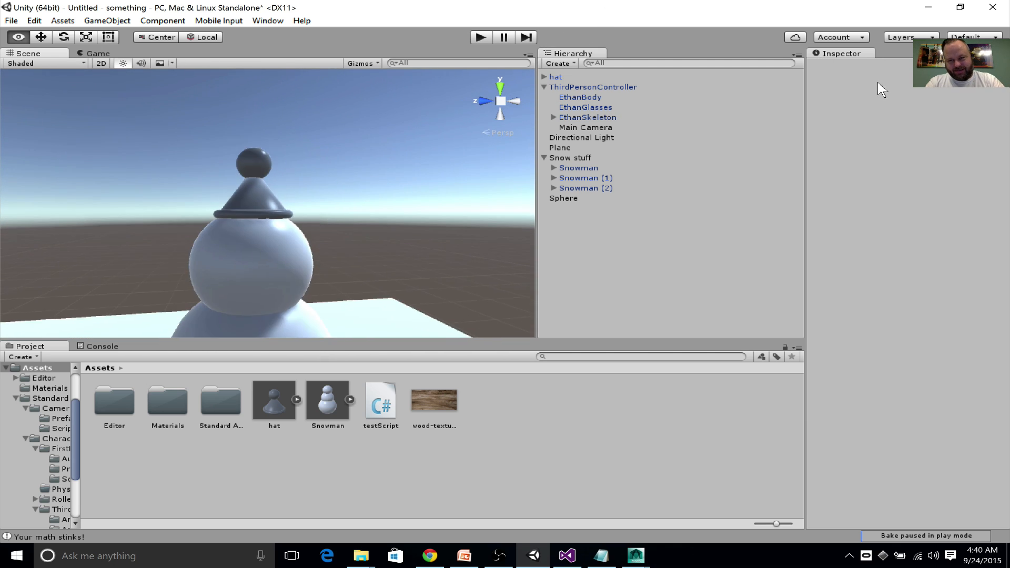
pyautogui.press('s')
pyautogui.moveTo(883, 90); pyautogui.dragTo(263, 133, button='right')
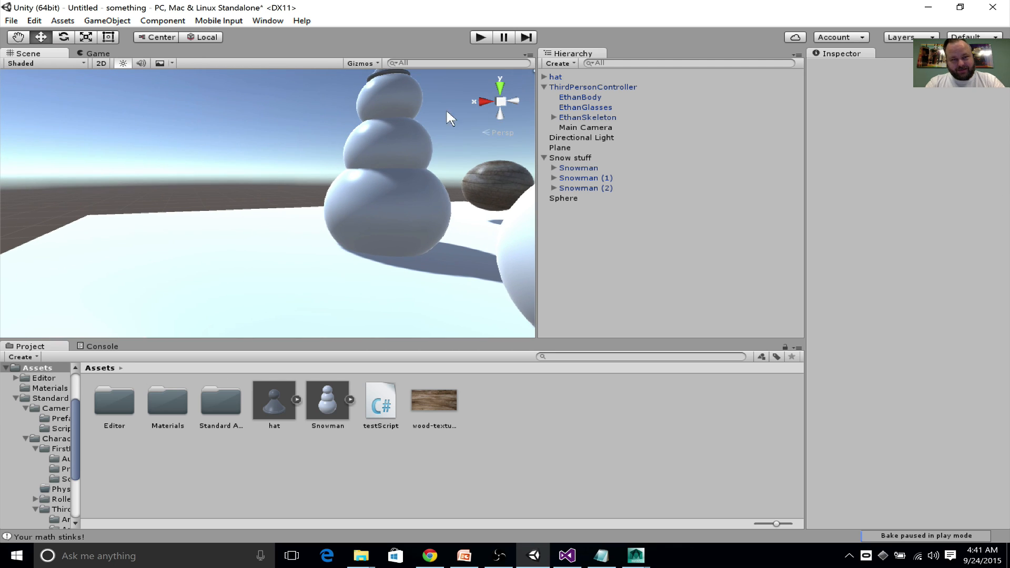
pyautogui.click(544, 77)
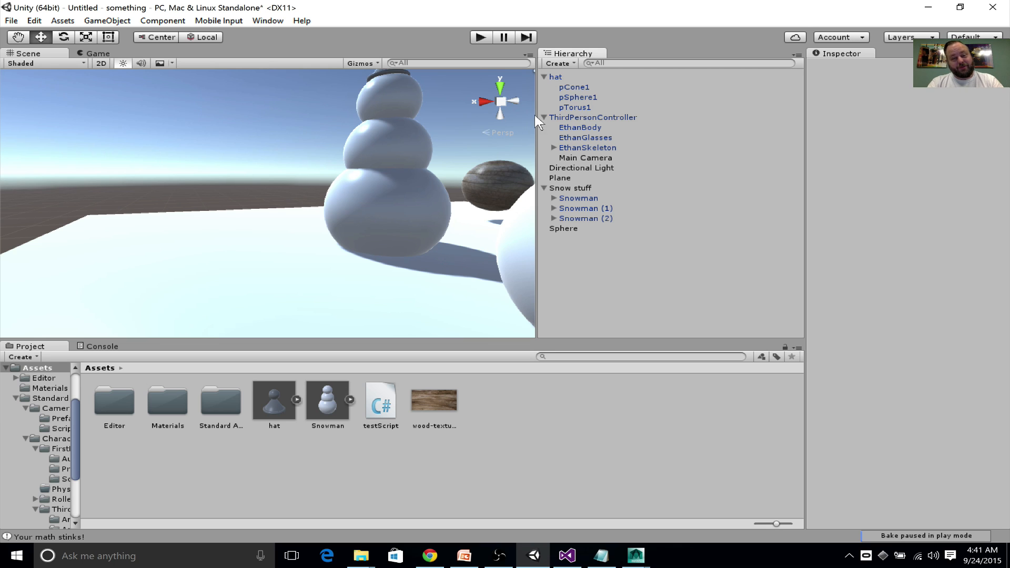
pyautogui.moveTo(240, 205); pyautogui.dragTo(344, 121, button='right')
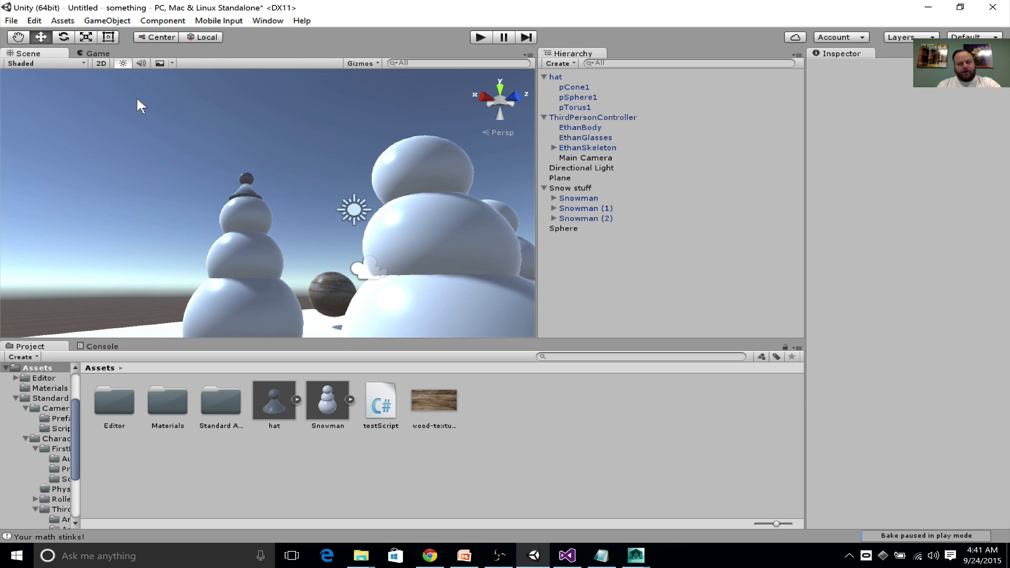
# Step: Save the scene as winter in the project's Assets folder, and save the project
pyautogui.click(13, 22)
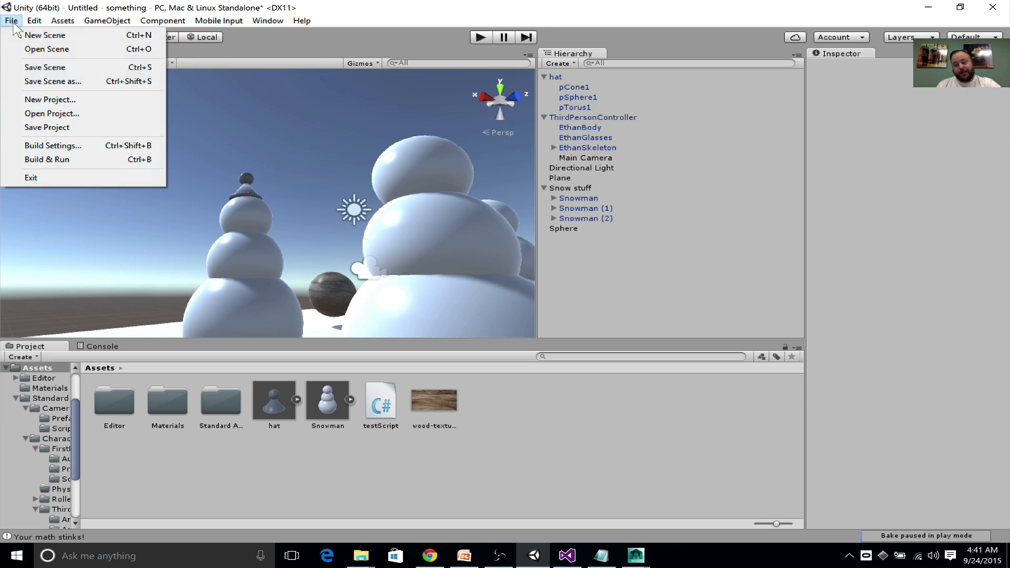
pyautogui.click(65, 70)
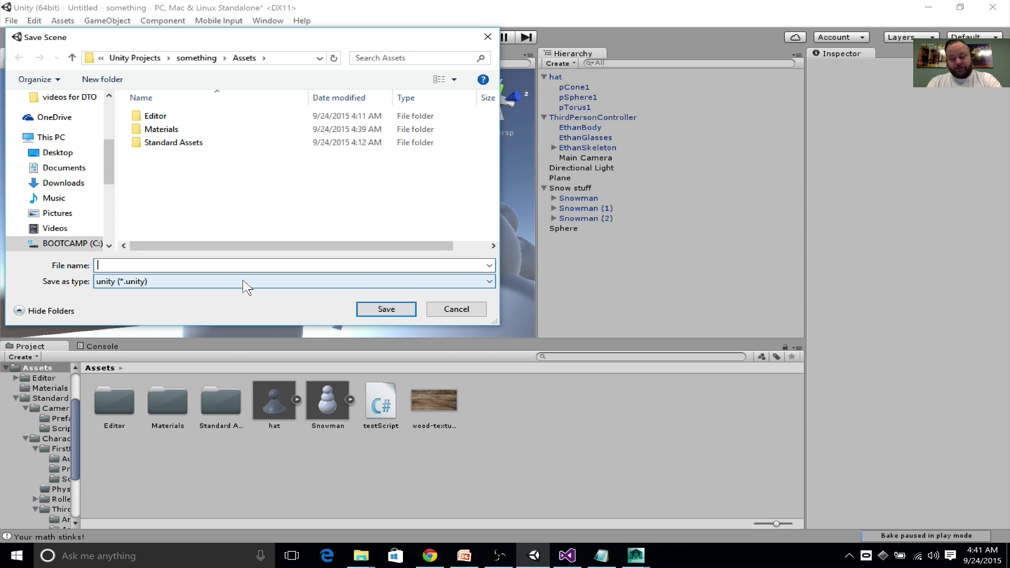
pyautogui.write('winter')
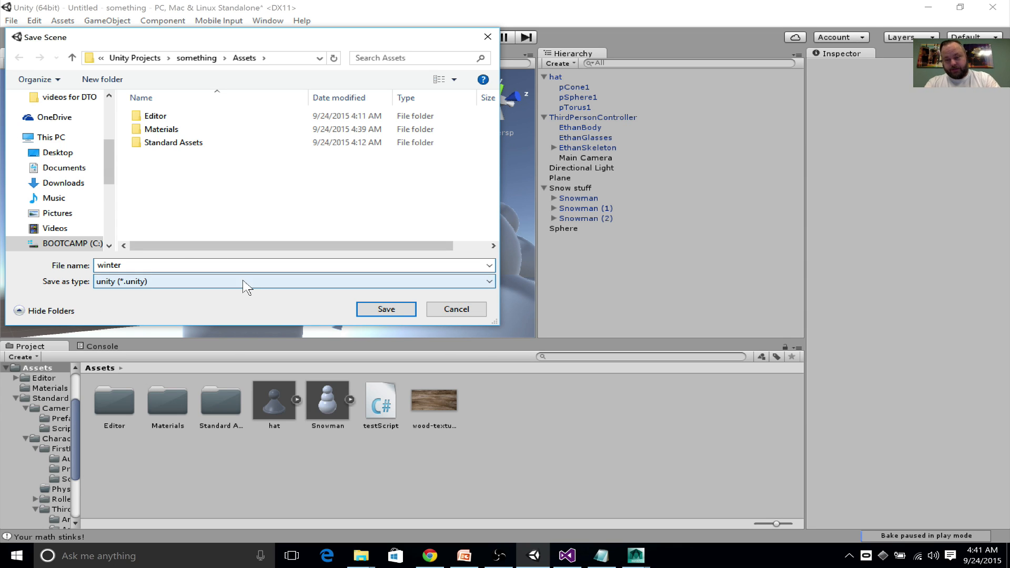
pyautogui.click(388, 310)
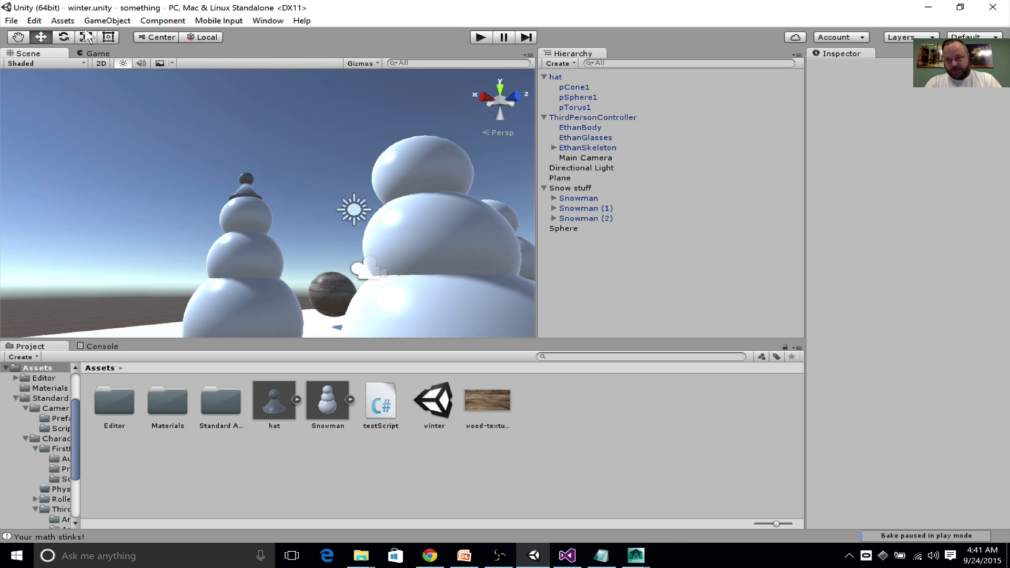
pyautogui.click(12, 21)
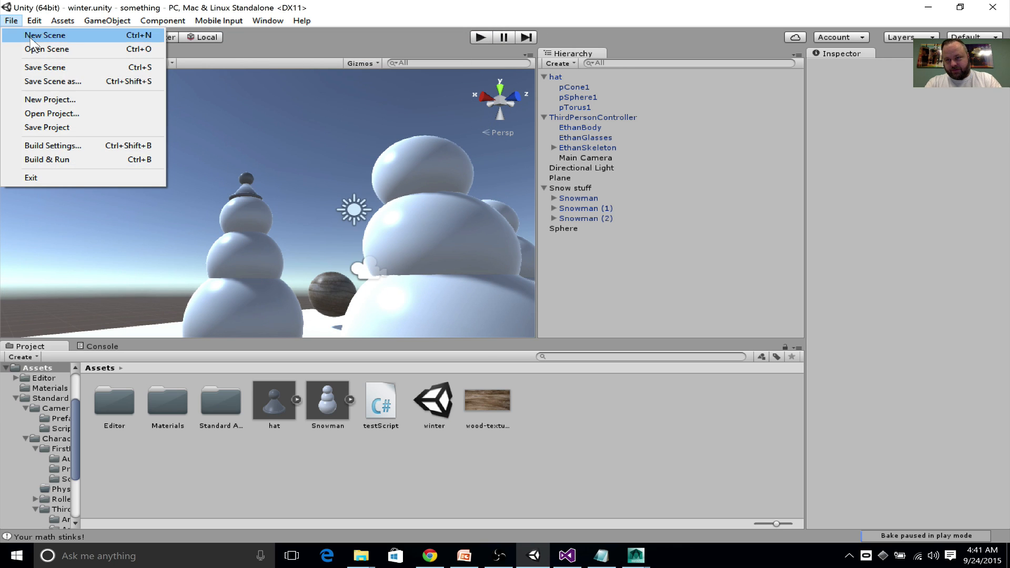
pyautogui.click(77, 128)
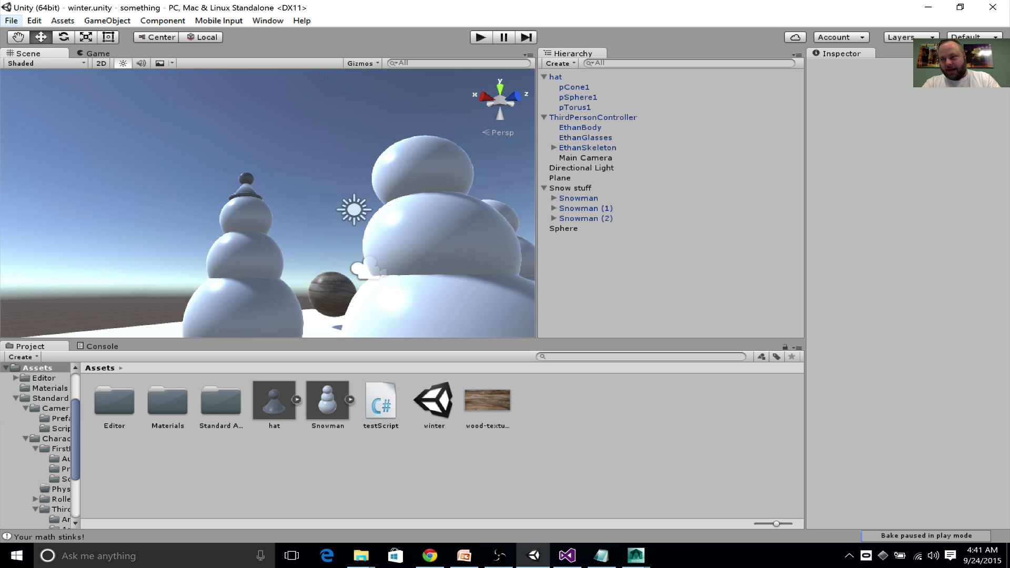
# Step: Add the current scene to the build, then build and run it for PC, Mac & Linux Standalone as winter
pyautogui.click(11, 21)
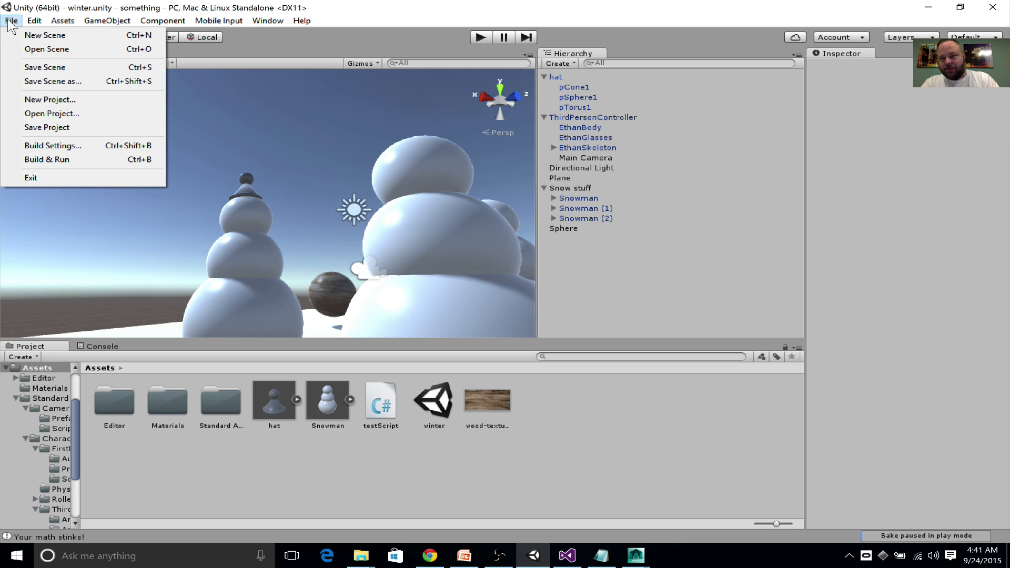
pyautogui.click(78, 160)
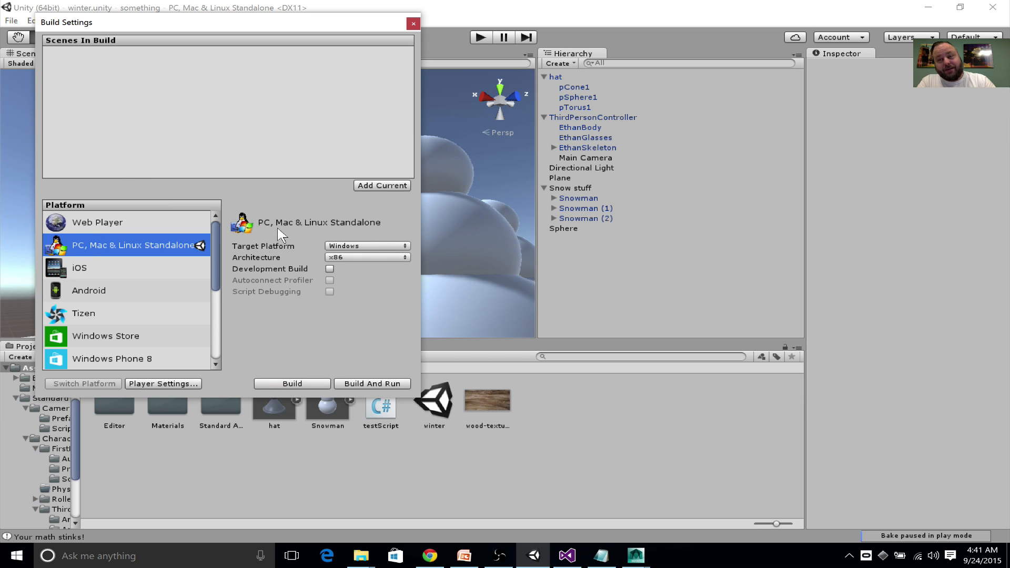
pyautogui.click(374, 186)
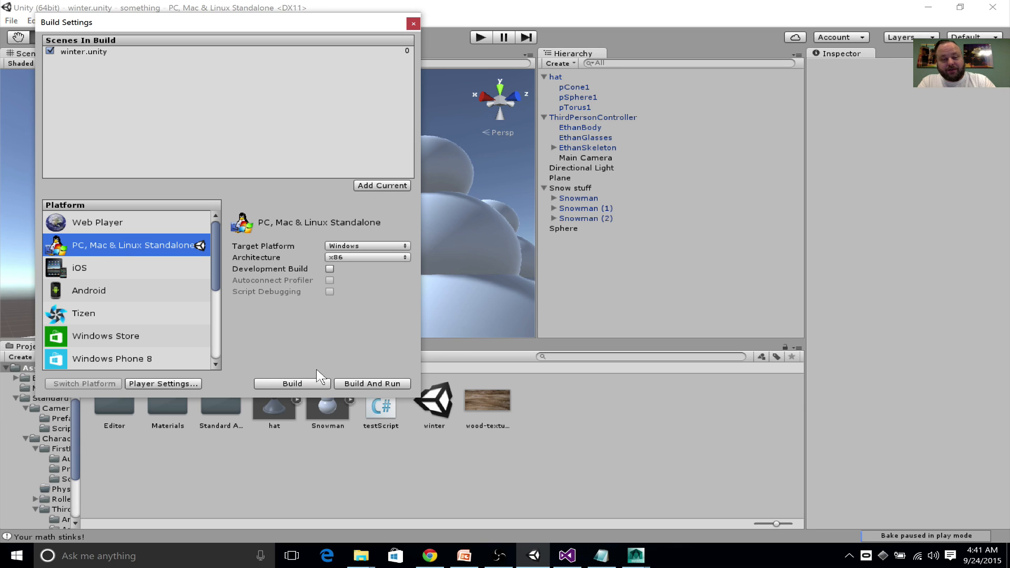
pyautogui.click(372, 386)
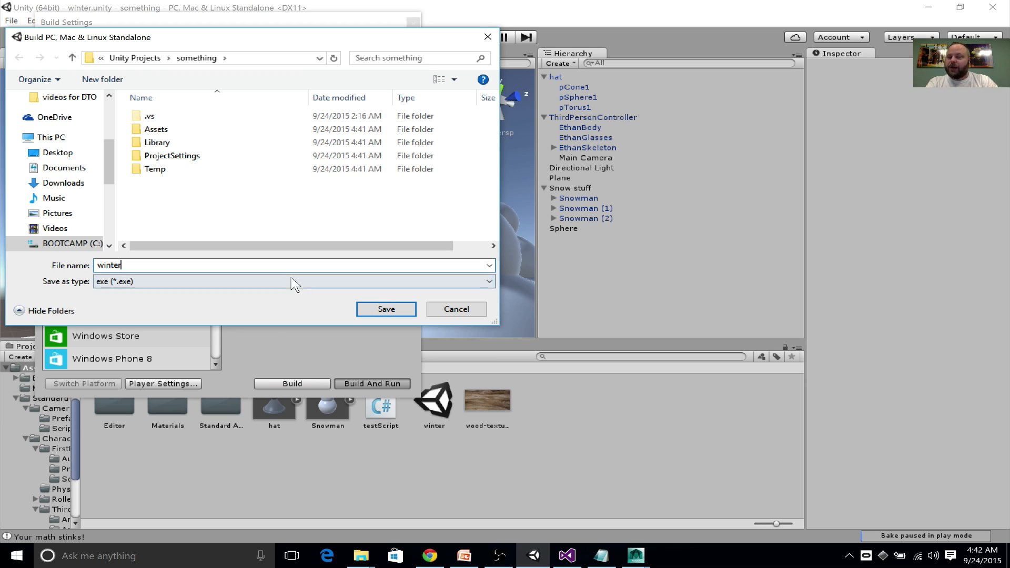
pyautogui.click(387, 310)
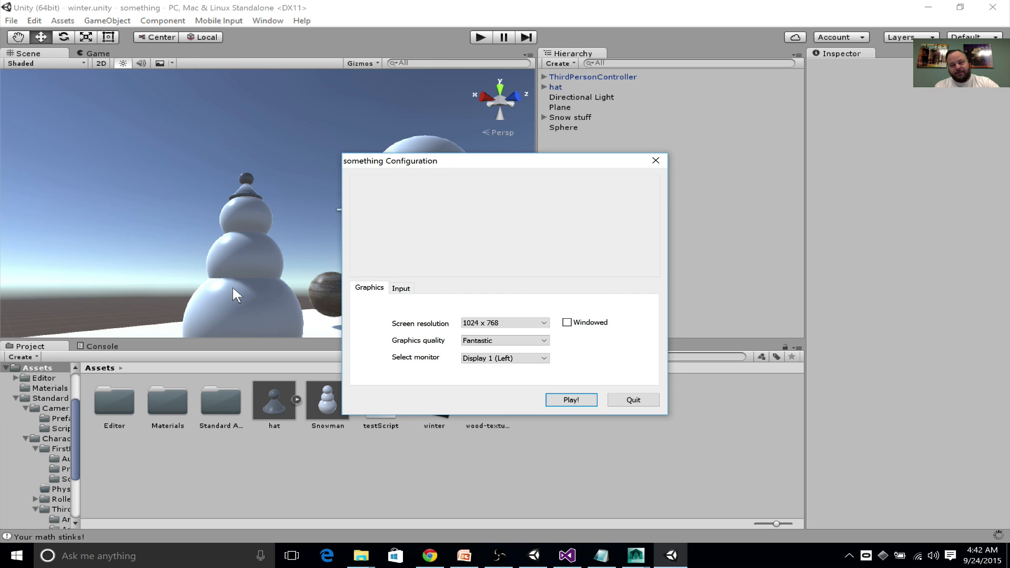
# Step: Examine the screen resolution and graphics quality choices in the built game's launch configuration
pyautogui.click(513, 323)
pyautogui.click(514, 324)
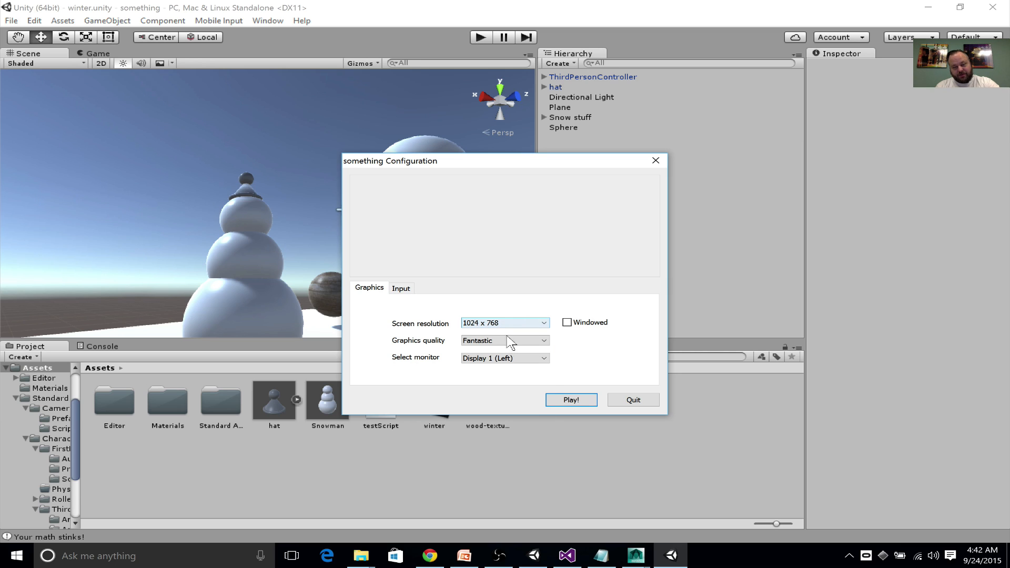
pyautogui.click(507, 342)
pyautogui.click(507, 342)
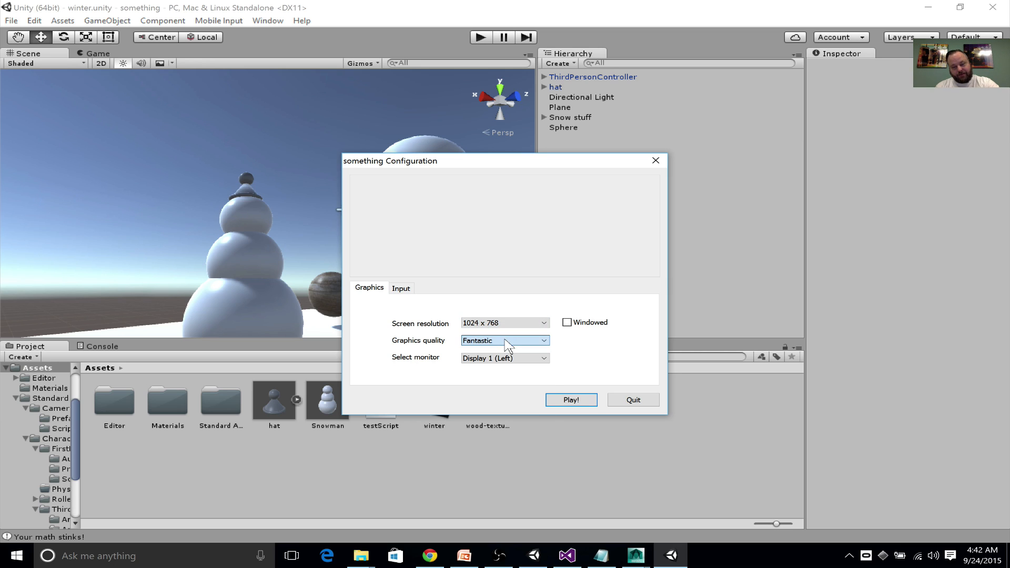
# Step: Keep Display 1 (Left) as the monitor and start the built game at 1024 x 768 with Fantastic graphics quality
pyautogui.click(525, 360)
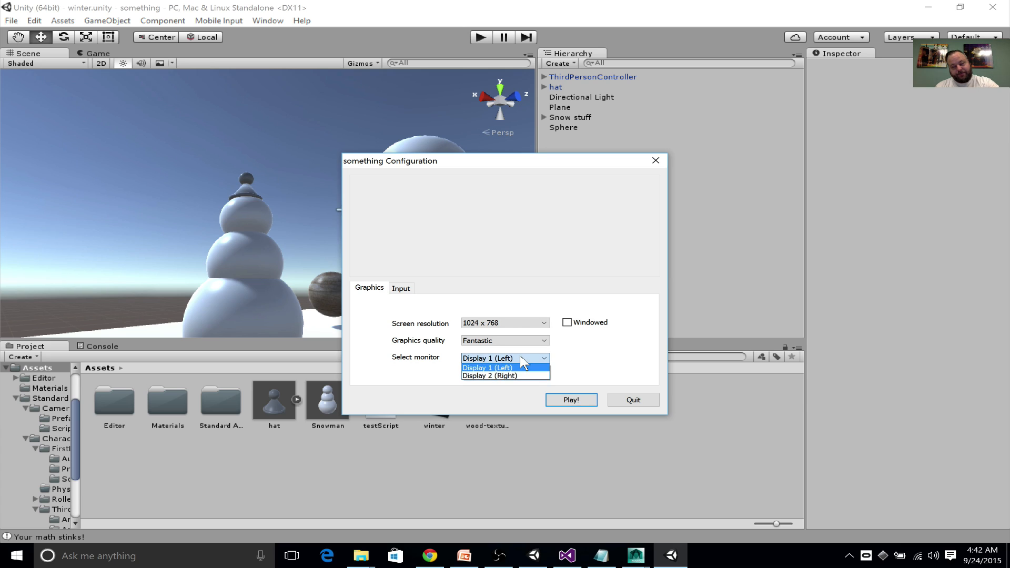
pyautogui.click(525, 359)
pyautogui.click(578, 401)
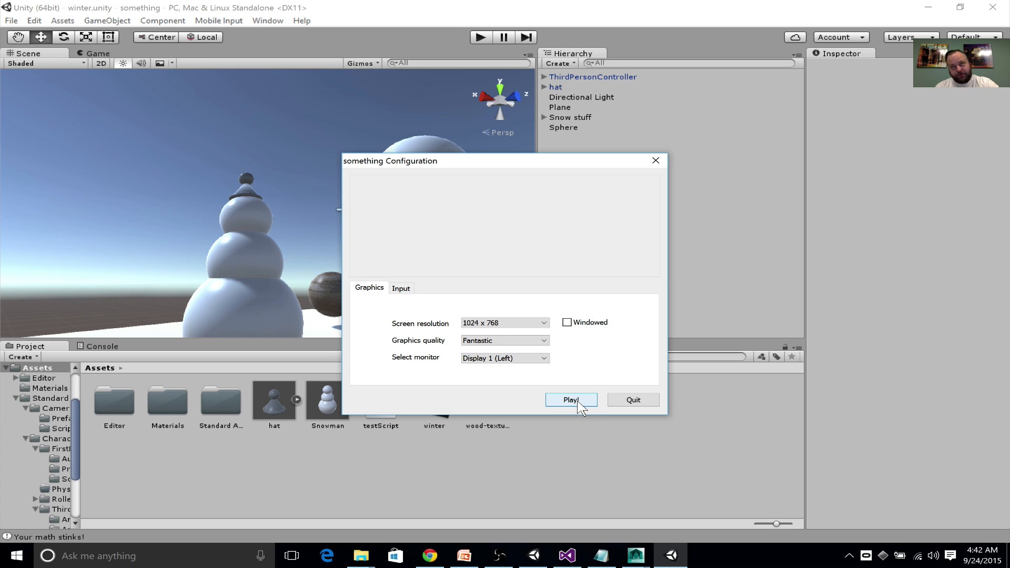
pyautogui.click(578, 401)
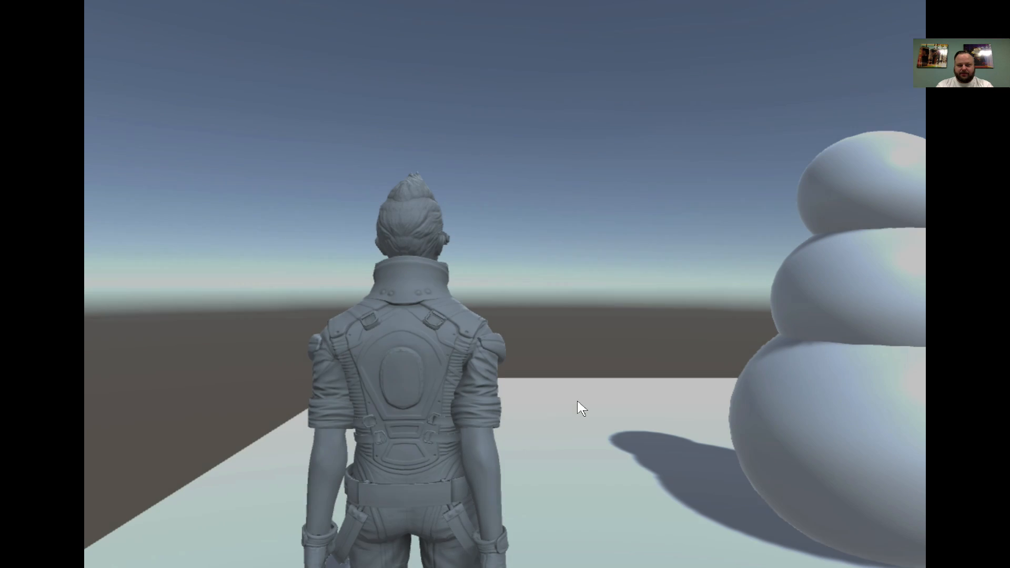
# Step: Walk the character across the snow plane and up to the wood-textured sphere to test the built game
pyautogui.press('w')
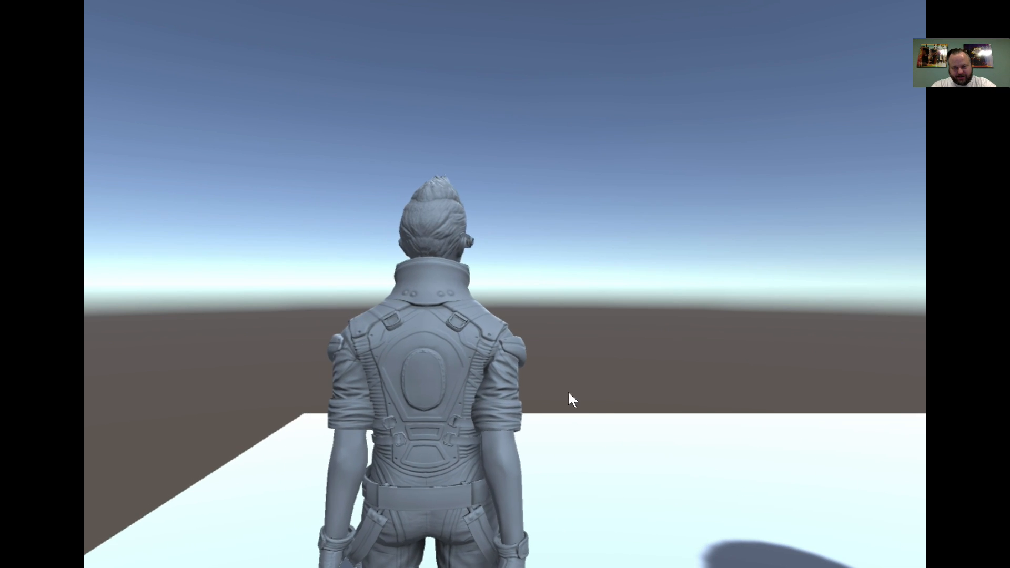
pyautogui.press('d')
pyautogui.press('d')
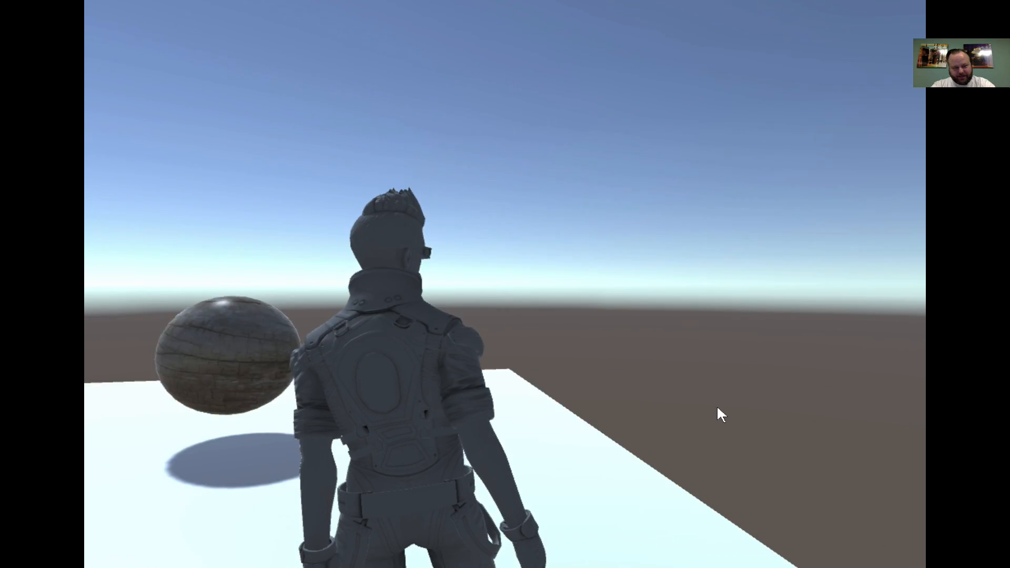
pyautogui.press('a')
pyautogui.press('d')
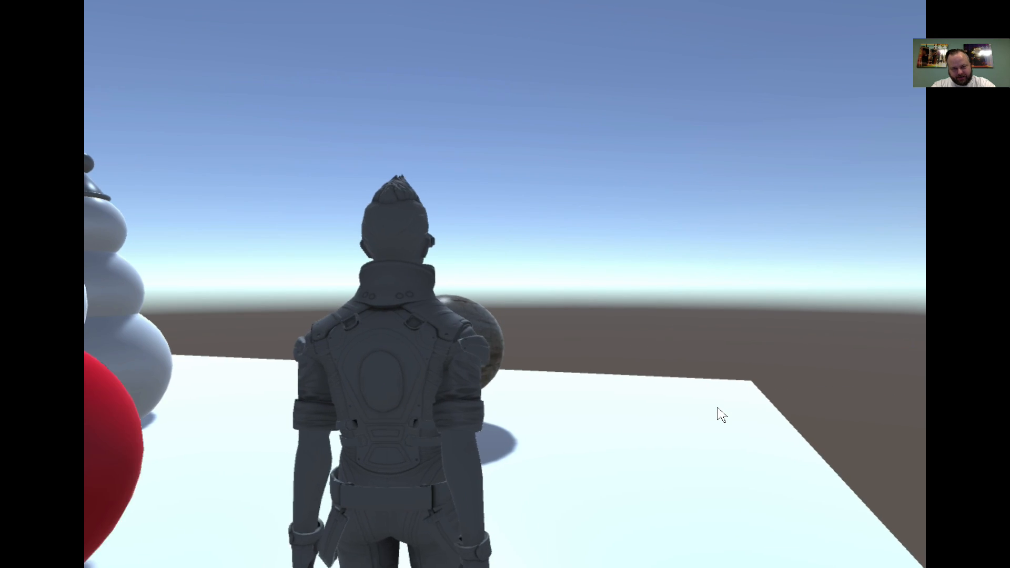
pyautogui.press('a')
pyautogui.press('w')
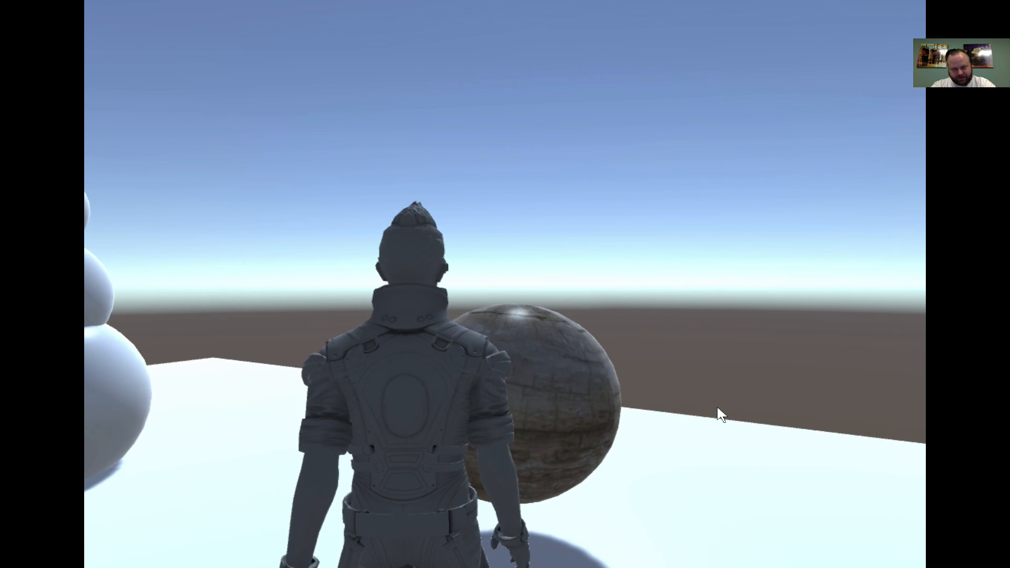
pyautogui.press('w')
pyautogui.press('w')
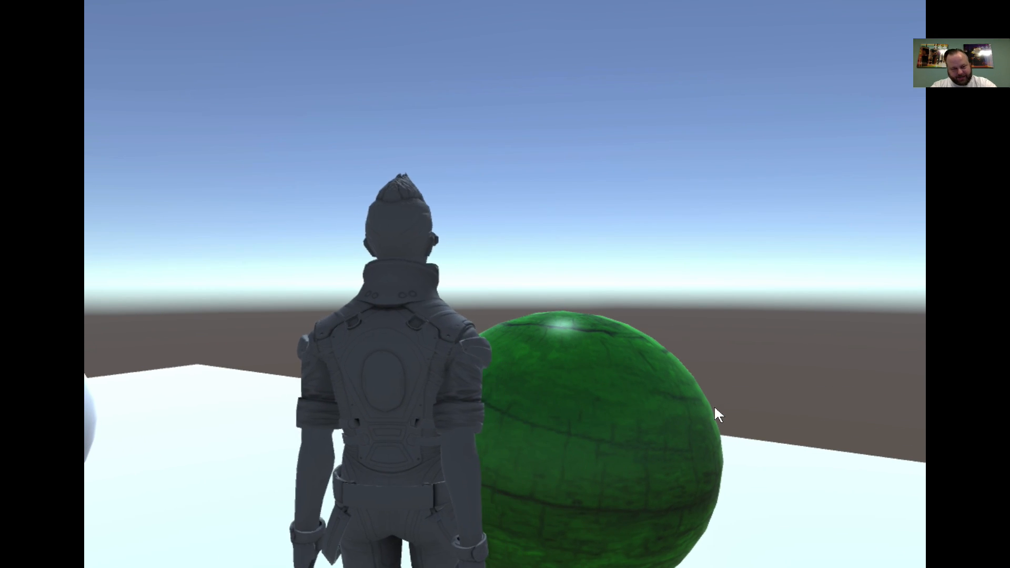
# Step: Steer the character away from the sphere and between the snowmen to view the one wearing the hat
pyautogui.press('a')
pyautogui.press('d')
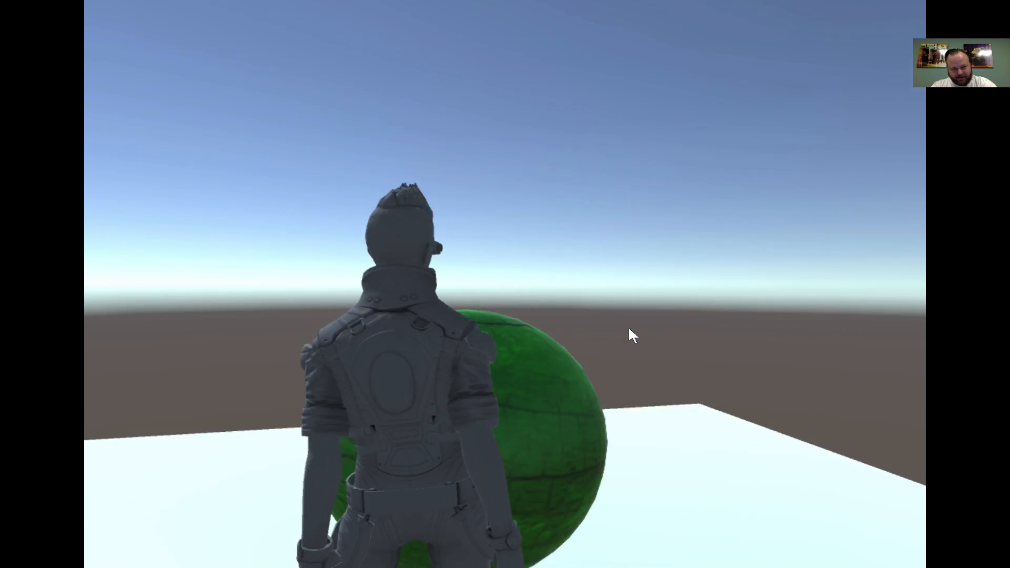
pyautogui.press('a')
pyautogui.press('w')
pyautogui.press('a')
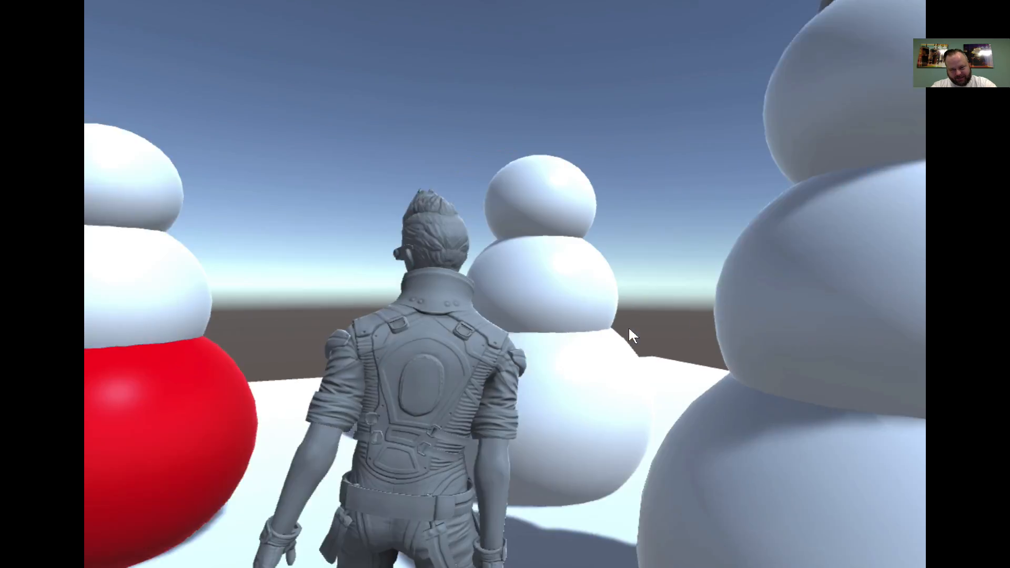
pyautogui.press('d')
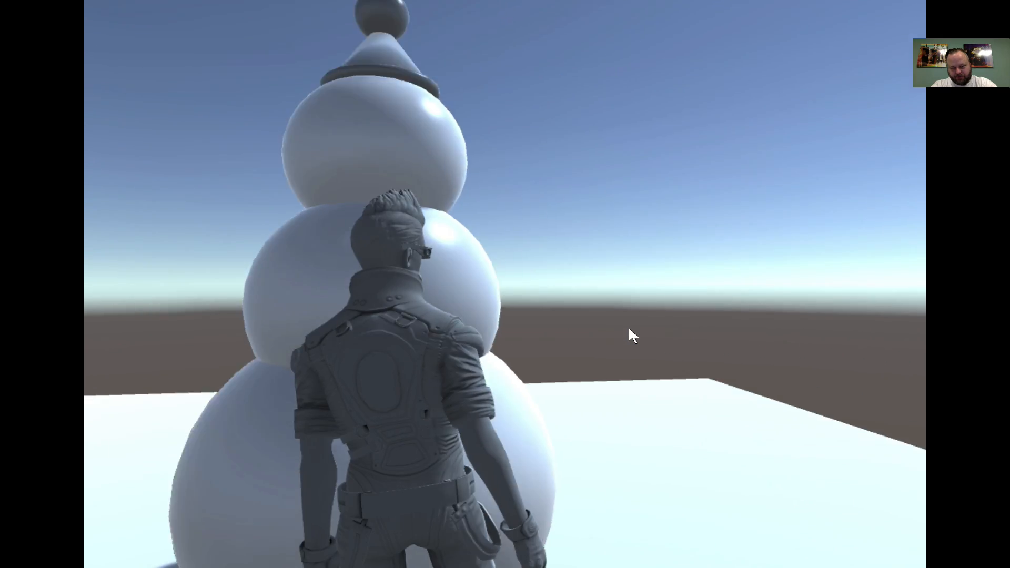
pyautogui.press('d')
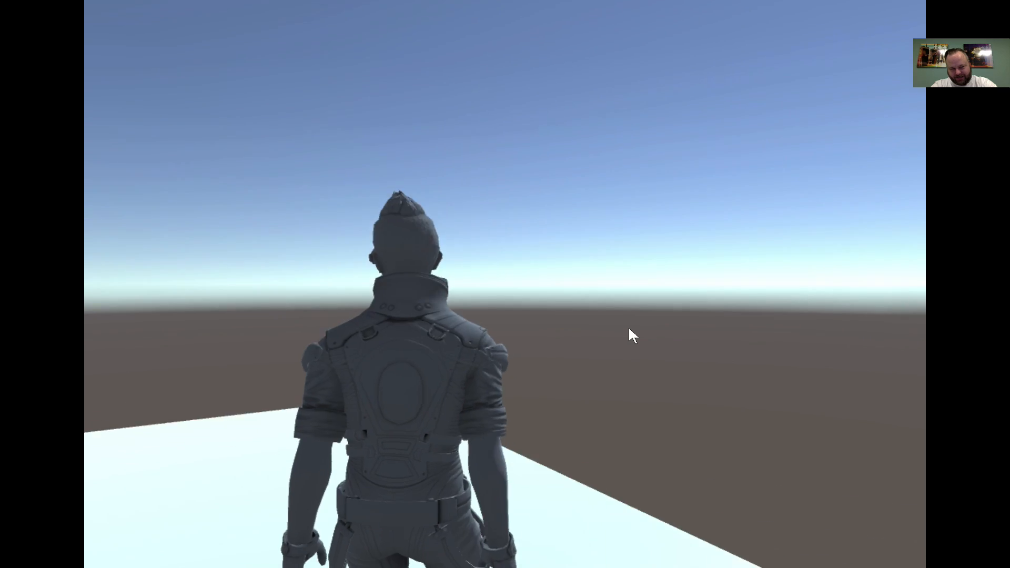
# Step: Turn the character around to view the snowmen, walk it off the plane's edge, and quit the game
pyautogui.press('d')
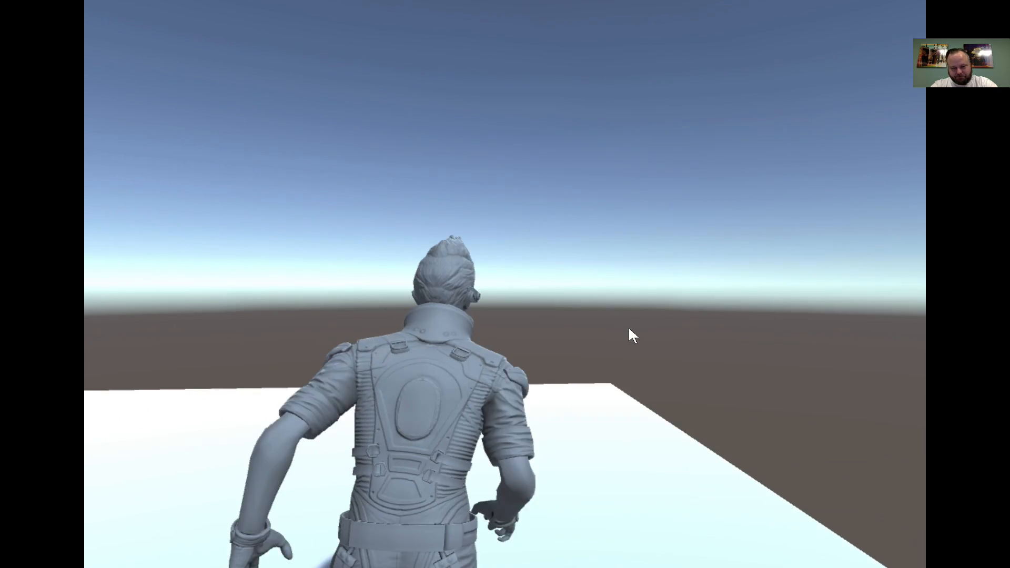
pyautogui.press('a')
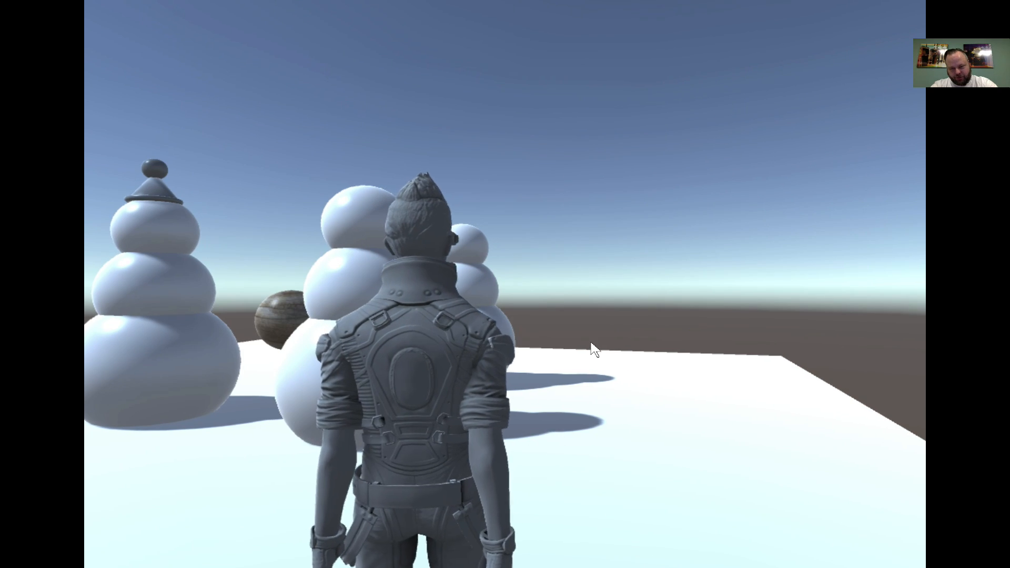
pyautogui.press('d')
pyautogui.press('a')
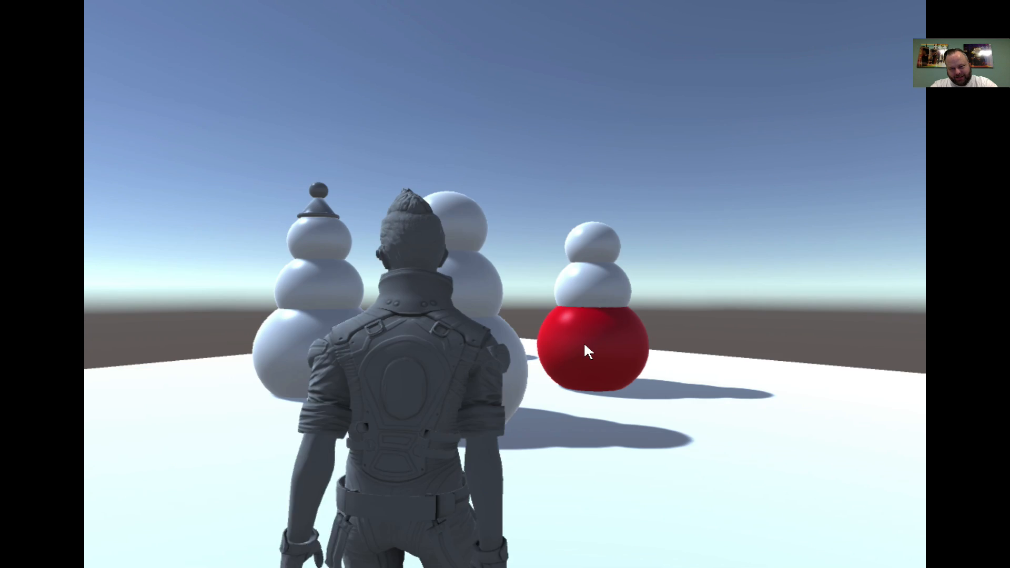
pyautogui.press('d')
pyautogui.press('w')
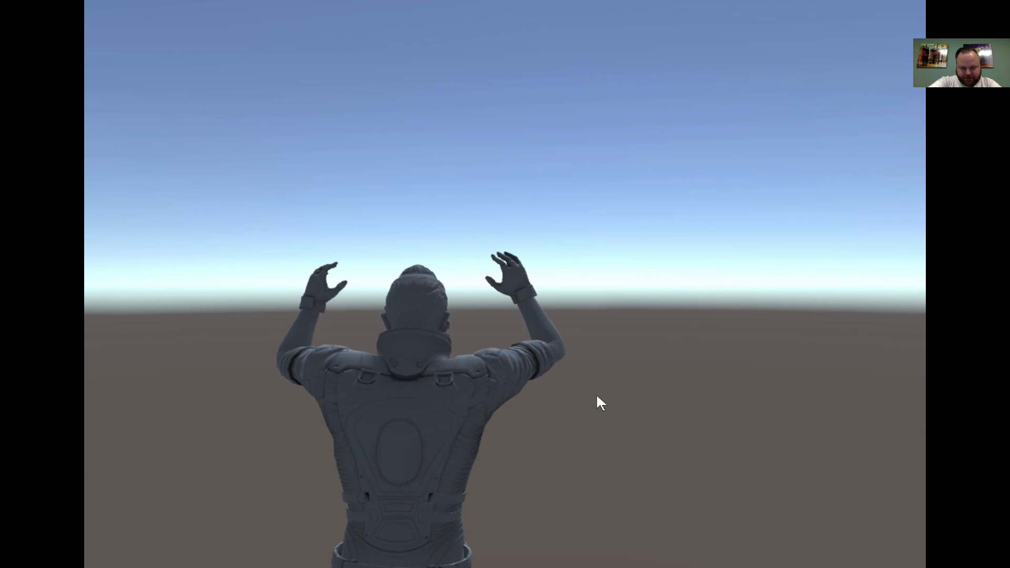
pyautogui.hotkey('alt', 'F4')
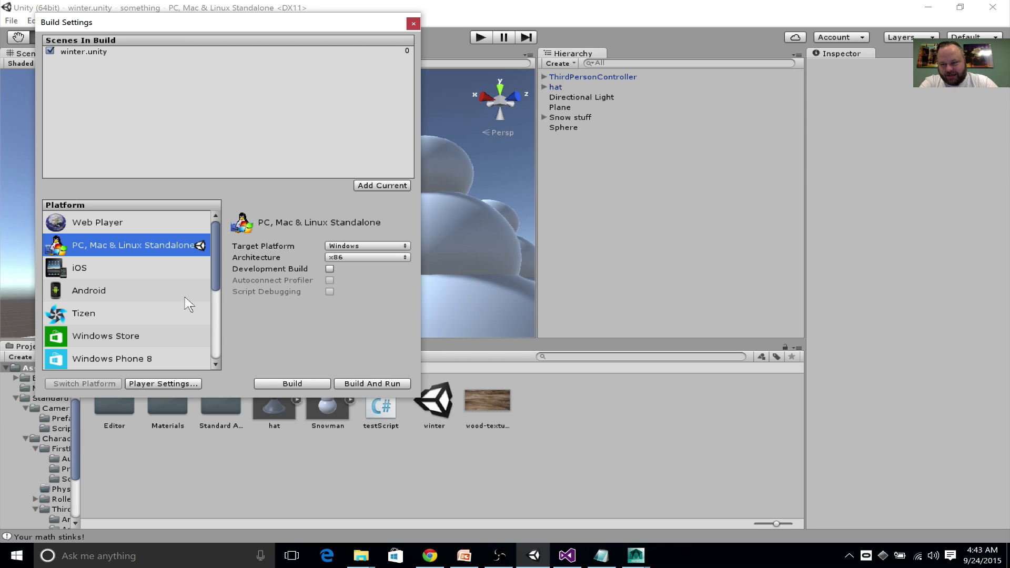
# Step: Review the build options for the Web Player, iOS, Android and Tizen platforms
pyautogui.click(112, 224)
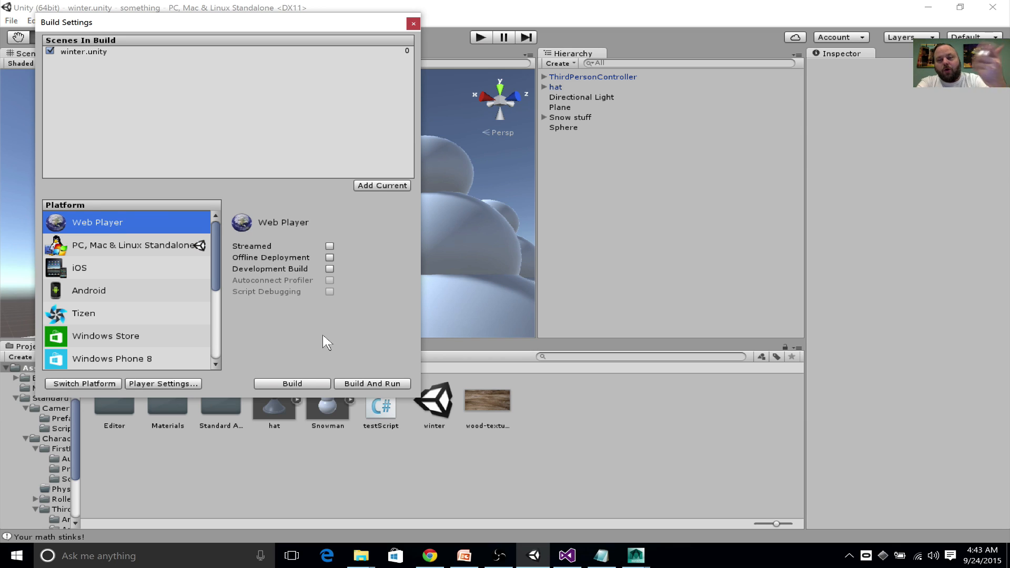
pyautogui.click(77, 273)
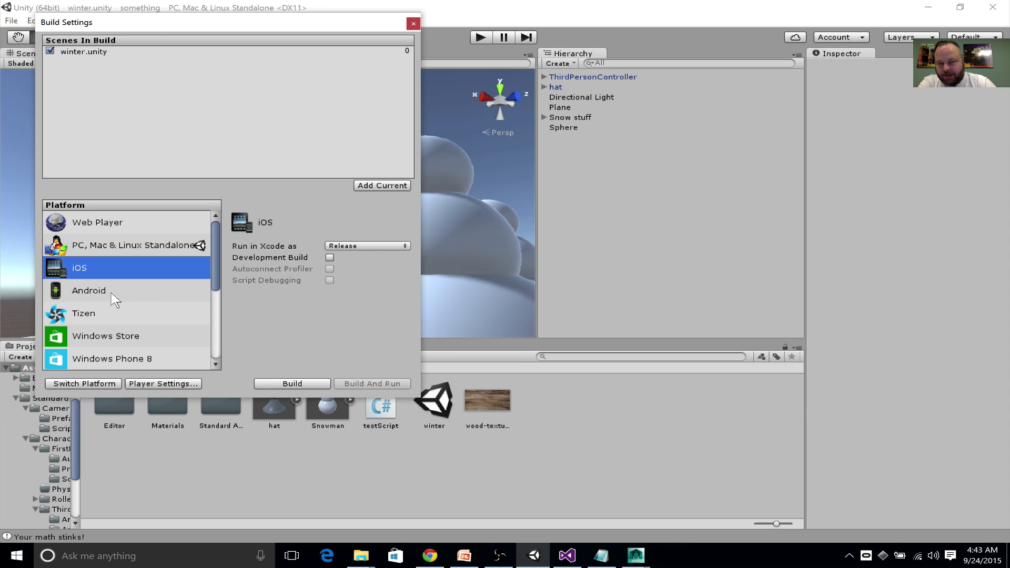
pyautogui.click(115, 295)
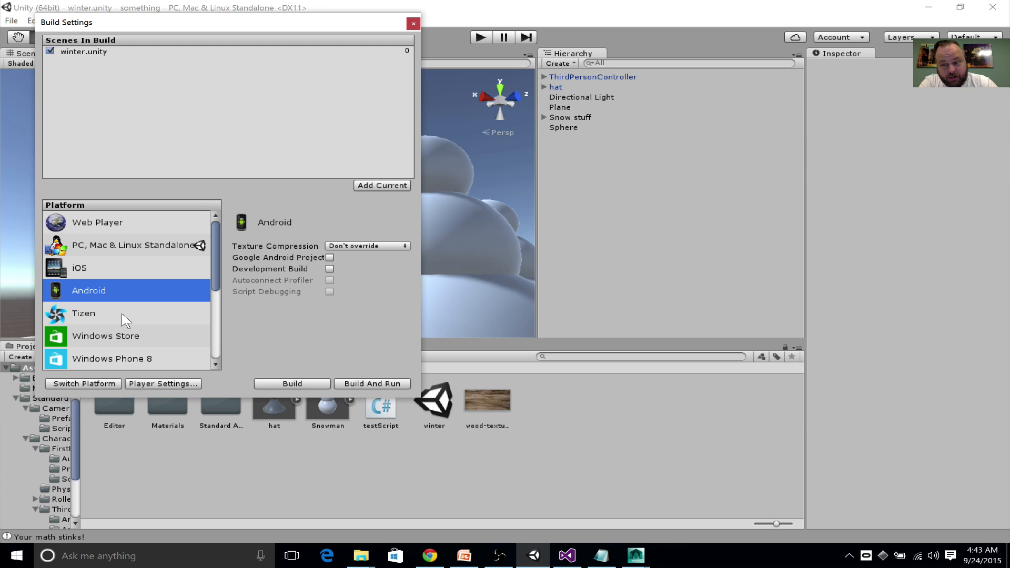
pyautogui.click(141, 318)
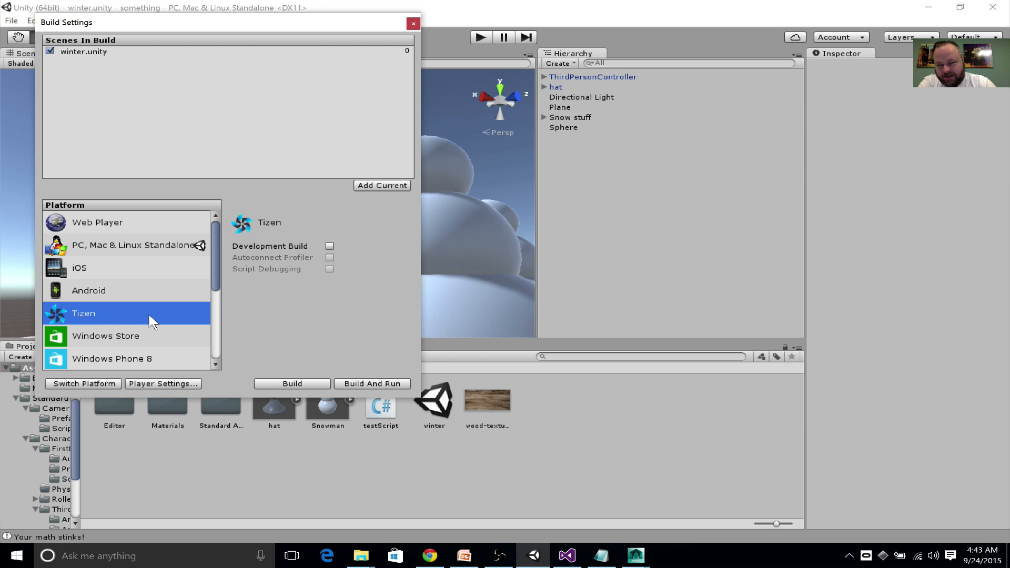
# Step: Review the build options for Windows Store, including its SDK choices, and for Windows Phone 8 and WebGL (Preview)
pyautogui.scroll(-2, 152, 320)
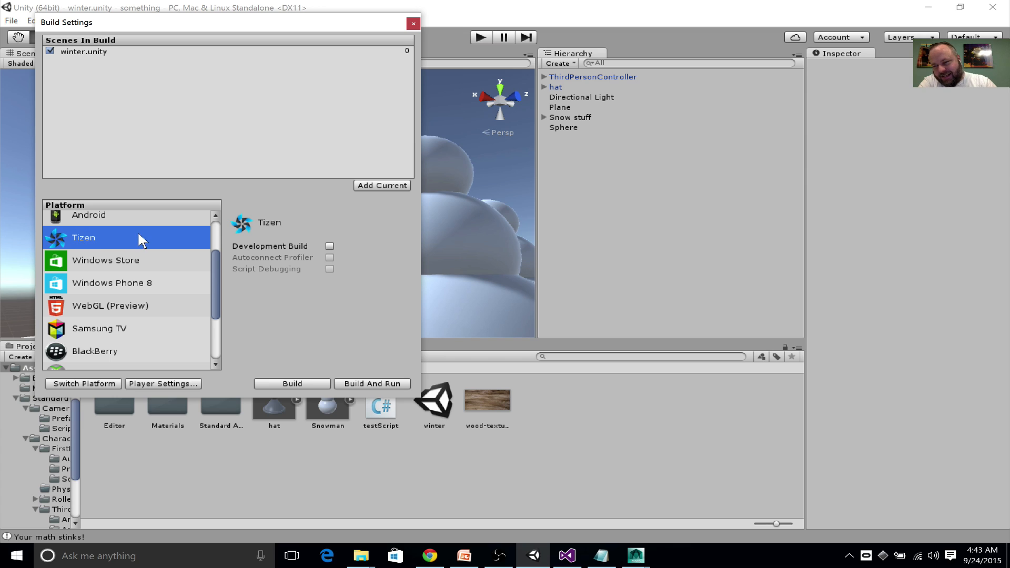
pyautogui.click(136, 265)
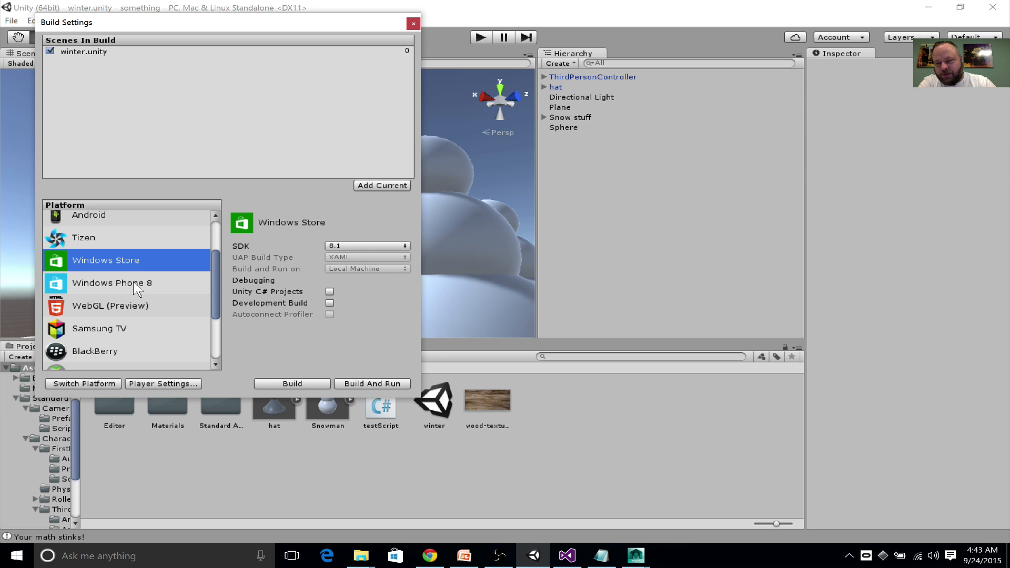
pyautogui.click(136, 286)
pyautogui.click(138, 261)
pyautogui.click(334, 246)
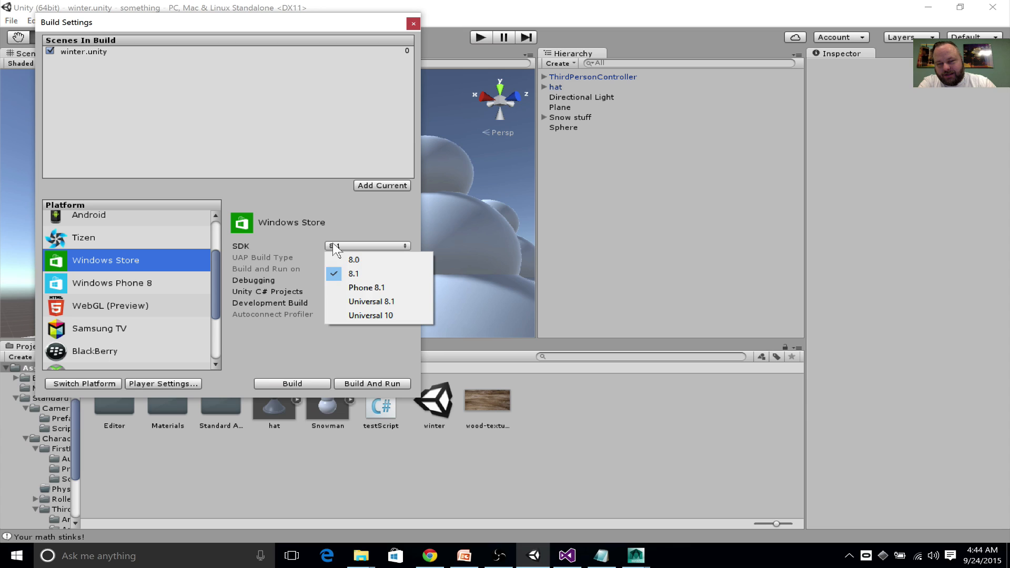
pyautogui.click(374, 335)
pyautogui.click(112, 285)
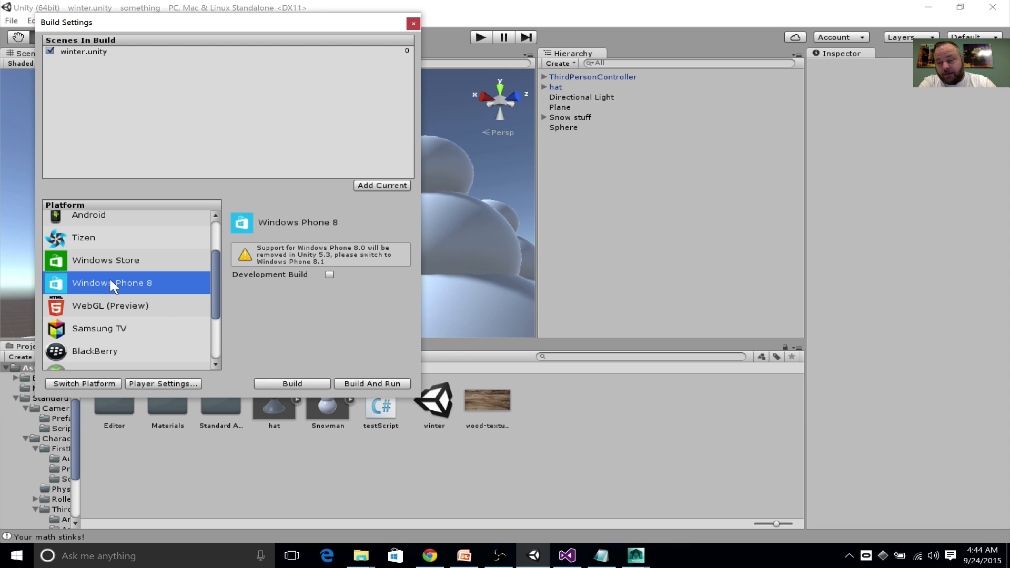
pyautogui.click(134, 308)
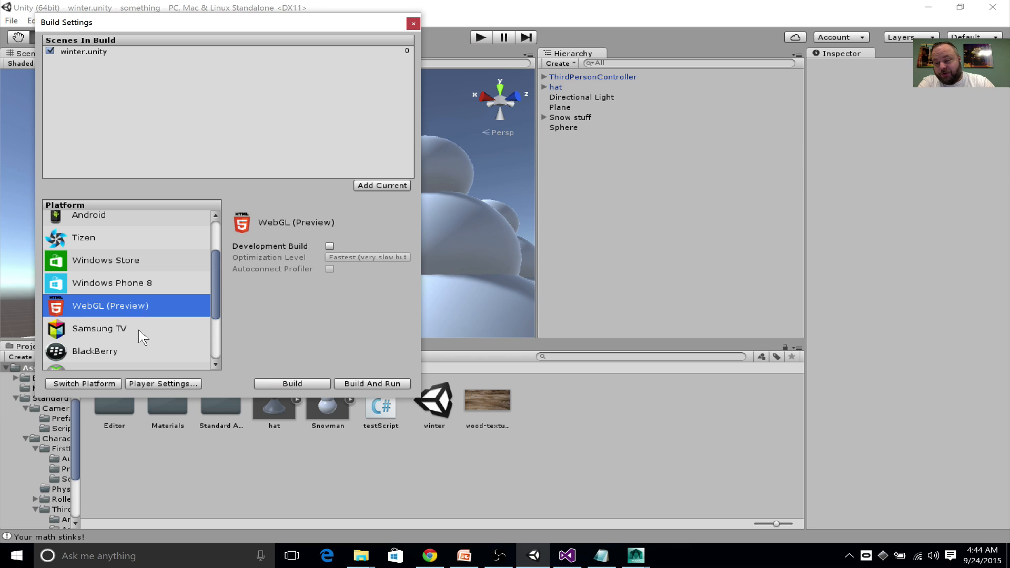
# Step: Look through the remaining platforms available for building, including the TV and game console targets
pyautogui.scroll(-2, 140, 325)
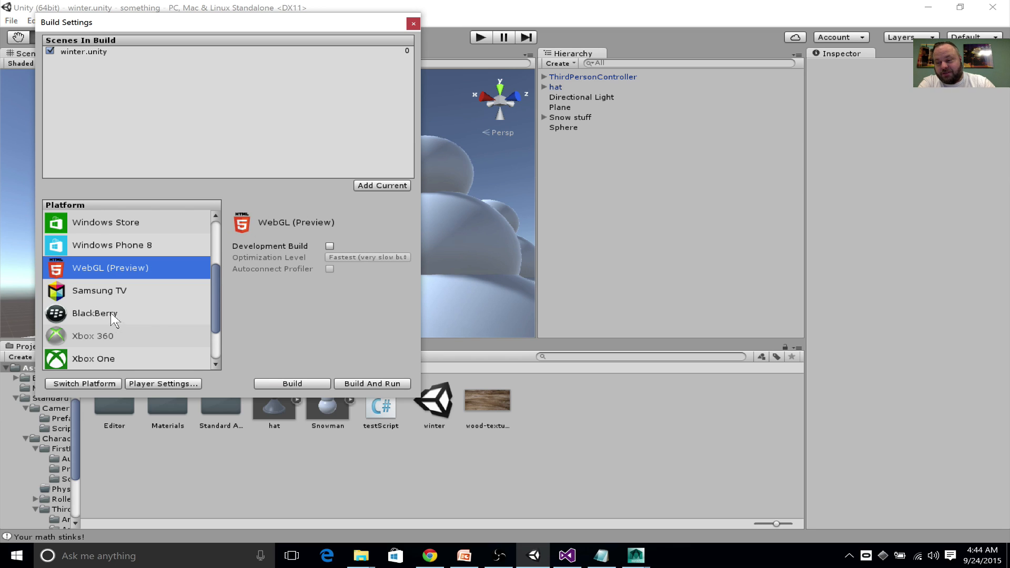
pyautogui.scroll(-1, 116, 311)
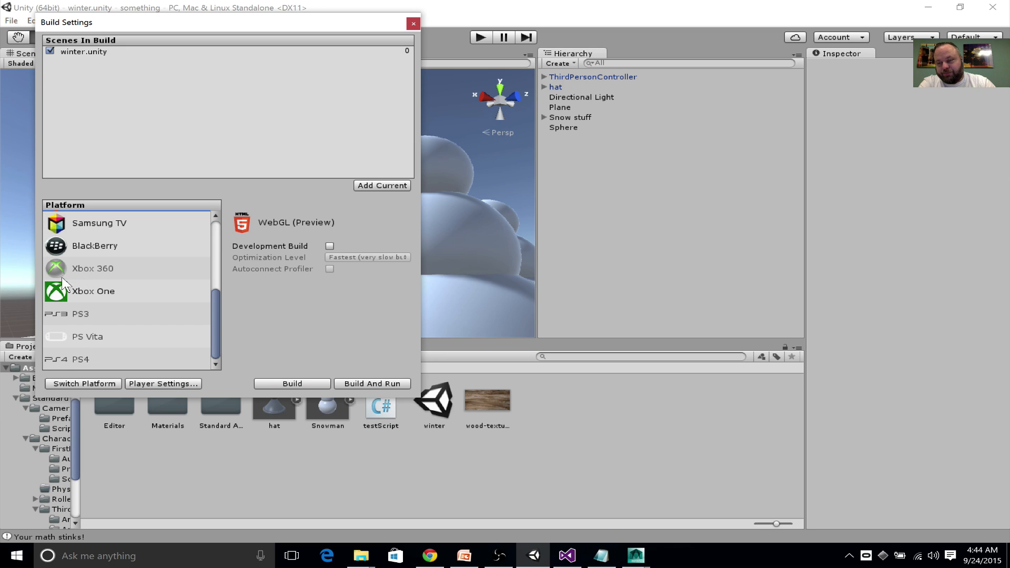
pyautogui.scroll(5, 139, 355)
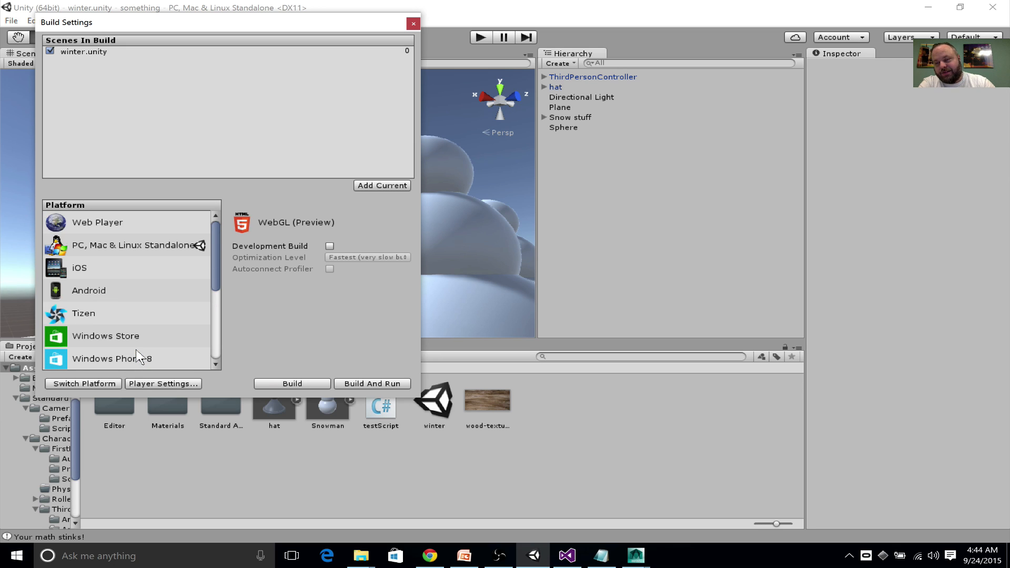
pyautogui.scroll(-5, 139, 357)
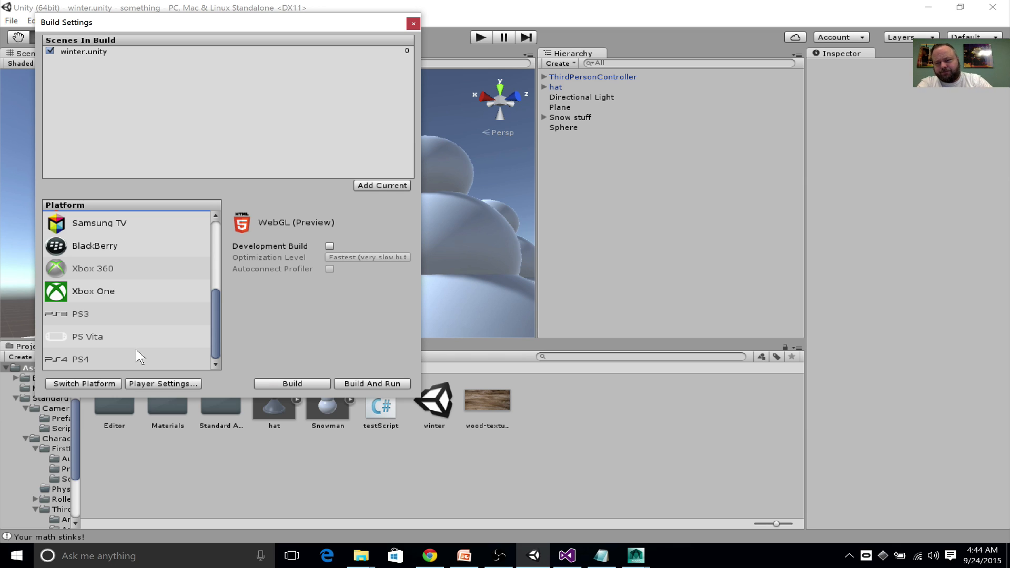
pyautogui.scroll(5, 135, 315)
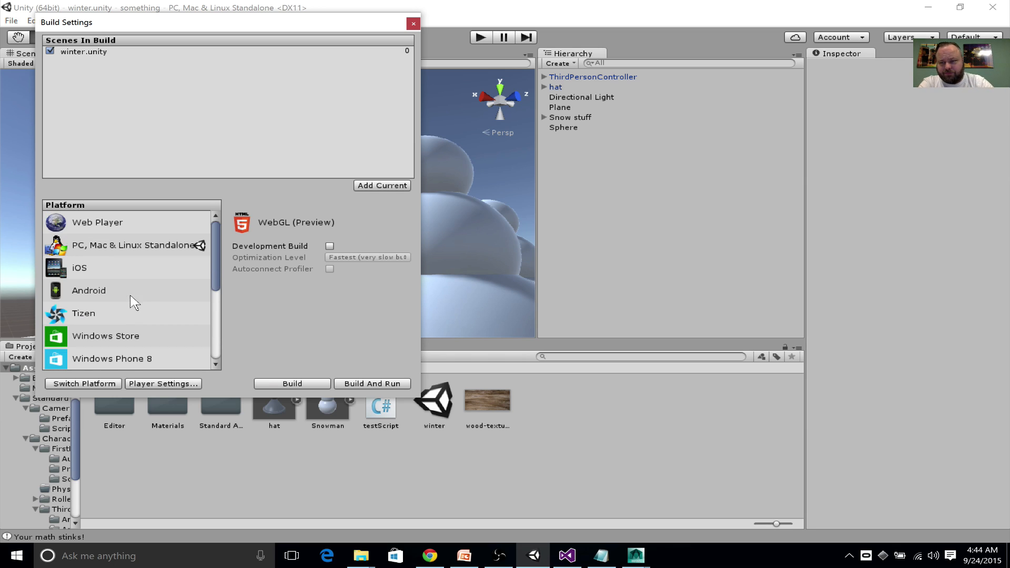
# Step: Check the Run in Xcode as choices for the iOS platform and close the build settings
pyautogui.click(92, 268)
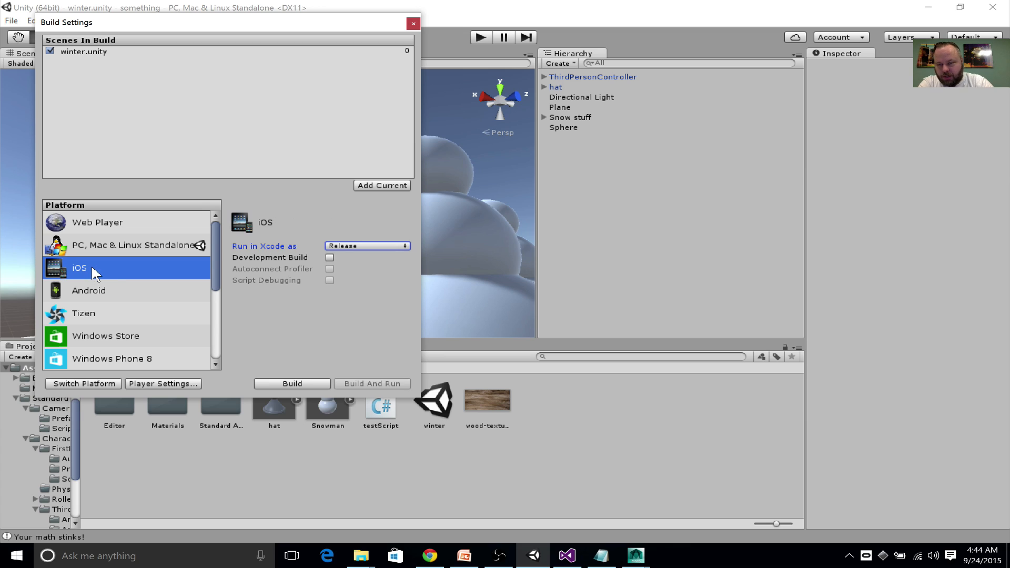
pyautogui.click(358, 248)
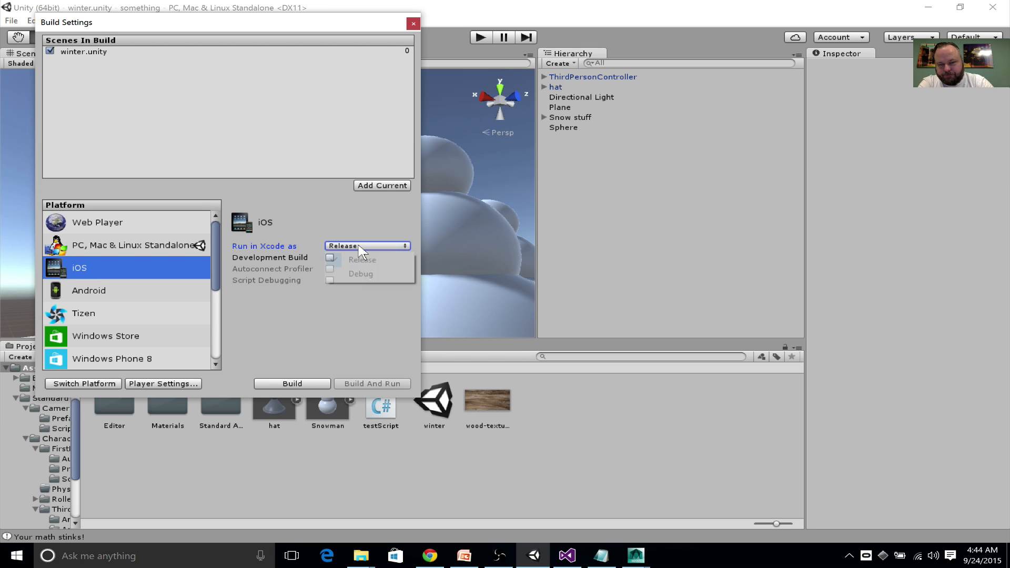
pyautogui.click(352, 218)
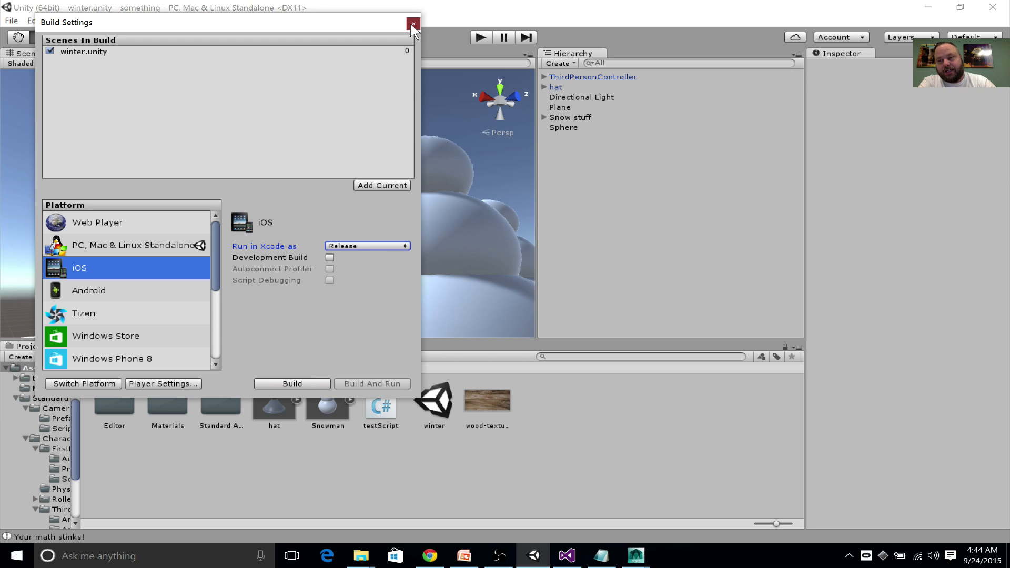
pyautogui.click(413, 25)
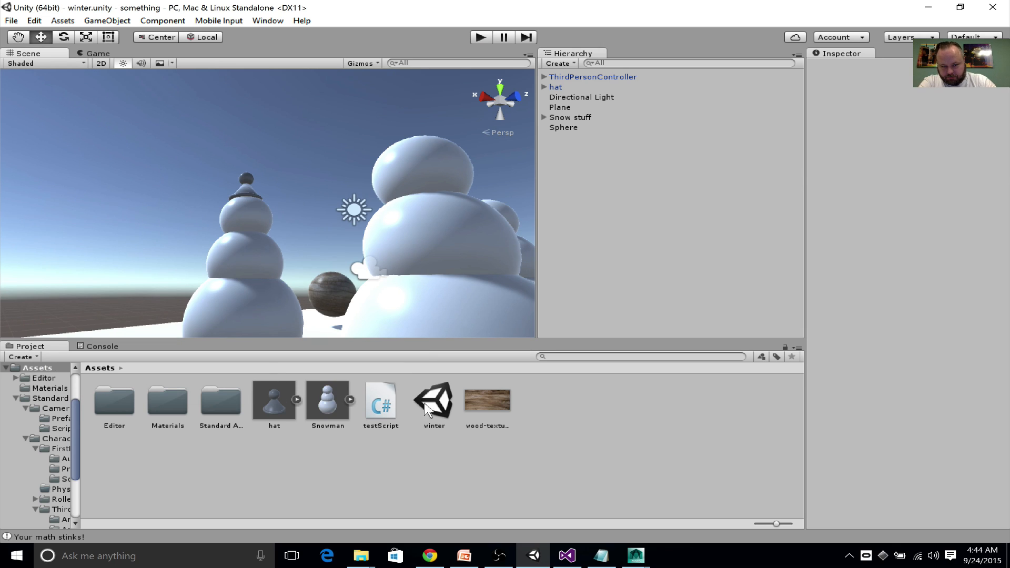
# Step: Create a new empty scene in the current project
pyautogui.click(11, 21)
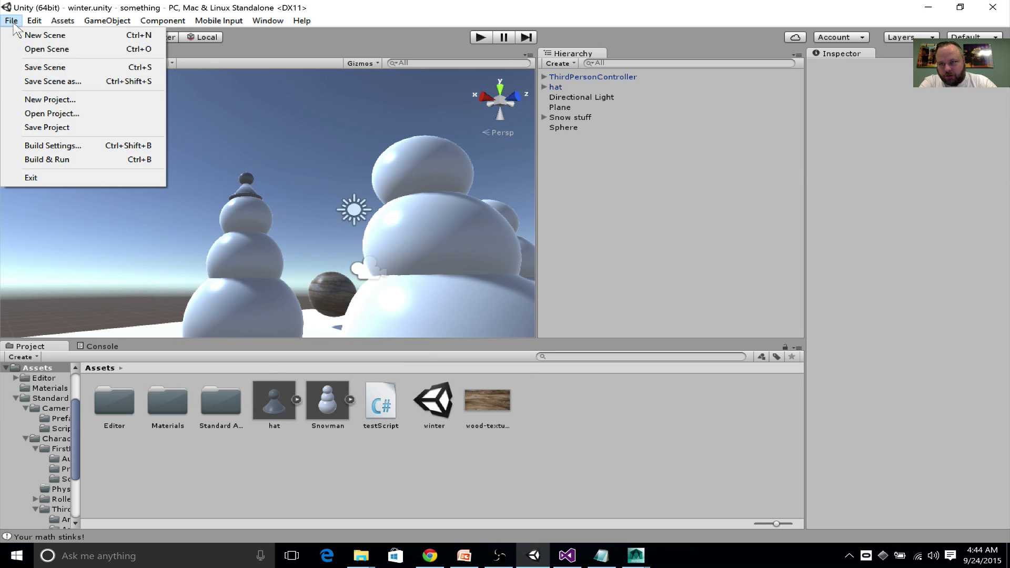
pyautogui.click(29, 34)
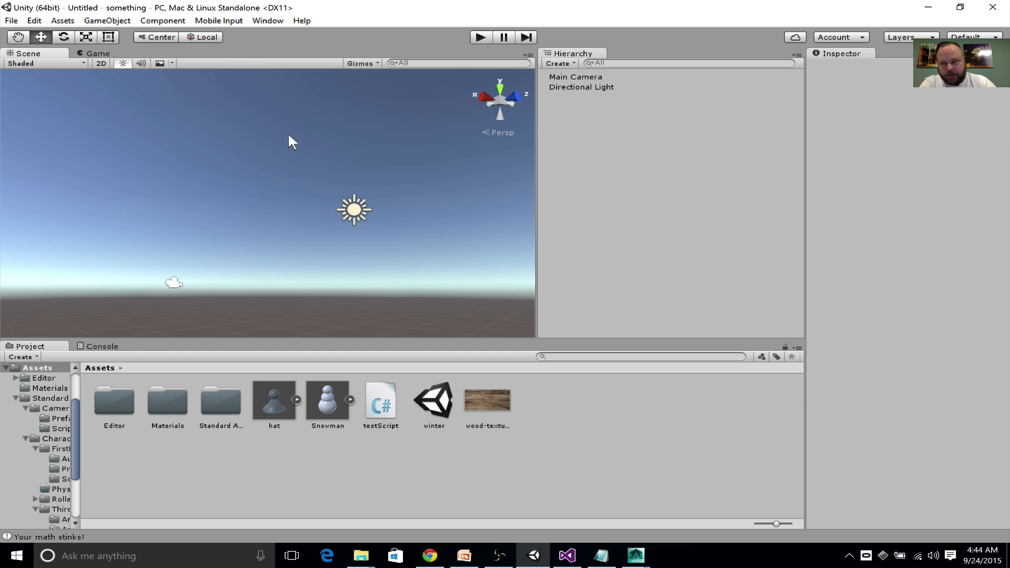
pyautogui.keyDown('alt'); pyautogui.moveTo(289, 140); pyautogui.dragTo(305, 242); pyautogui.keyUp('alt')
pyautogui.keyDown('alt'); pyautogui.moveTo(428, 228); pyautogui.dragTo(317, 197); pyautogui.keyUp('alt')
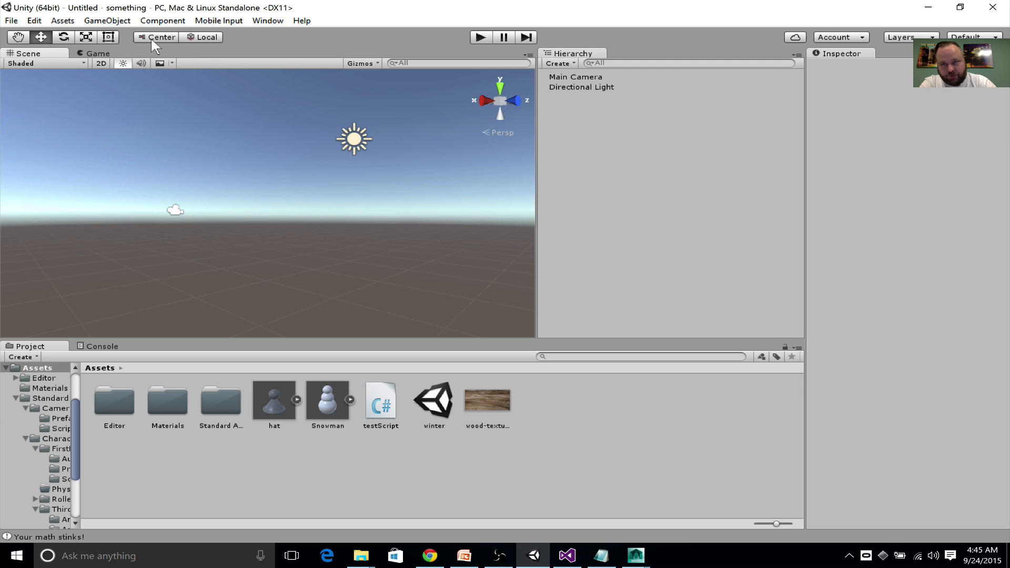
pyautogui.click(107, 20)
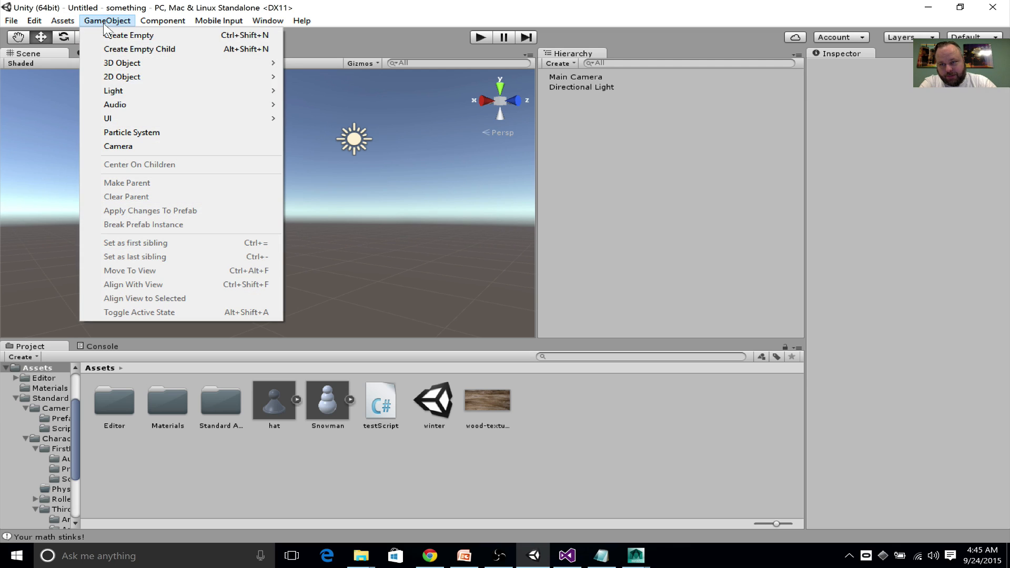
pyautogui.moveTo(165, 77)
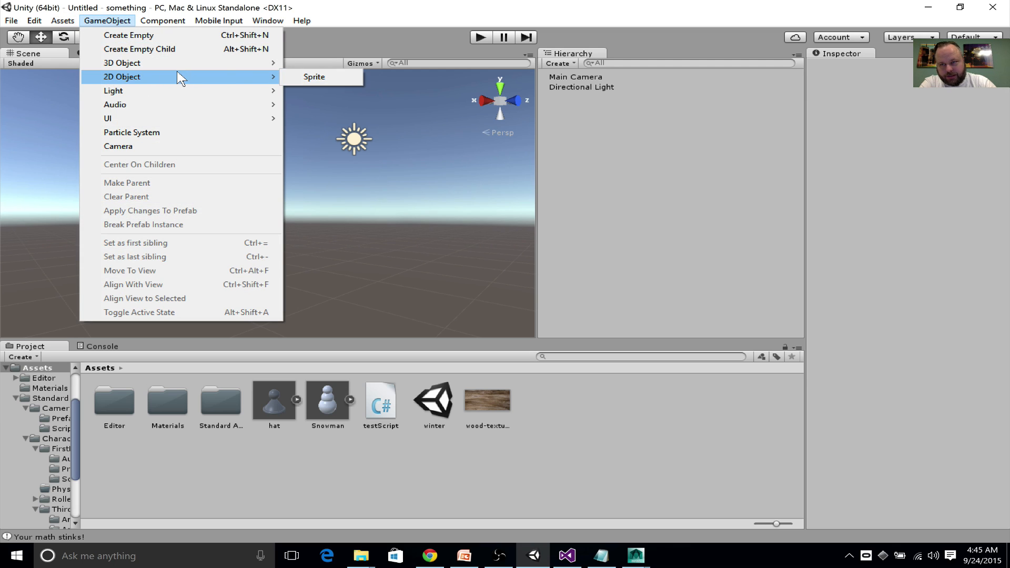
pyautogui.moveTo(163, 20)
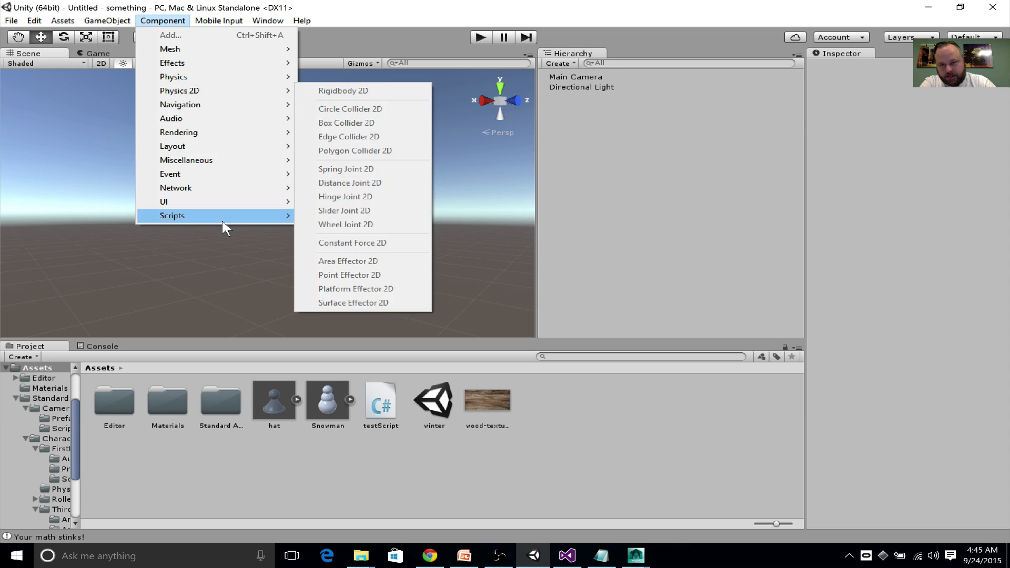
pyautogui.click(115, 293)
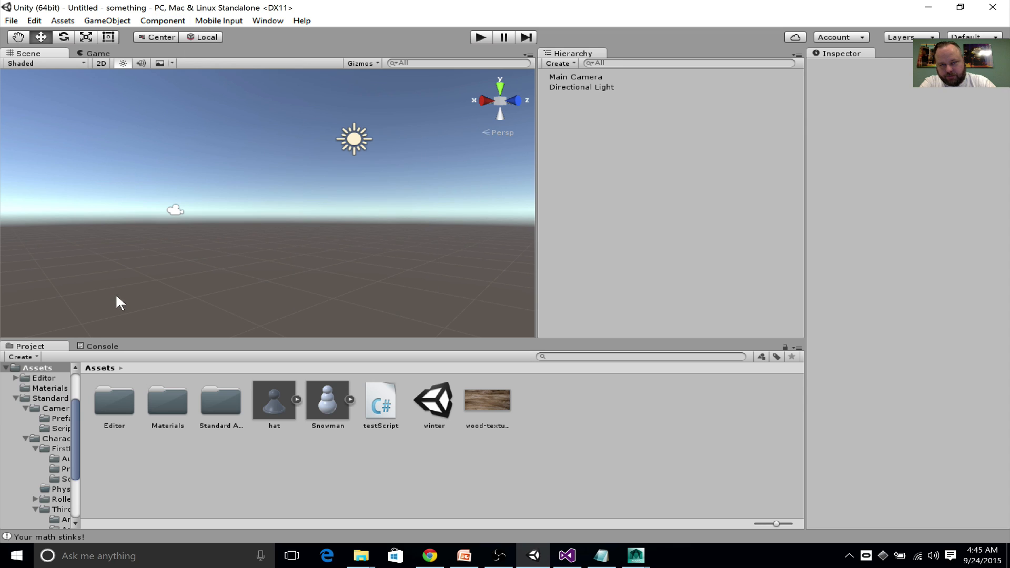
# Step: Add a 3D plane to the scene and lower it to a Y position of about -4.75
pyautogui.rightClick(579, 200)
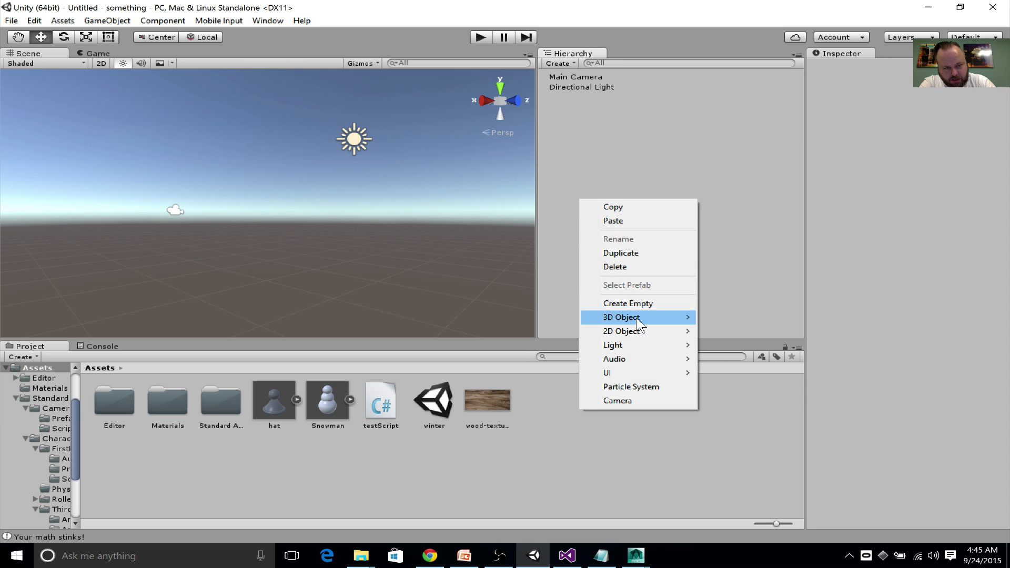
pyautogui.moveTo(679, 317)
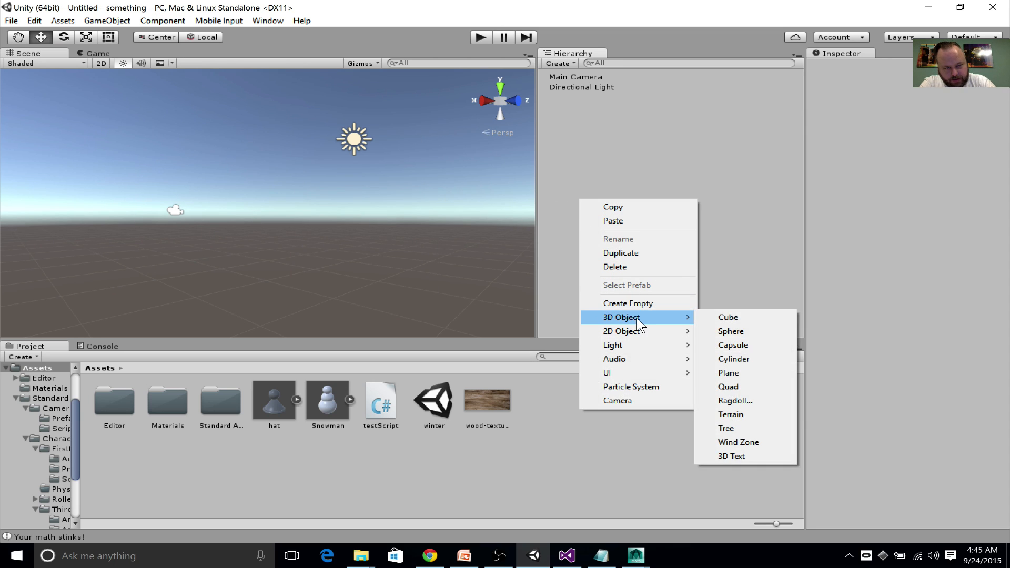
pyautogui.click(763, 384)
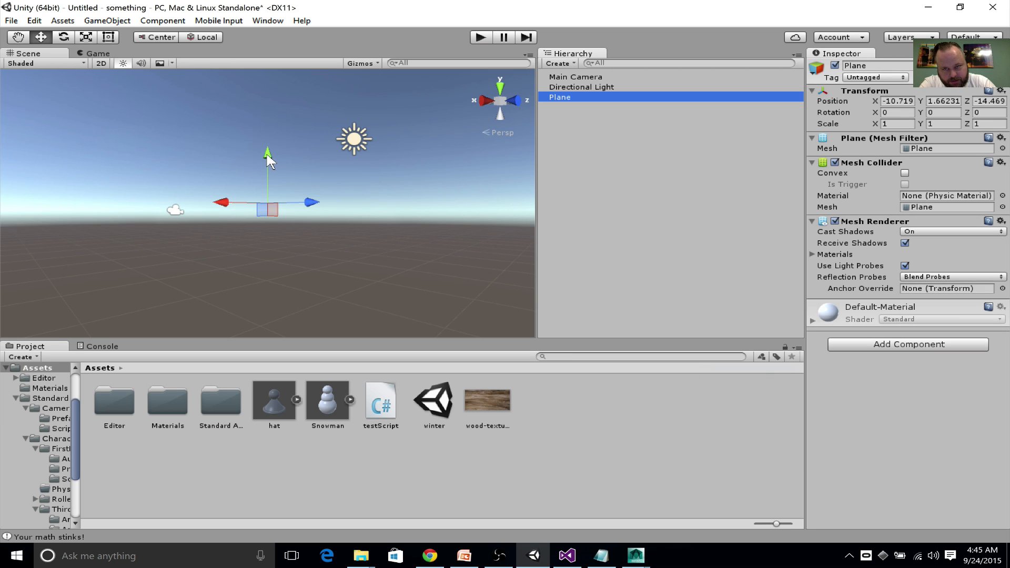
pyautogui.moveTo(268, 155); pyautogui.dragTo(268, 225)
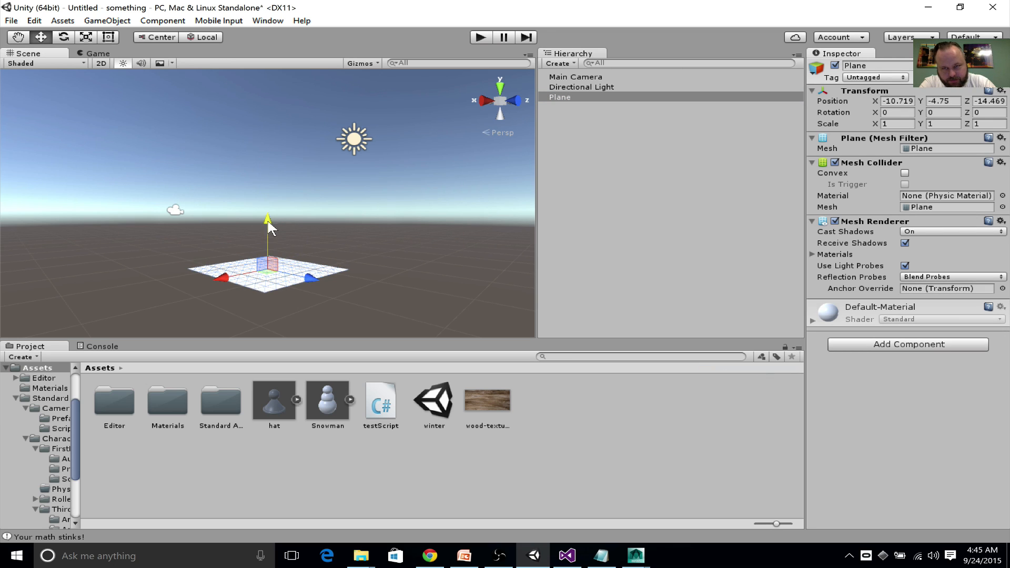
# Step: Scale the plane uniformly on all three axes to about 23.78 so it forms a large ground surface
pyautogui.click(86, 37)
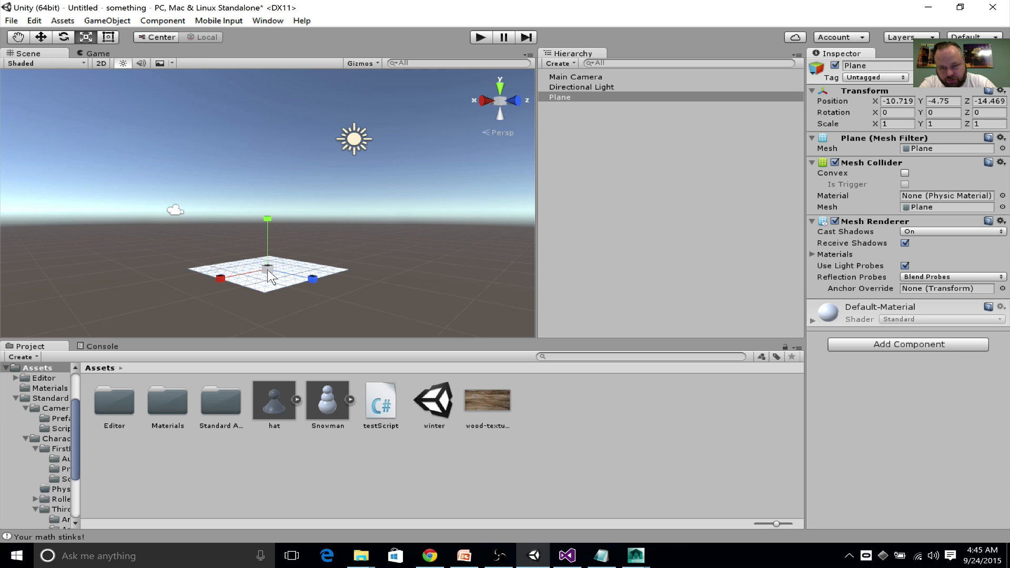
pyautogui.moveTo(268, 269); pyautogui.dragTo(797, 307)
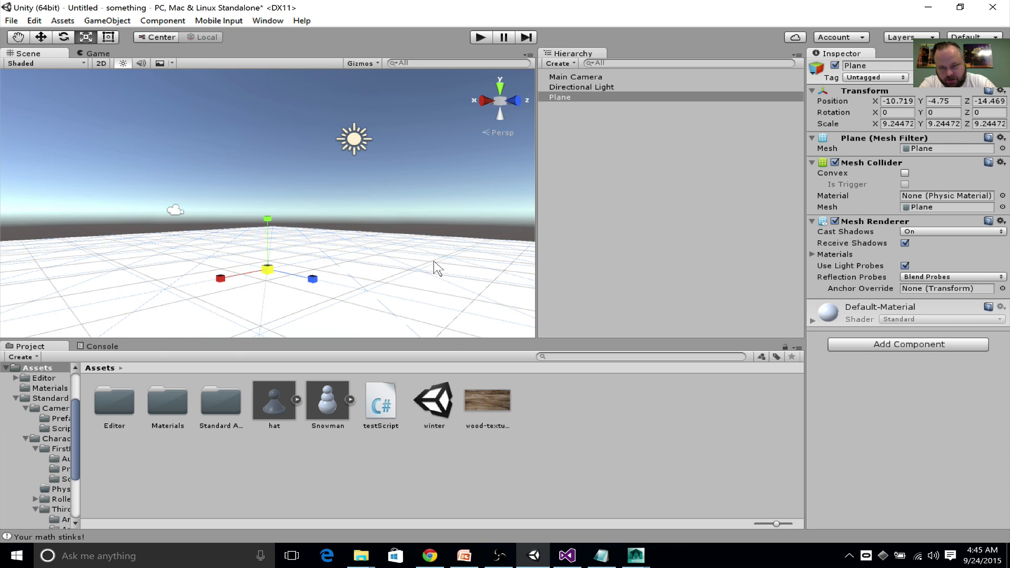
pyautogui.moveTo(268, 271); pyautogui.dragTo(210, 273)
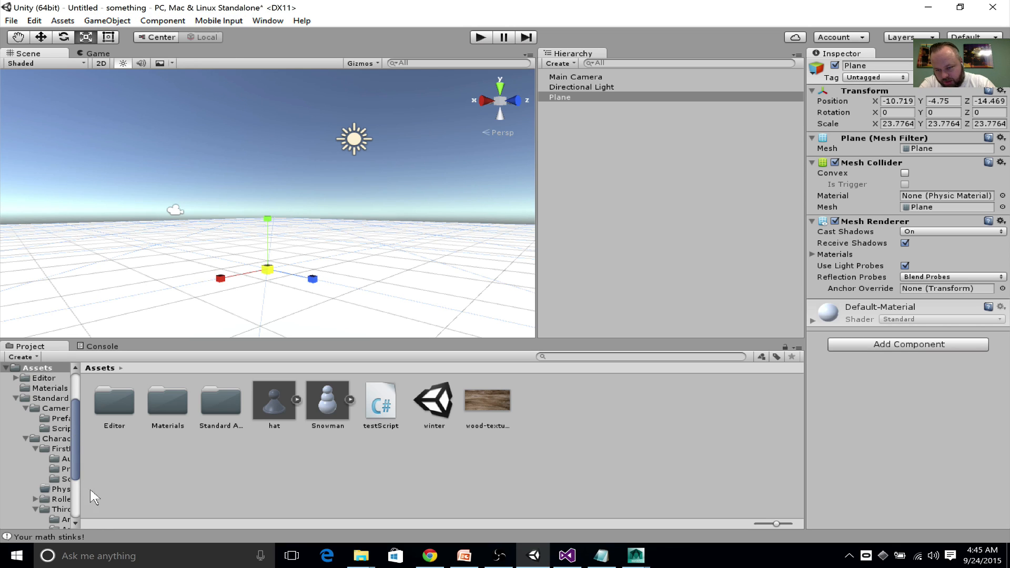
# Step: Add the ThirdPersonController prefab from the ThirdPersonCharacter Prefabs folder to the scene hierarchy
pyautogui.scroll(-2, 73, 489)
pyautogui.scroll(-2, 72, 490)
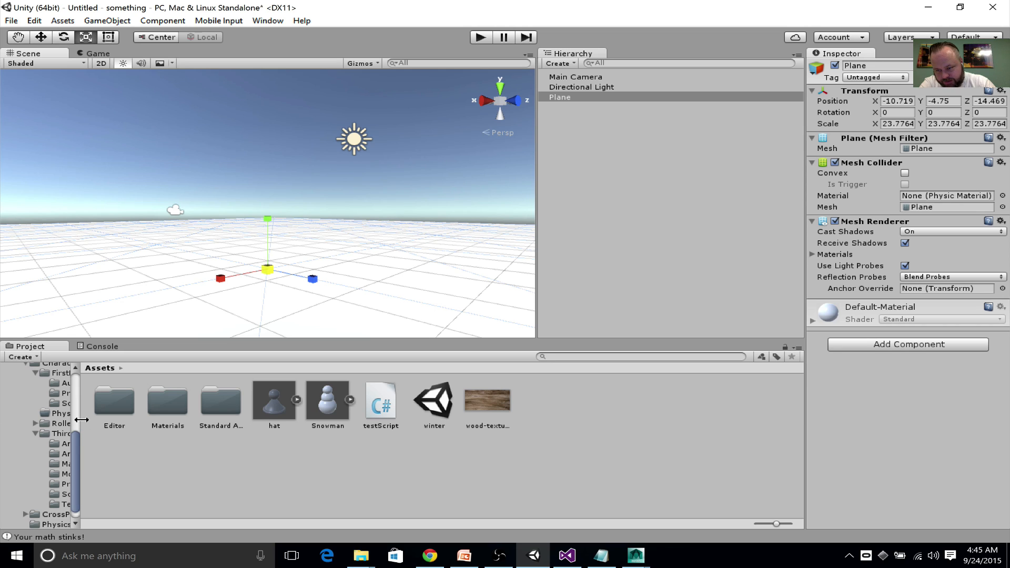
pyautogui.moveTo(81, 419); pyautogui.dragTo(209, 434)
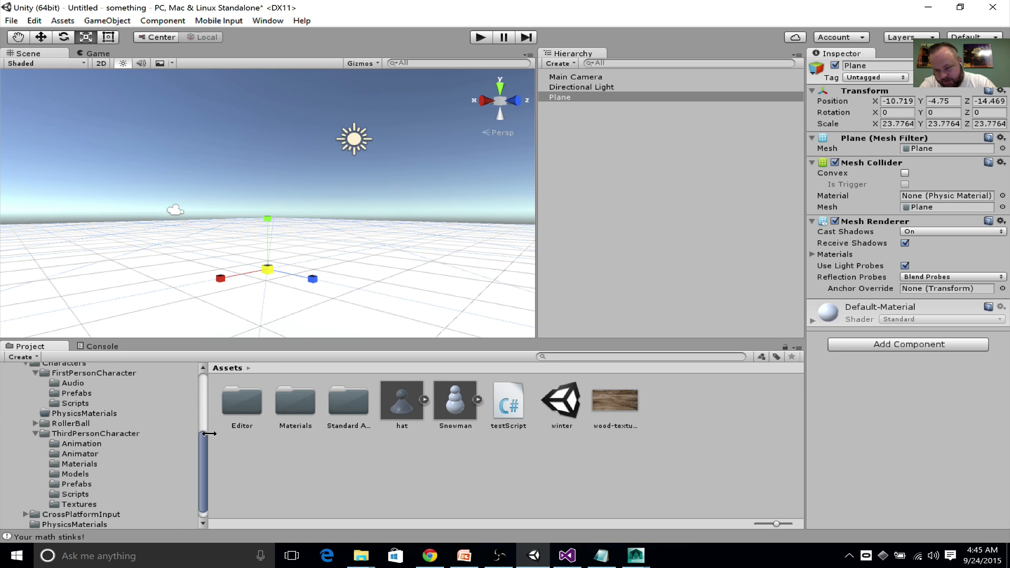
pyautogui.click(76, 485)
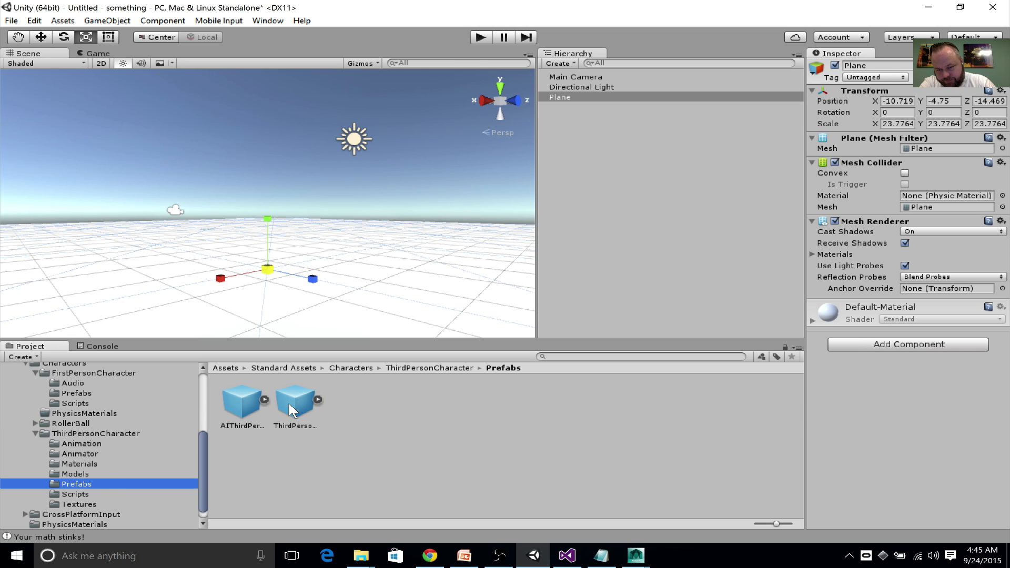
pyautogui.moveTo(291, 410); pyautogui.dragTo(616, 168)
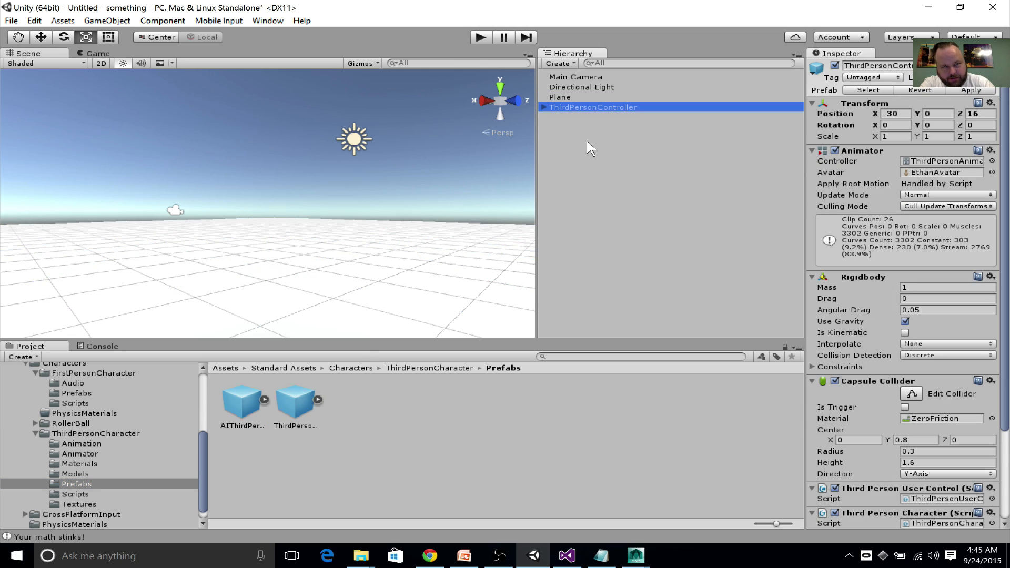
# Step: Examine the components of the ThirdPersonController, its EthanBody, EthanGlasses and EthanSkeleton children, and the Main Camera
pyautogui.click(545, 107)
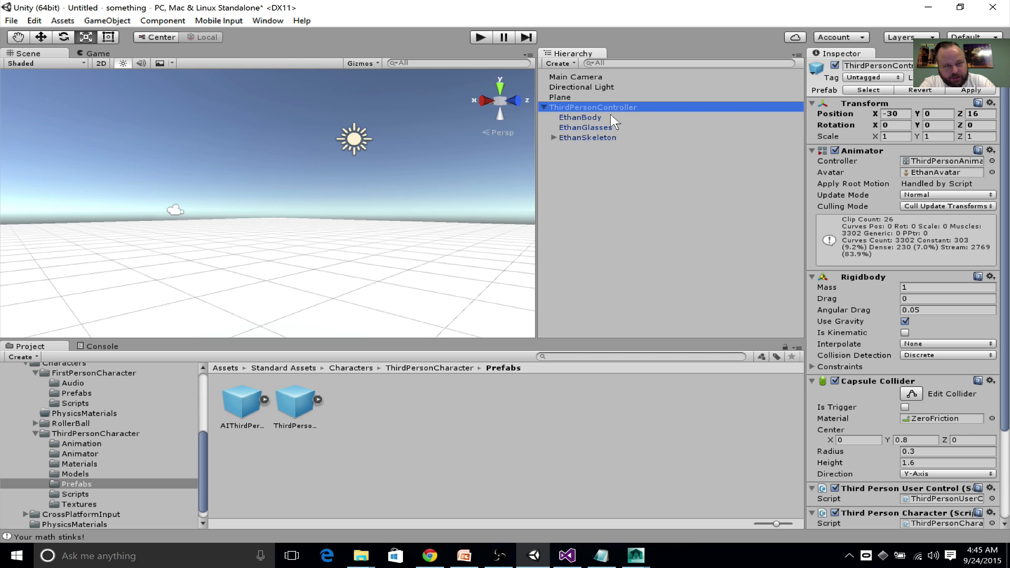
pyautogui.click(579, 118)
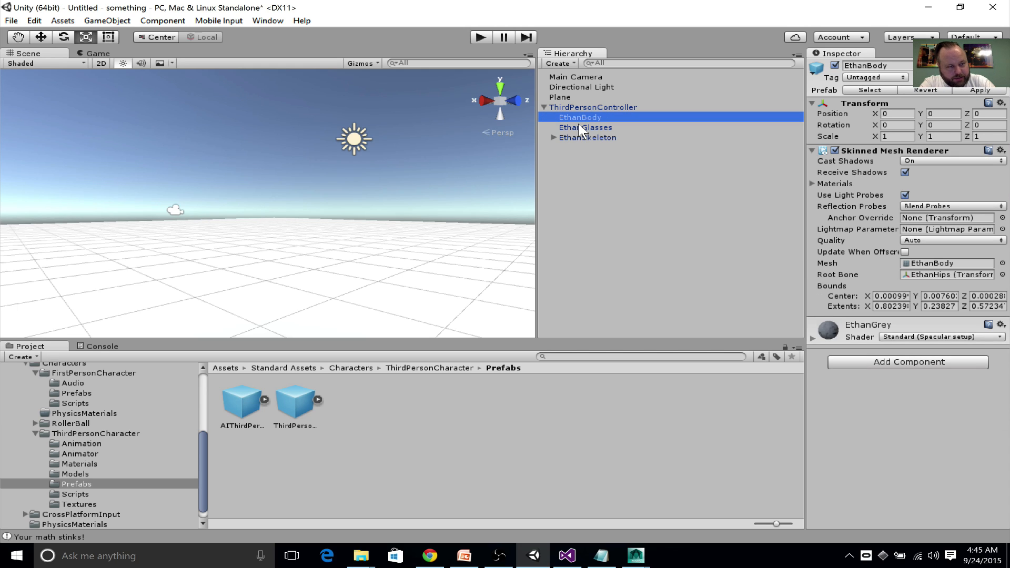
pyautogui.click(582, 128)
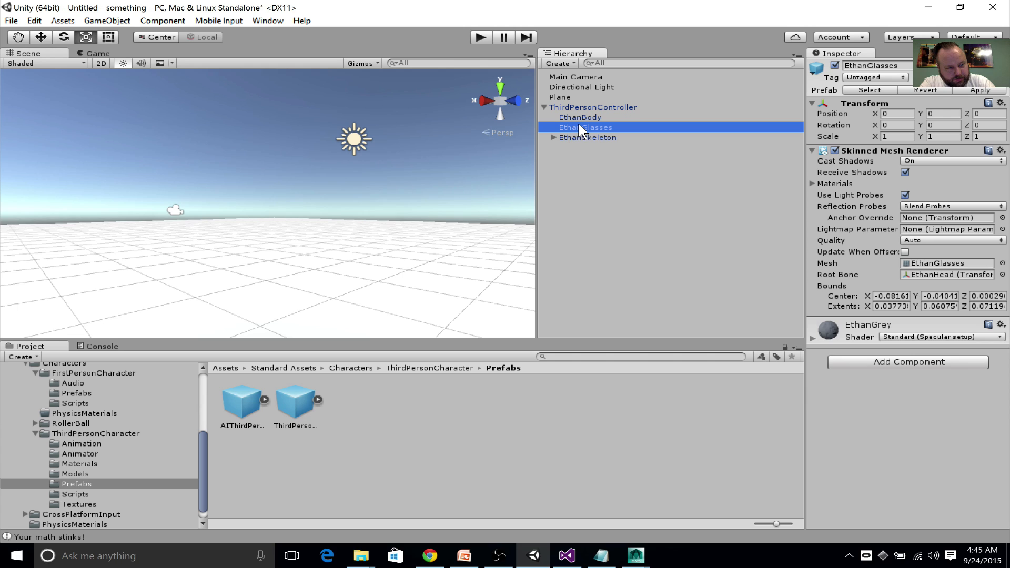
pyautogui.click(581, 138)
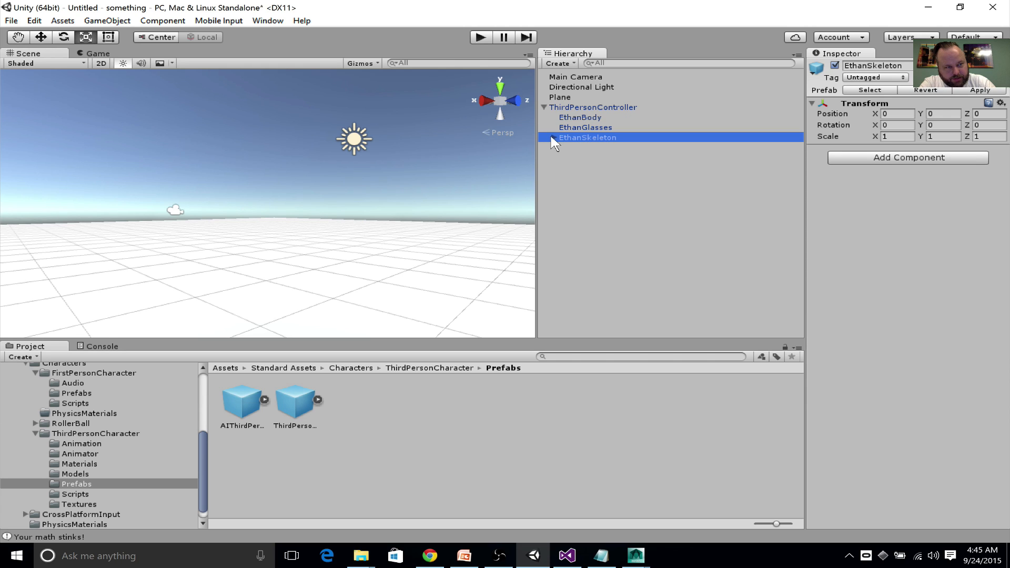
pyautogui.click(553, 138)
pyautogui.click(579, 148)
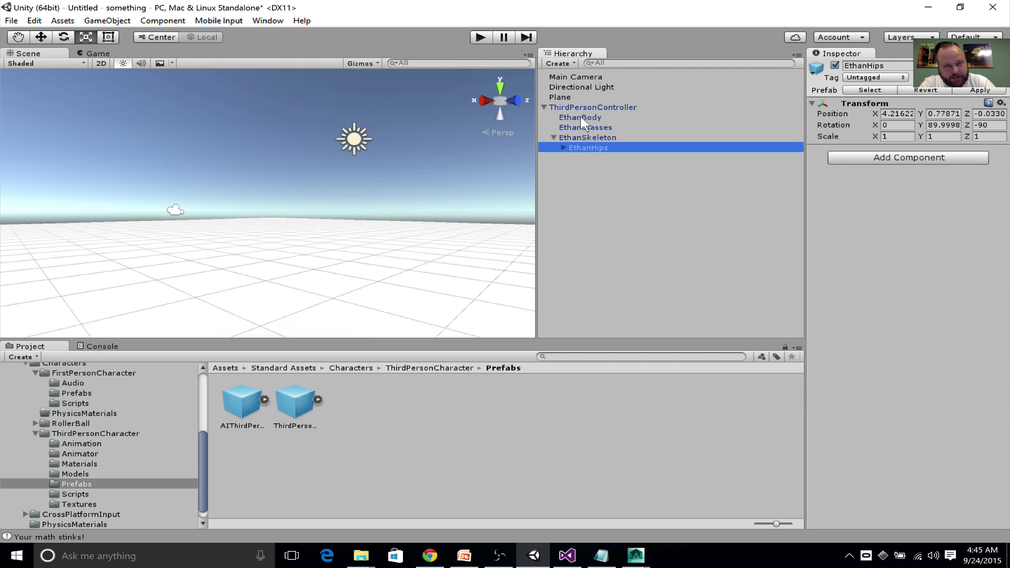
pyautogui.click(583, 118)
pyautogui.click(585, 109)
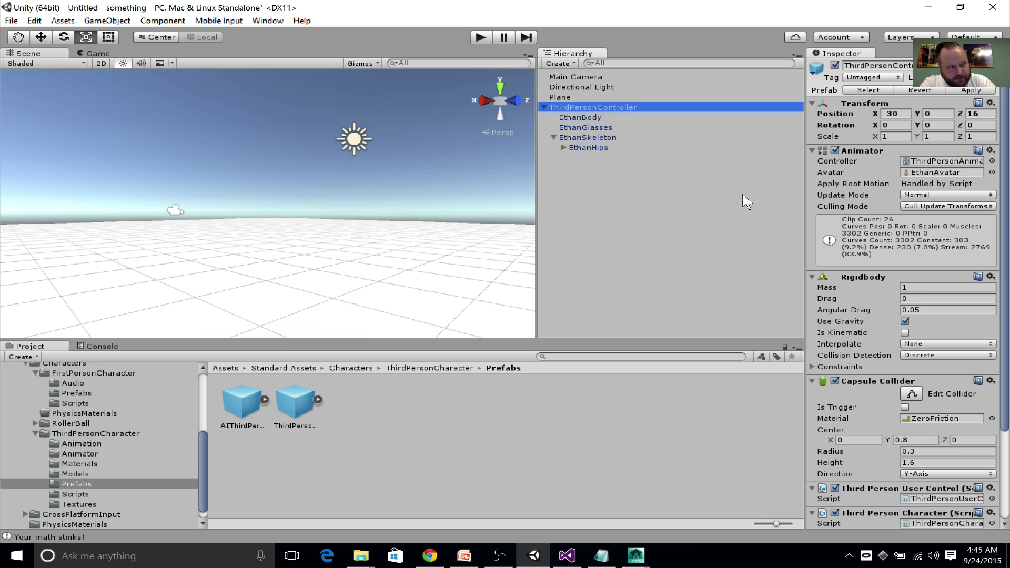
pyautogui.click(594, 79)
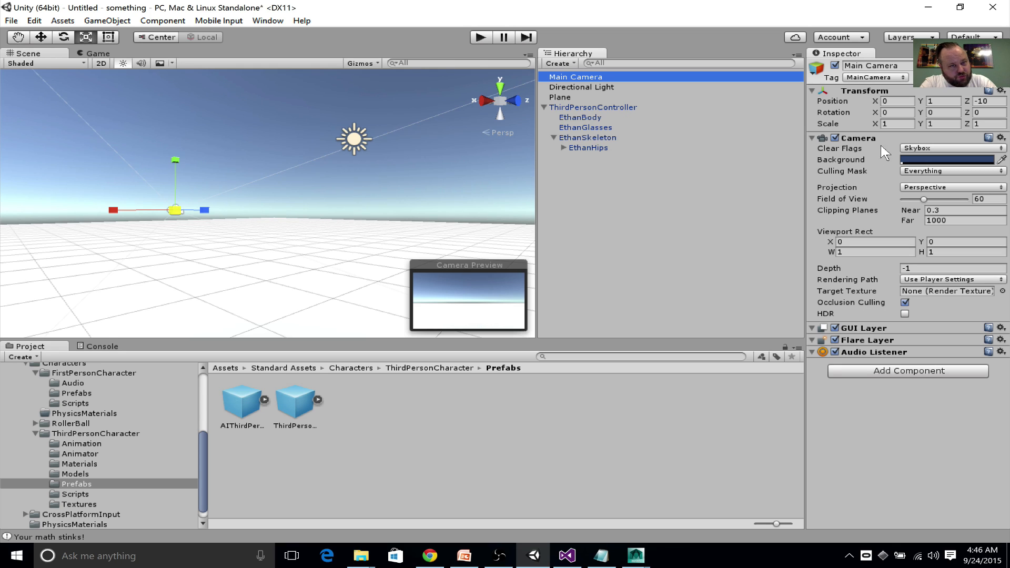
pyautogui.click(614, 255)
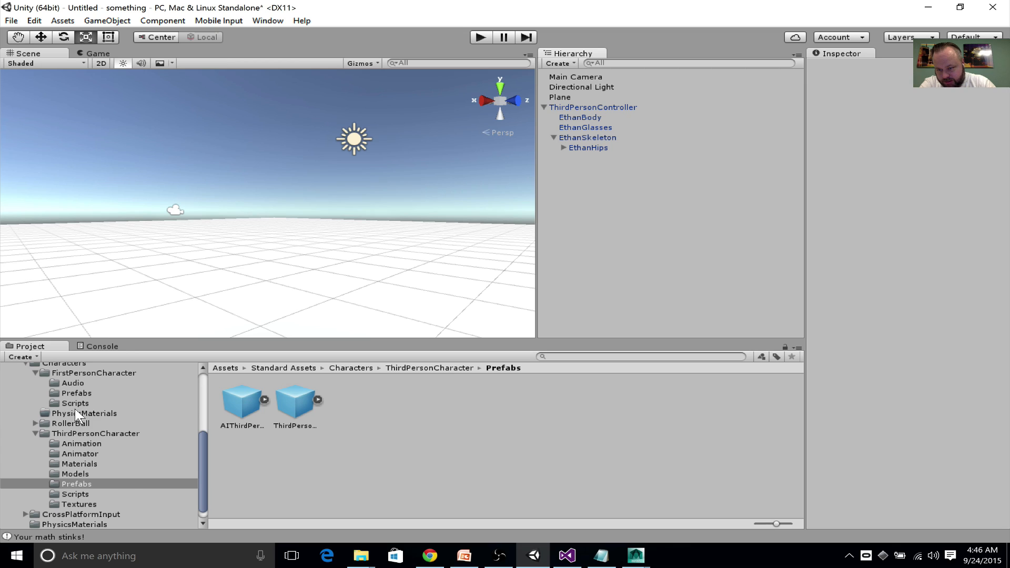
# Step: Add the HandheldCamera prefab from the Cameras Prefabs folder in Standard Assets to the scene hierarchy
pyautogui.scroll(3, 78, 414)
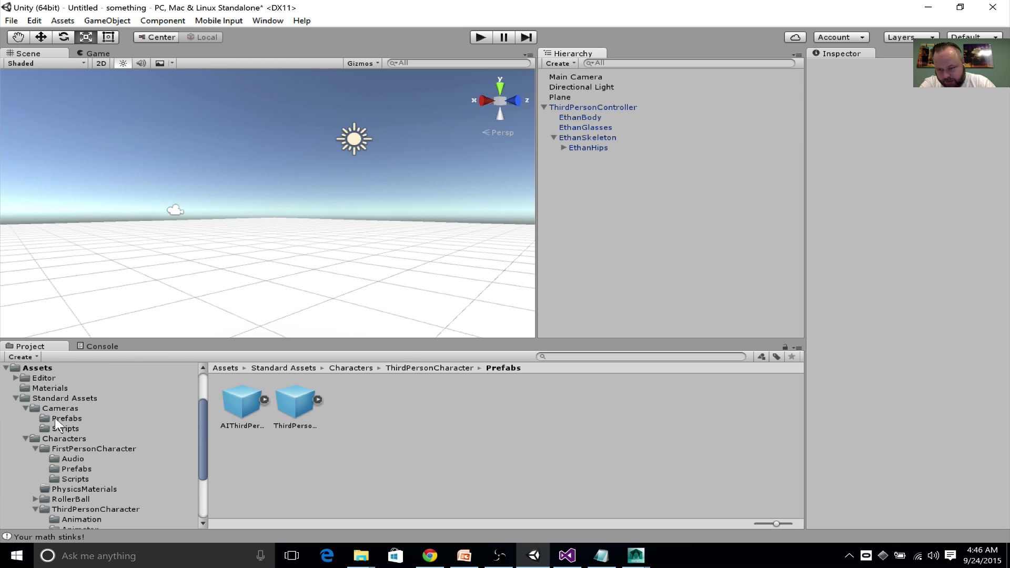
pyautogui.click(56, 419)
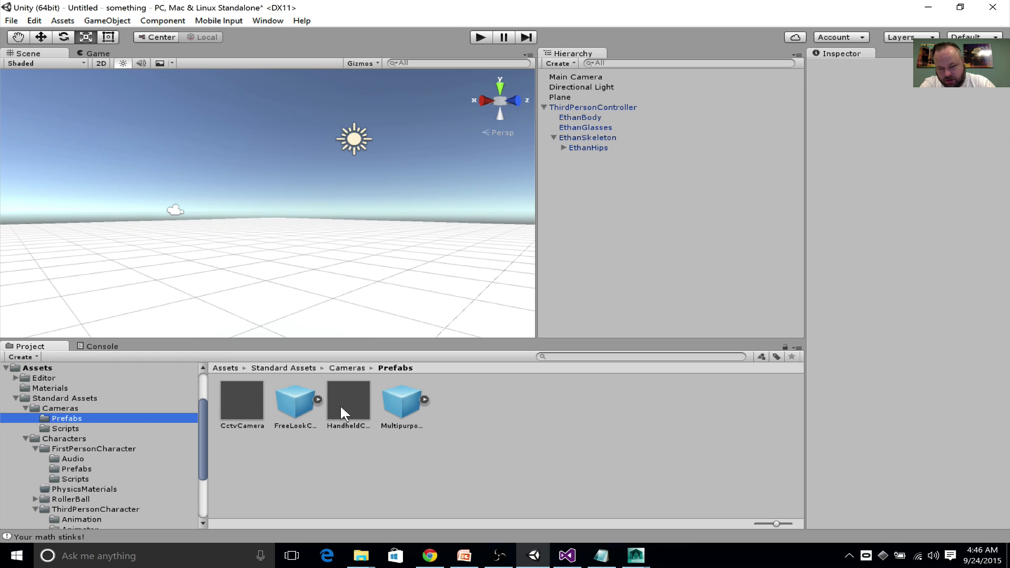
pyautogui.moveTo(342, 413); pyautogui.dragTo(590, 208)
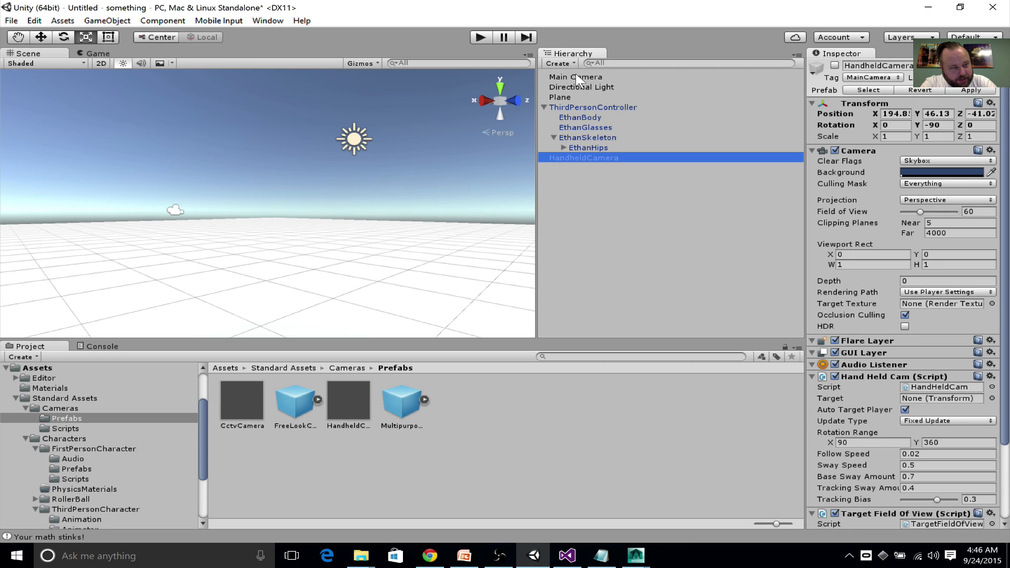
# Step: Activate the HandheldCamera object and deactivate the Main Camera
pyautogui.click(835, 65)
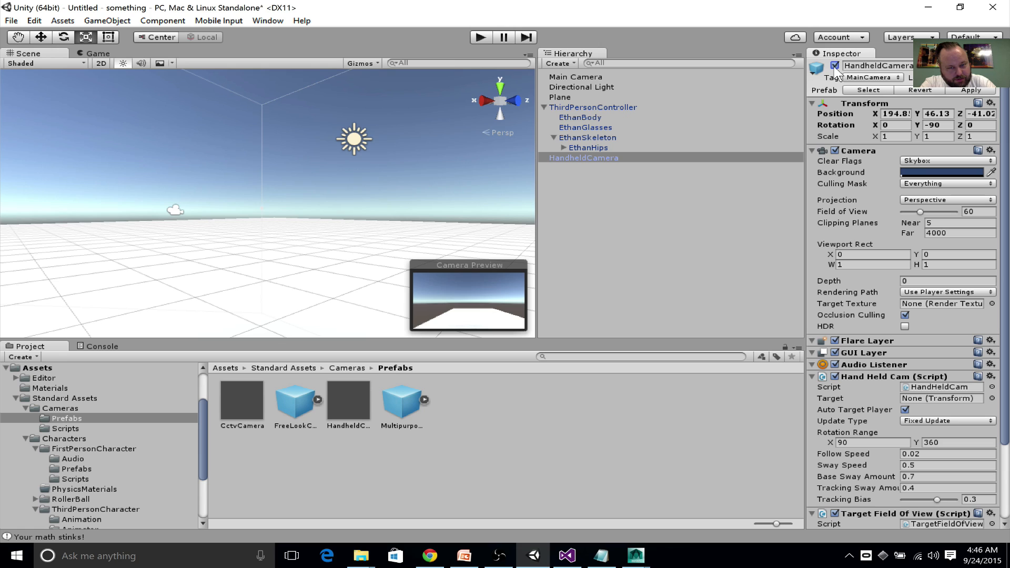
pyautogui.click(578, 77)
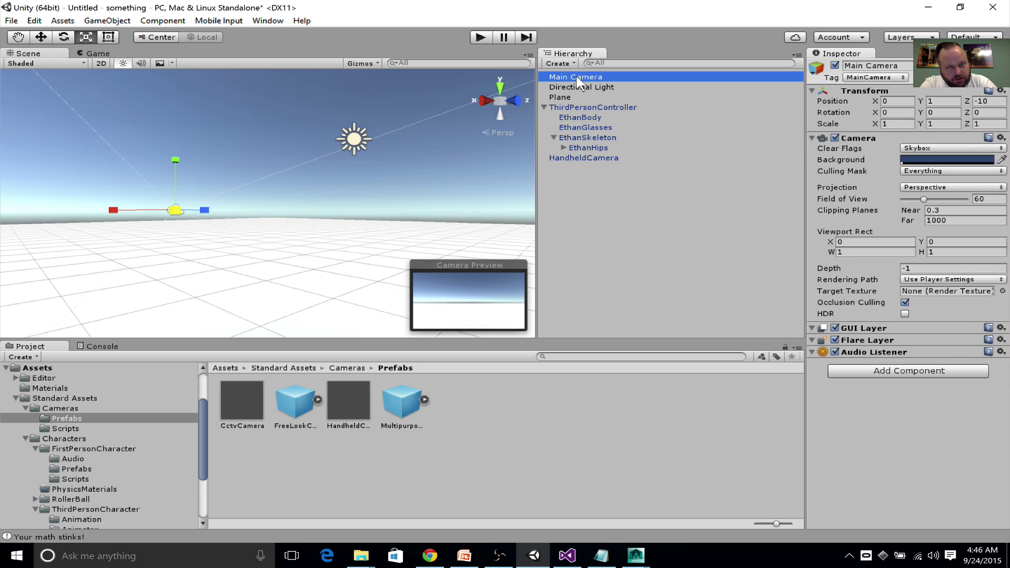
pyautogui.click(835, 66)
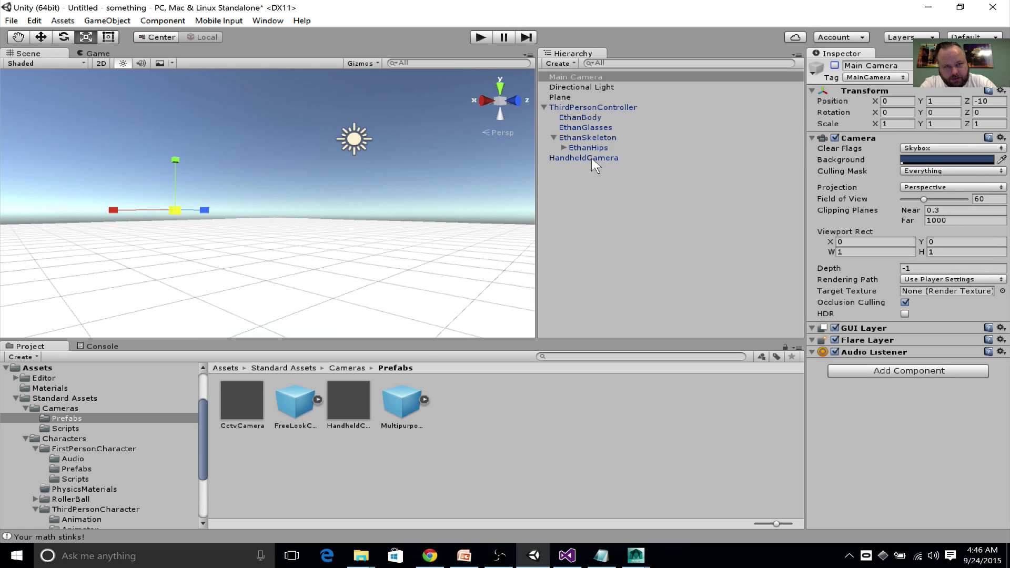
# Step: Assign ThirdPersonController as the Target of the HandheldCamera's Hand Held Cam script
pyautogui.click(583, 158)
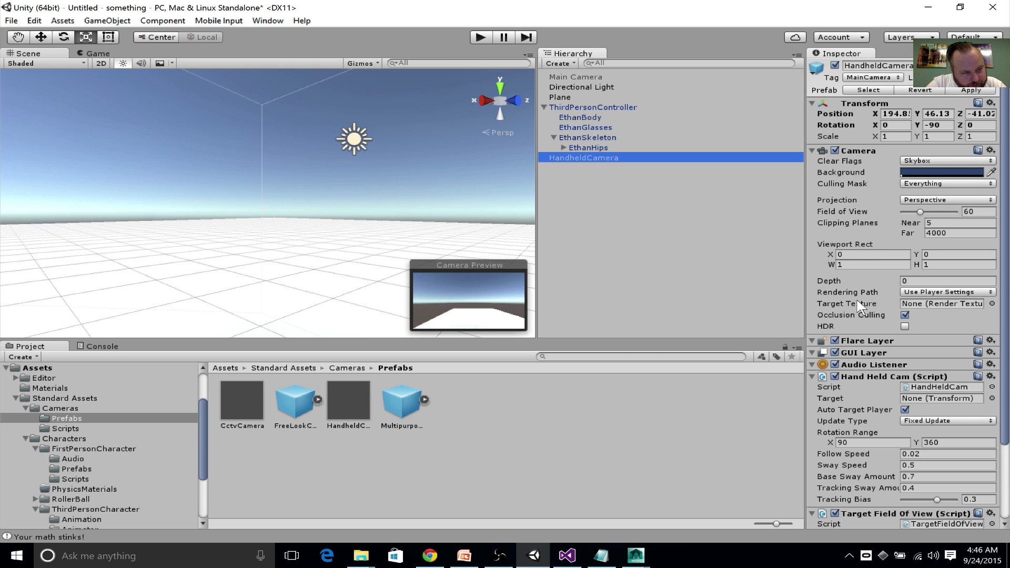
pyautogui.scroll(-5, 864, 302)
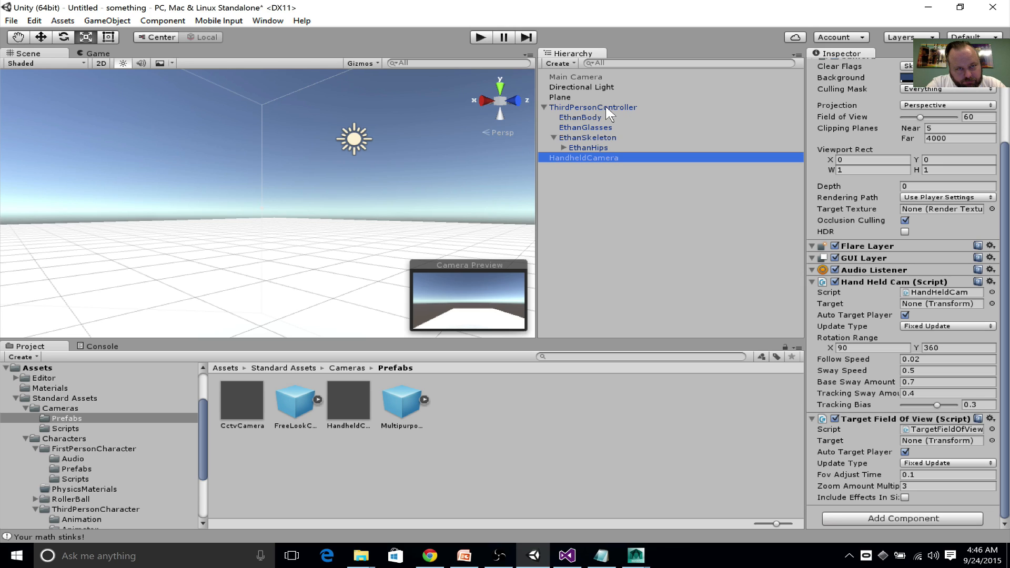
pyautogui.moveTo(609, 110); pyautogui.dragTo(939, 308)
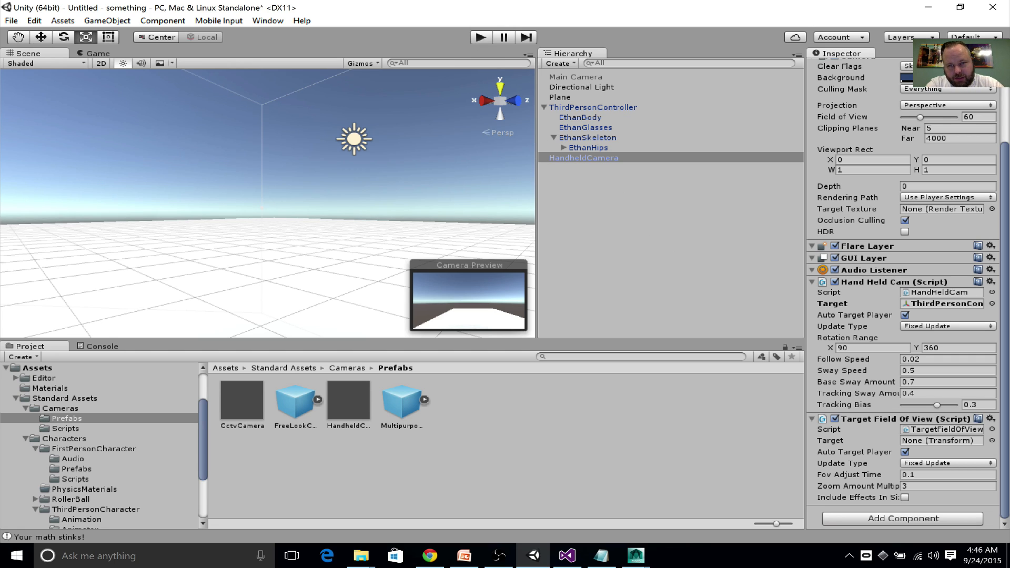
# Step: Frame the ThirdPersonController in the scene and play-test the scene through the handheld camera
pyautogui.click(589, 108)
pyautogui.press('f')
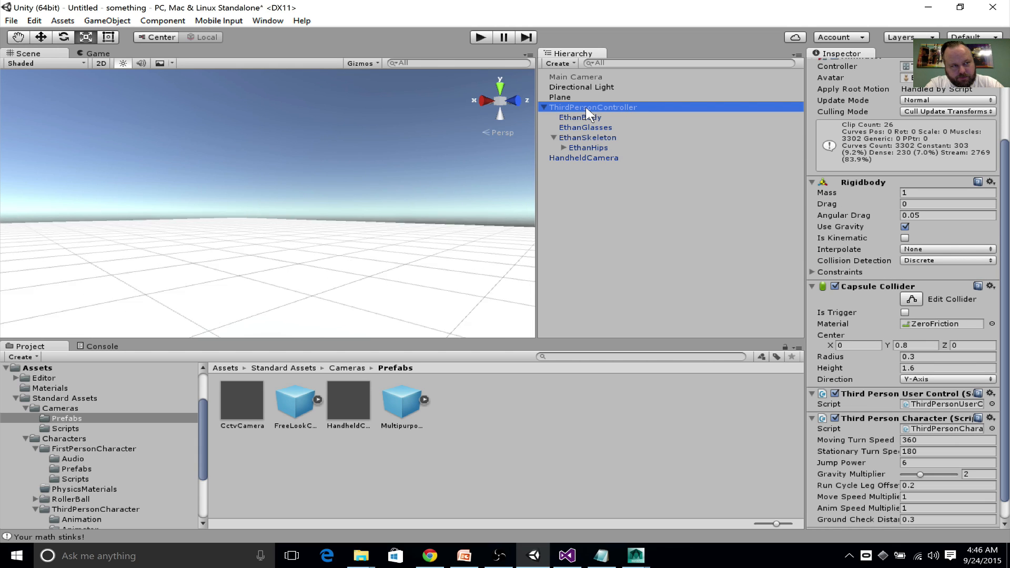
pyautogui.click(480, 38)
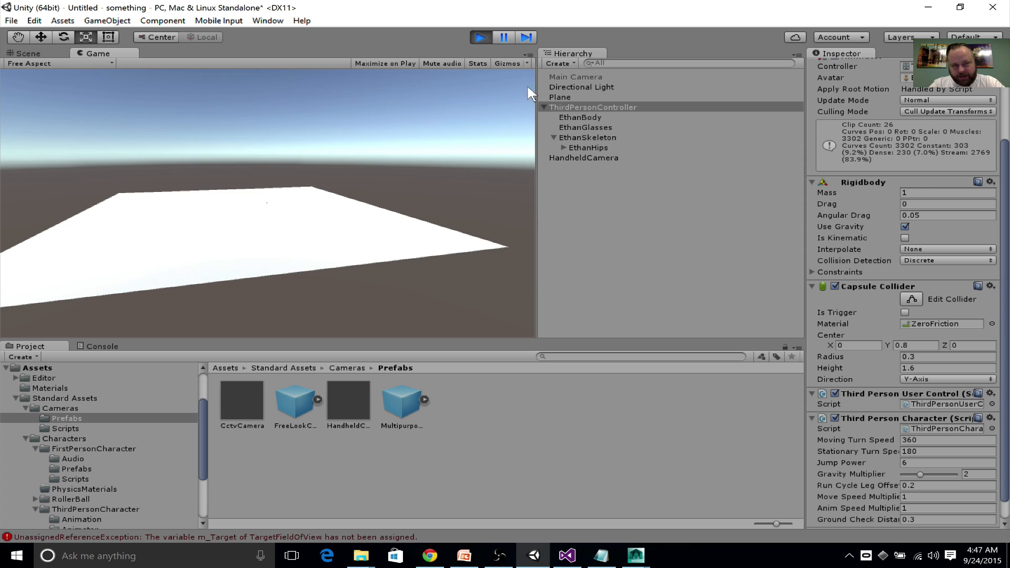
pyautogui.click(481, 38)
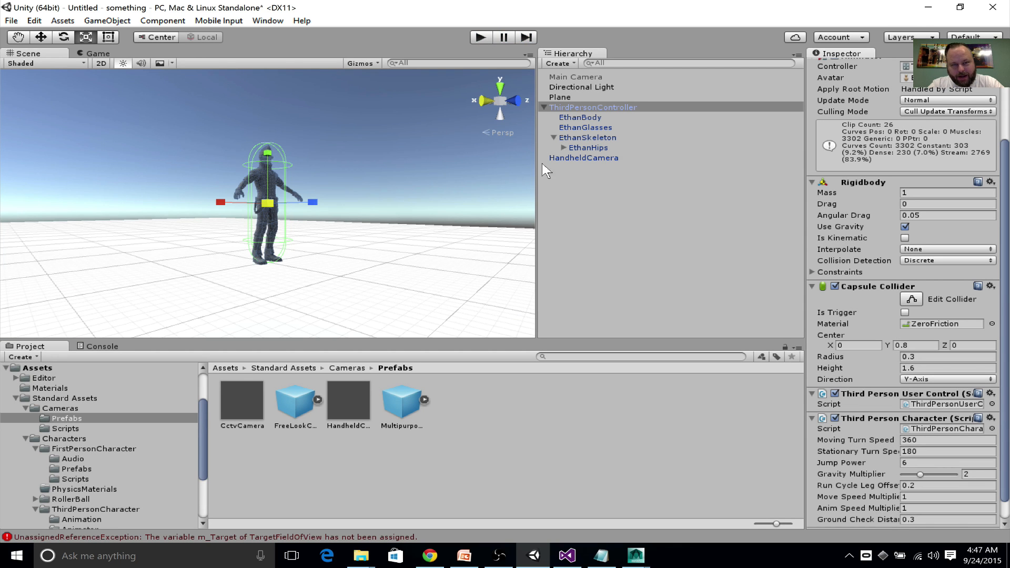
pyautogui.moveTo(374, 230); pyautogui.dragTo(408, 278, button='right')
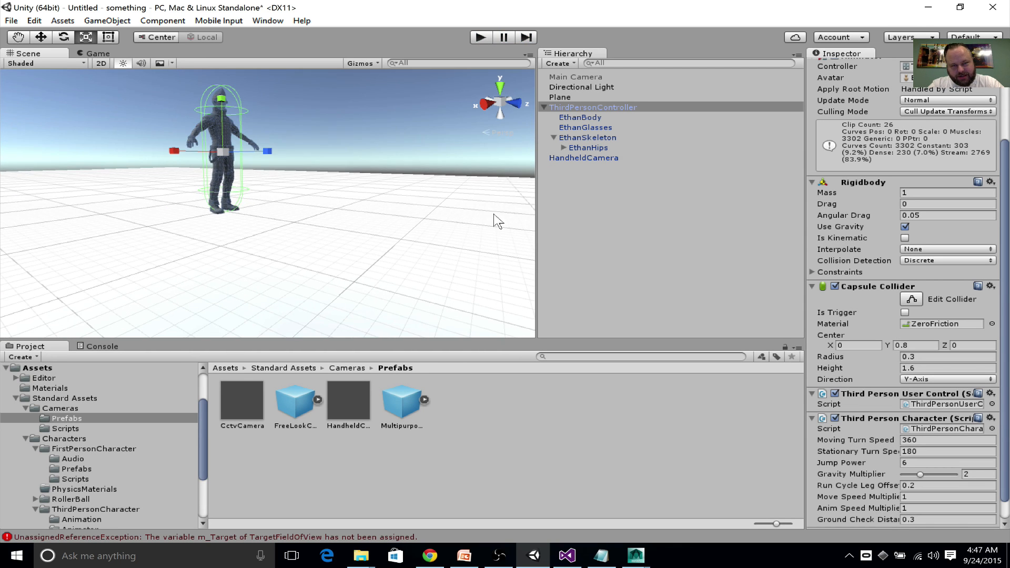
# Step: Delete the HandheldCamera object from the scene
pyautogui.click(575, 158)
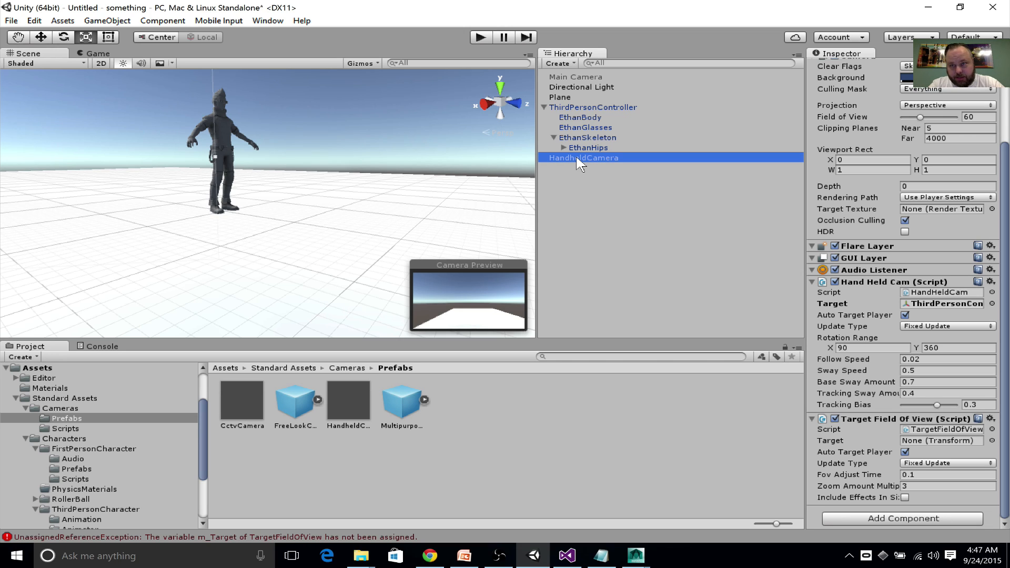
pyautogui.click(34, 20)
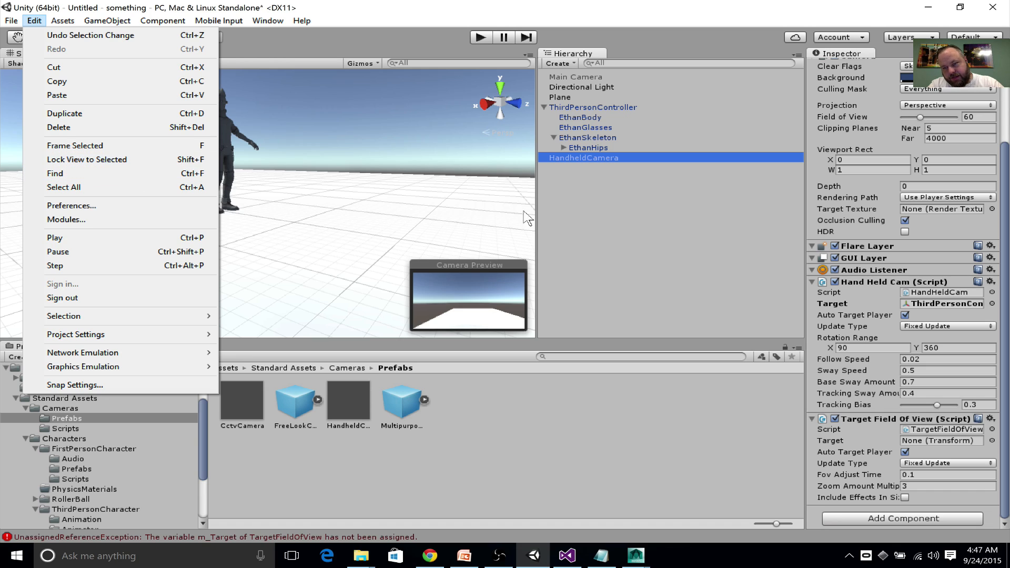
pyautogui.click(693, 244)
pyautogui.click(602, 160)
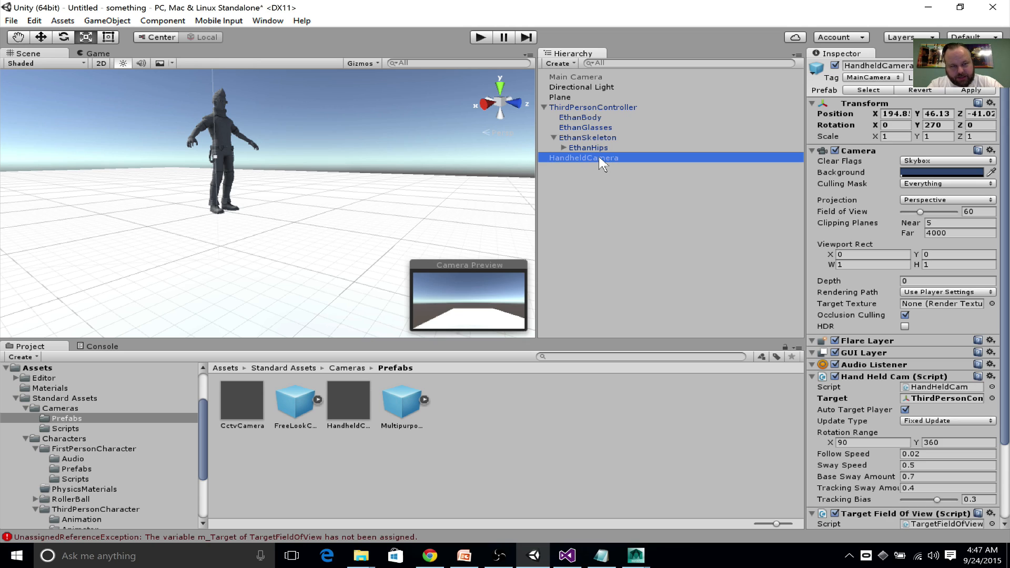
pyautogui.rightClick(601, 163)
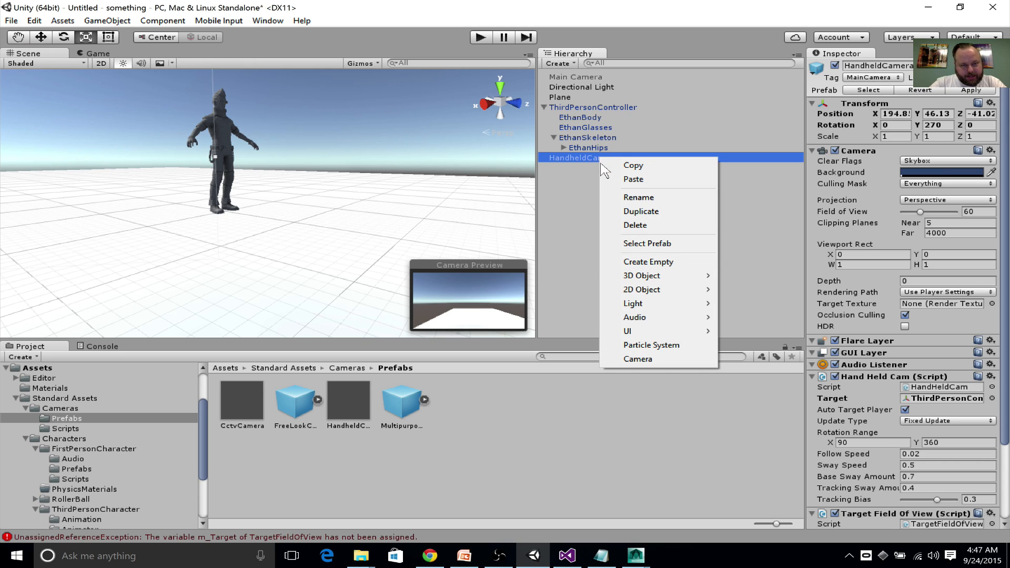
pyautogui.click(658, 225)
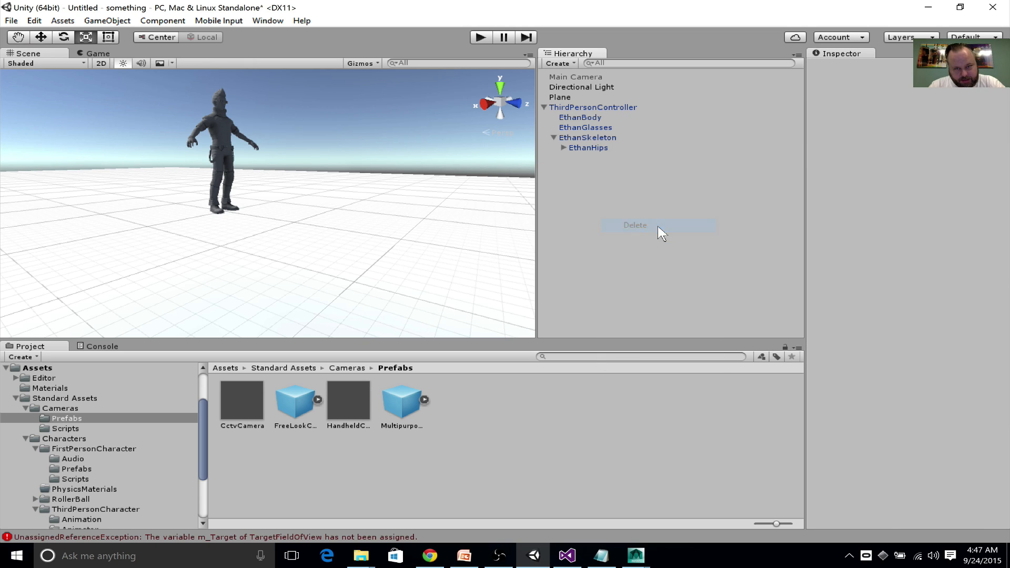
# Step: Place the CctvCamera prefab from the Cameras Prefabs folder in the scene near the third-person character
pyautogui.moveTo(349, 409); pyautogui.dragTo(343, 285)
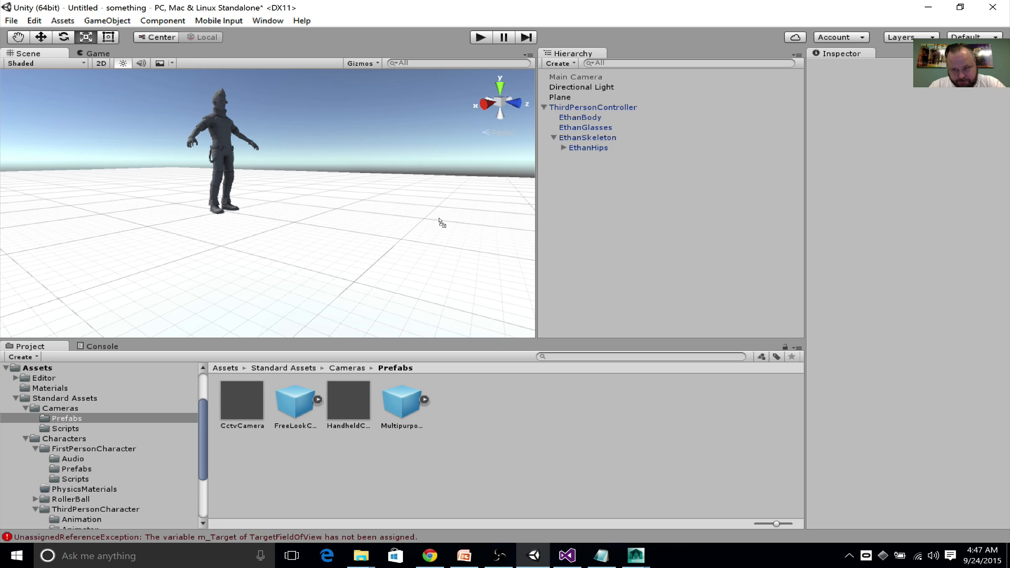
pyautogui.moveTo(432, 271); pyautogui.dragTo(352, 417)
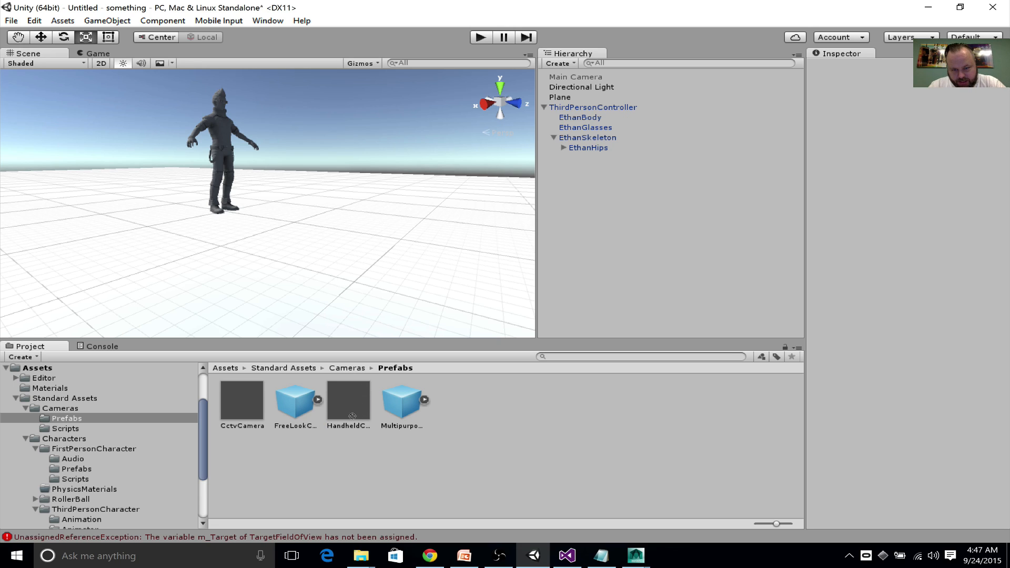
pyautogui.moveTo(240, 413); pyautogui.dragTo(431, 221)
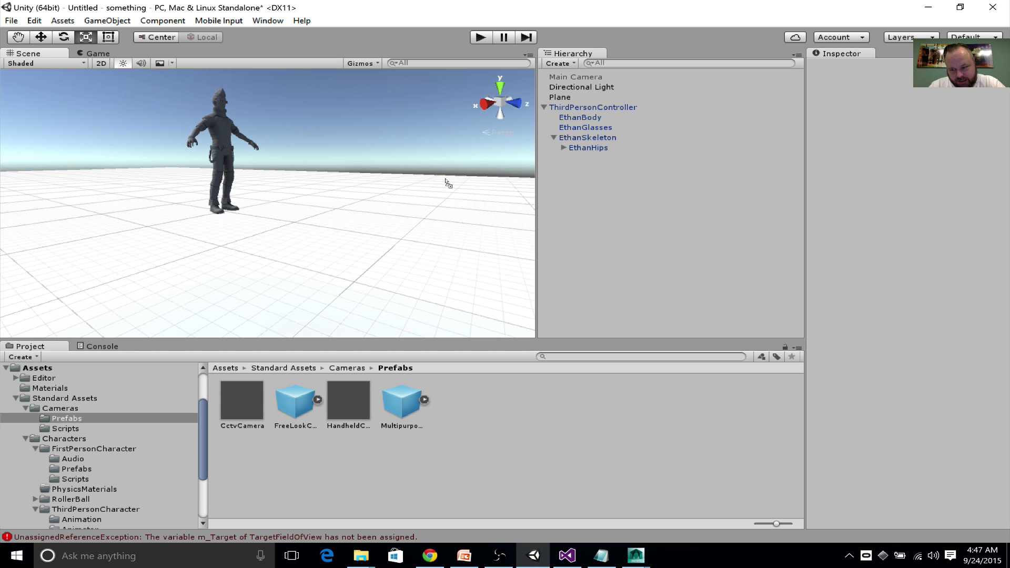
pyautogui.moveTo(448, 183); pyautogui.dragTo(448, 185)
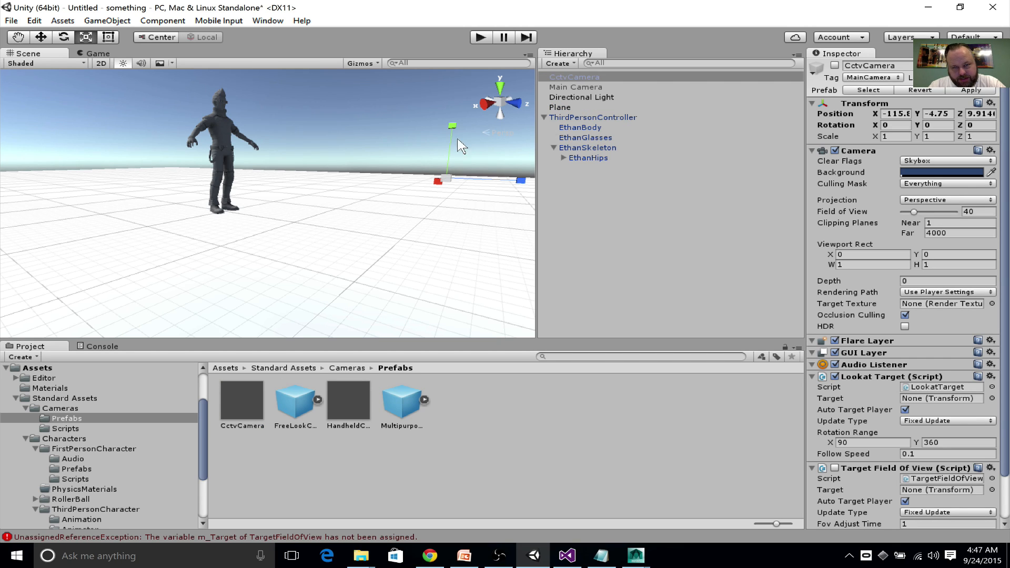
# Step: Move the CctvCamera to about X -91.5 and Y 9.6, above the ground plane
pyautogui.moveTo(451, 126)
pyautogui.mouseDown()
pyautogui.moveTo(454, 113)
pyautogui.moveTo(452, 126)
pyautogui.mouseUp()
pyautogui.click(40, 37)
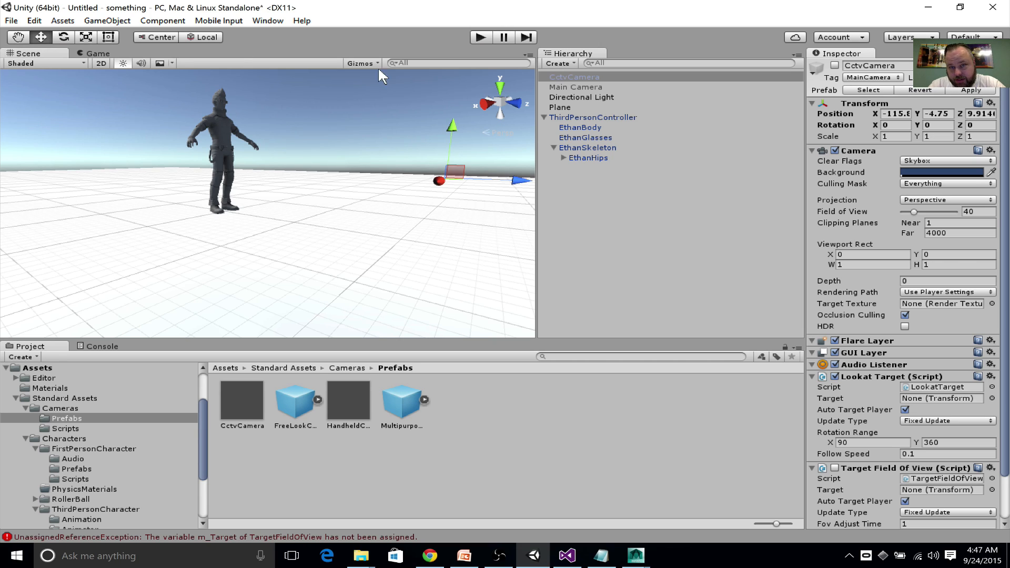
pyautogui.moveTo(452, 127); pyautogui.dragTo(427, 132)
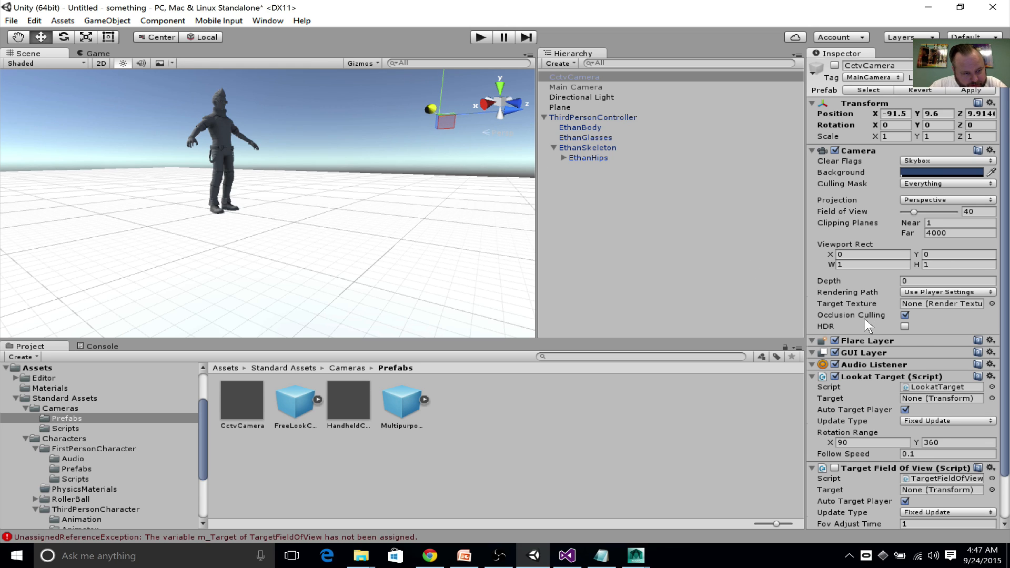
# Step: Assign ThirdPersonController as the Target of the CctvCamera's Target Field Of View script and play-test the scene
pyautogui.scroll(-3, 867, 326)
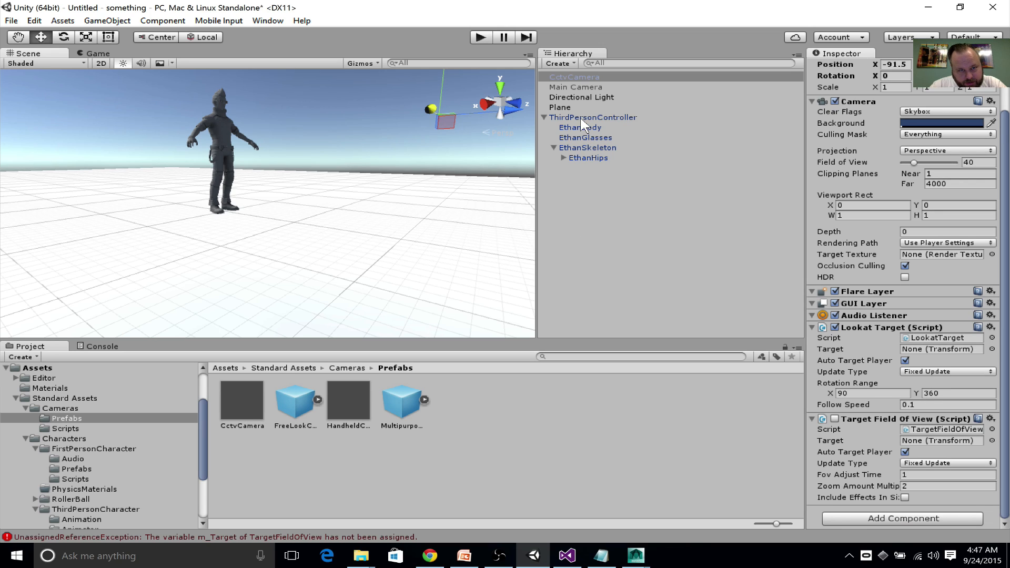
pyautogui.moveTo(583, 118); pyautogui.dragTo(935, 448)
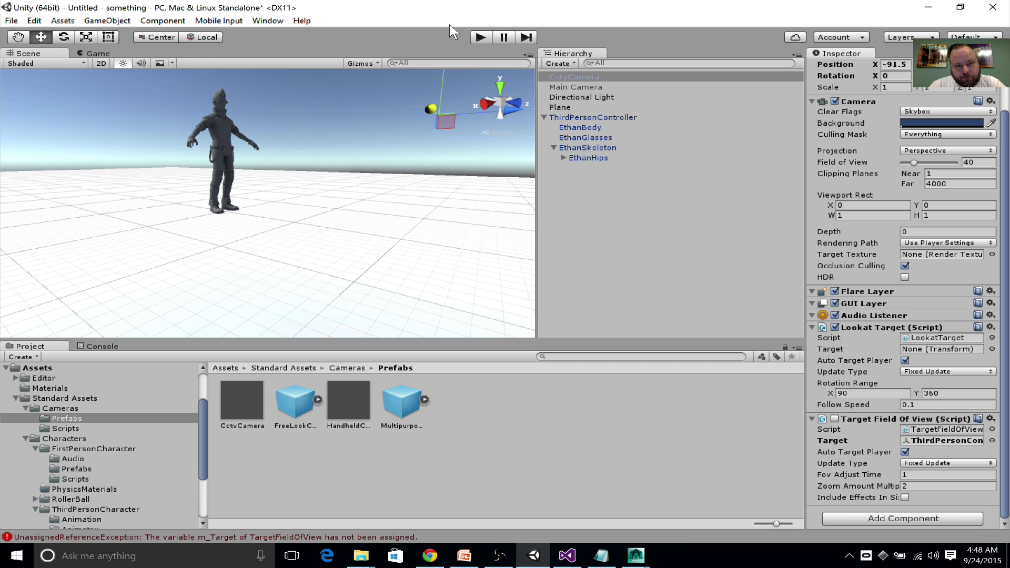
pyautogui.click(478, 38)
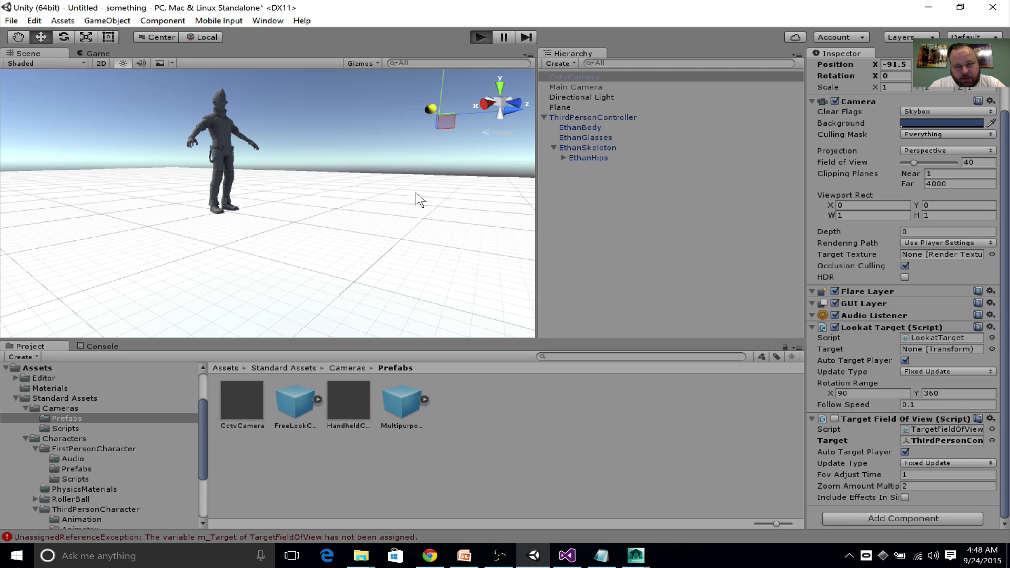
pyautogui.click(480, 37)
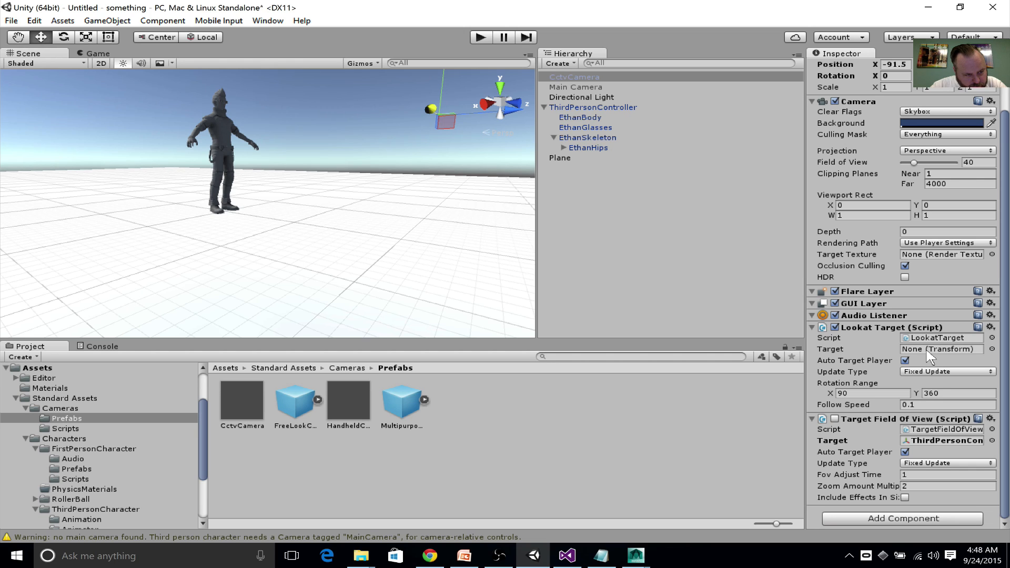
# Step: Assign ThirdPersonController as the Target of the CctvCamera's Lookat Target script and run the scene again
pyautogui.click(935, 442)
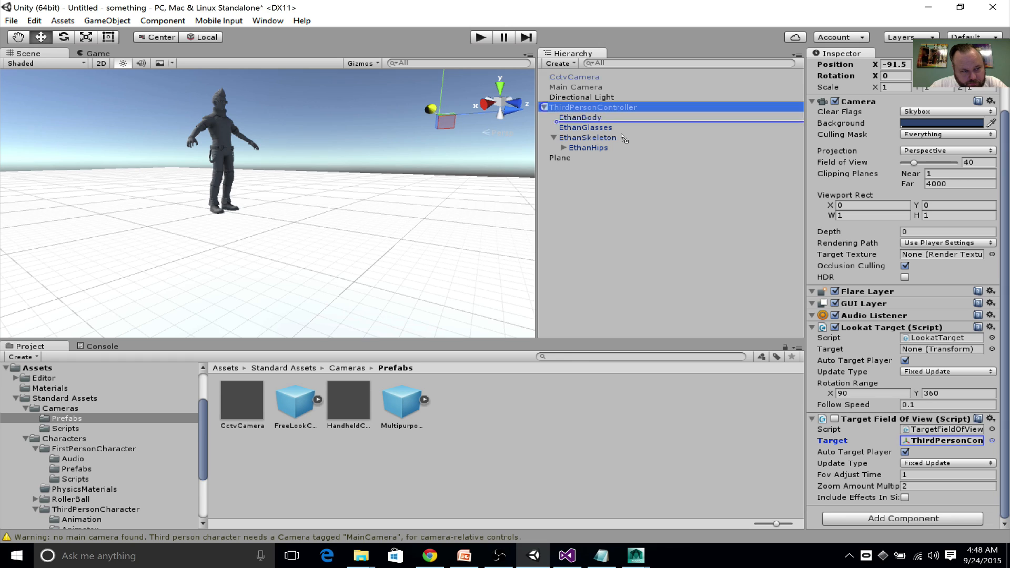
pyautogui.click(916, 350)
pyautogui.moveTo(917, 353); pyautogui.dragTo(918, 353)
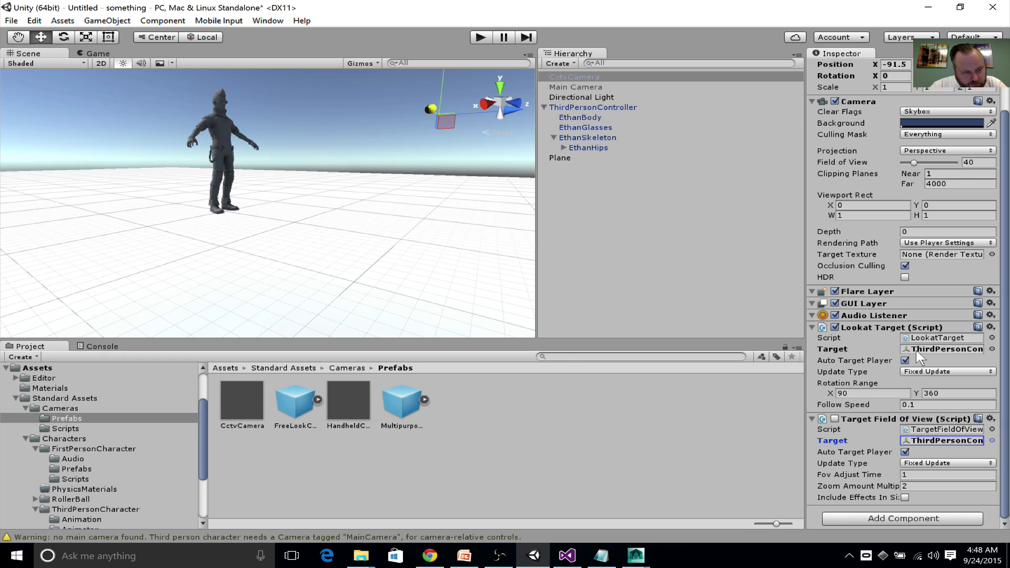
pyautogui.click(952, 445)
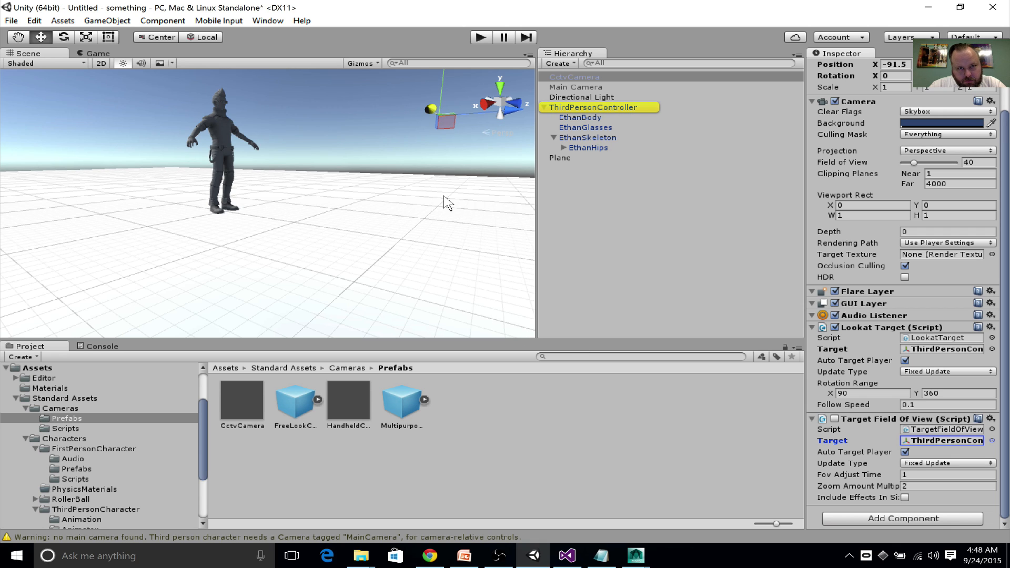
pyautogui.click(479, 38)
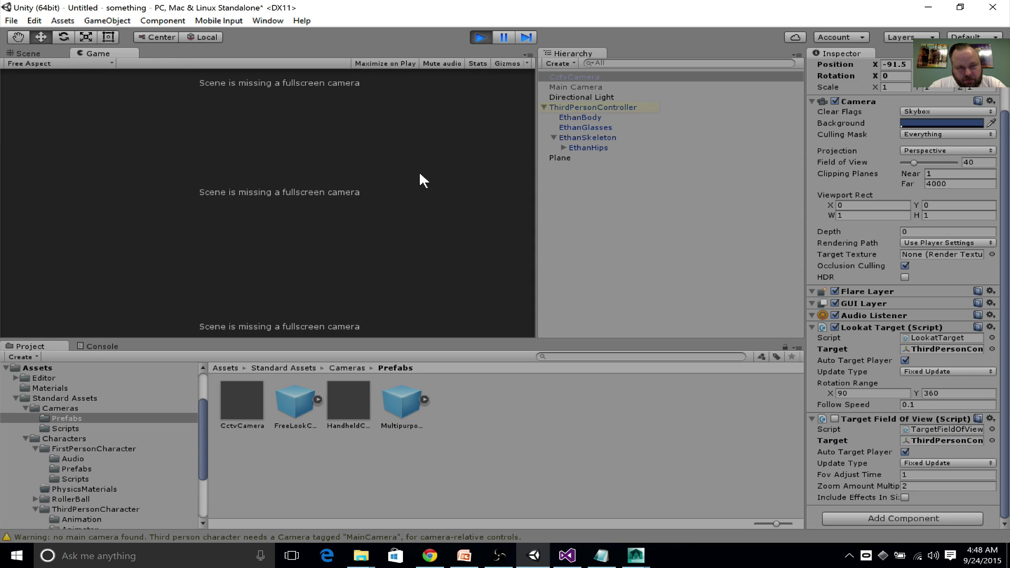
pyautogui.click(481, 40)
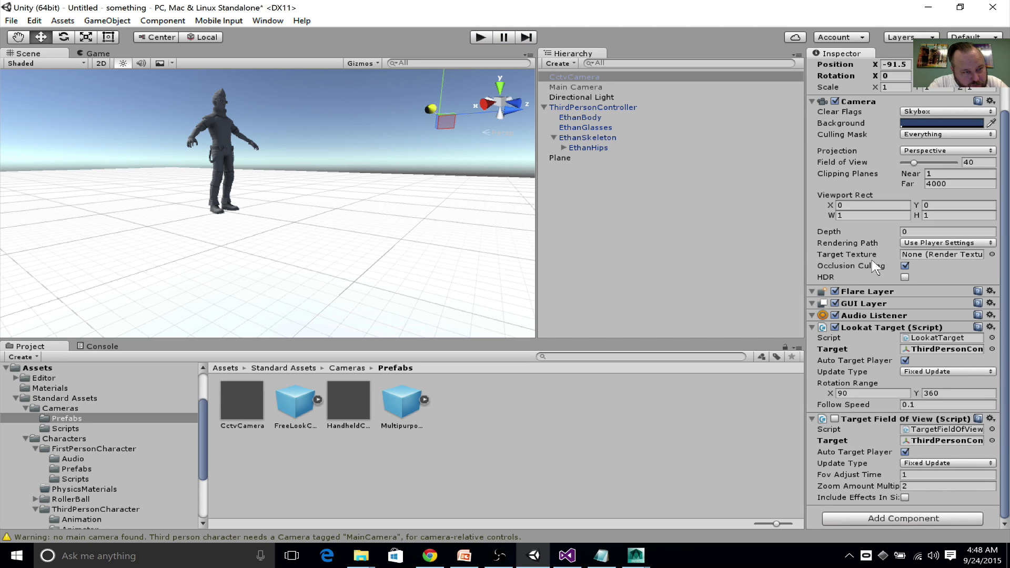
# Step: Activate the CctvCamera object and play-test how it tracks the character
pyautogui.scroll(3, 861, 257)
pyautogui.scroll(-3, 861, 257)
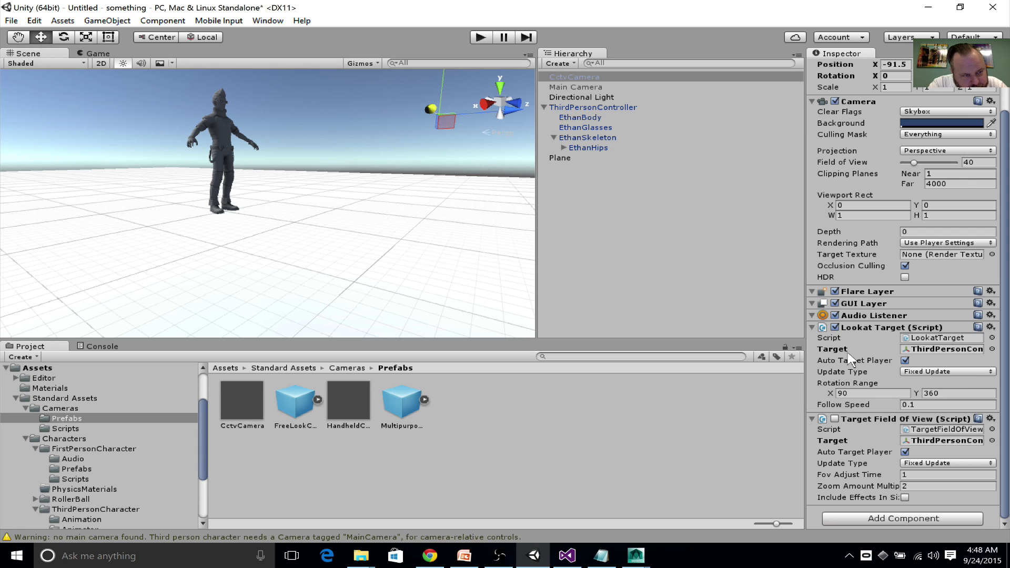
pyautogui.scroll(3, 847, 379)
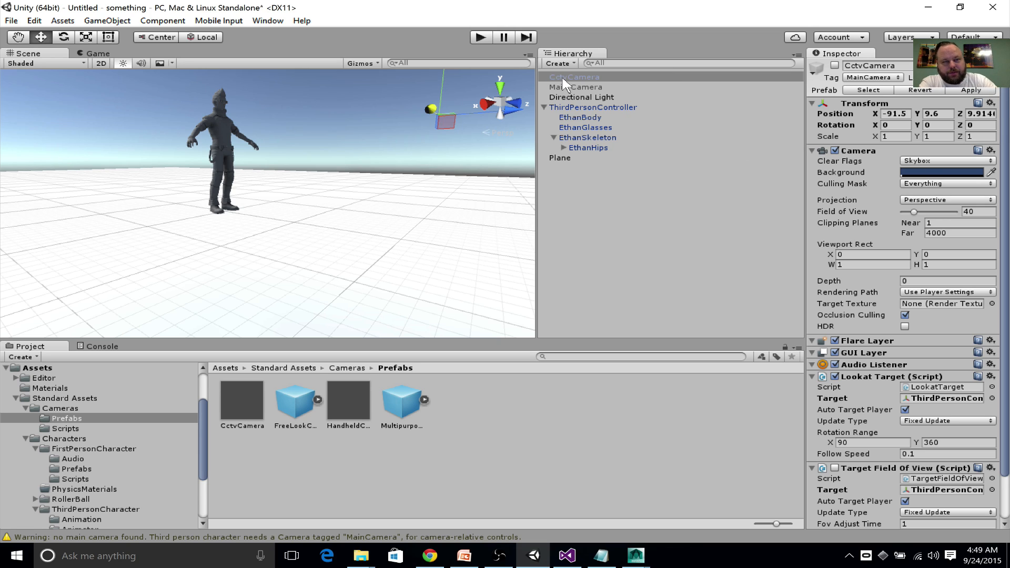
pyautogui.click(835, 65)
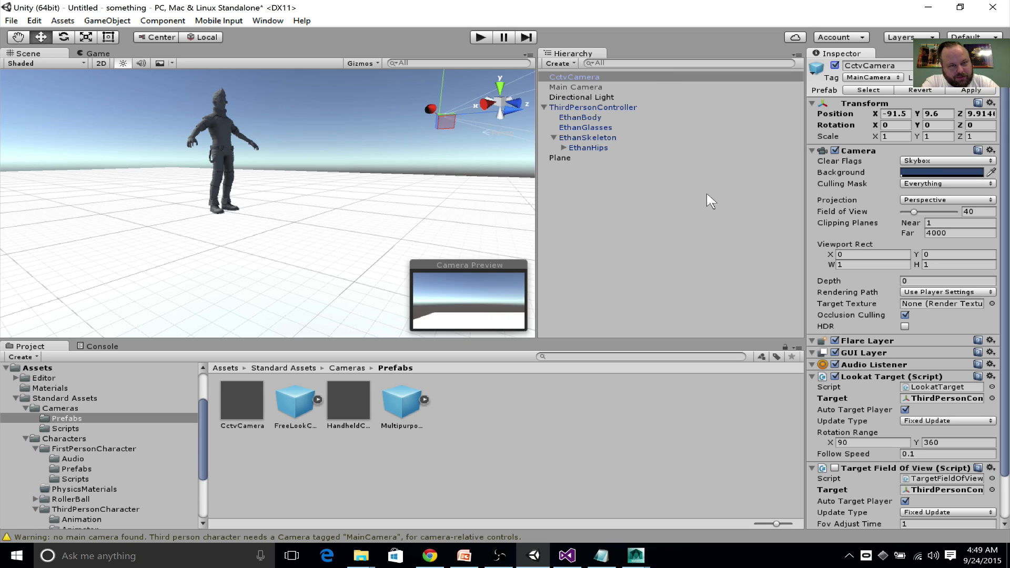
pyautogui.click(481, 37)
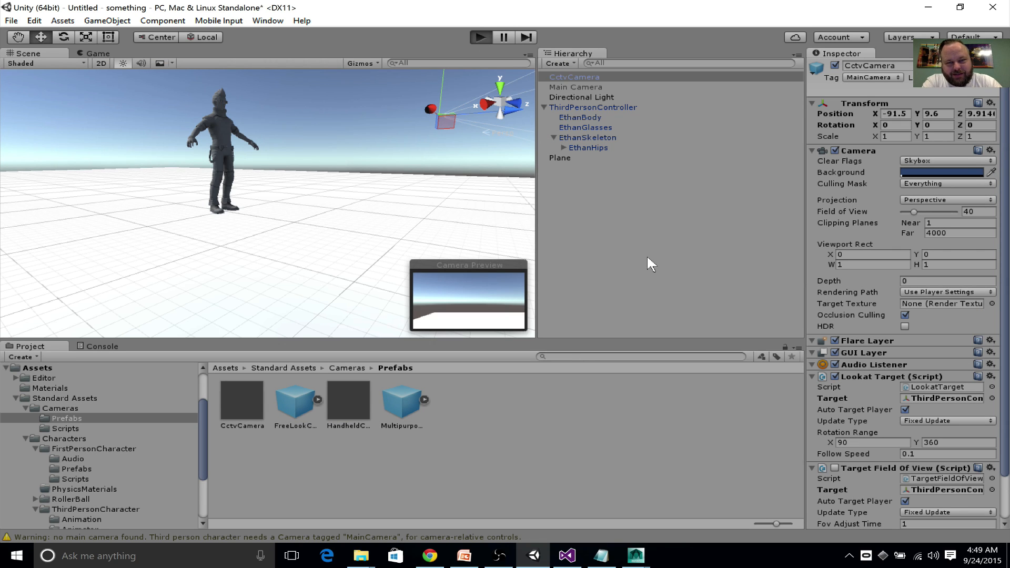
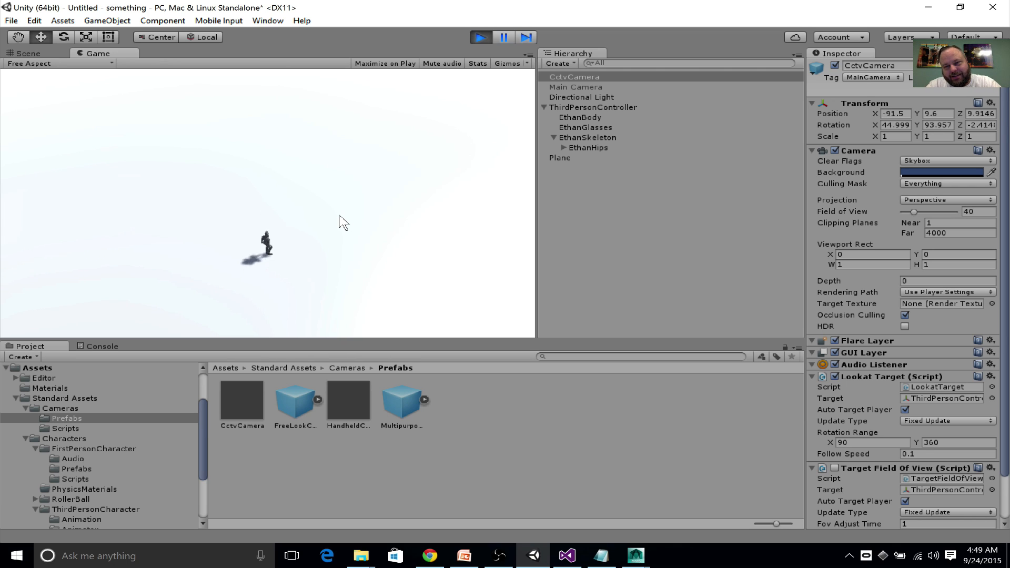
pyautogui.click(480, 38)
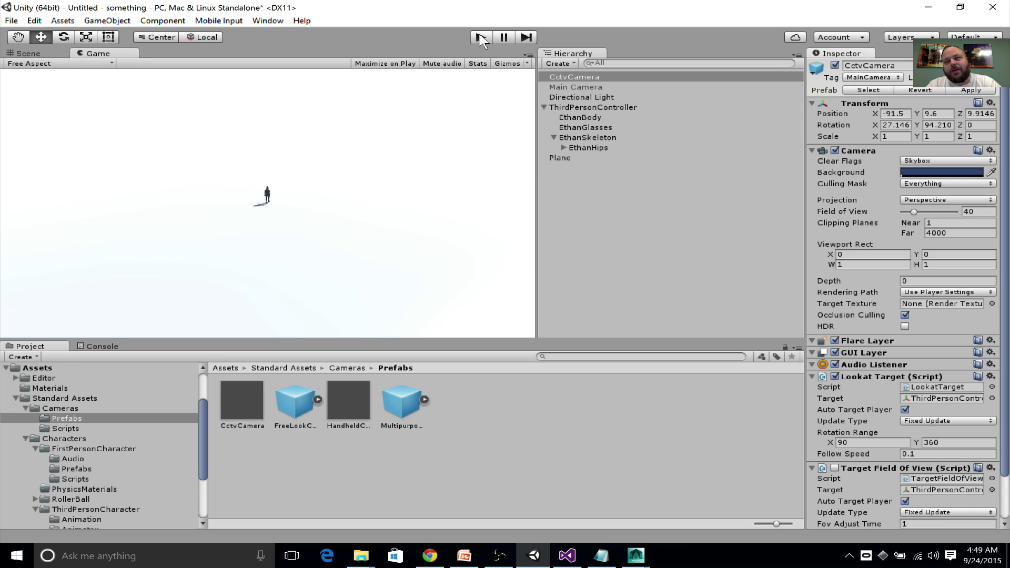
# Step: Save the scene as BigBrother in the project's Assets folder
pyautogui.click(12, 21)
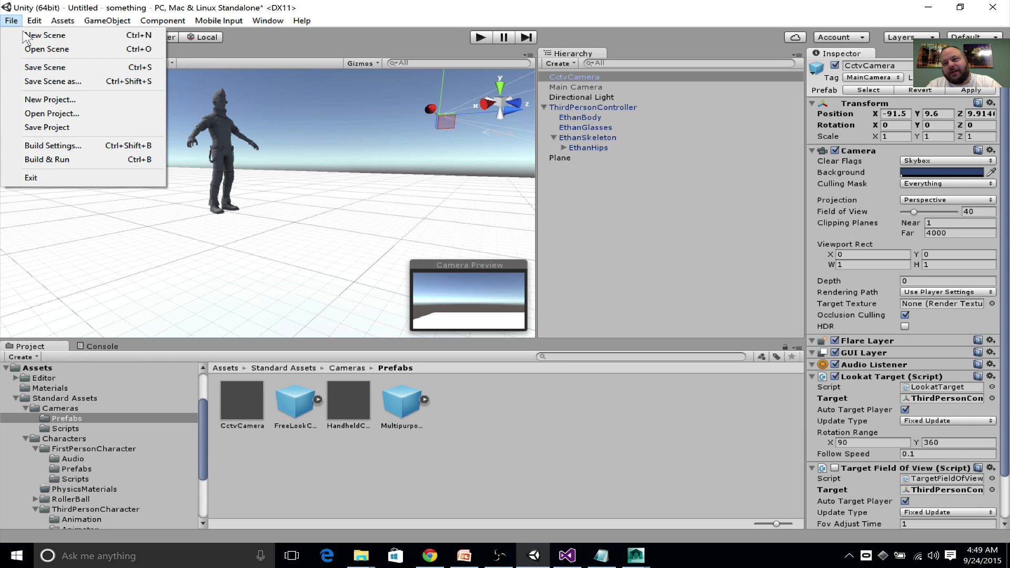
pyautogui.click(71, 82)
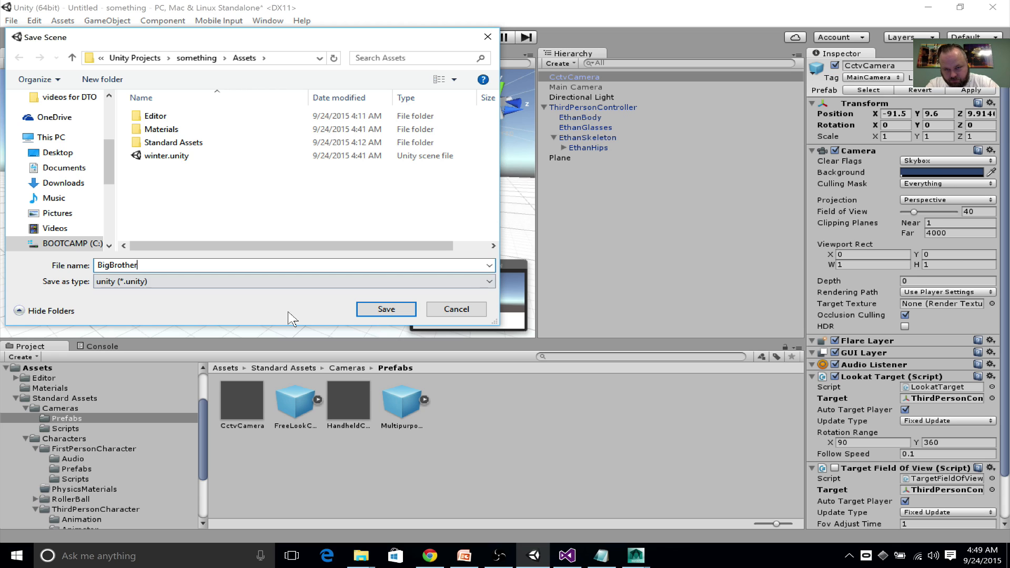
pyautogui.click(383, 310)
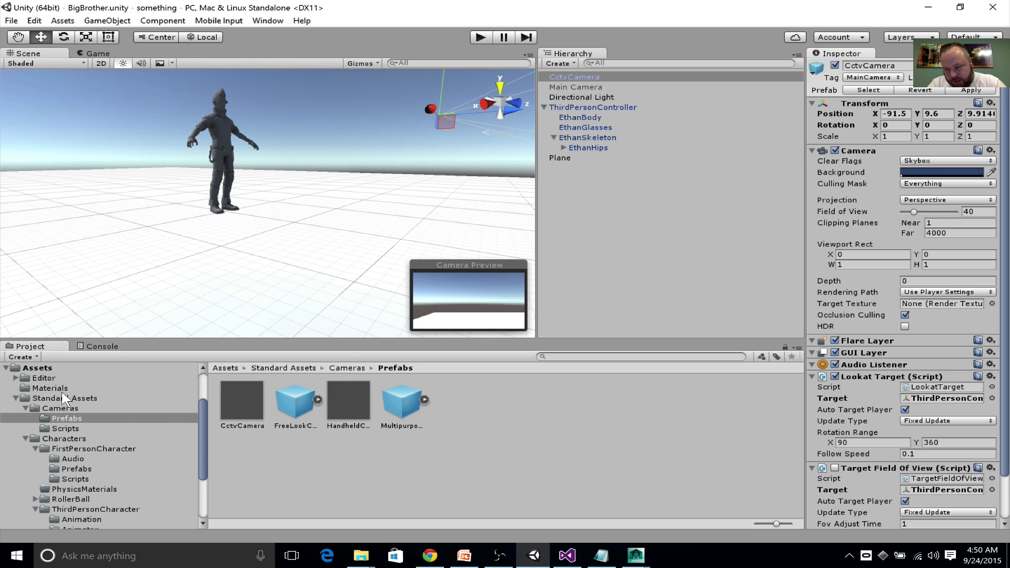
# Step: Open the winter scene from the project's Assets folder
pyautogui.click(45, 368)
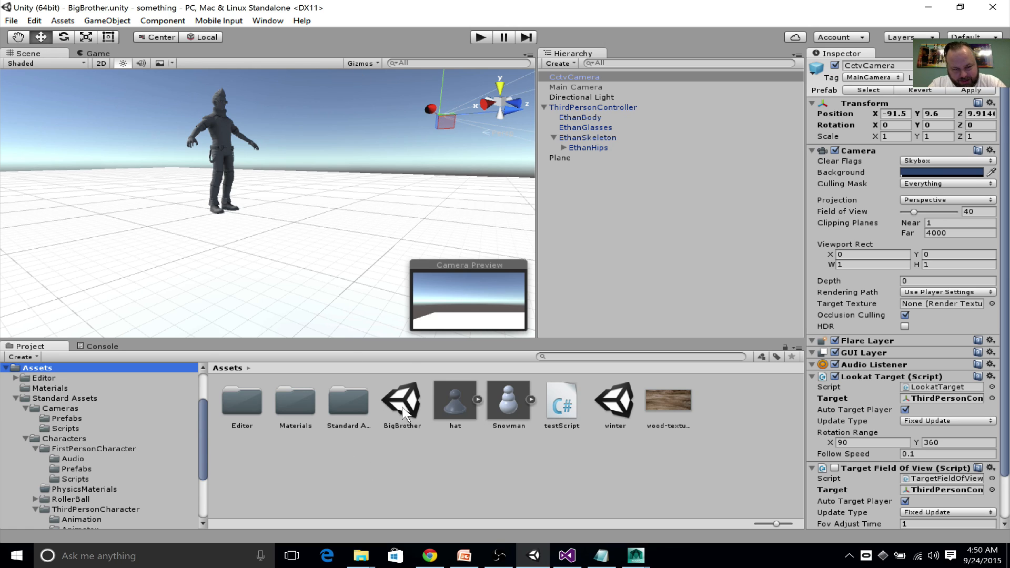
pyautogui.doubleClick(614, 401)
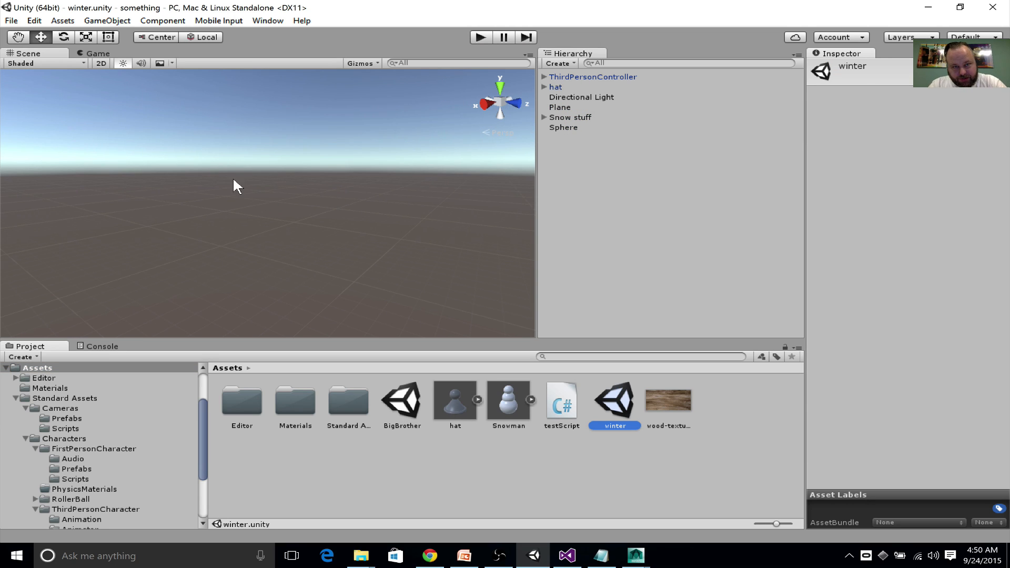
# Step: Open testScript in Visual Studio for editing and delete the two color-reset lines inside the OnCollisionExit method
pyautogui.keyDown('alt'); pyautogui.moveTo(269, 199); pyautogui.dragTo(335, 176); pyautogui.keyUp('alt')
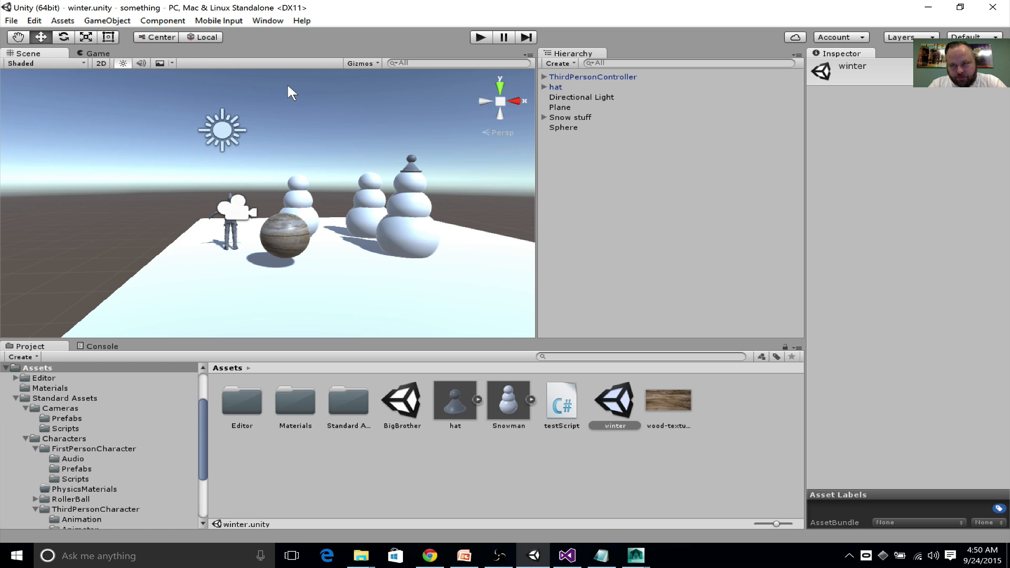
pyautogui.click(280, 237)
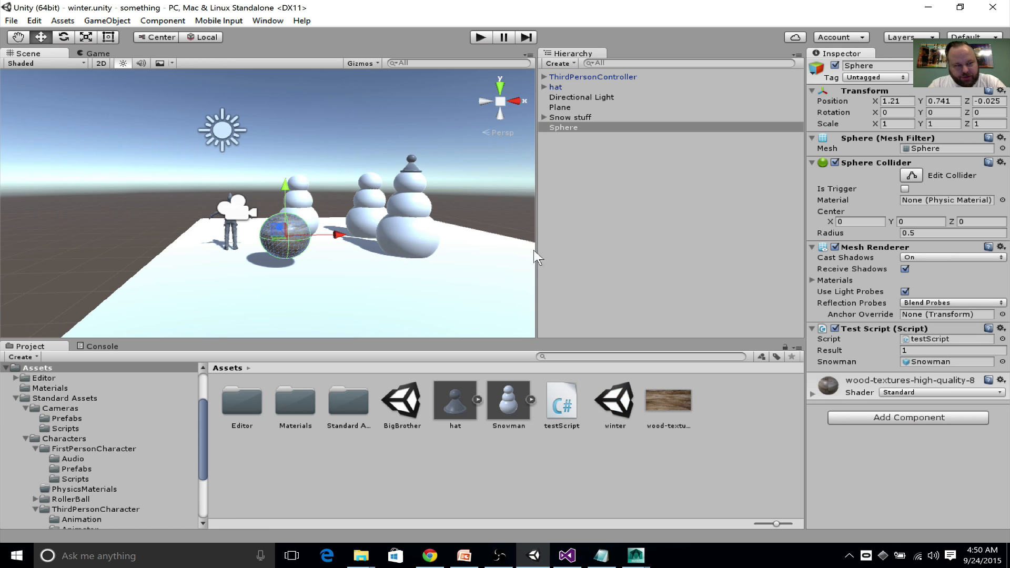
pyautogui.doubleClick(563, 405)
pyautogui.scroll(-2, 630, 236)
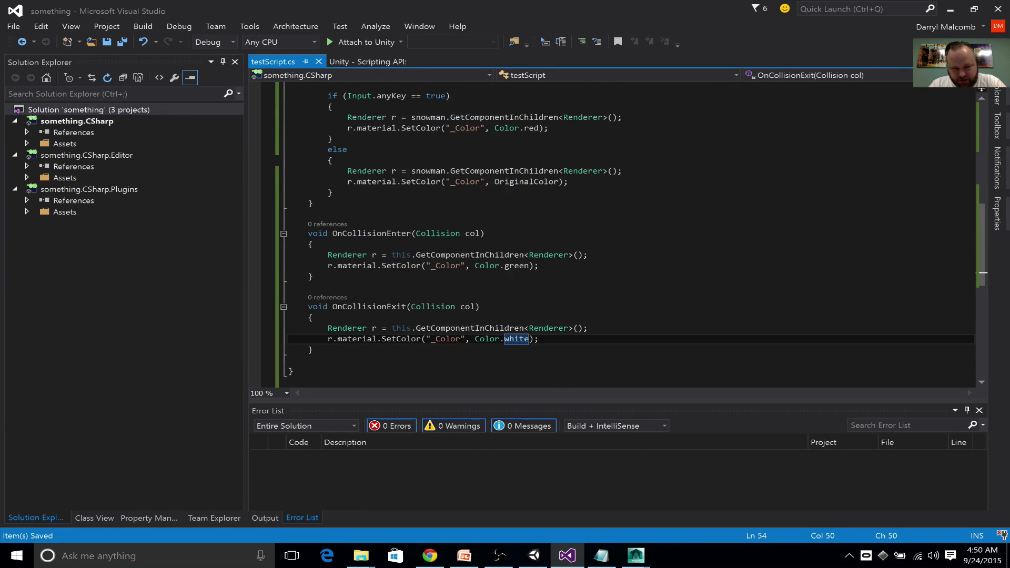
pyautogui.scroll(1, 630, 235)
pyautogui.moveTo(540, 339); pyautogui.dragTo(328, 329)
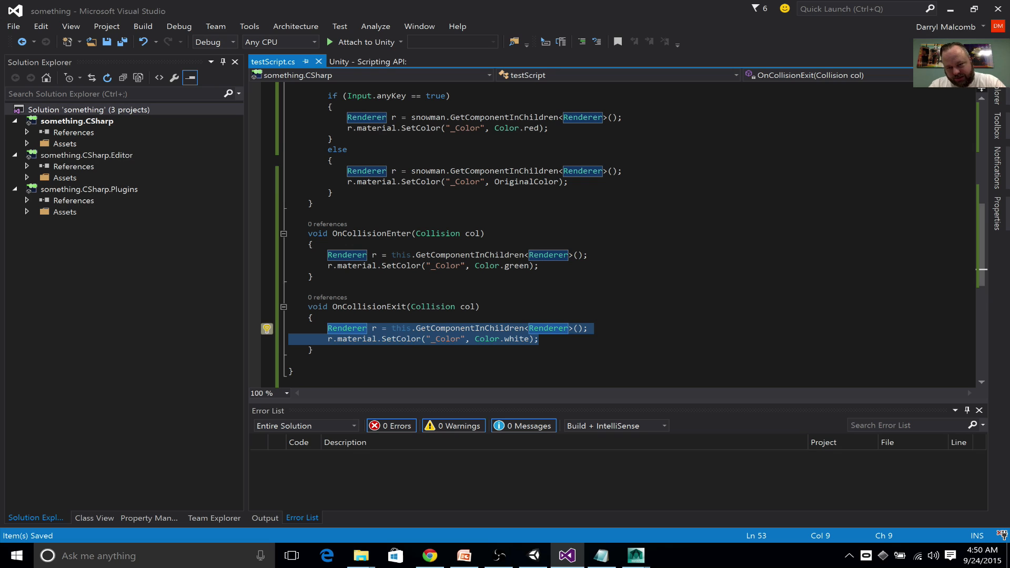
pyautogui.press('Delete')
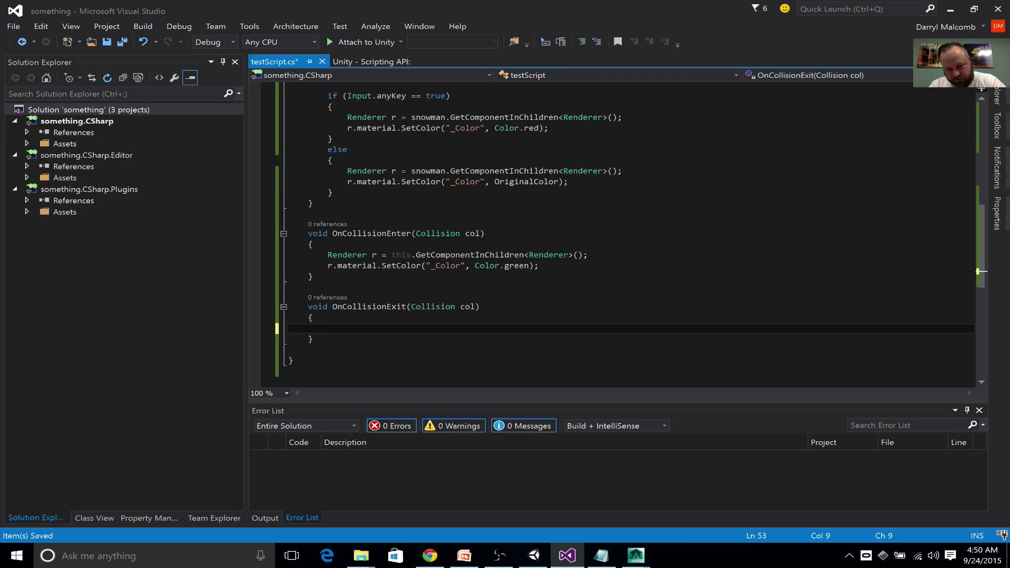
# Step: Add the statement Application.LoadLevel("BigBrother"); to the OnCollisionExit method and save the script
pyautogui.write('App')
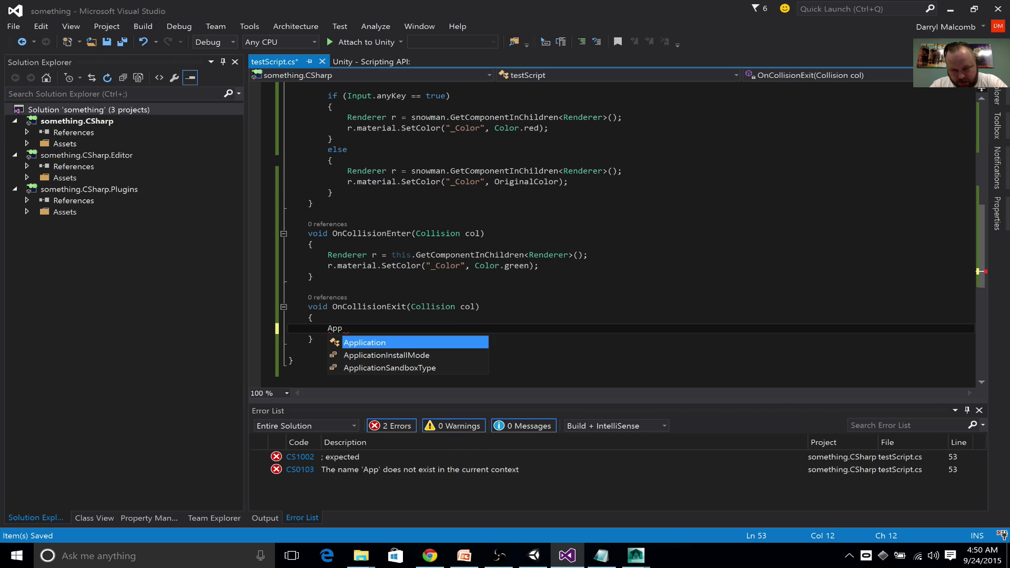
pyautogui.press('Tab')
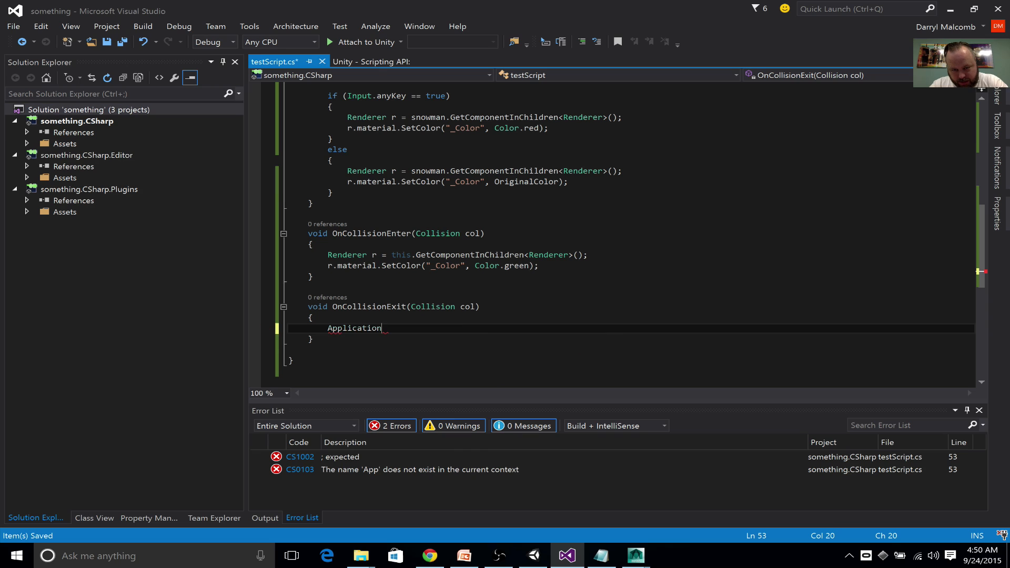
pyautogui.write('.l')
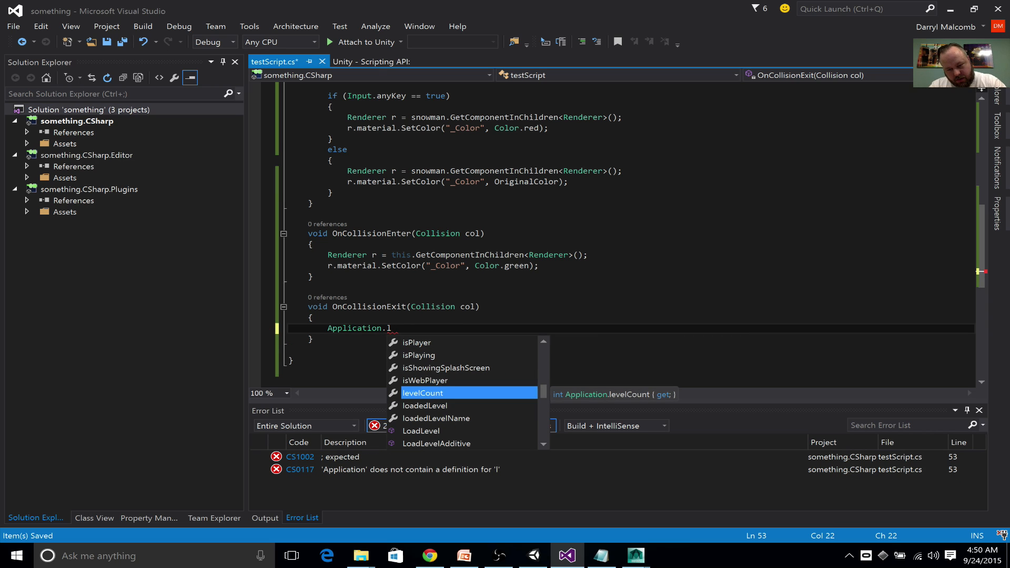
pyautogui.press('Down')
pyautogui.press('Down')
pyautogui.press('Down')
pyautogui.press('Tab')
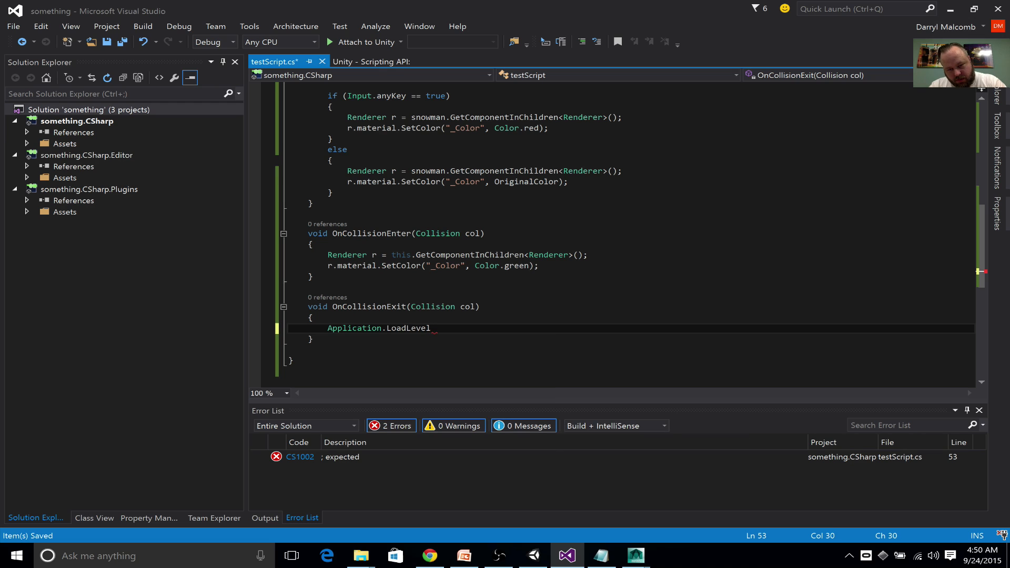
pyautogui.write('(')
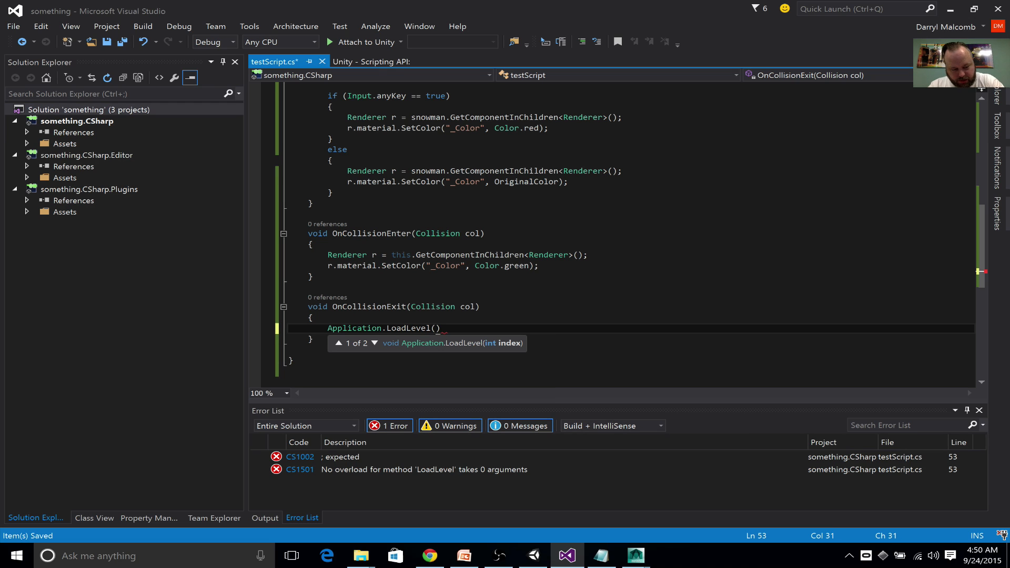
pyautogui.write('"')
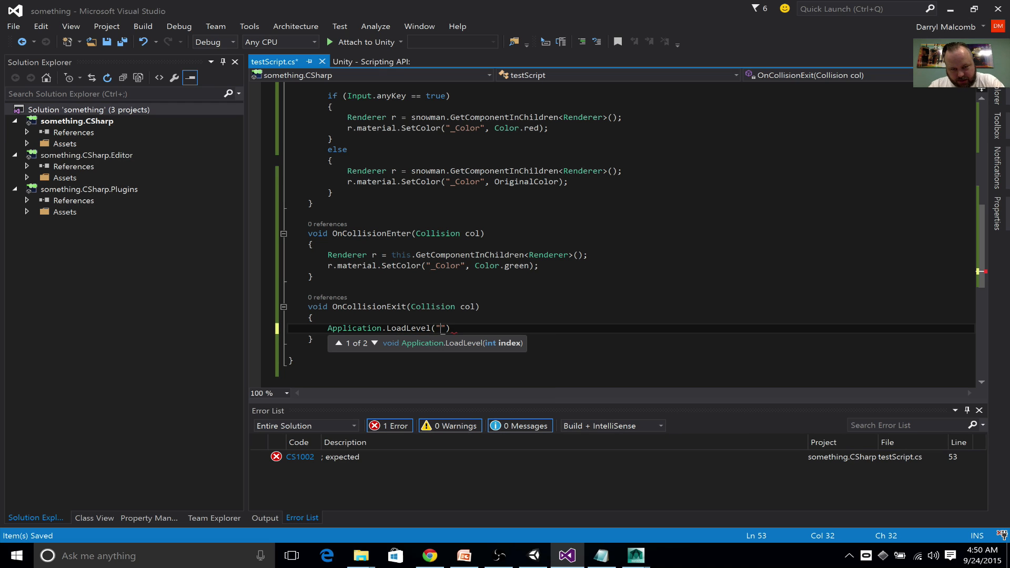
pyautogui.press('Down')
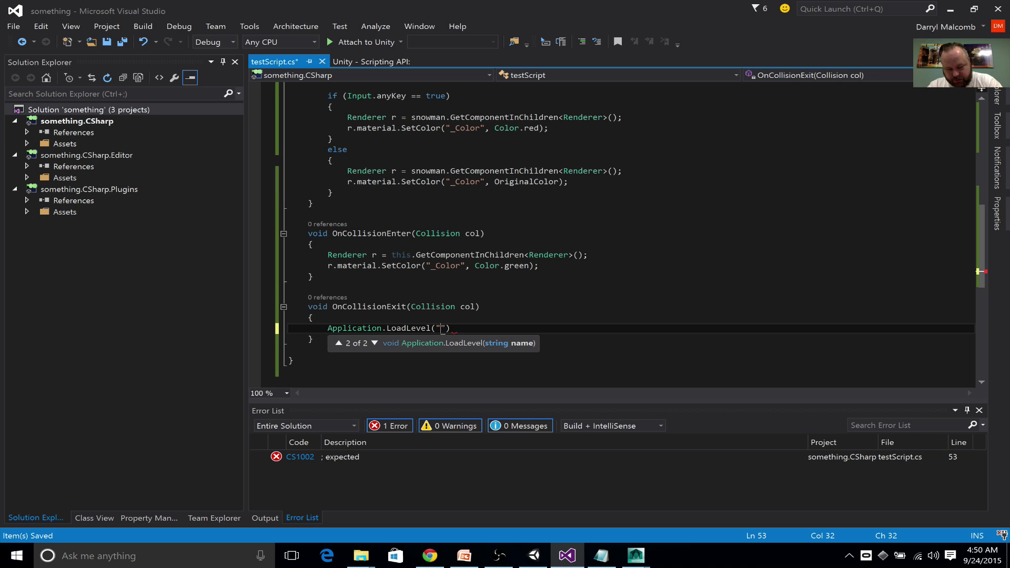
pyautogui.write('BigBro')
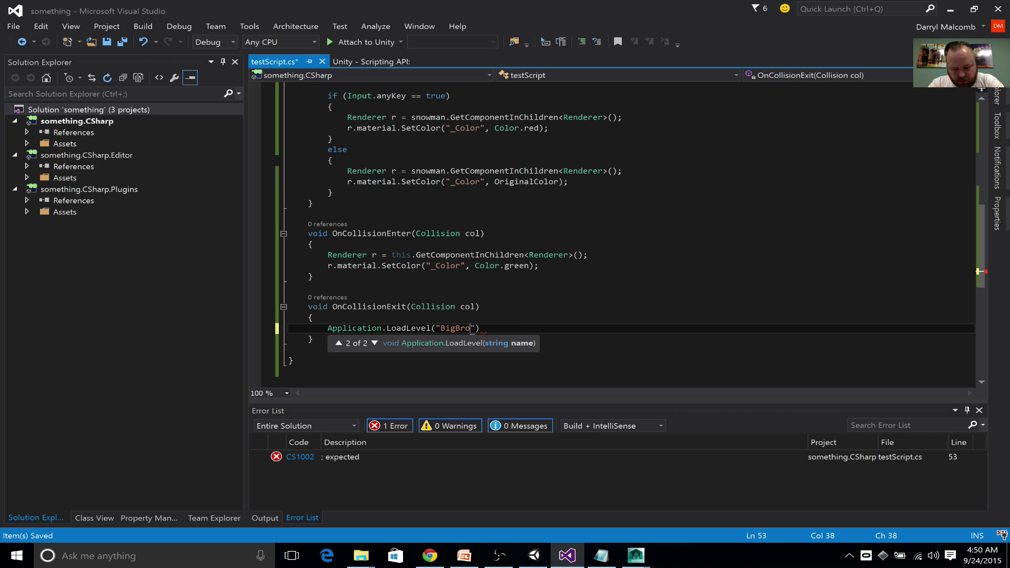
pyautogui.write('ther')
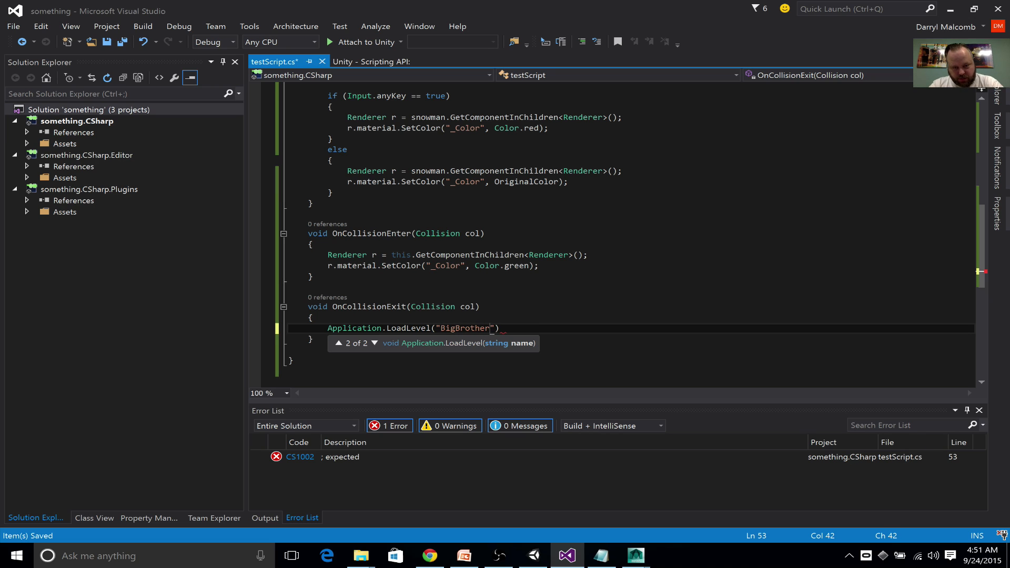
pyautogui.write('")')
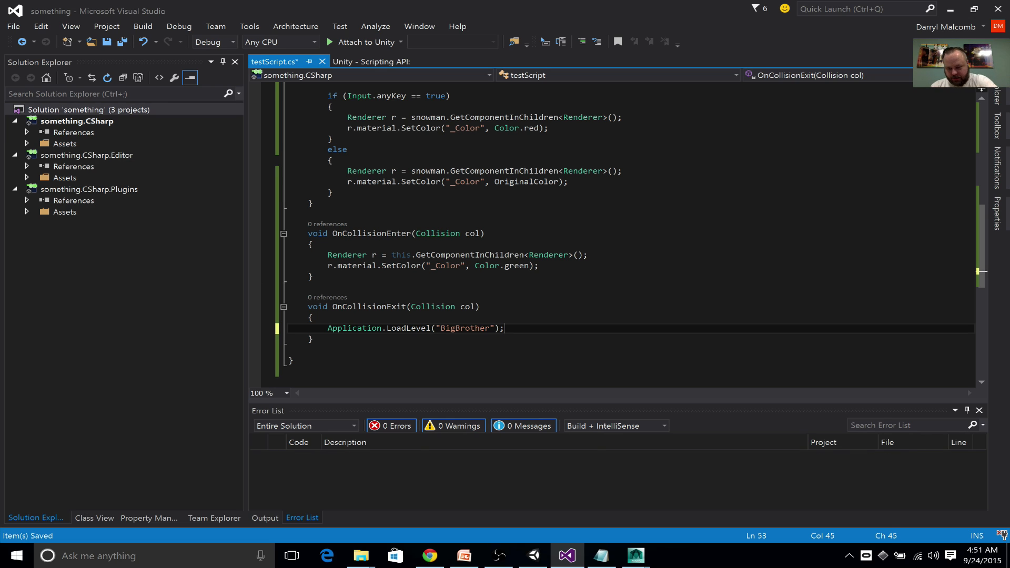
pyautogui.hotkey('ctrl', 's')
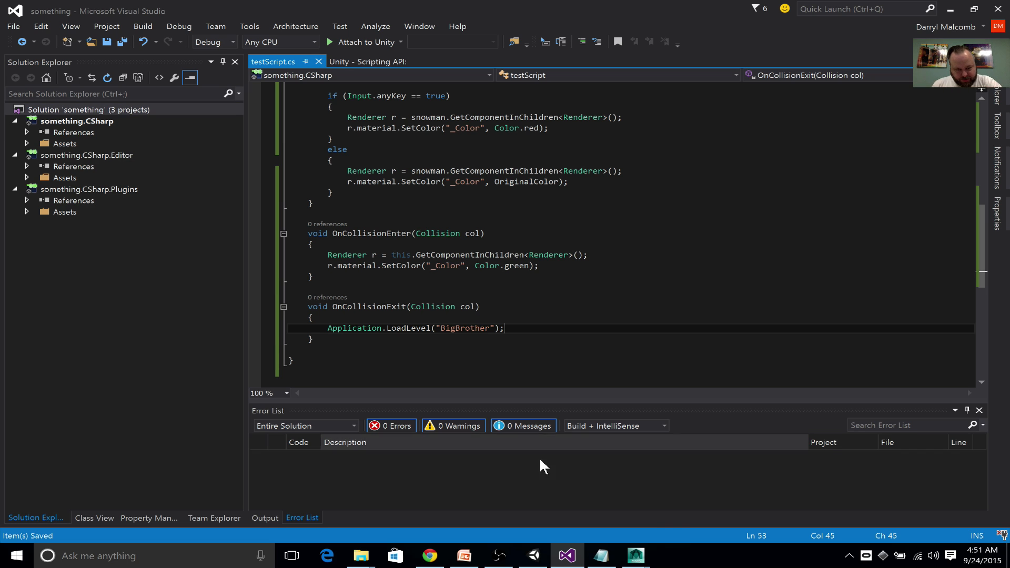
# Step: Switch back to Unity and add the BigBrother scene to the build settings' Scenes In Build list below winter.unity
pyautogui.click(533, 556)
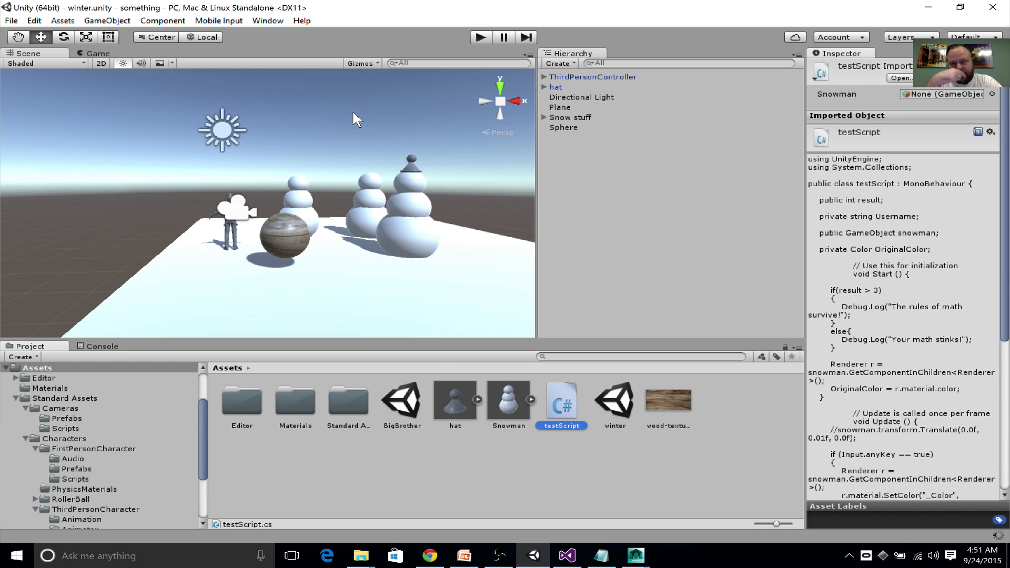
pyautogui.click(11, 20)
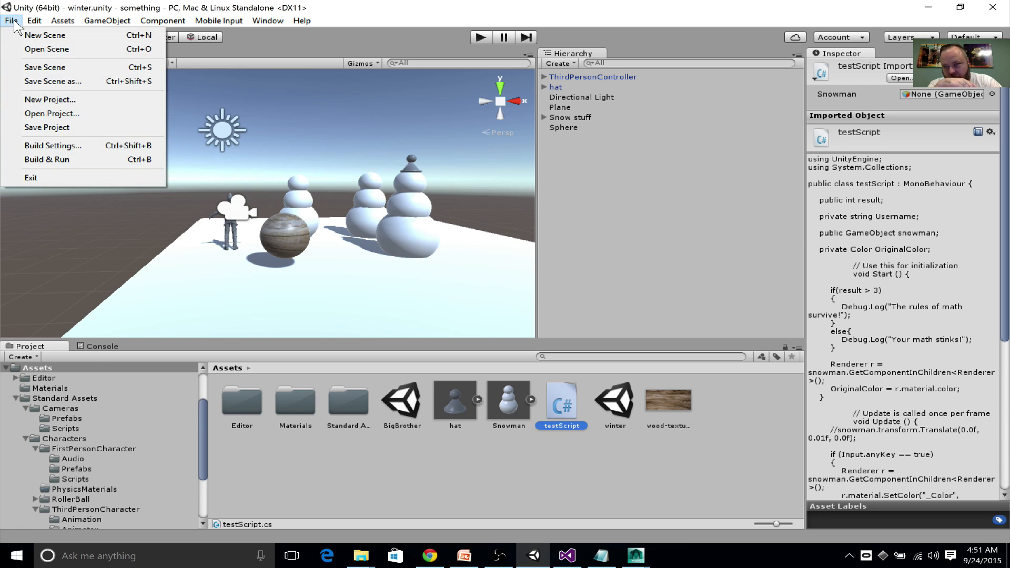
pyautogui.click(89, 148)
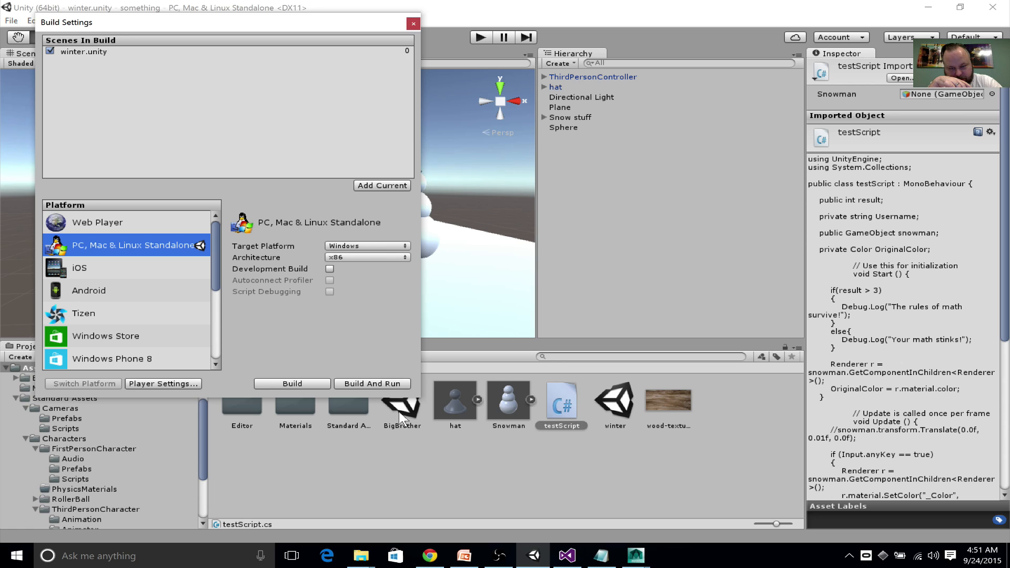
pyautogui.moveTo(400, 418); pyautogui.dragTo(149, 116)
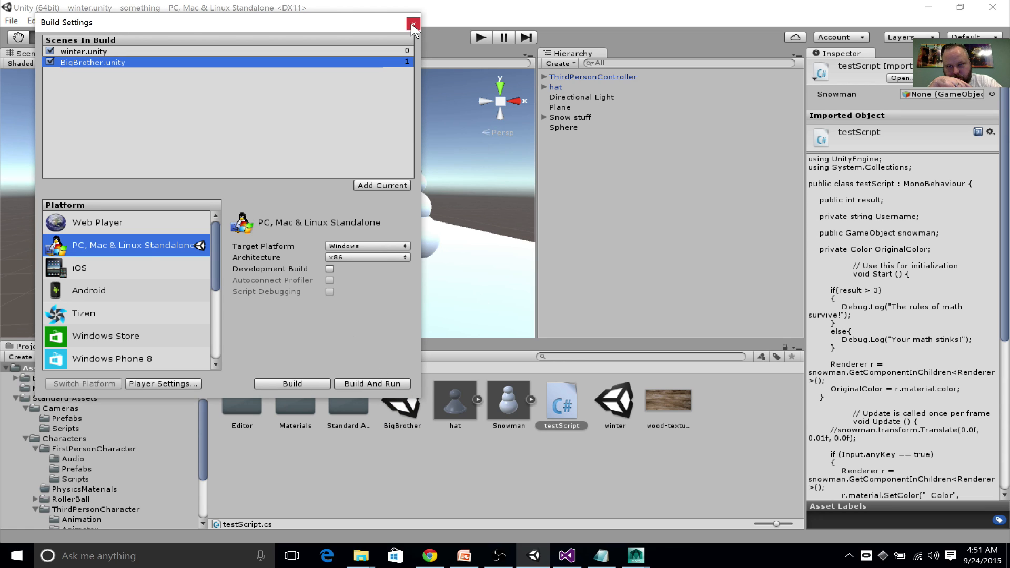
pyautogui.click(413, 24)
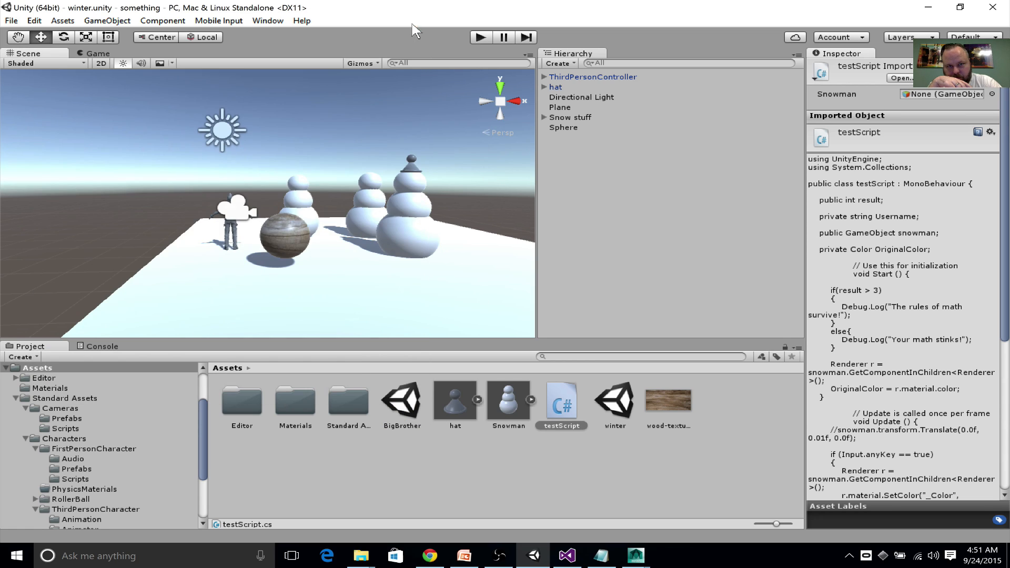
# Step: Play the winter scene and walk the character into the wooden sphere and away from it to test the level load
pyautogui.click(480, 37)
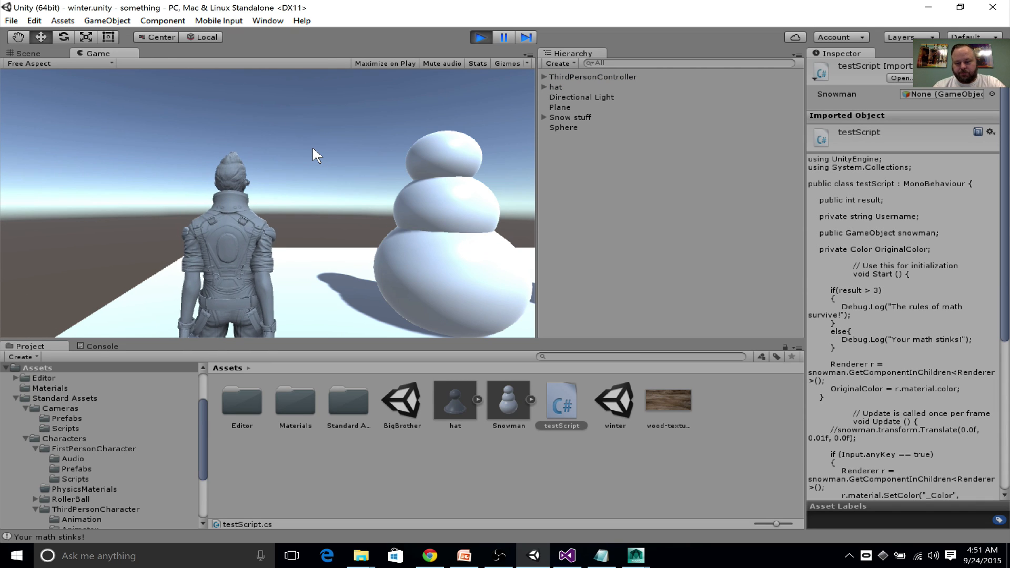
pyautogui.press('d')
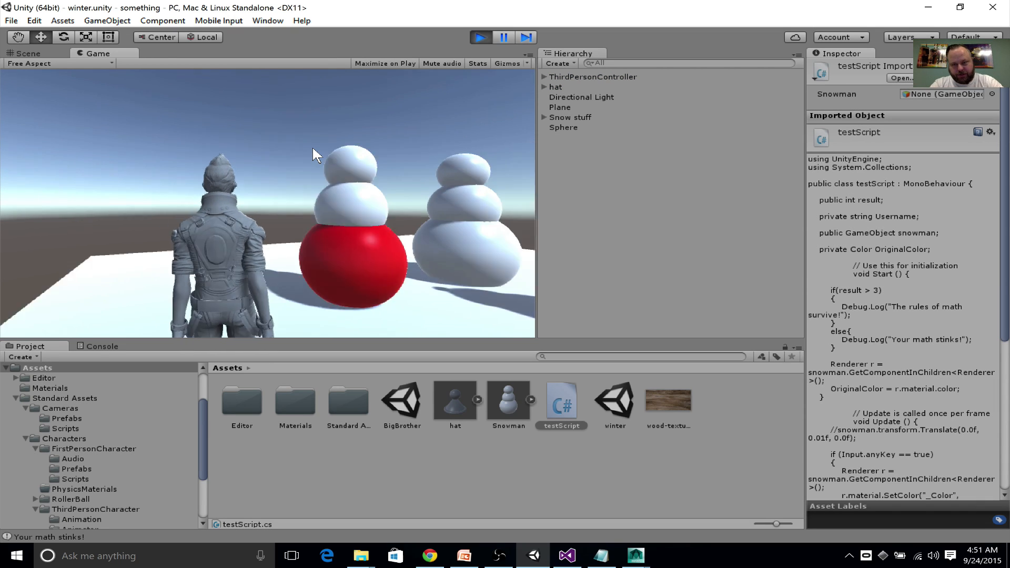
pyautogui.press('d')
pyautogui.press('a')
pyautogui.press('a')
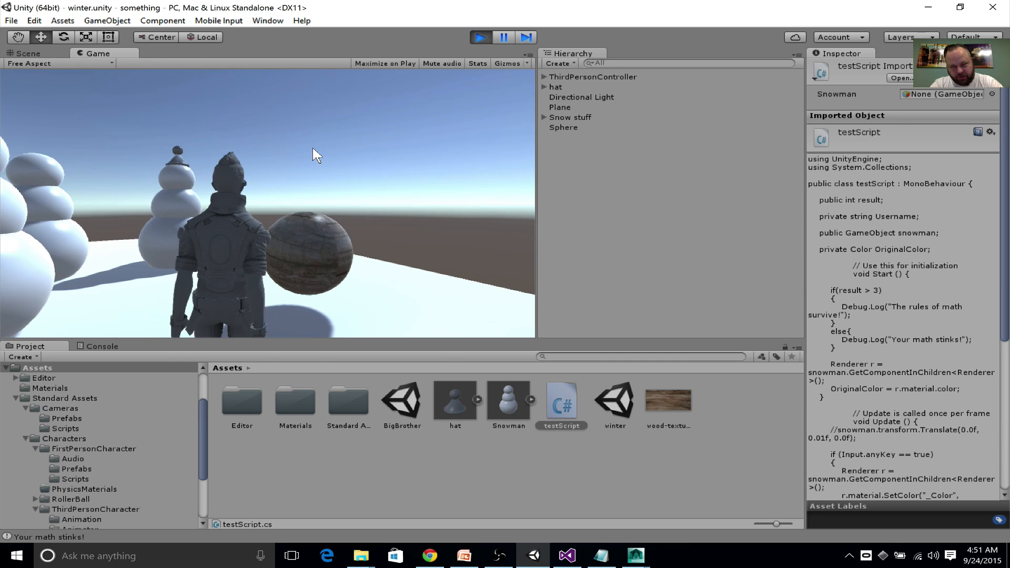
pyautogui.press('w')
pyautogui.press('d')
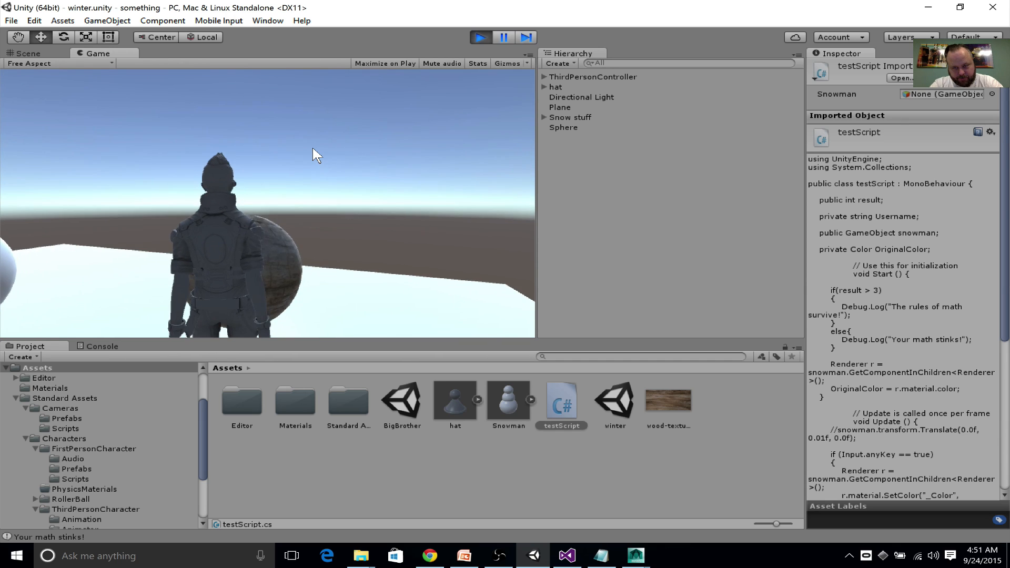
pyautogui.press('w')
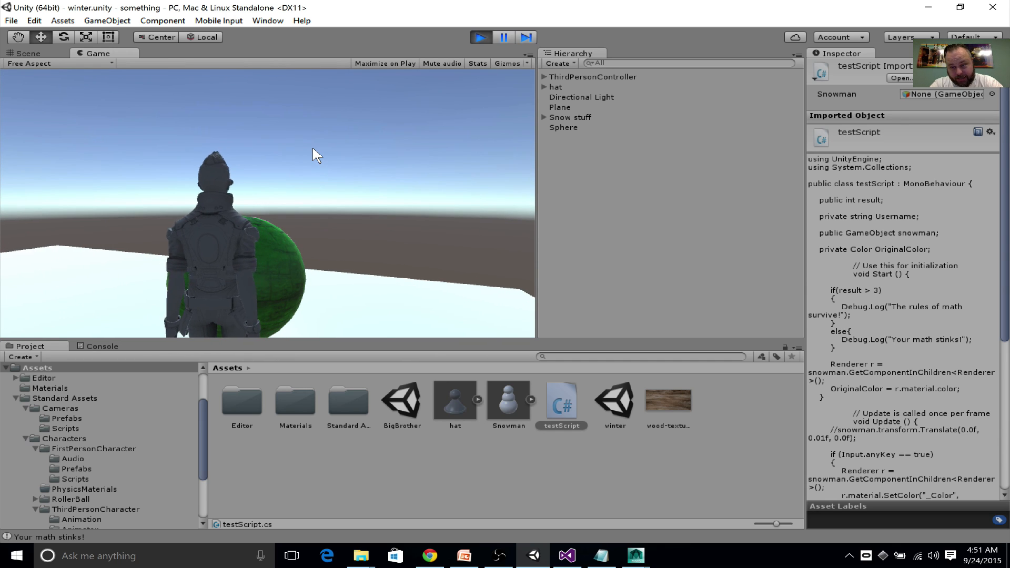
pyautogui.press('d')
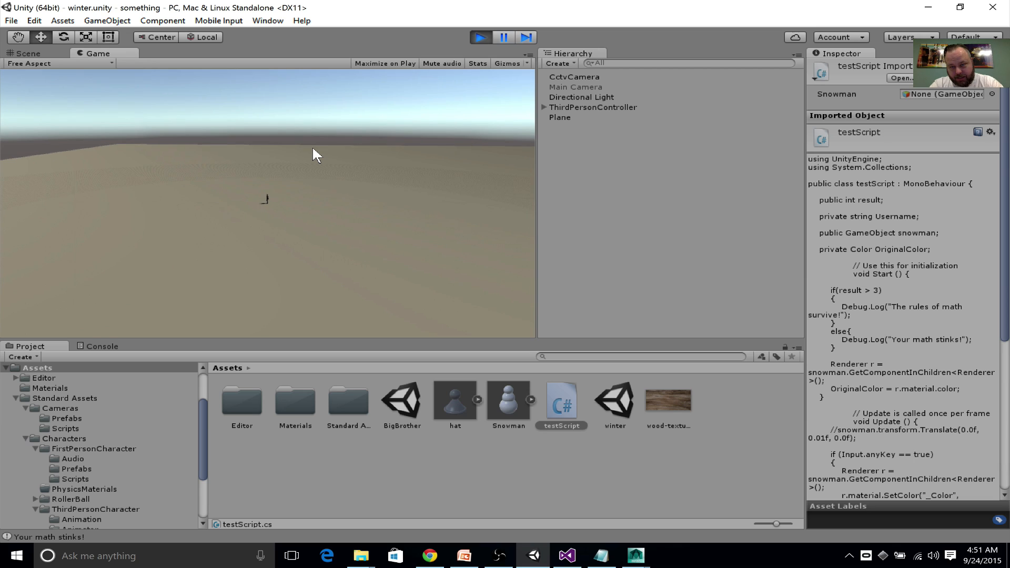
# Step: Run the character around the BigBrother plane to check that the CCTV camera tracks it in the running game
pyautogui.press('w')
pyautogui.press('w')
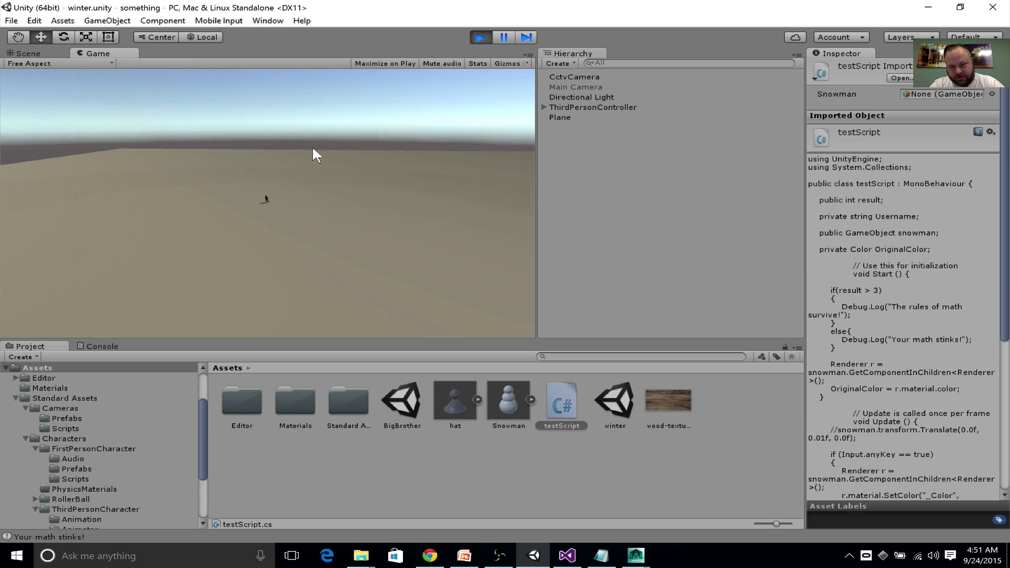
pyautogui.press('a')
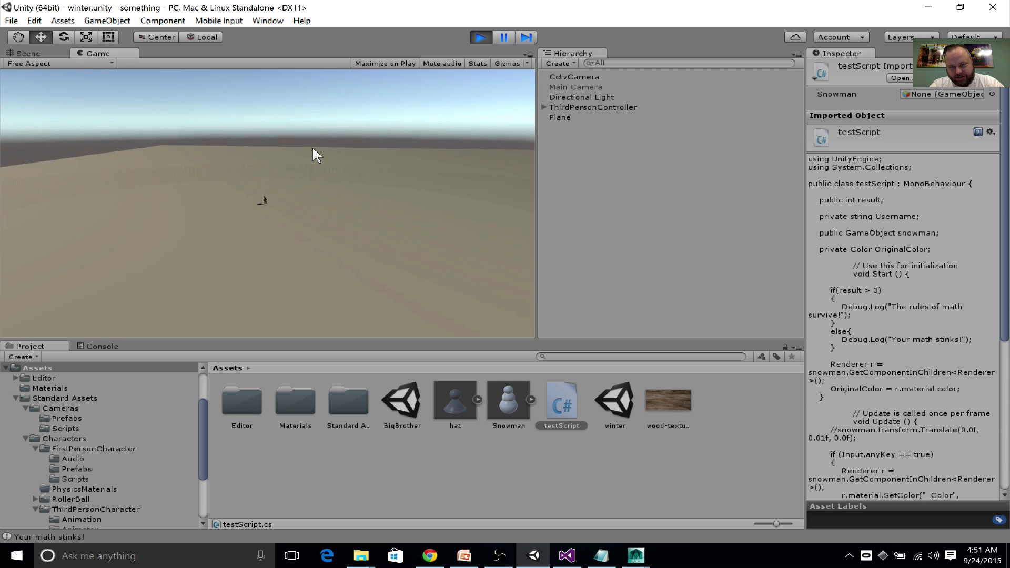
pyautogui.press('s')
pyautogui.press('s')
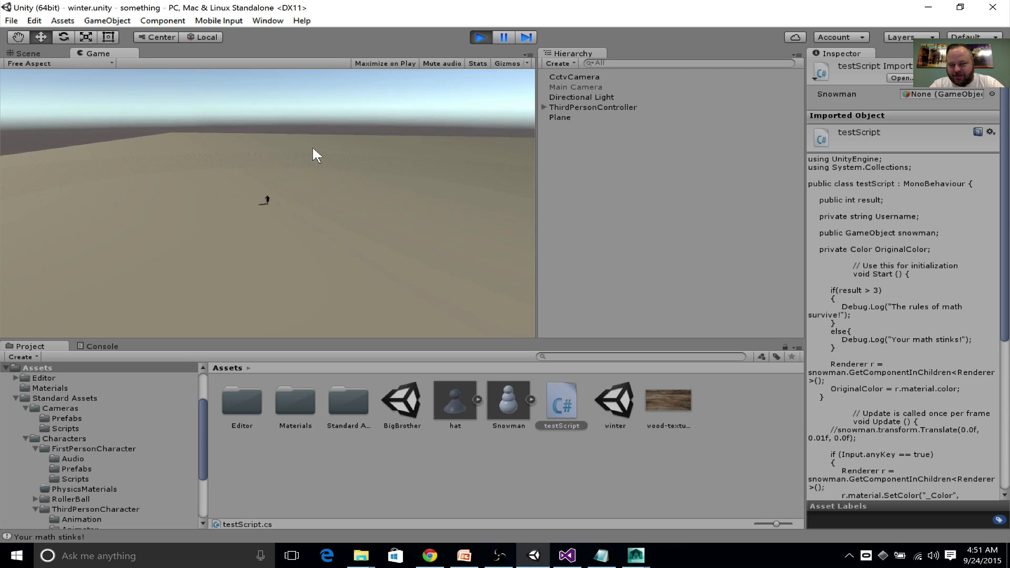
pyautogui.press('s')
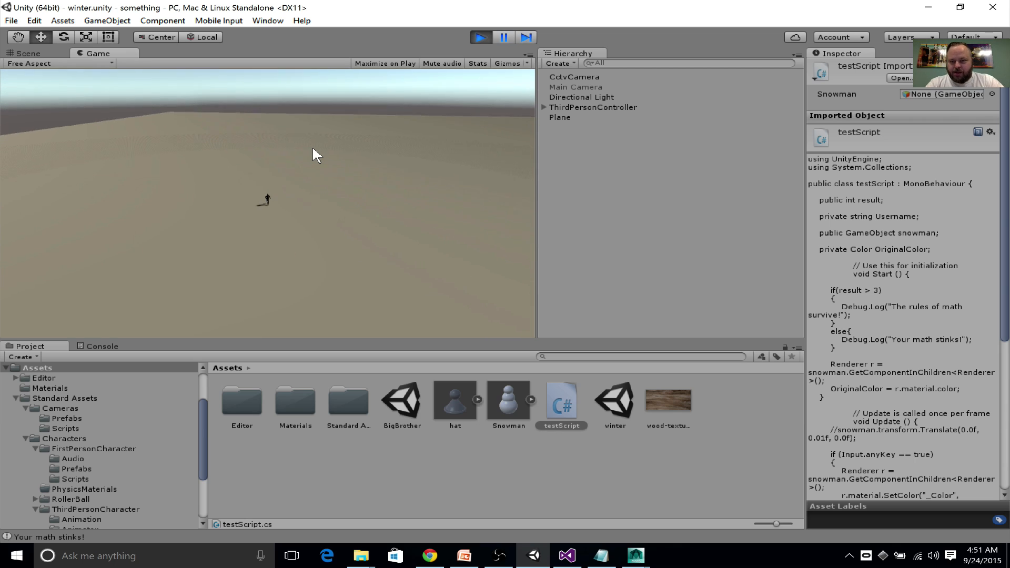
pyautogui.press('s')
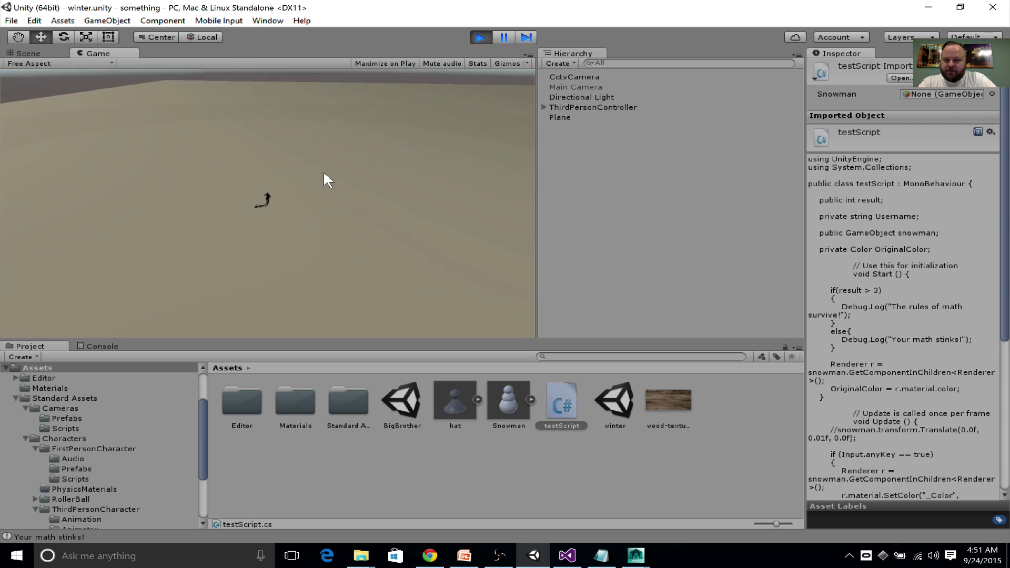
pyautogui.press('s')
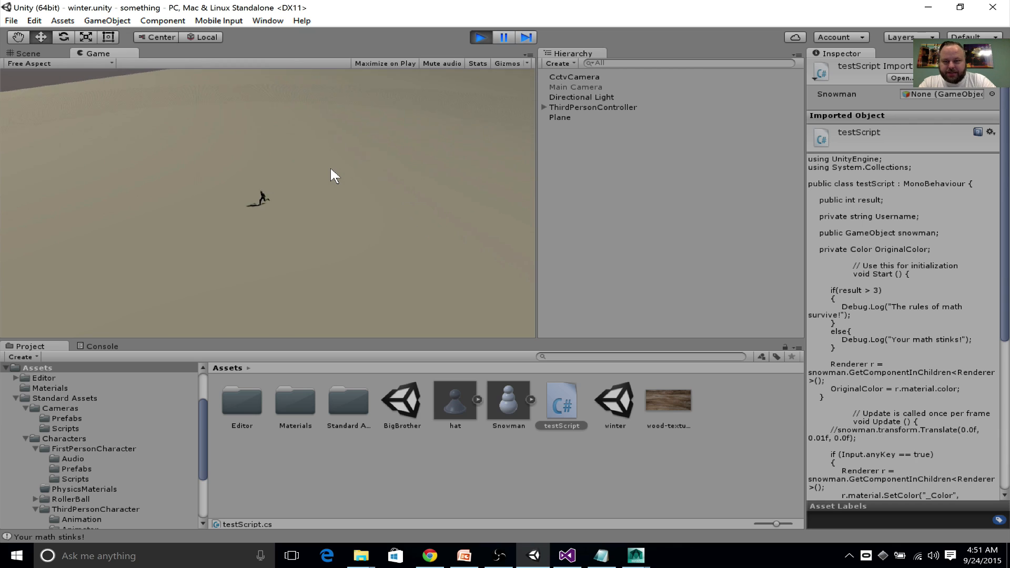
pyautogui.press('d')
pyautogui.press('s')
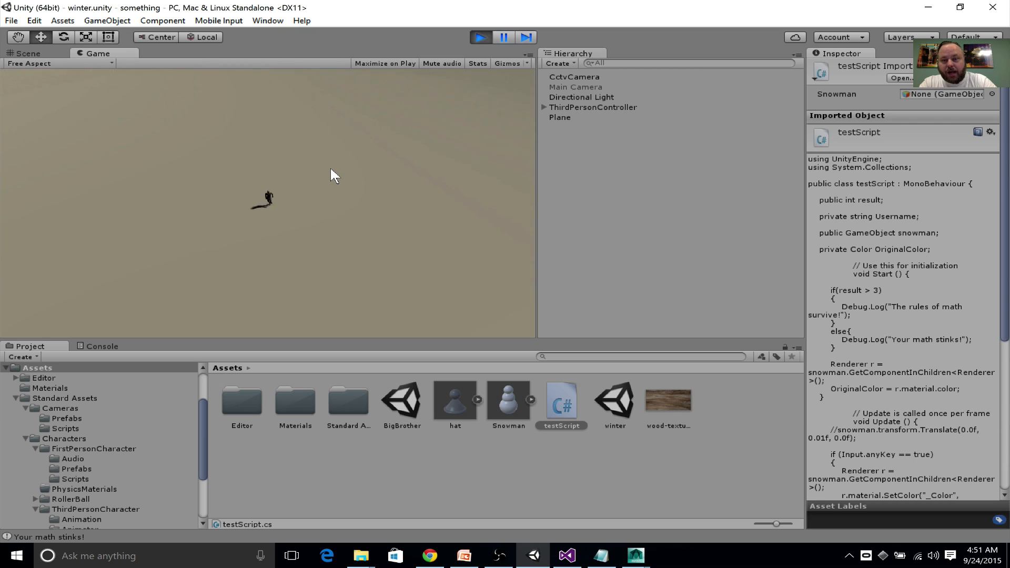
pyautogui.press('a')
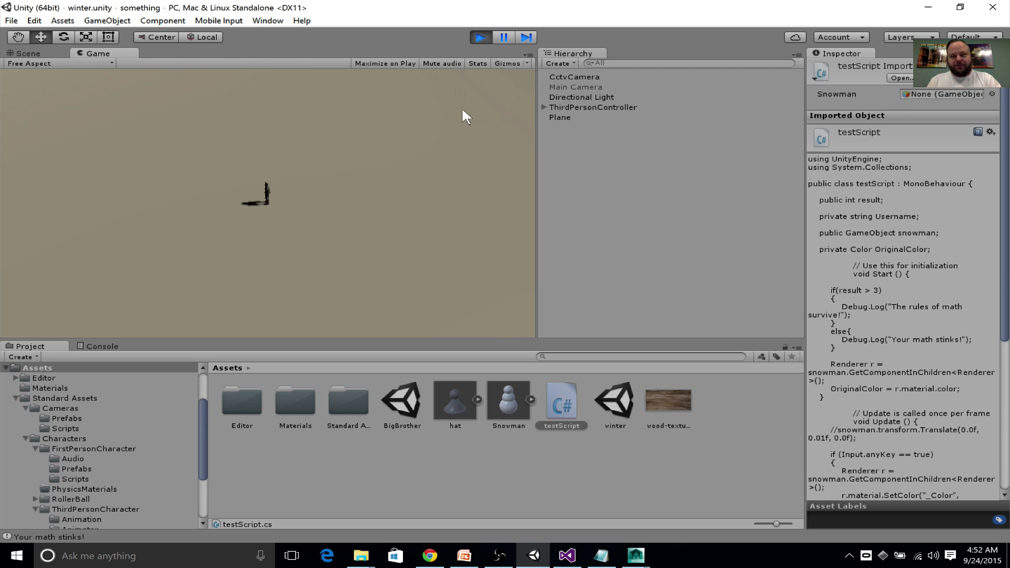
# Step: Stop the running game and check the Main Camera under ThirdPersonController for an Audio Listener component
pyautogui.click(480, 38)
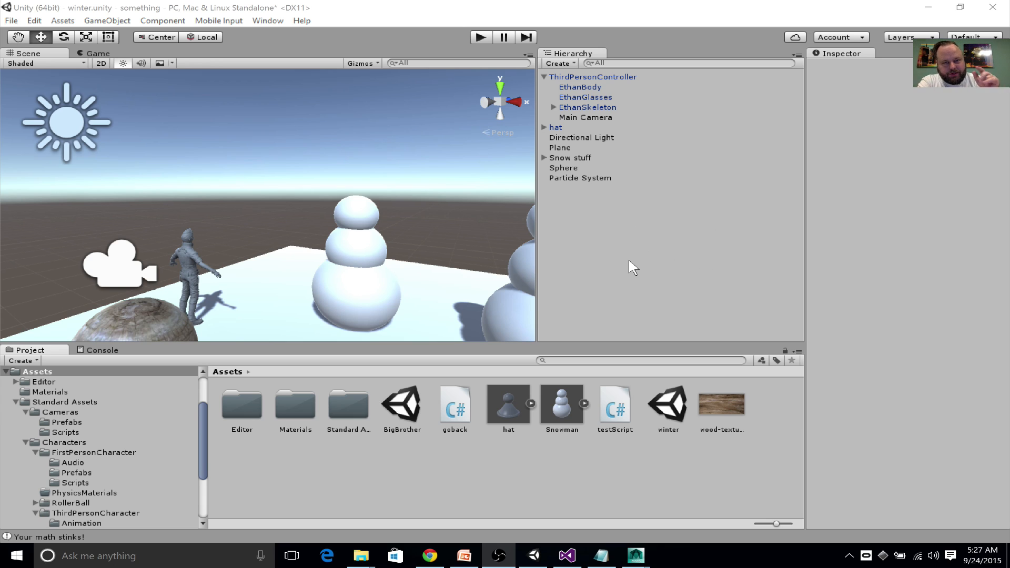
pyautogui.click(600, 119)
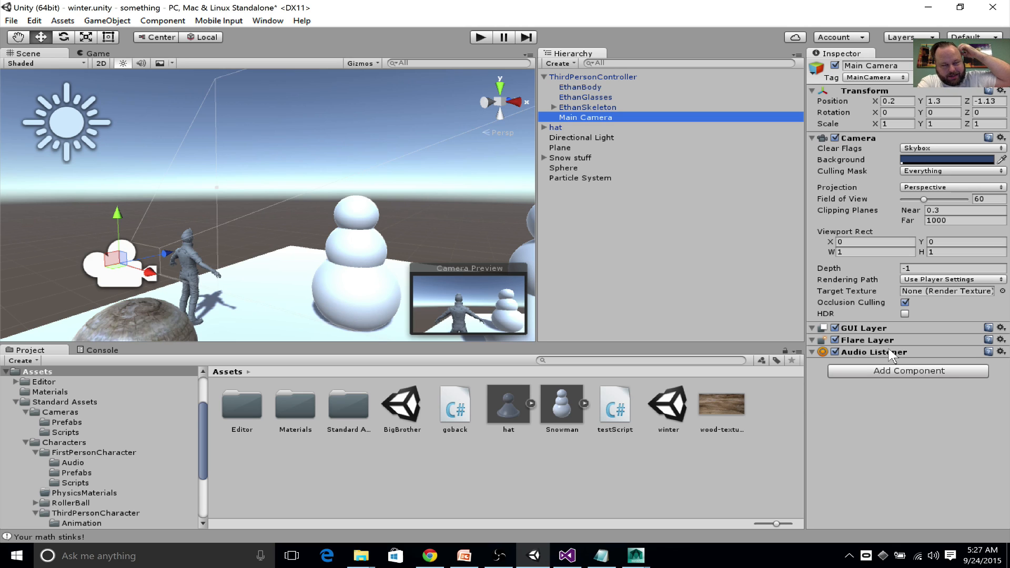
pyautogui.click(616, 226)
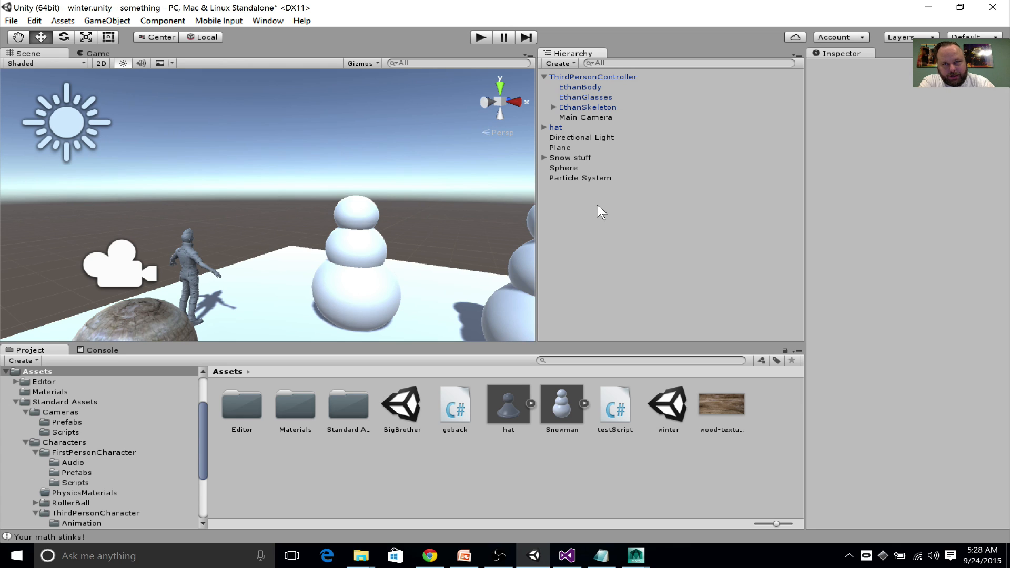
# Step: Add an Audio Source object to the winter scene and enable its Loop option
pyautogui.click(558, 63)
pyautogui.moveTo(606, 152)
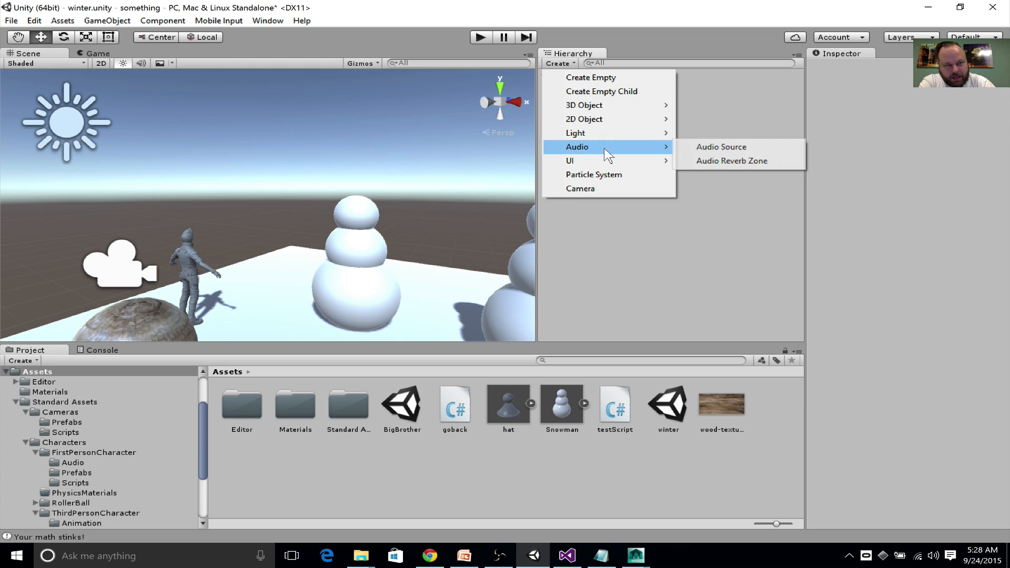
pyautogui.click(710, 149)
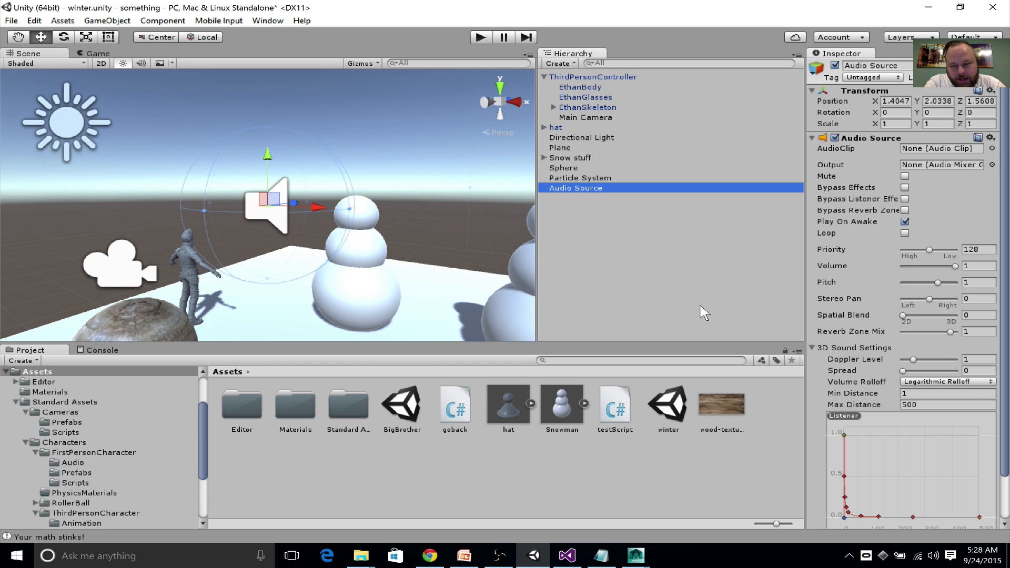
pyautogui.click(905, 233)
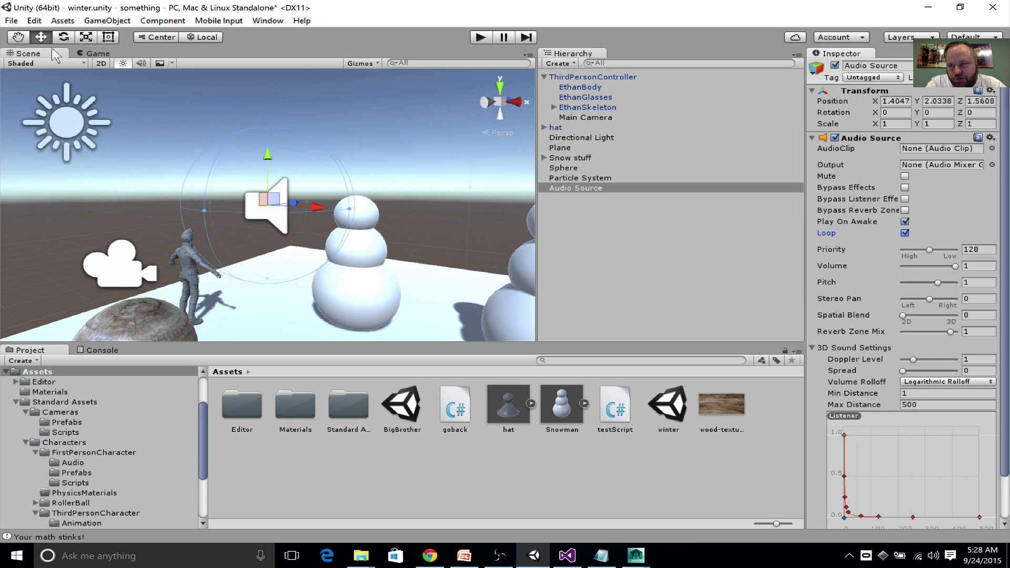
# Step: Import Christmas_NiGHTS_MerryLittleChristmas_OC_ReMix.mp3 from the Desktop as a new asset and briefly preview its sound
pyautogui.click(63, 21)
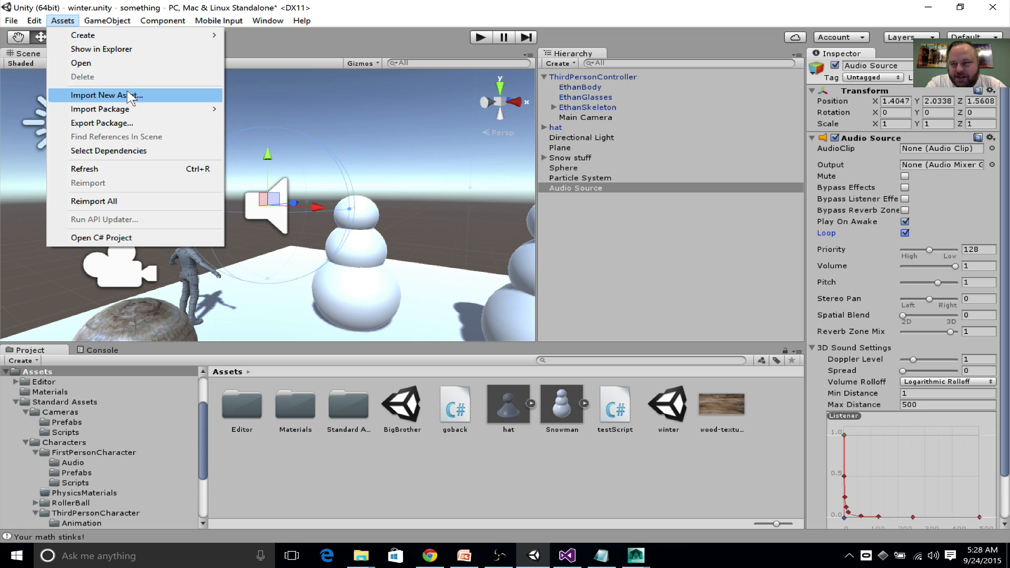
pyautogui.click(169, 97)
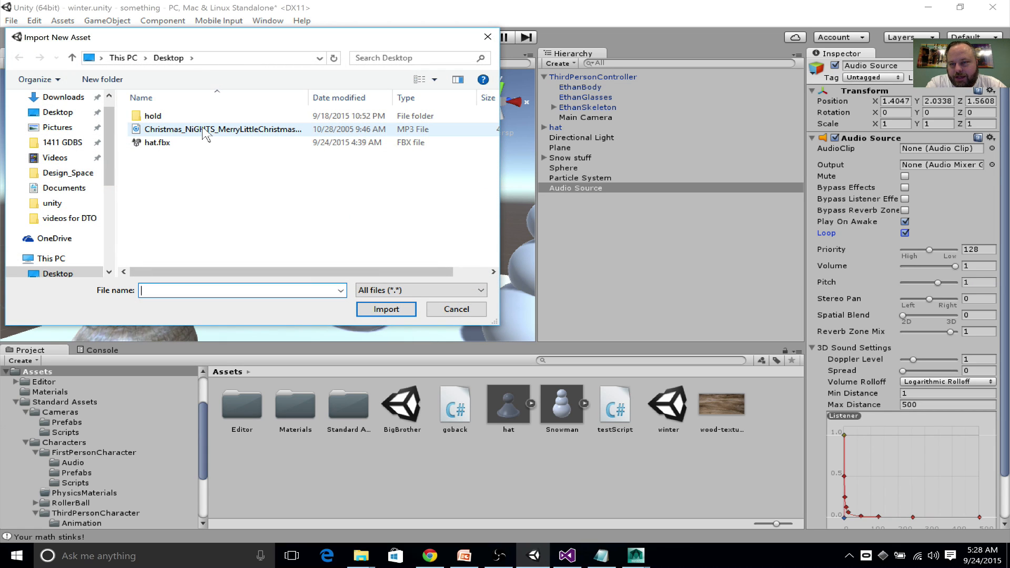
pyautogui.click(271, 131)
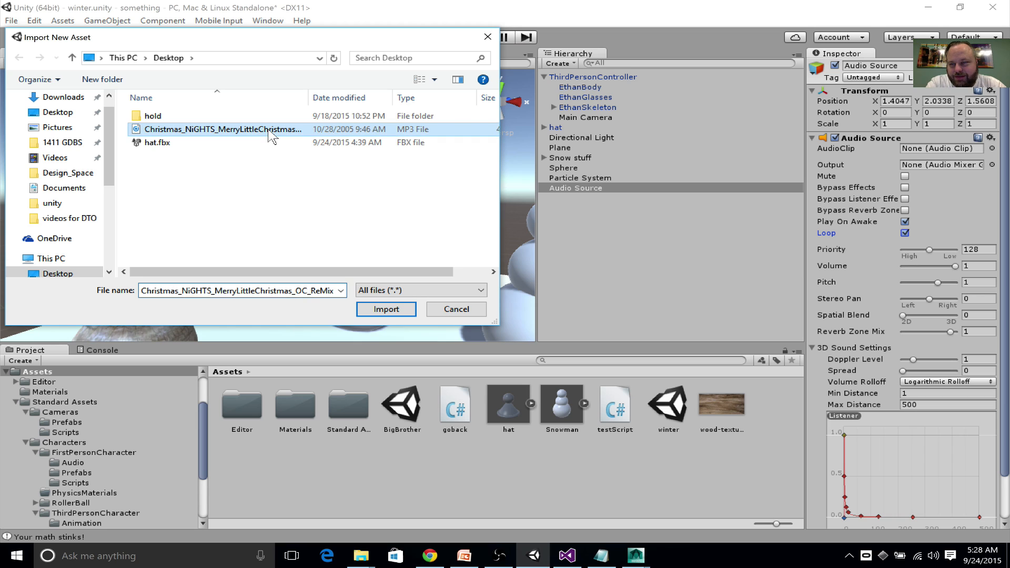
pyautogui.click(384, 317)
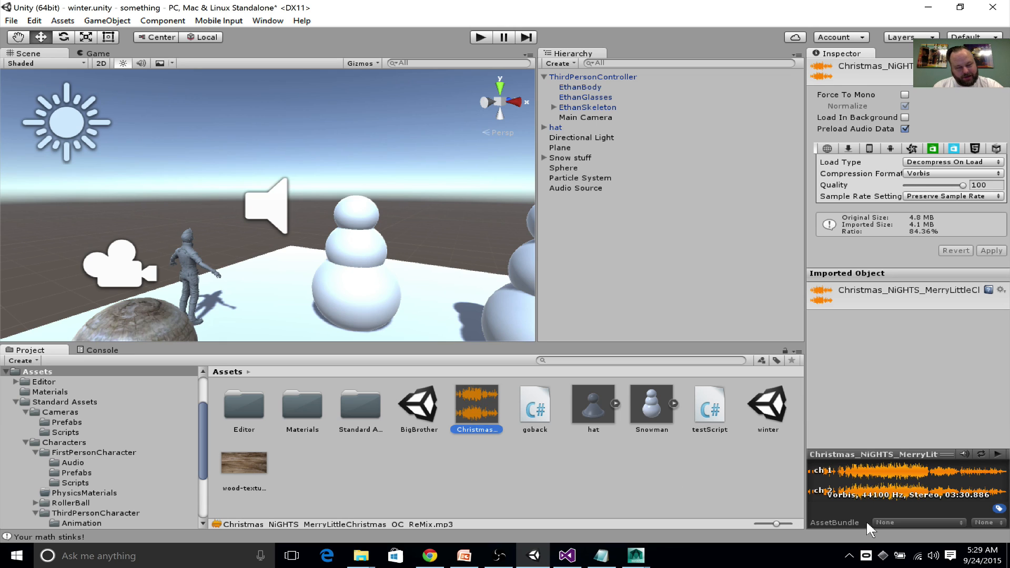
pyautogui.click(998, 455)
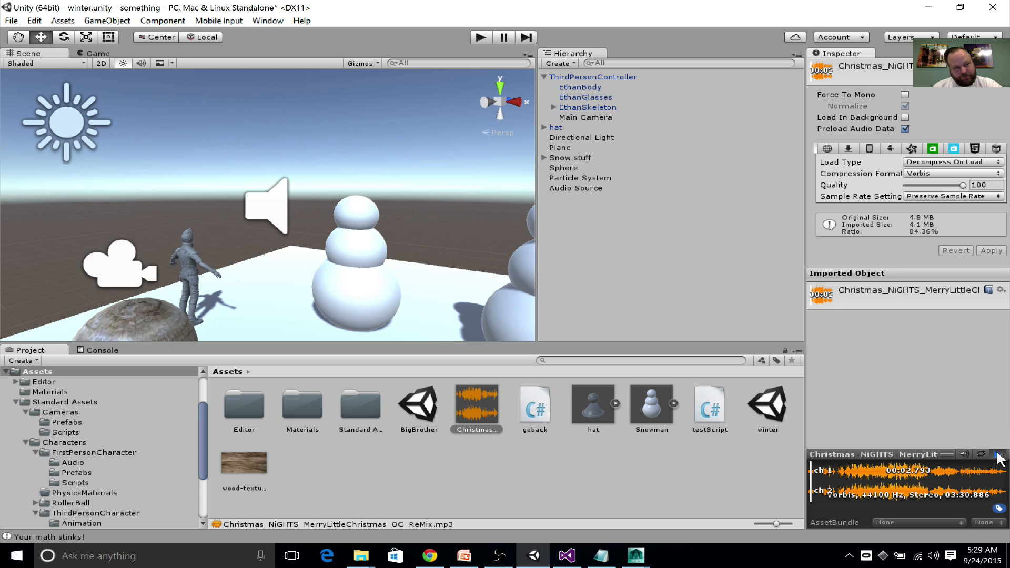
pyautogui.click(997, 455)
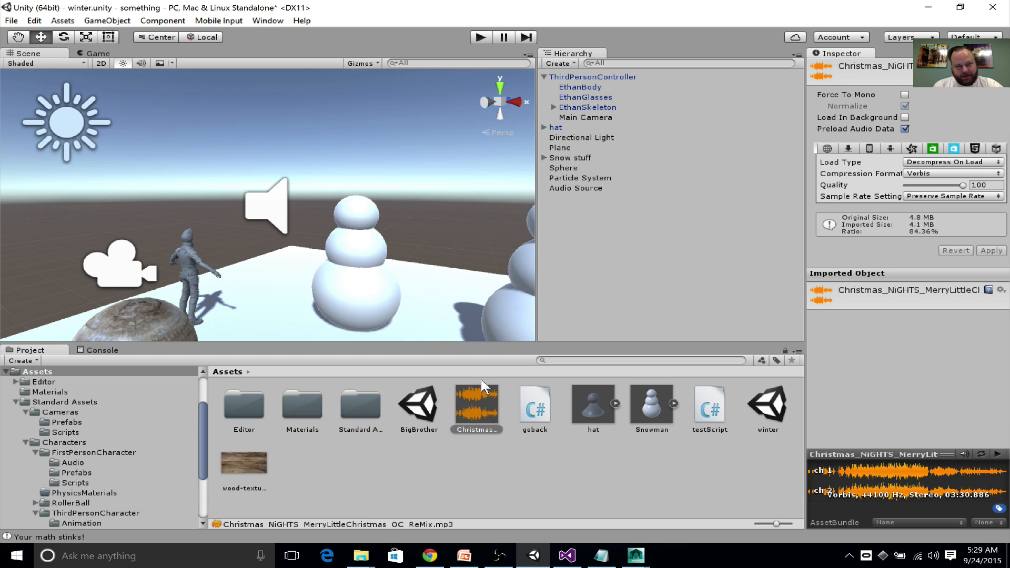
# Step: Assign the imported Christmas_NiGHTS track as the Audio Source's AudioClip
pyautogui.click(565, 189)
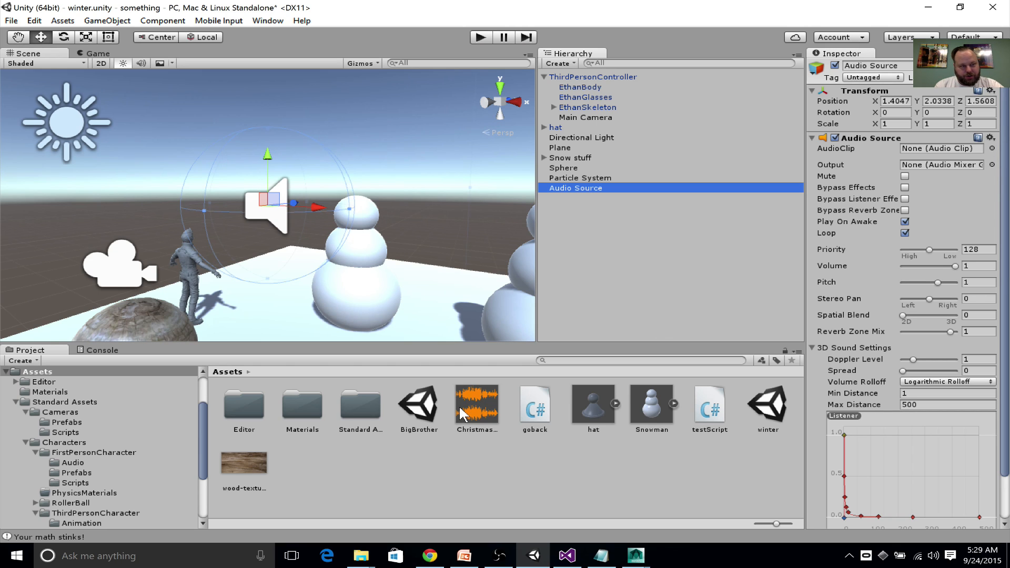
pyautogui.click(992, 148)
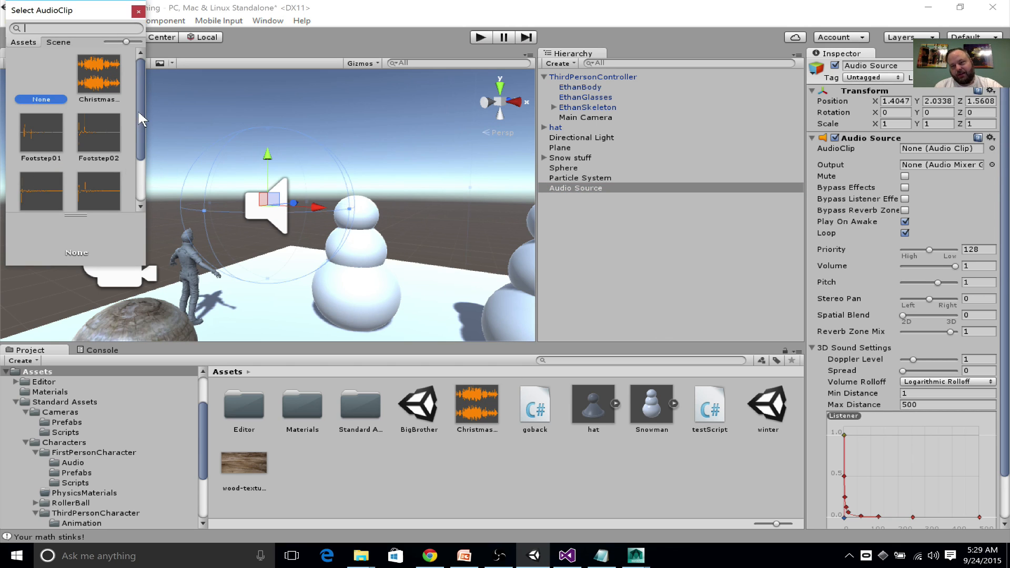
pyautogui.scroll(-2, 105, 131)
pyautogui.scroll(2, 105, 131)
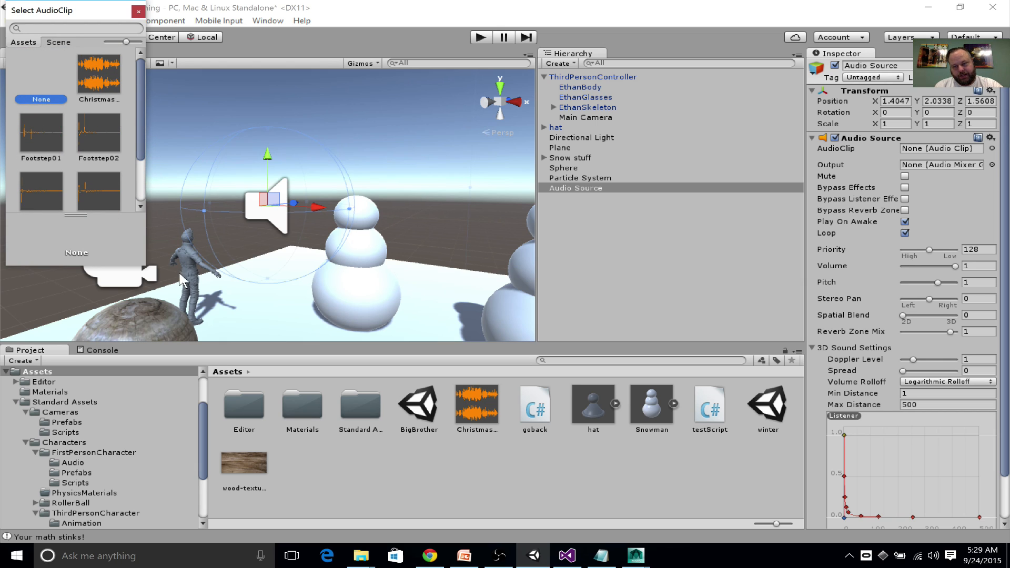
pyautogui.click(105, 77)
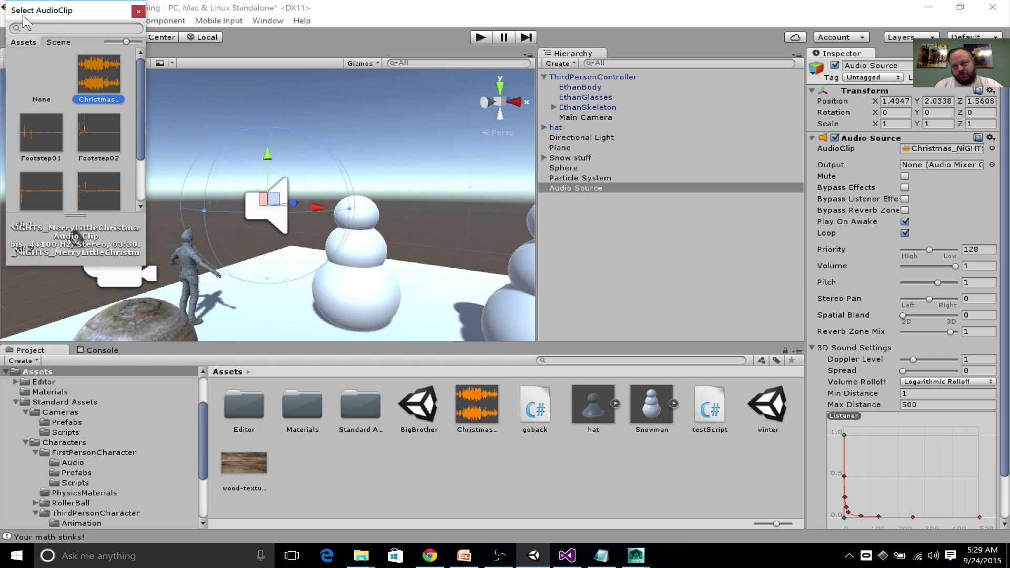
pyautogui.click(139, 12)
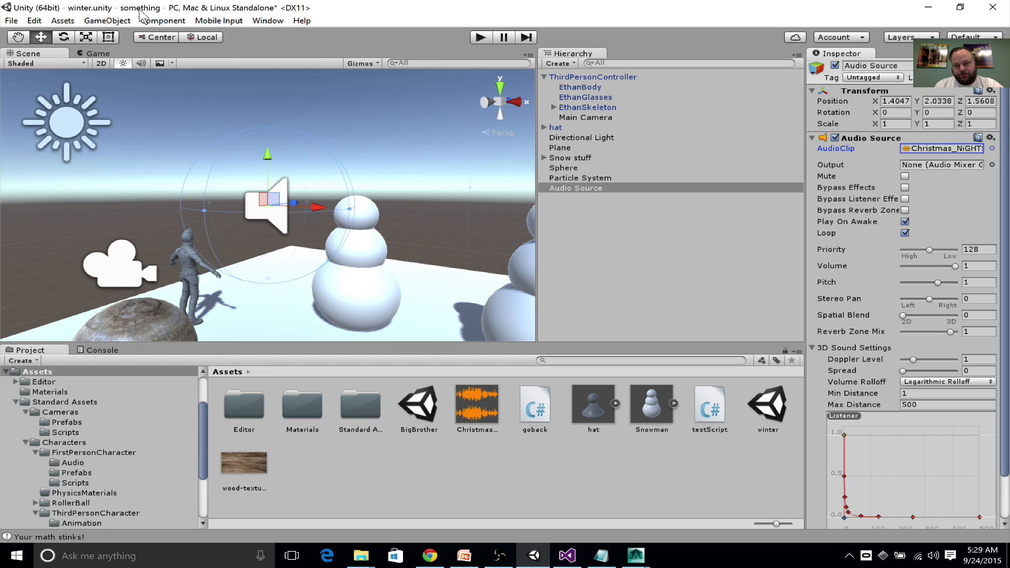
# Step: Play the winter scene and walk the character among the snowmen to test the background music, ending with the game stopped
pyautogui.click(479, 38)
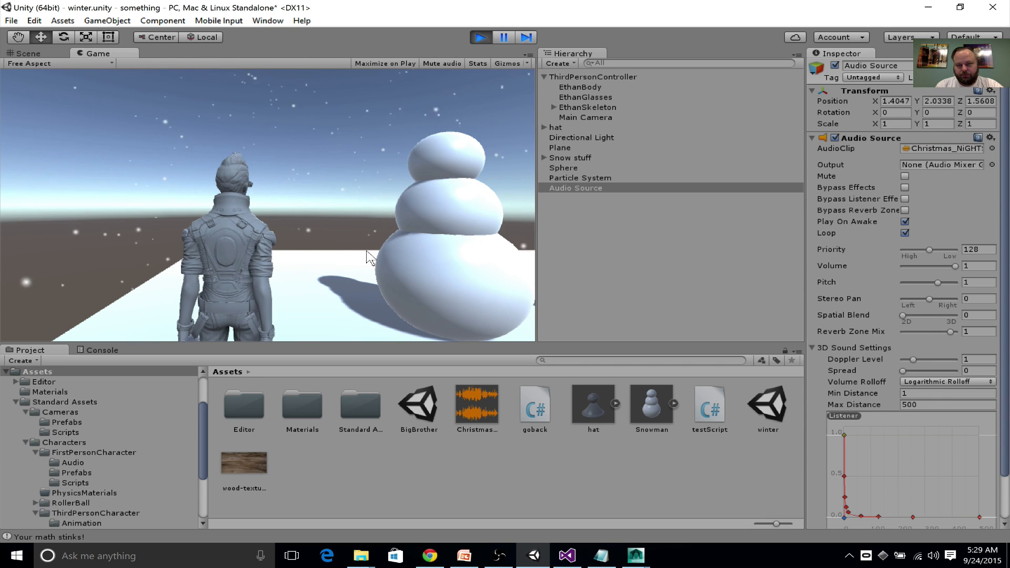
pyautogui.press('r')
pyautogui.press('r')
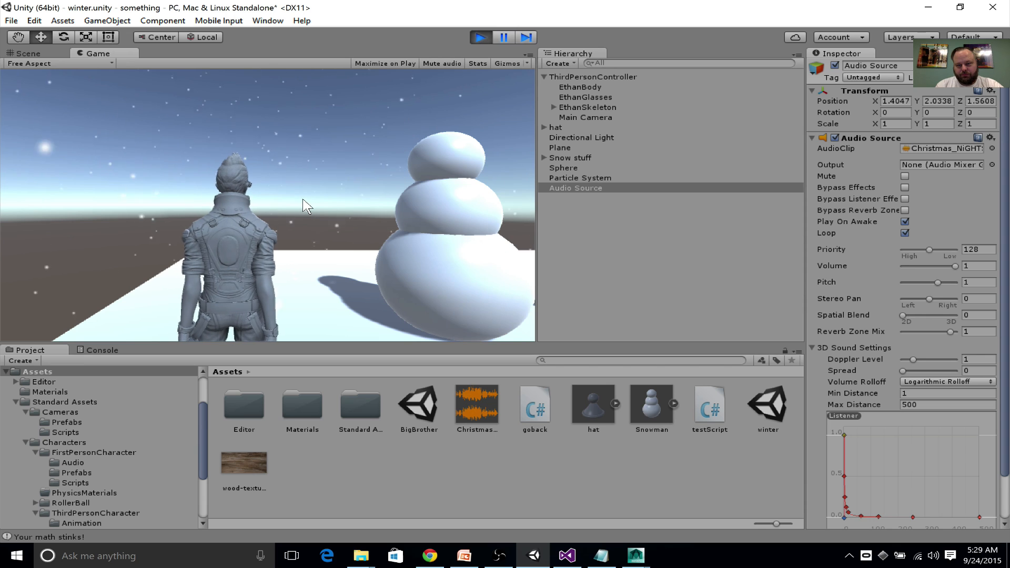
pyautogui.press('d')
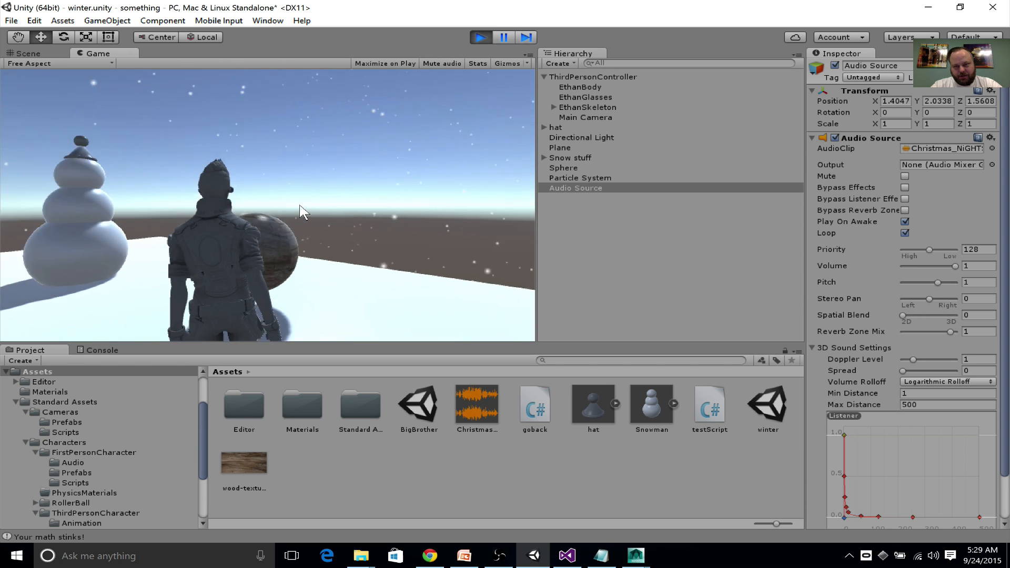
pyautogui.press('a')
pyautogui.press('w')
pyautogui.press('d')
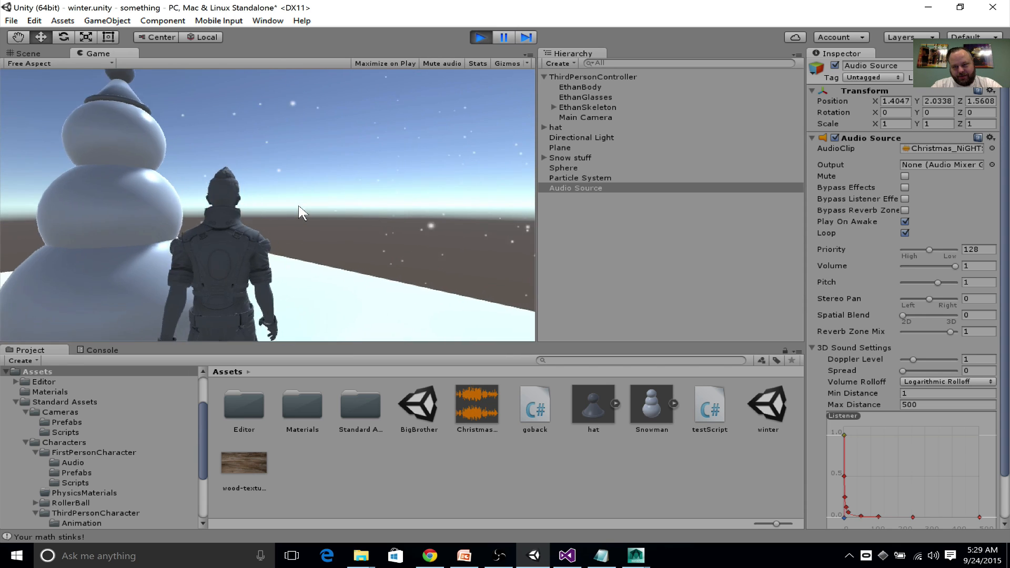
pyautogui.press('a')
pyautogui.press('a')
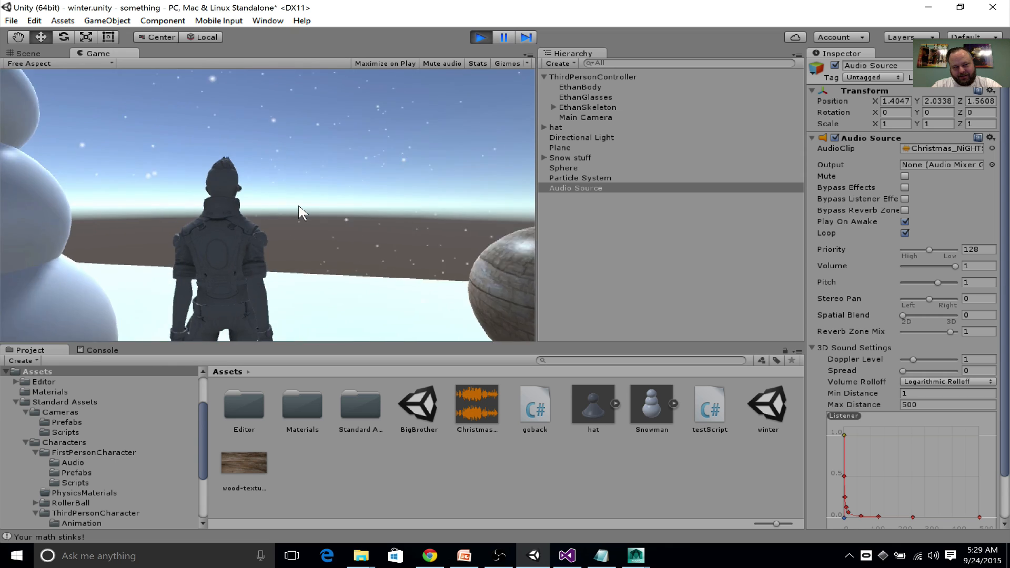
pyautogui.press('d')
pyautogui.press('d')
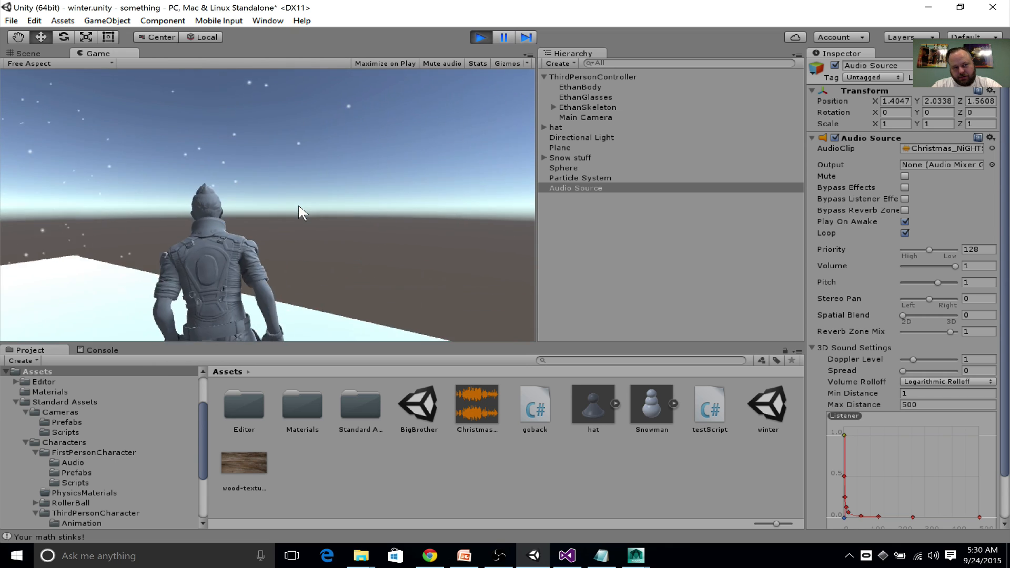
pyautogui.press('a')
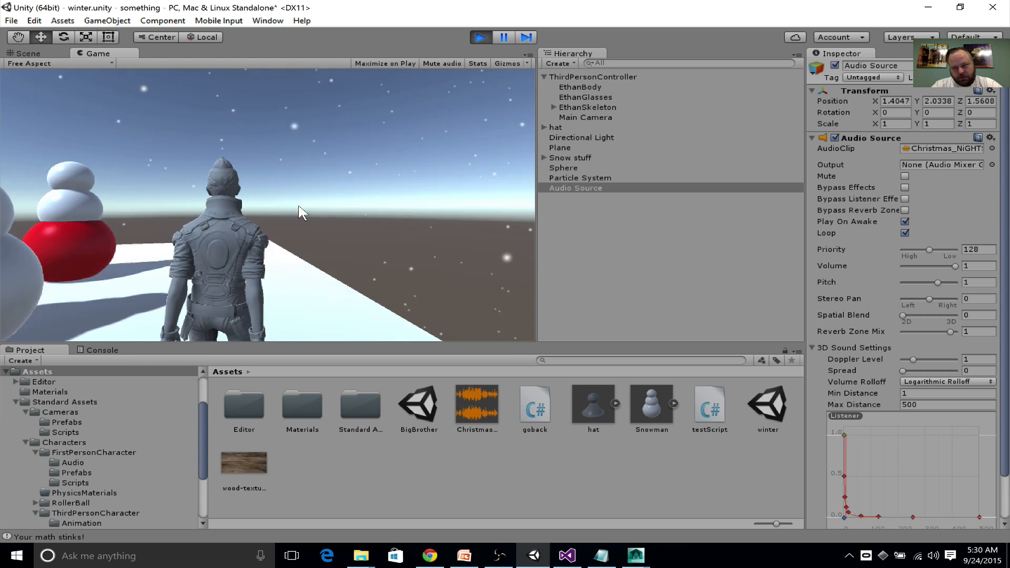
pyautogui.press('d')
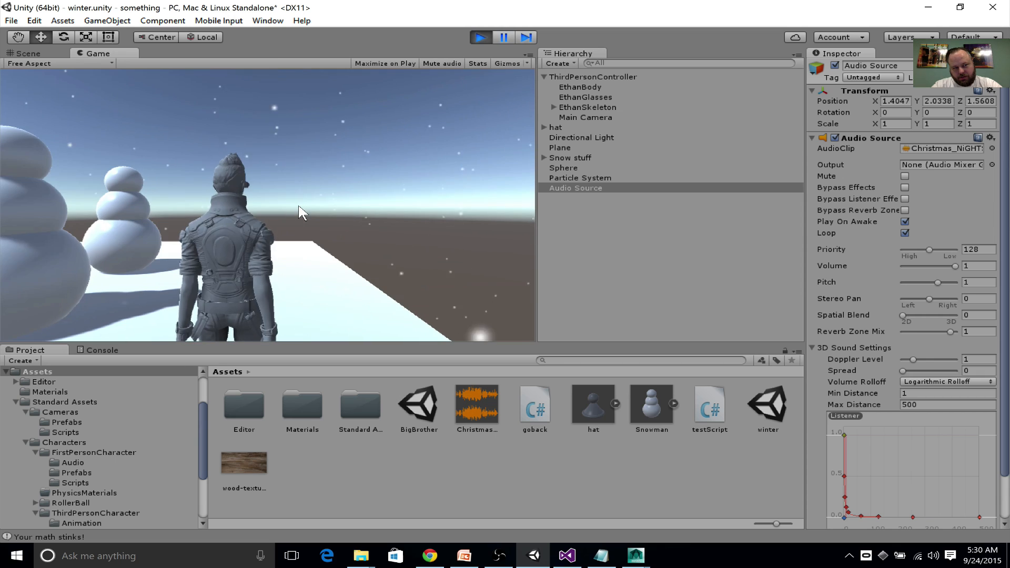
pyautogui.press('w')
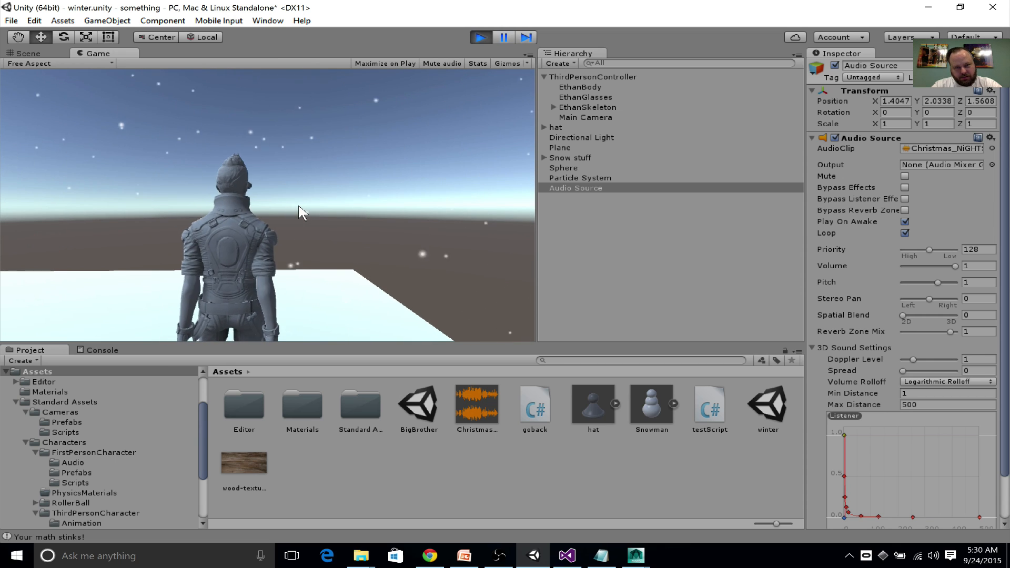
pyautogui.click(480, 38)
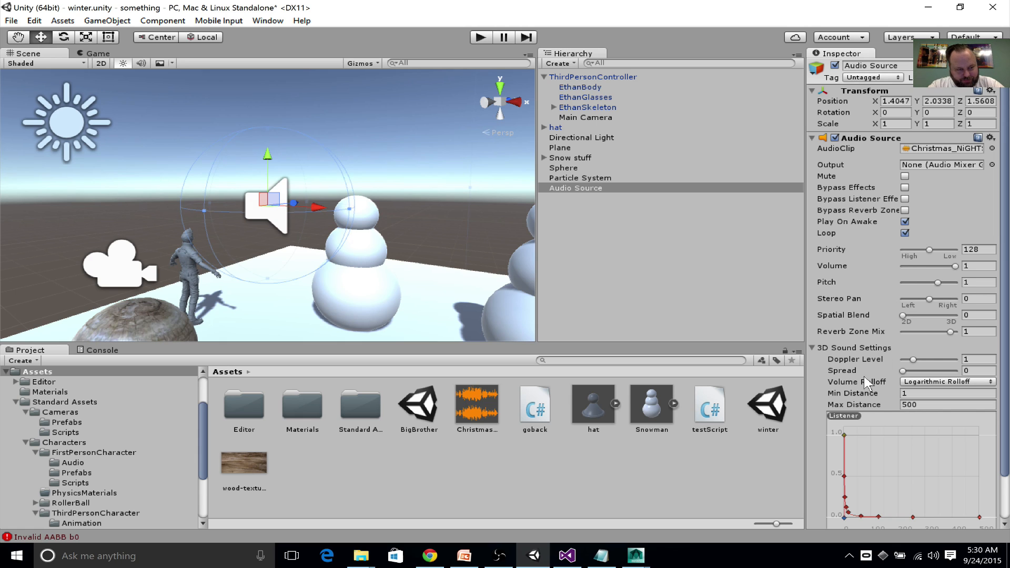
# Step: Examine the Audio Source's 3D sound settings, including the available Volume Rolloff modes and the Pitch setting
pyautogui.scroll(-3, 867, 382)
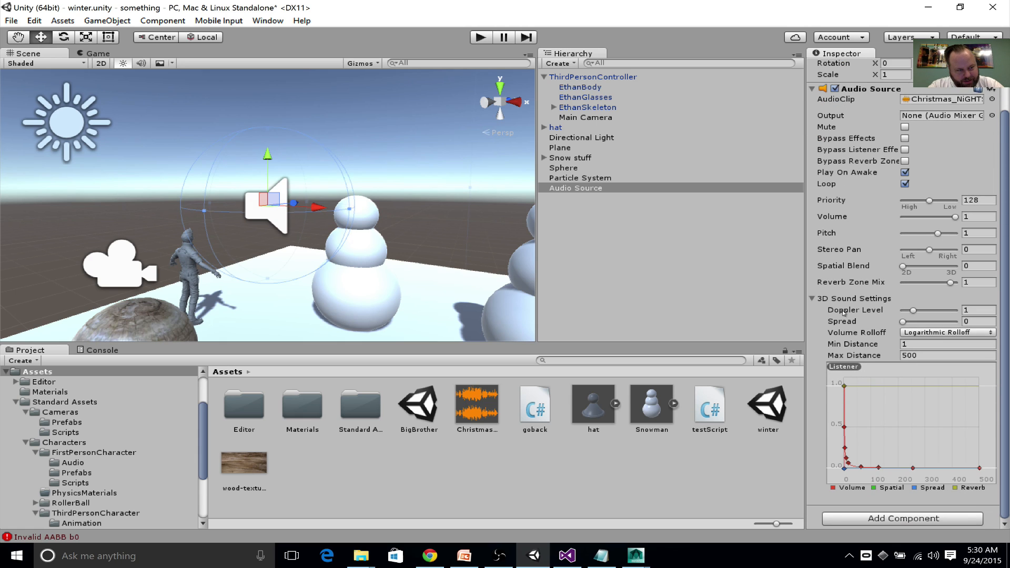
pyautogui.click(940, 333)
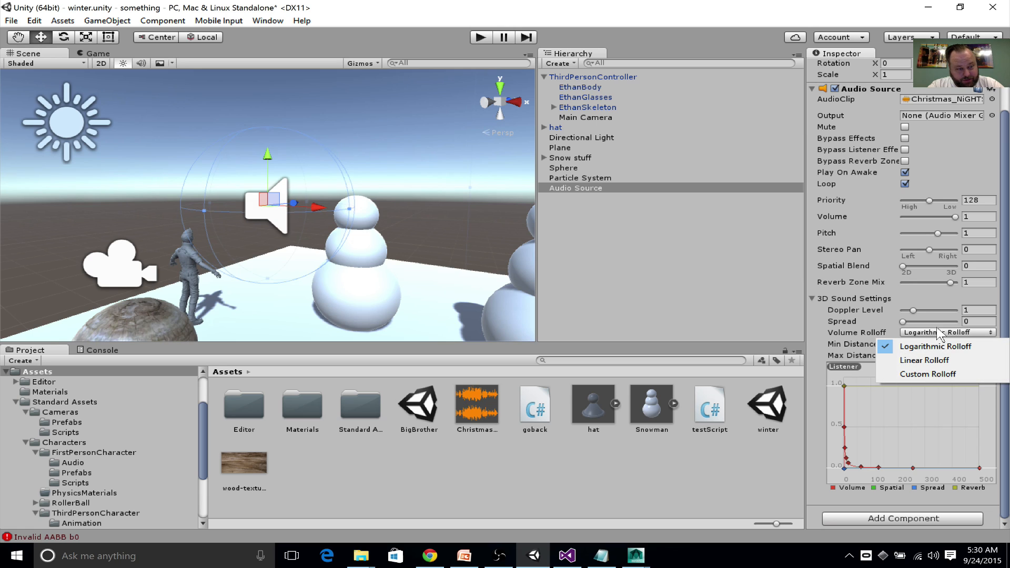
pyautogui.click(873, 233)
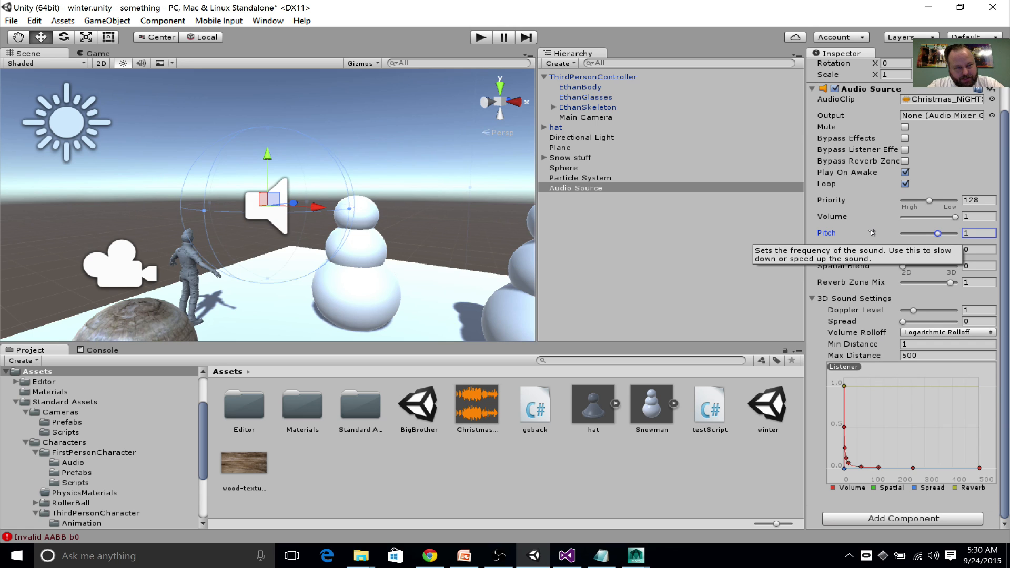
pyautogui.click(973, 152)
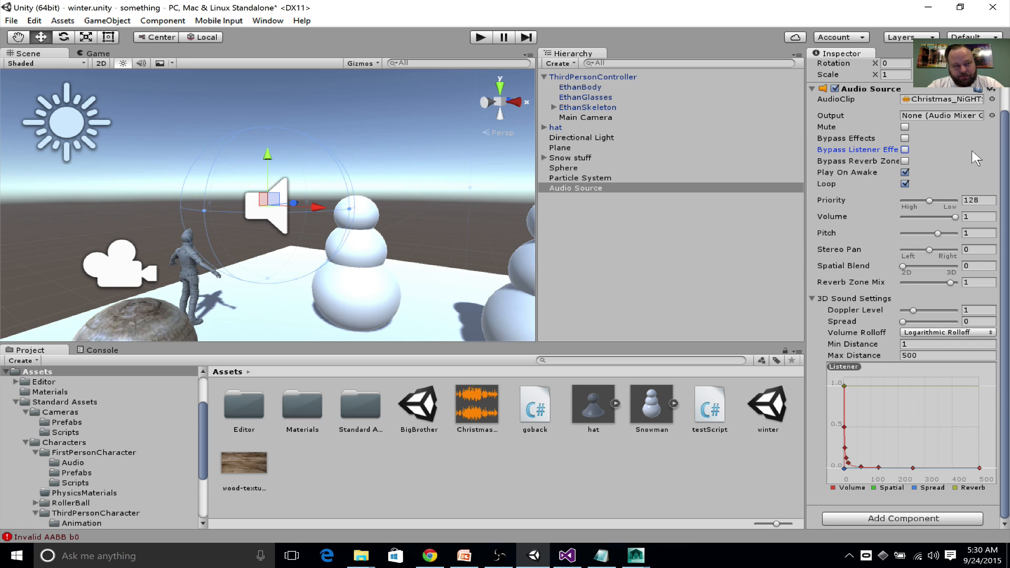